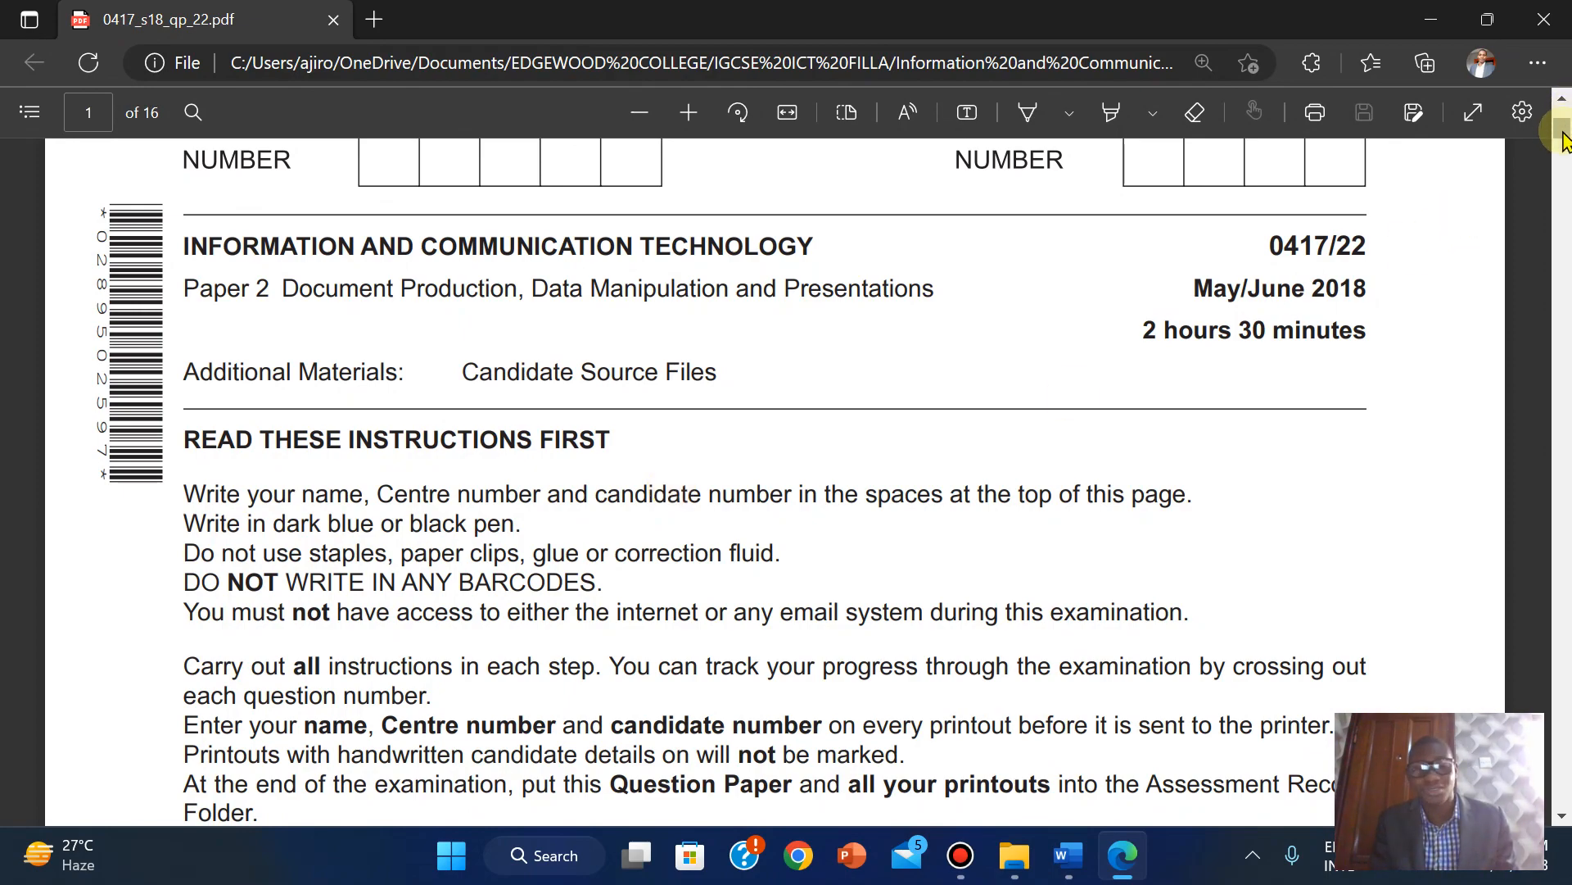
# Scroll the exam paper to page 11, Task 5 – Mail Merge Letter, at question 29.
pyautogui.moveTo(1563, 135); pyautogui.dragTo(1431, 554)
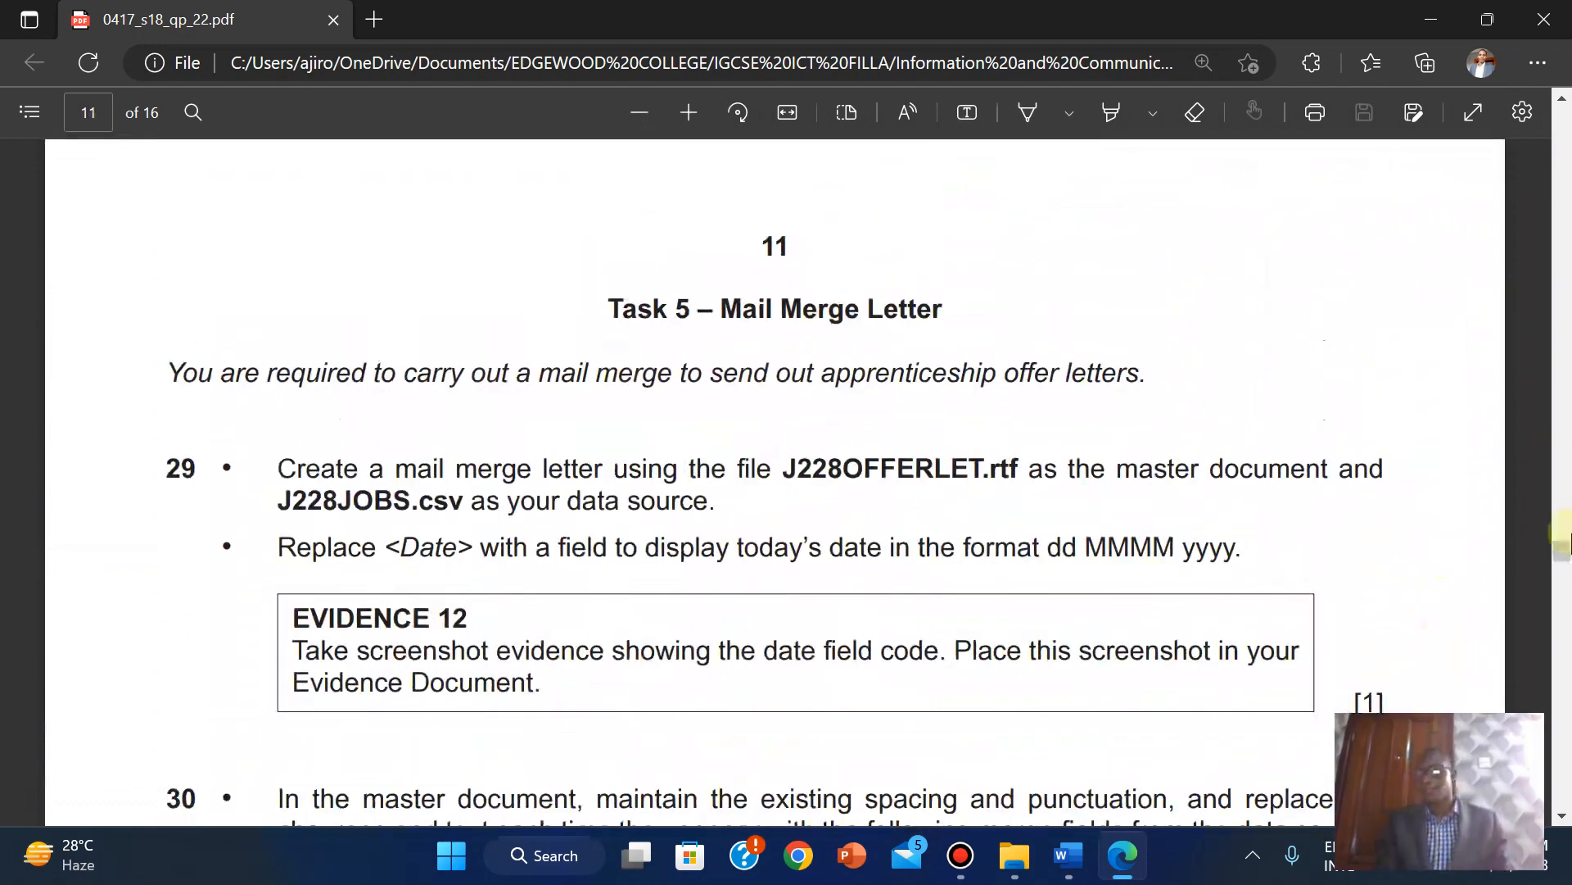
pyautogui.moveTo(1562, 564); pyautogui.dragTo(1562, 563)
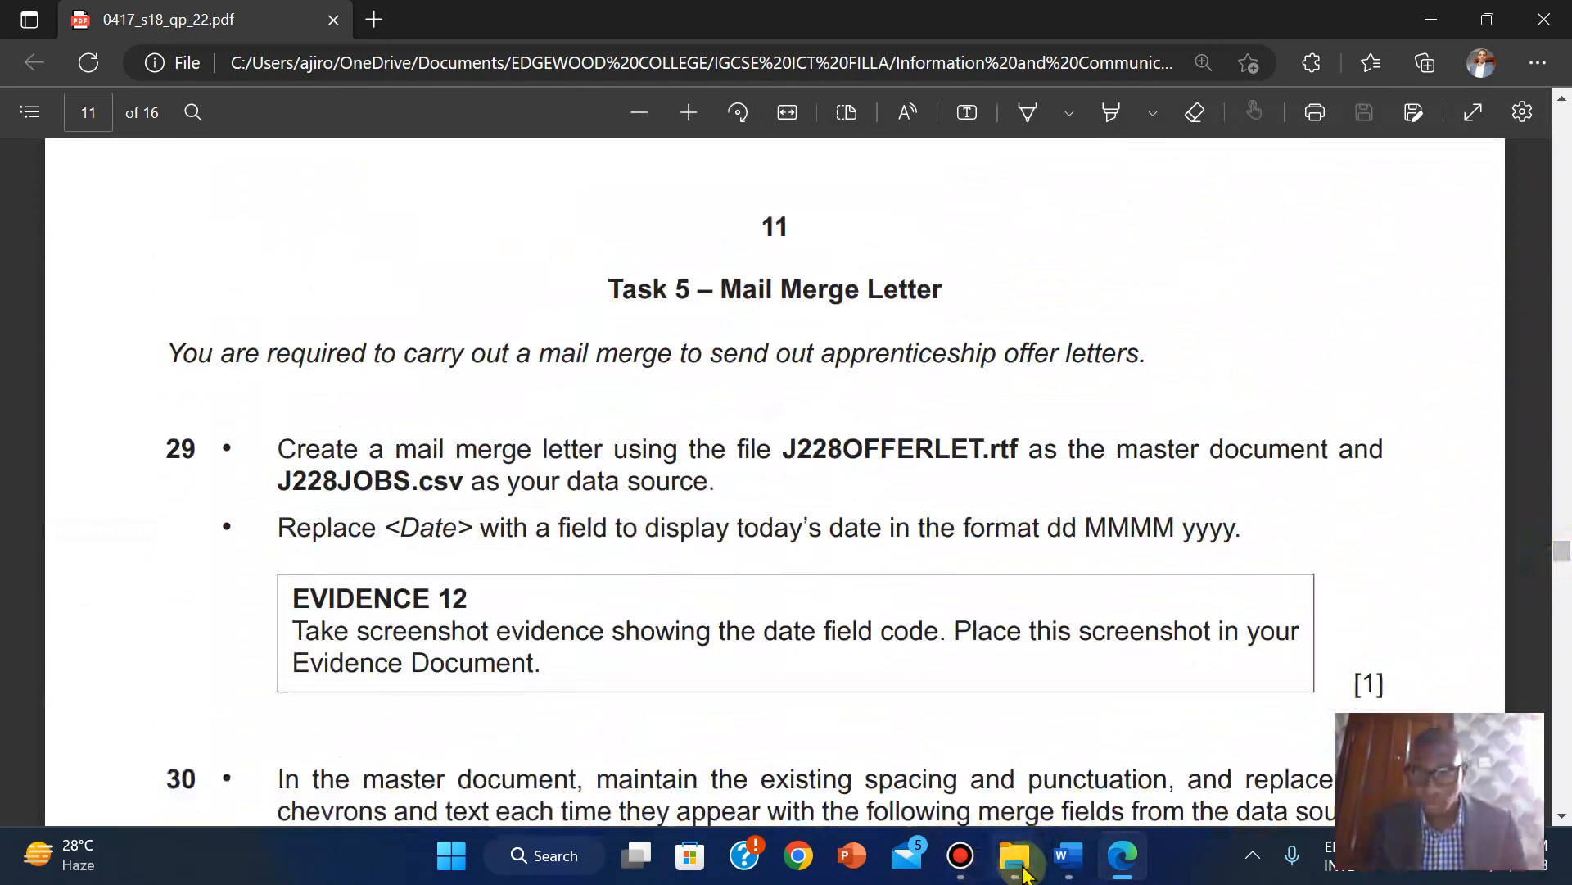
pyautogui.moveTo(874, 23)
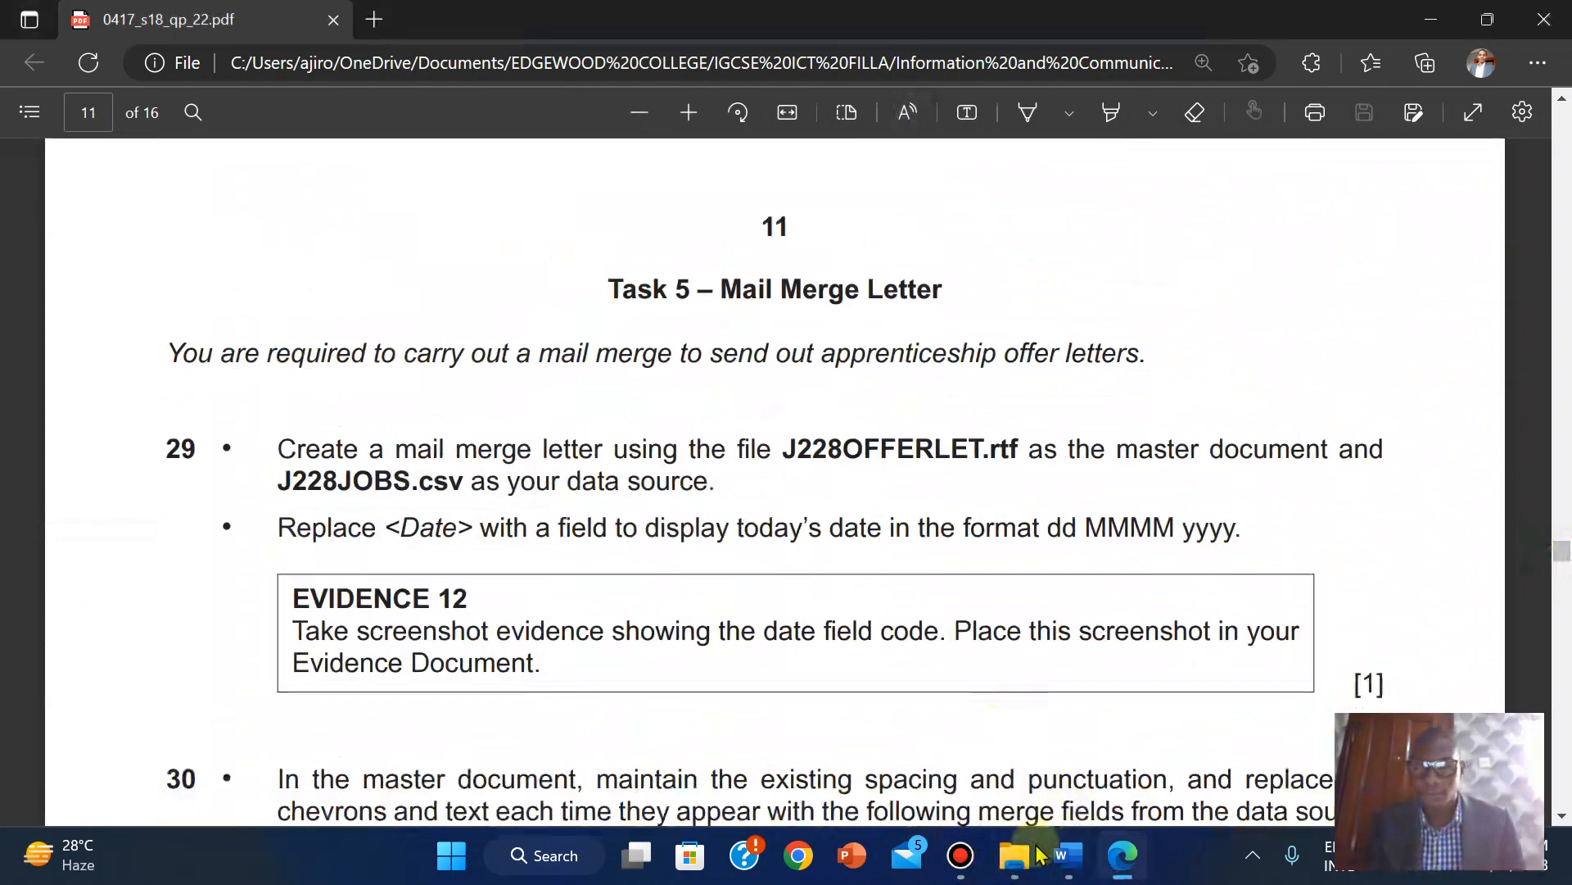
# Open J228OFFERLET in Word, enable editing, and dismiss the licence popup and warning bar.
pyautogui.moveTo(1034, 863)
pyautogui.click(1000, 741)
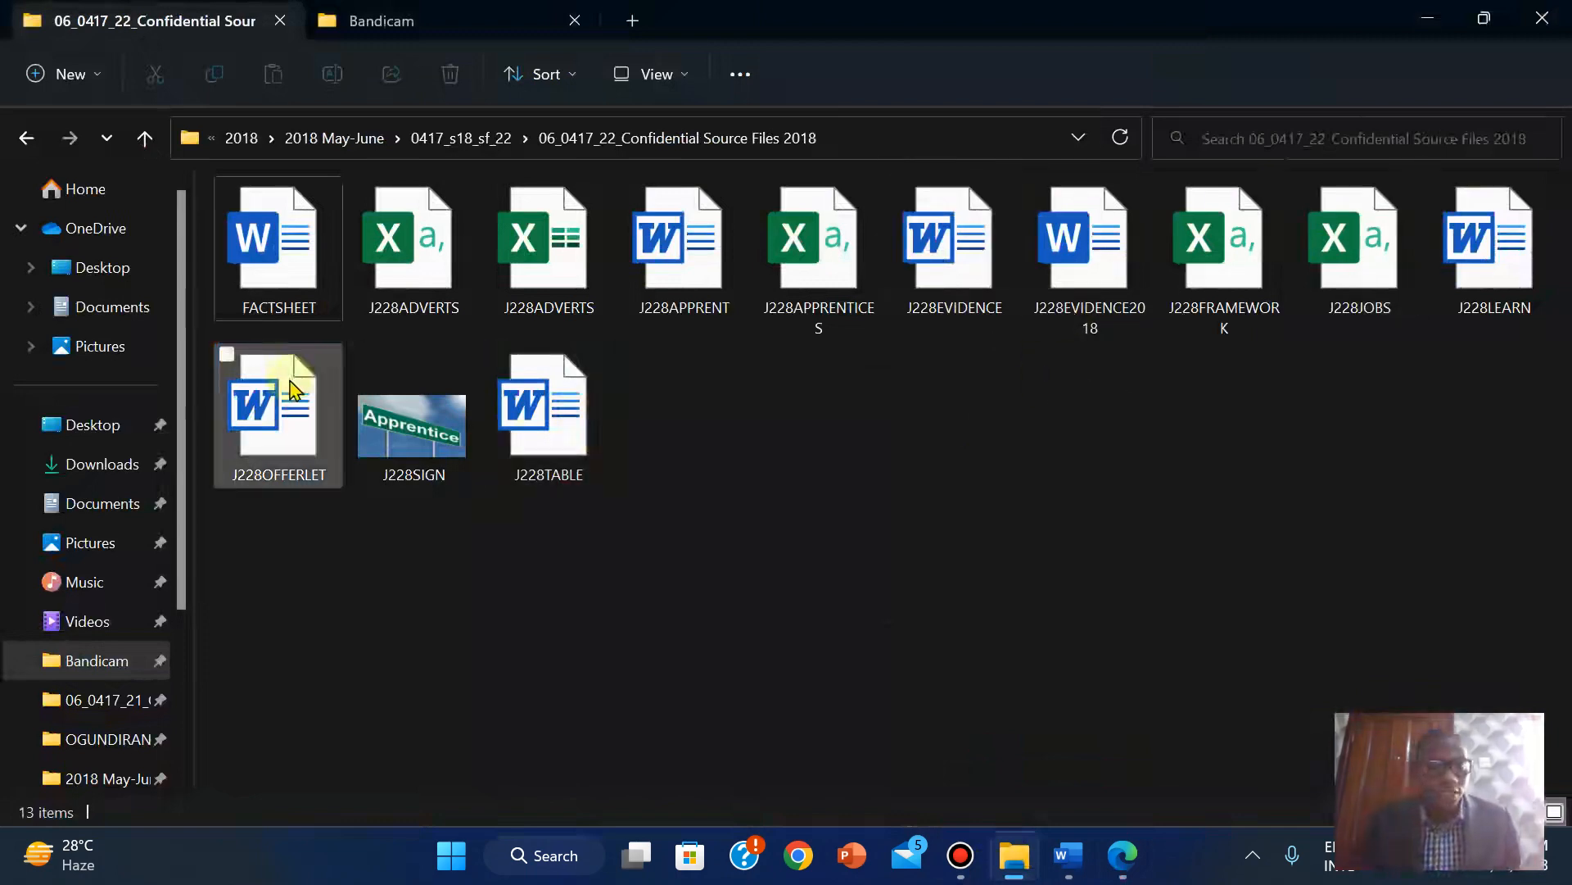
pyautogui.doubleClick(289, 406)
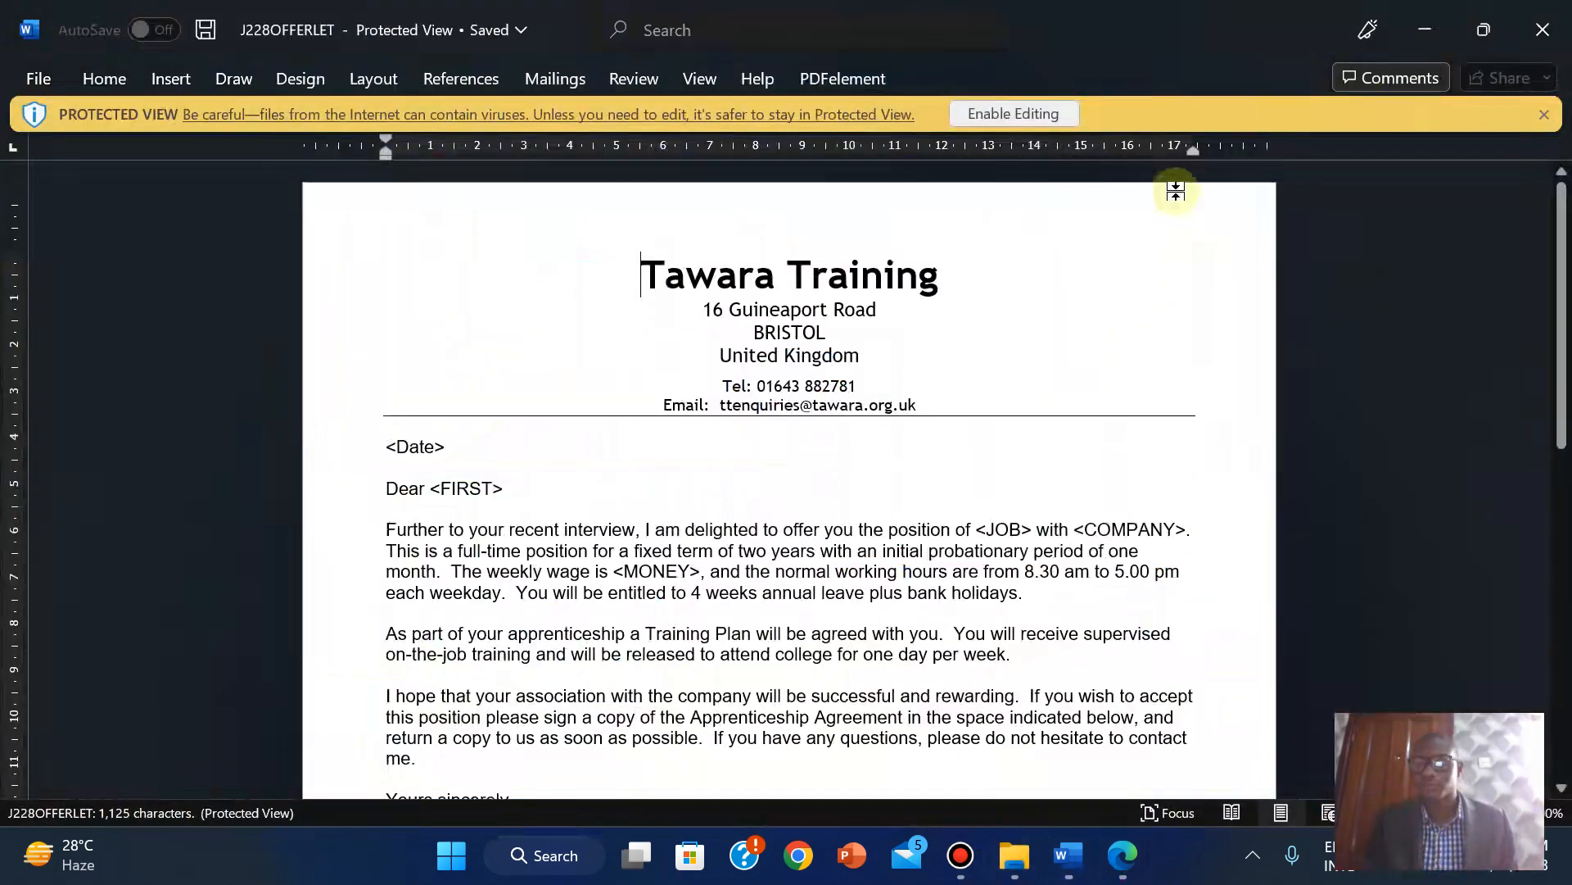
pyautogui.moveTo(1062, 879)
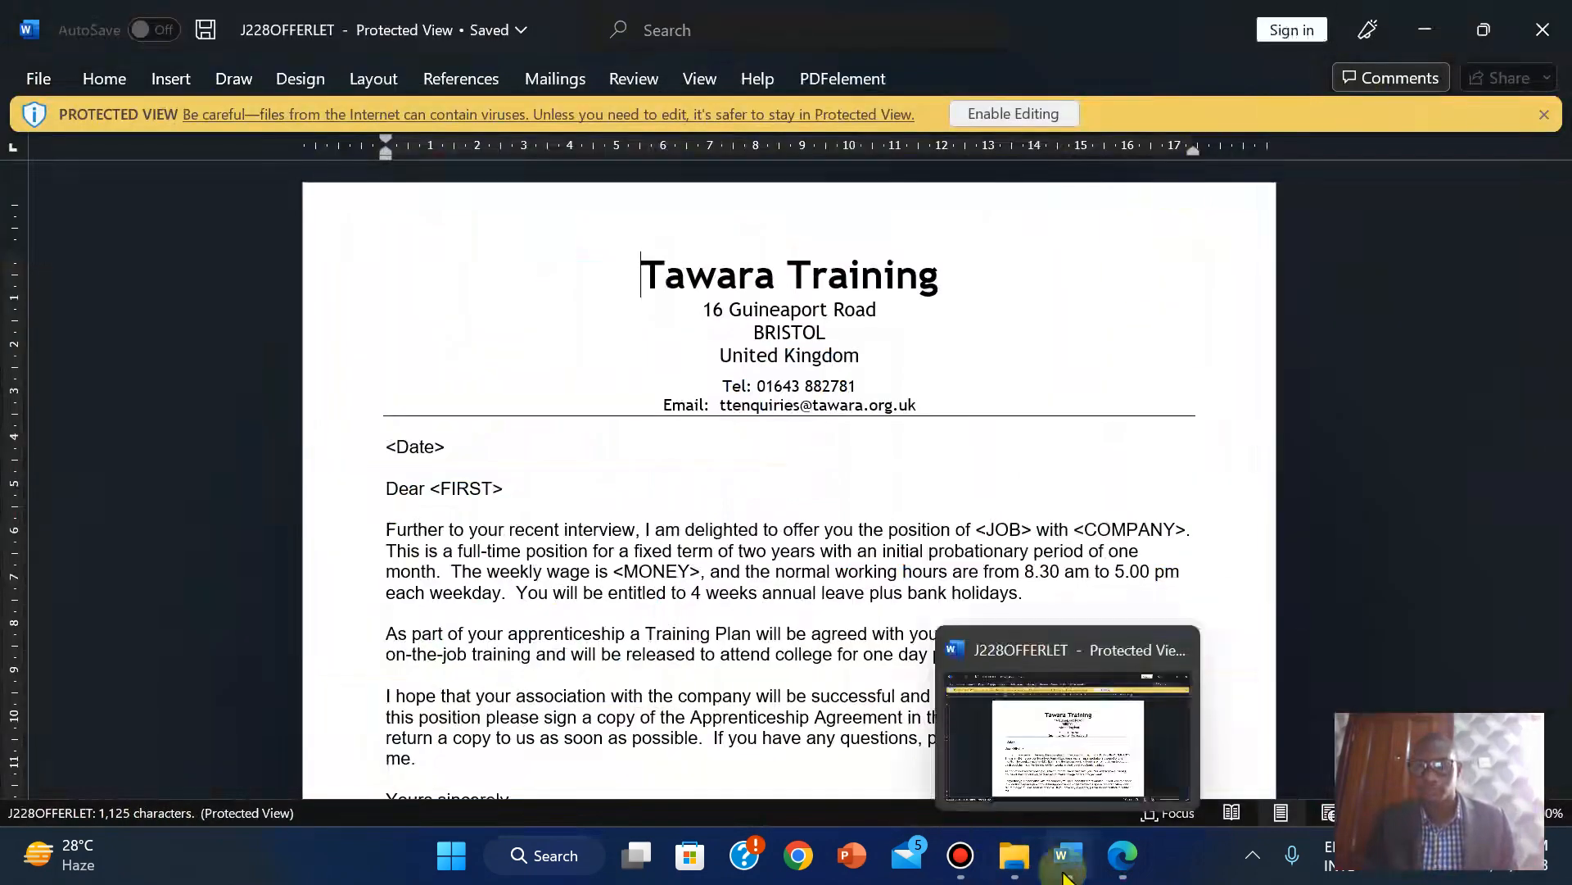
pyautogui.click(1029, 114)
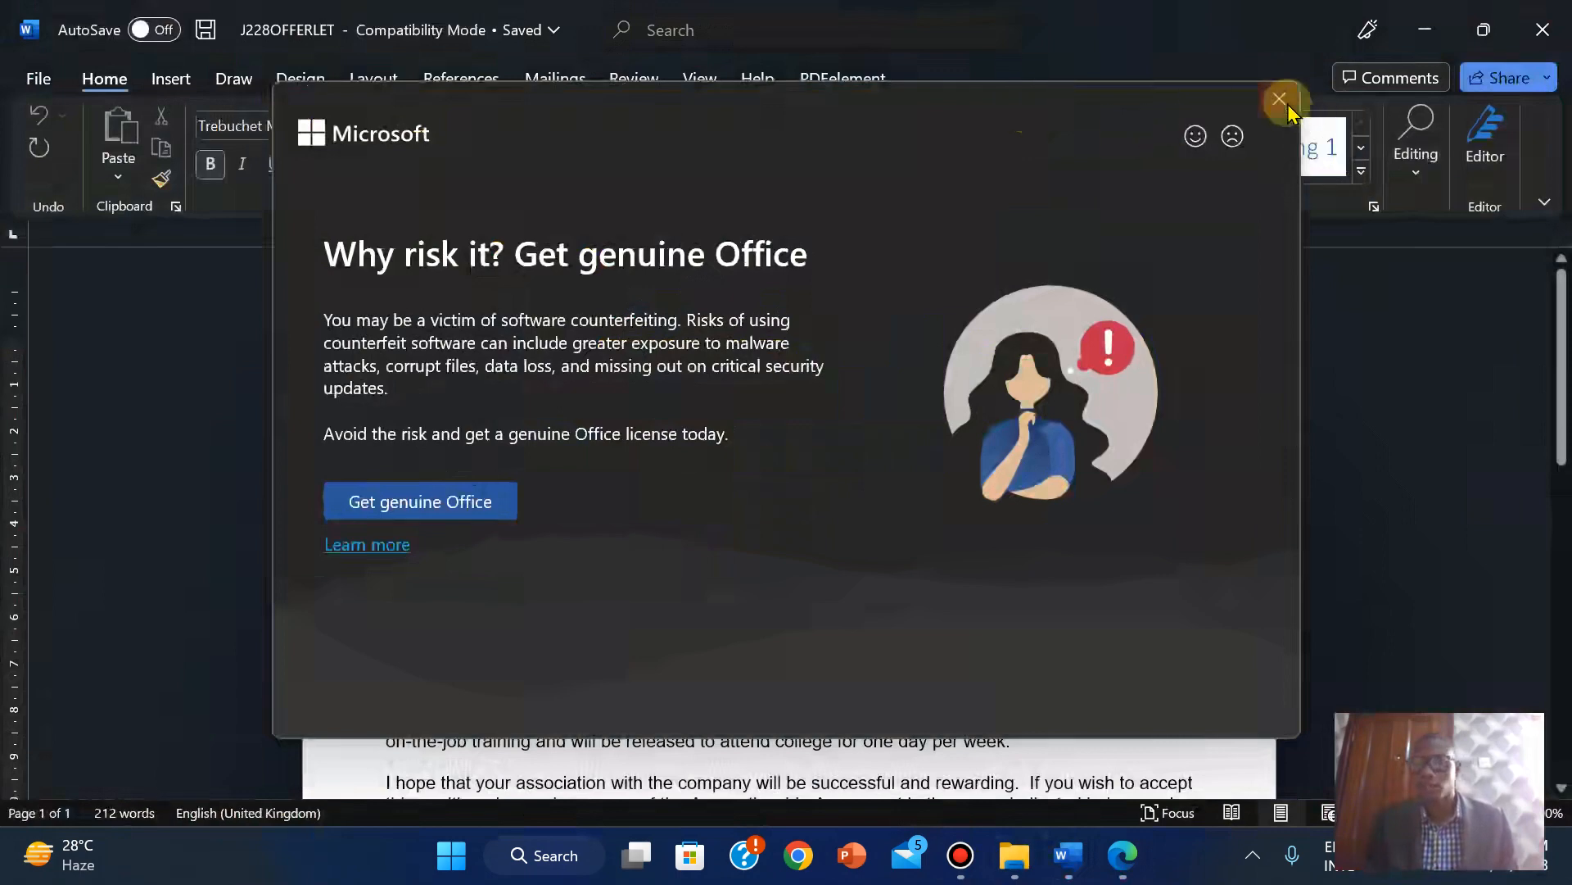
pyautogui.click(1280, 101)
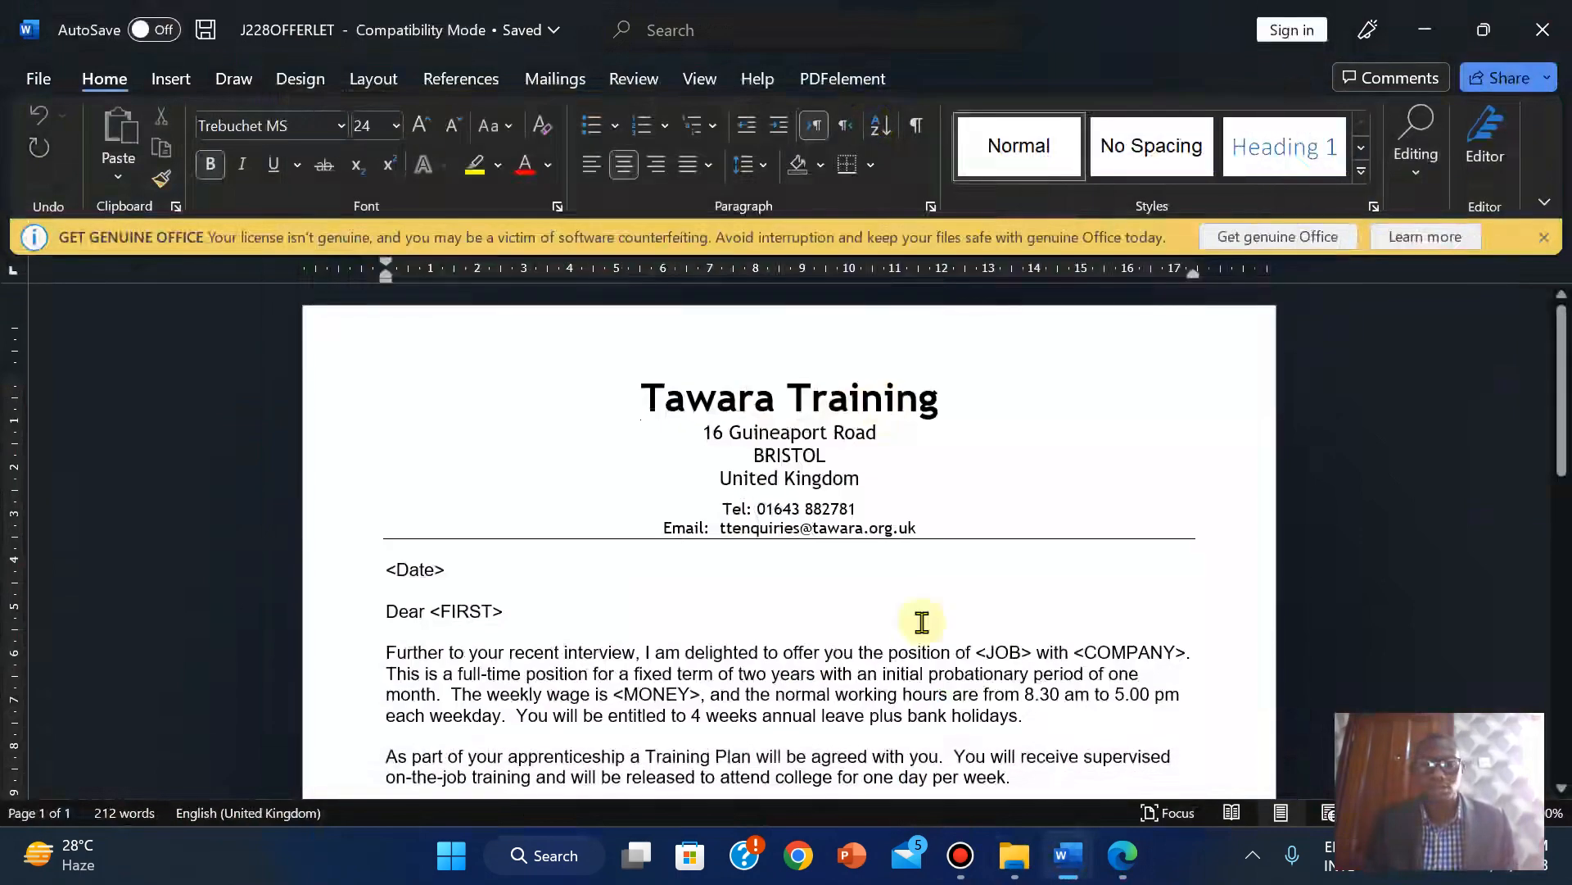
pyautogui.click(1544, 237)
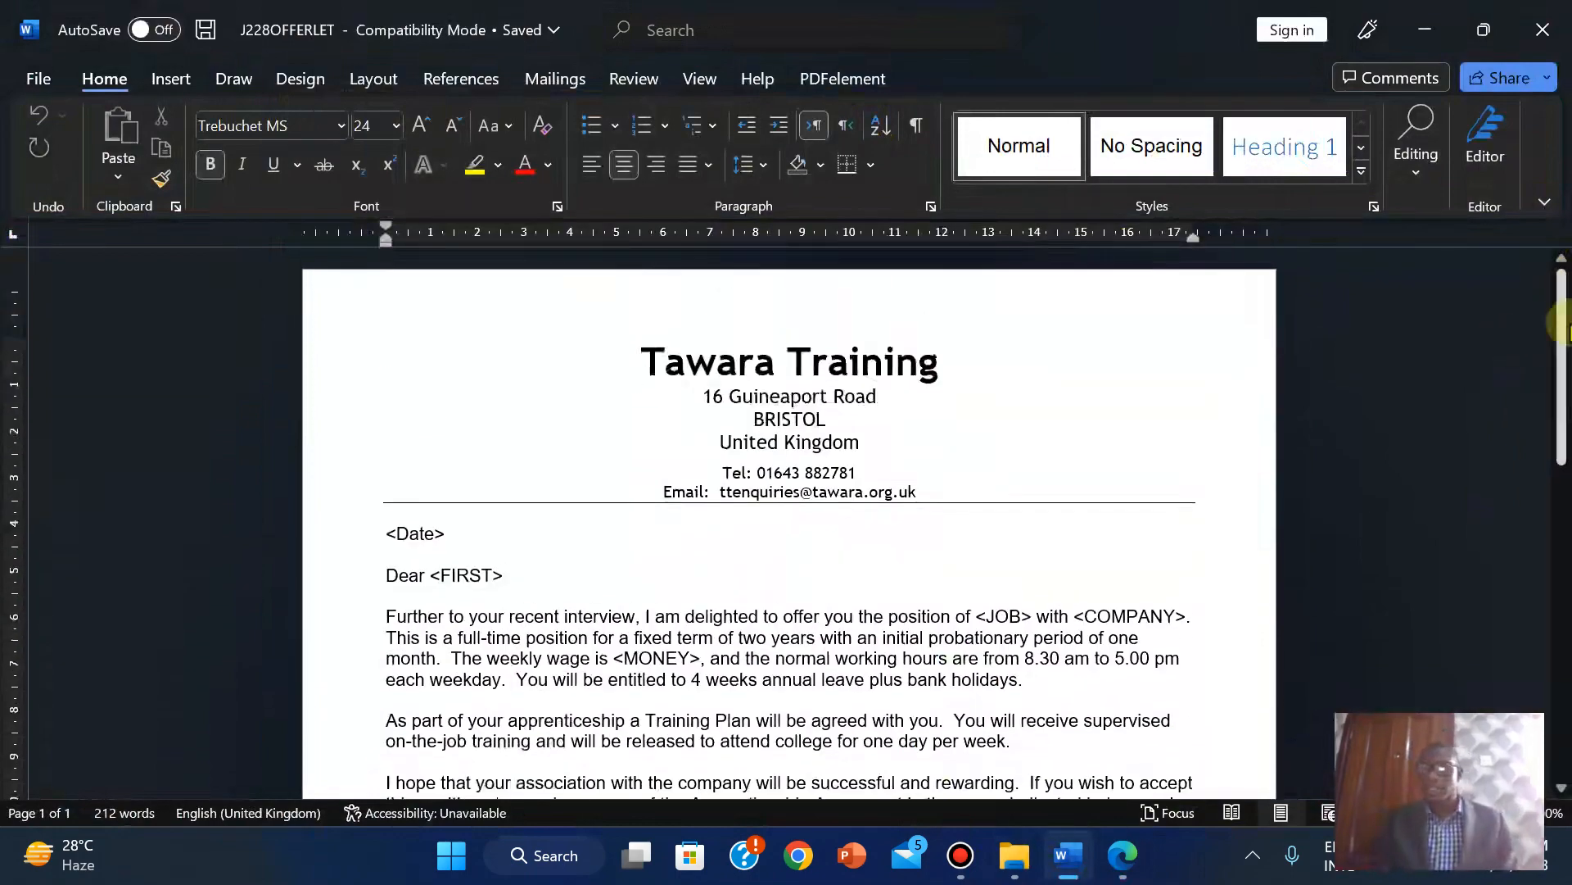
# Scroll and zoom in to review the <Date>, <FIRST> and <JOB> placeholders, then return to the exam paper.
pyautogui.moveTo(1561, 335); pyautogui.dragTo(1561, 647)
pyautogui.scroll(12, 1561, 647)
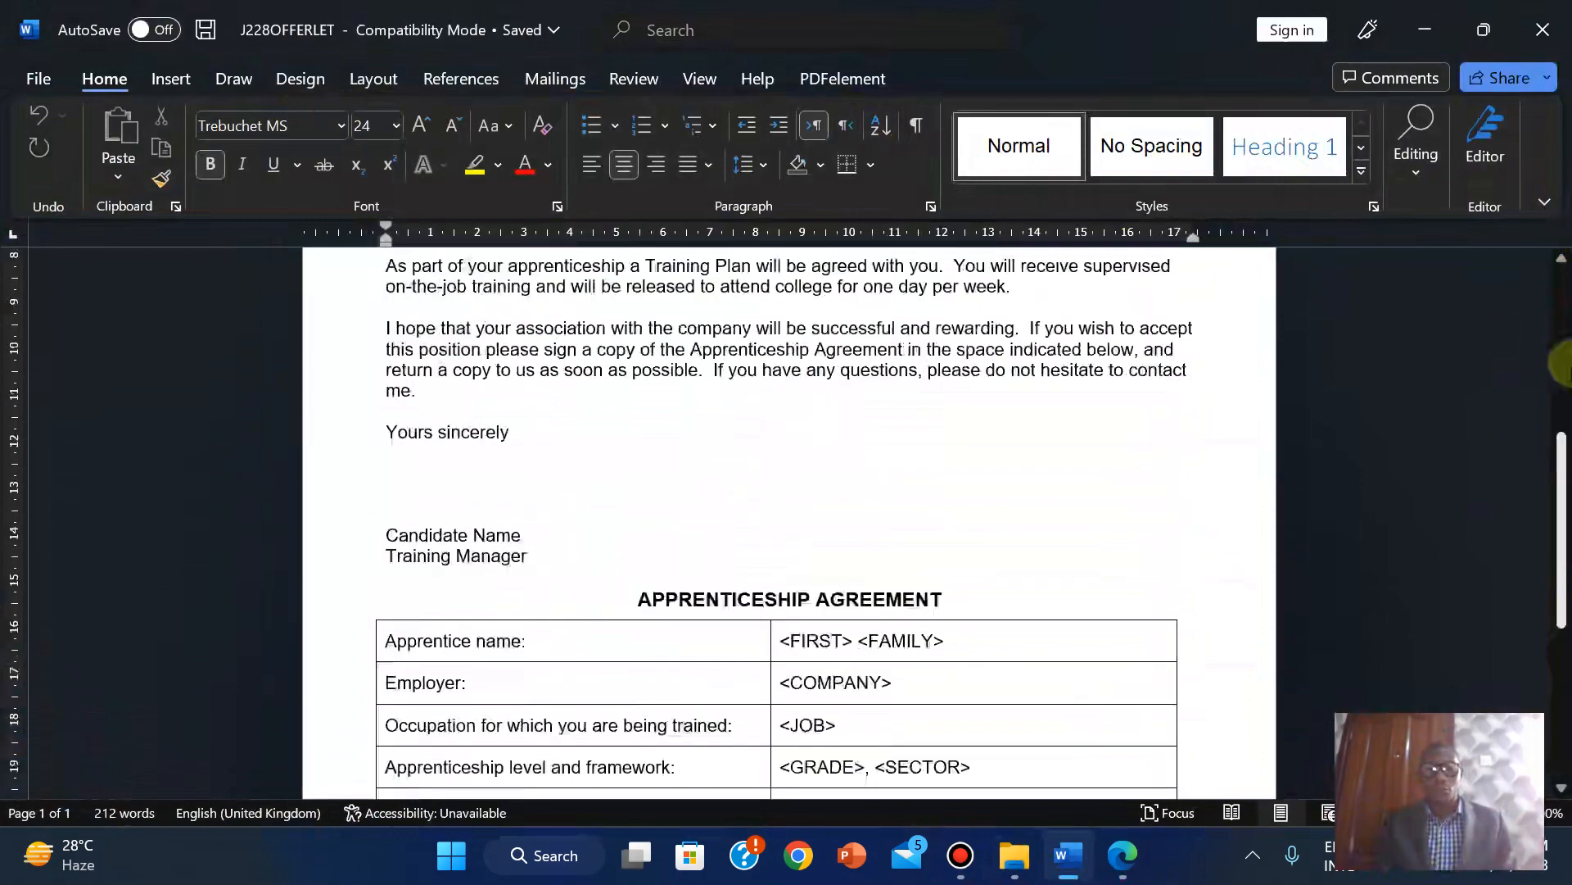
pyautogui.click(1517, 813)
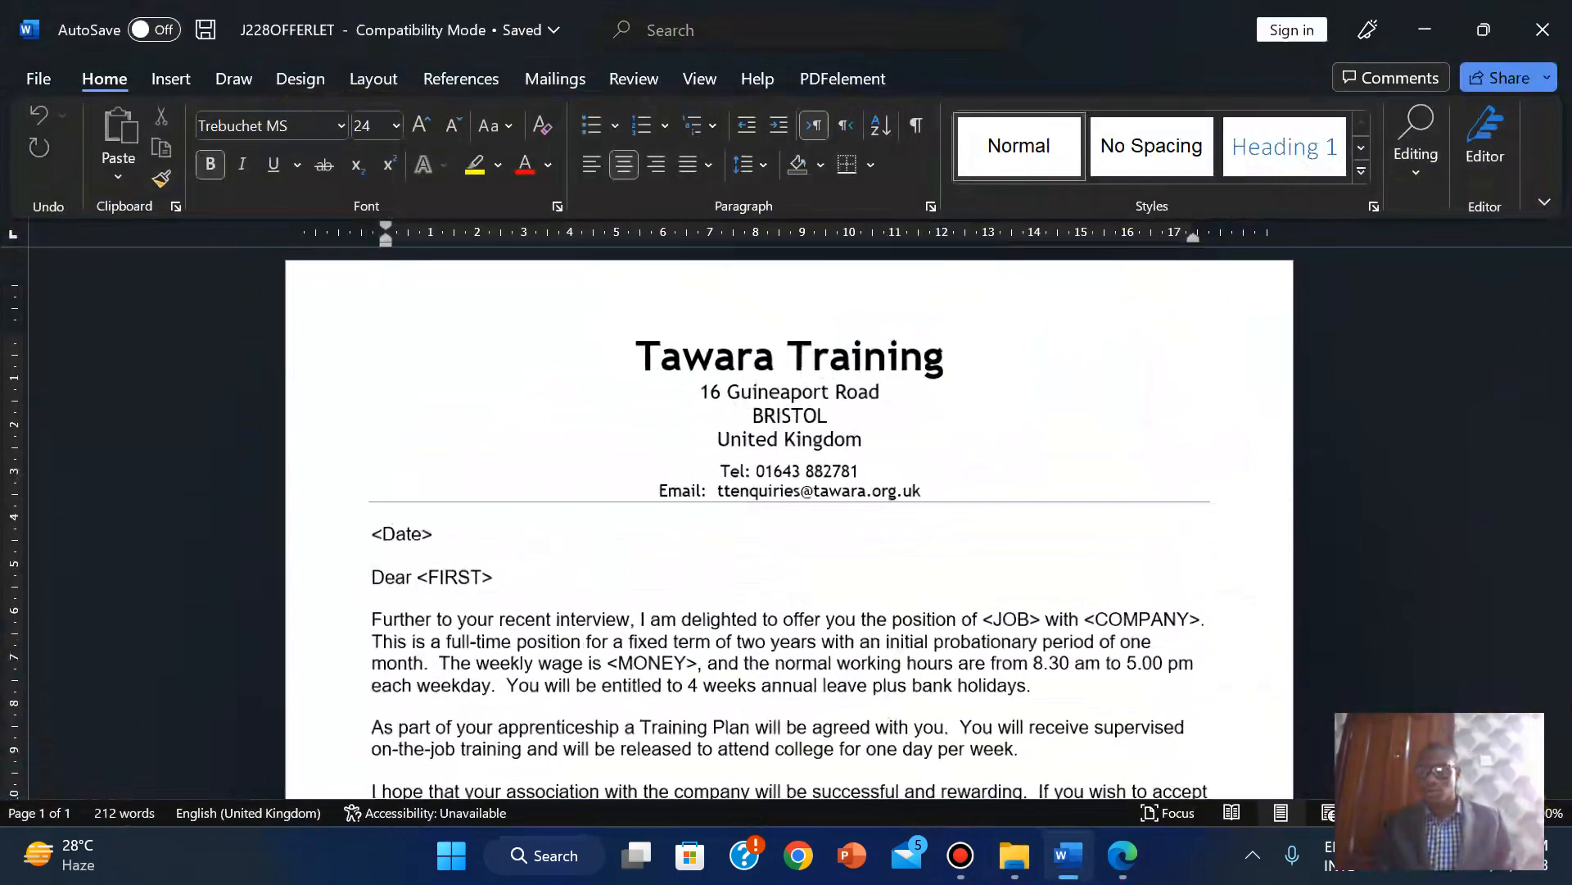
pyautogui.click(1517, 812)
pyautogui.click(1121, 854)
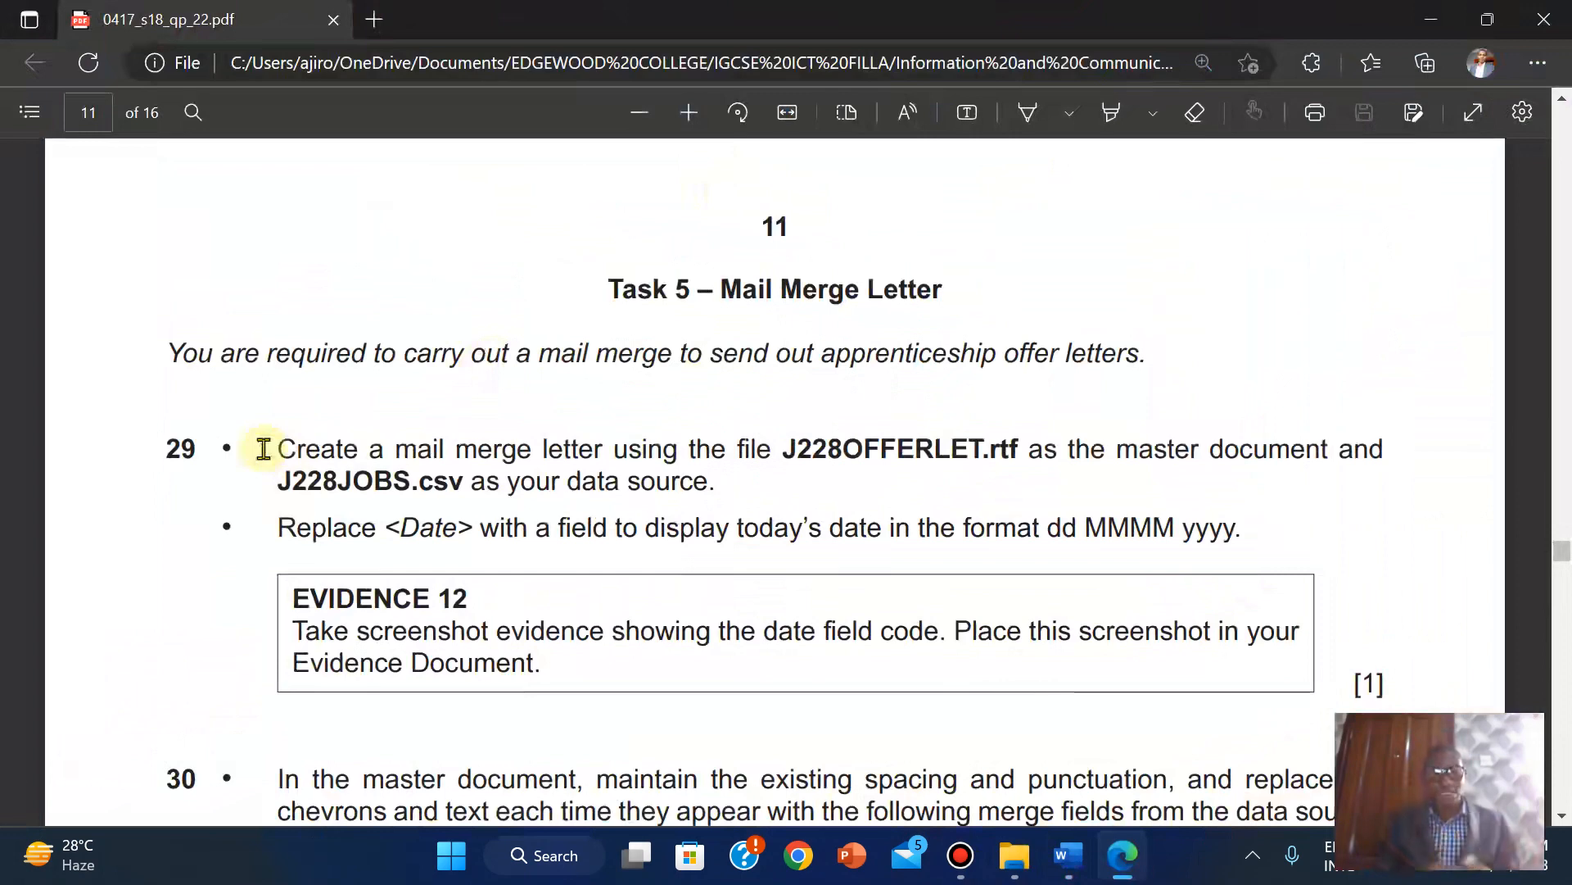
# Reread question 29's first instruction, then bring back the source files folder containing J228JOBS.
pyautogui.moveTo(273, 448); pyautogui.dragTo(724, 486)
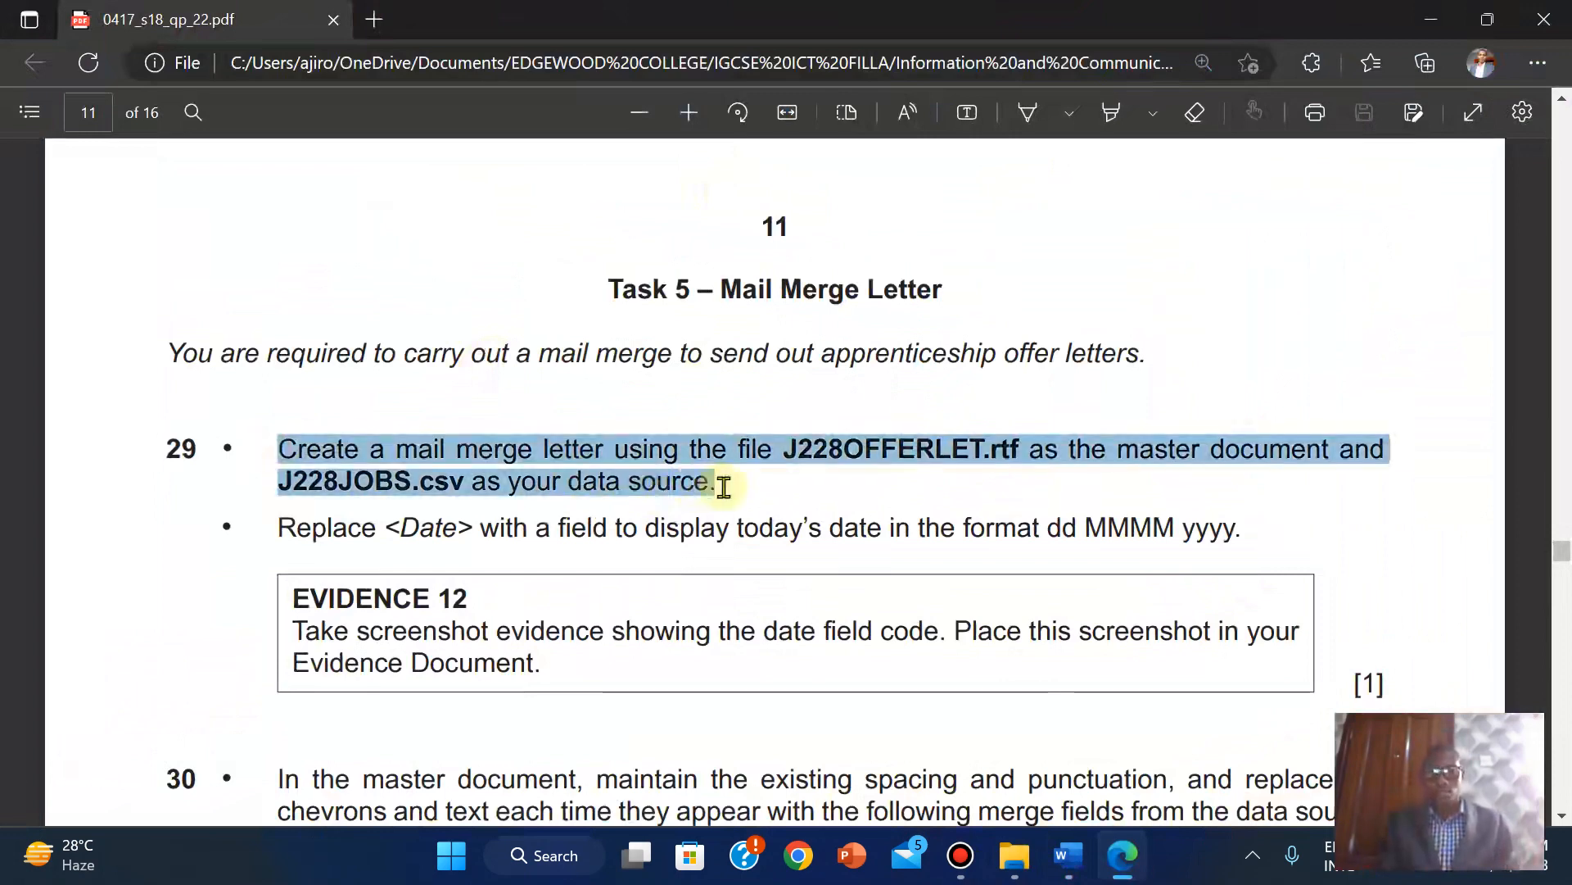
pyautogui.click(804, 506)
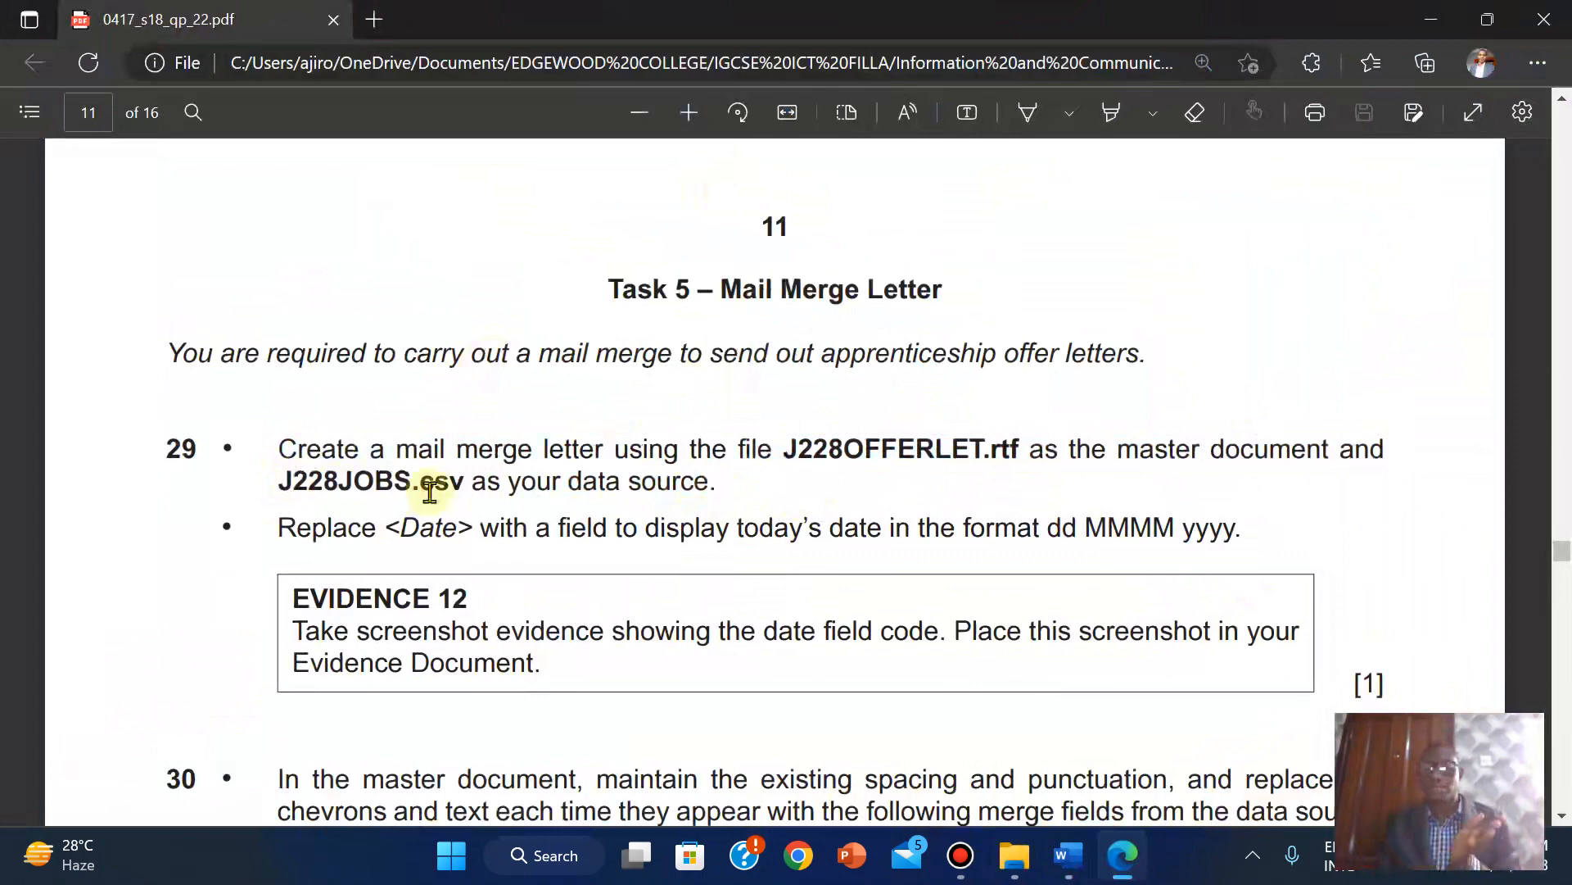
pyautogui.moveTo(1015, 855)
pyautogui.click(987, 723)
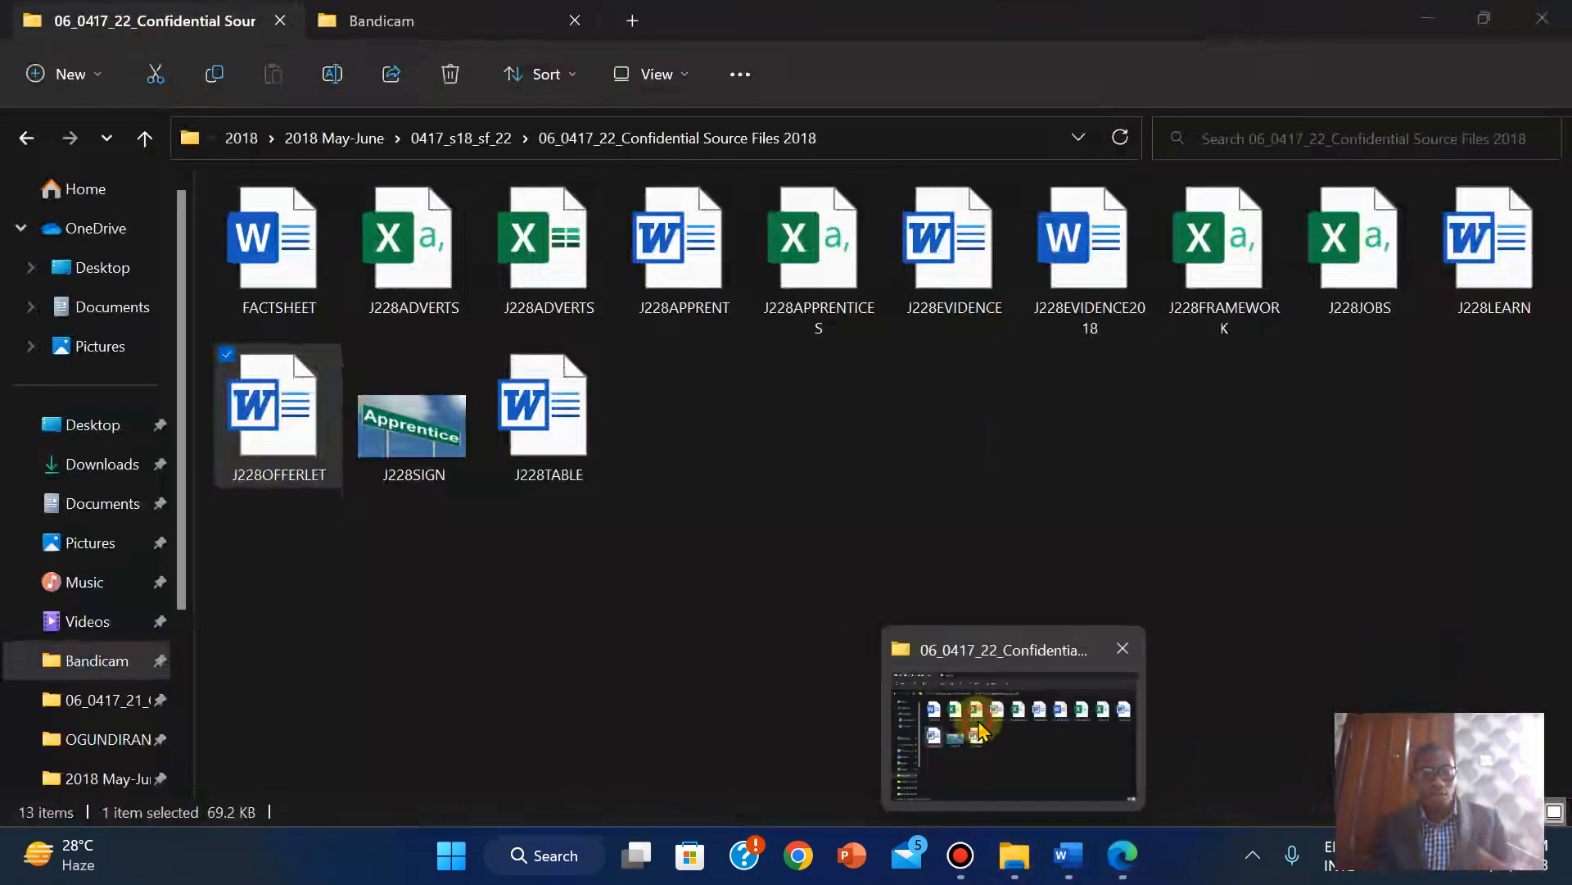
# Open J228JOBS in Excel, close the licence bar, and fit columns A to F to their contents.
pyautogui.doubleClick(1404, 262)
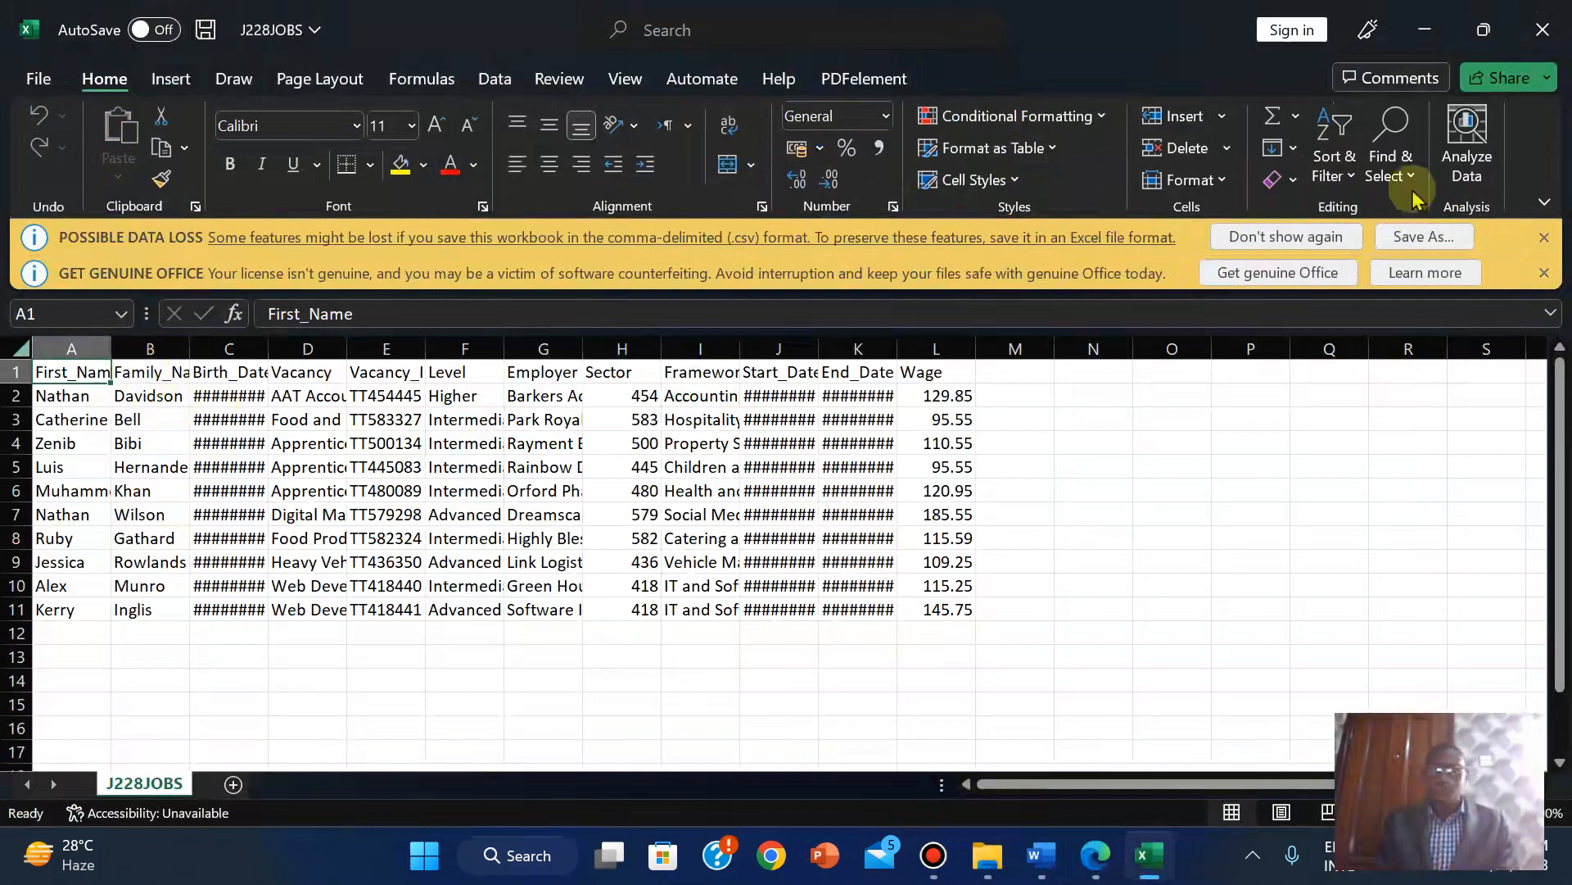
pyautogui.click(1544, 272)
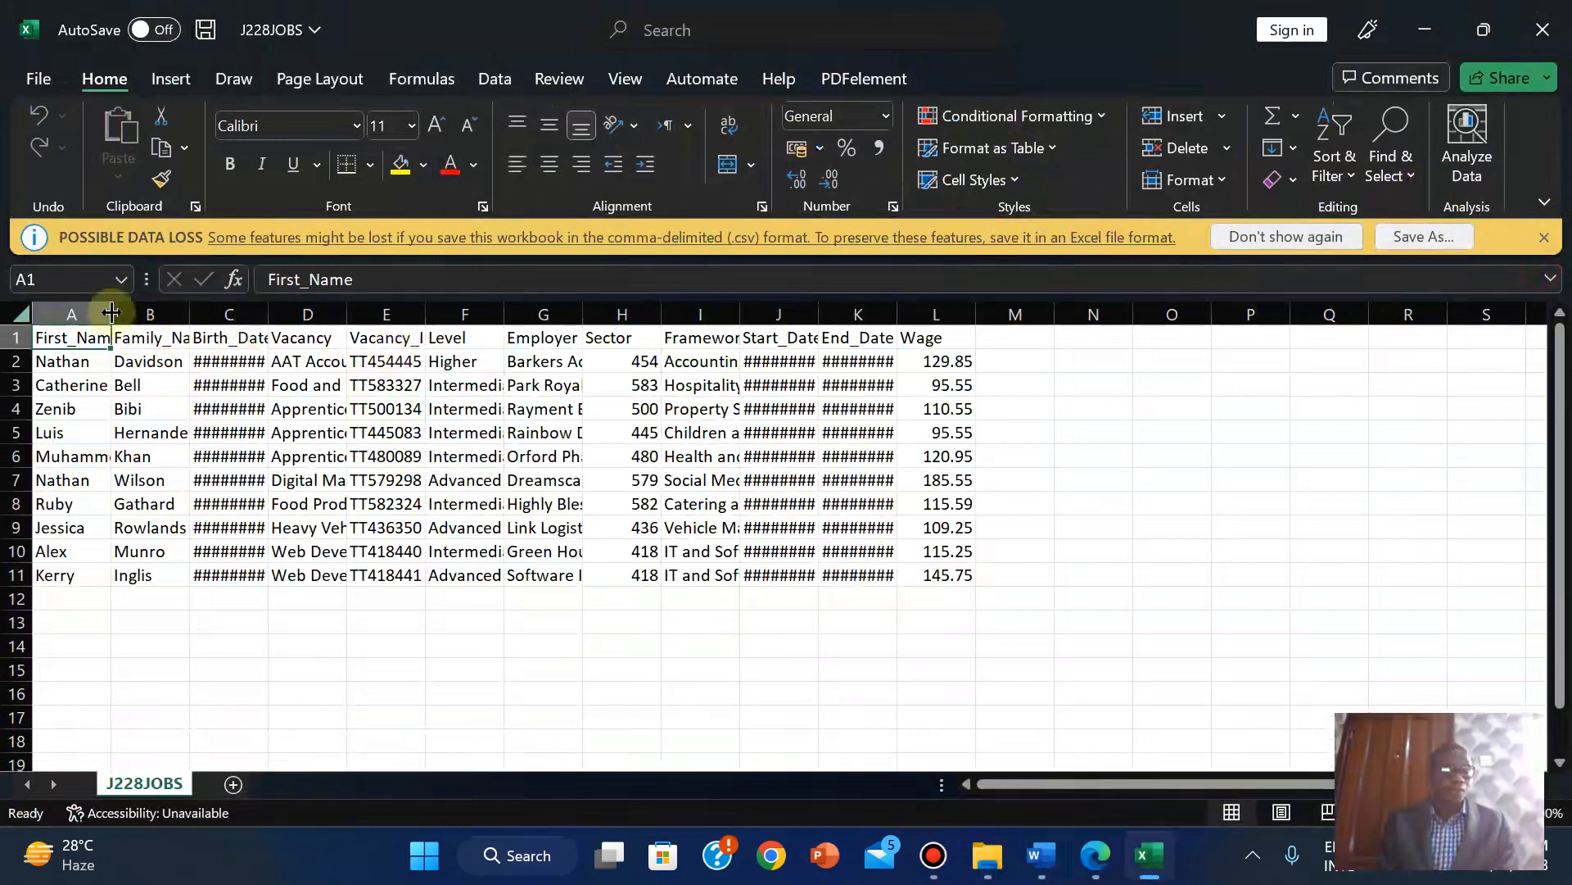
pyautogui.moveTo(112, 312); pyautogui.dragTo(132, 312)
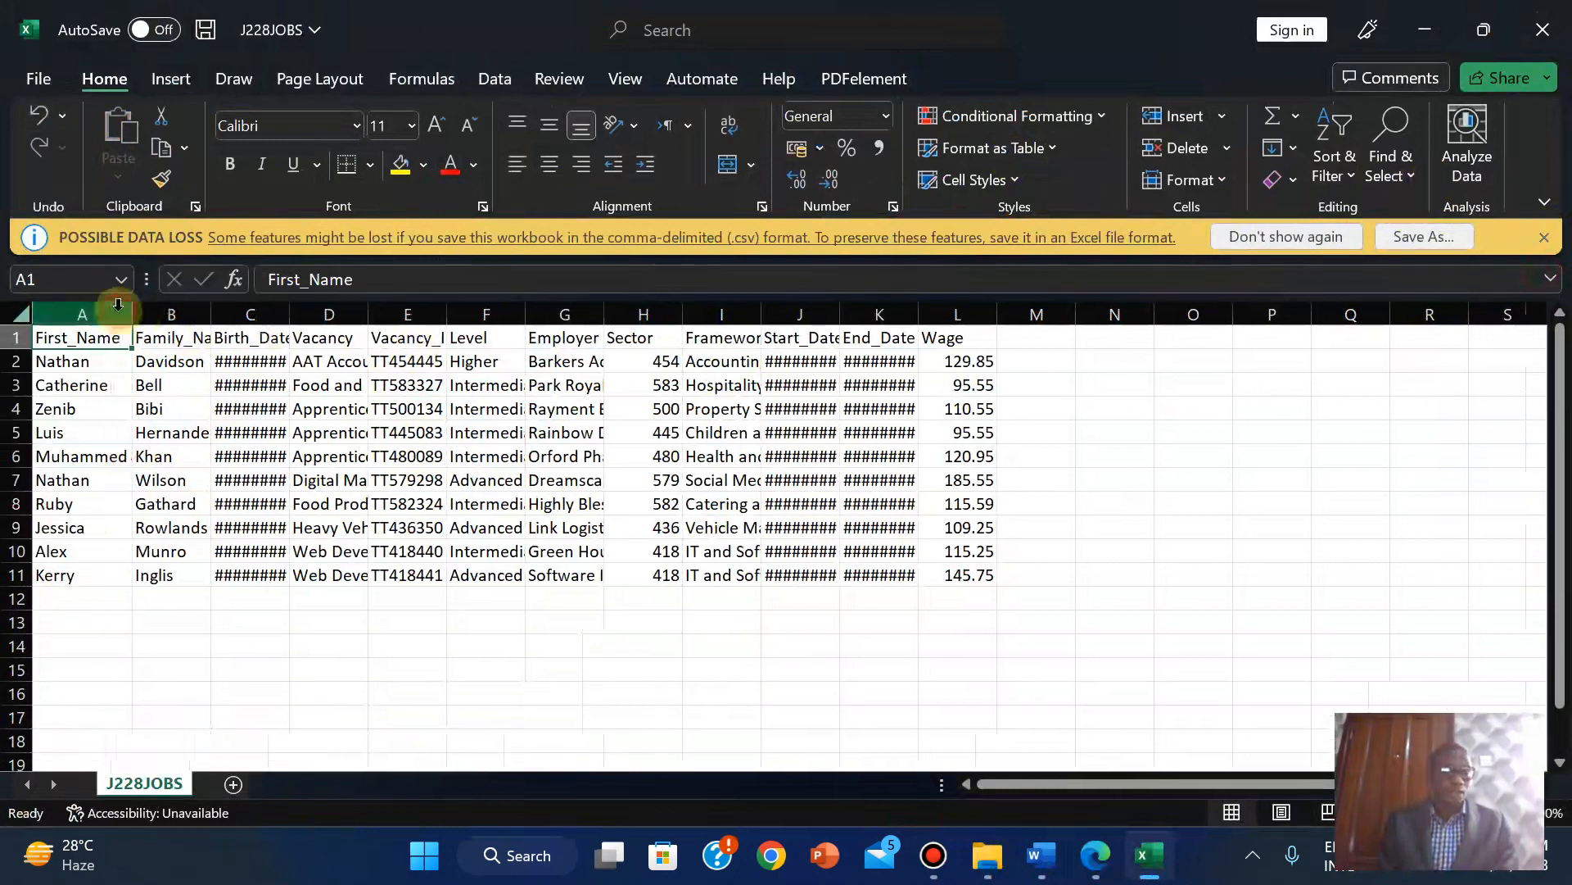
pyautogui.doubleClick(211, 314)
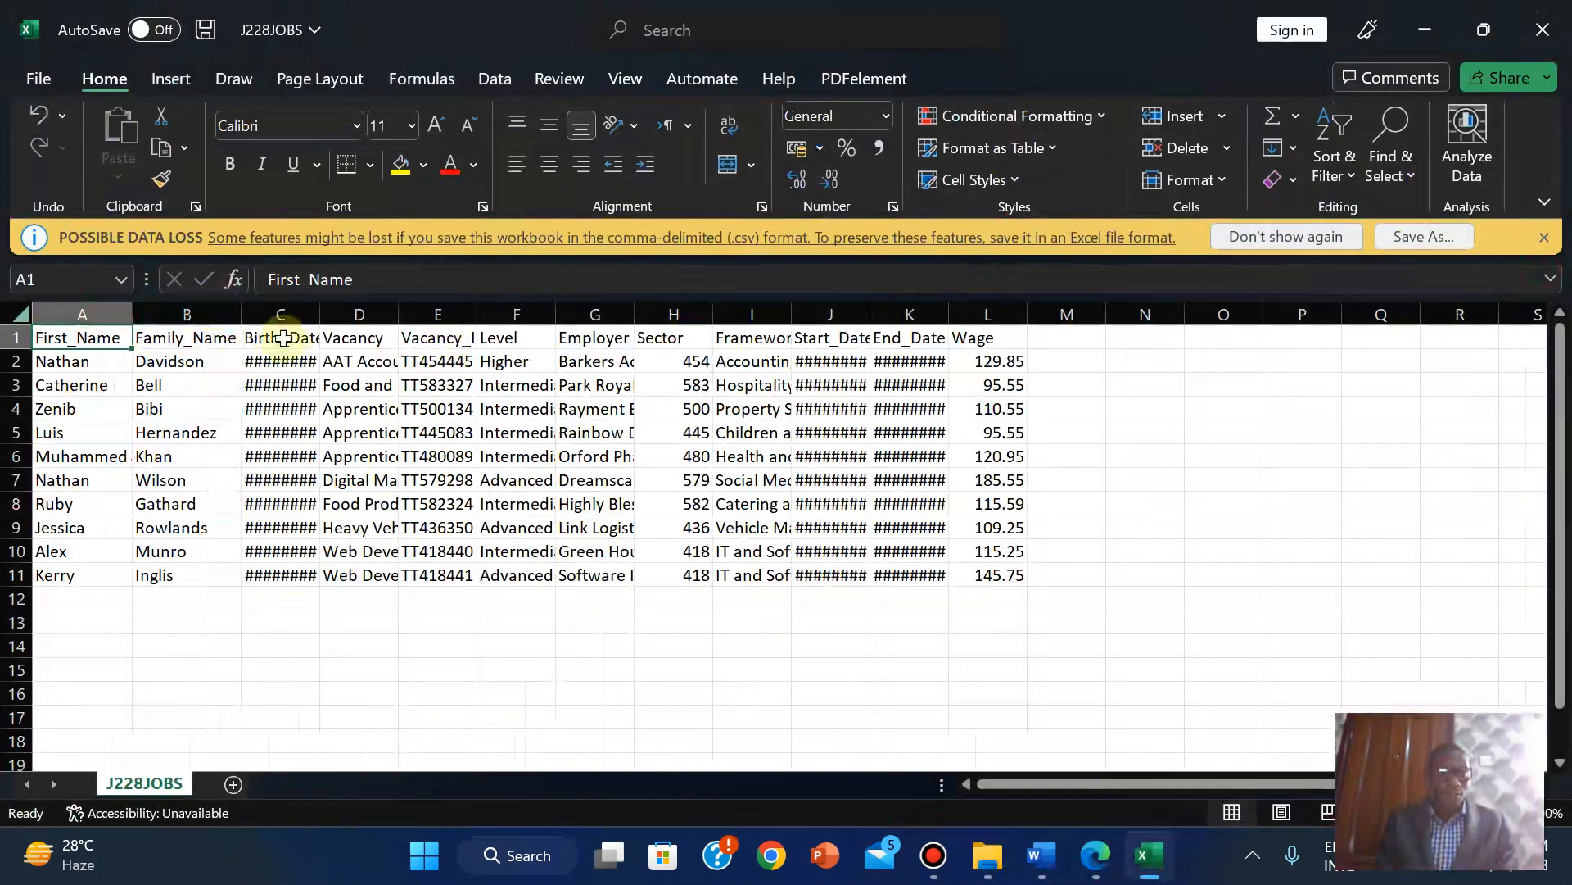
pyautogui.doubleClick(320, 314)
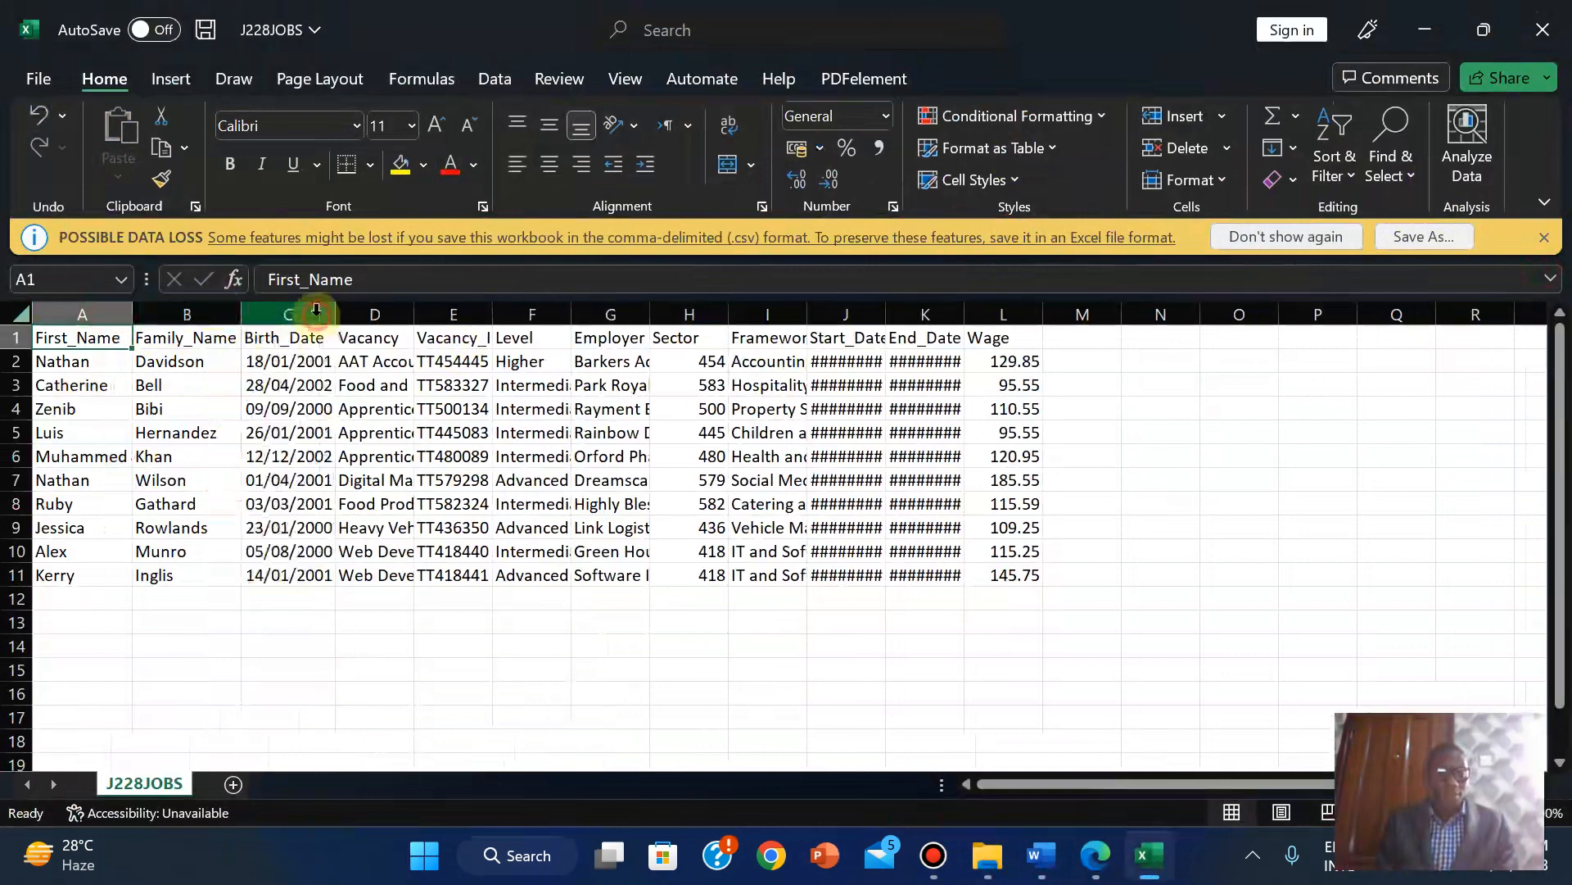
pyautogui.doubleClick(413, 309)
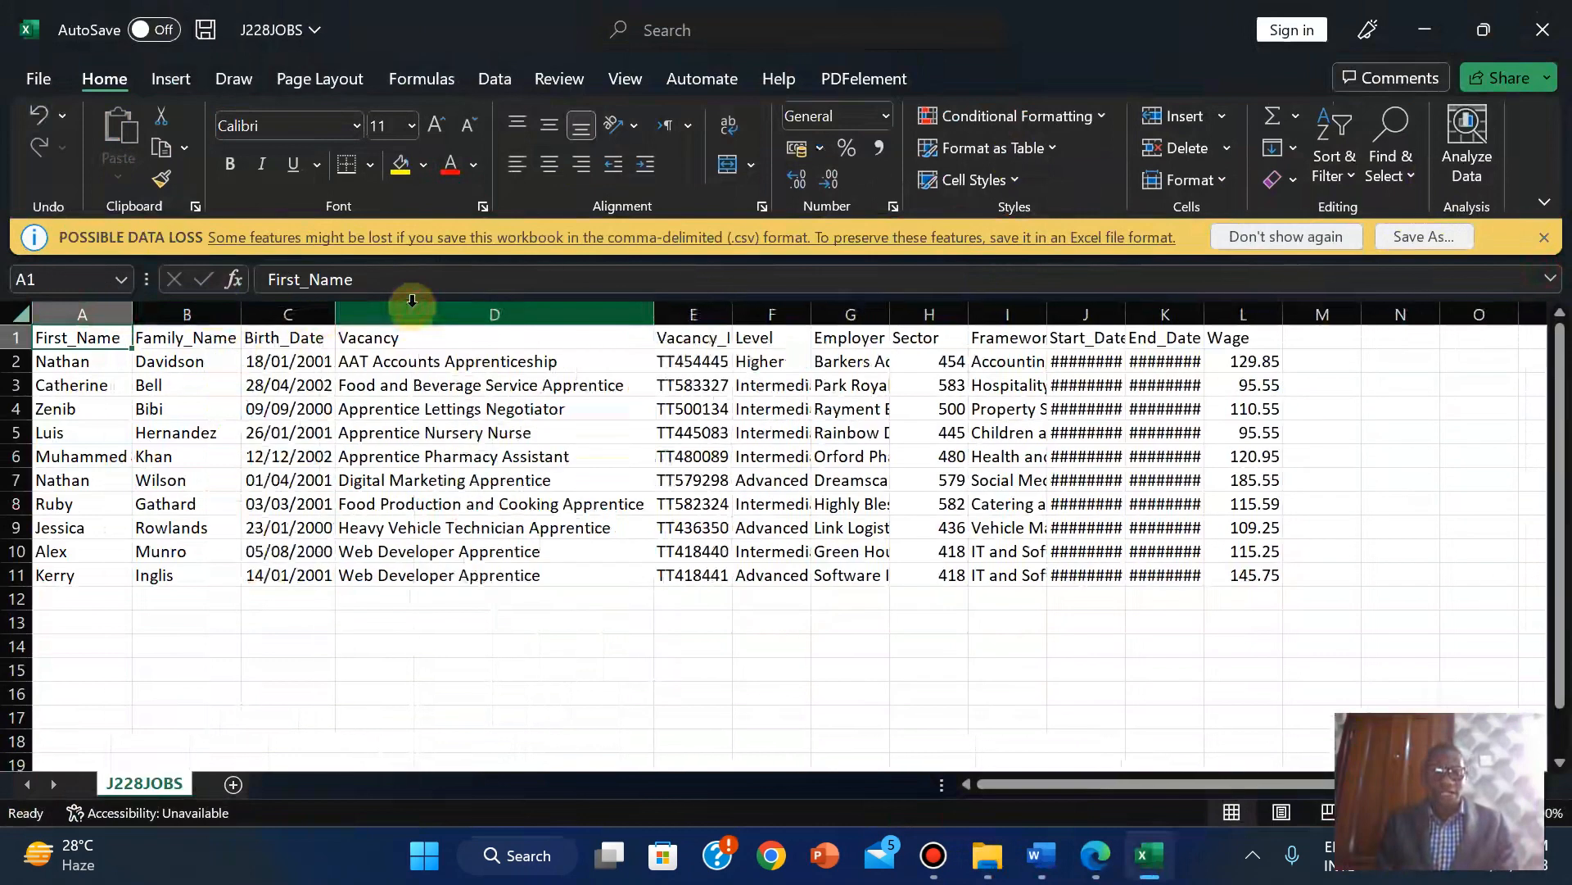
pyautogui.doubleClick(727, 310)
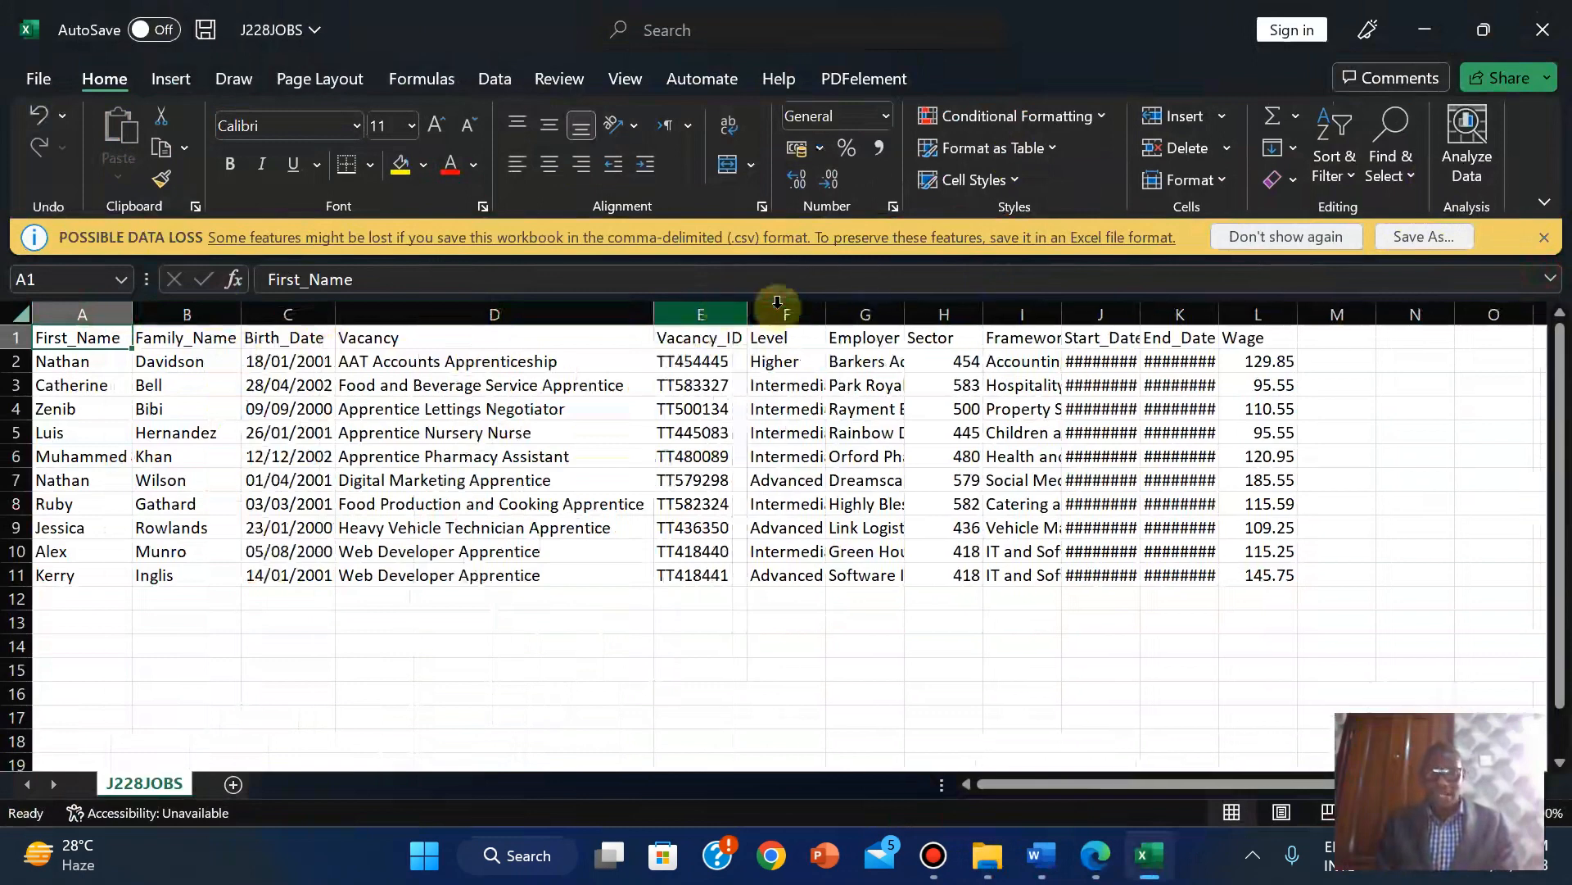
pyautogui.doubleClick(827, 310)
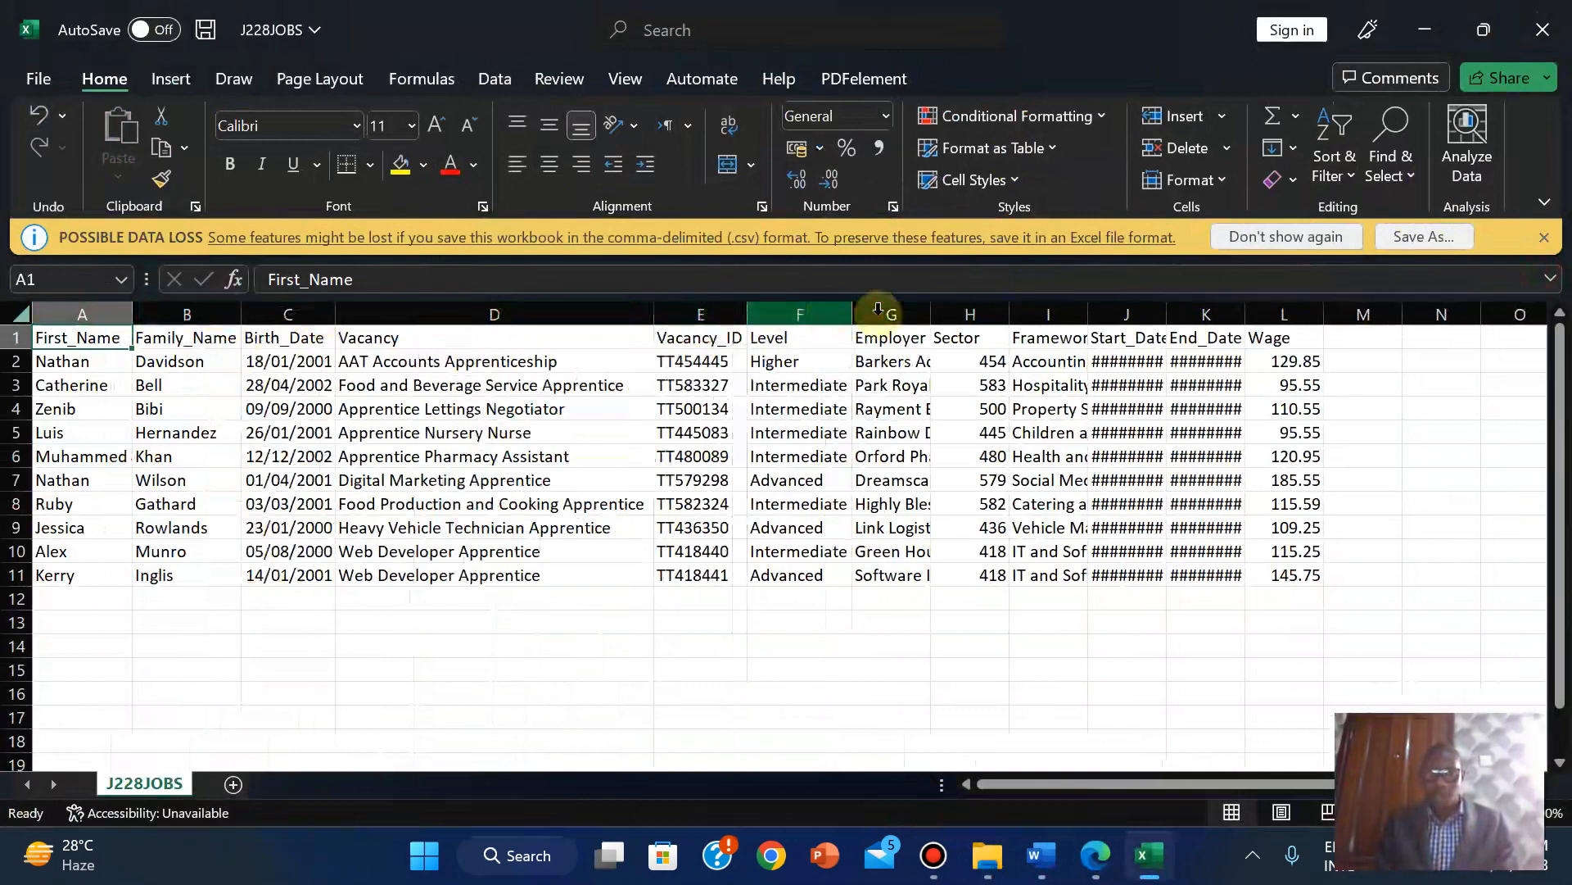
# Fit columns G to K and the Wage column to their values, then return to the exam paper.
pyautogui.doubleClick(931, 309)
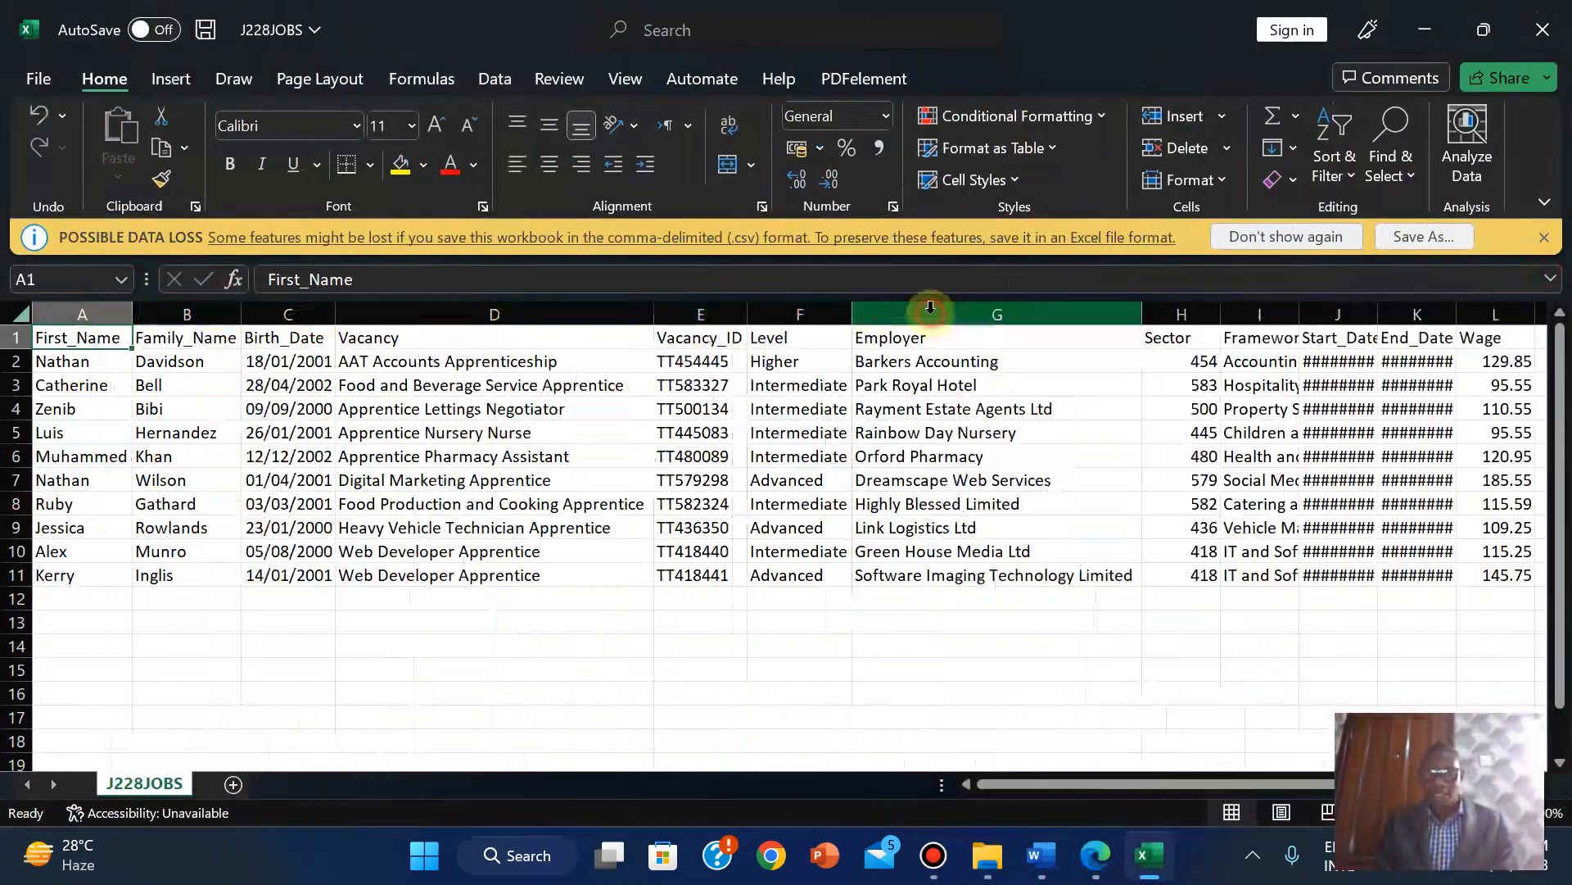
pyautogui.doubleClick(1221, 314)
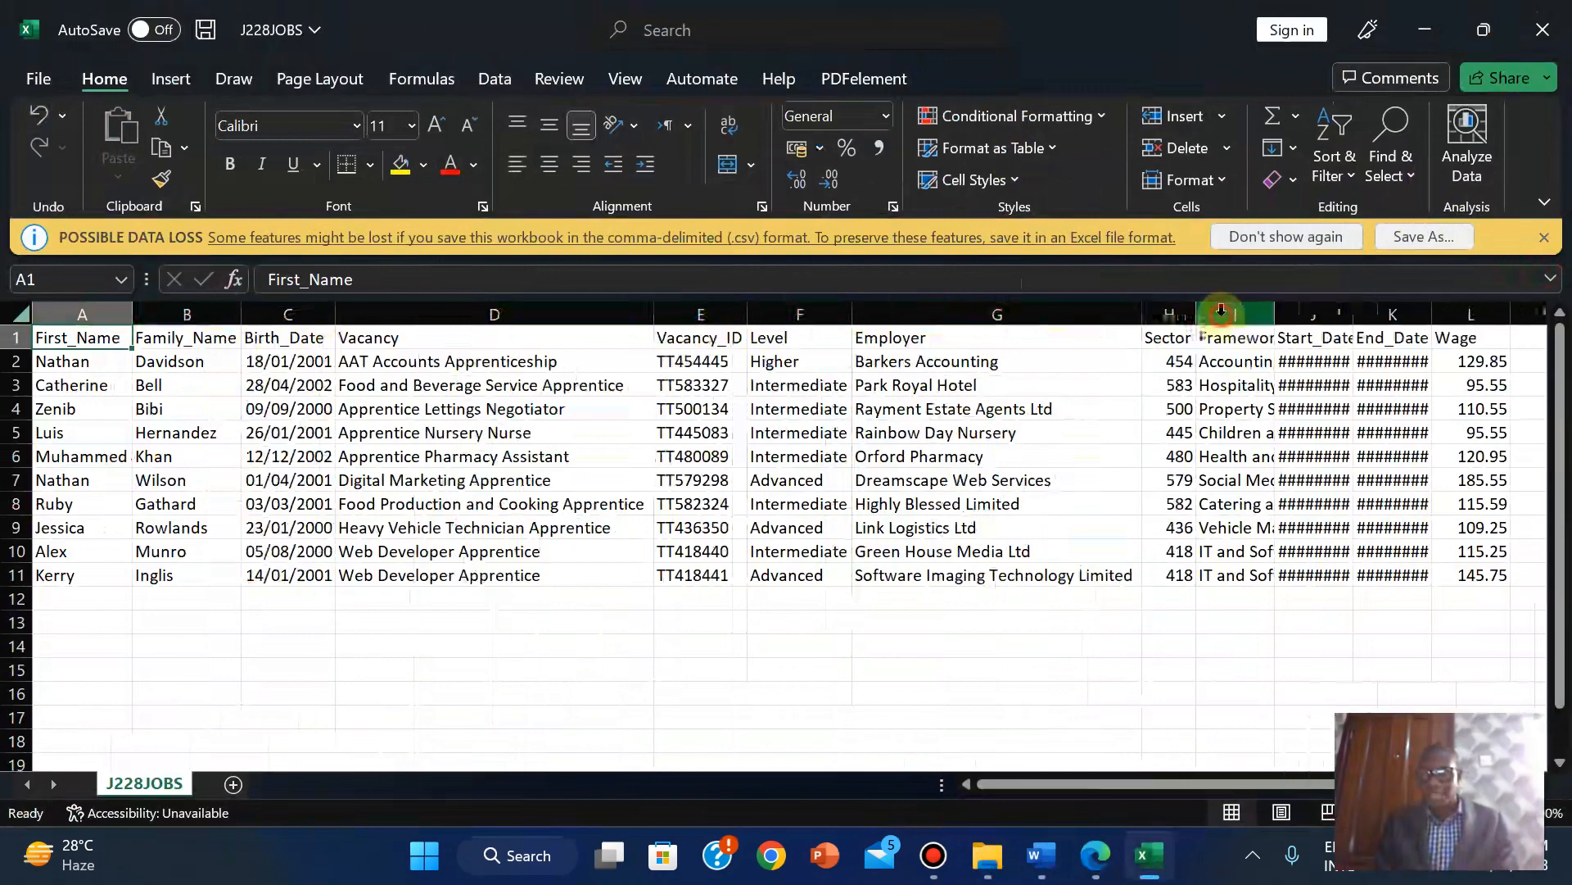
pyautogui.doubleClick(1275, 312)
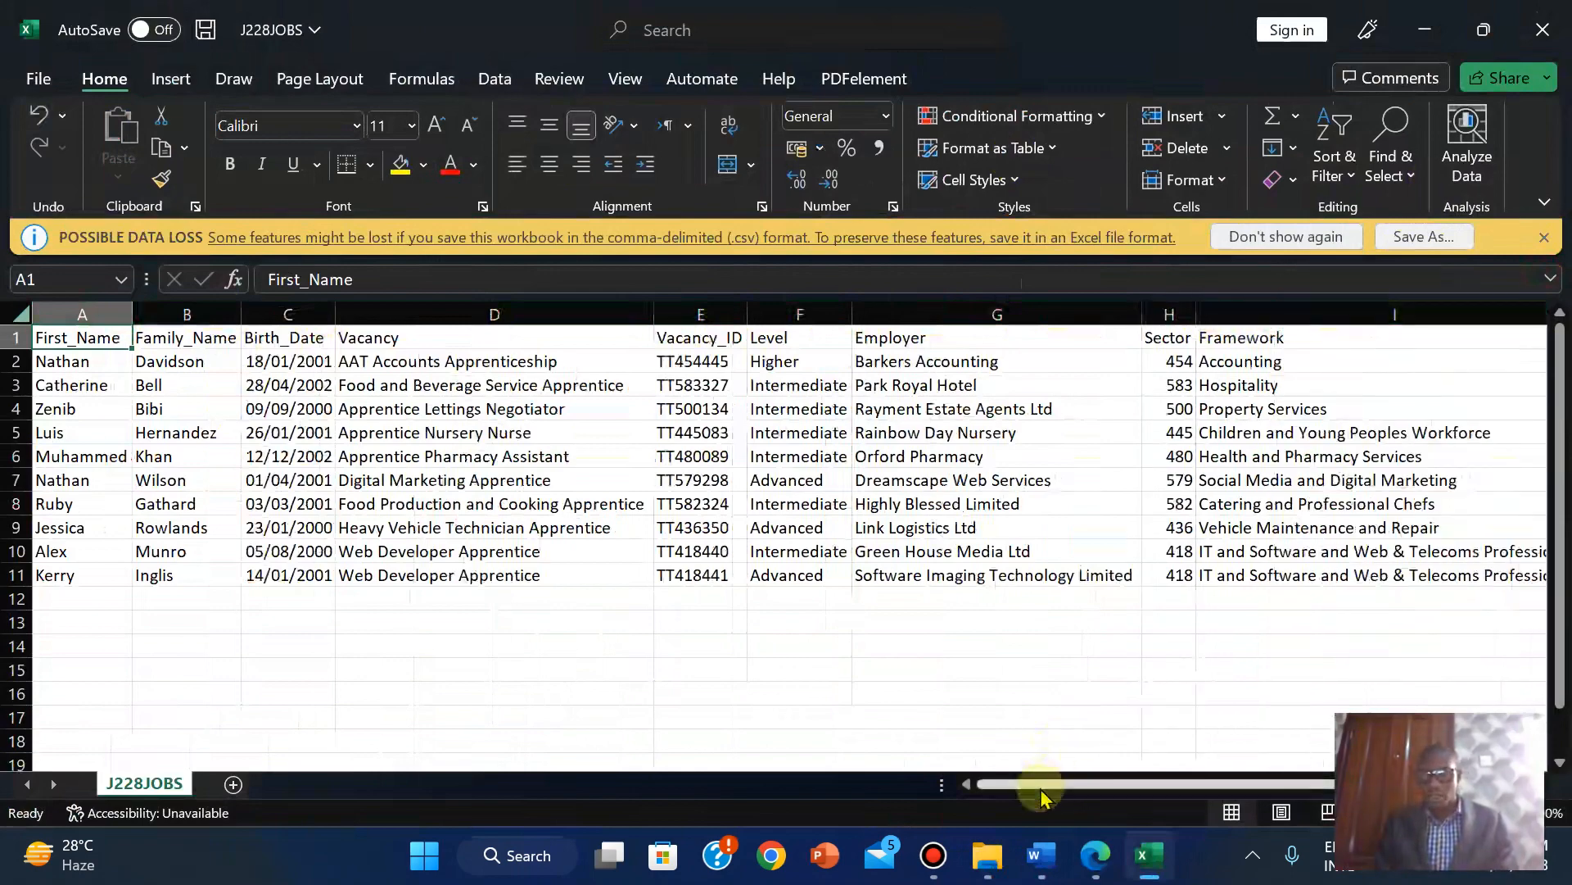
pyautogui.moveTo(1047, 784); pyautogui.dragTo(1185, 783)
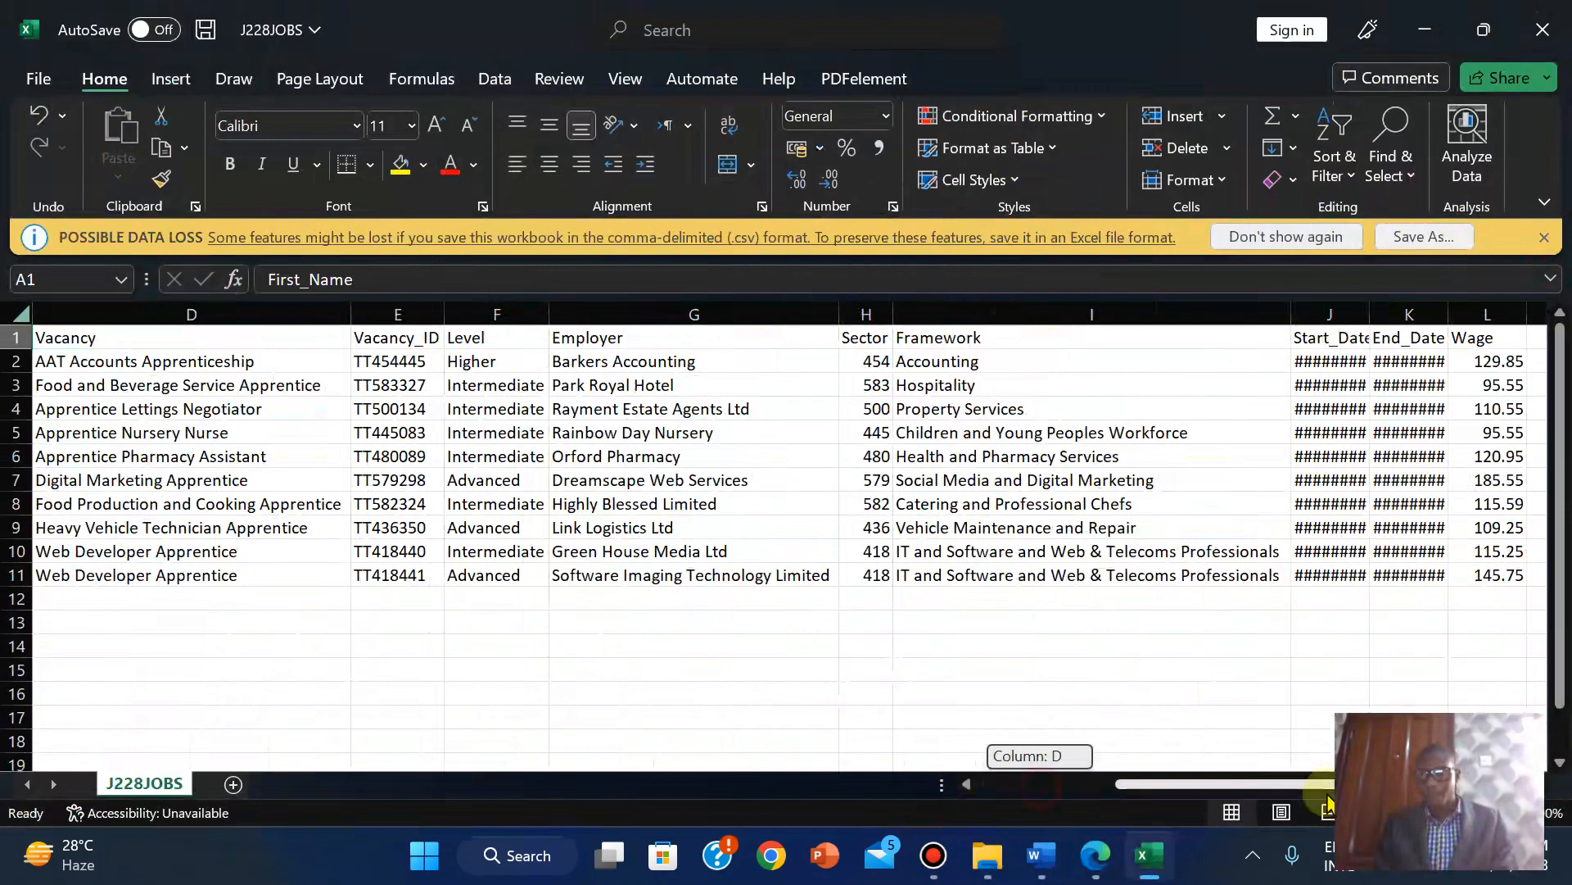
pyautogui.doubleClick(1370, 316)
pyautogui.moveTo(1138, 783); pyautogui.dragTo(1243, 784)
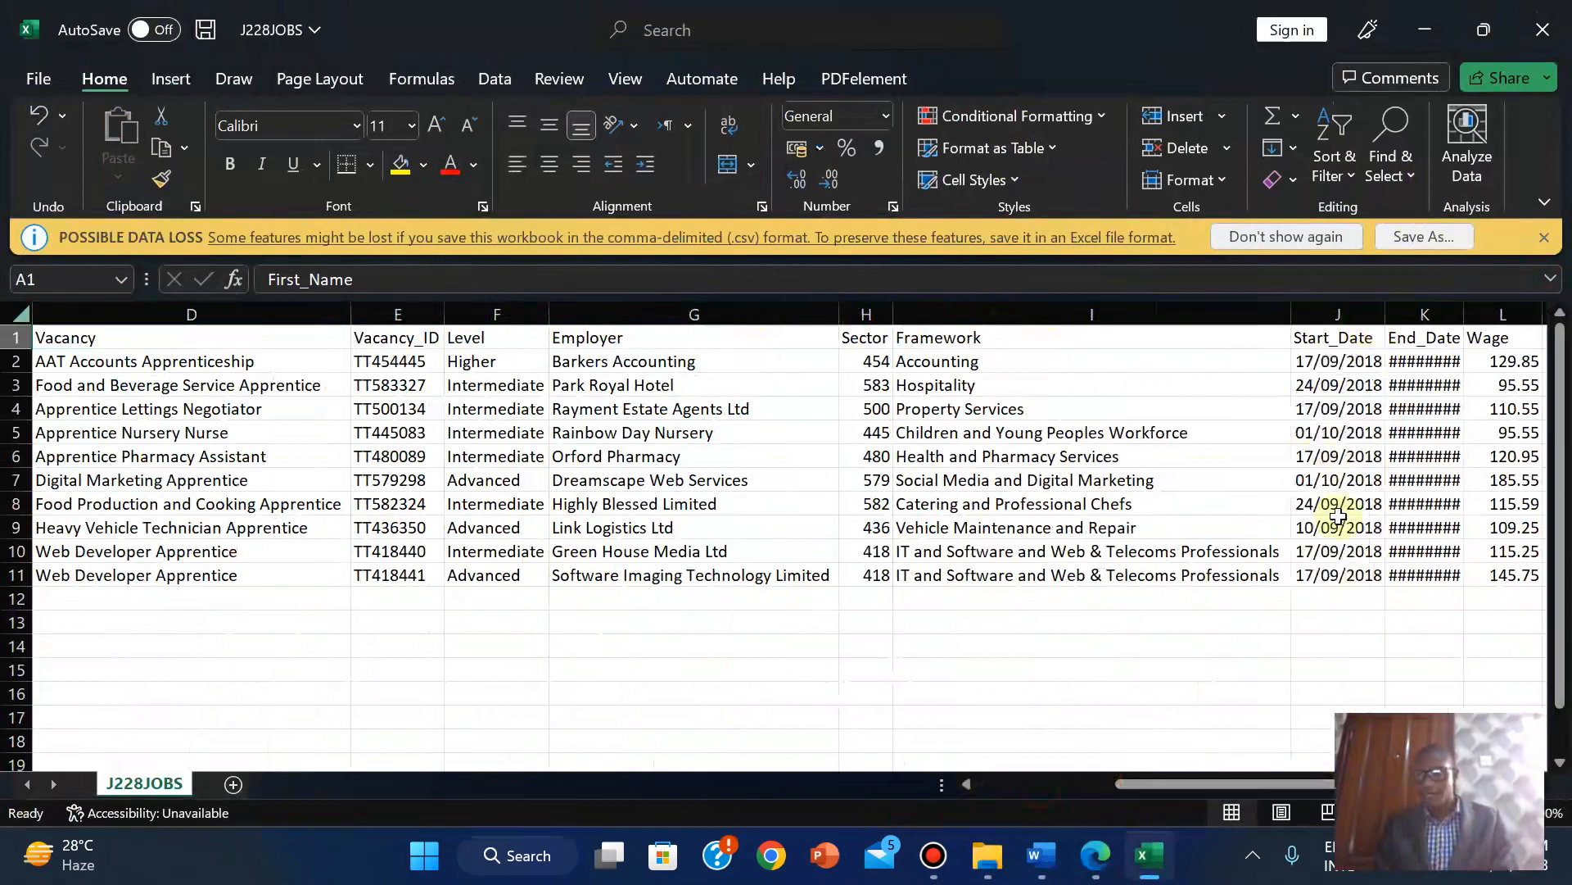
pyautogui.doubleClick(1465, 315)
pyautogui.moveTo(1284, 784); pyautogui.dragTo(1296, 782)
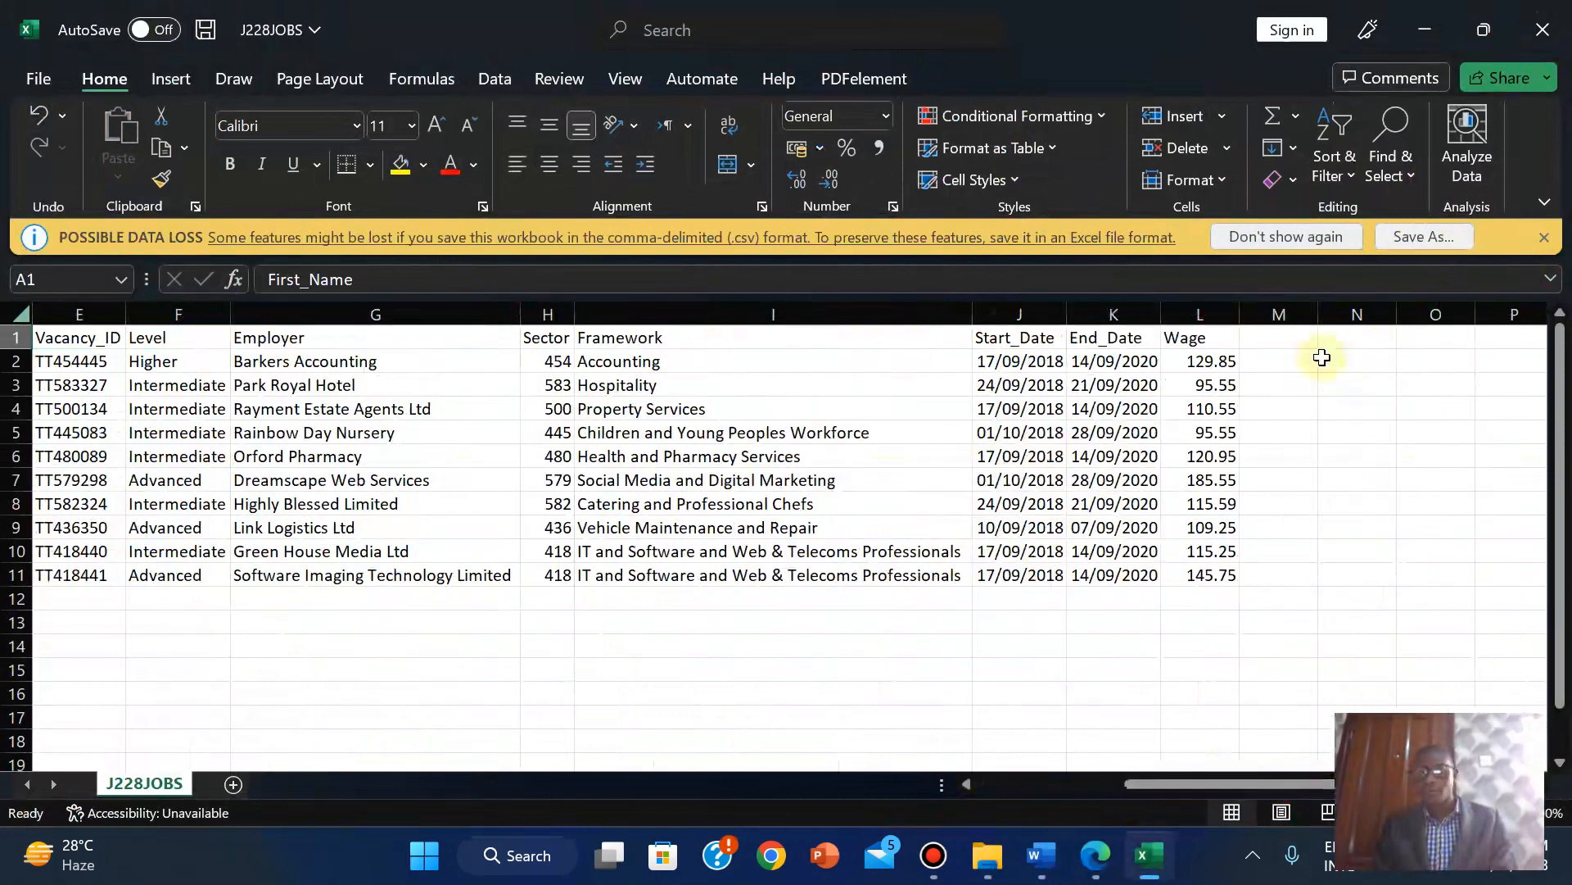
pyautogui.doubleClick(1239, 314)
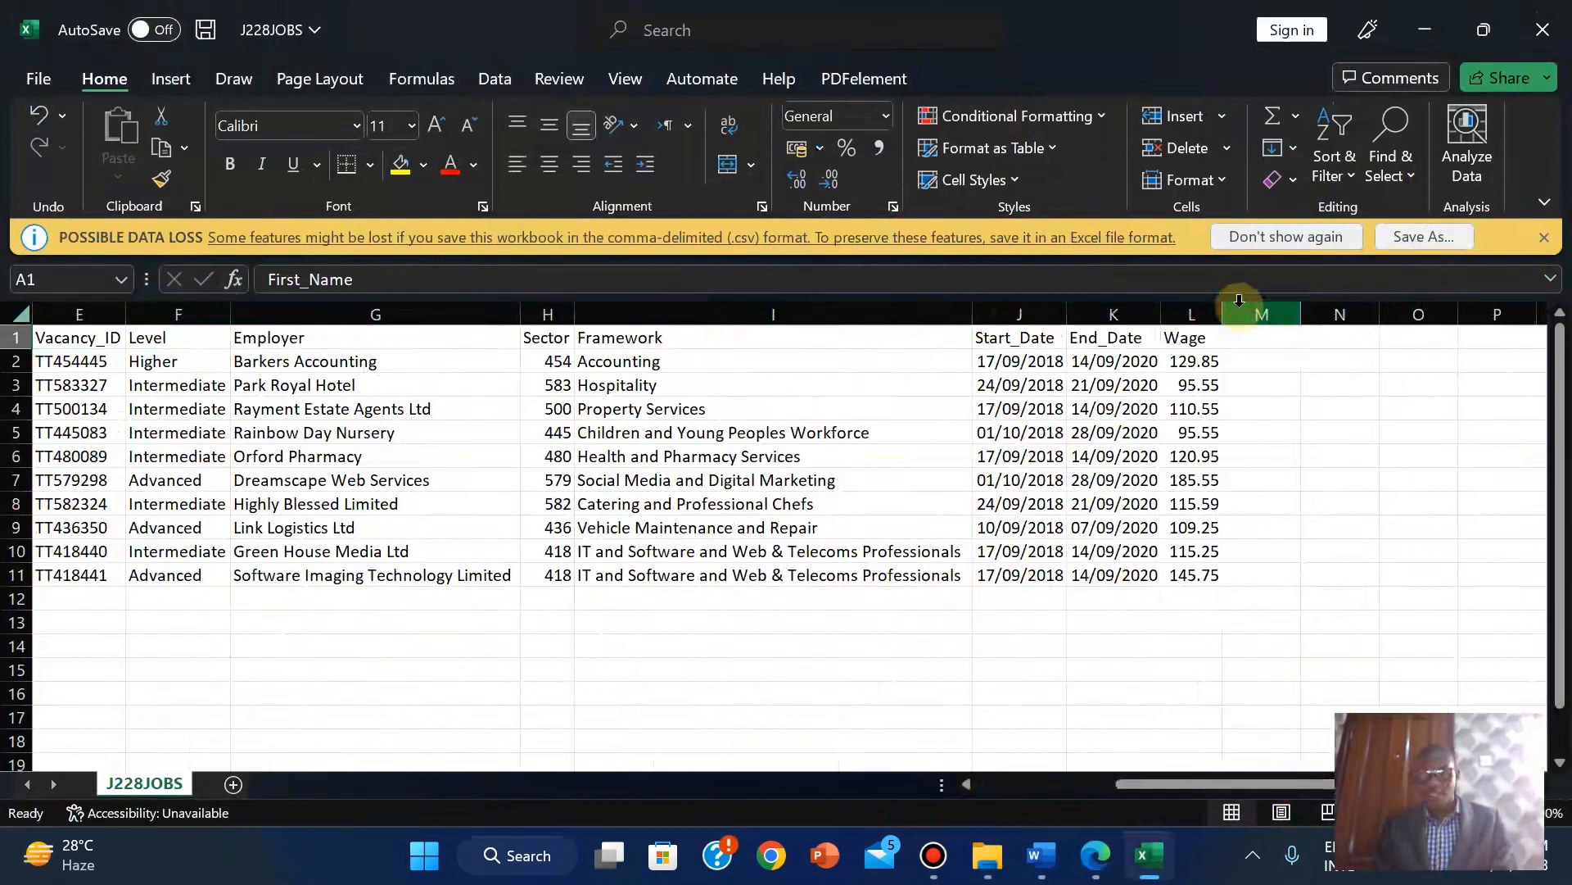
pyautogui.moveTo(1204, 786); pyautogui.dragTo(982, 784)
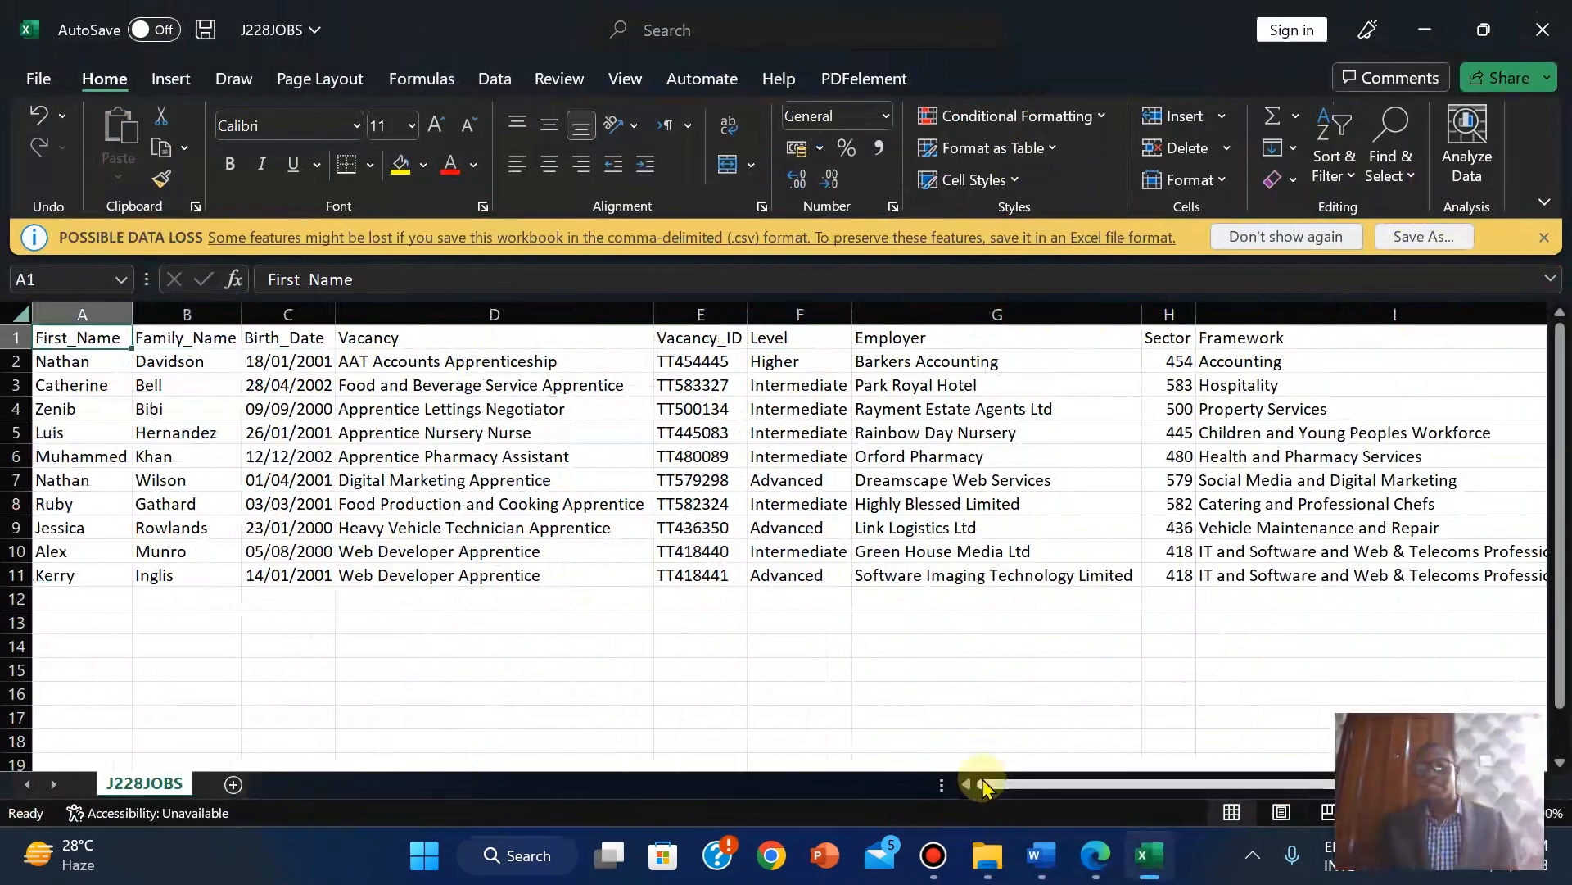
pyautogui.click(1094, 856)
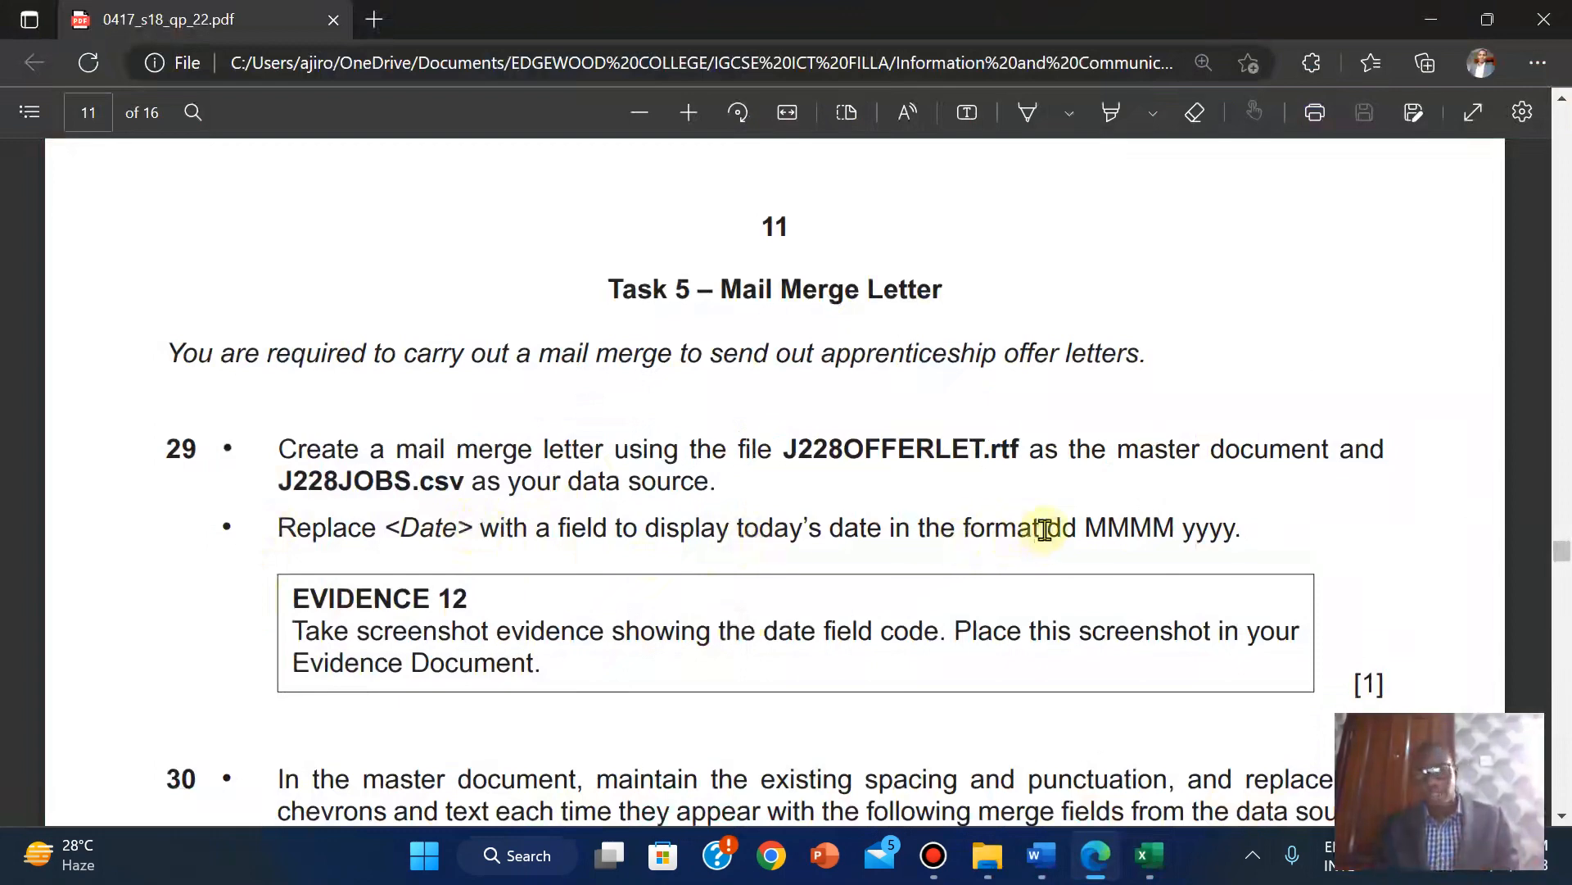
# Highlight 'dd MMMM yyyy' in question 29's Date instruction, then bring the offer letter forward.
pyautogui.moveTo(1045, 529); pyautogui.dragTo(1235, 530)
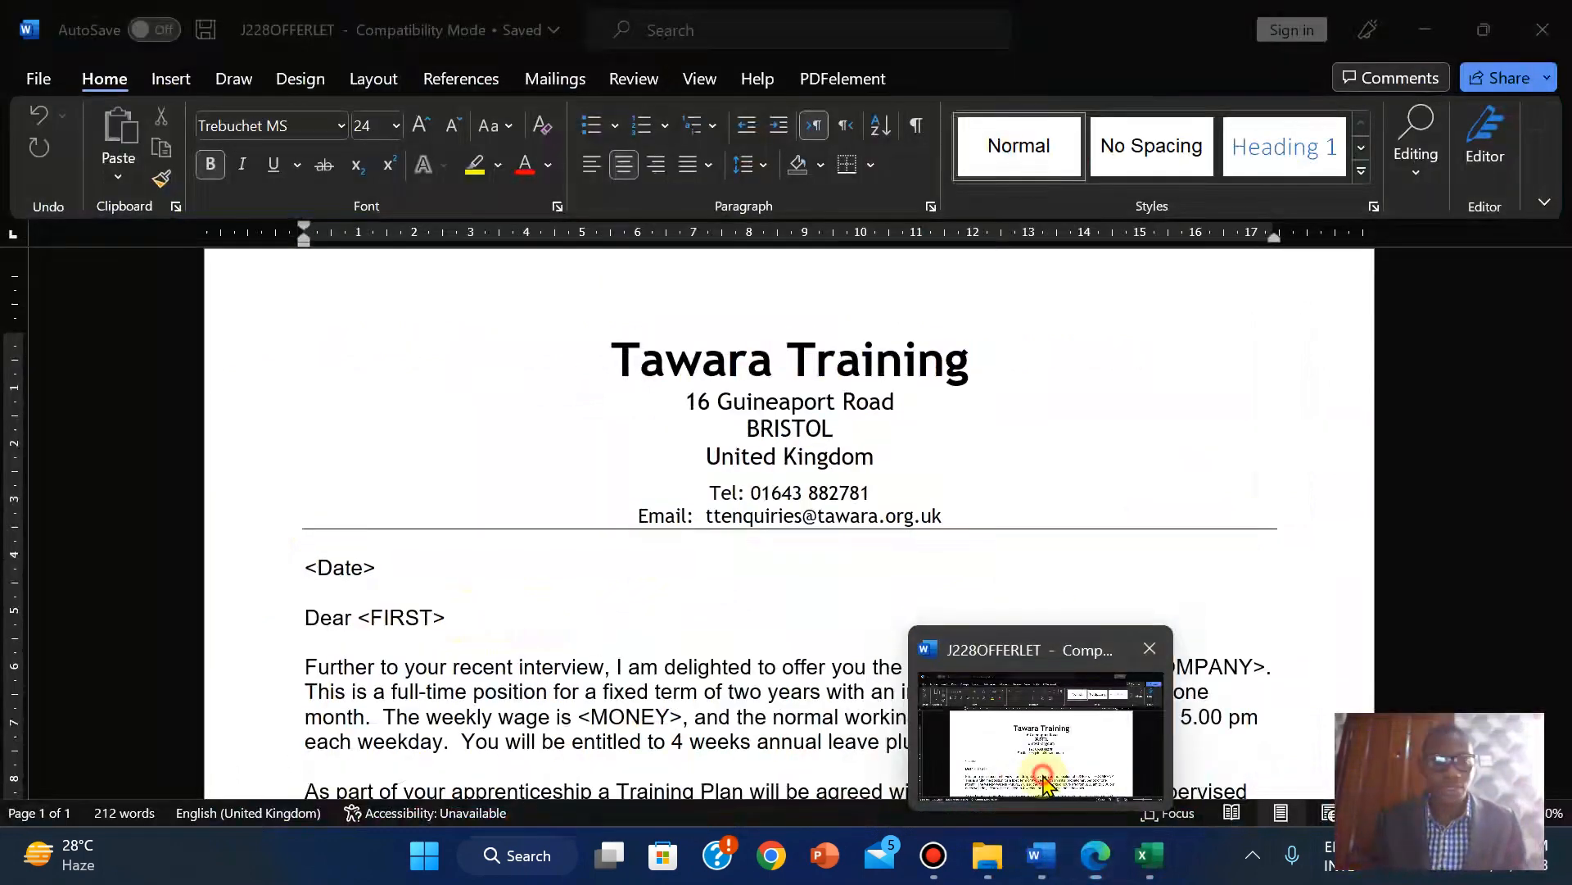
pyautogui.click(1047, 737)
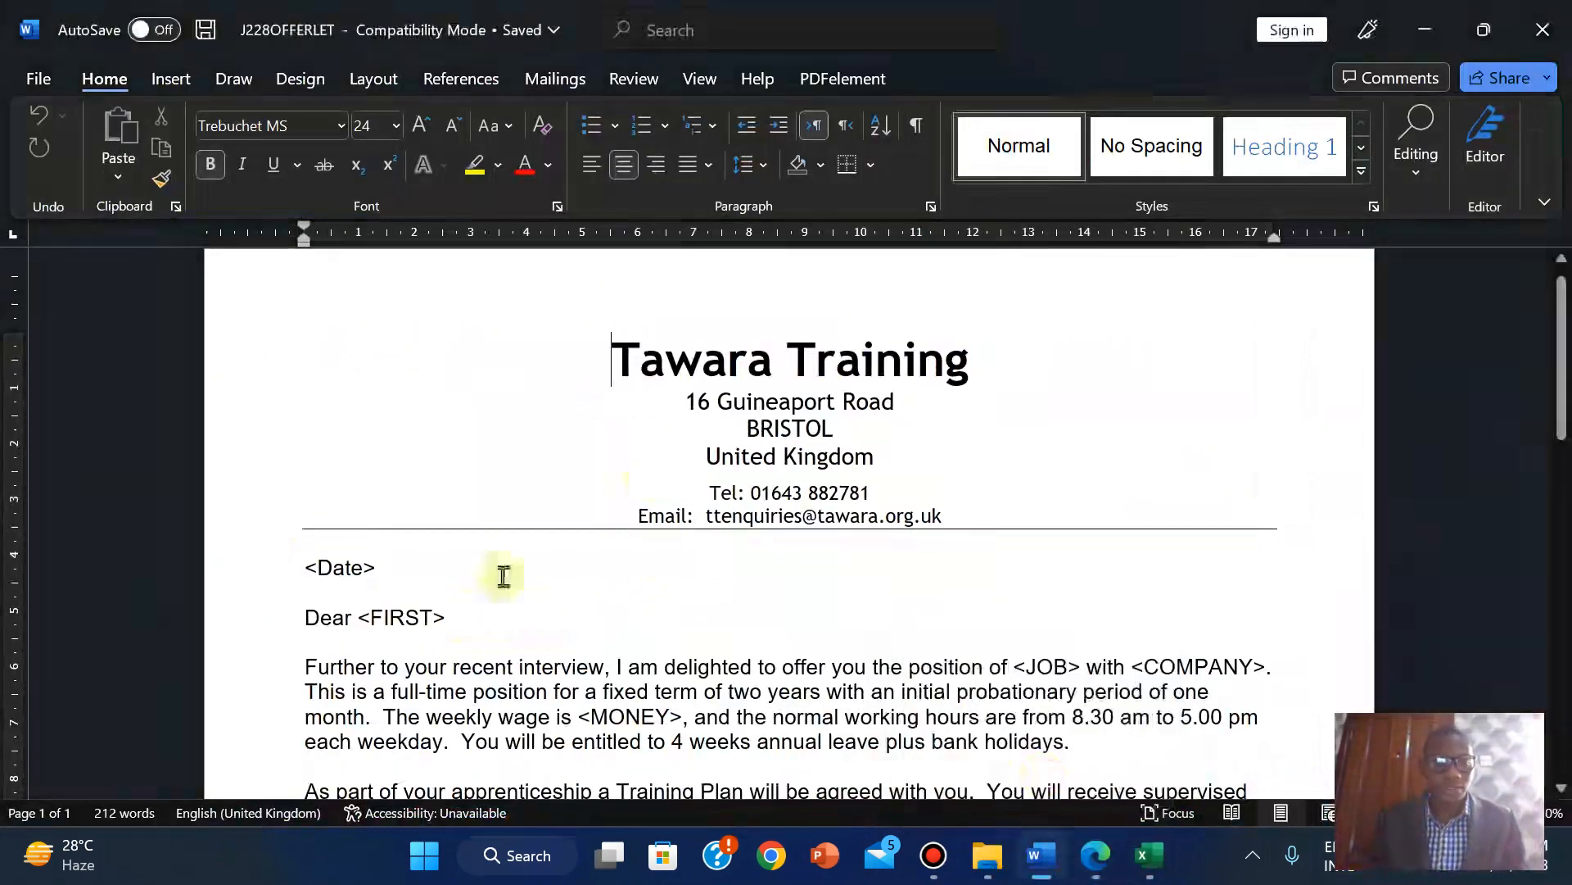
# Select the <Date> placeholder in J228OFFERLET and zoom in on it, with the Insert tab showing.
pyautogui.click(306, 570)
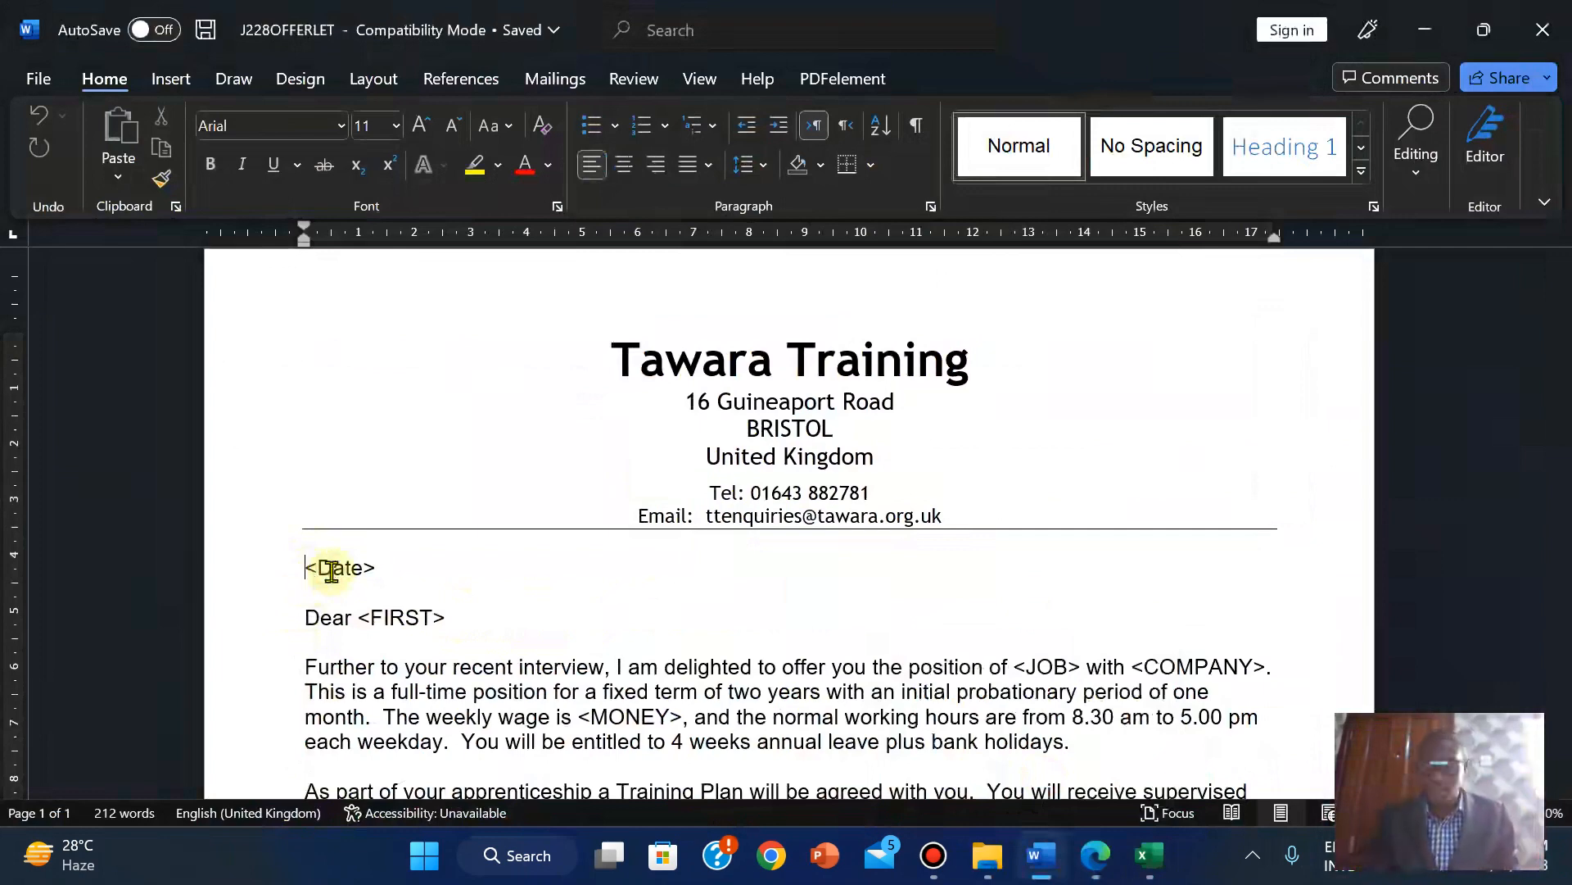
pyautogui.hotkey('shift', 'Right')
pyautogui.hotkey('shift', 'Right')
pyautogui.hotkey('shift', 'Right')
pyautogui.hotkey('shift', 'Right')
pyautogui.hotkey('shift', 'Right')
pyautogui.hotkey('shift', 'Right')
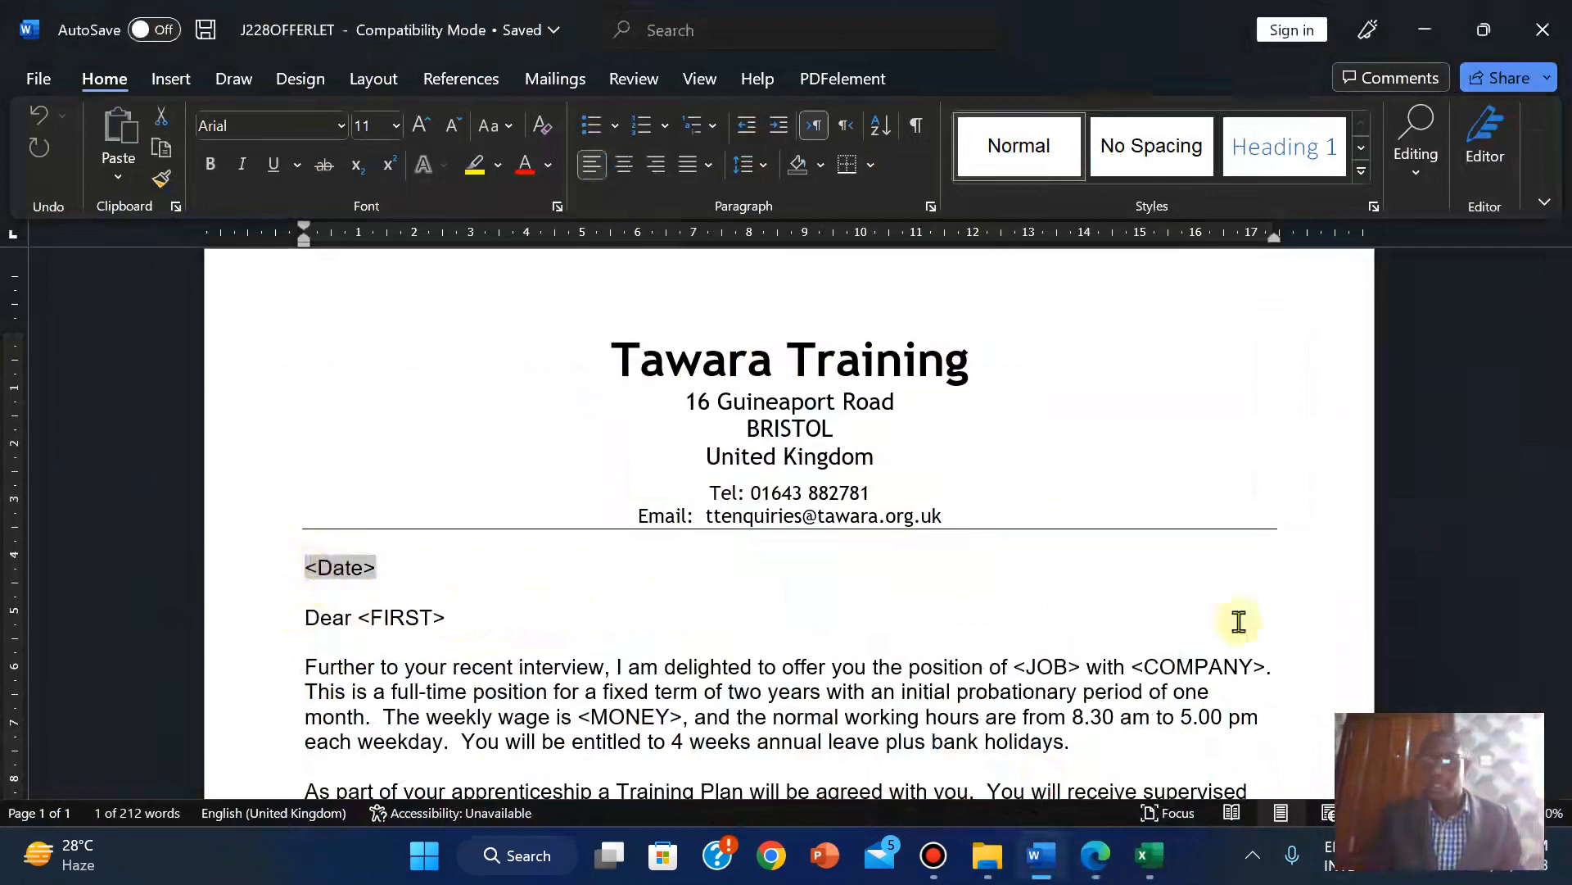
pyautogui.click(1512, 813)
pyautogui.click(1512, 813)
pyautogui.click(1512, 813)
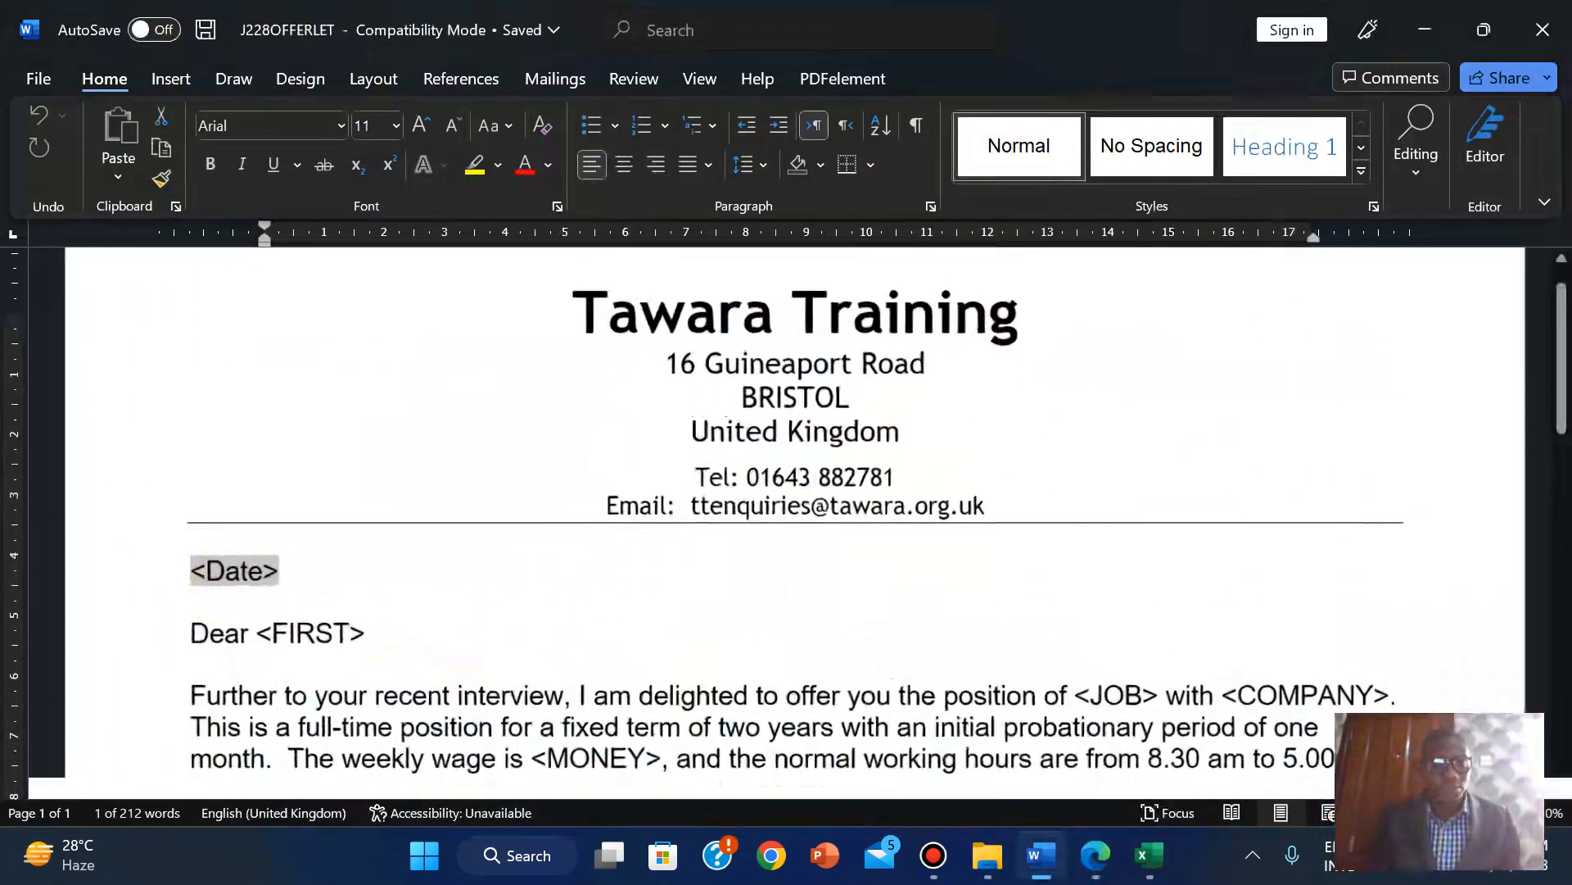
pyautogui.click(170, 78)
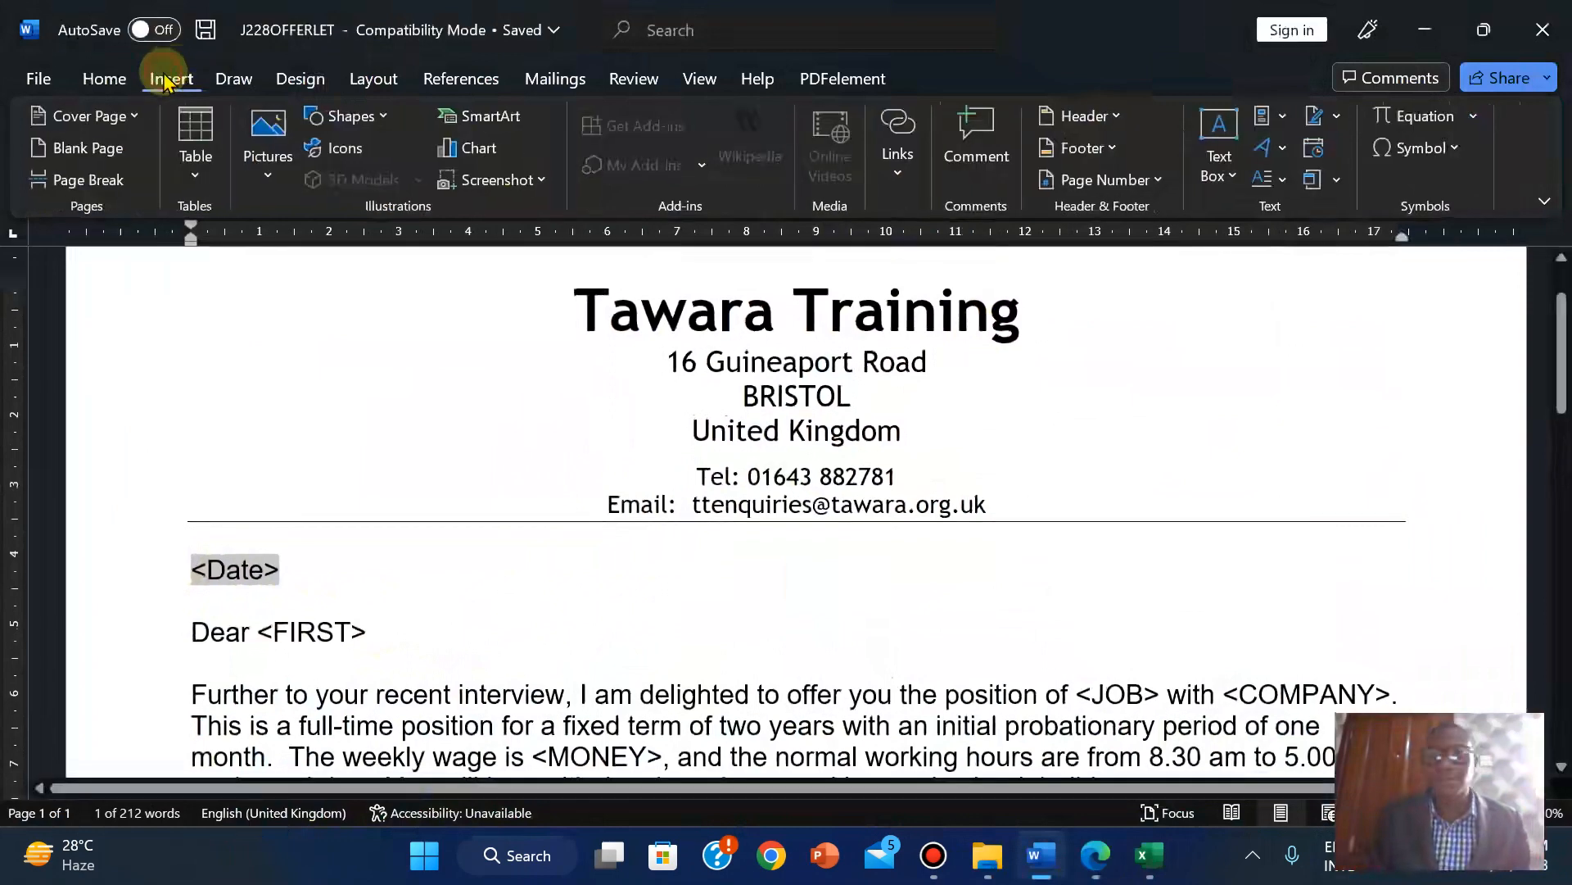
# Start a Date field via Quick Parts > Field and check the required format on the task sheet.
pyautogui.click(1286, 116)
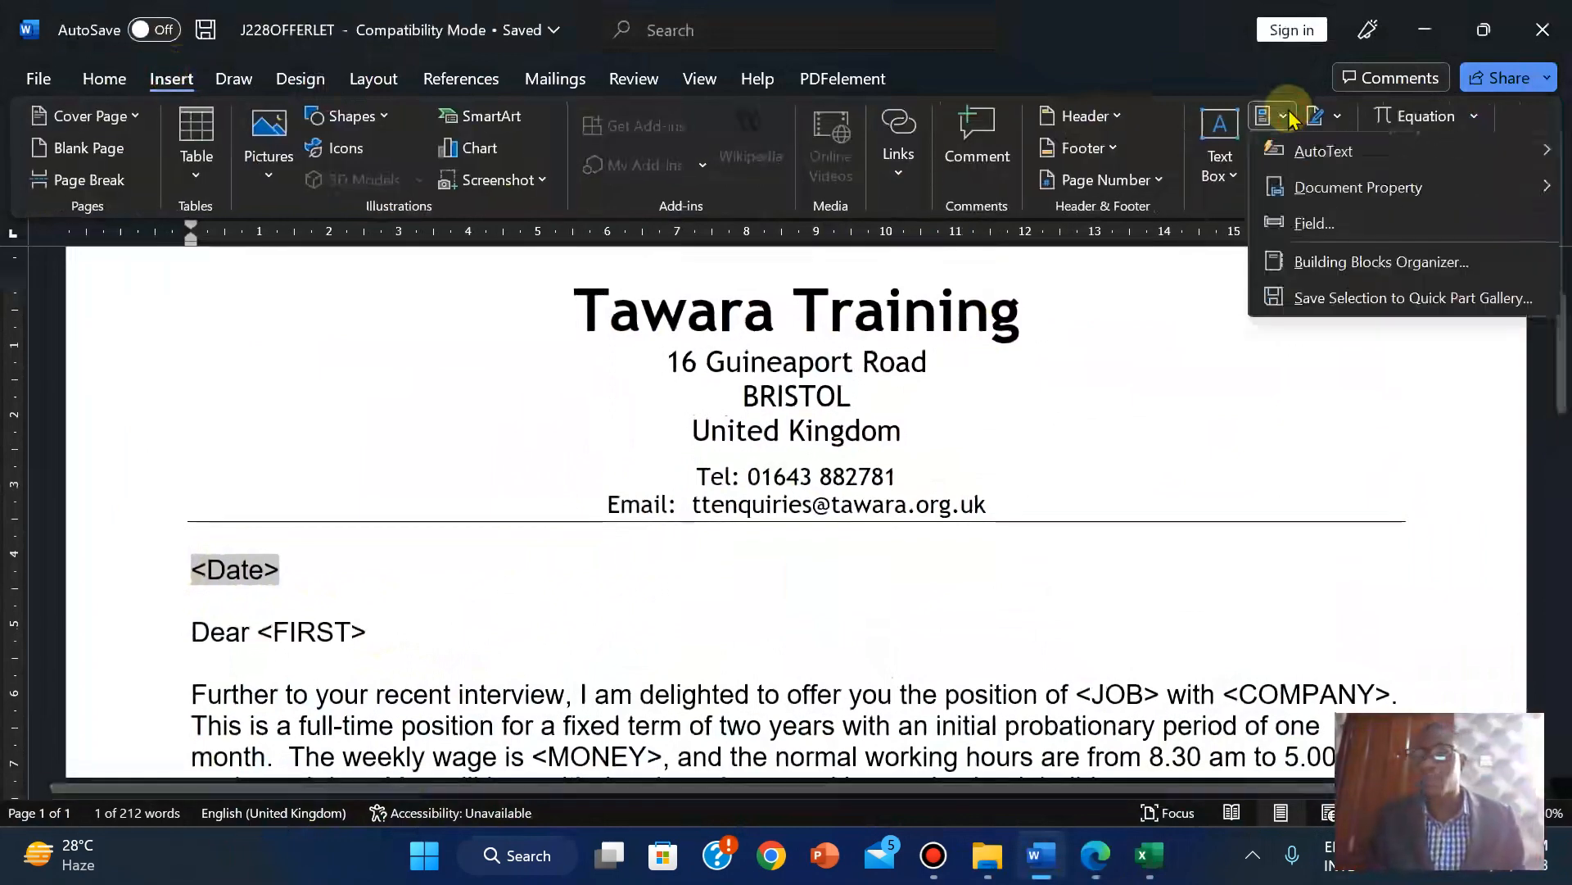
pyautogui.click(1301, 223)
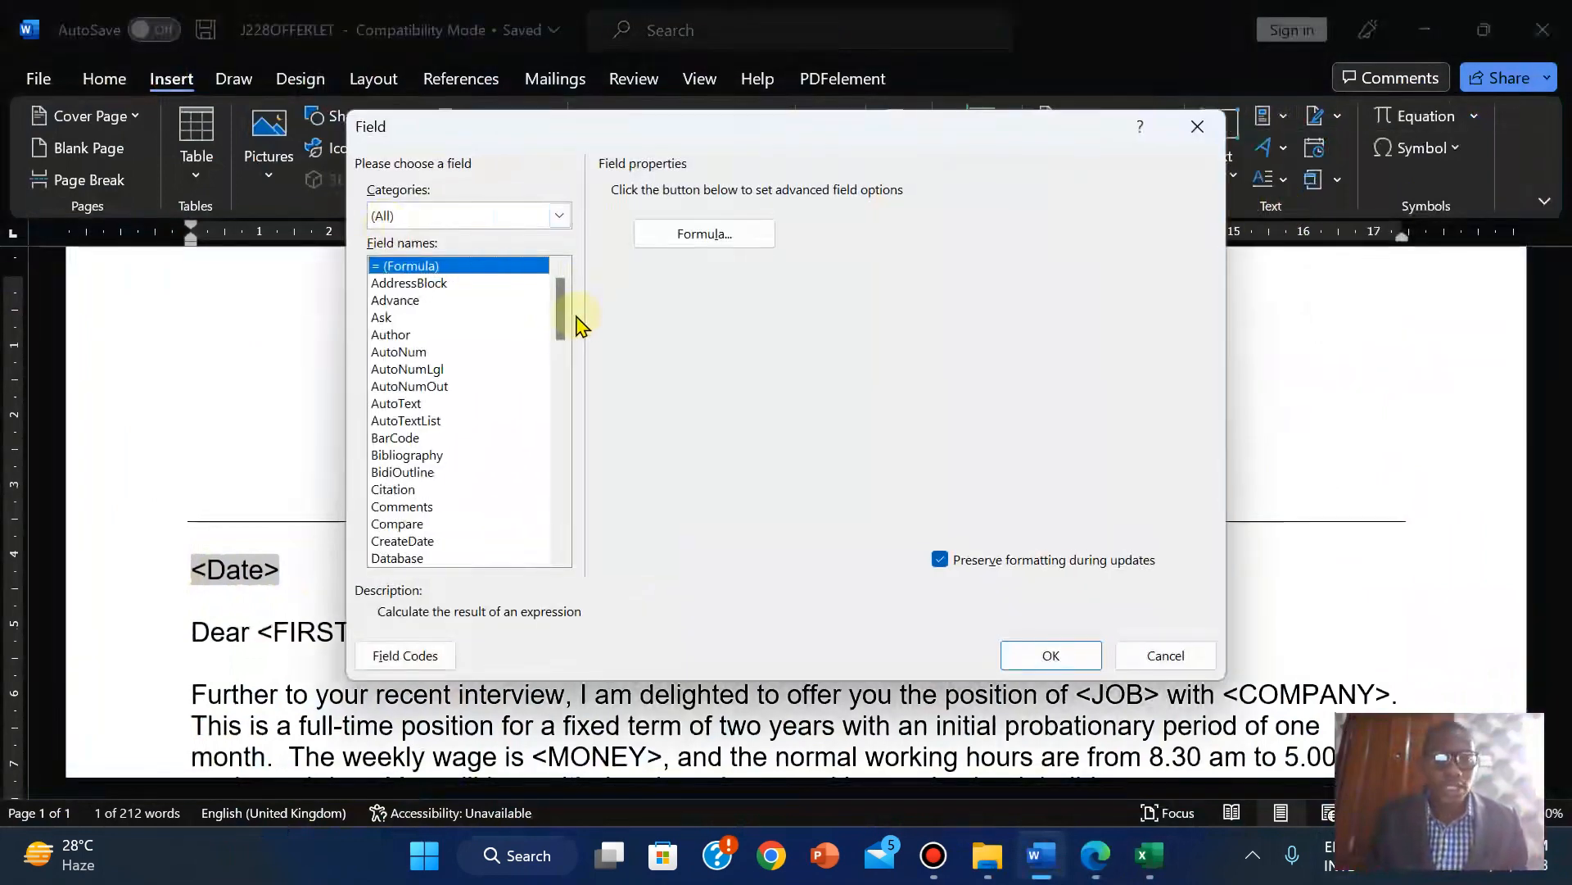
pyautogui.moveTo(562, 316); pyautogui.dragTo(564, 381)
pyautogui.click(384, 301)
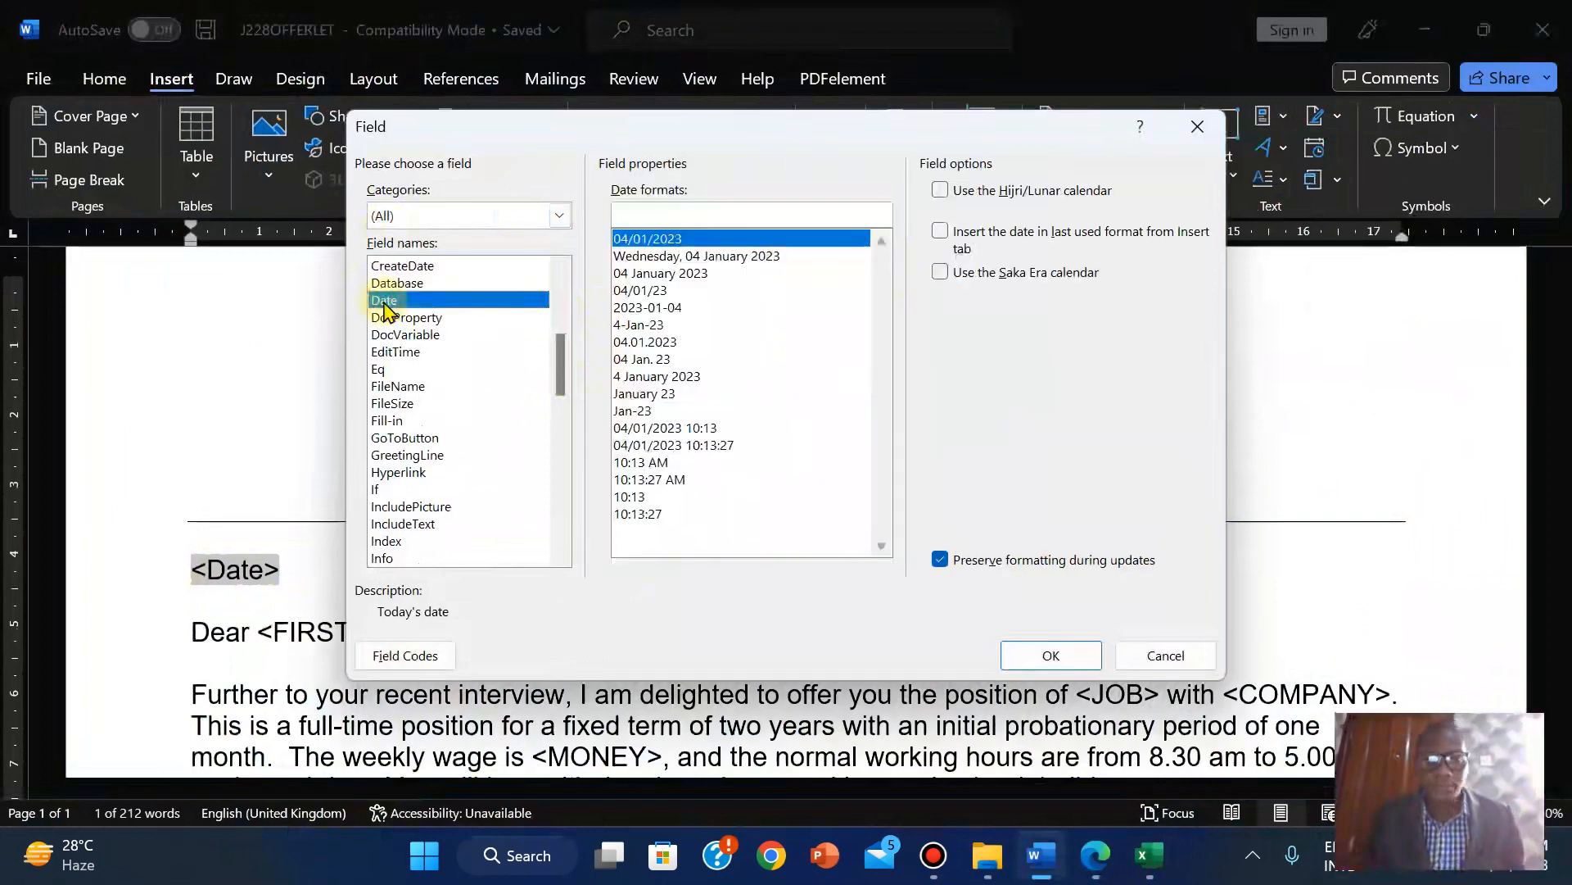
pyautogui.click(688, 240)
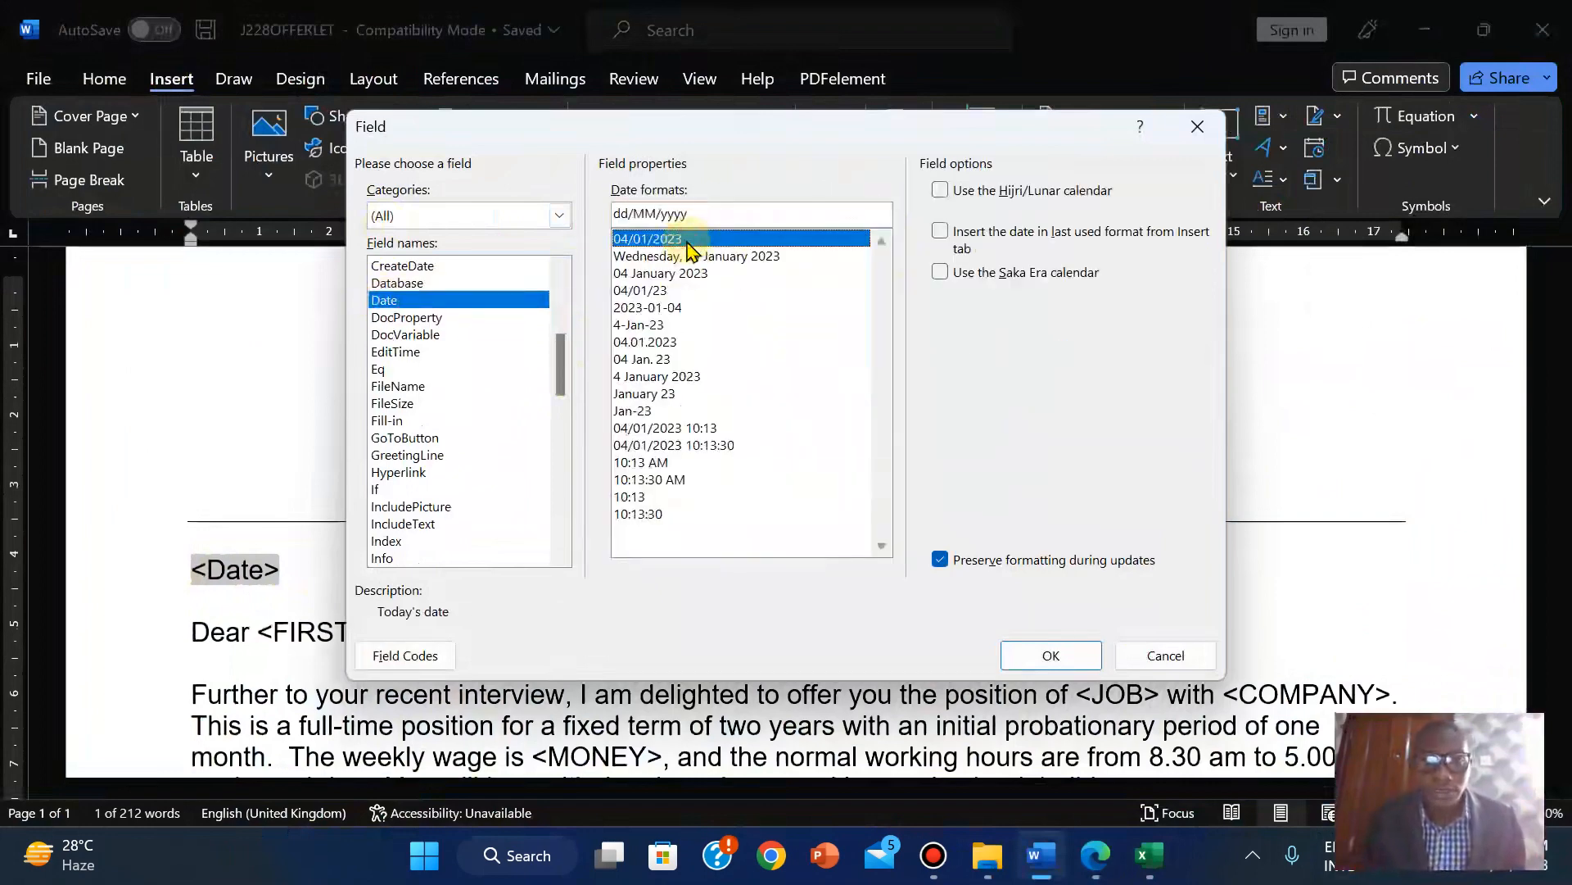
pyautogui.press('Down')
pyautogui.press('Down')
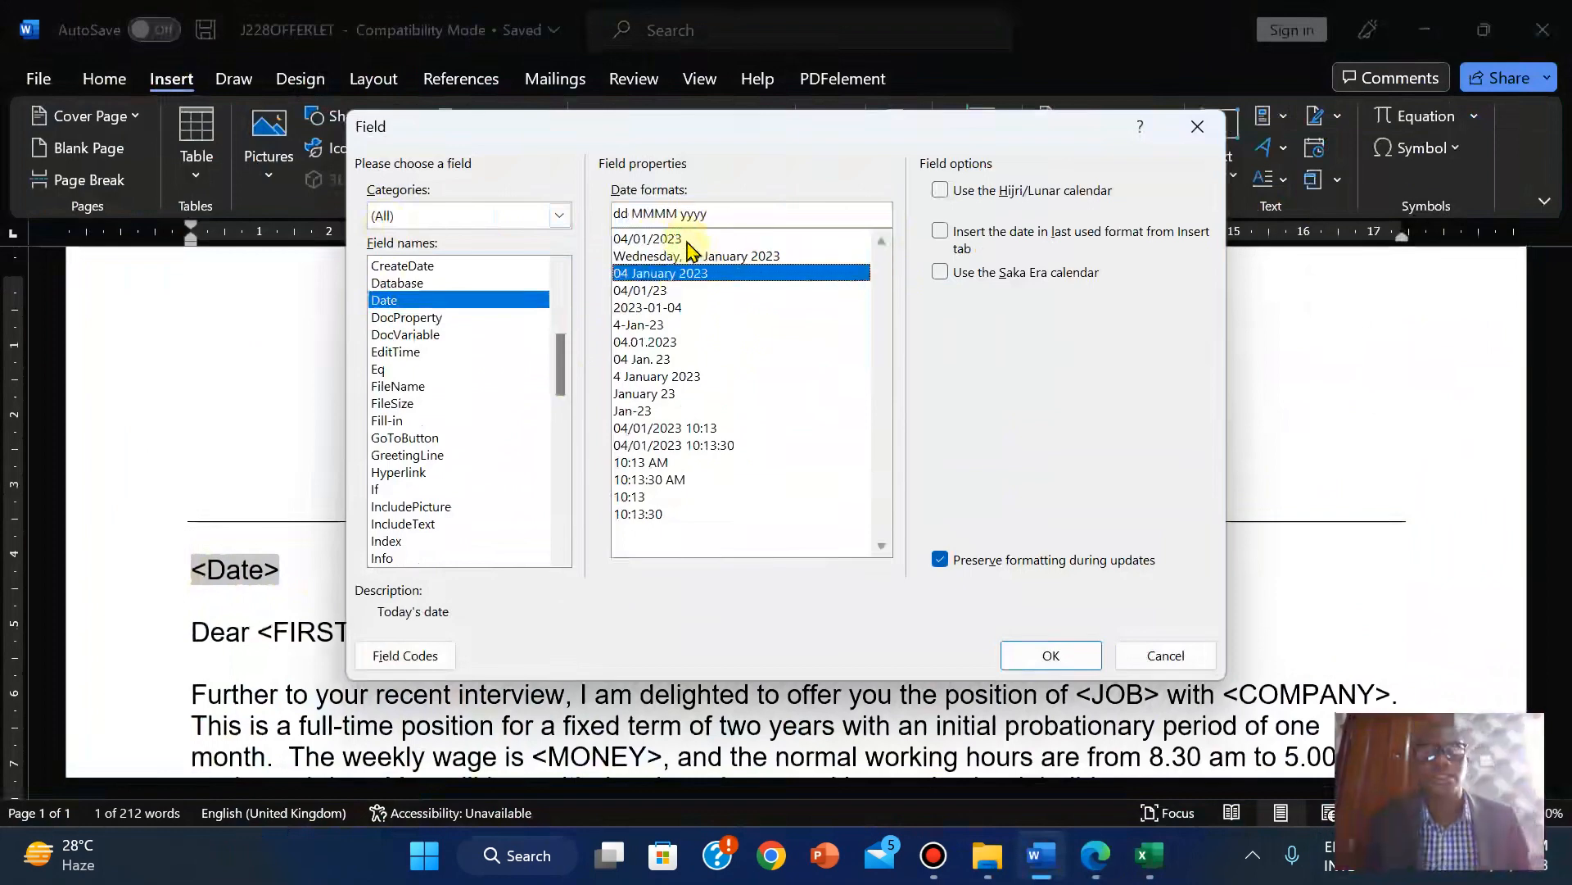
pyautogui.click(1091, 878)
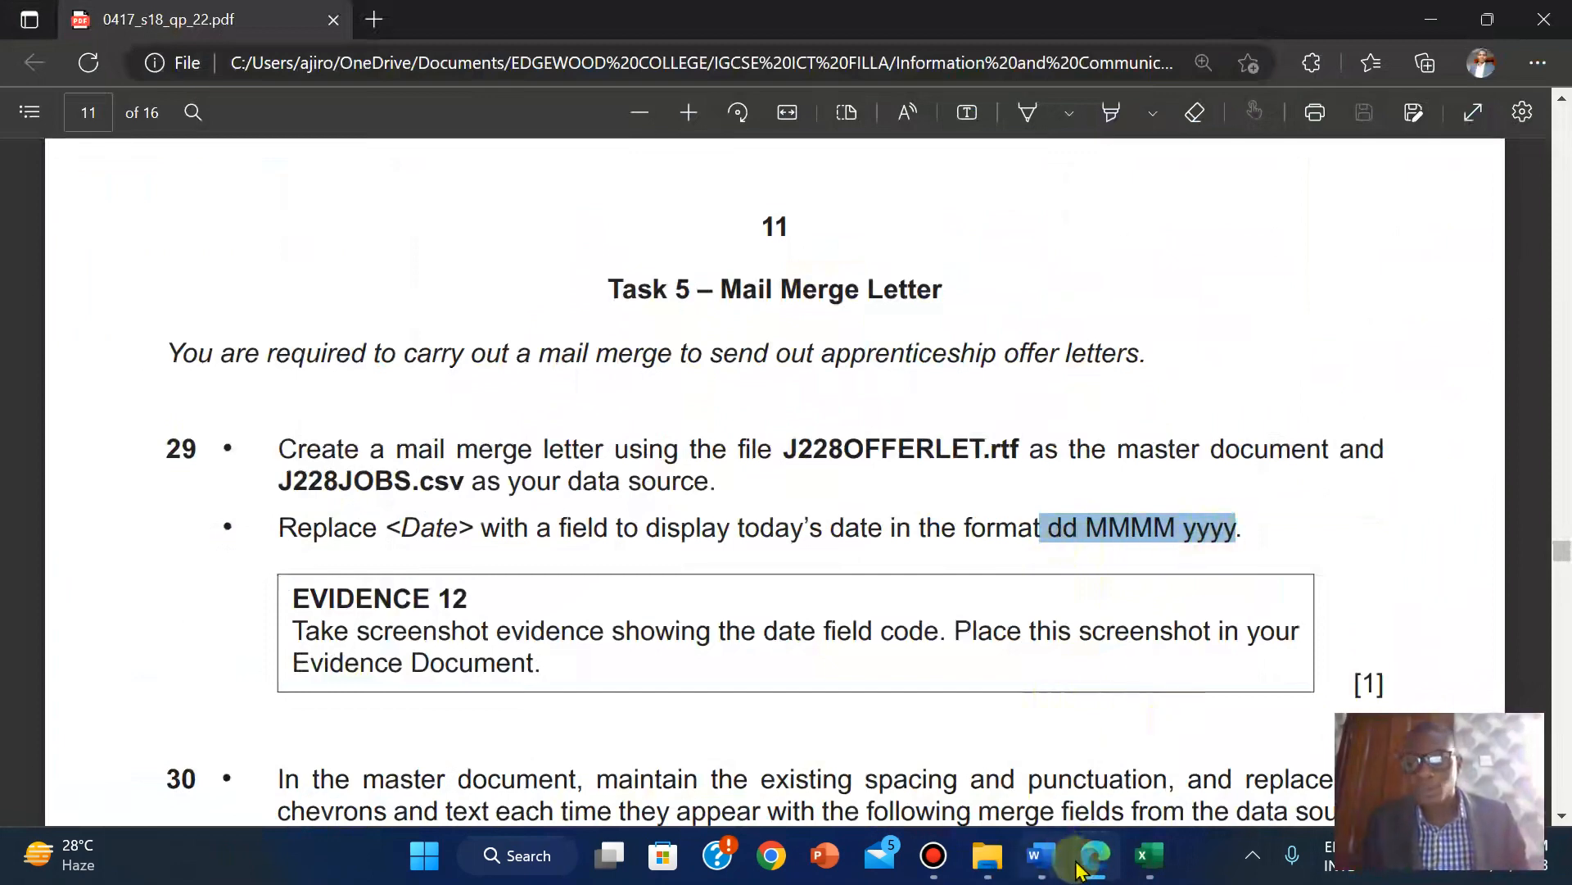
pyautogui.click(1034, 855)
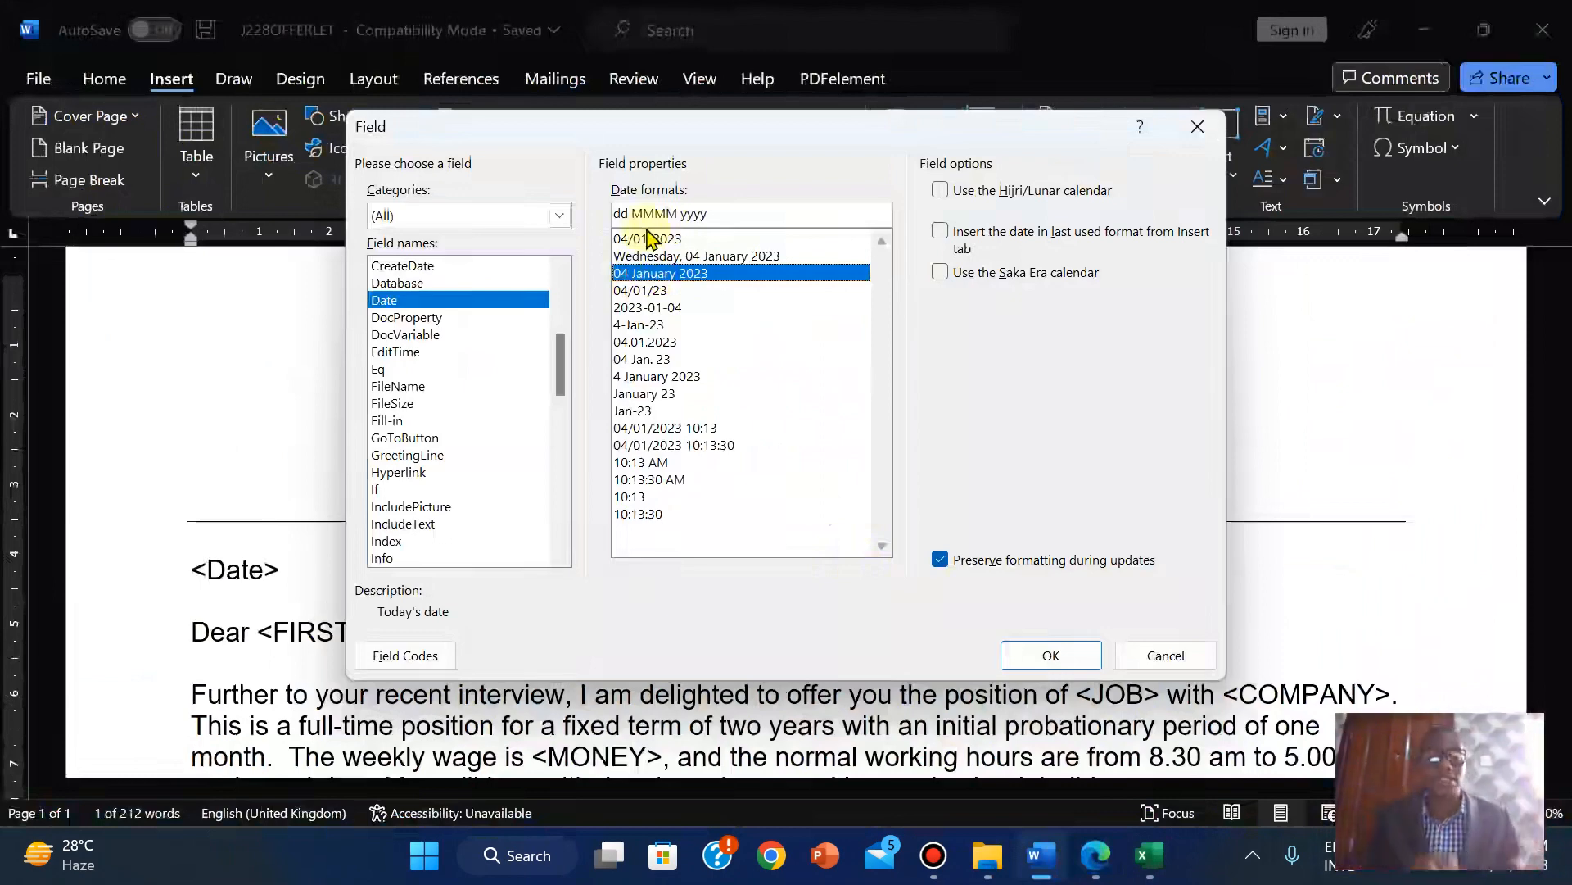
# Choose the 04 January 2023 (dd MMMM yyyy) date format and insert the field.
pyautogui.click(647, 326)
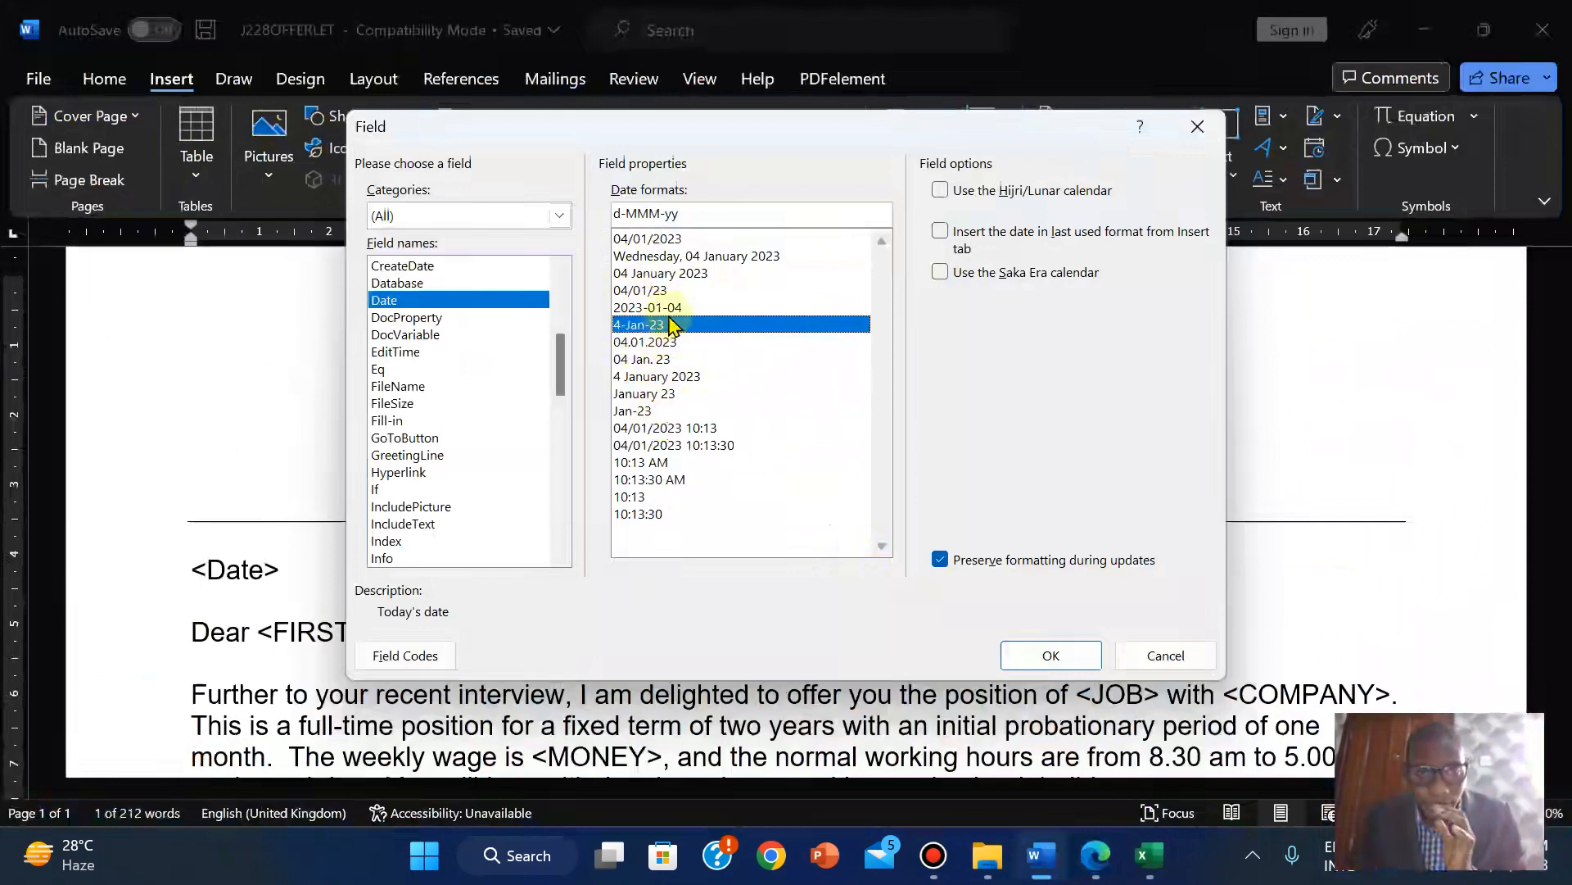
pyautogui.click(673, 277)
pyautogui.press('Down')
pyautogui.press('Down')
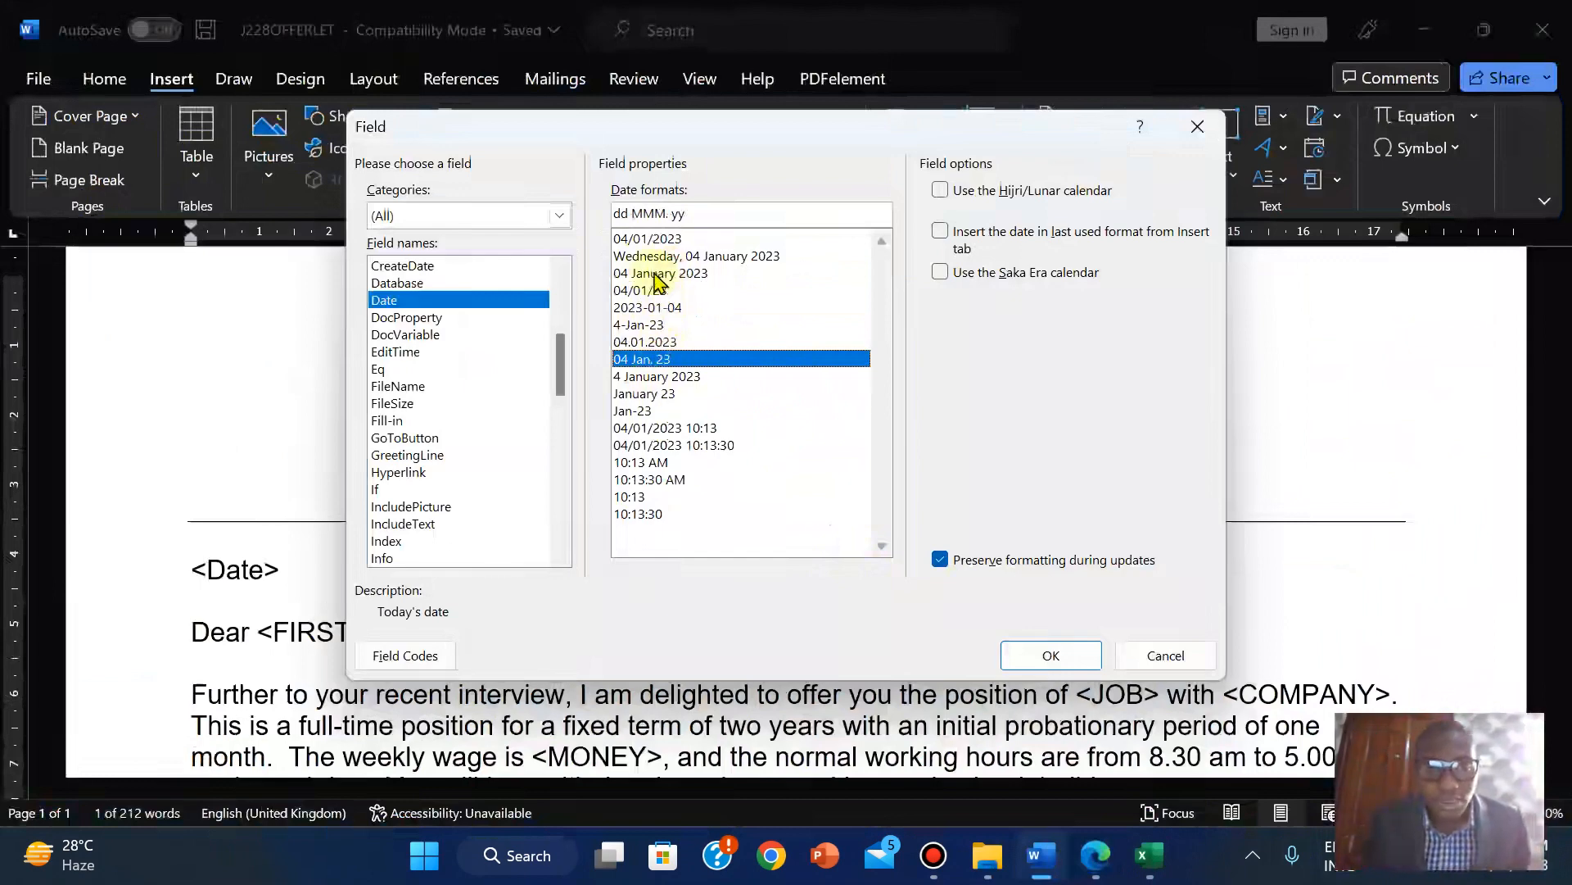
pyautogui.click(656, 273)
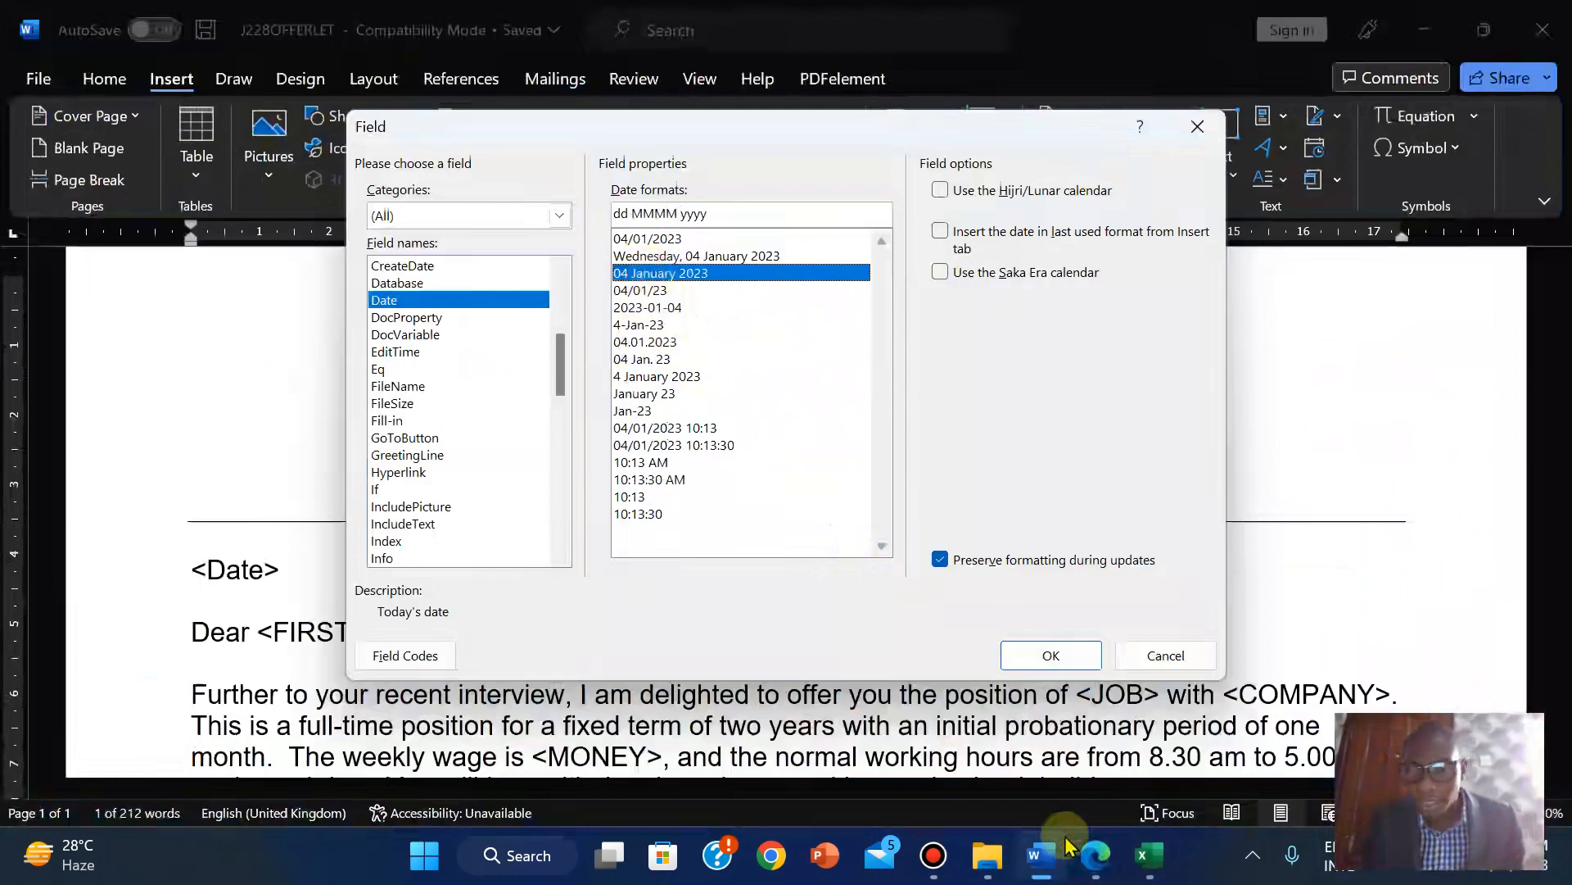
pyautogui.click(1102, 855)
pyautogui.click(1101, 856)
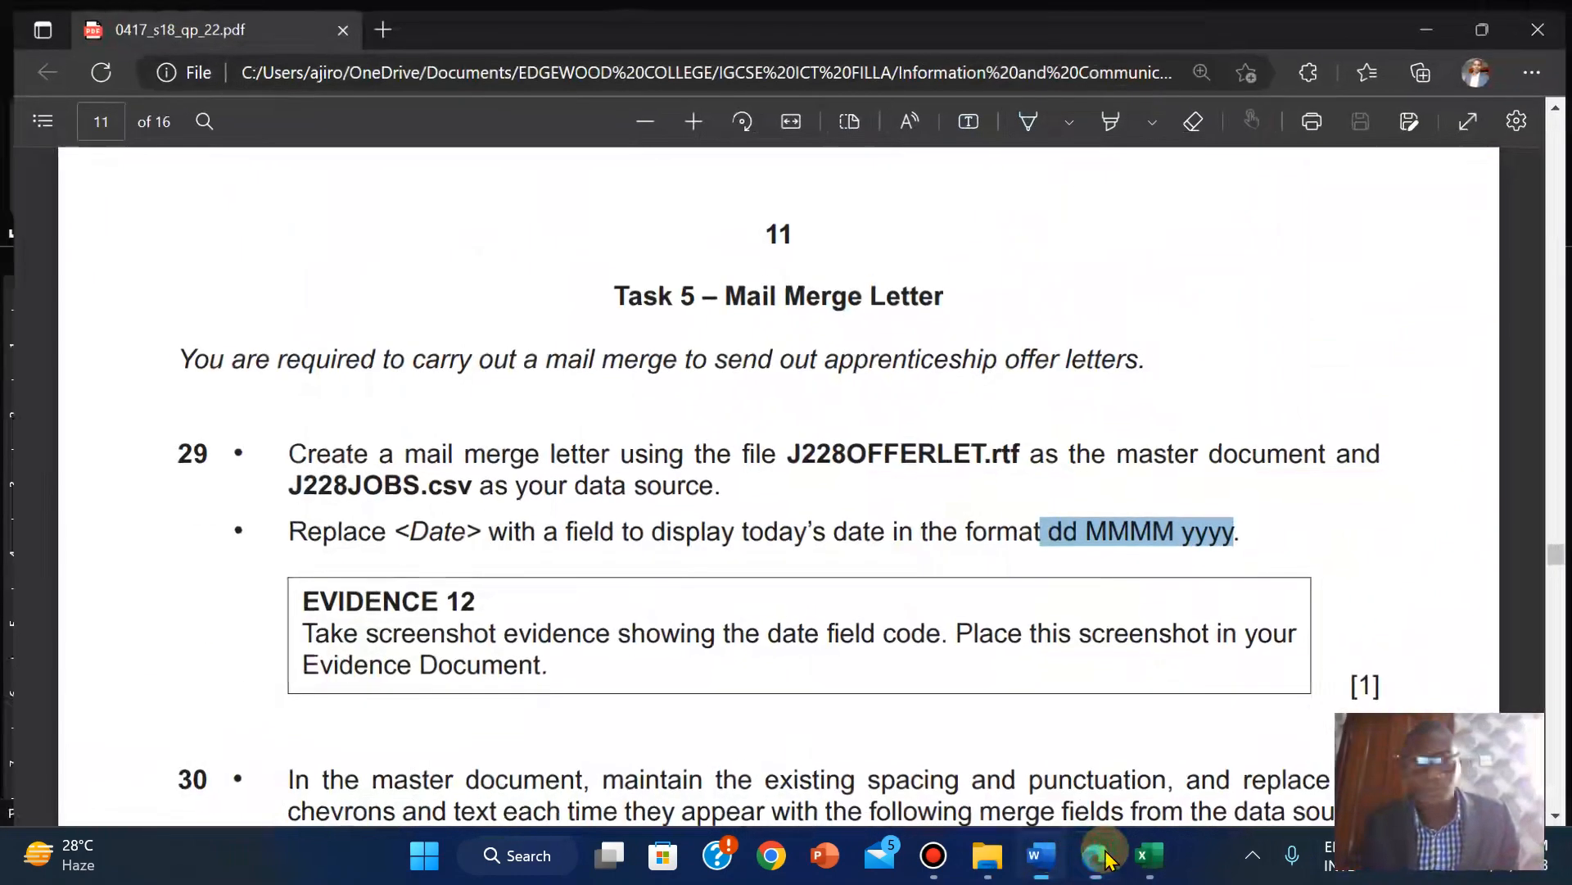
pyautogui.click(1029, 655)
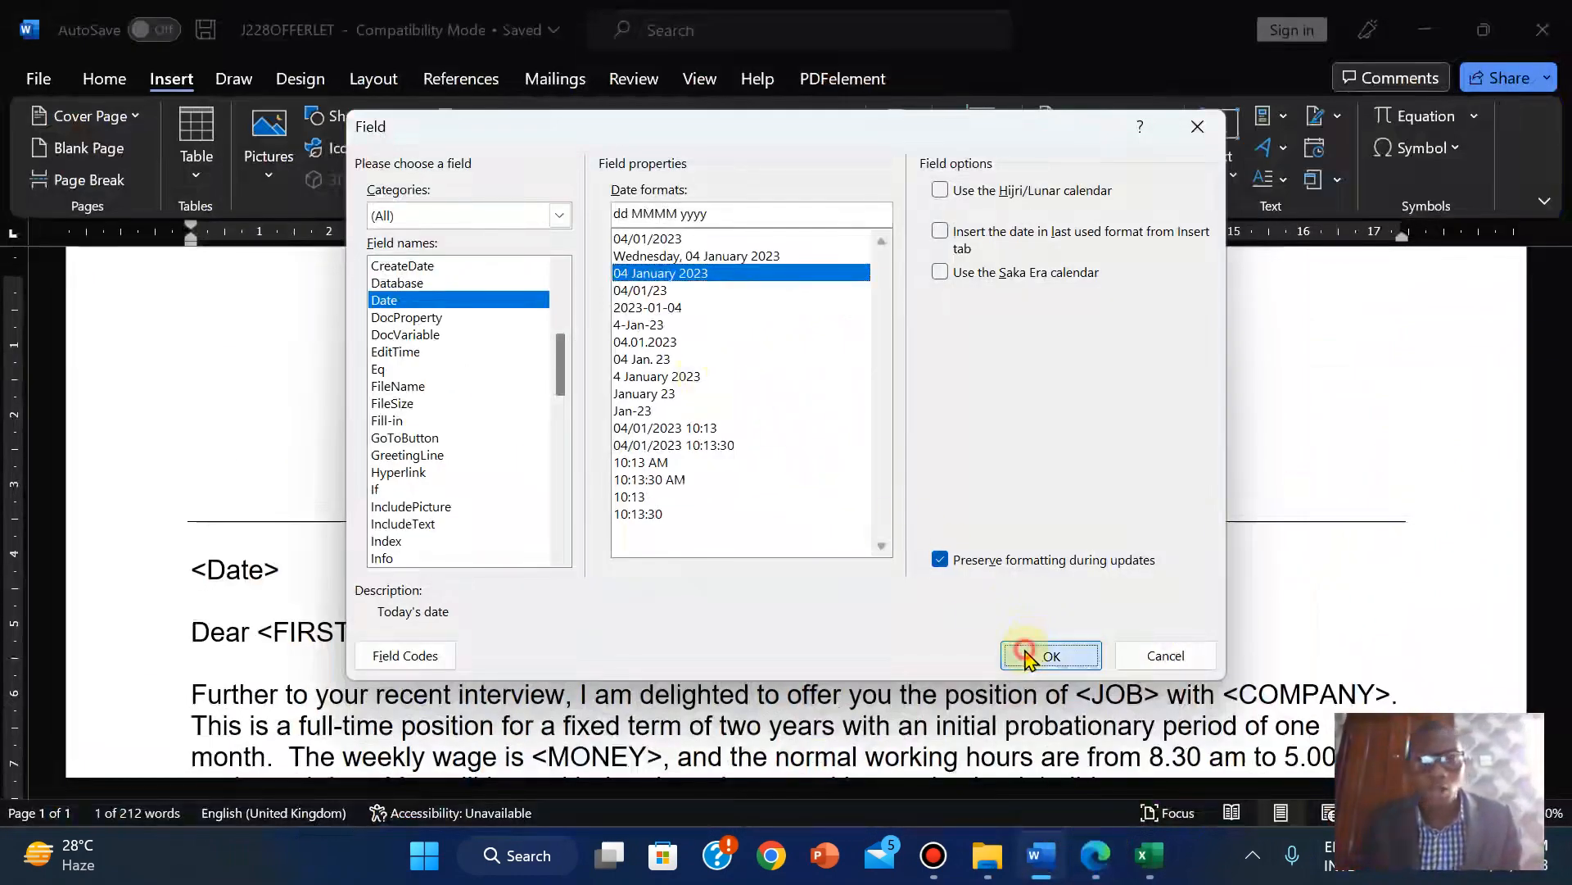
pyautogui.click(268, 585)
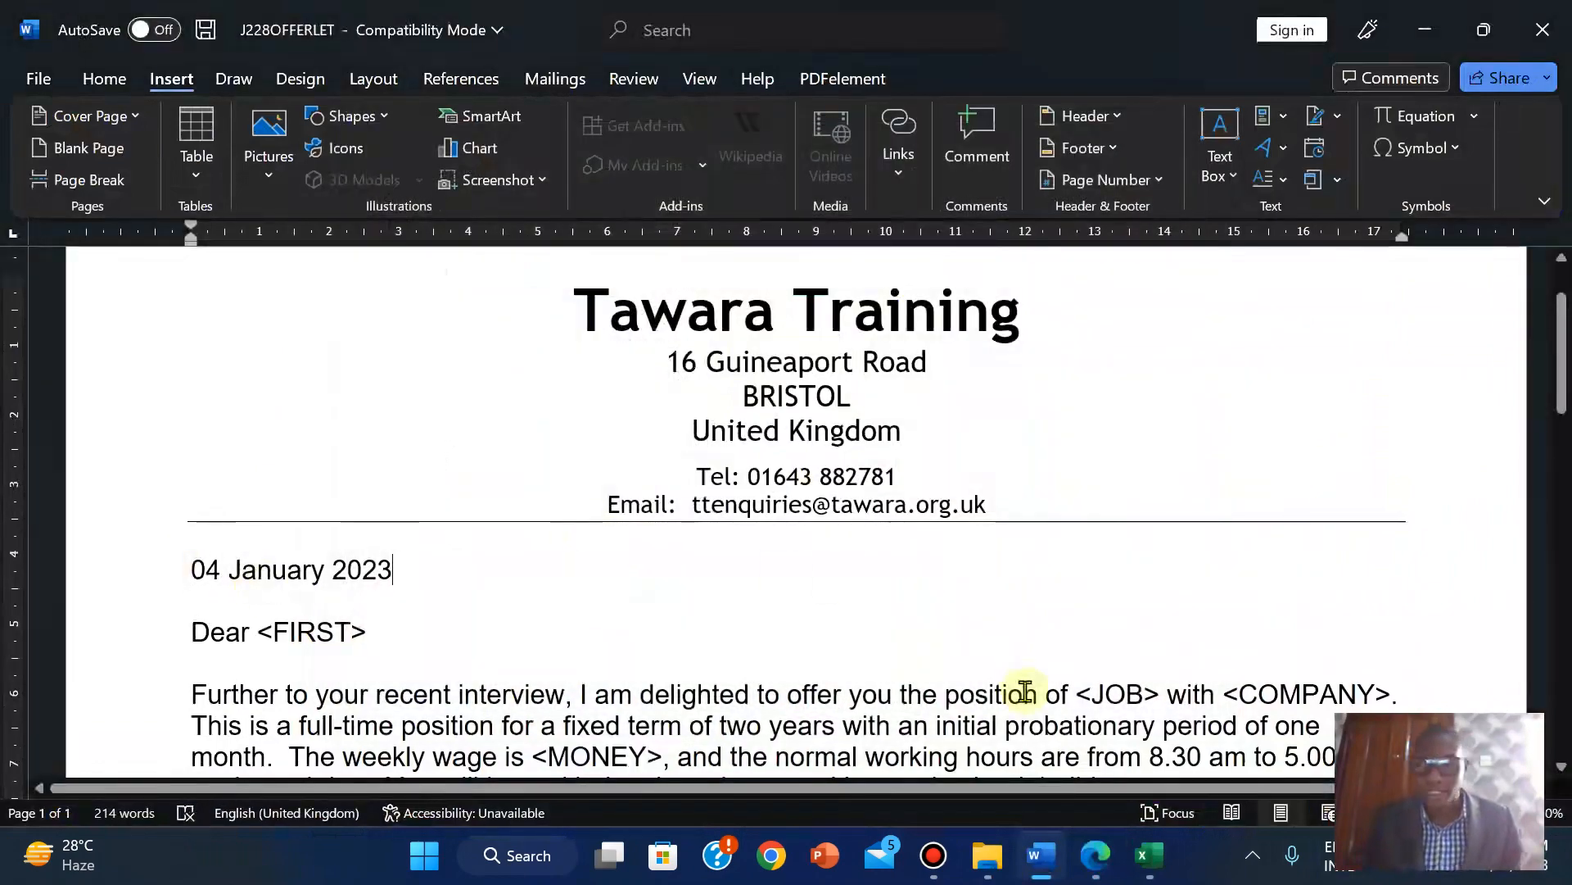
# Recheck the task in the exam paper, then open Word's File backstage for J228OFFERLET.
pyautogui.click(1100, 865)
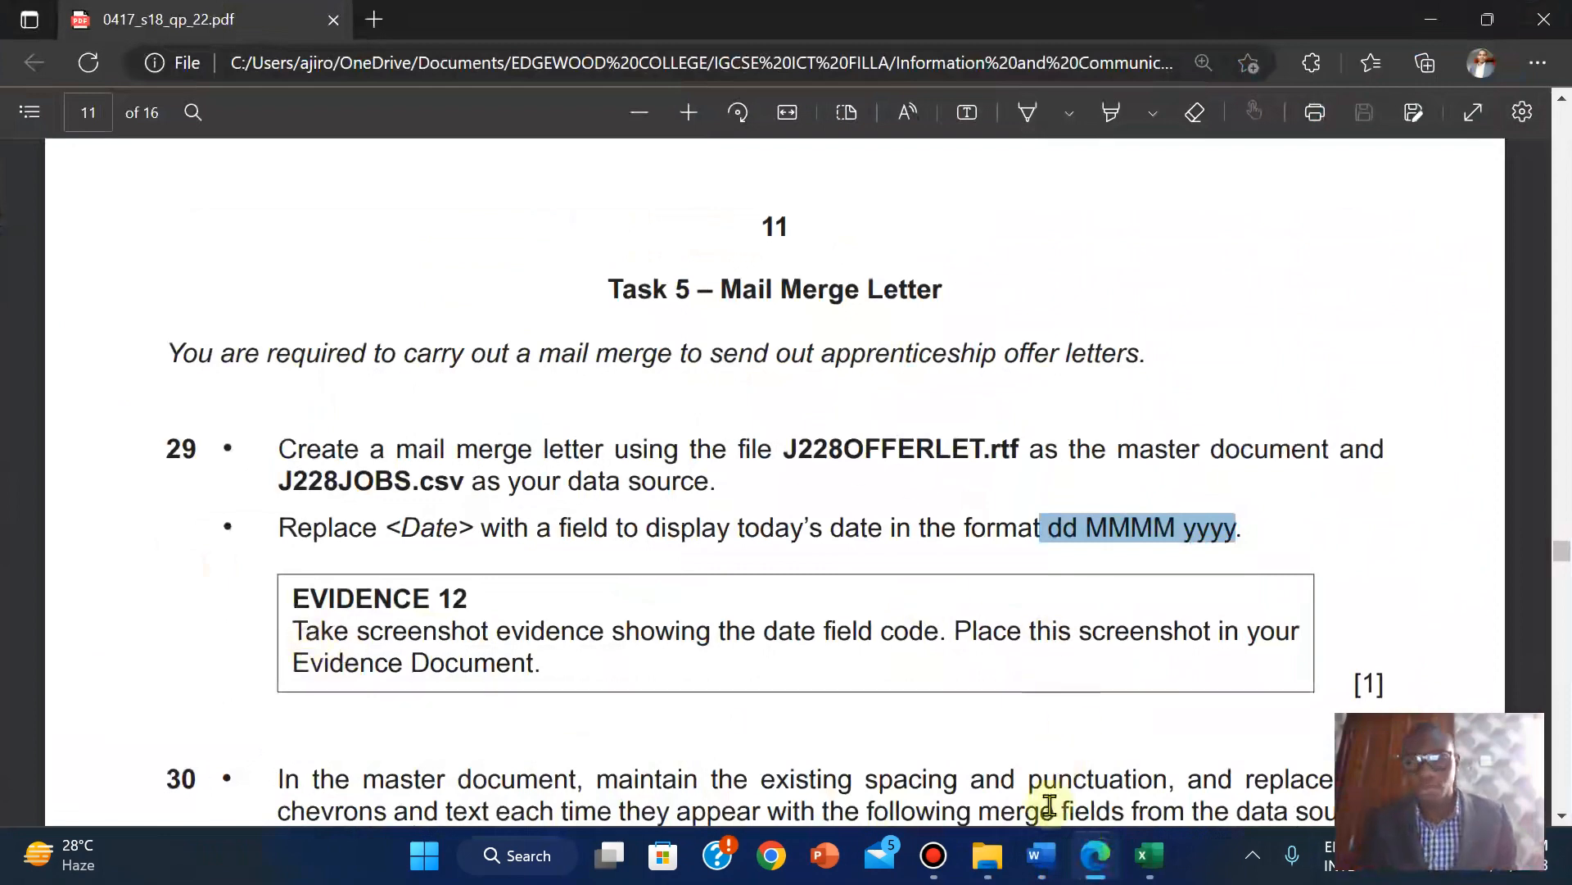
pyautogui.moveTo(1045, 860)
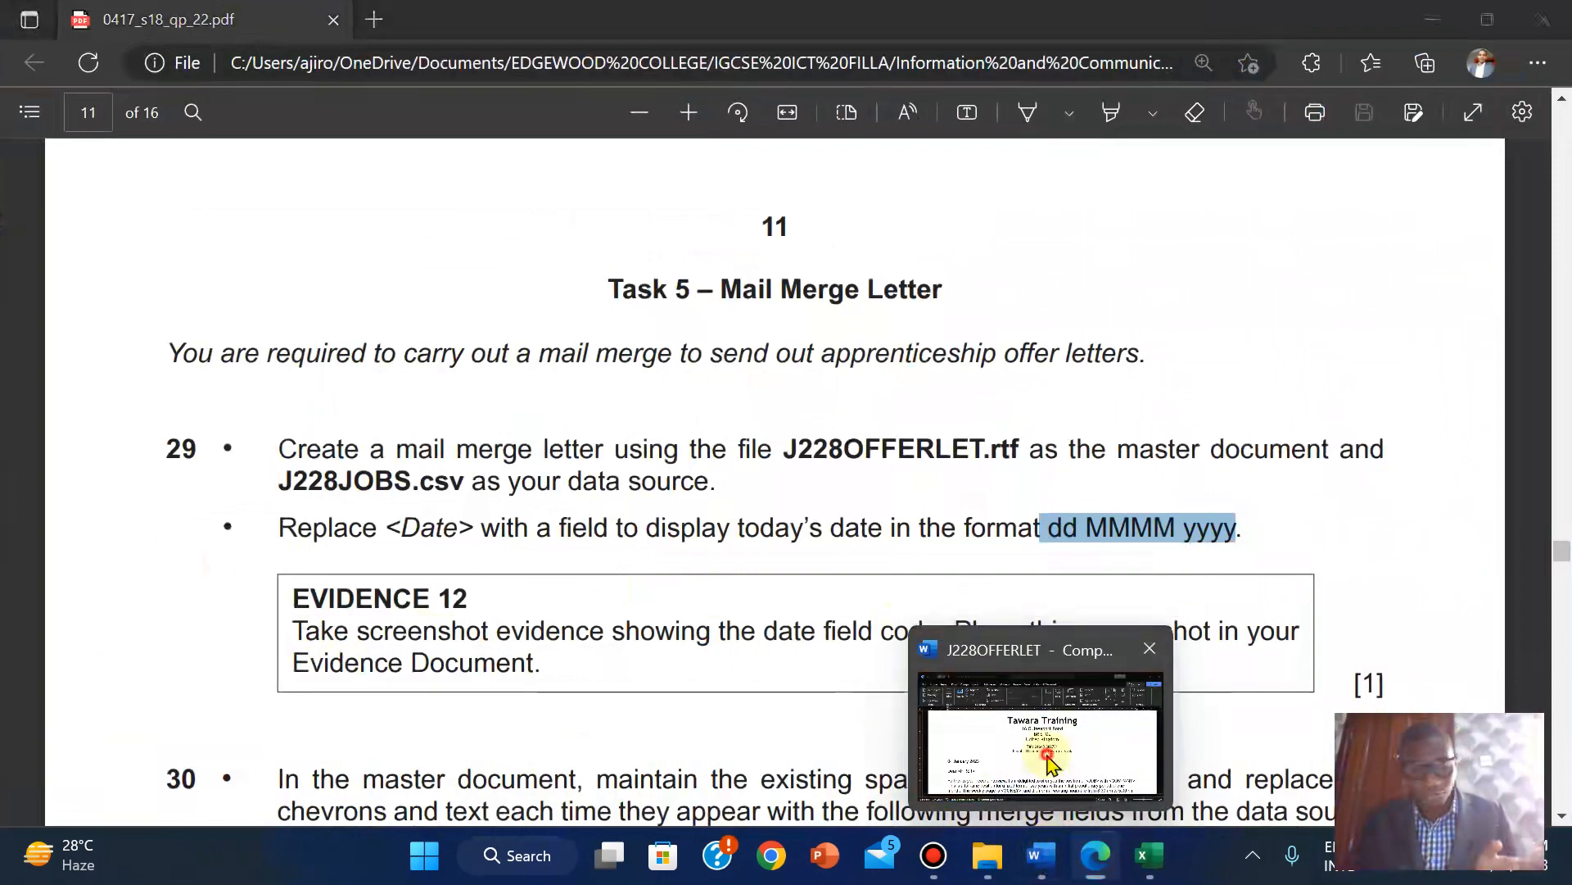
pyautogui.click(1051, 765)
pyautogui.click(43, 80)
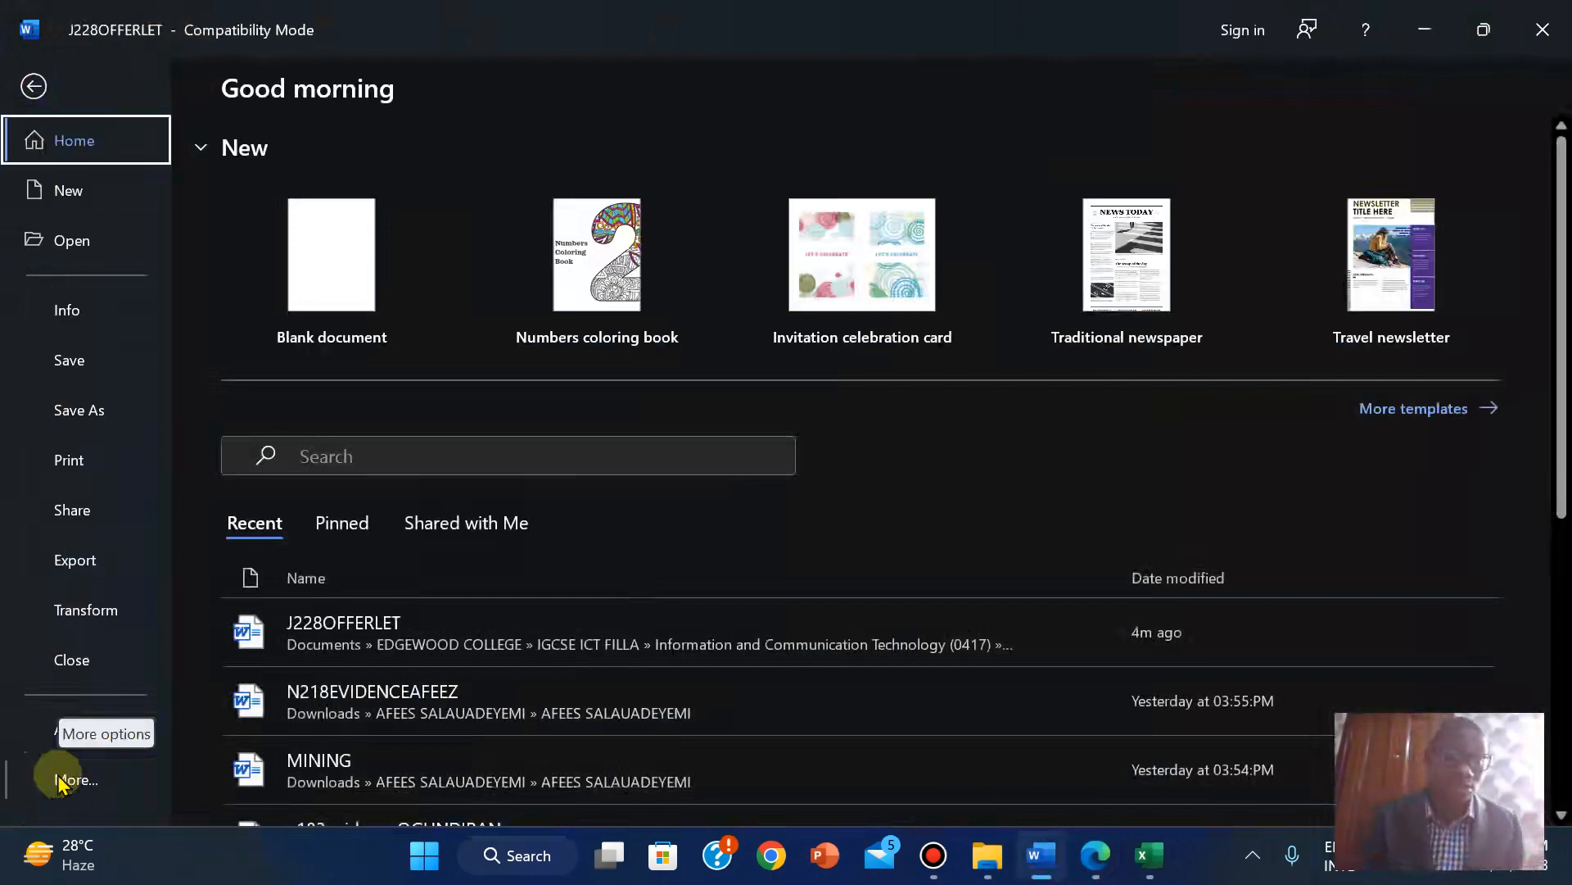
# Turn on 'Show field codes' in Word Options > Advanced to reveal the DATE \@ "dd MMMM yyyy" code.
pyautogui.click(58, 779)
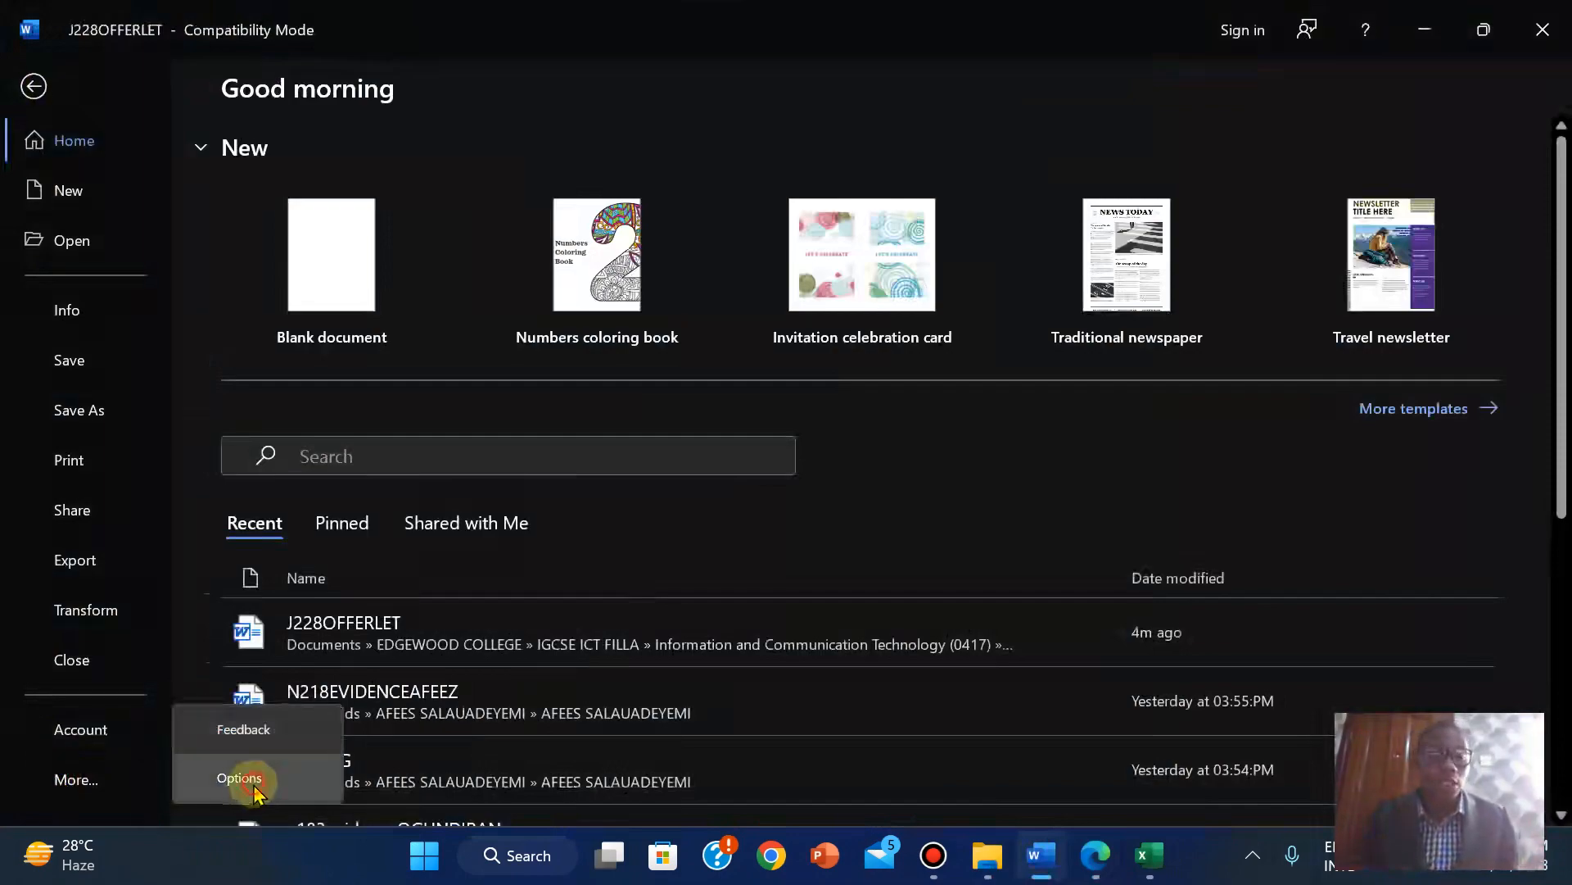
pyautogui.click(251, 784)
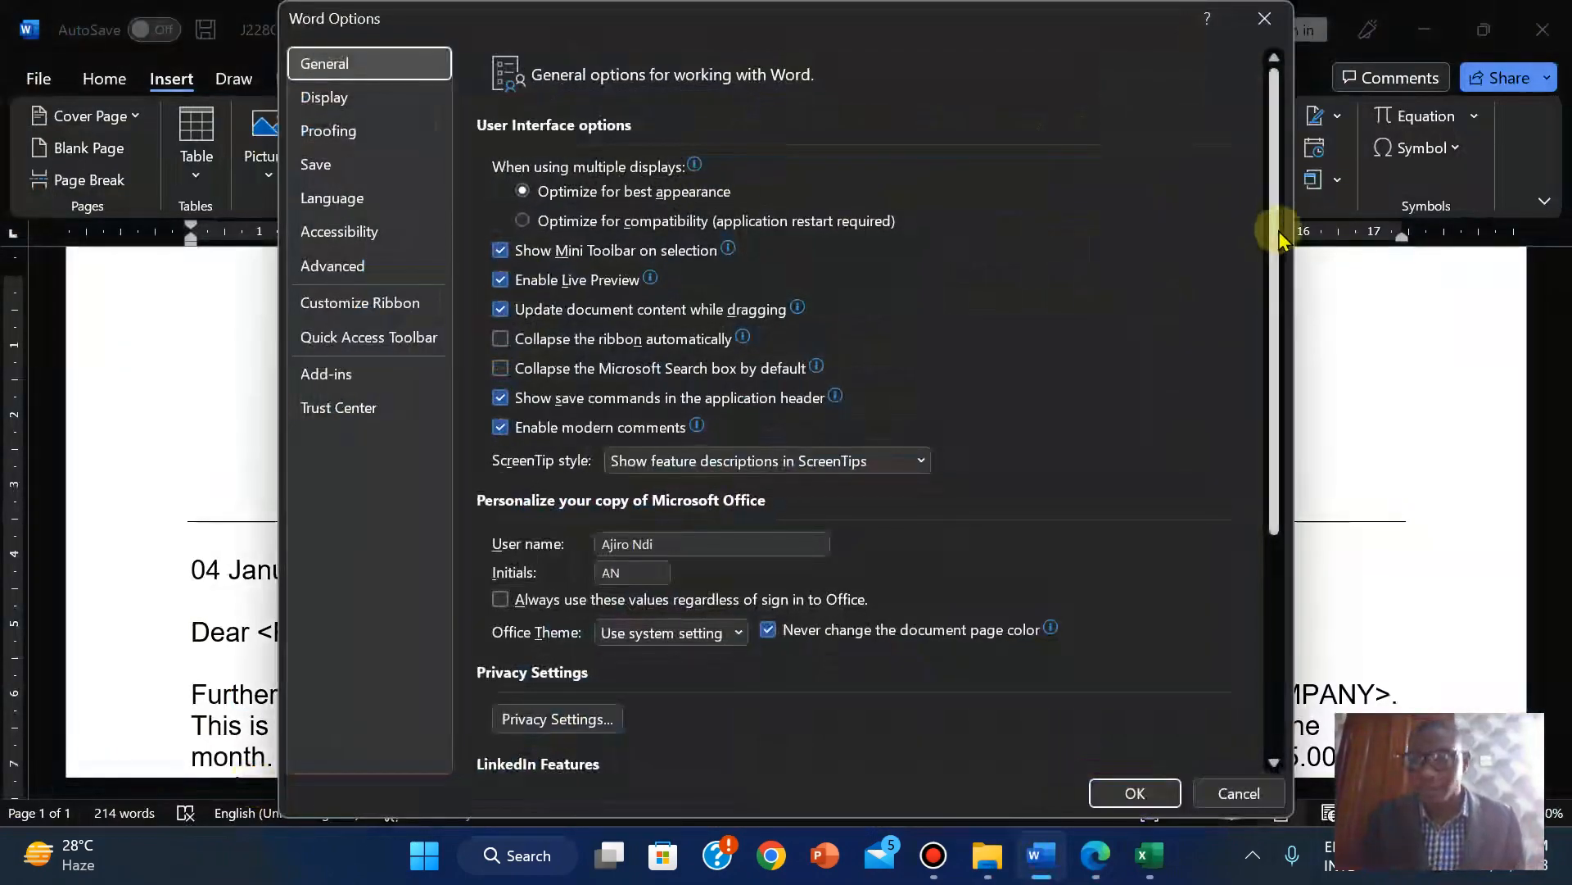
pyautogui.moveTo(1281, 221); pyautogui.dragTo(1216, 410)
pyautogui.click(364, 265)
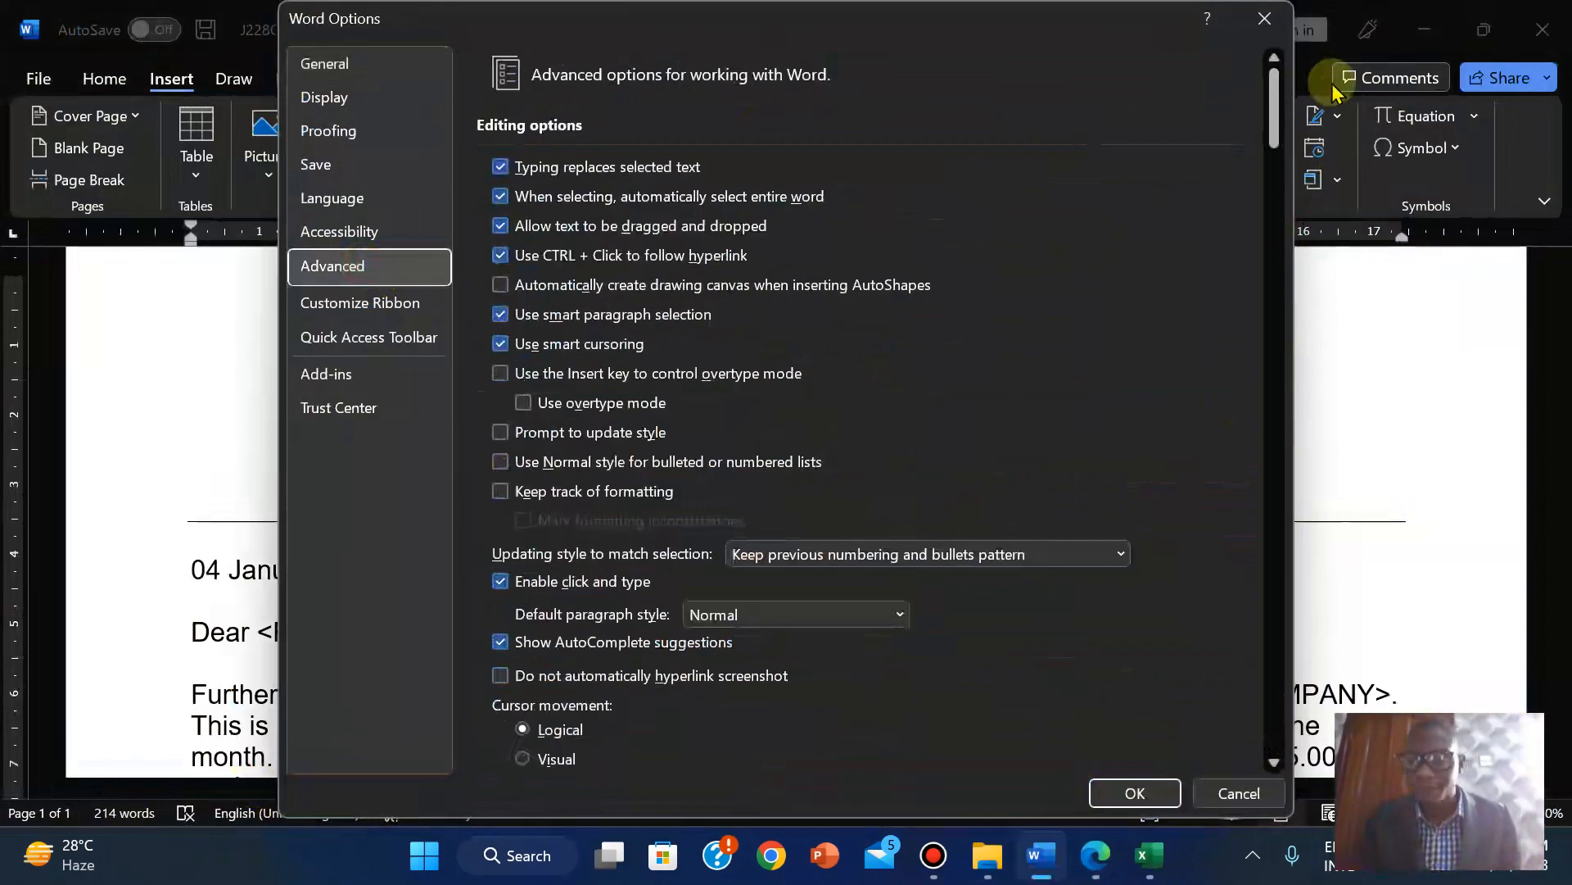
pyautogui.moveTo(1272, 112); pyautogui.dragTo(1291, 305)
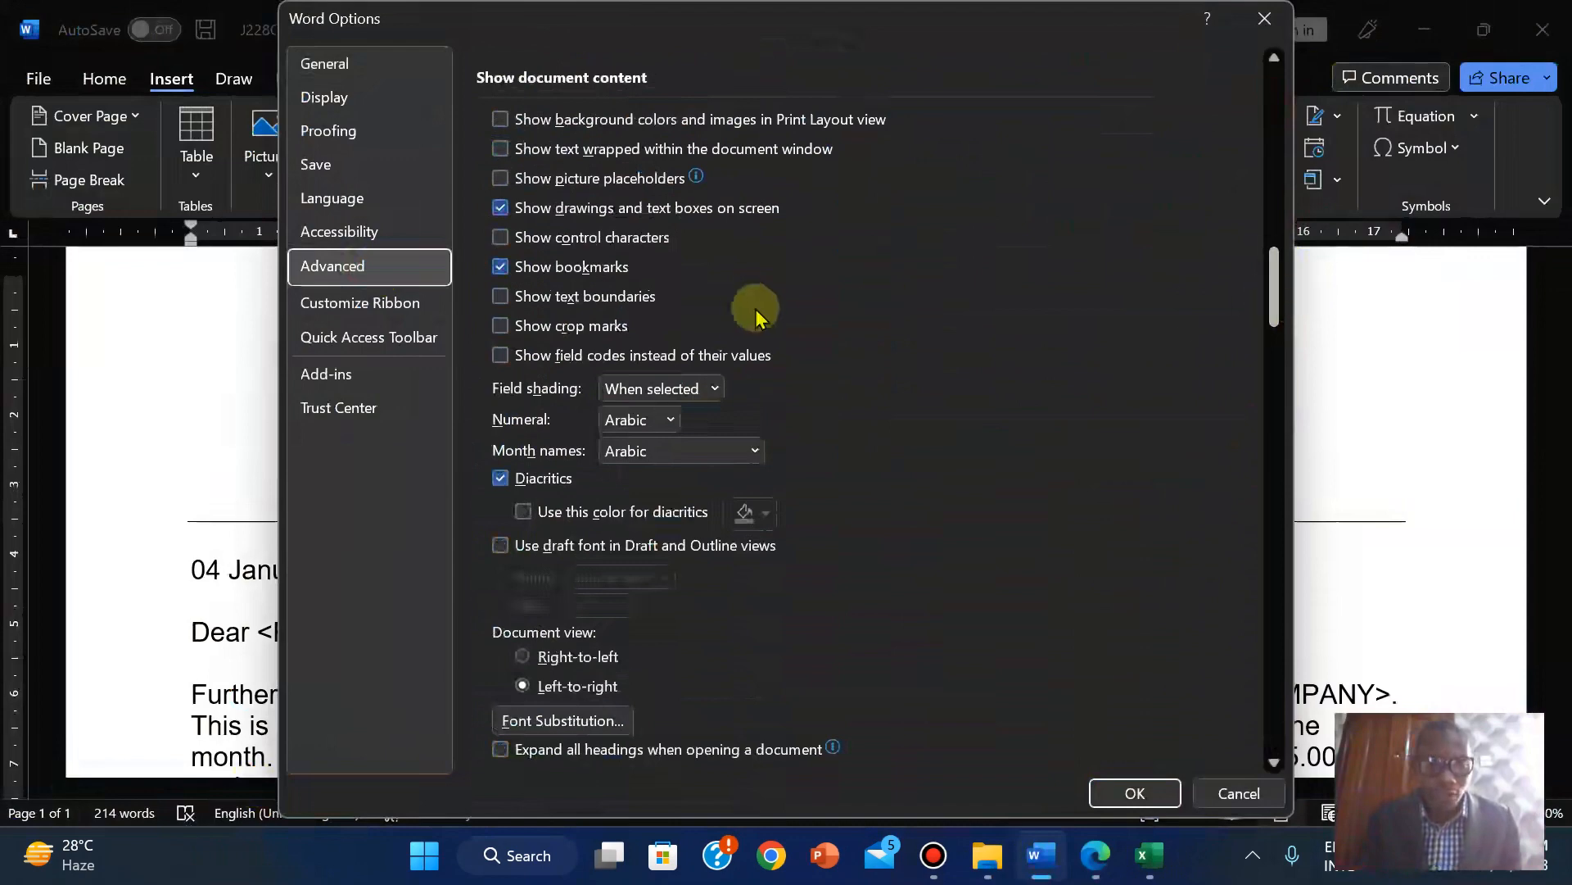
pyautogui.click(500, 356)
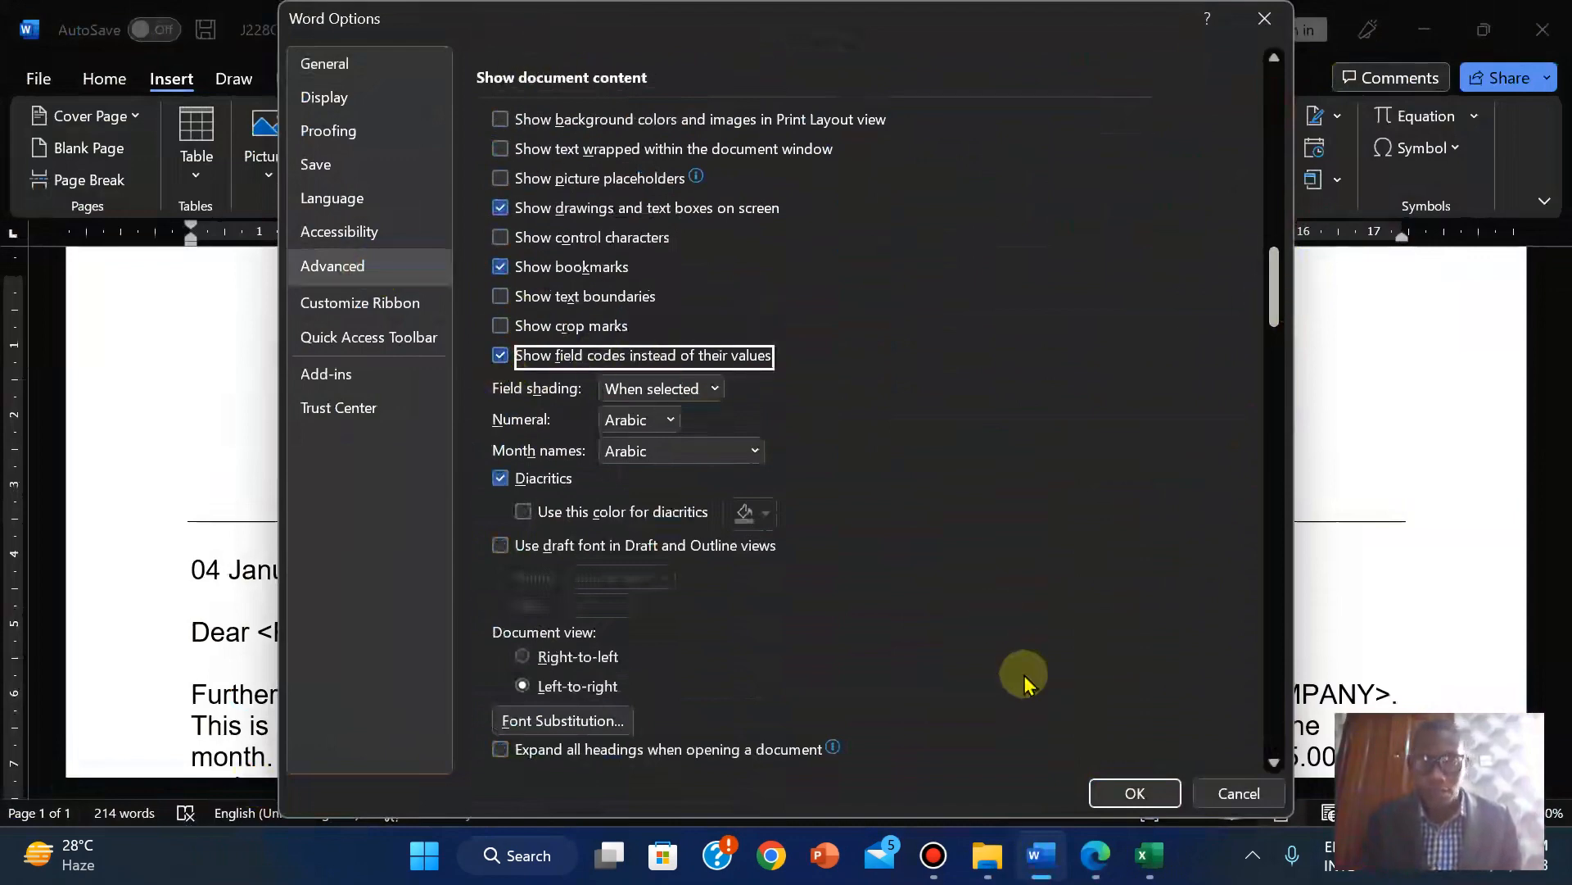
pyautogui.click(1136, 793)
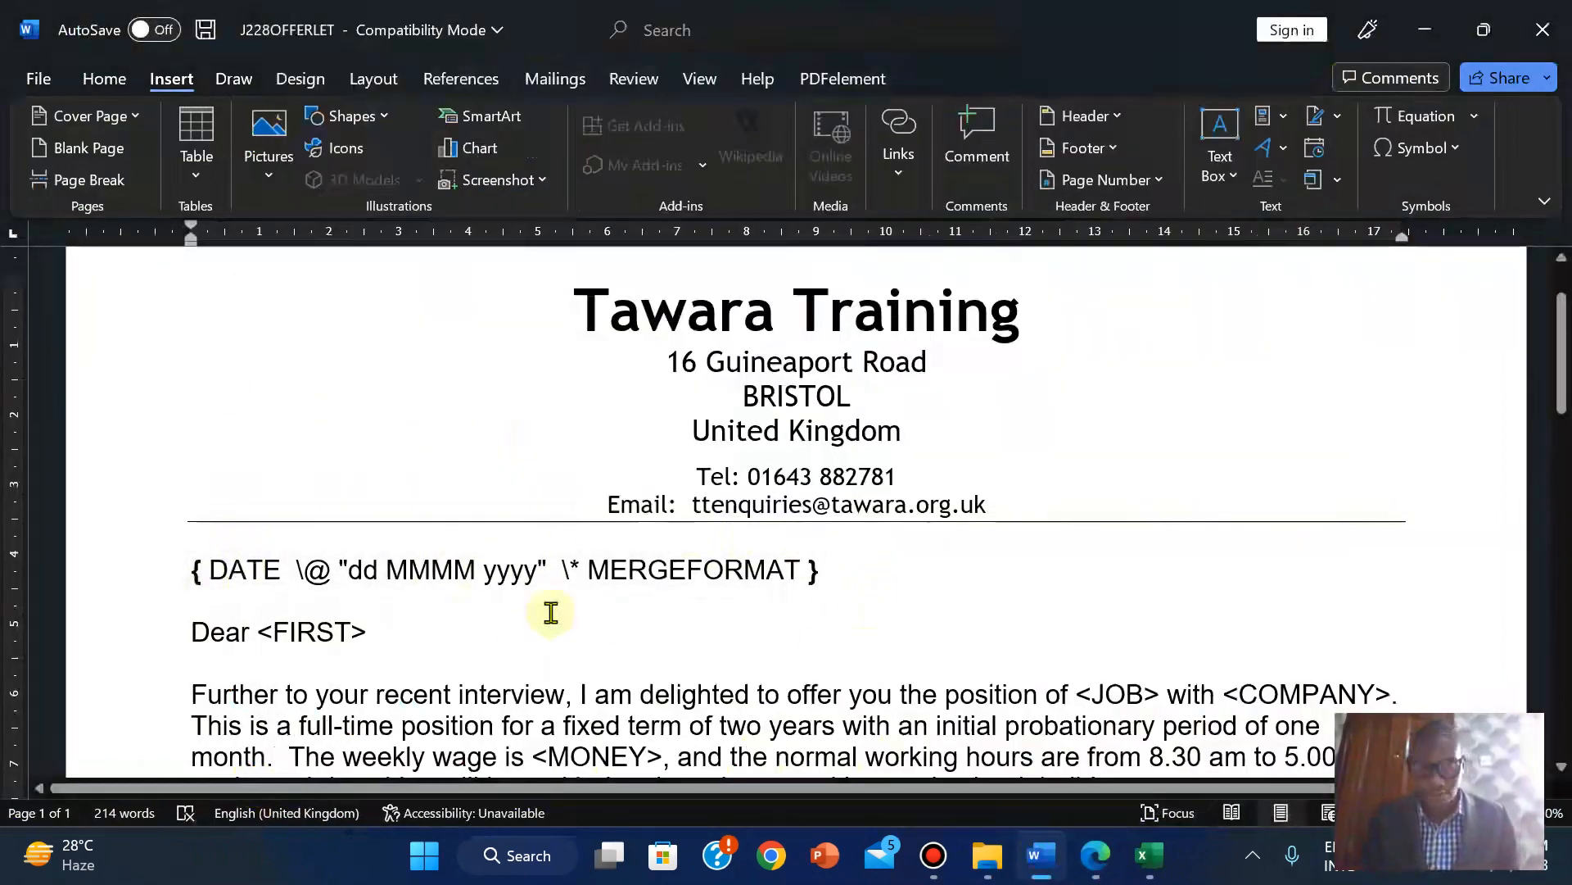
pyautogui.click(494, 637)
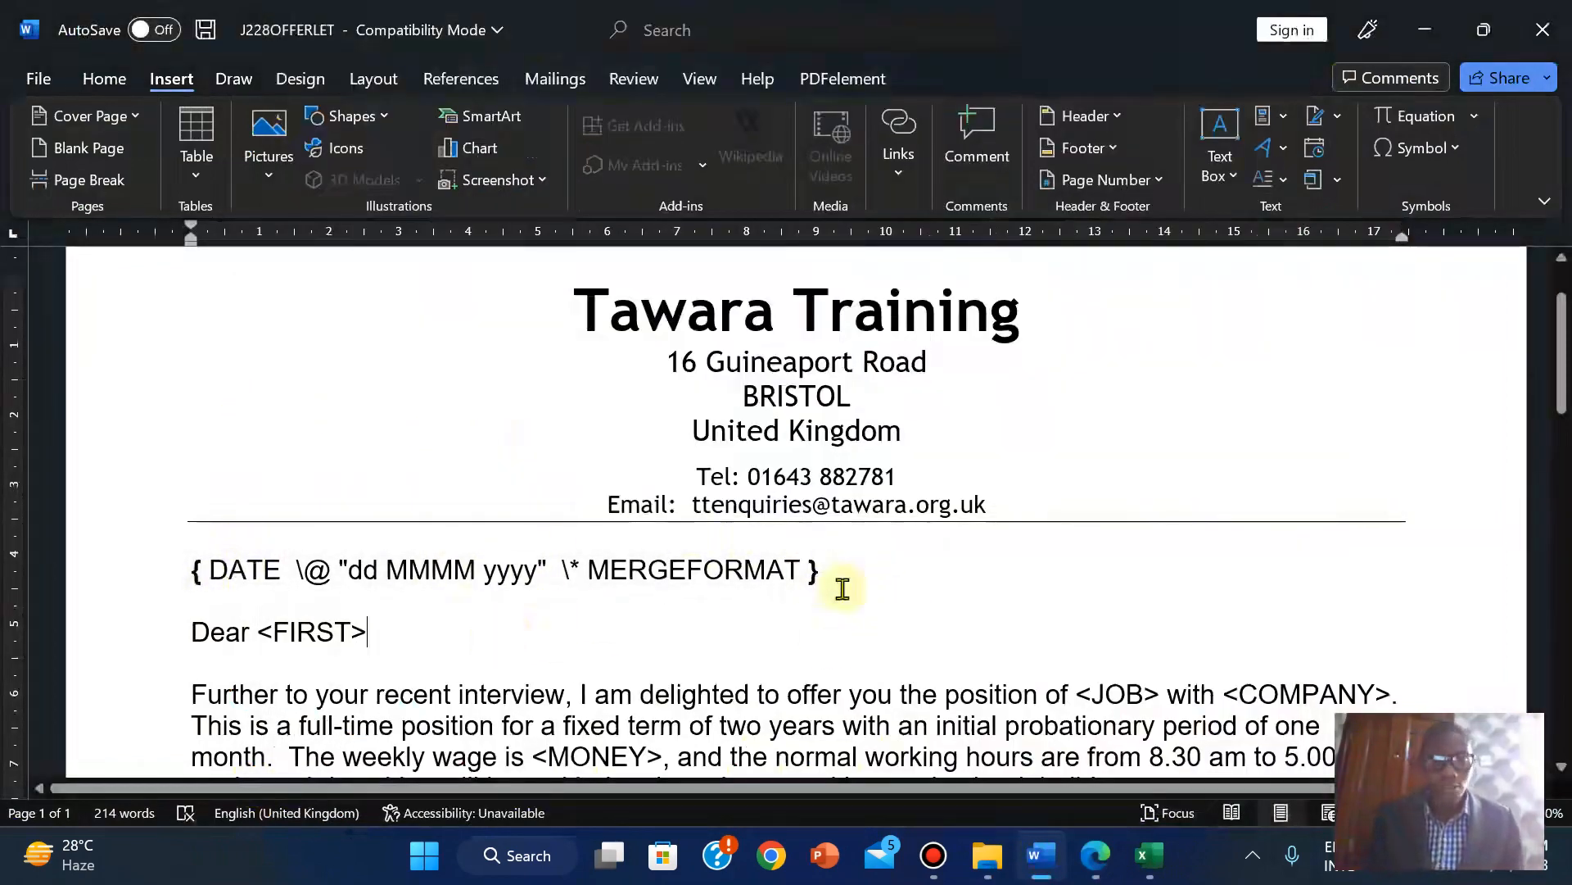
# Launch Snipping Tool and capture a snip of the DATE field code line.
pyautogui.press('super')
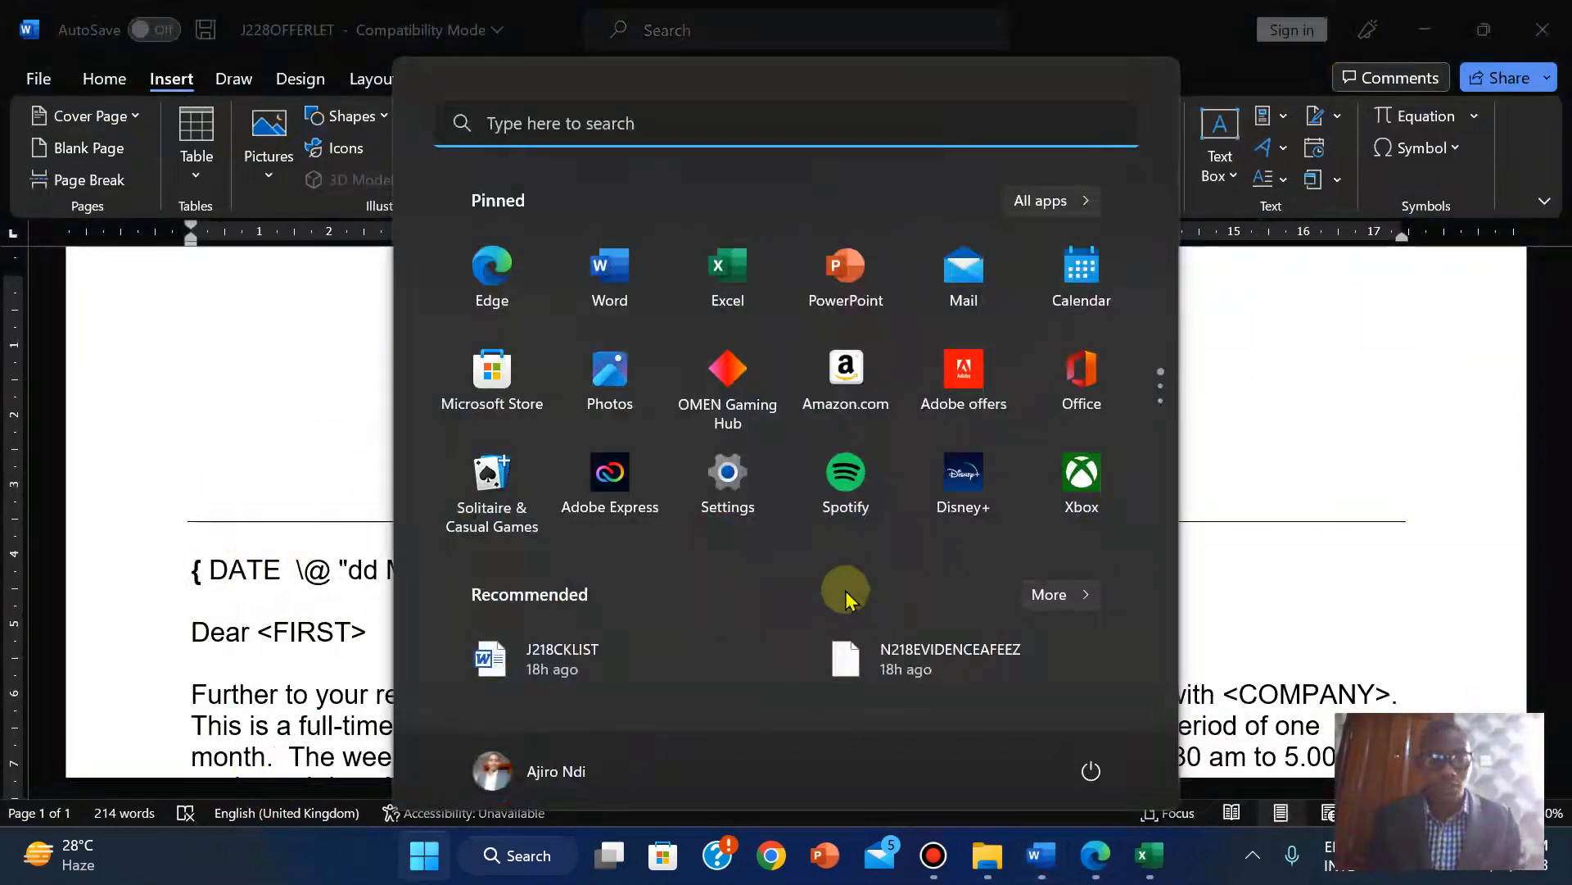
pyautogui.write('sni')
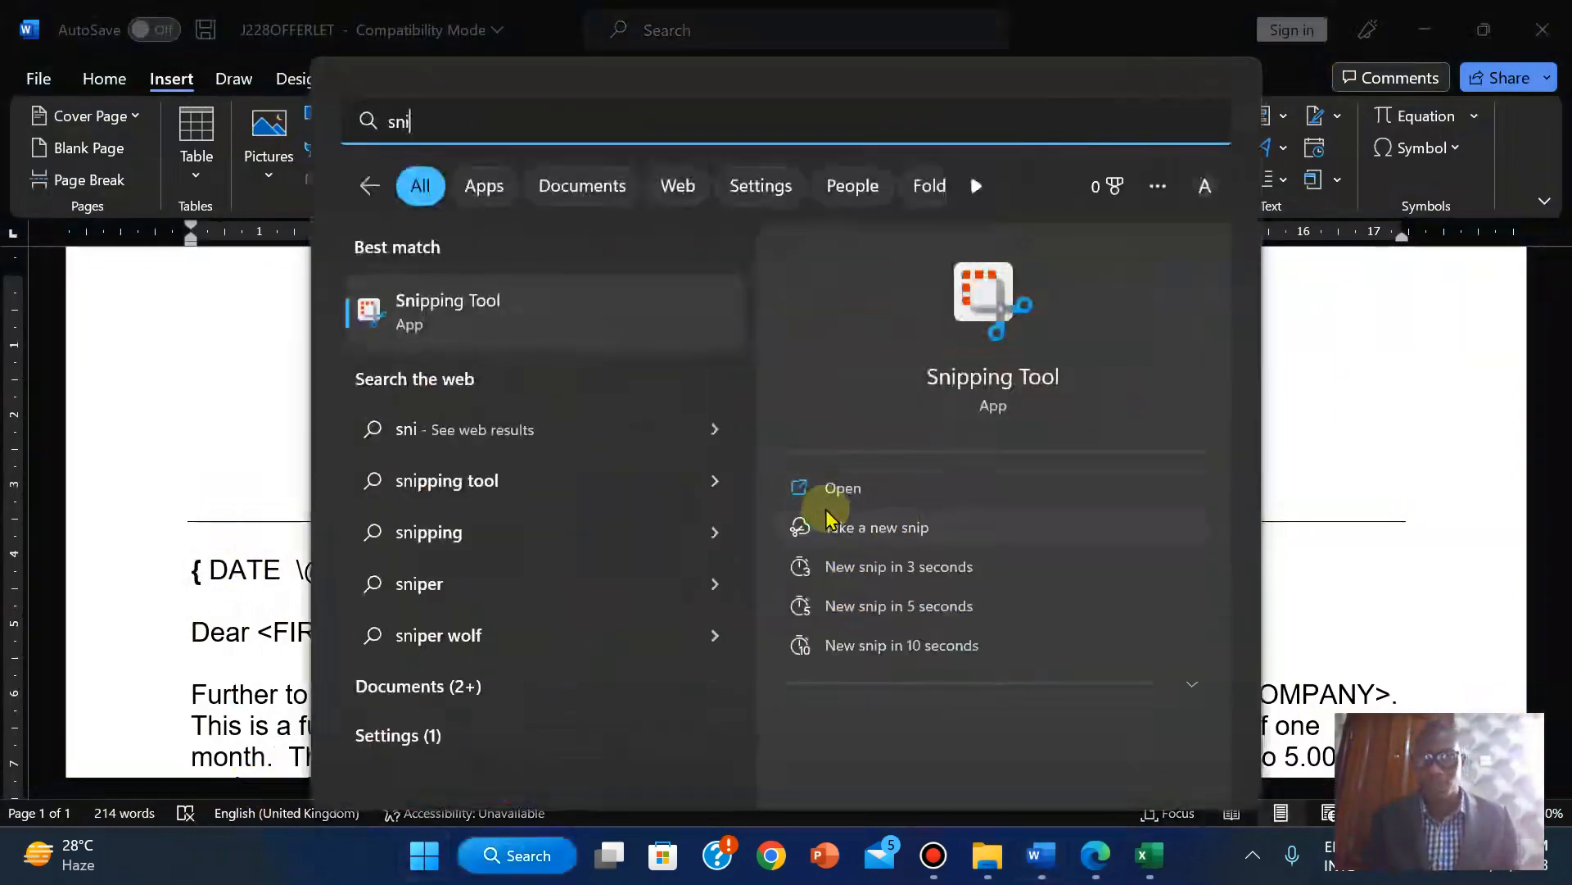
pyautogui.click(836, 491)
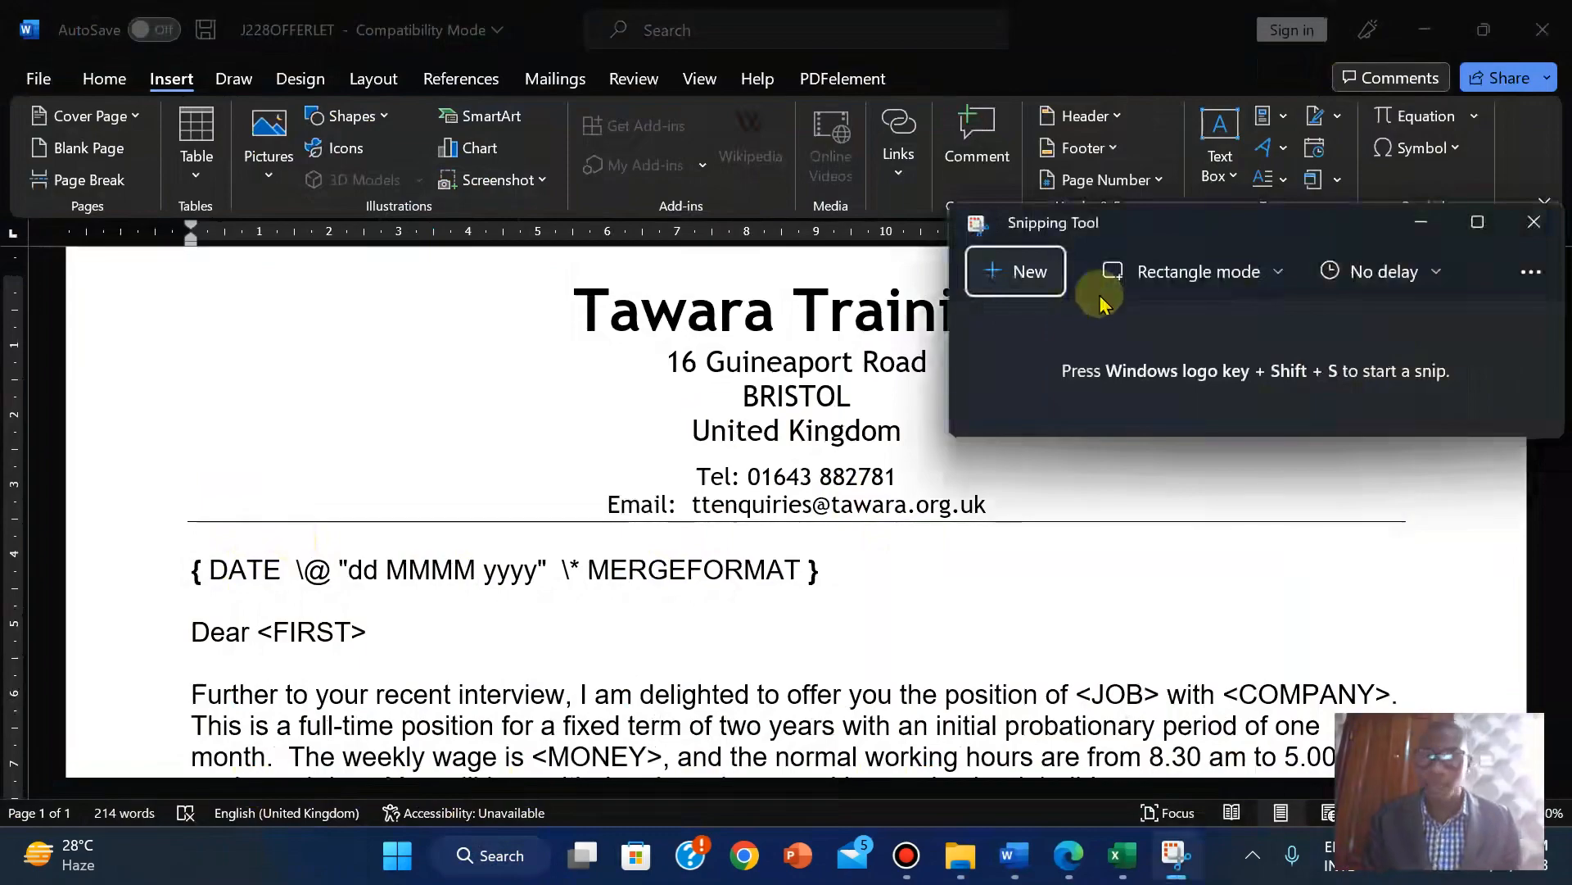
pyautogui.click(1029, 271)
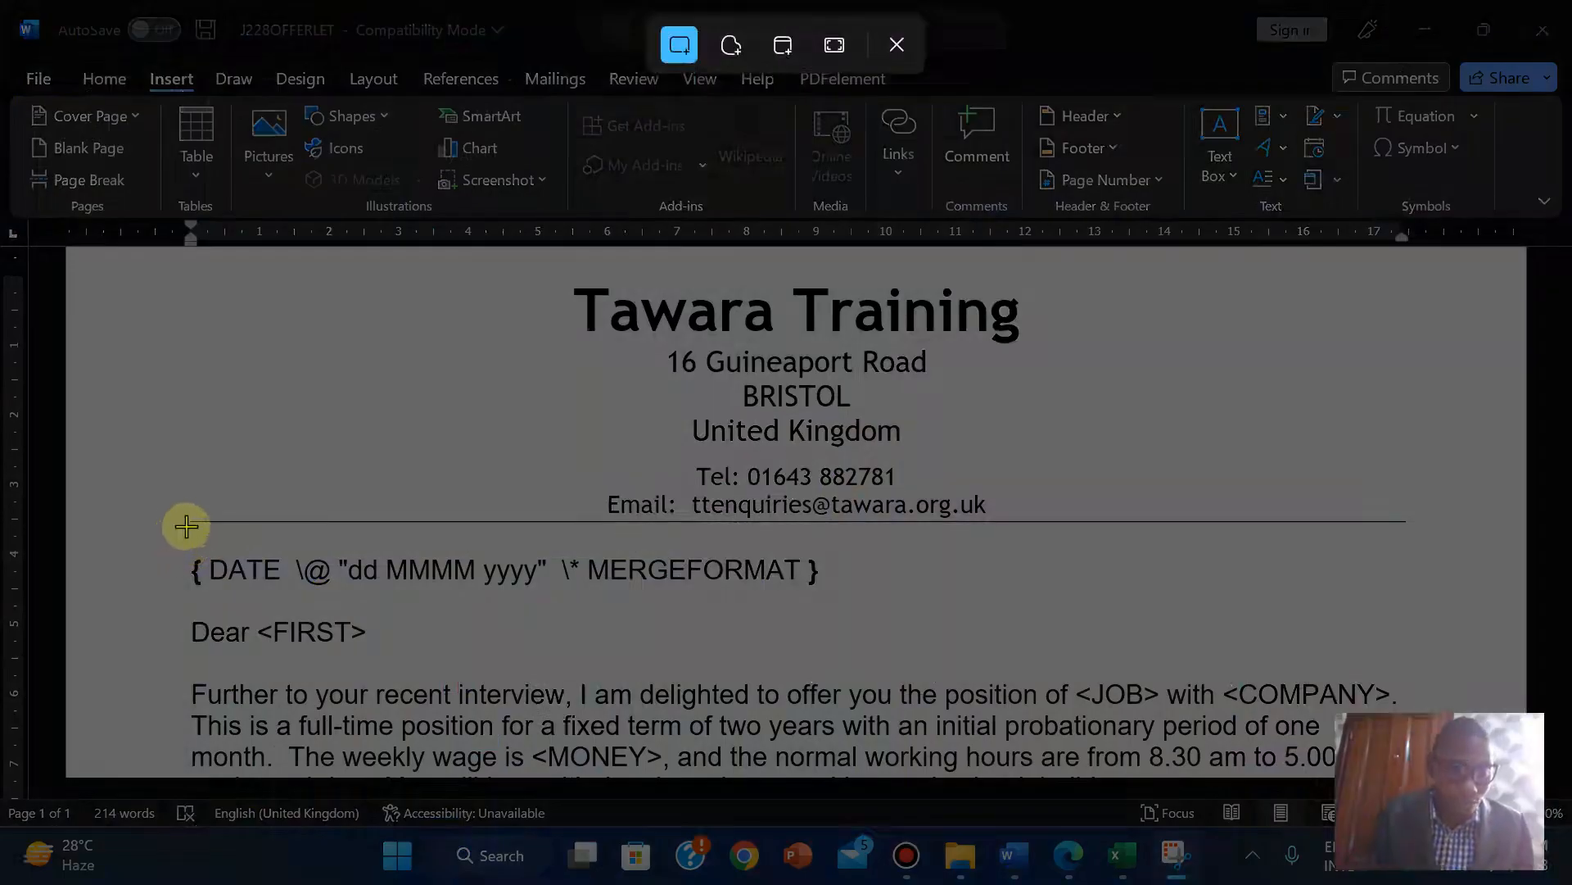
pyautogui.moveTo(187, 526); pyautogui.dragTo(831, 602)
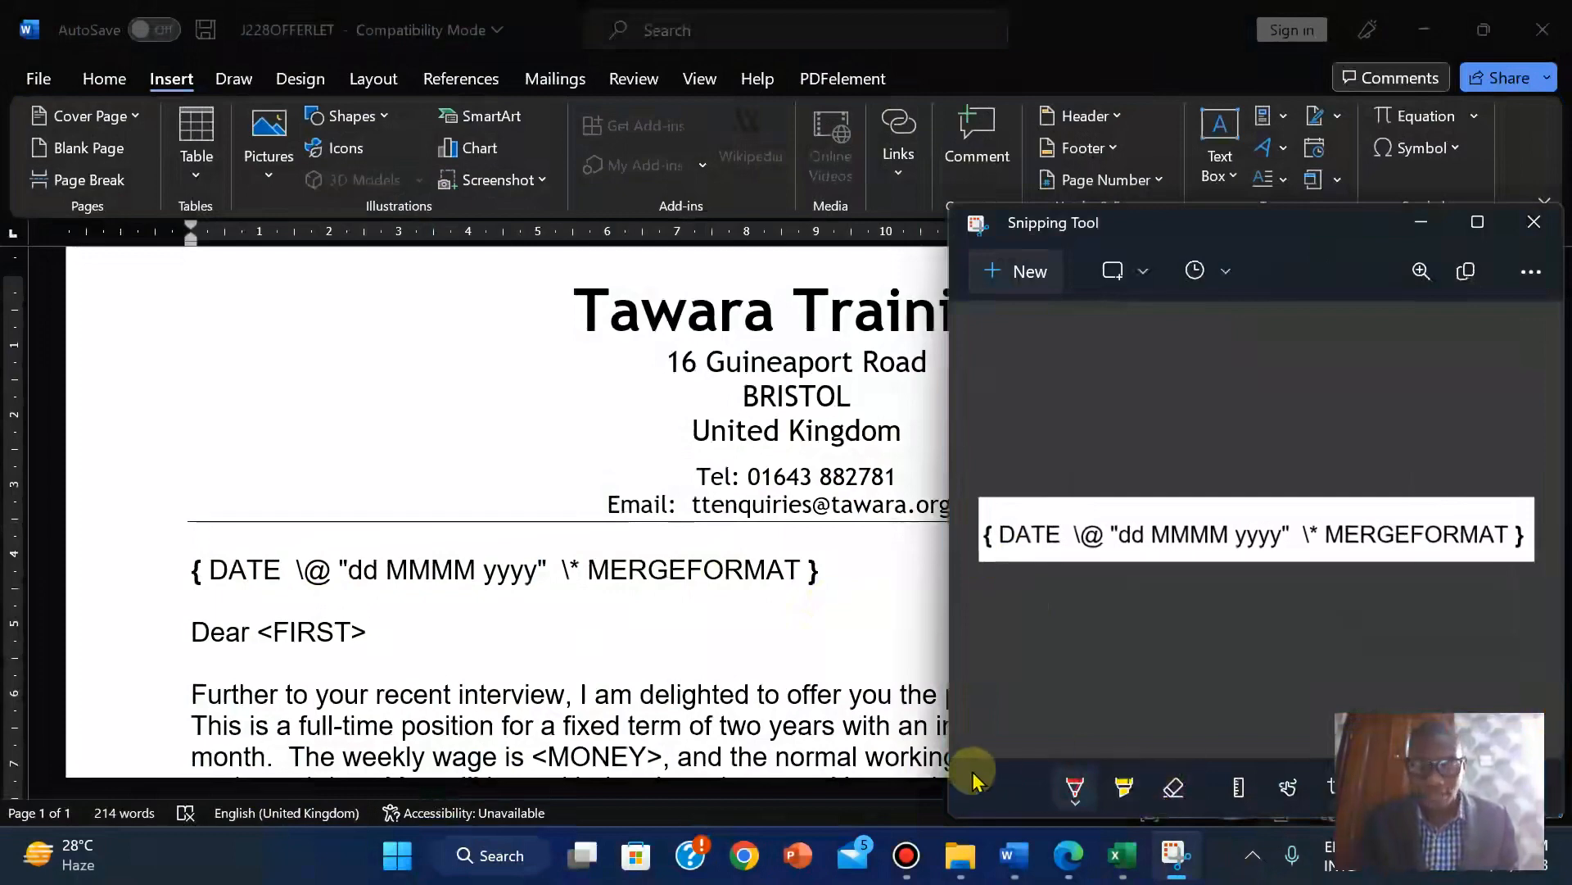
# Open the J228EVIDENCE2018 evidence document and scroll down toward Step 29.
pyautogui.moveTo(960, 851)
pyautogui.click(942, 754)
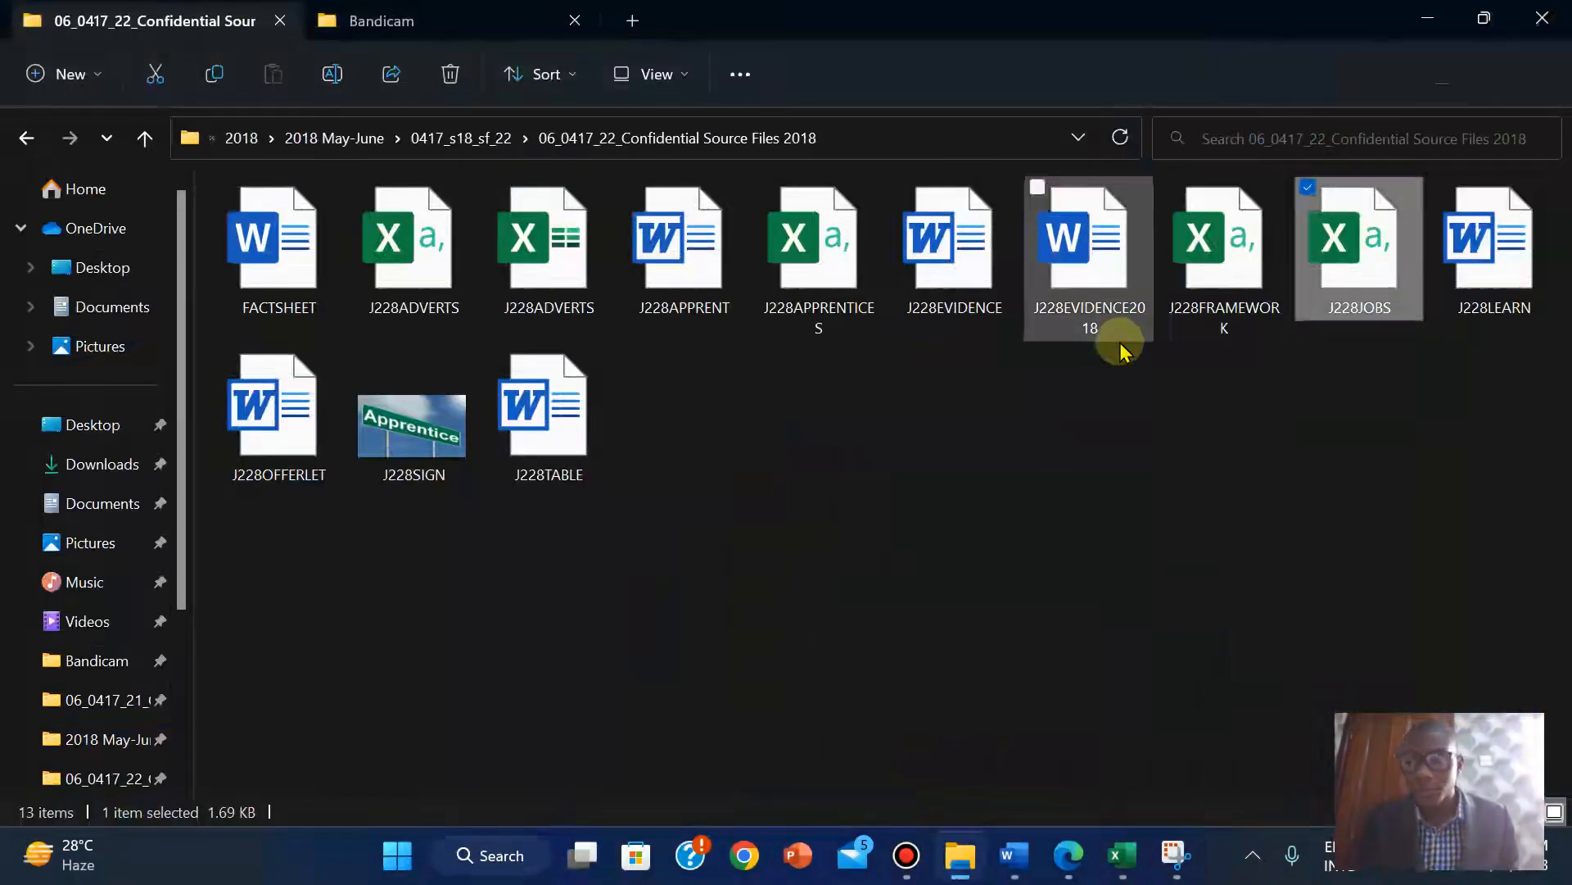
pyautogui.doubleClick(1083, 261)
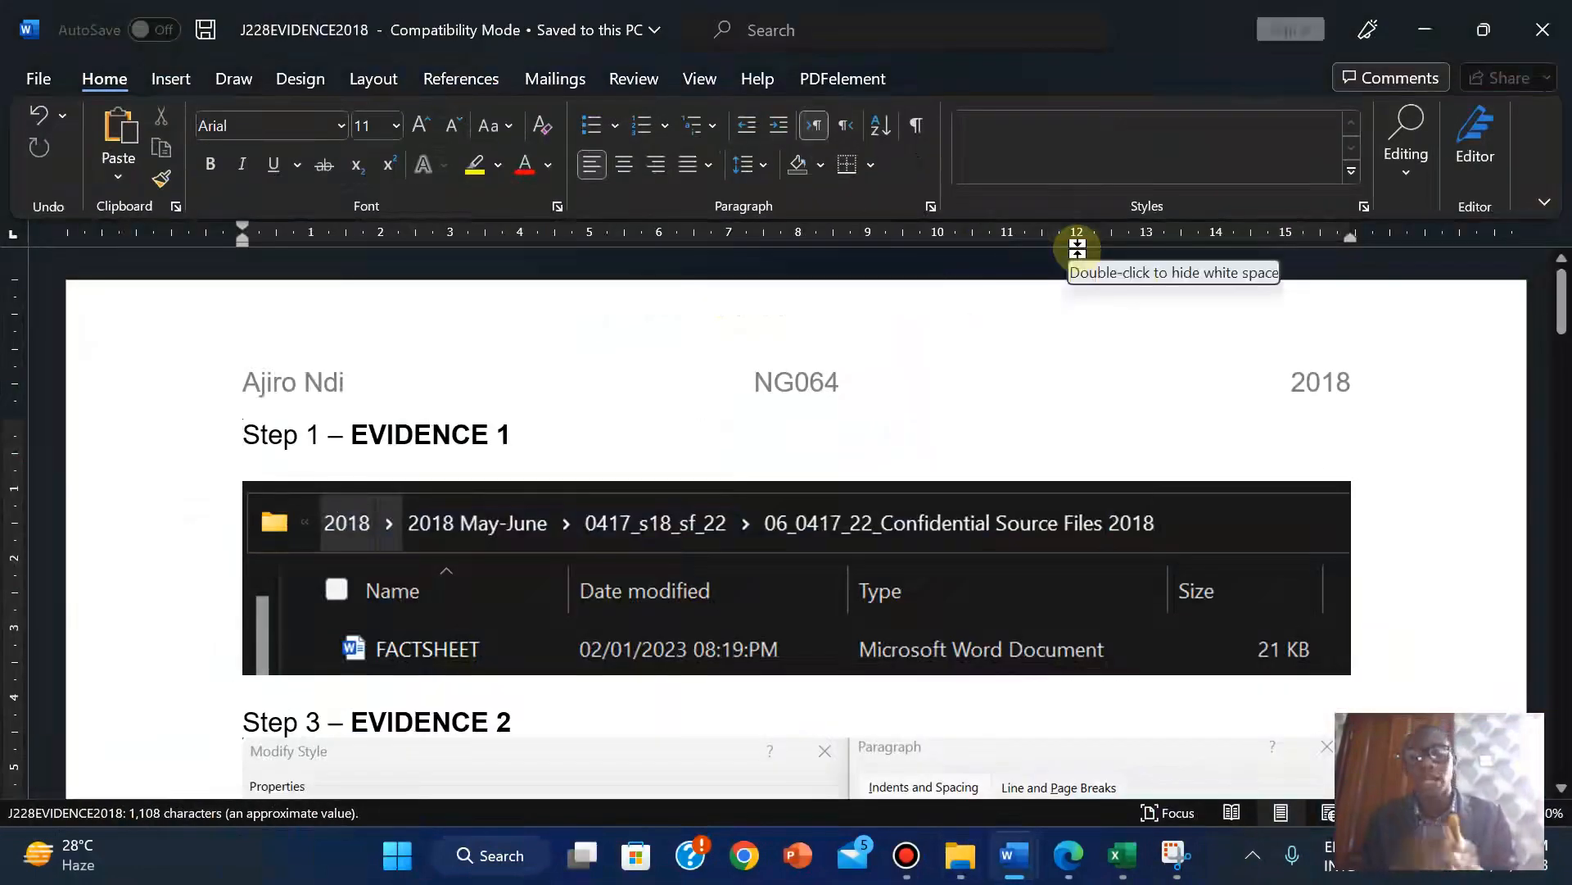
pyautogui.moveTo(1560, 313); pyautogui.dragTo(1560, 391)
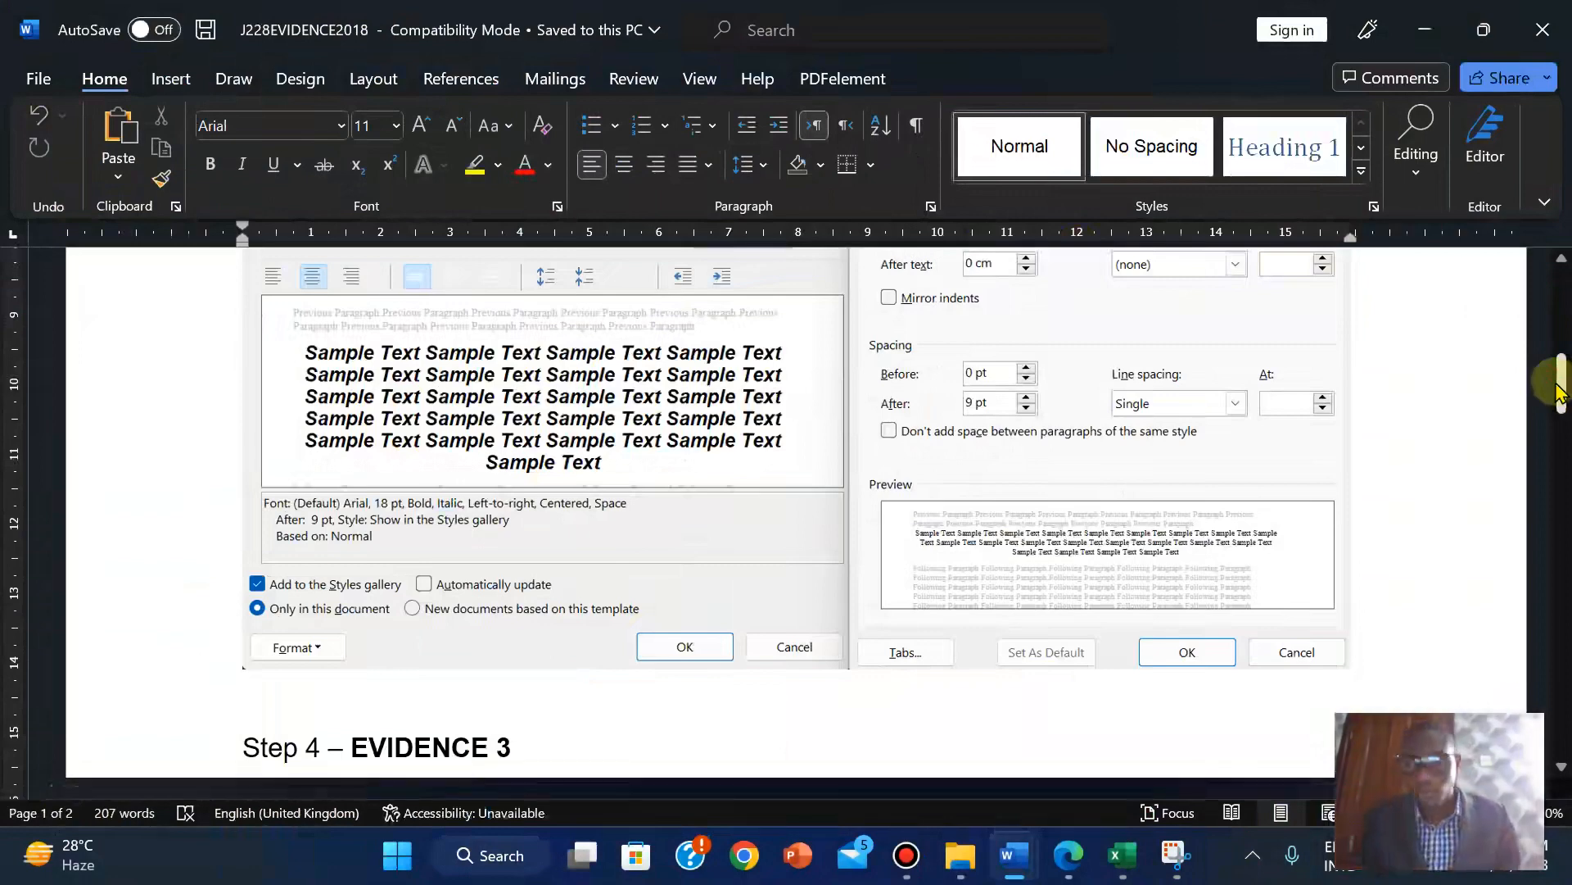
pyautogui.moveTo(1560, 390); pyautogui.dragTo(1564, 550)
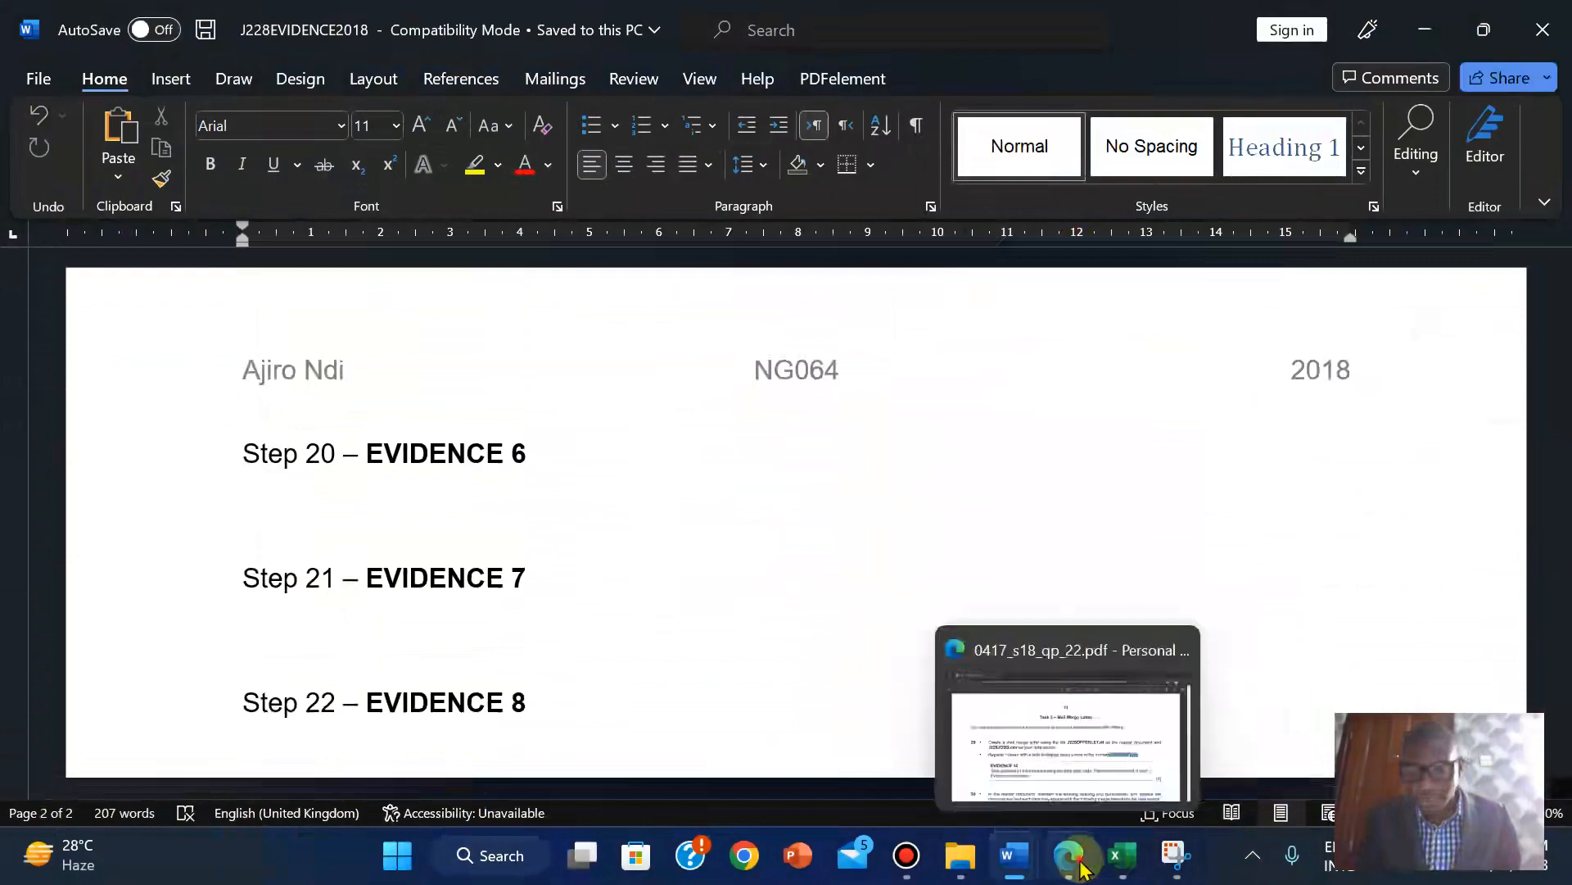
# Paste the DATE field code screenshot under Step 29 – EVIDENCE 12.
pyautogui.click(1082, 866)
pyautogui.click(1083, 867)
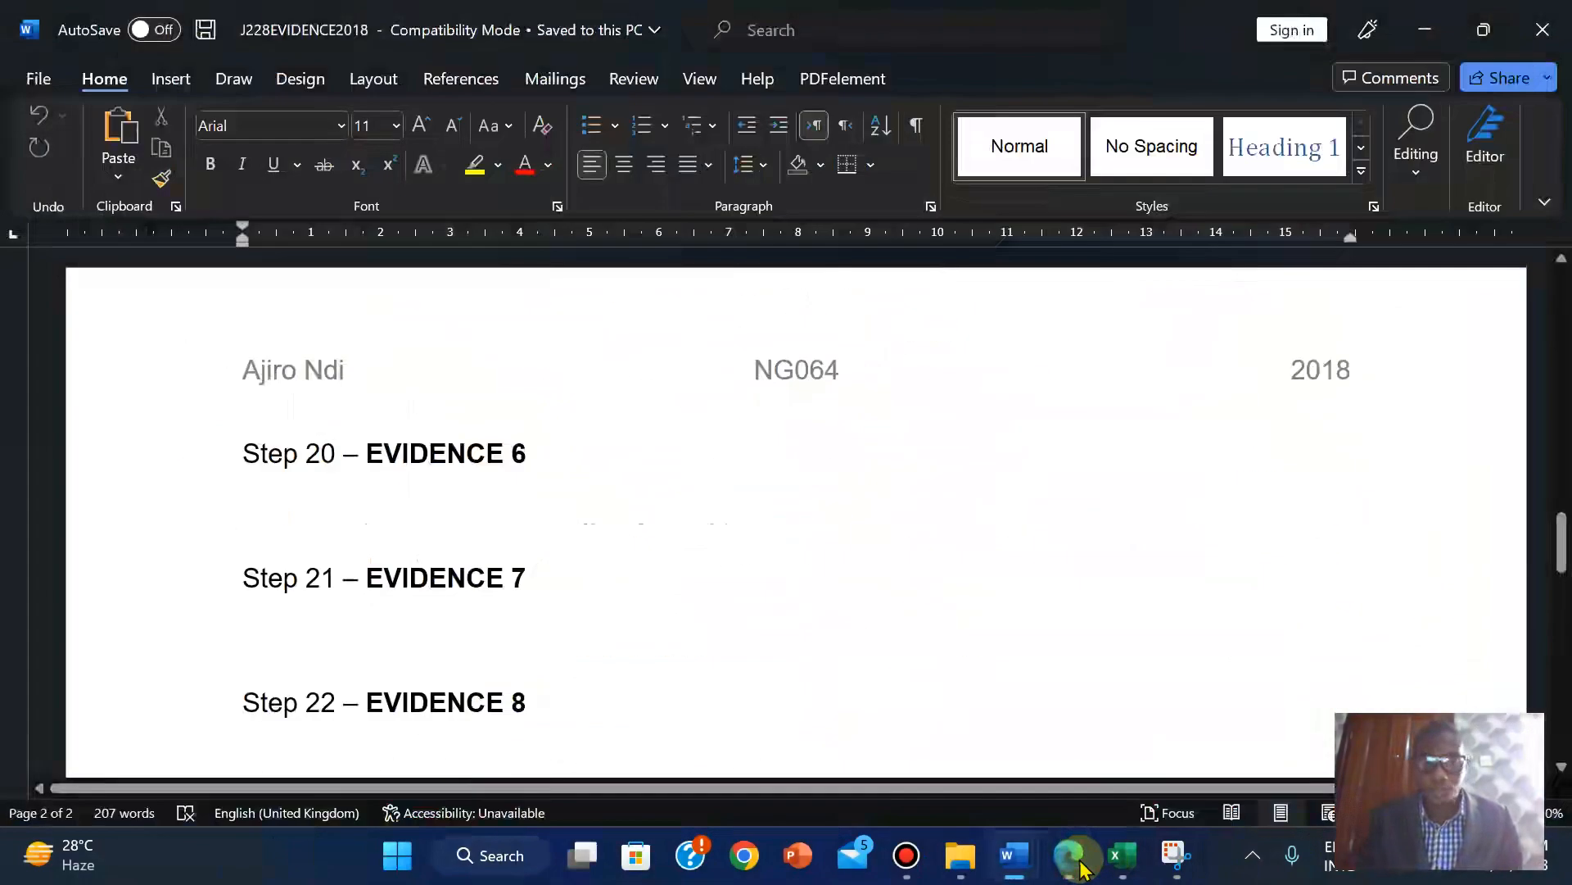
pyautogui.moveTo(1563, 544); pyautogui.dragTo(1564, 712)
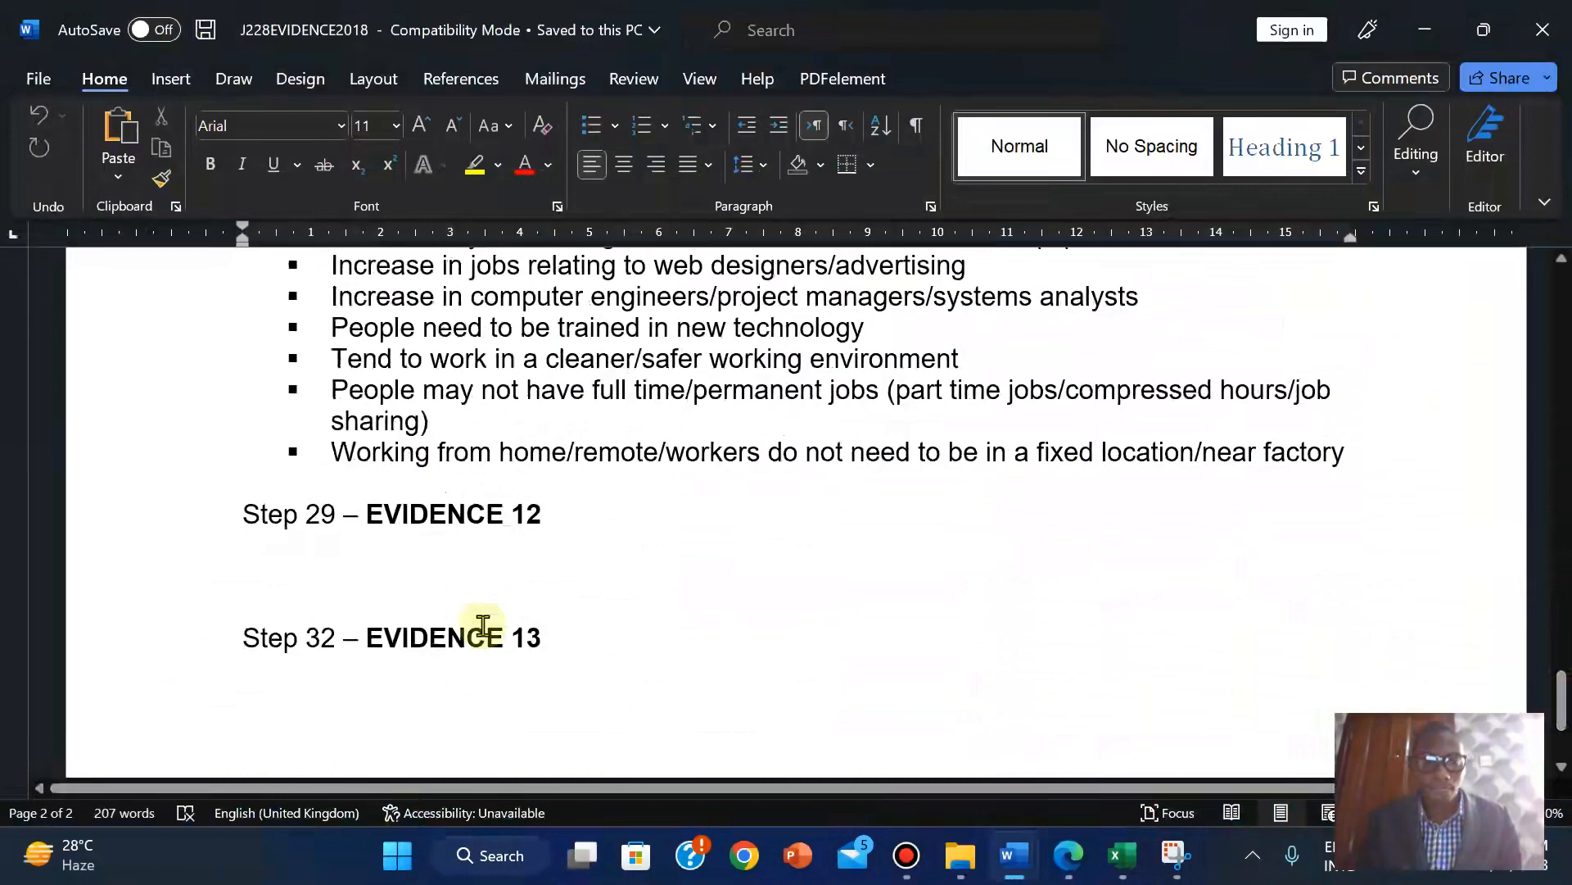
pyautogui.click(260, 572)
pyautogui.hotkey('ctrl', 'v')
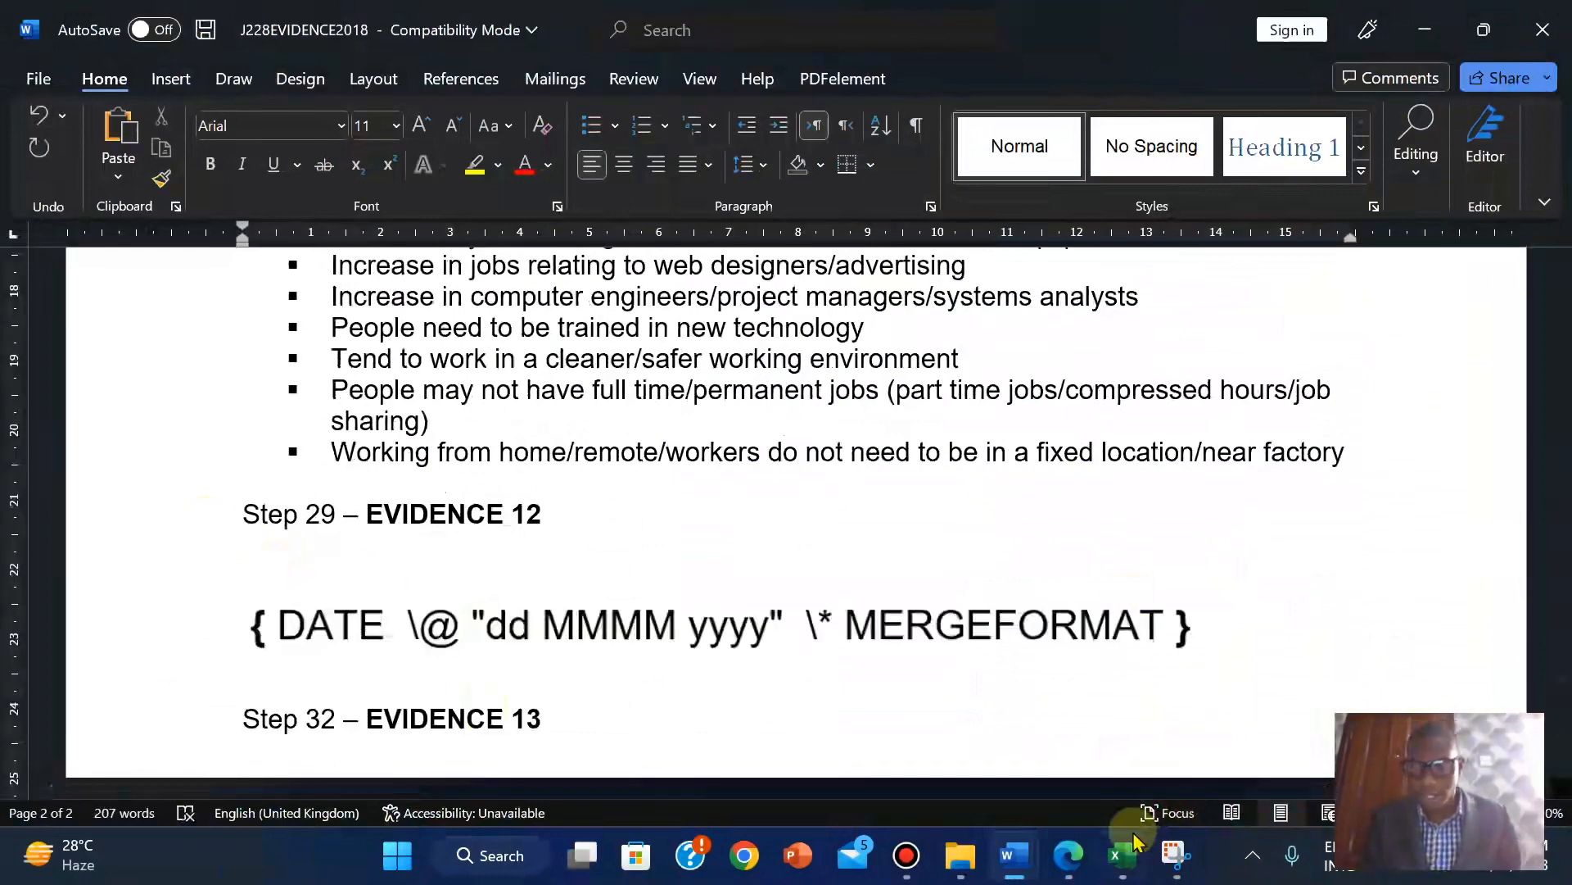
pyautogui.click(1074, 855)
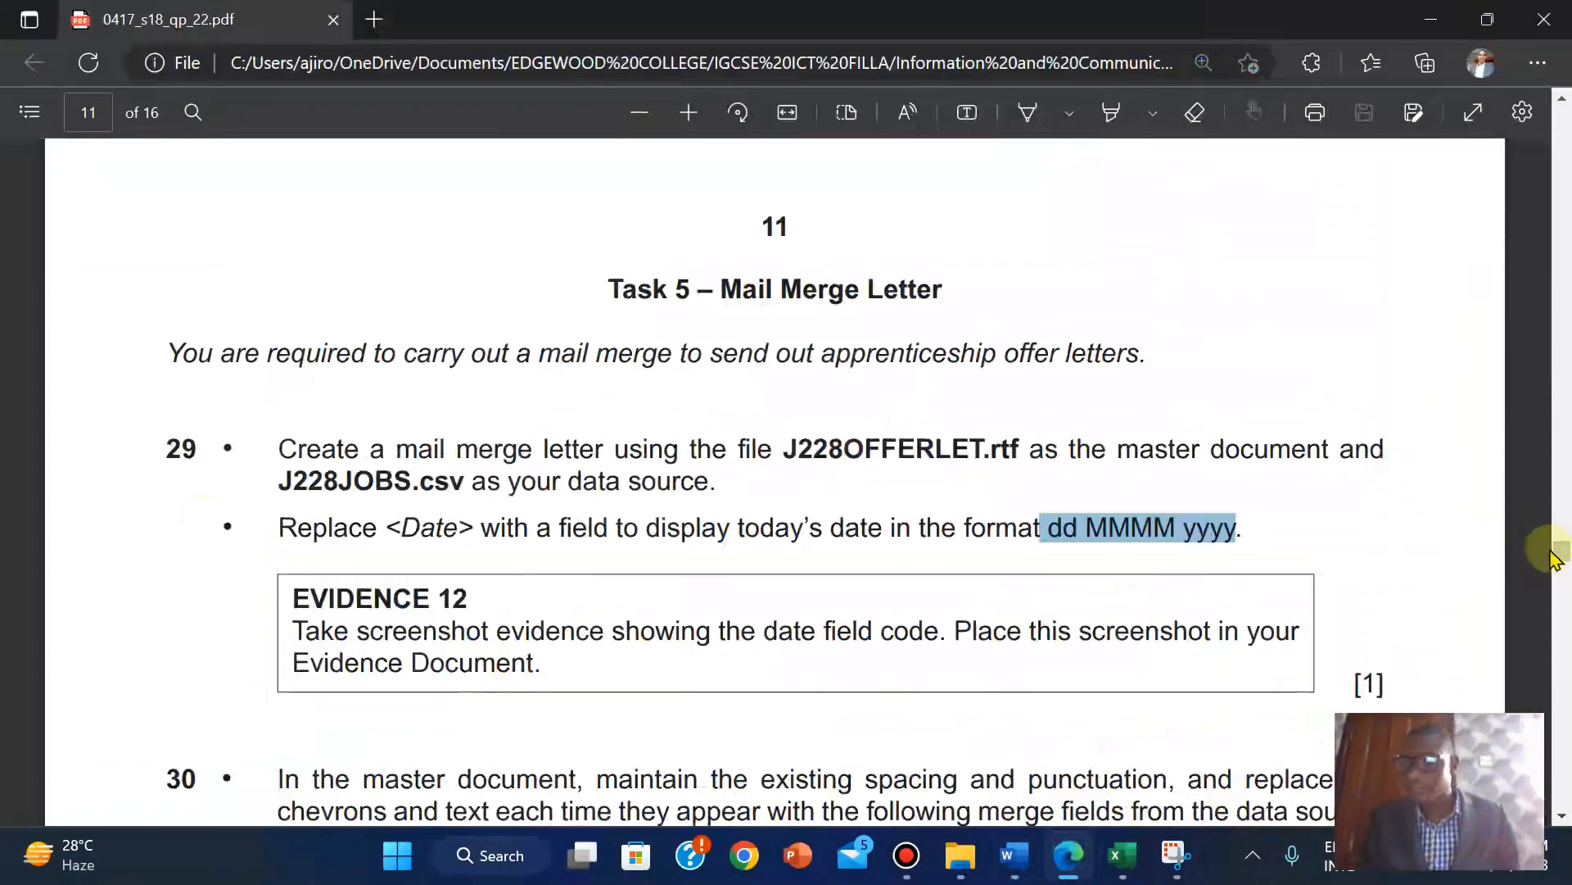
# Read the Task 5 merge-field replacement table, then bring the J228OFFERLET letter back.
pyautogui.moveTo(1558, 557); pyautogui.dragTo(1560, 569)
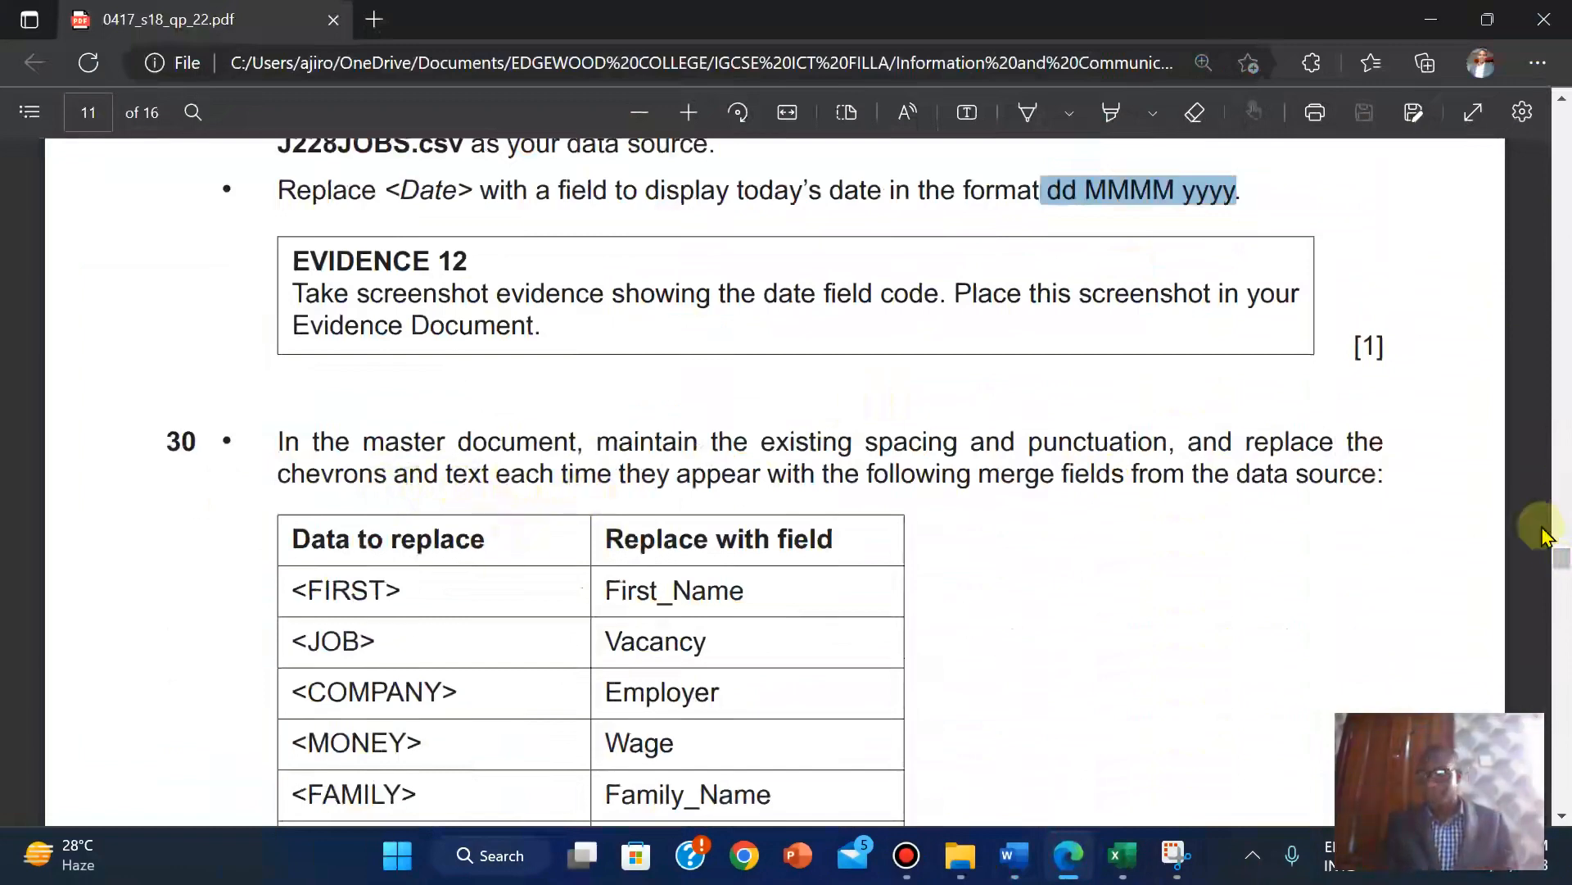
pyautogui.moveTo(1561, 554); pyautogui.dragTo(1562, 565)
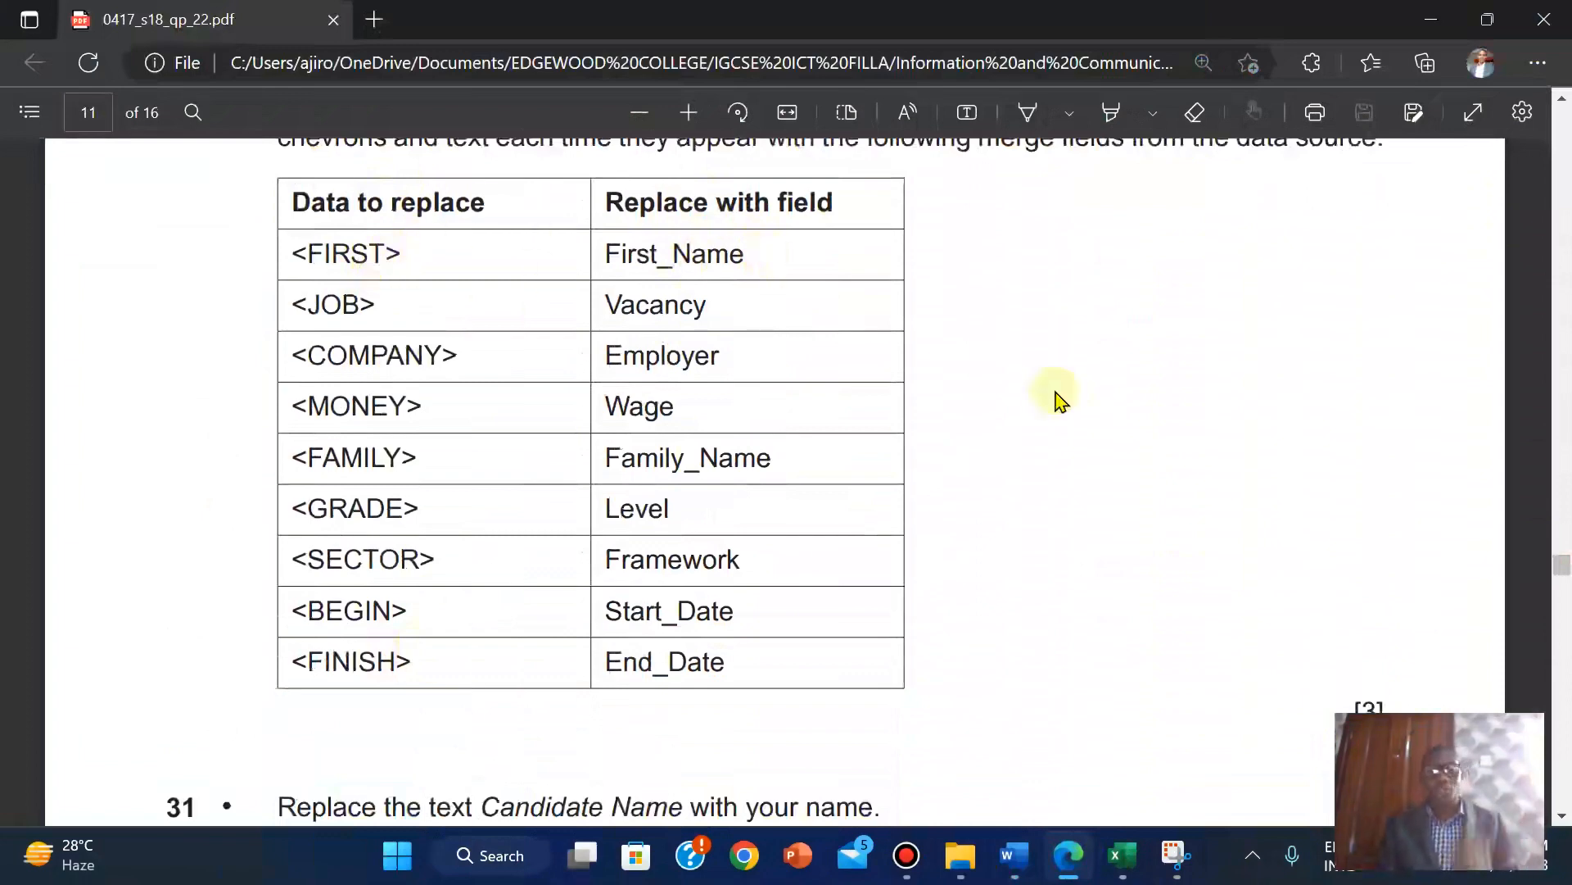
pyautogui.moveTo(1016, 856)
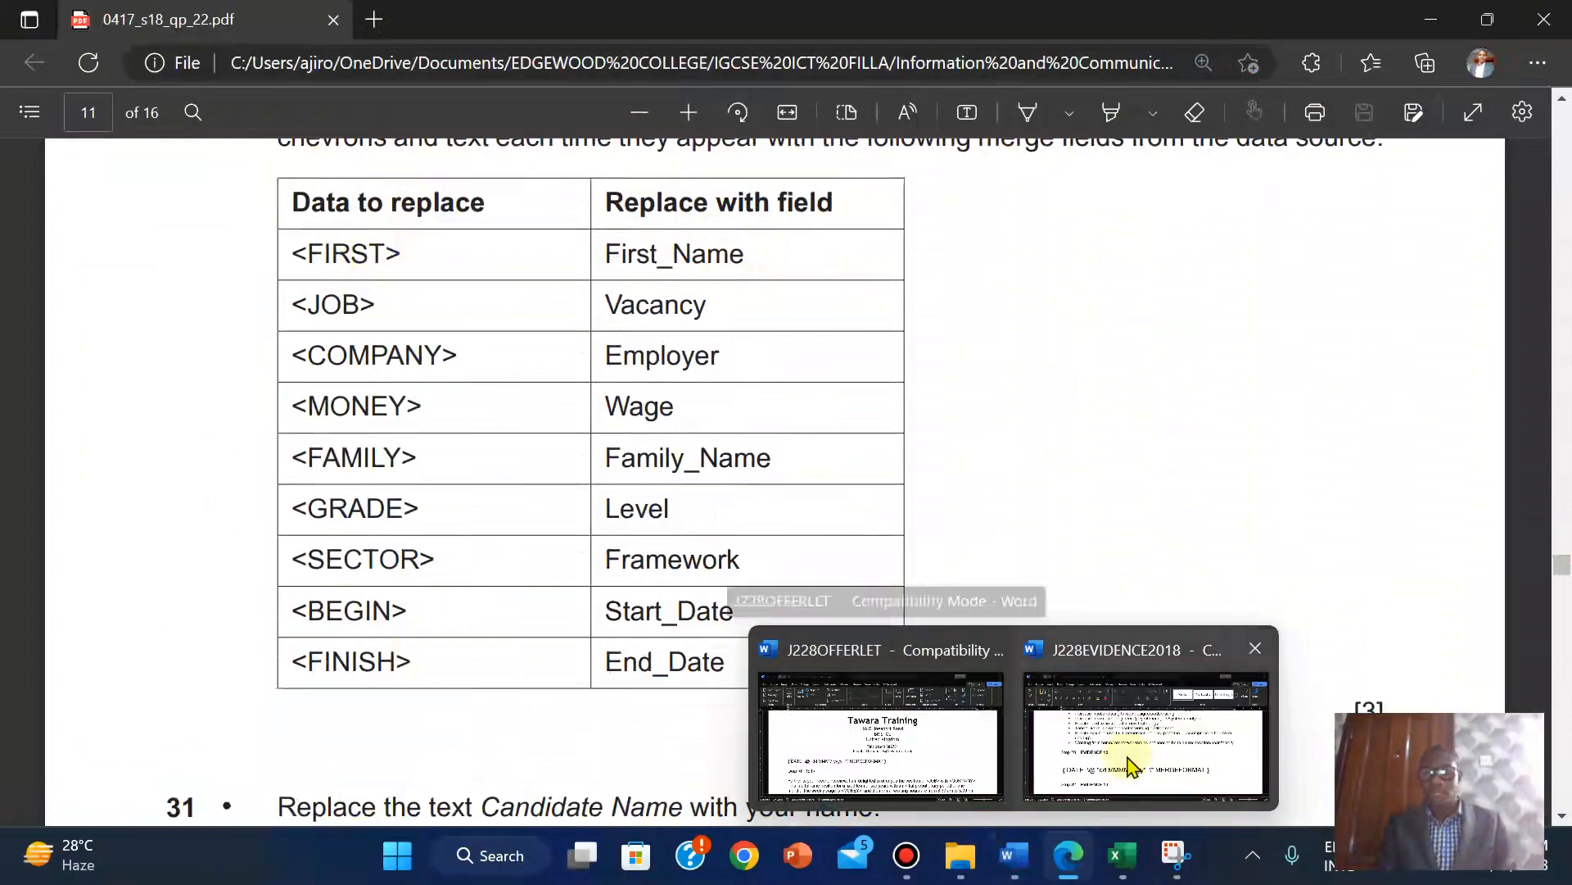
pyautogui.click(1130, 766)
pyautogui.click(916, 787)
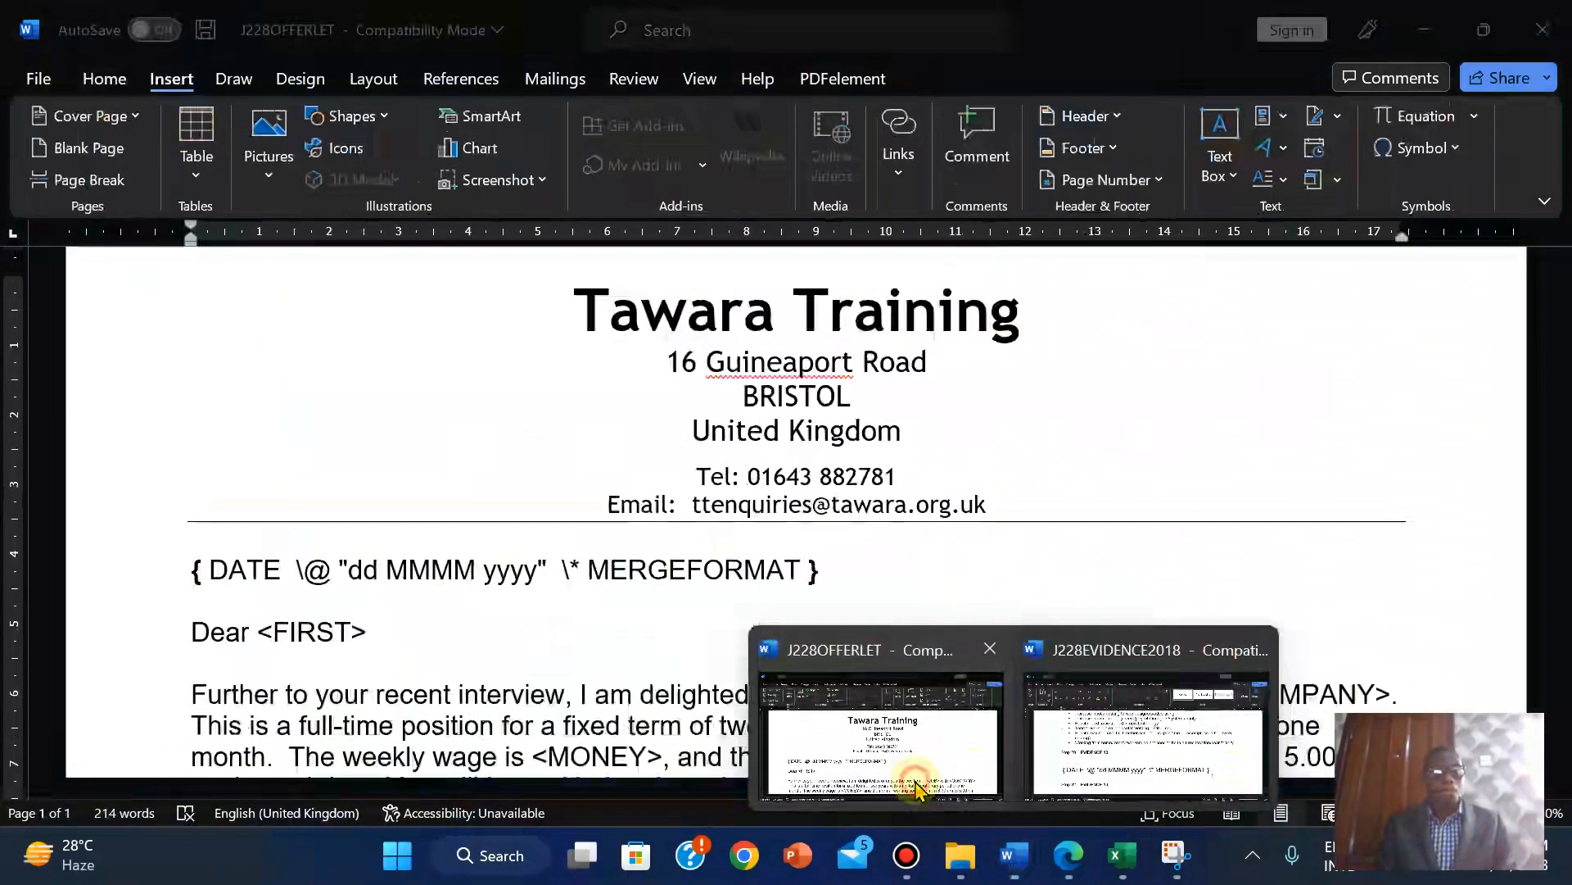
# Start the step-by-step Mail Merge wizard for Letters using the current document.
pyautogui.click(1059, 873)
pyautogui.click(1056, 873)
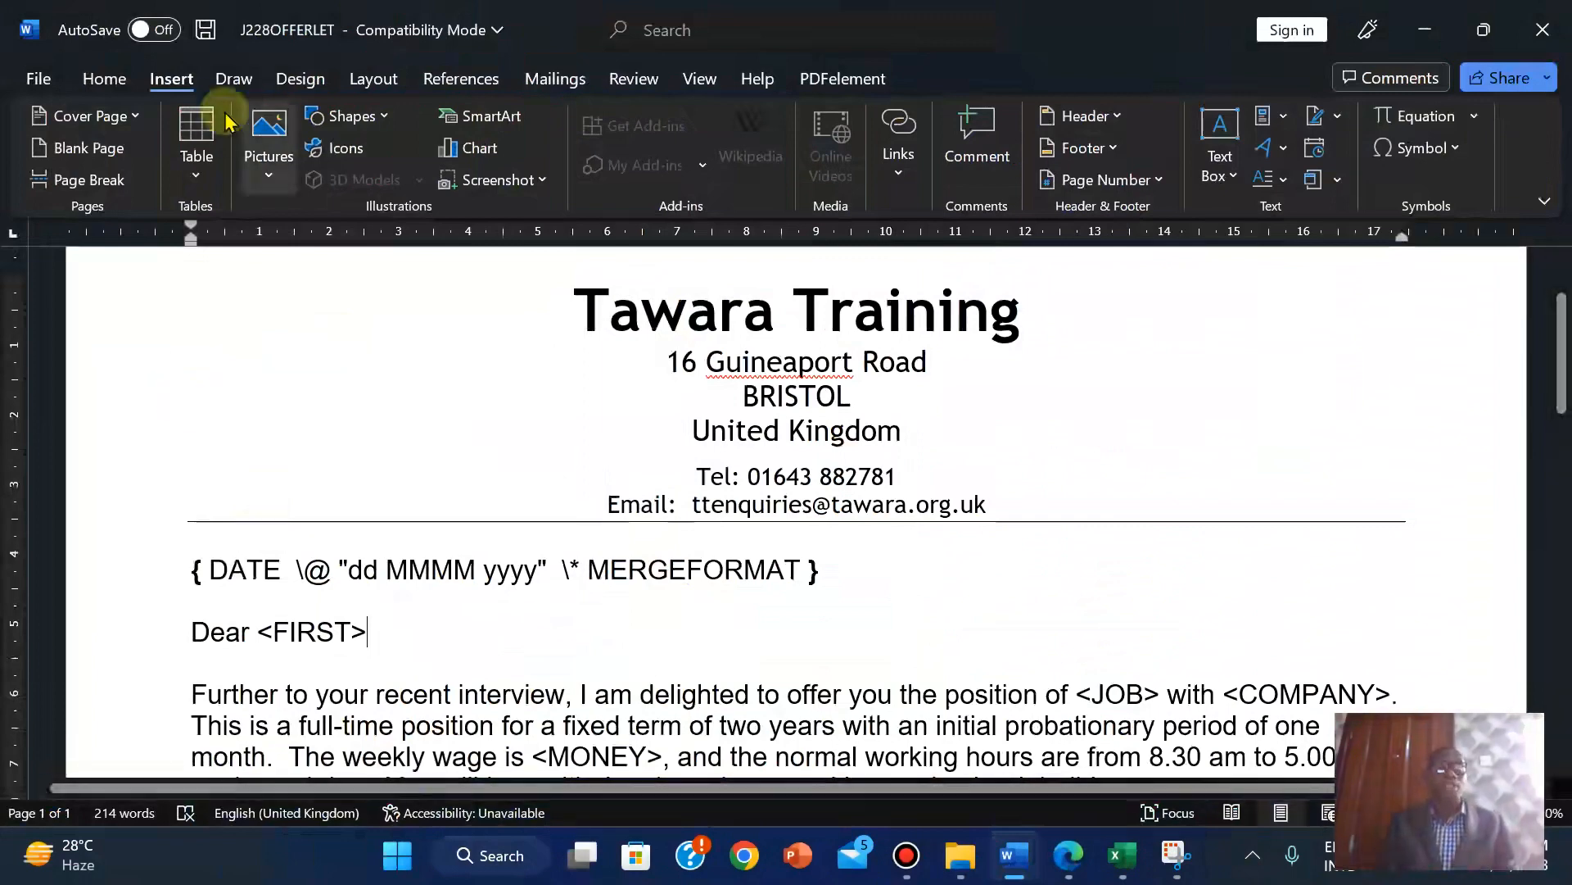
pyautogui.click(531, 91)
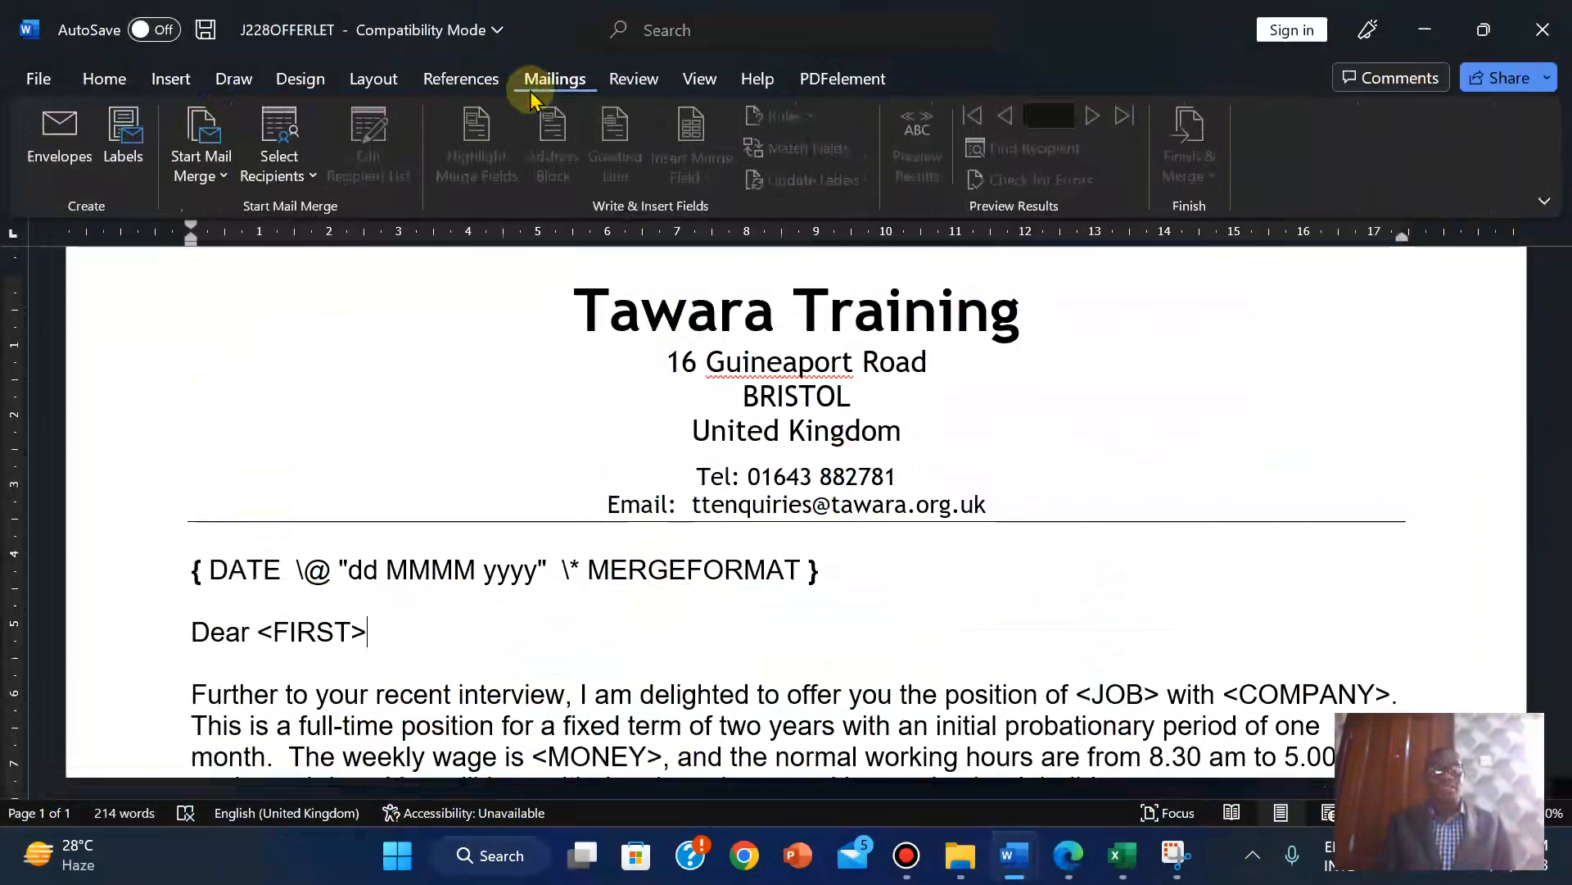
pyautogui.click(217, 182)
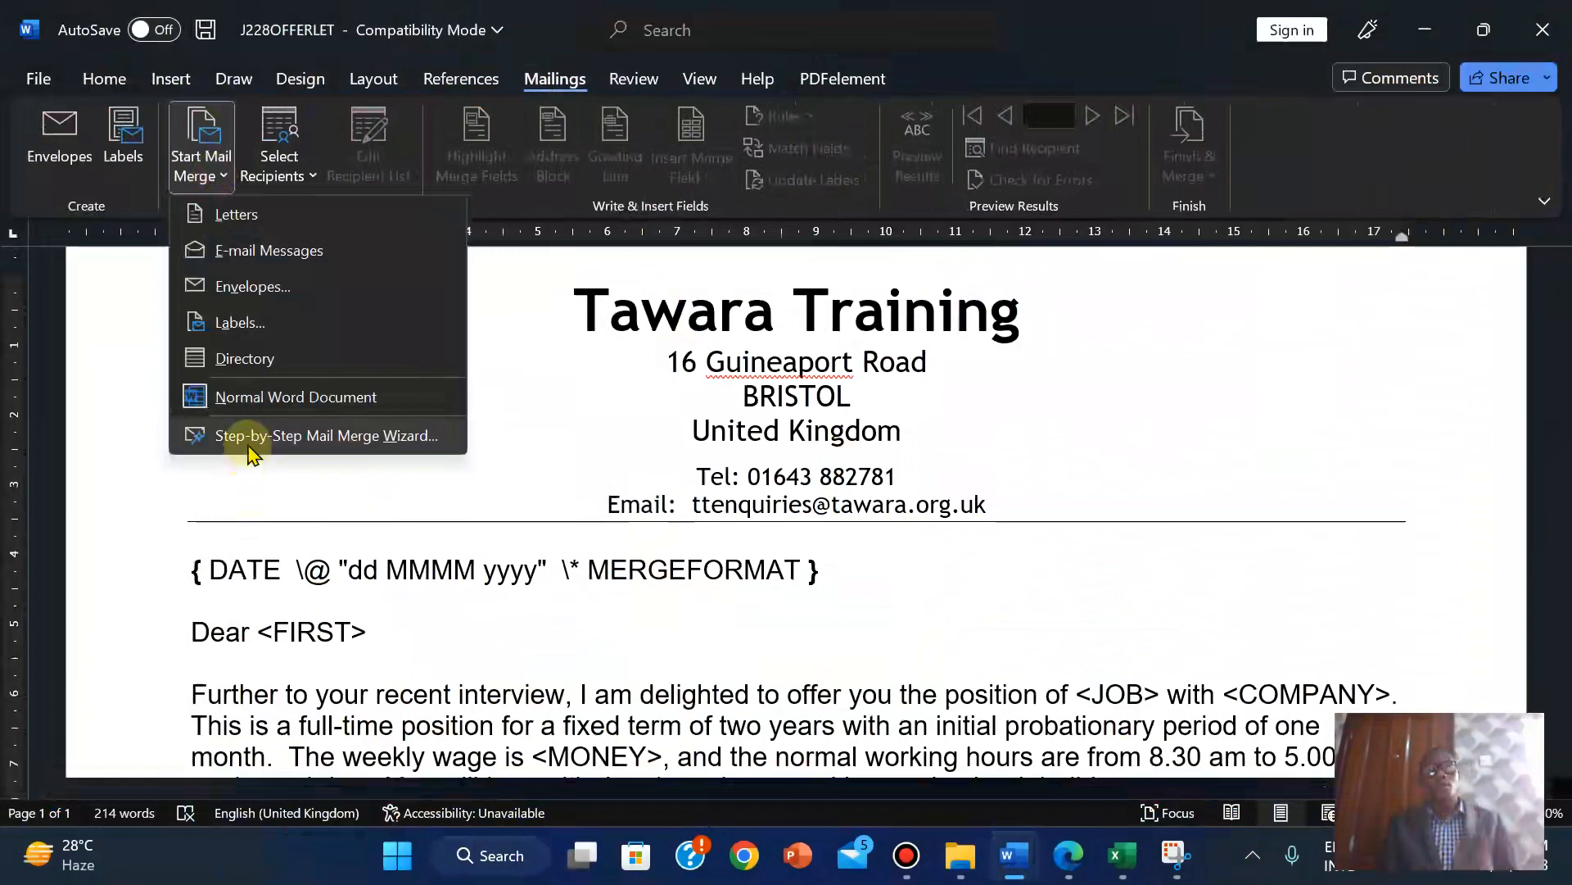
pyautogui.click(251, 436)
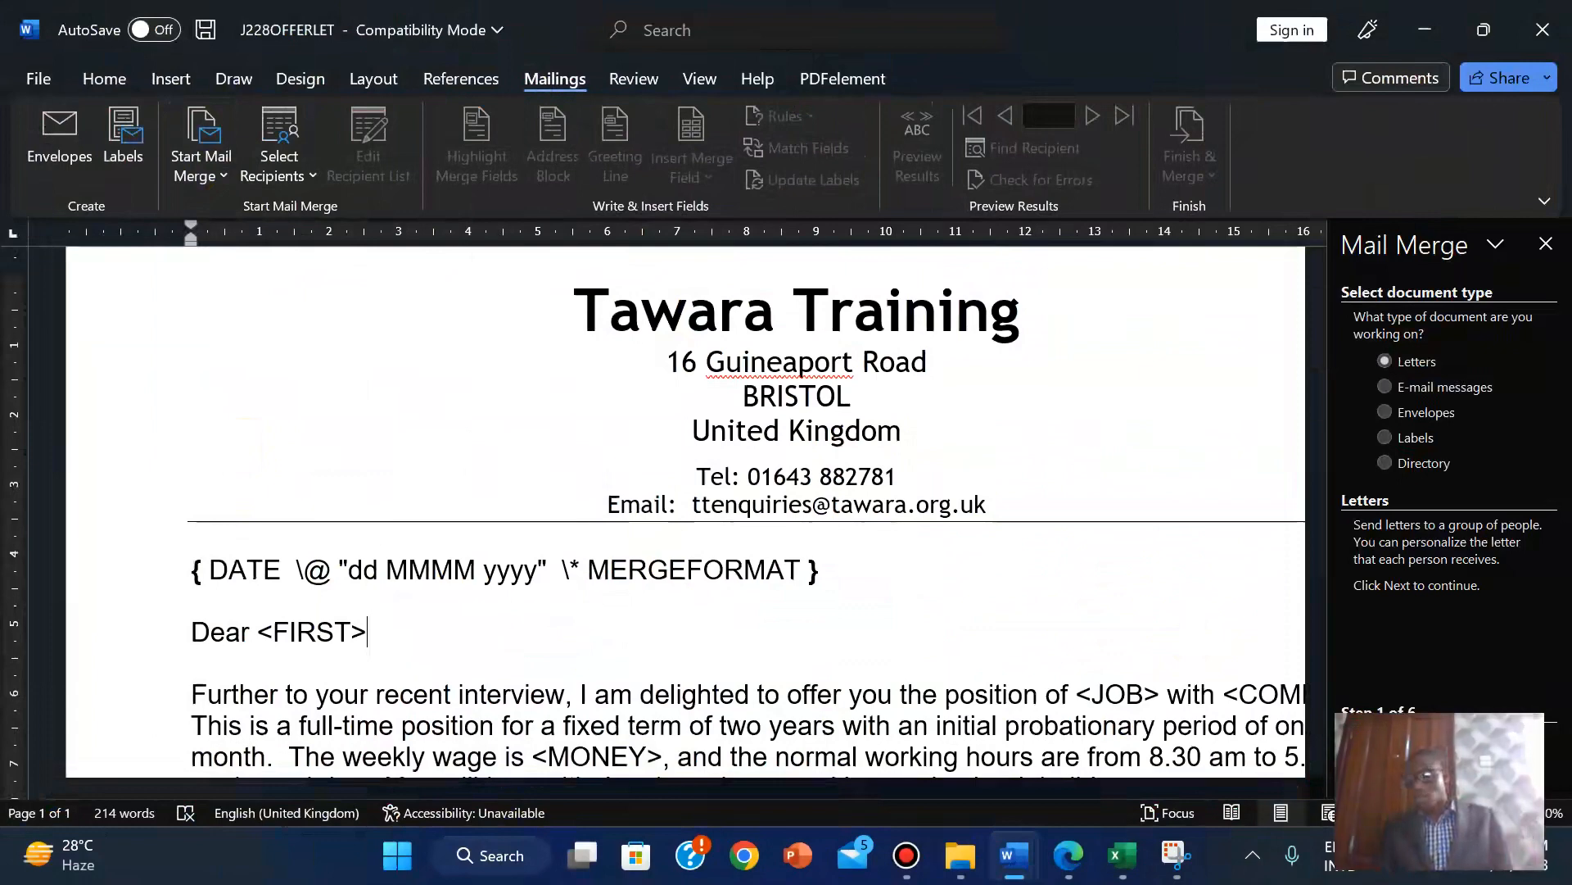
pyautogui.click(1408, 737)
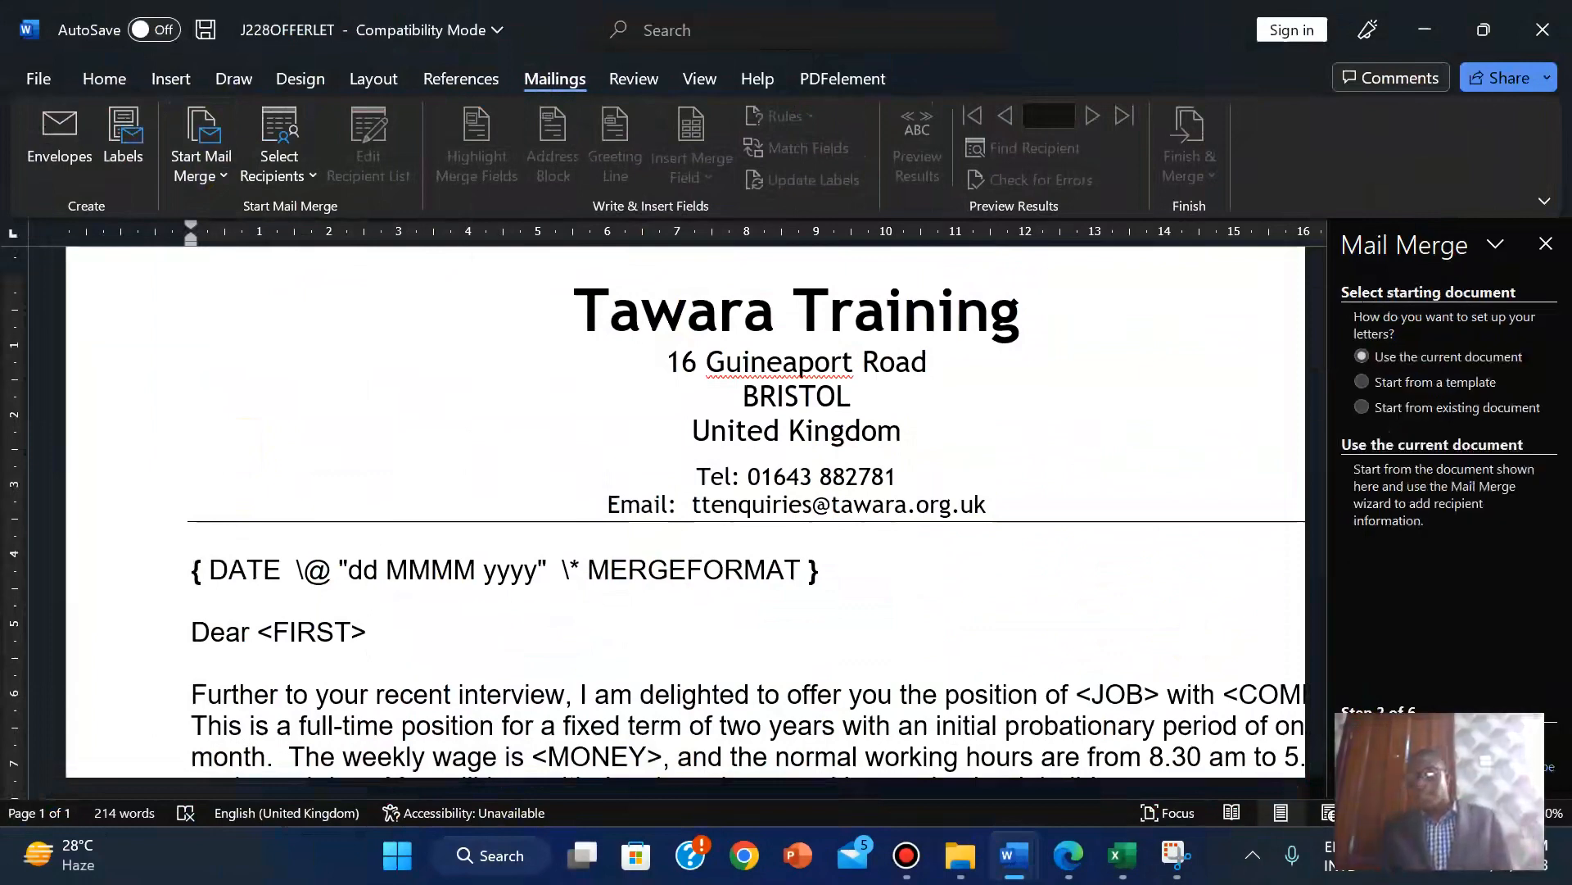
pyautogui.click(1409, 737)
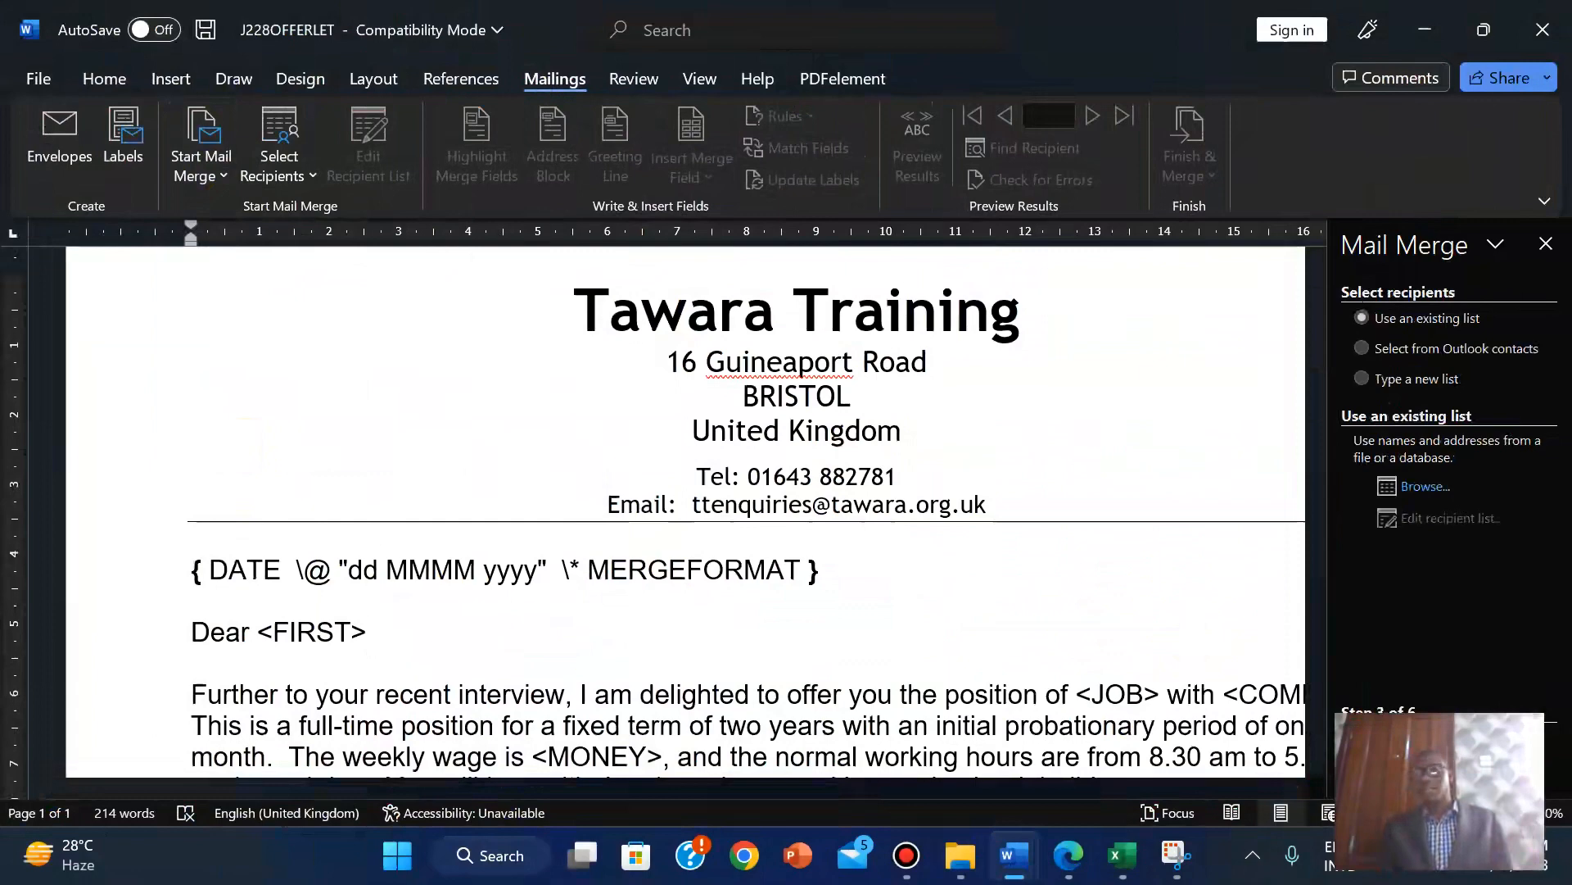
# Browse for a recipient list in 2018 May-June > 0417_s18_sf_22 > Confidential Source Files.
pyautogui.click(1410, 488)
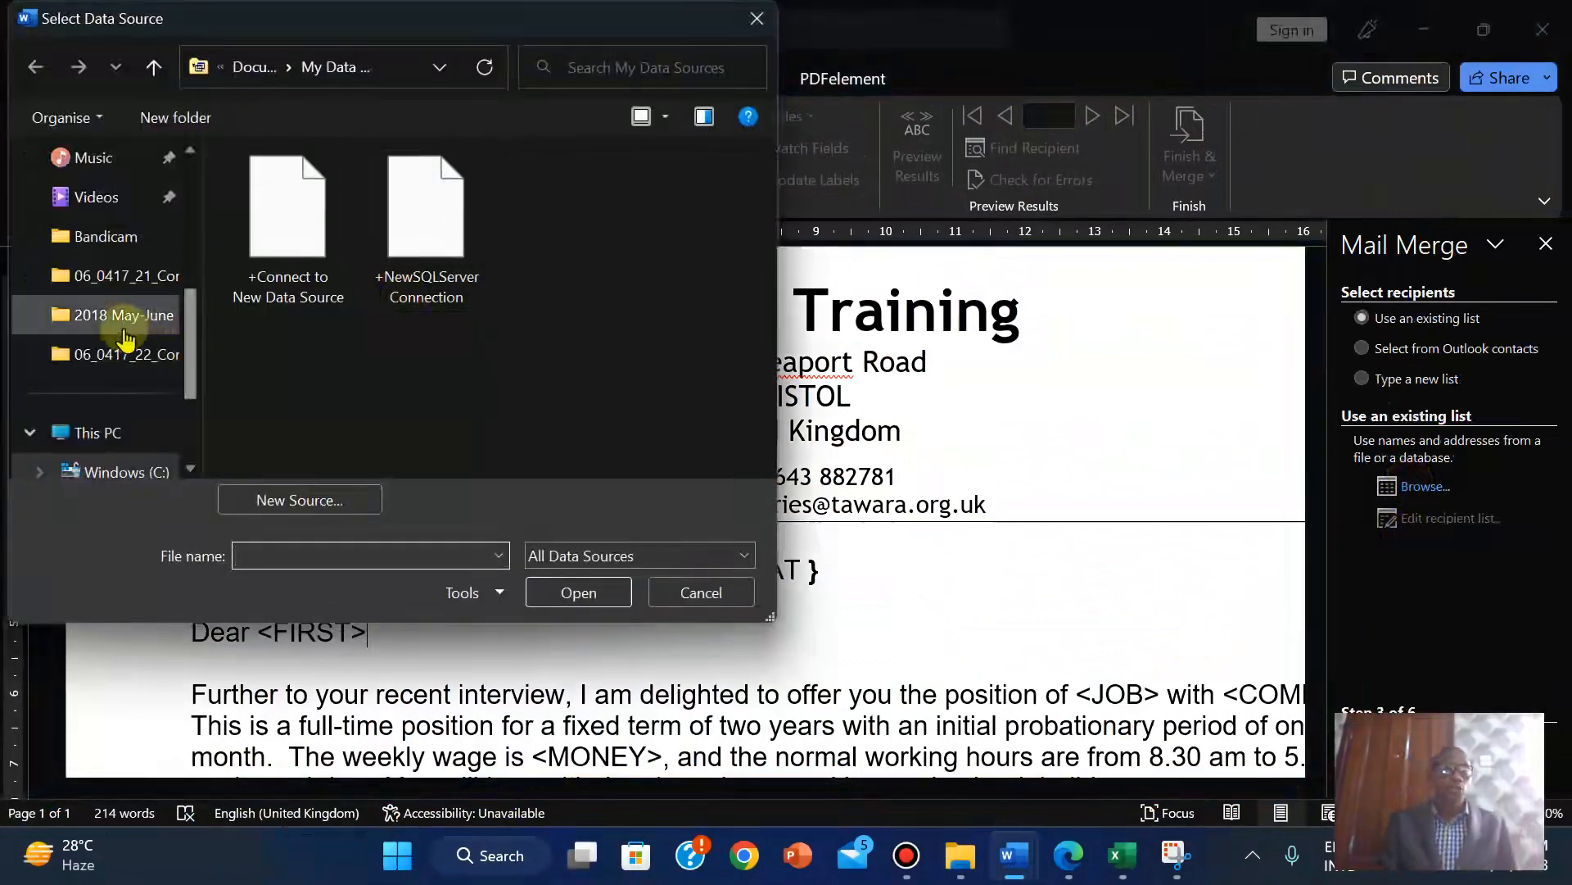
pyautogui.click(248, 65)
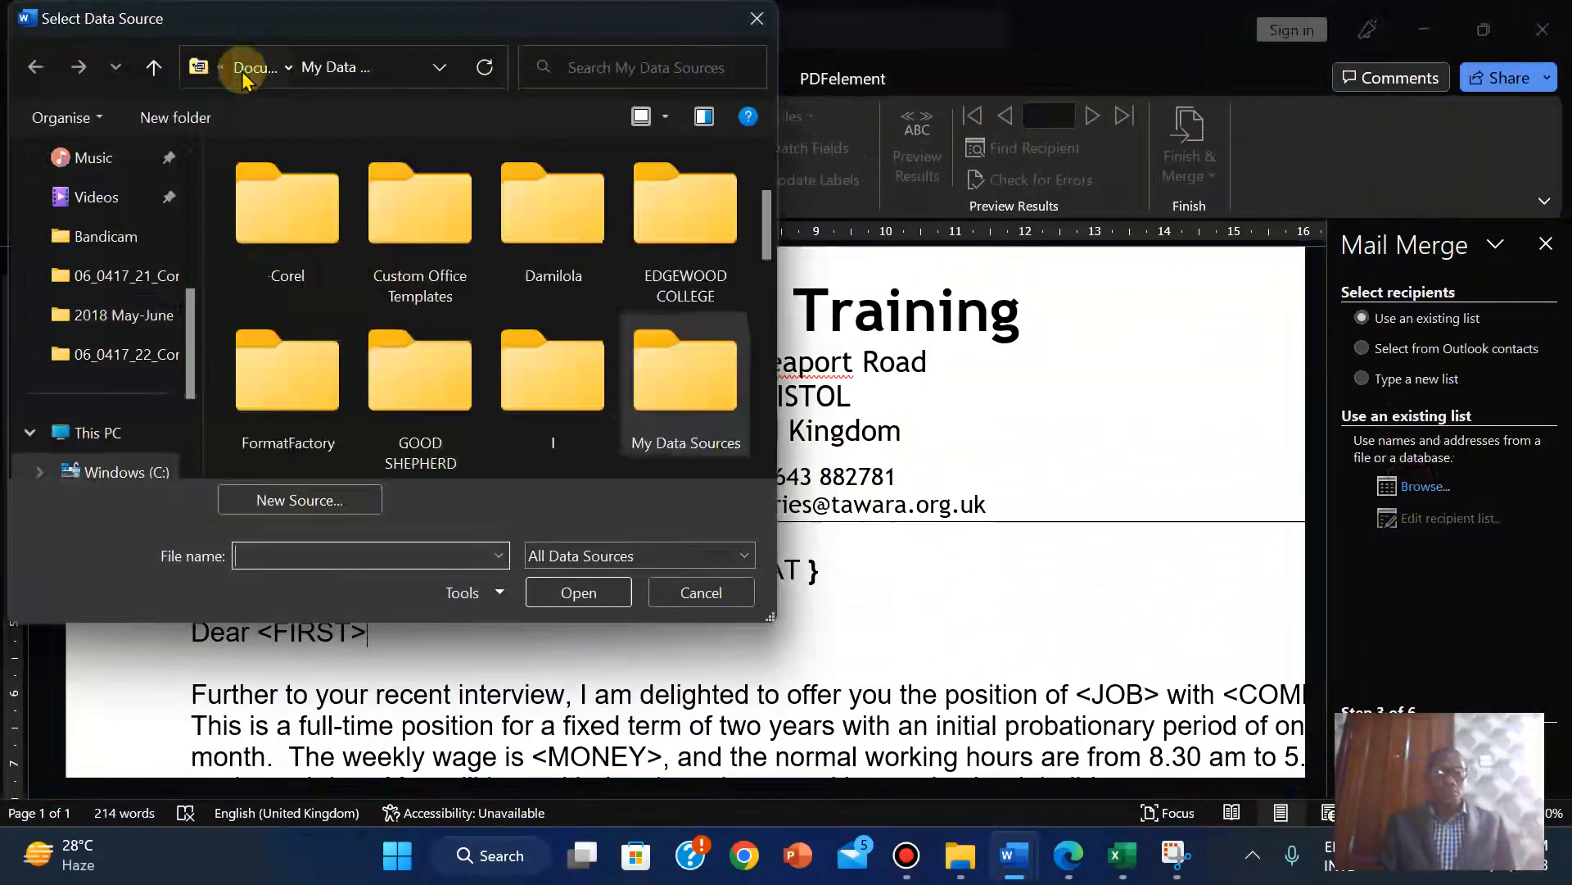
pyautogui.click(112, 319)
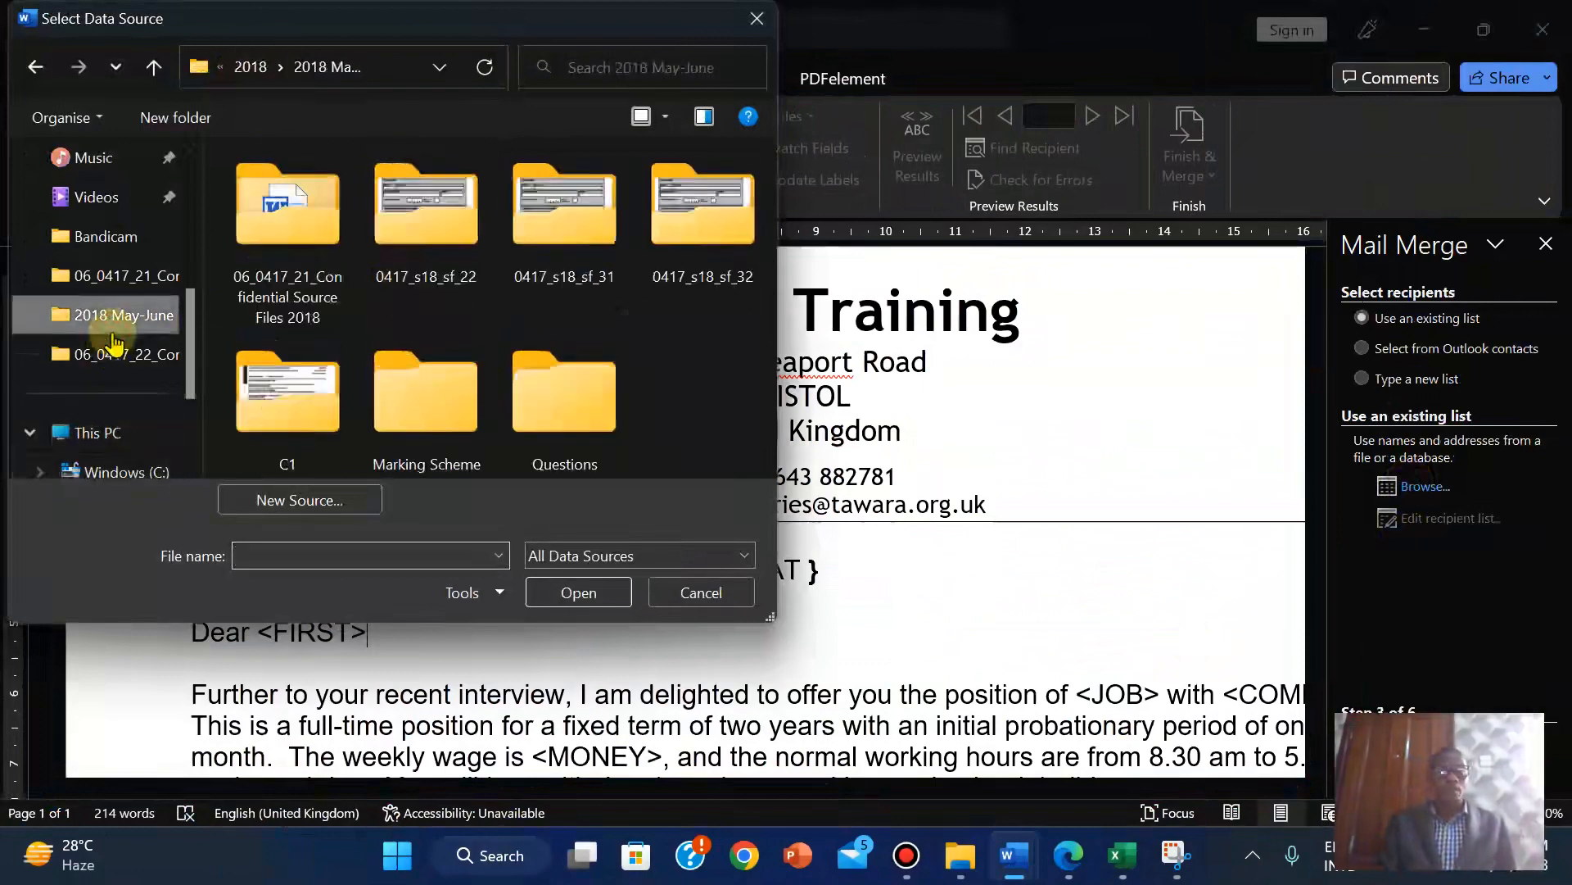
pyautogui.doubleClick(405, 233)
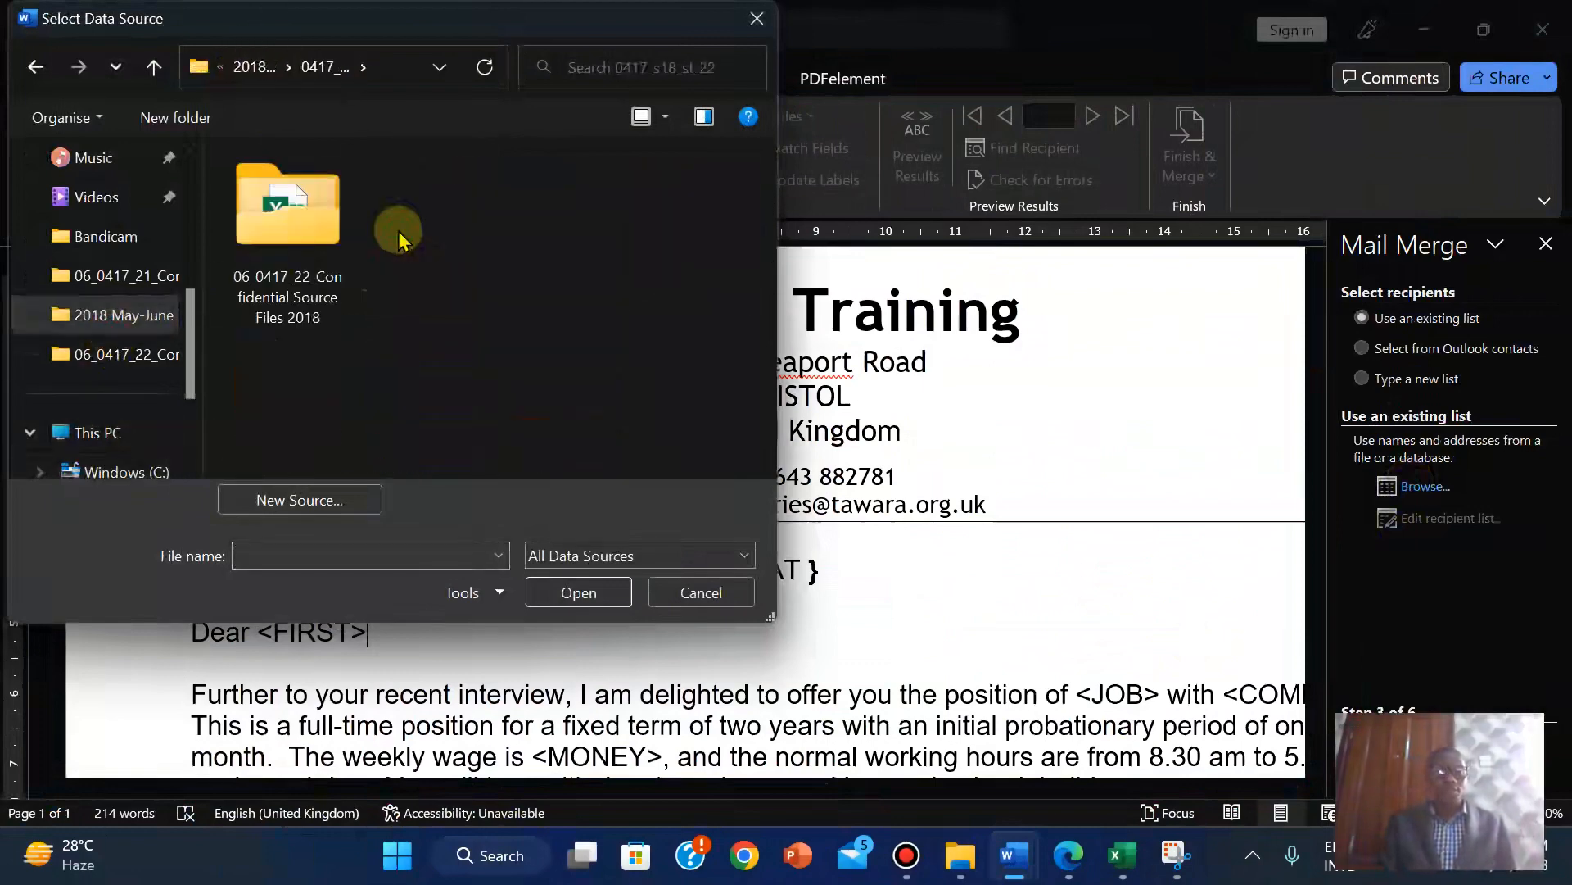
pyautogui.doubleClick(271, 238)
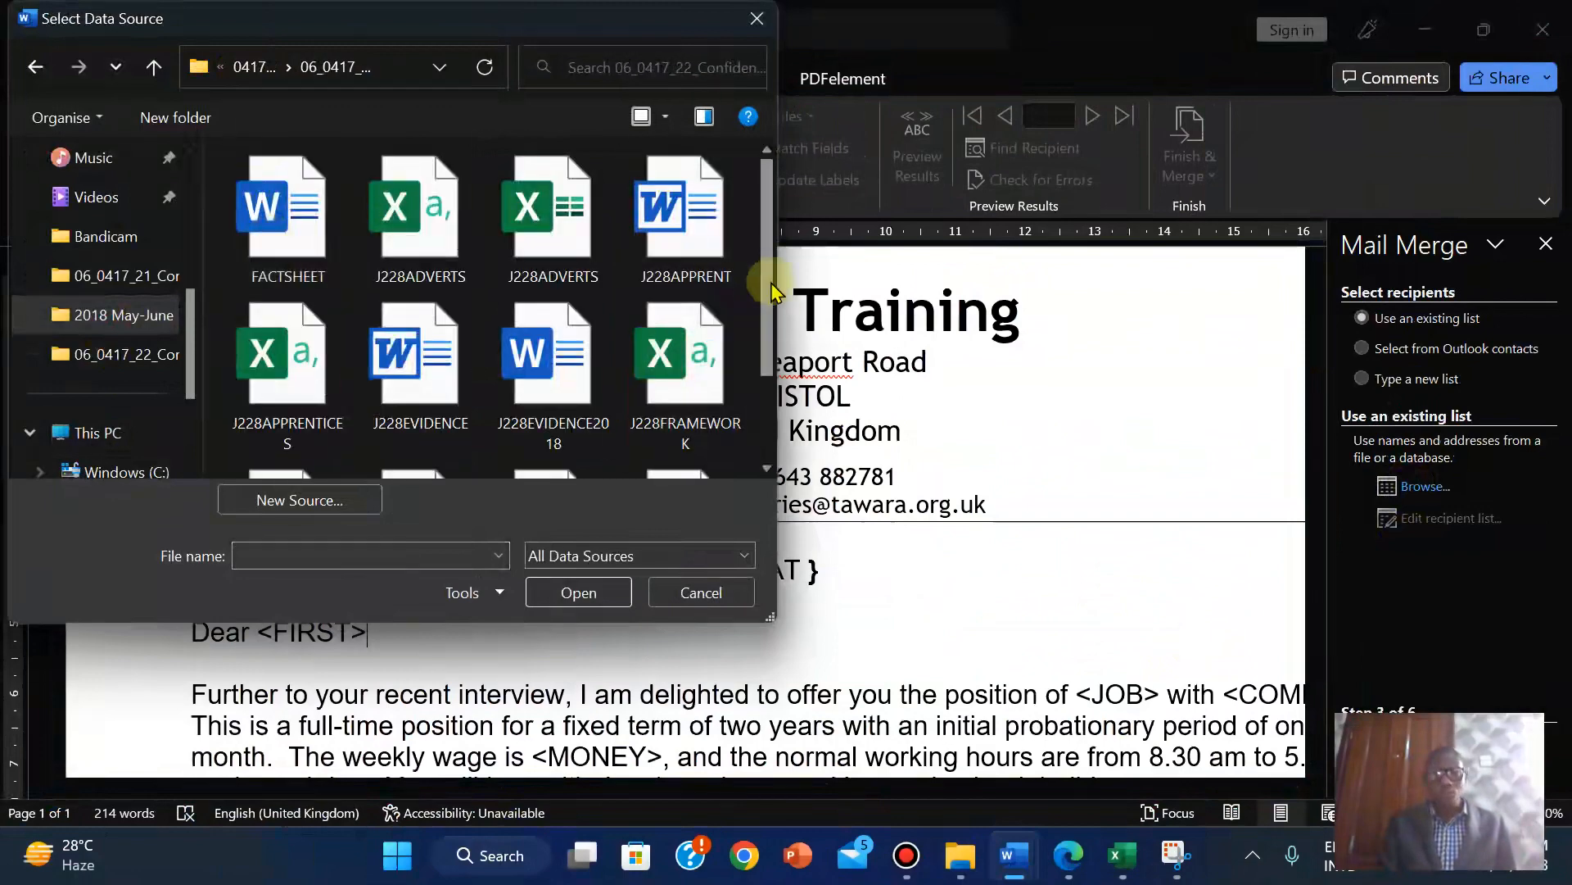
pyautogui.click(769, 434)
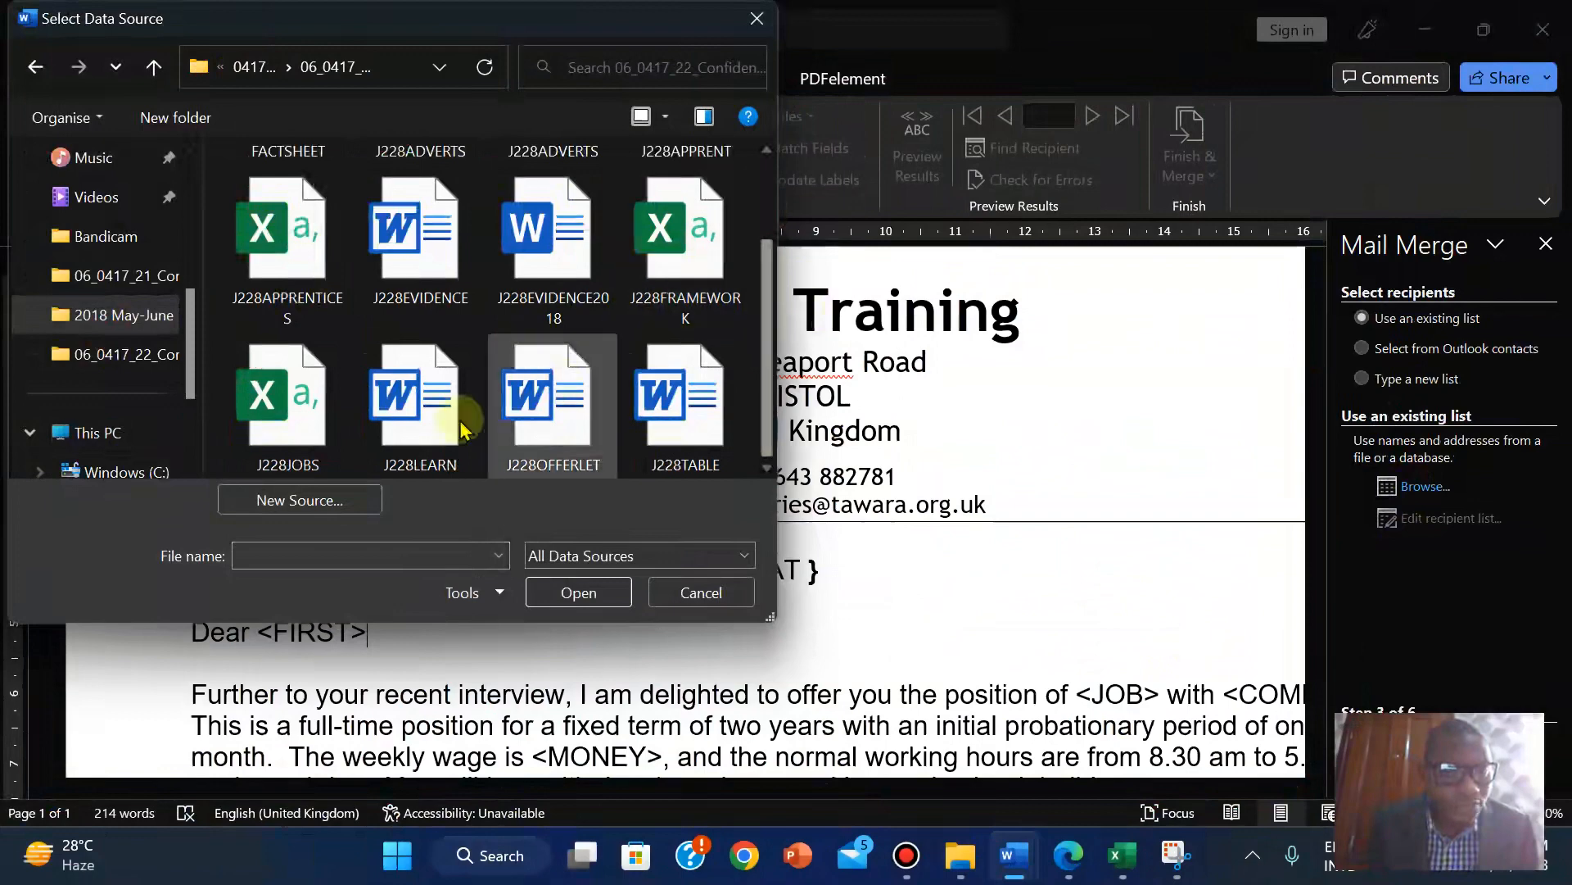
pyautogui.click(768, 211)
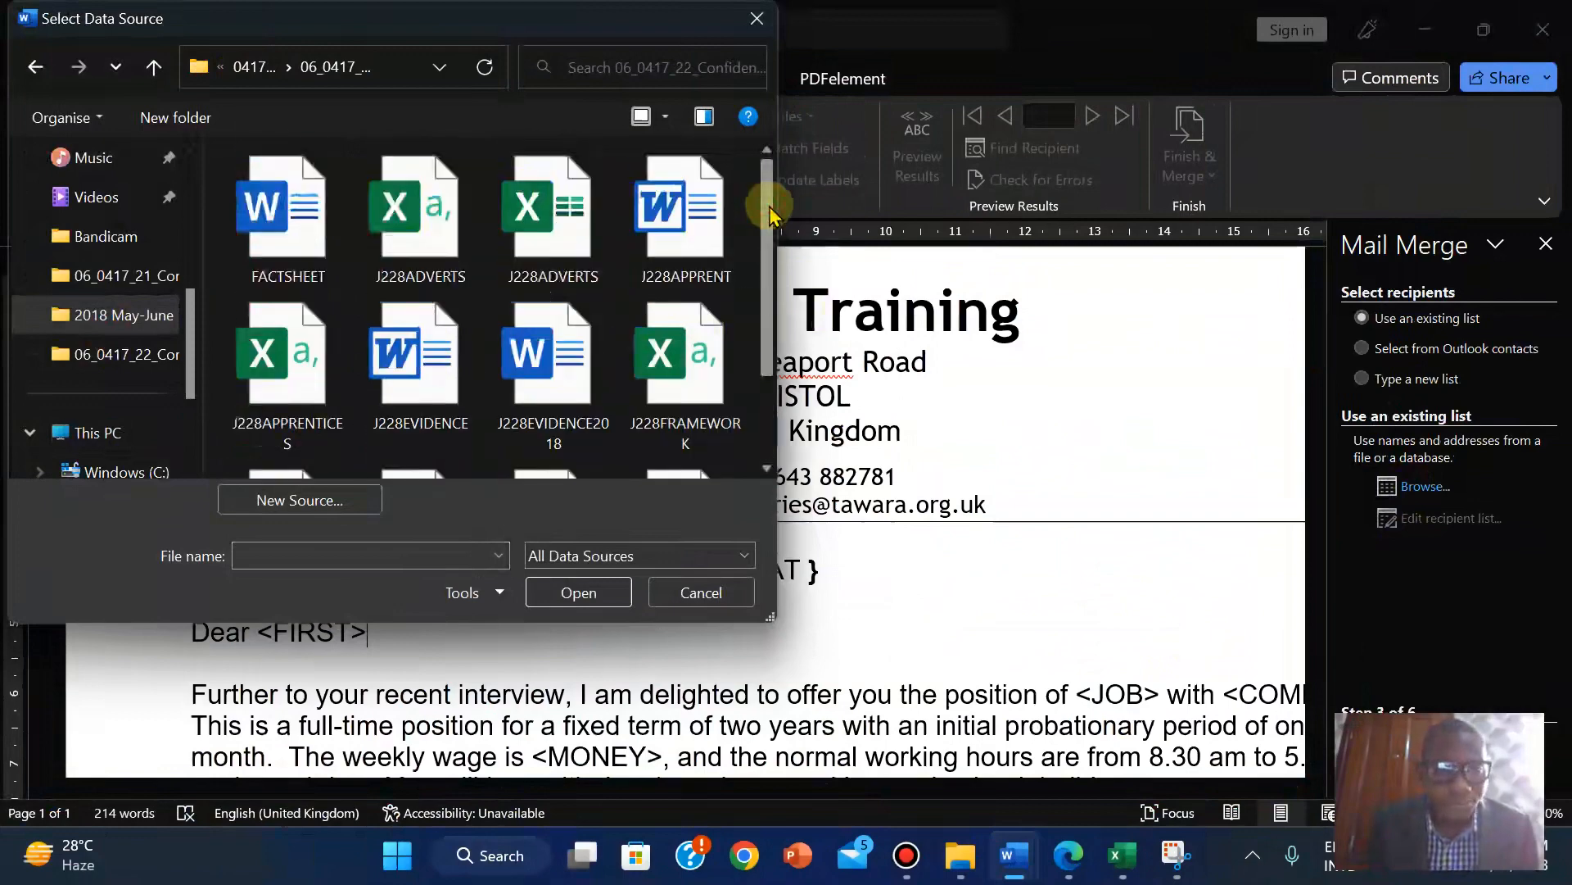
pyautogui.click(1069, 855)
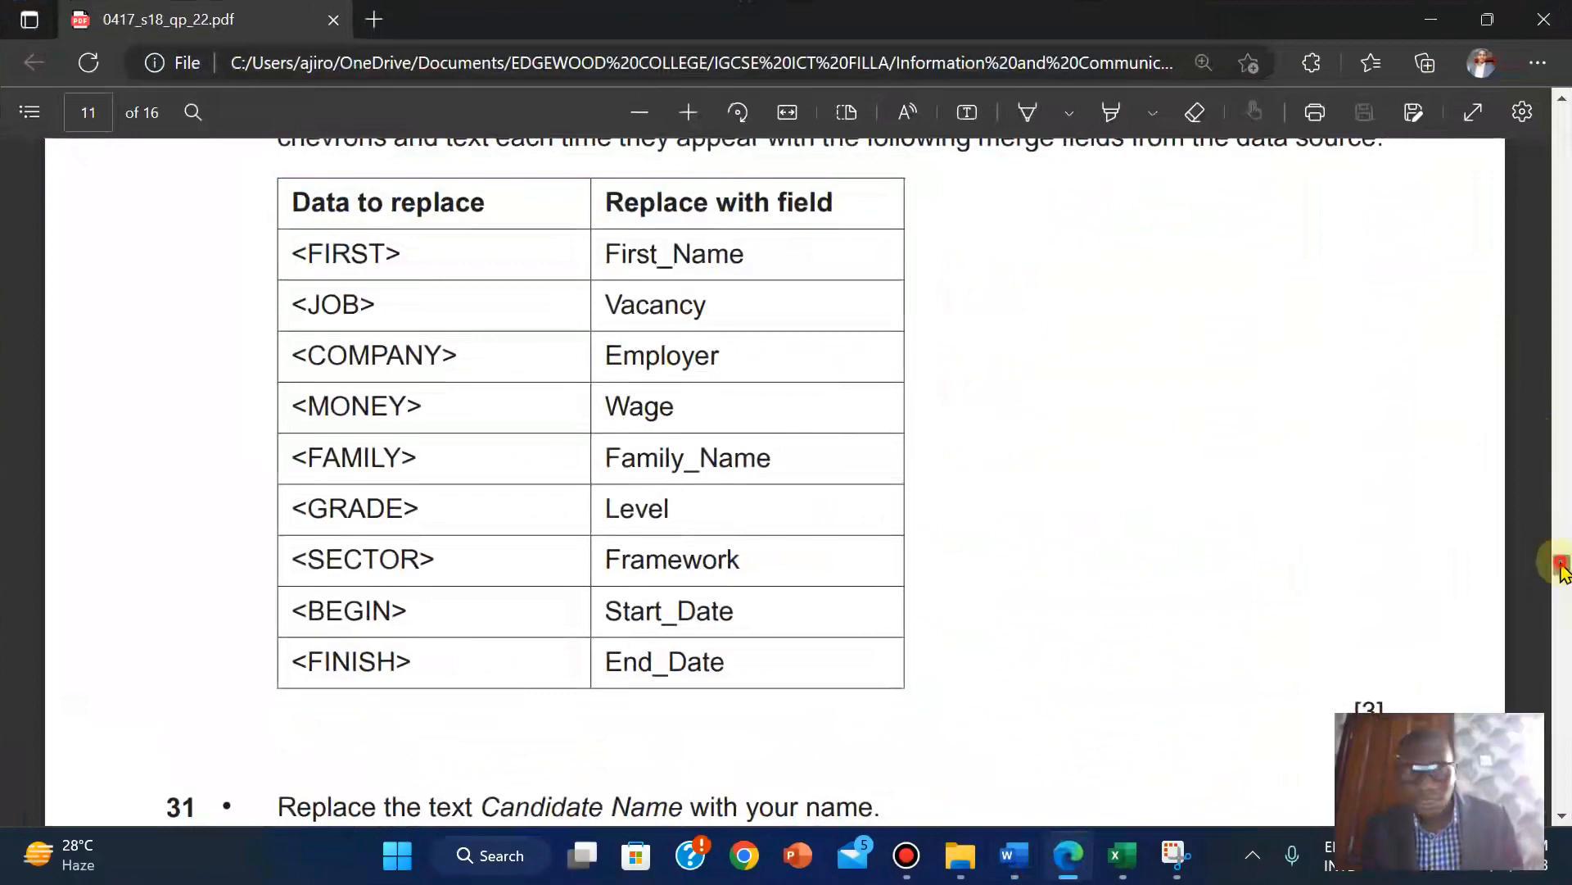
# Check the exam paper's merge-field table, then return to the Select Data Source dialog.
pyautogui.moveTo(1561, 563)
pyautogui.mouseDown()
pyautogui.moveTo(1562, 544)
pyautogui.moveTo(1562, 566)
pyautogui.mouseUp()
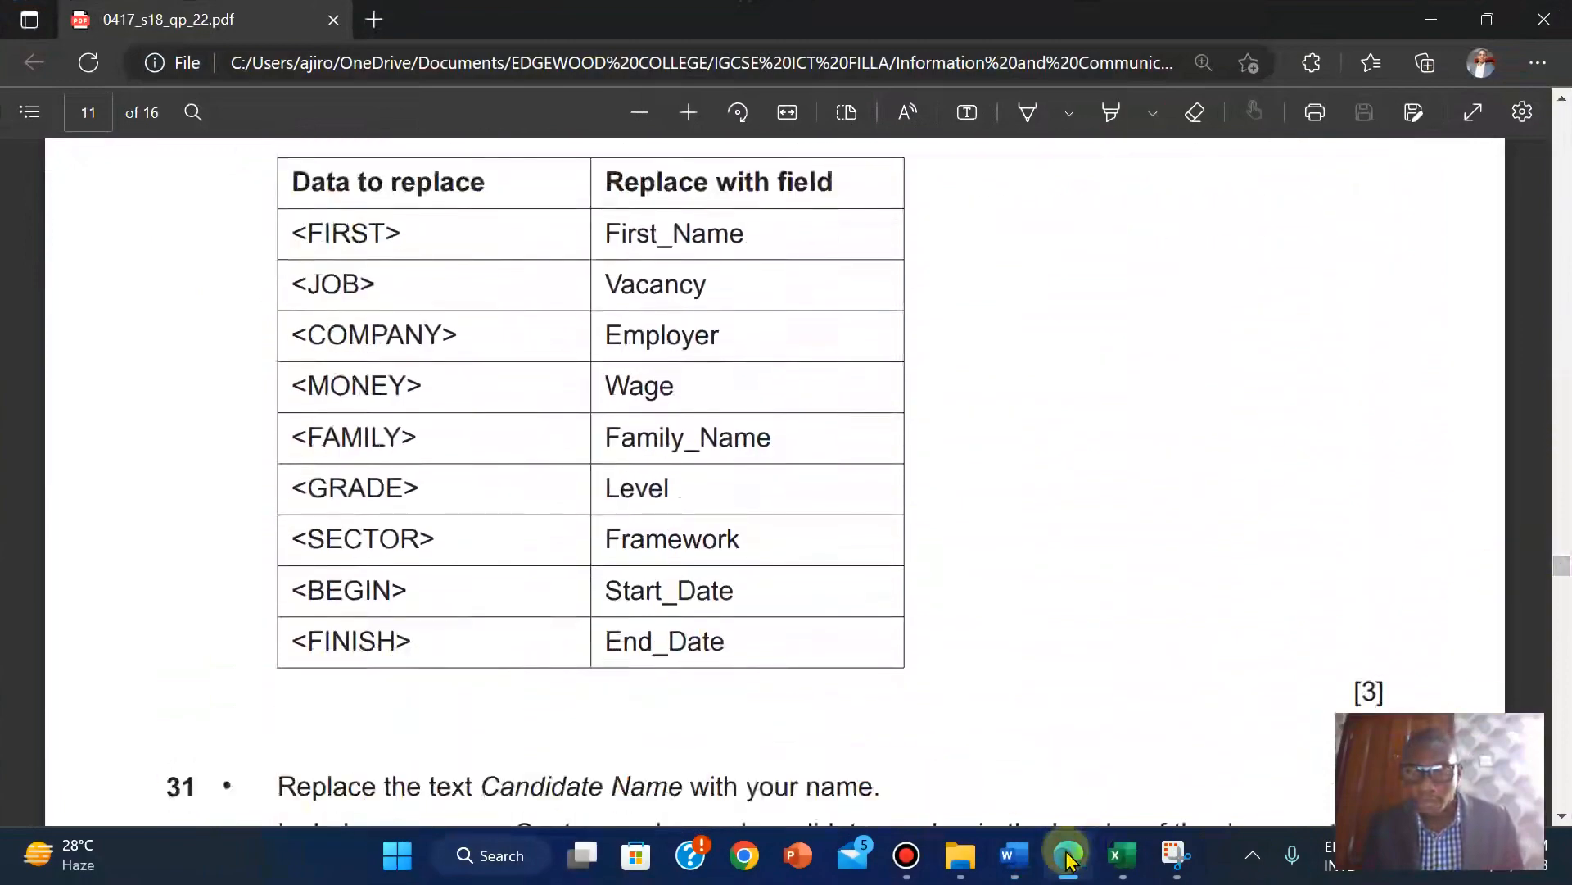
pyautogui.click(1112, 724)
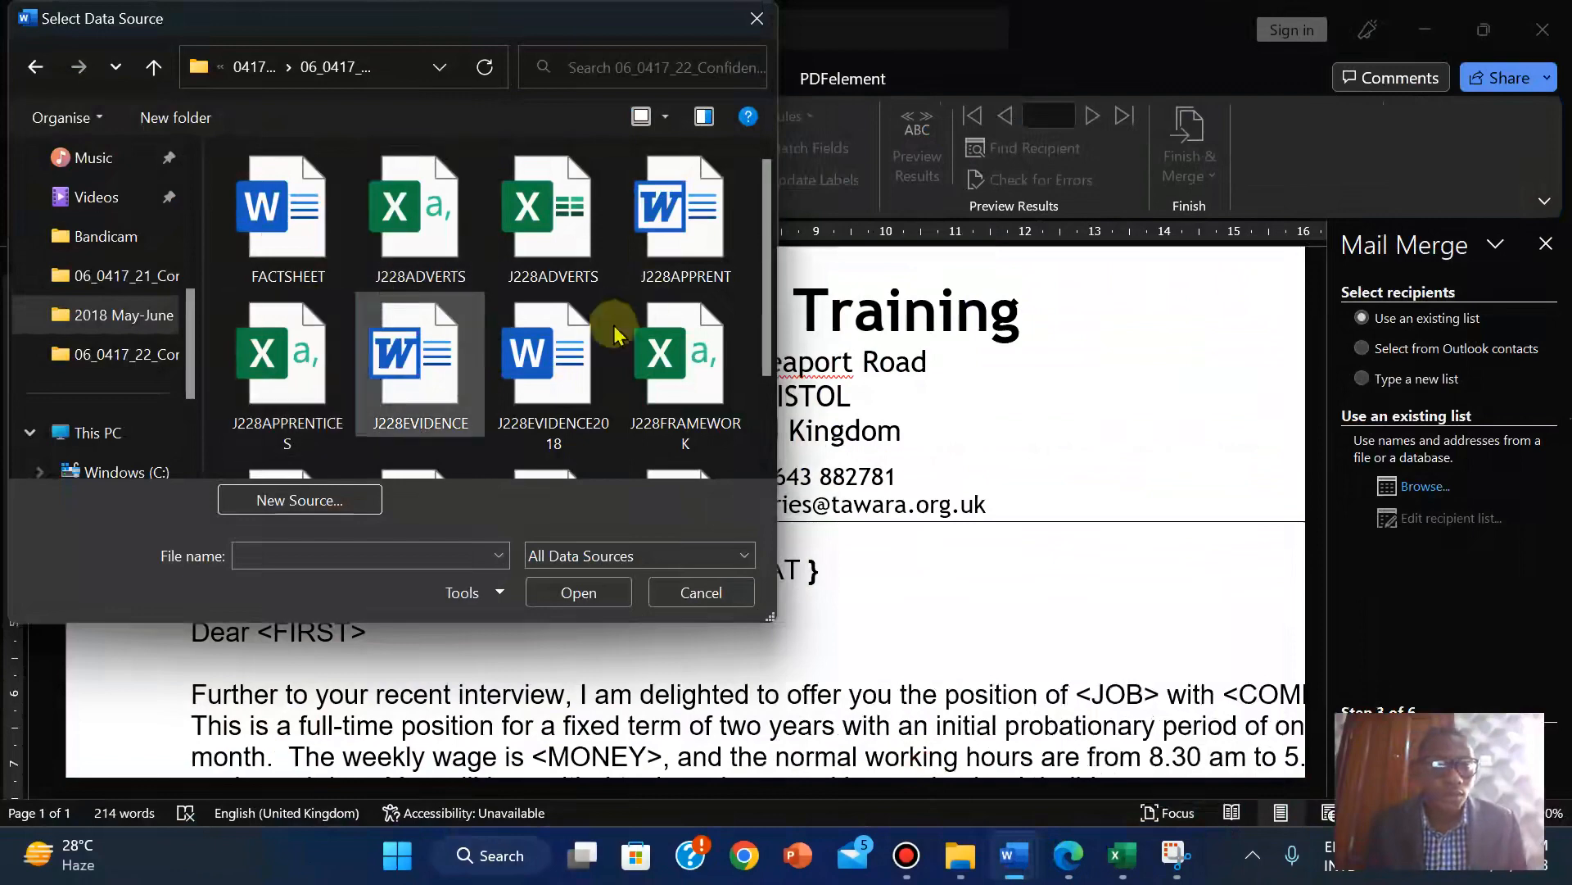
# Try J228JOBS as the data source, cancelling the File In Use prompt and dismissing the error.
pyautogui.moveTo(767, 244); pyautogui.dragTo(764, 398)
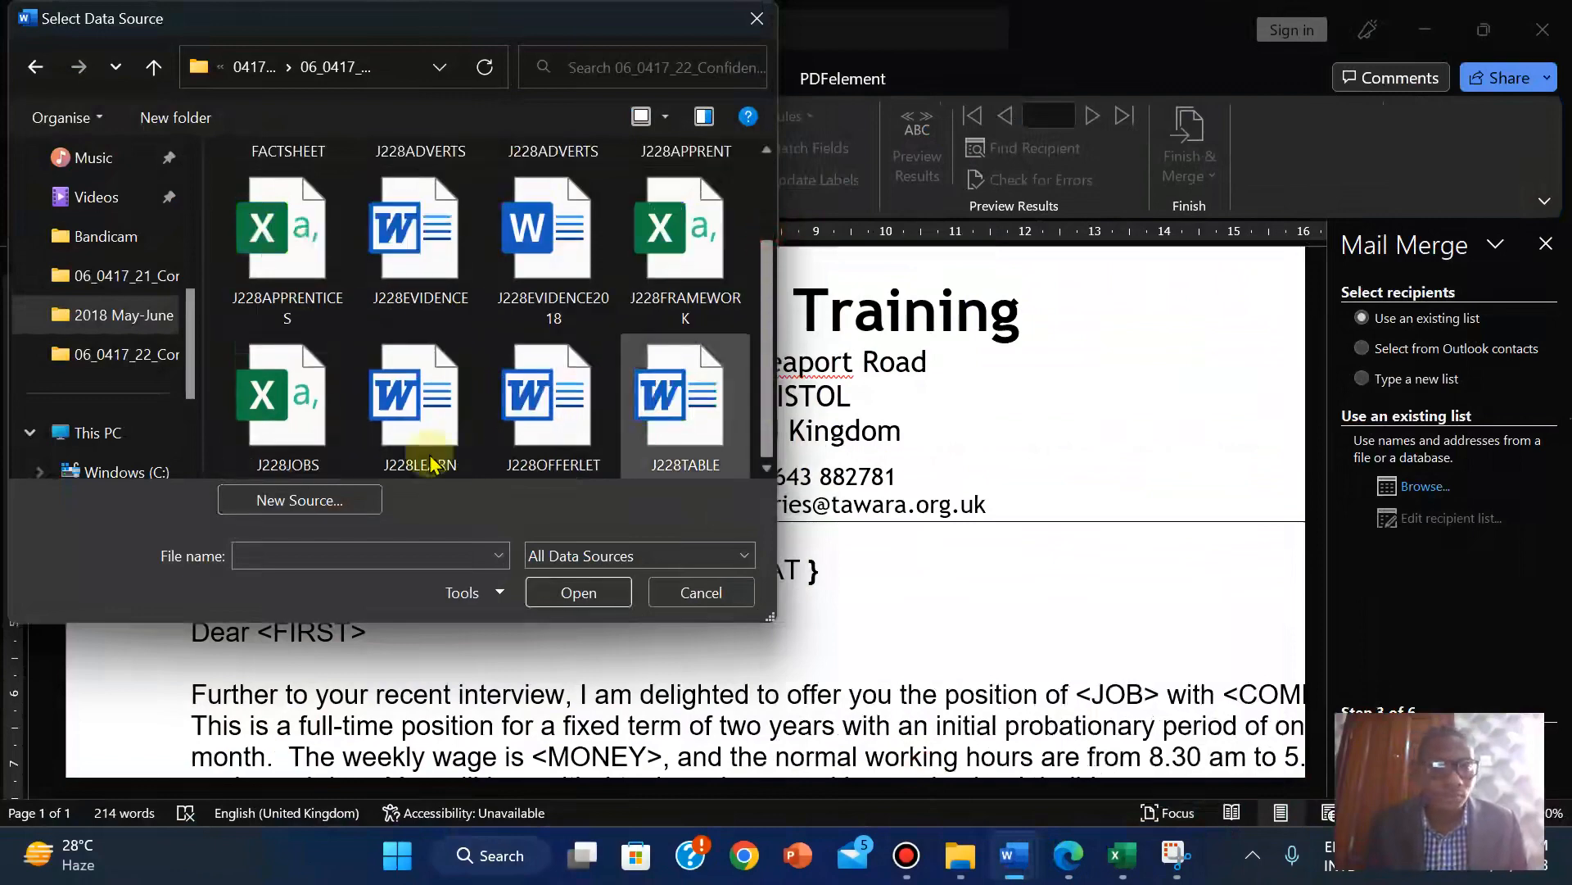
pyautogui.click(292, 446)
pyautogui.click(564, 589)
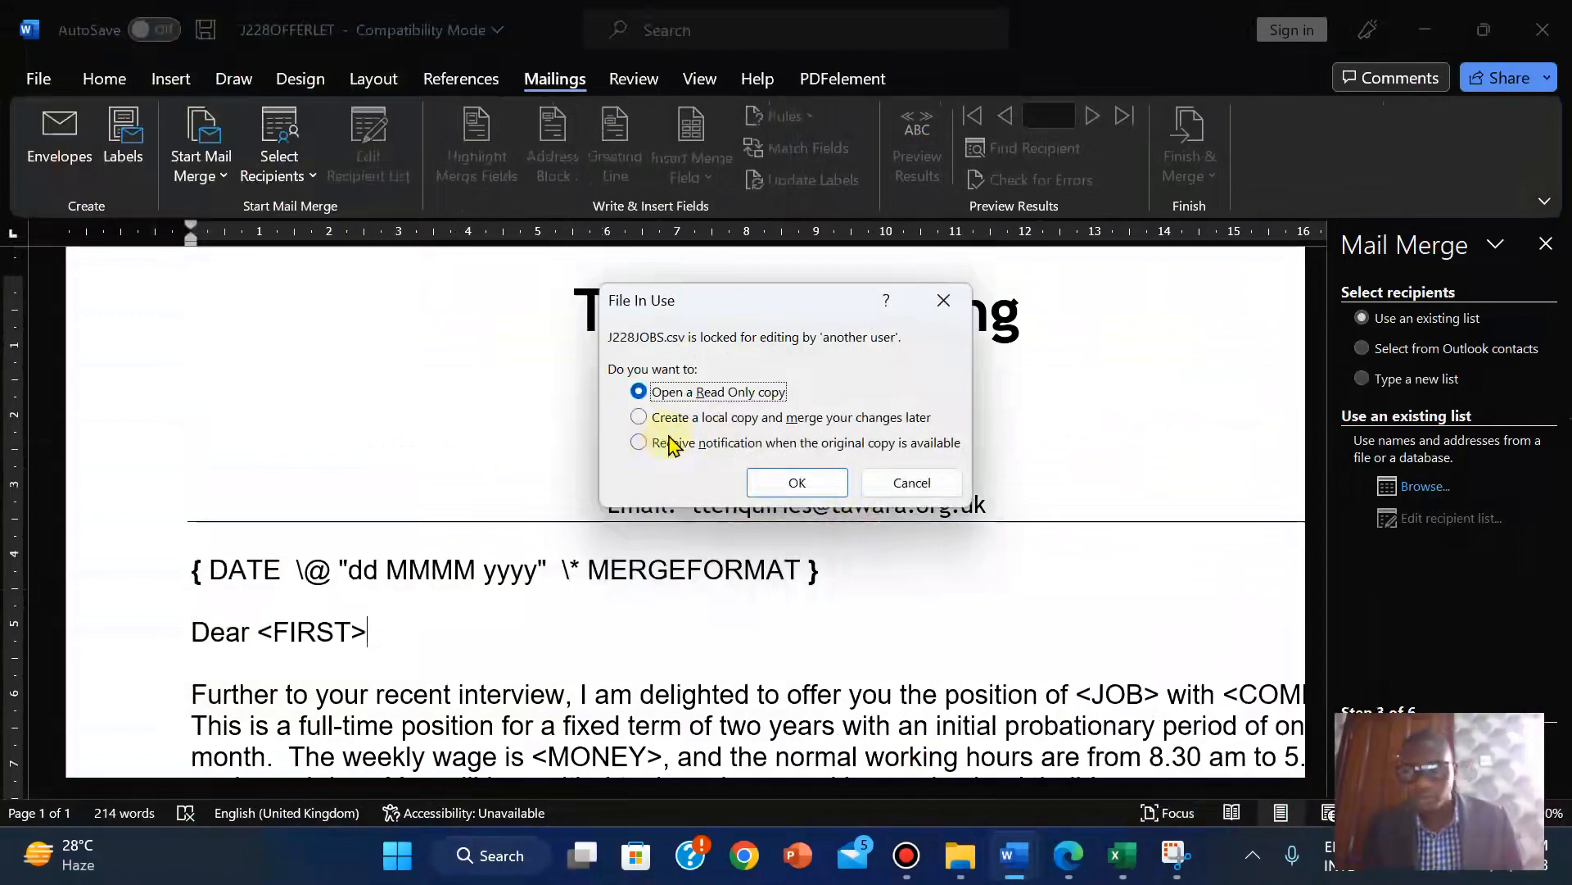
pyautogui.moveTo(1015, 855)
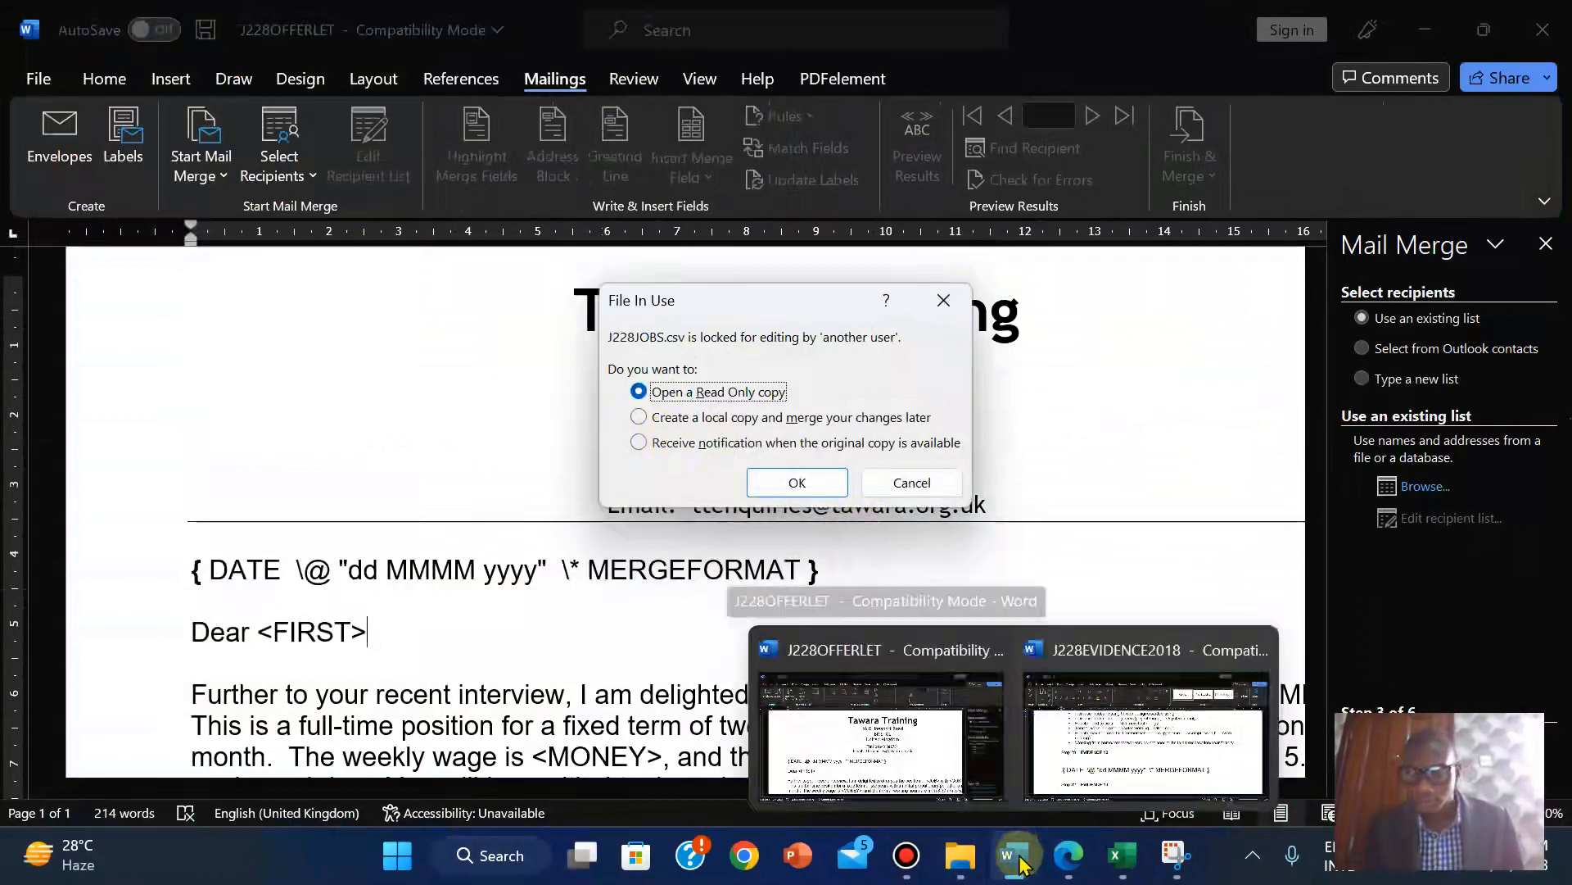
pyautogui.click(1147, 702)
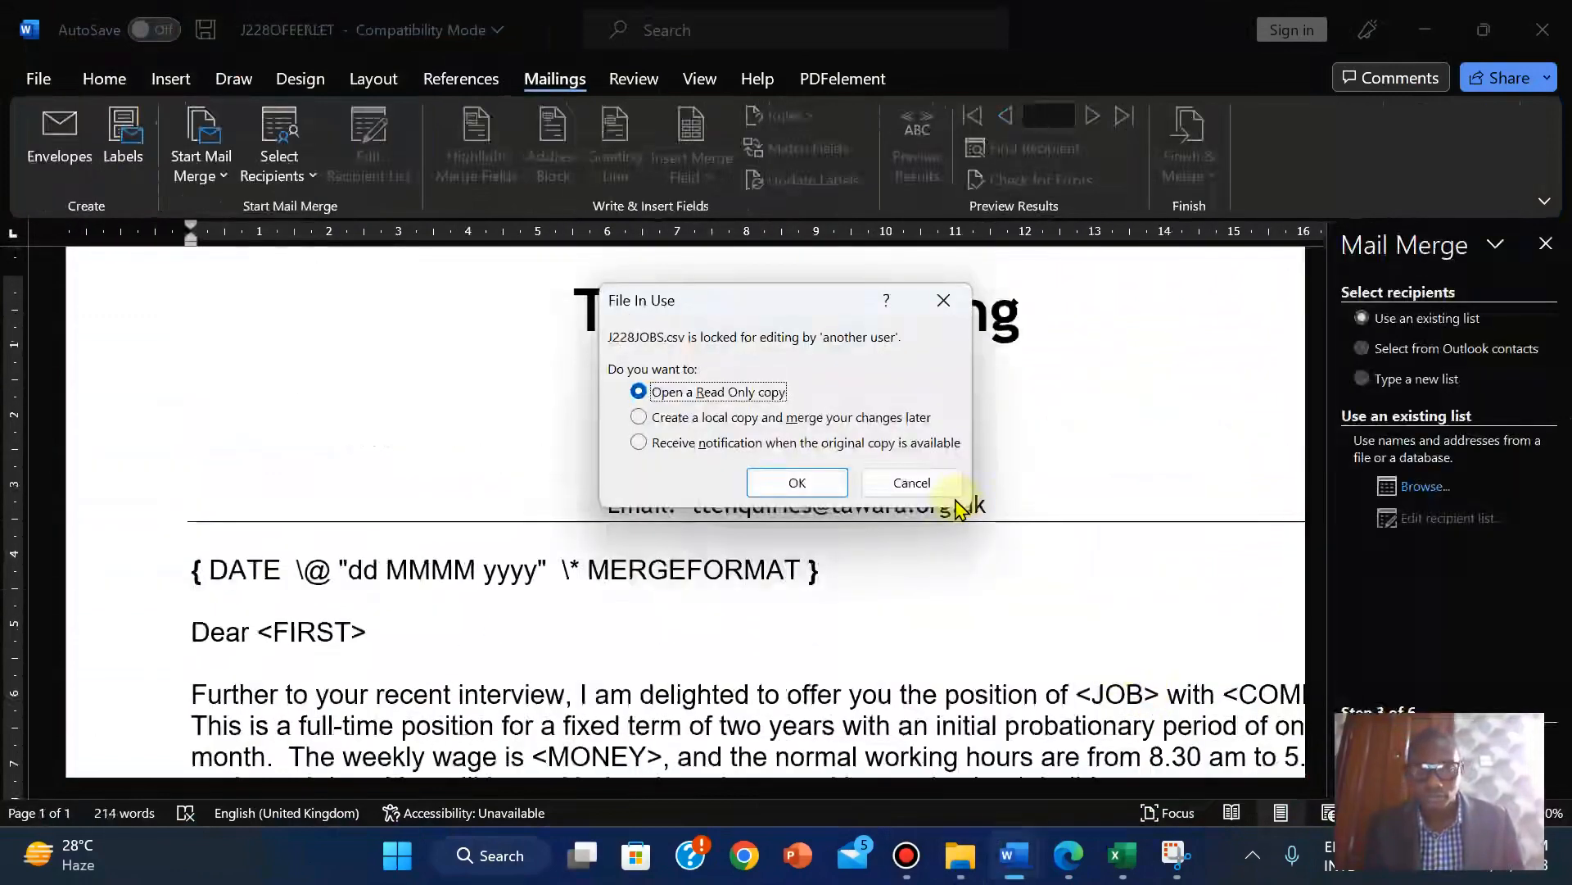
pyautogui.click(931, 492)
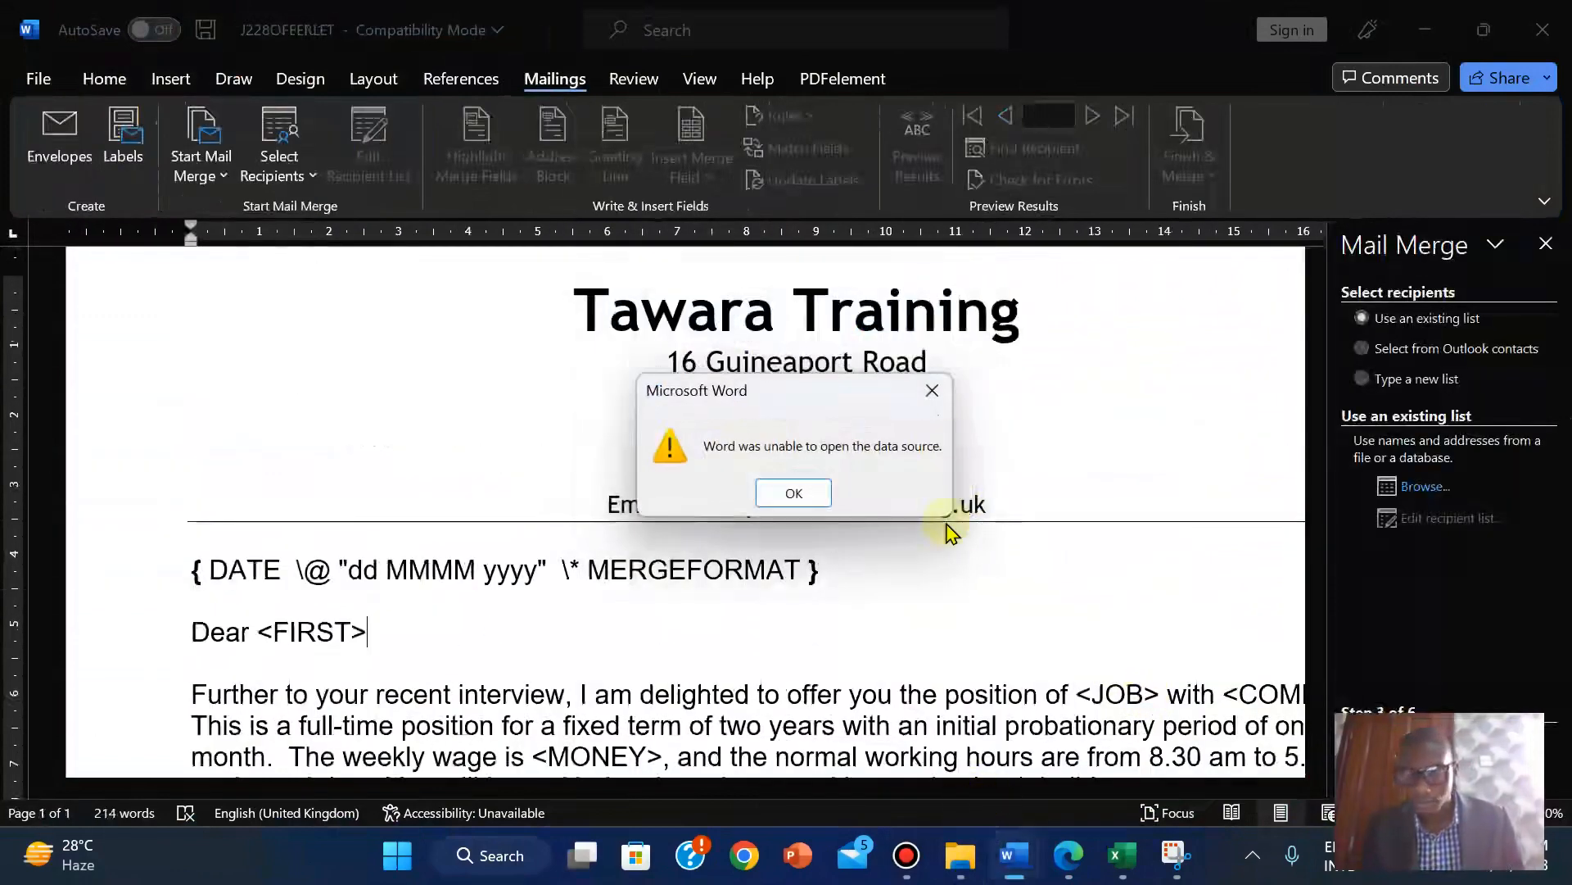
pyautogui.click(807, 496)
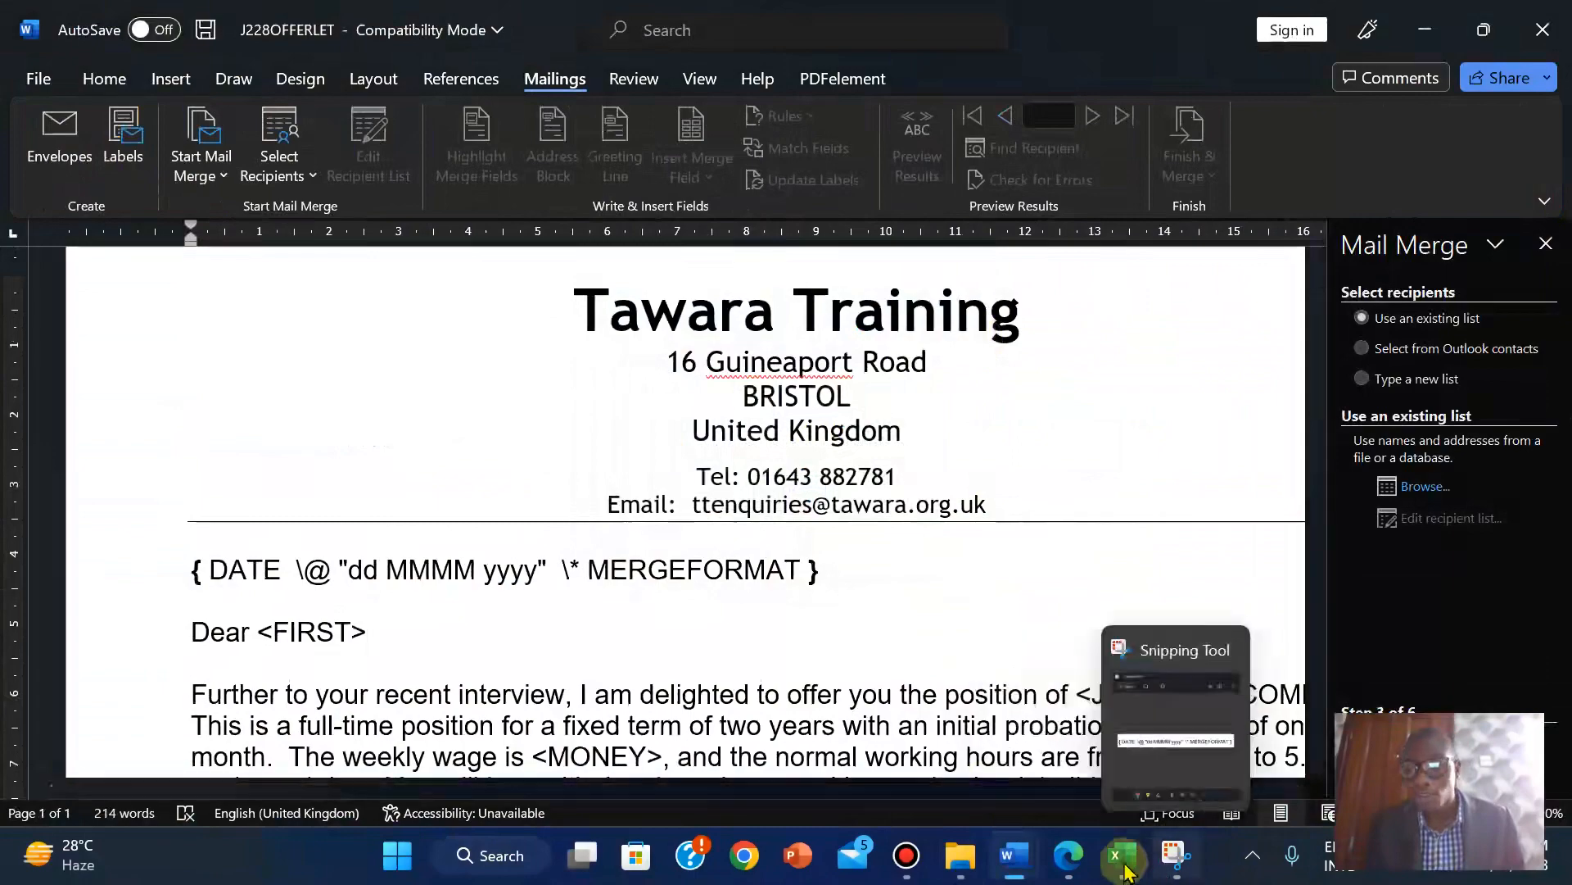
# Close the locked J228JOBS spreadsheet in Excel without saving.
pyautogui.click(1120, 866)
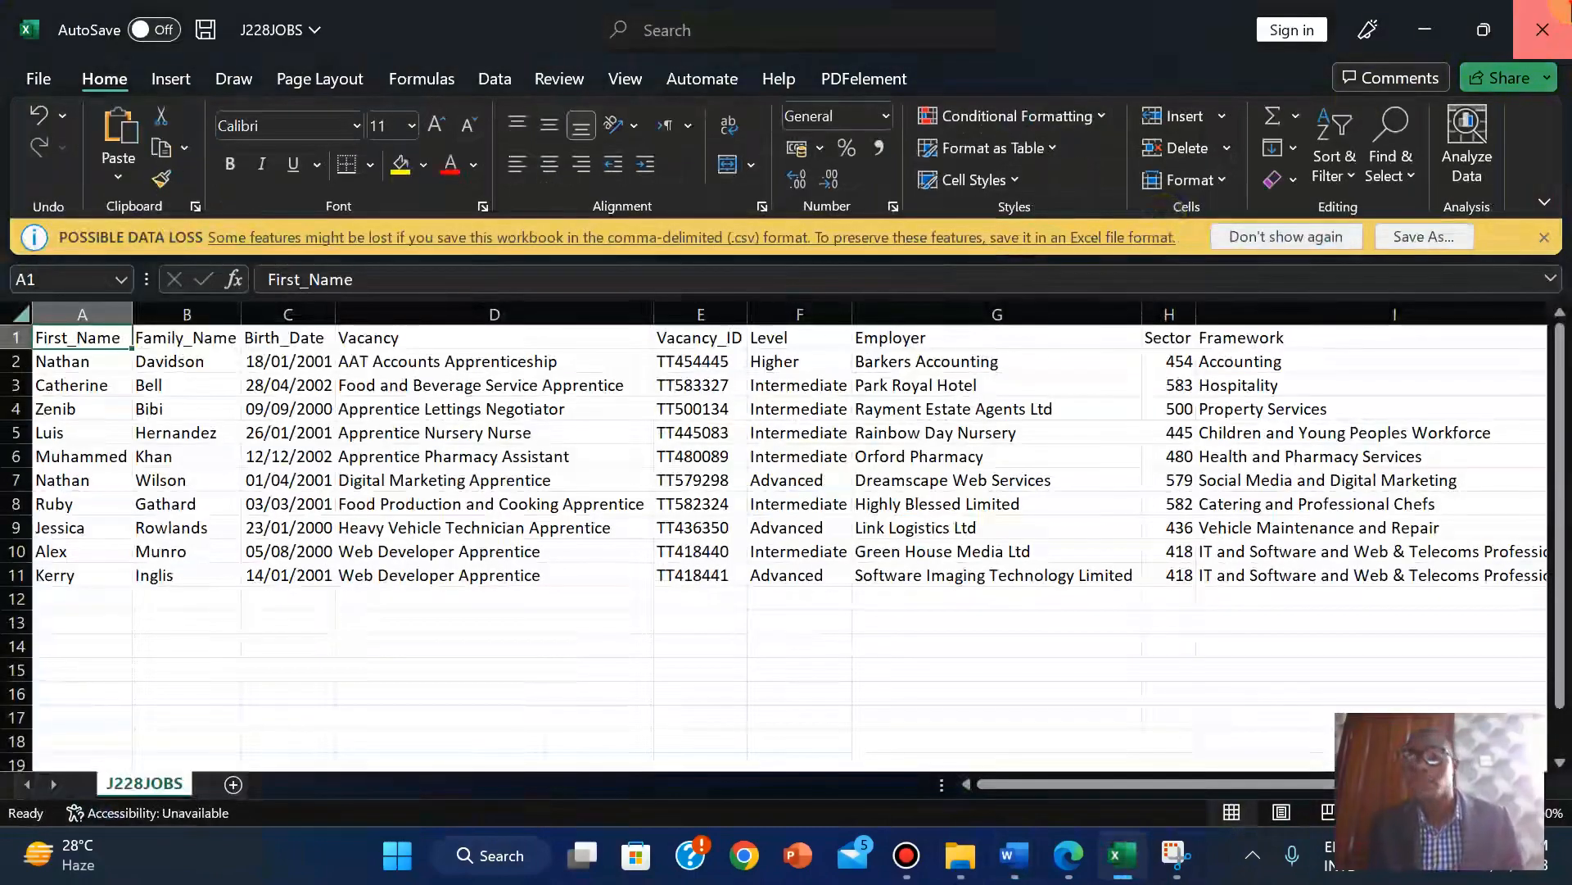
pyautogui.click(1552, 18)
pyautogui.click(794, 455)
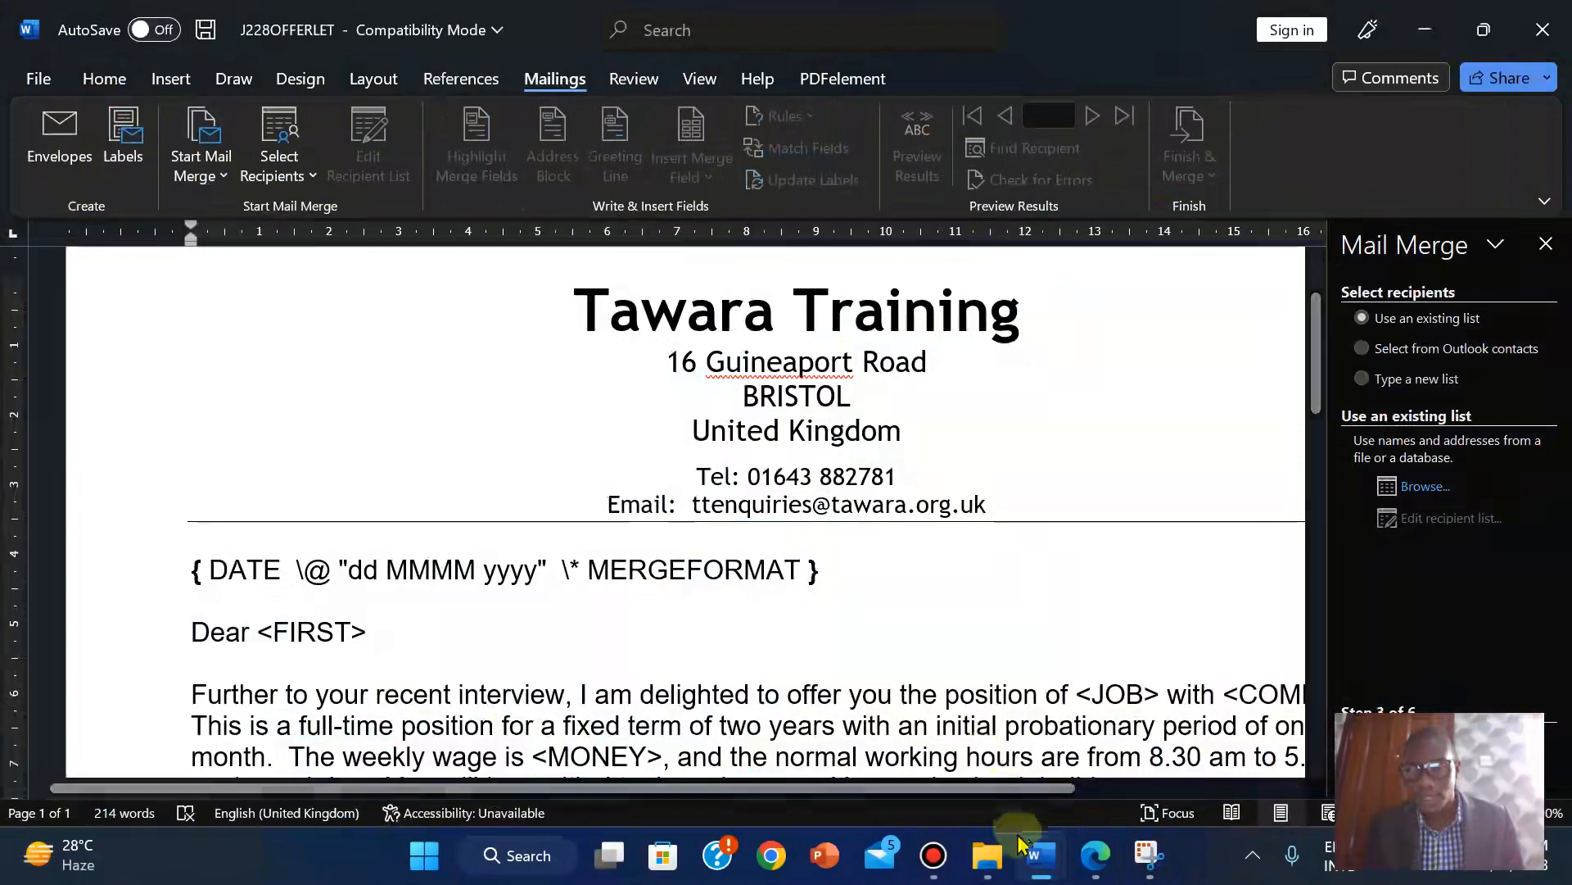
pyautogui.moveTo(1058, 861)
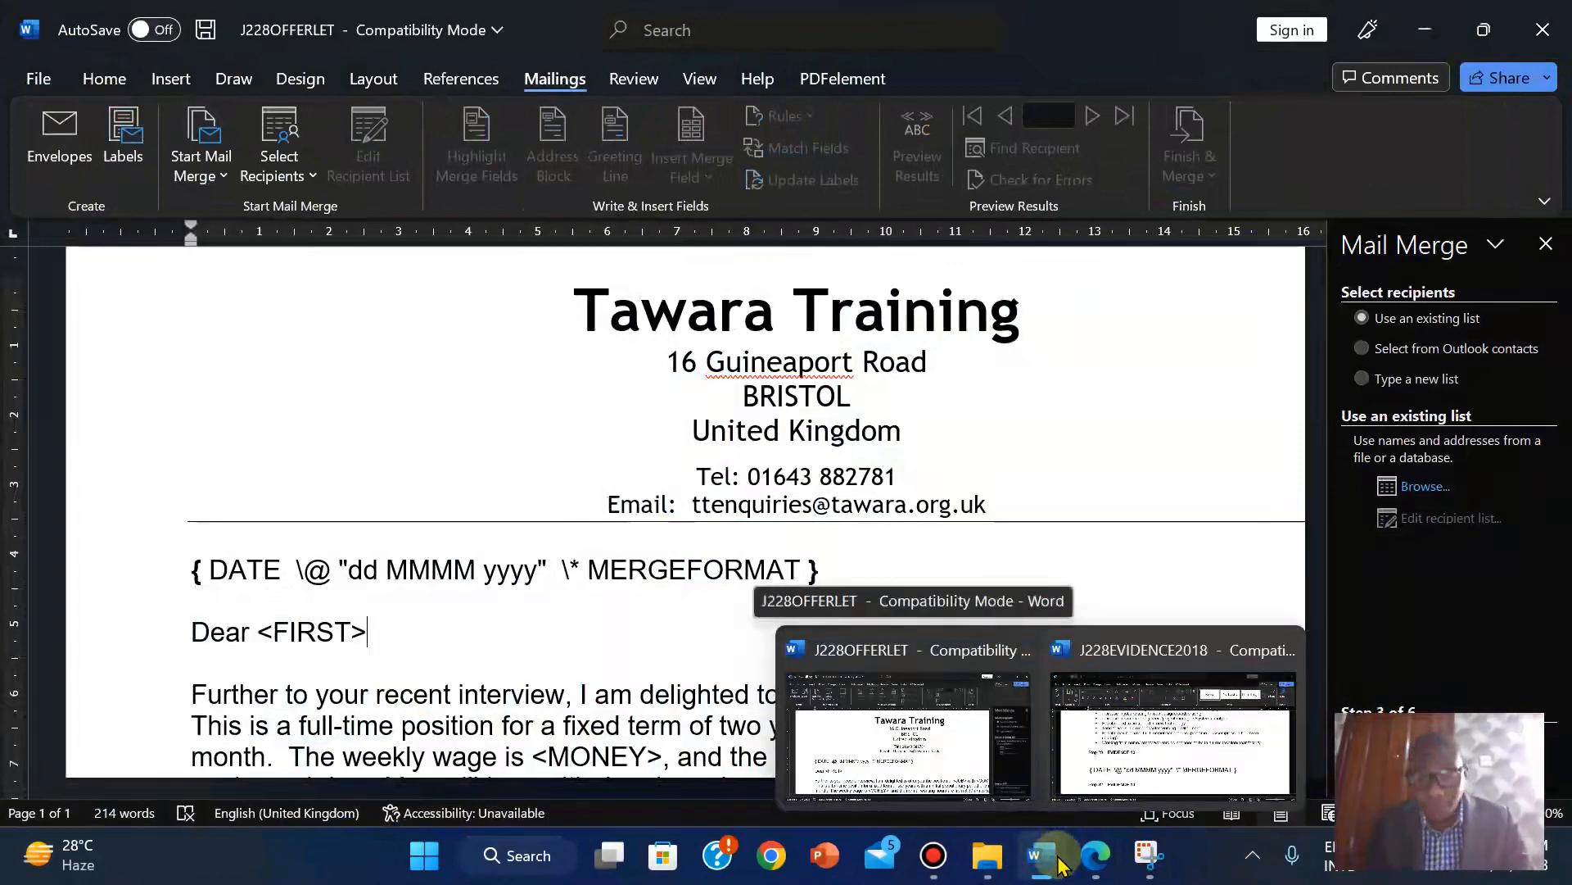
# Select J228JOBS from the Confidential Source Files folder as the recipient list.
pyautogui.click(905, 726)
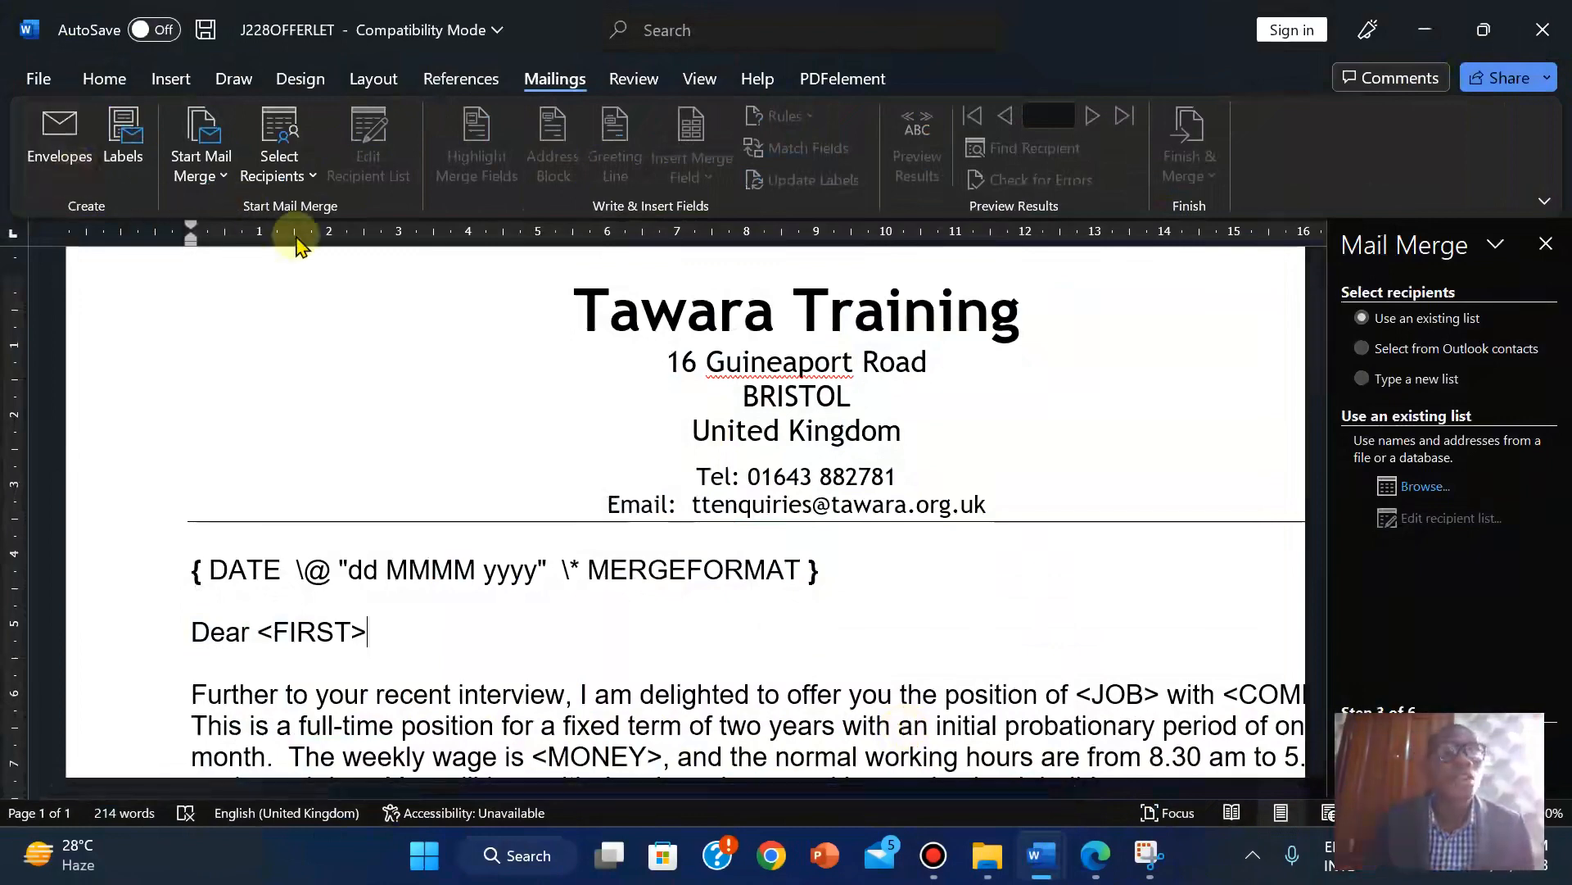
pyautogui.click(196, 168)
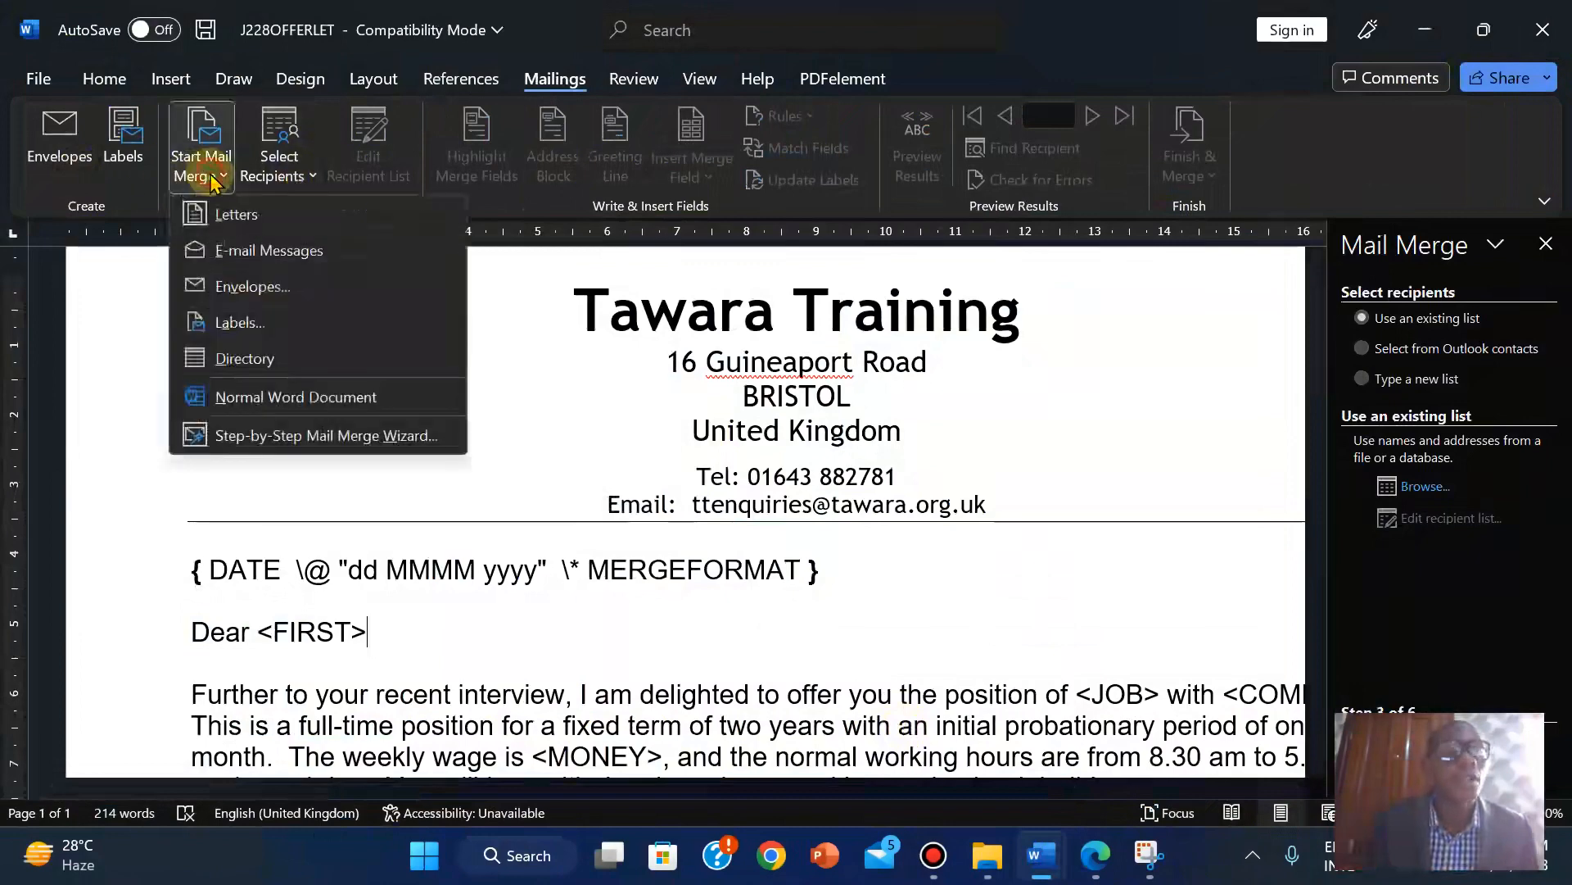
pyautogui.click(1413, 680)
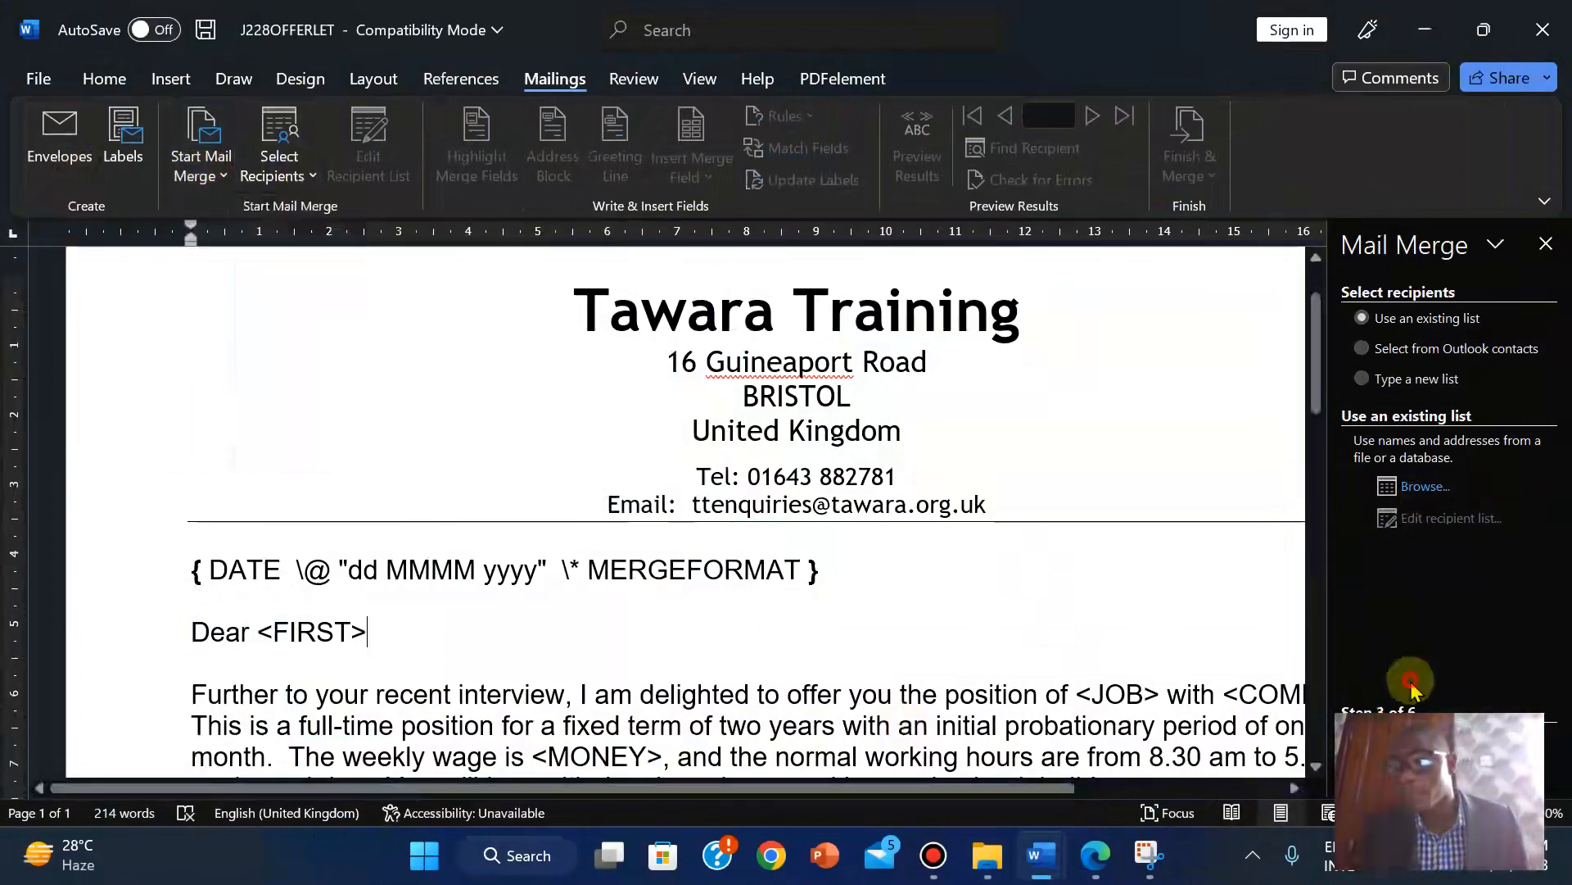
pyautogui.click(1417, 489)
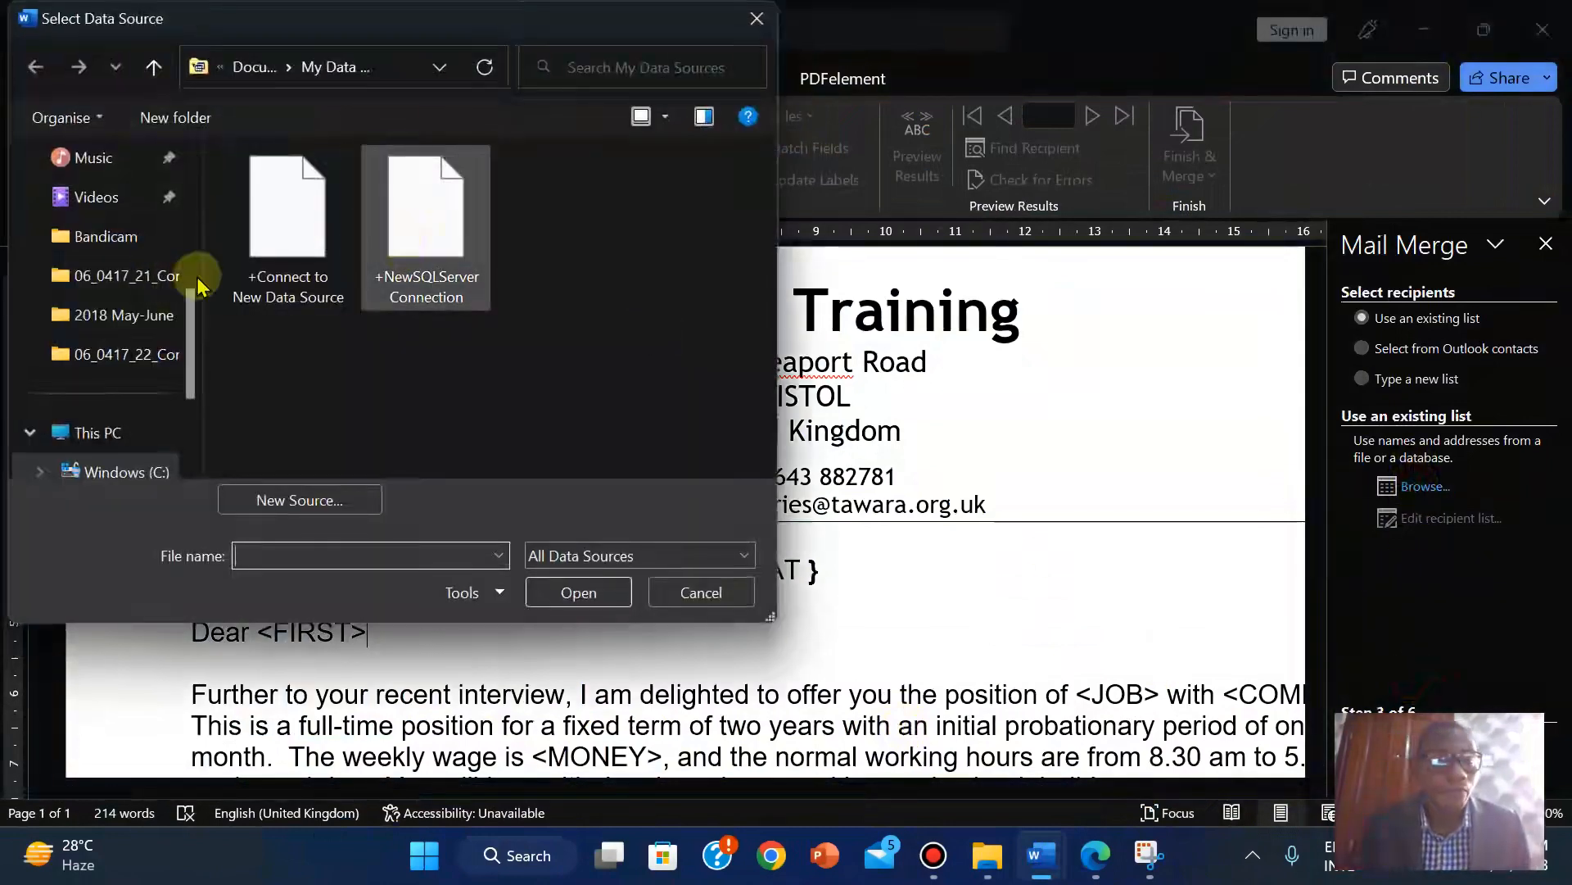
pyautogui.click(134, 312)
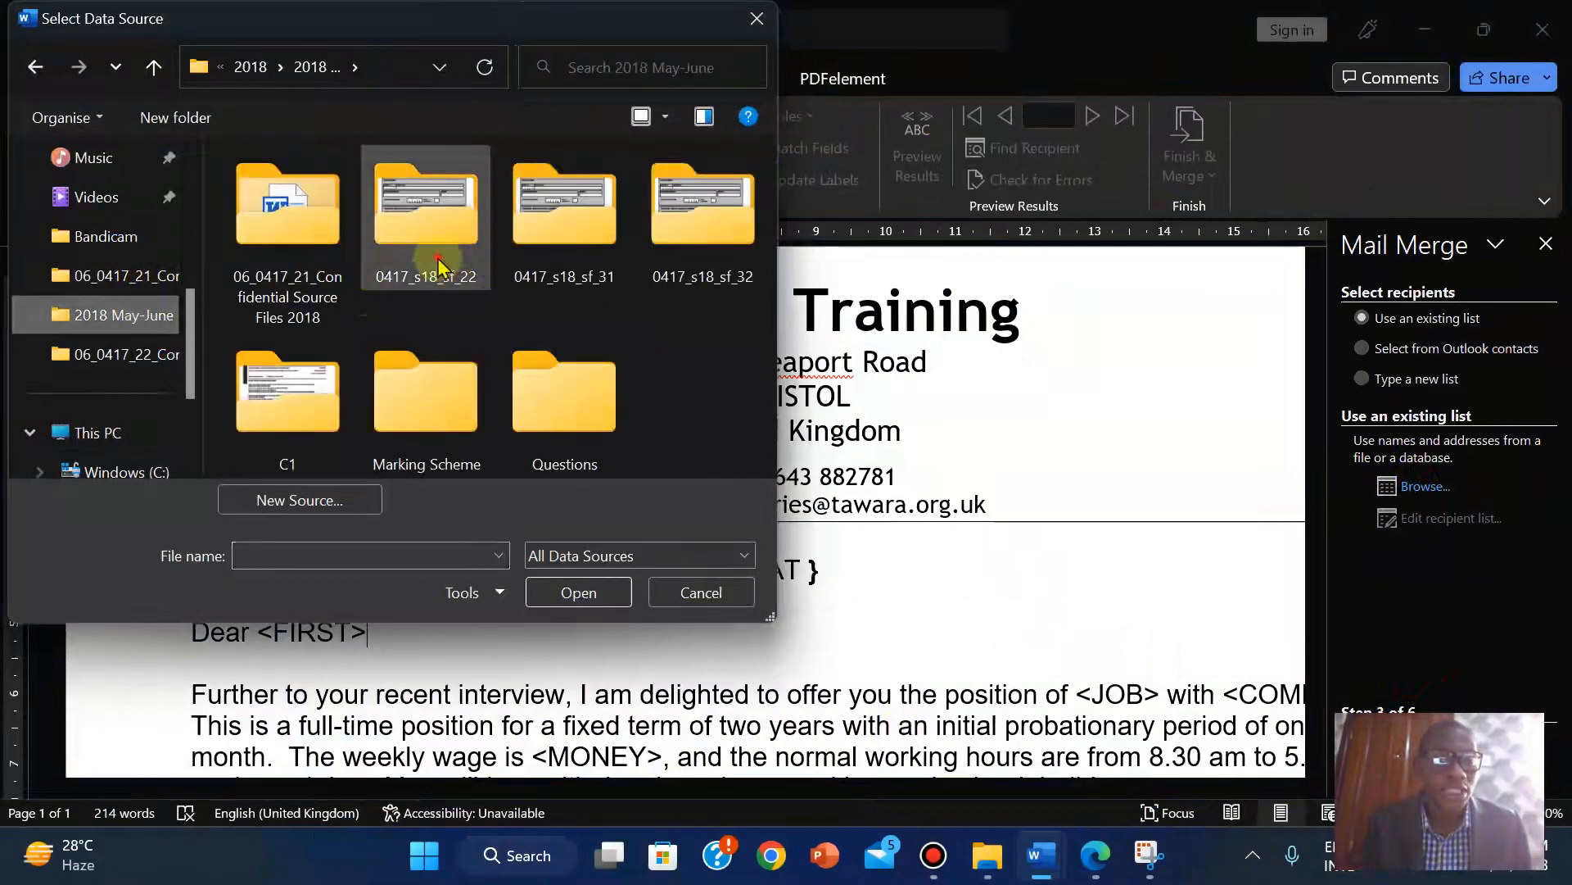
pyautogui.doubleClick(434, 274)
pyautogui.doubleClick(294, 246)
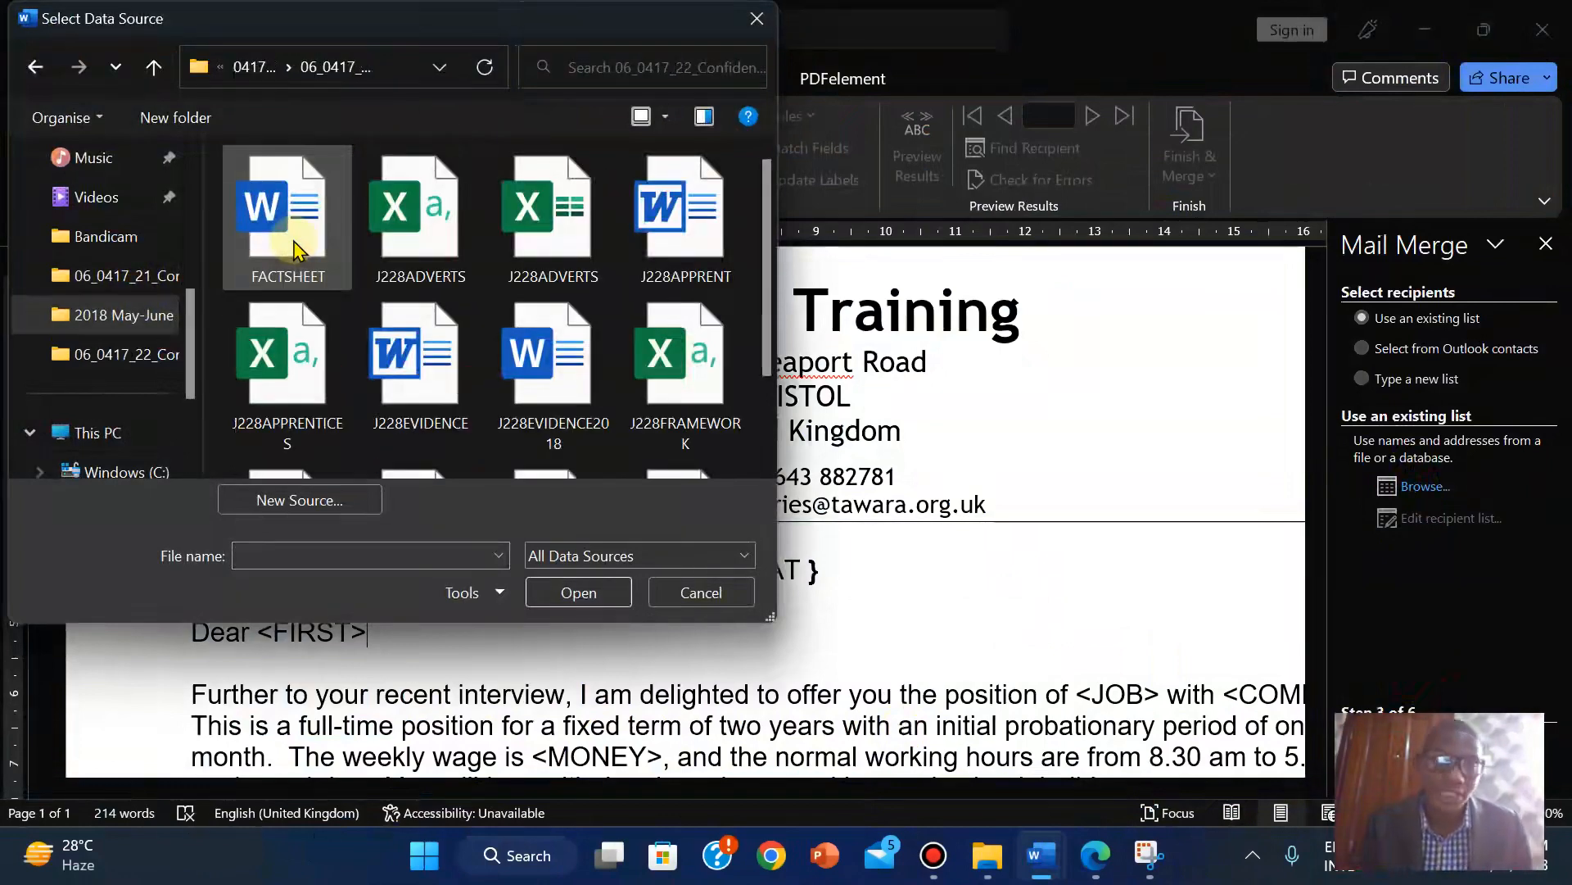
pyautogui.scroll(-2, 762, 377)
pyautogui.click(332, 442)
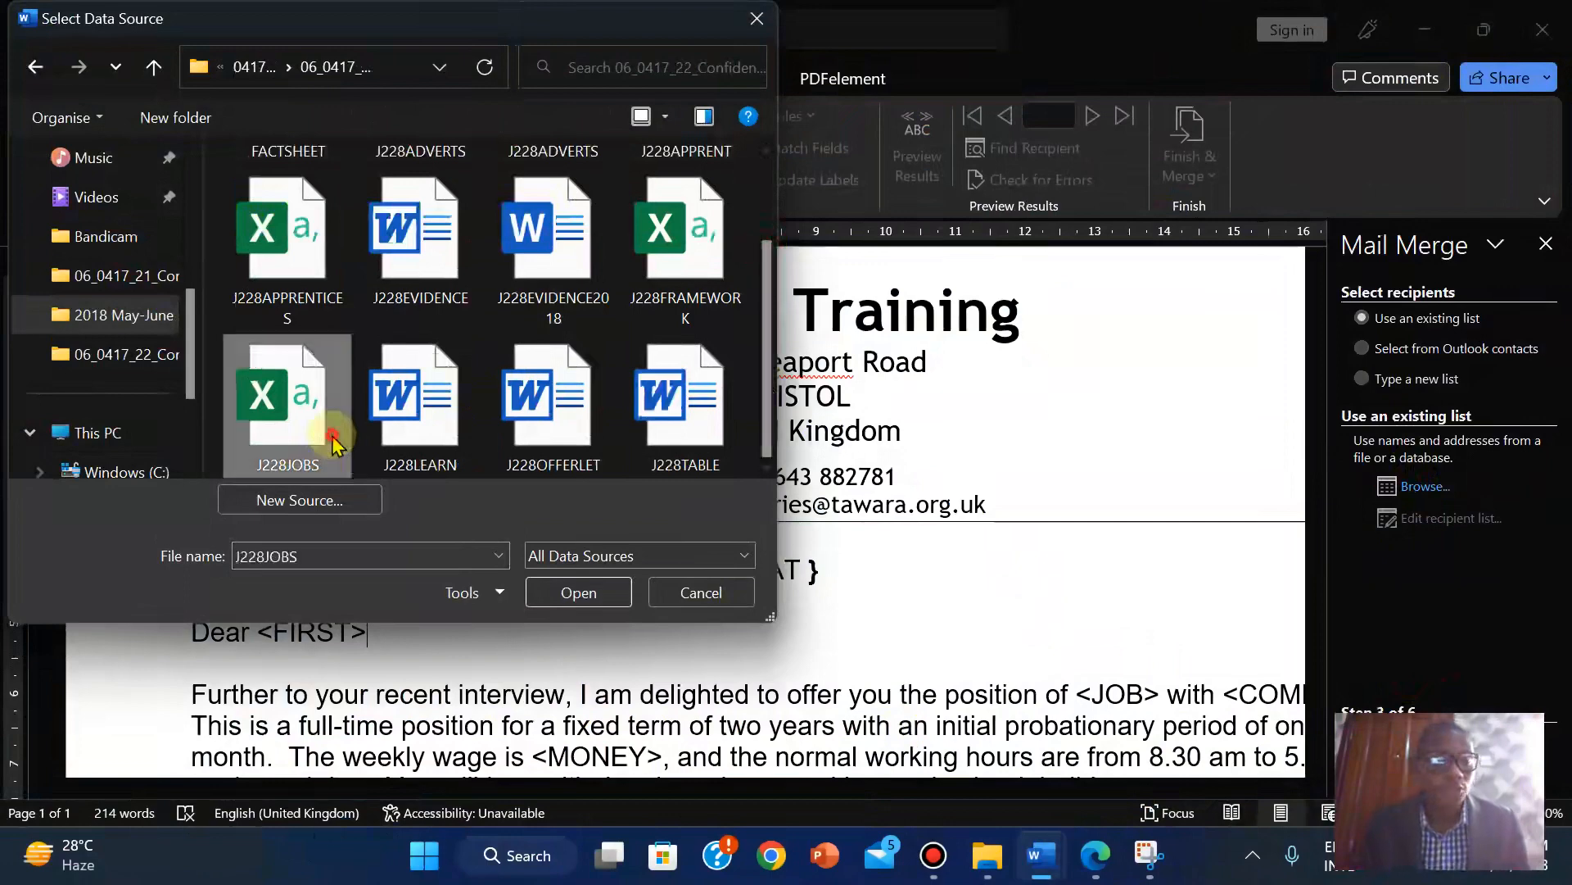
pyautogui.doubleClick(332, 442)
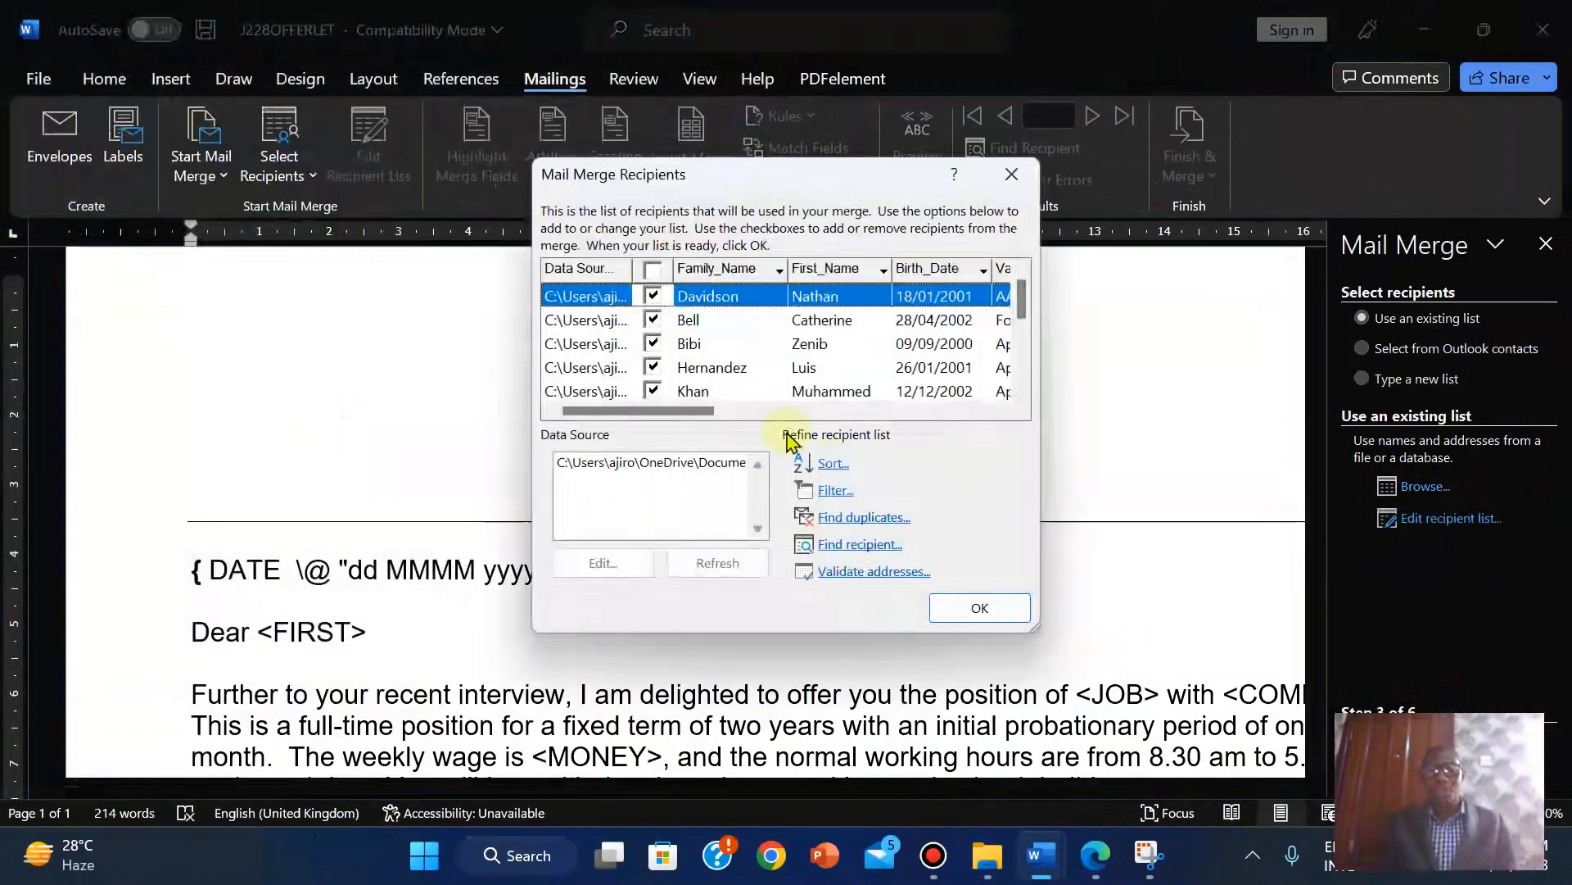
# Review the J228JOBS recipient columns and accept all recipients for the merge.
pyautogui.moveTo(667, 412); pyautogui.dragTo(755, 432)
pyautogui.moveTo(872, 436); pyautogui.dragTo(831, 450)
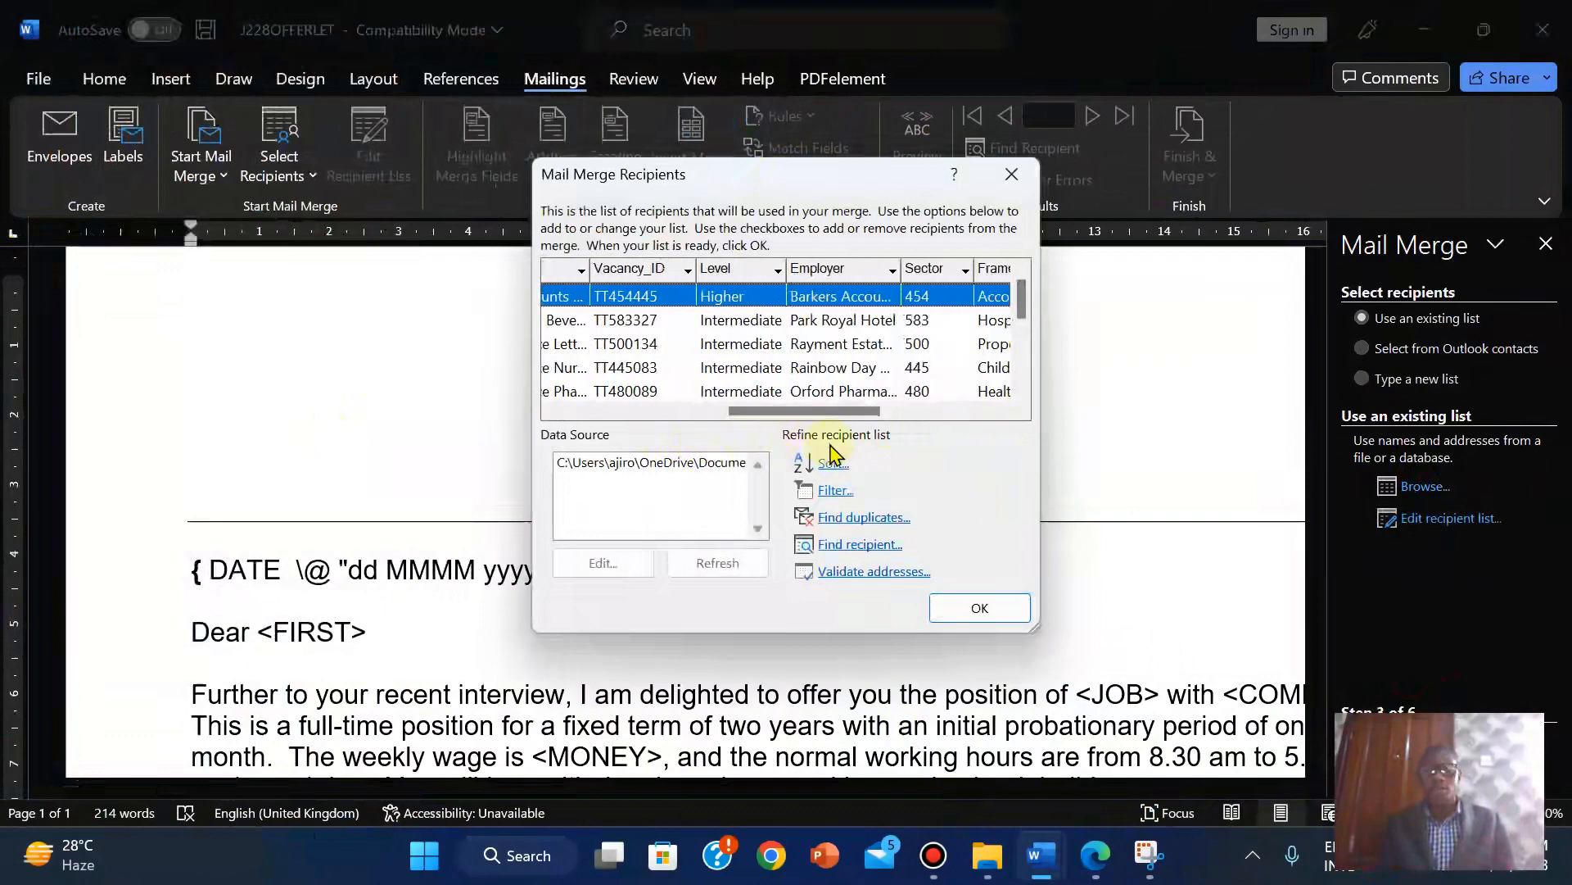
pyautogui.click(977, 610)
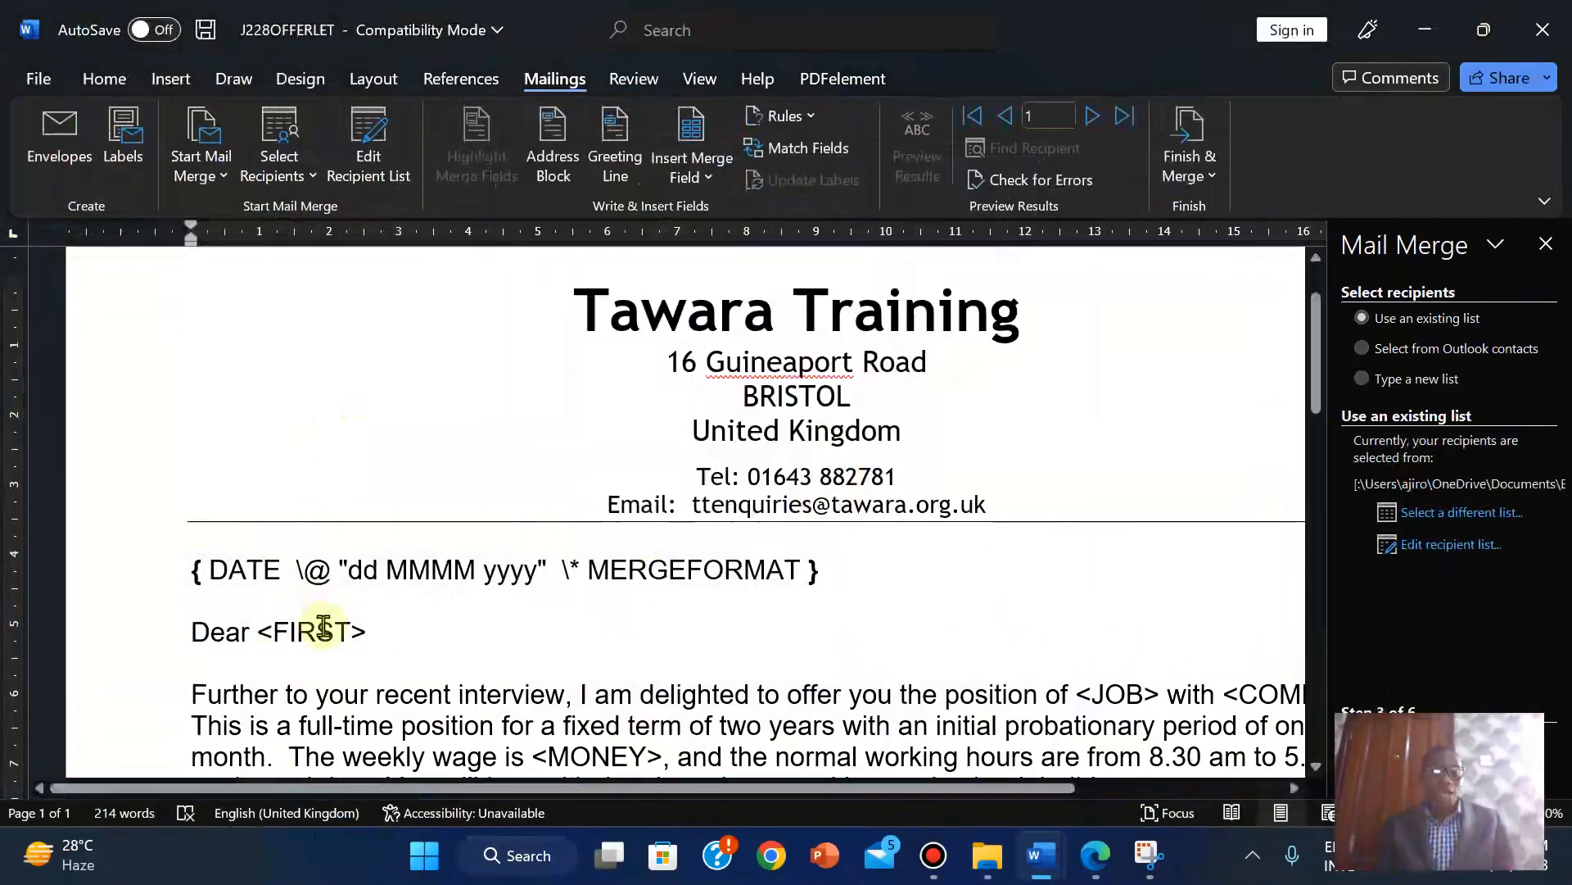
# Replace the greeting's <FIRST> placeholder with the First_Name merge field.
pyautogui.click(1546, 243)
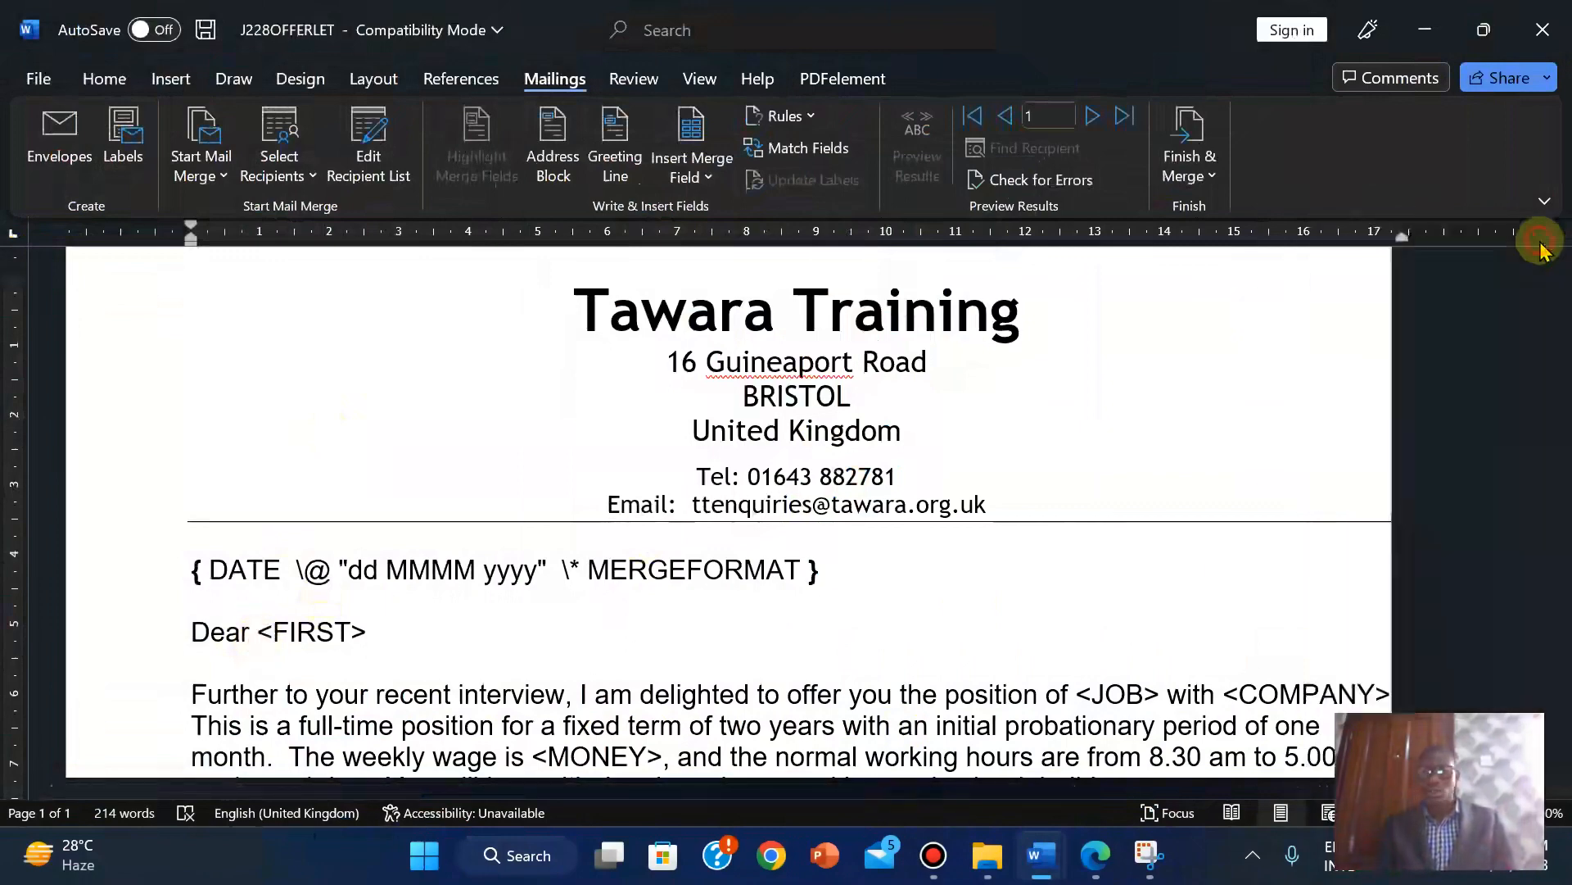
pyautogui.click(260, 634)
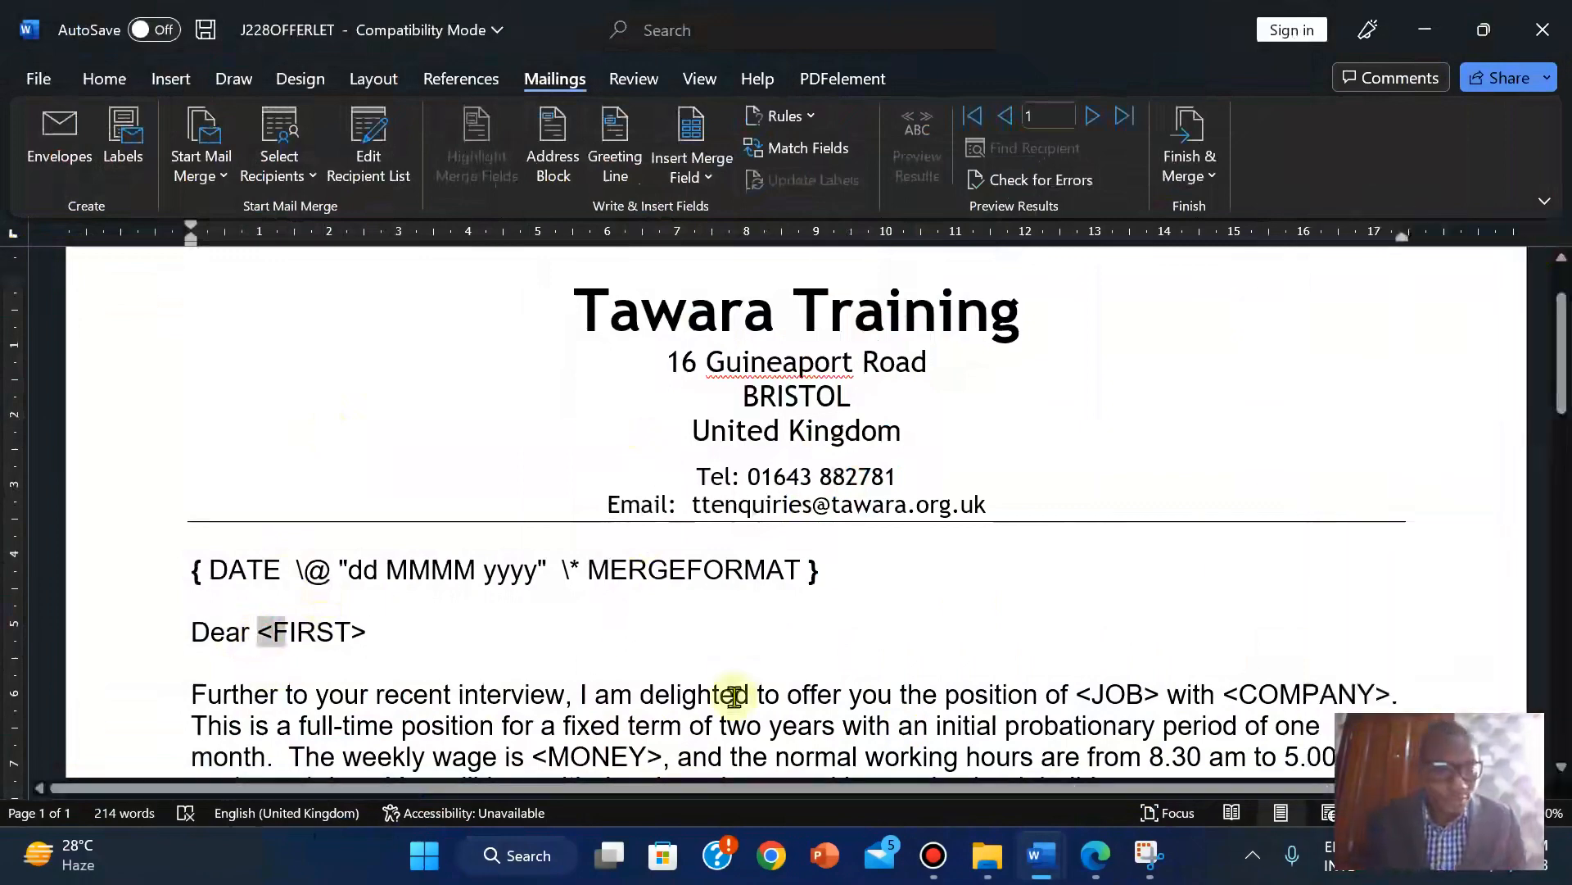
pyautogui.hotkey('shift', 'Right')
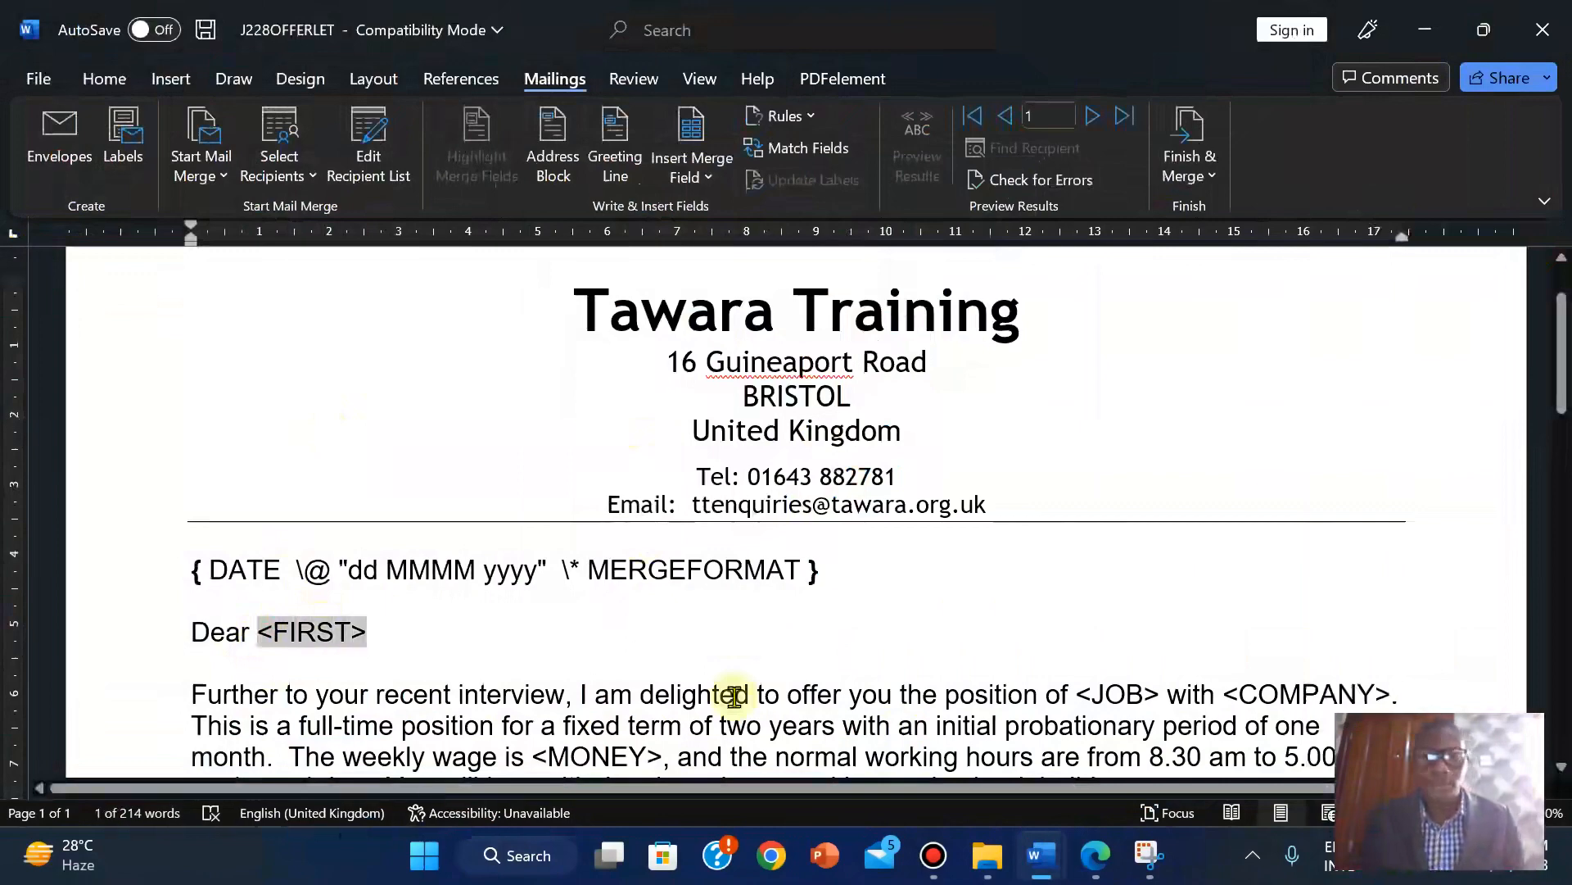
pyautogui.click(709, 184)
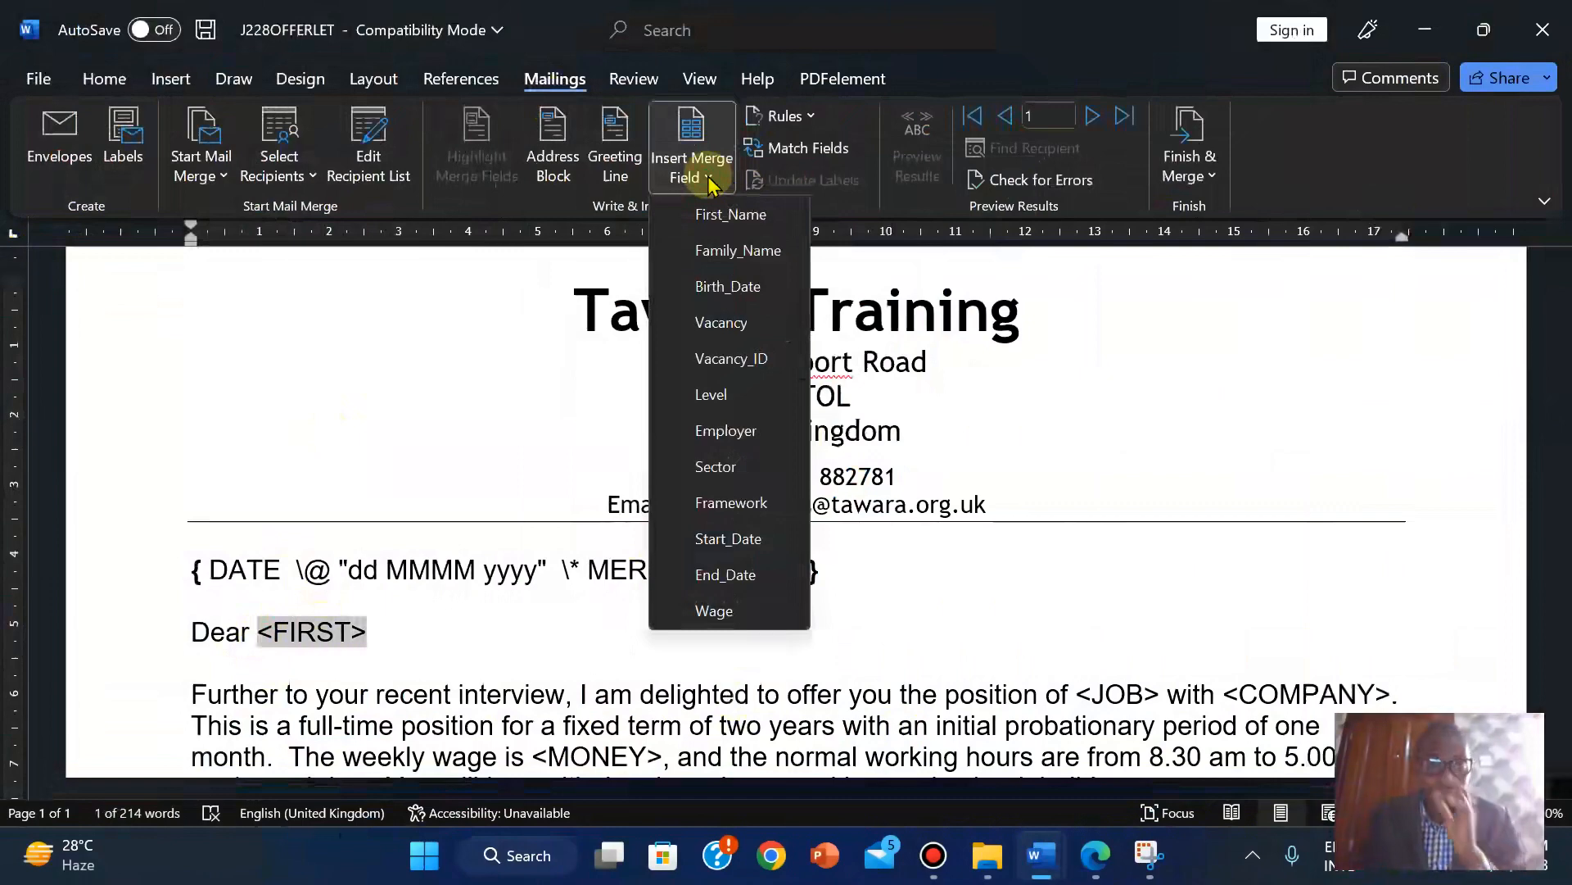
pyautogui.click(715, 221)
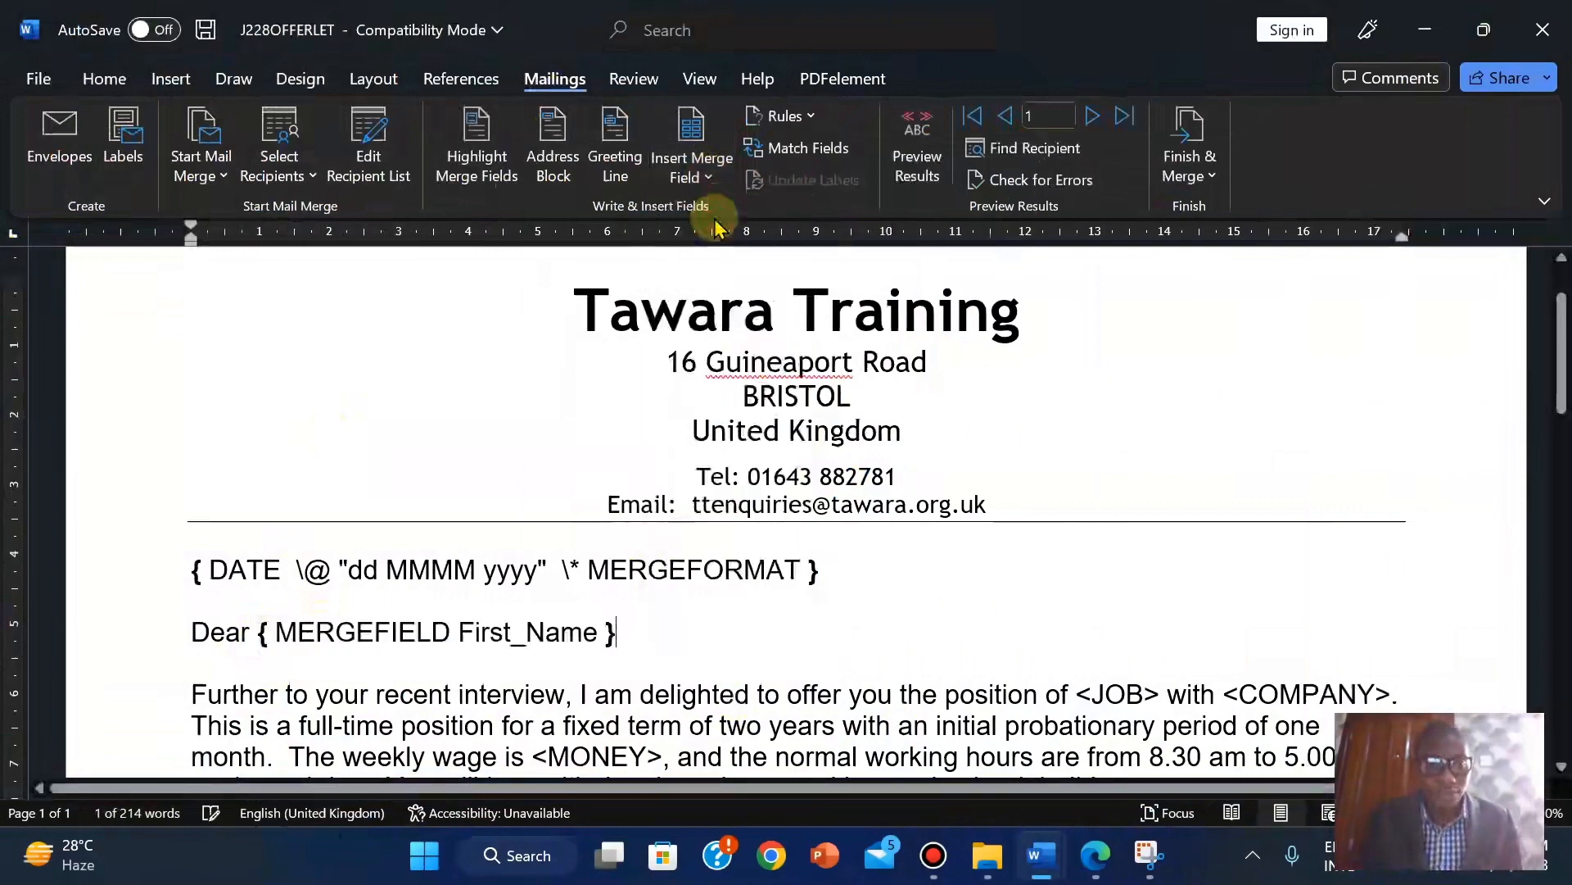
pyautogui.click(1098, 856)
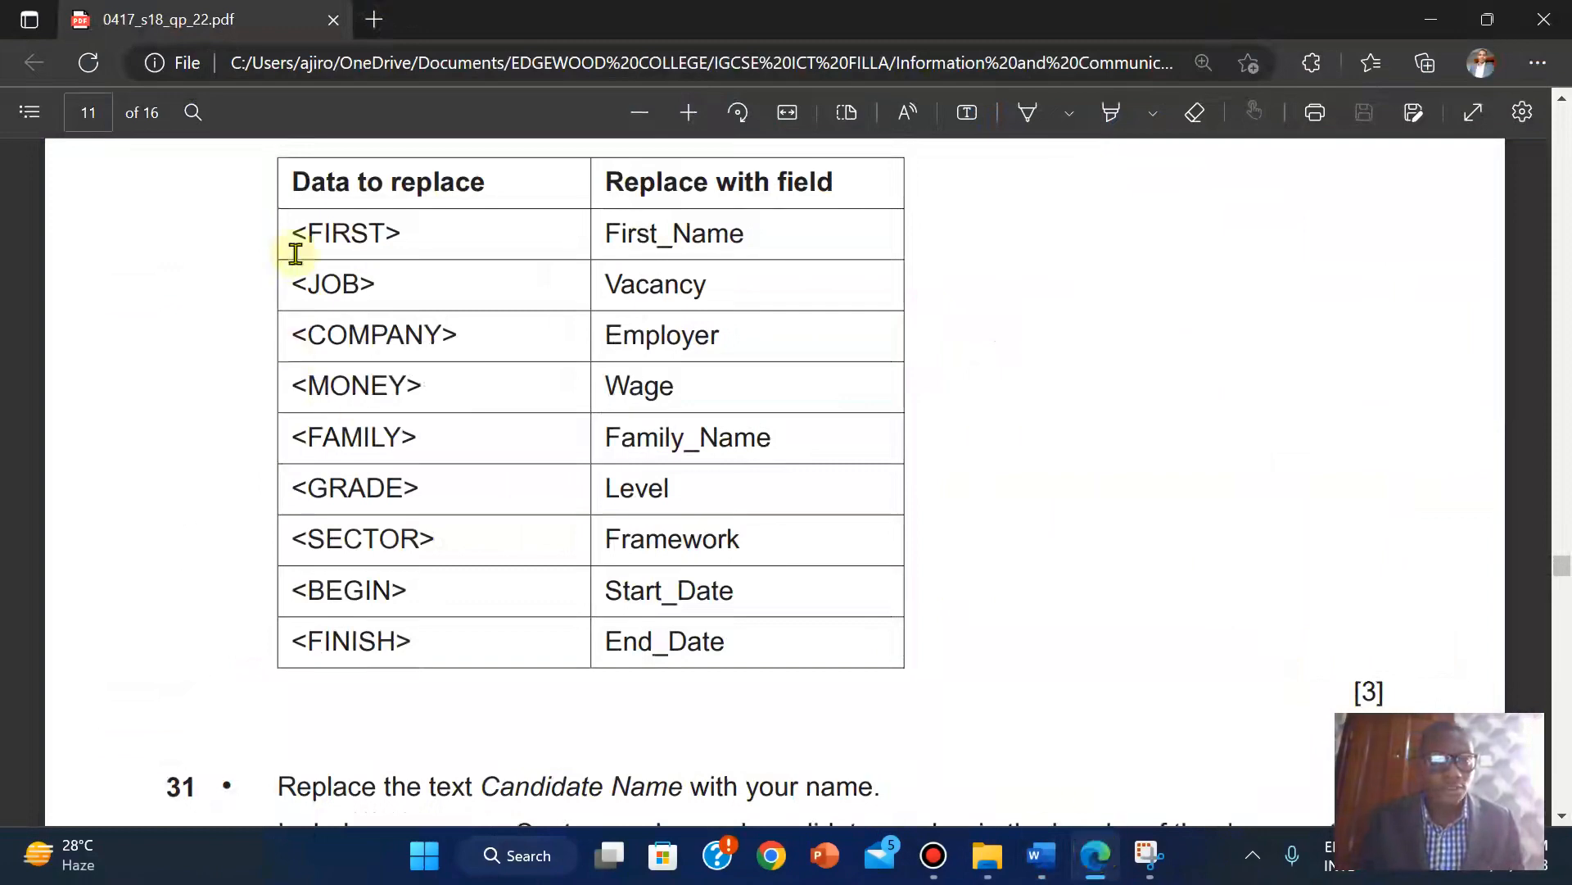
pyautogui.moveTo(1042, 856)
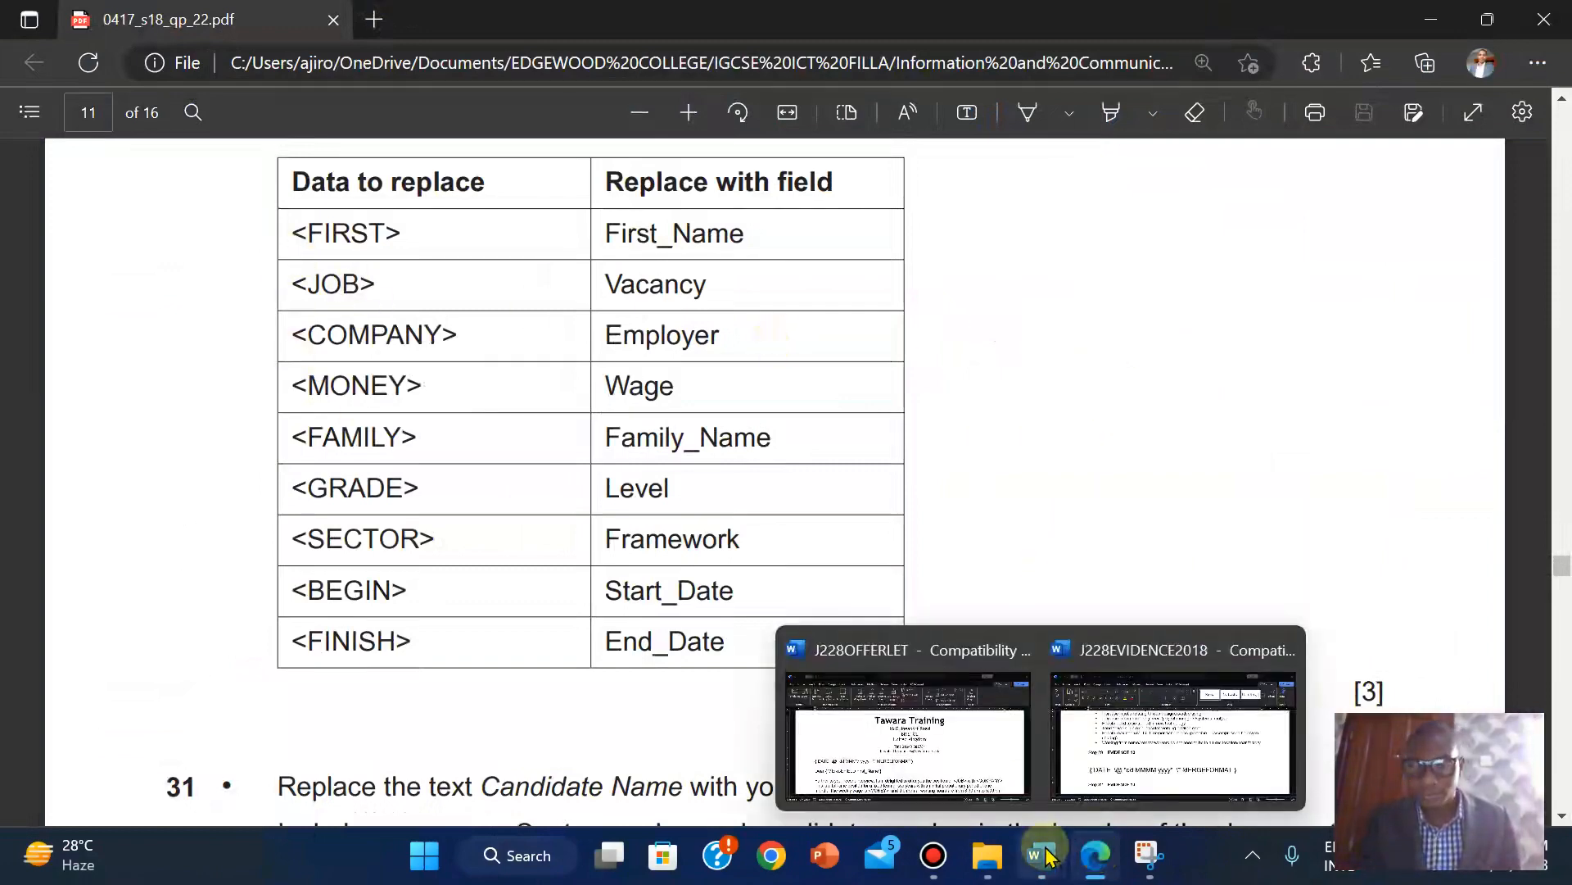
pyautogui.click(930, 755)
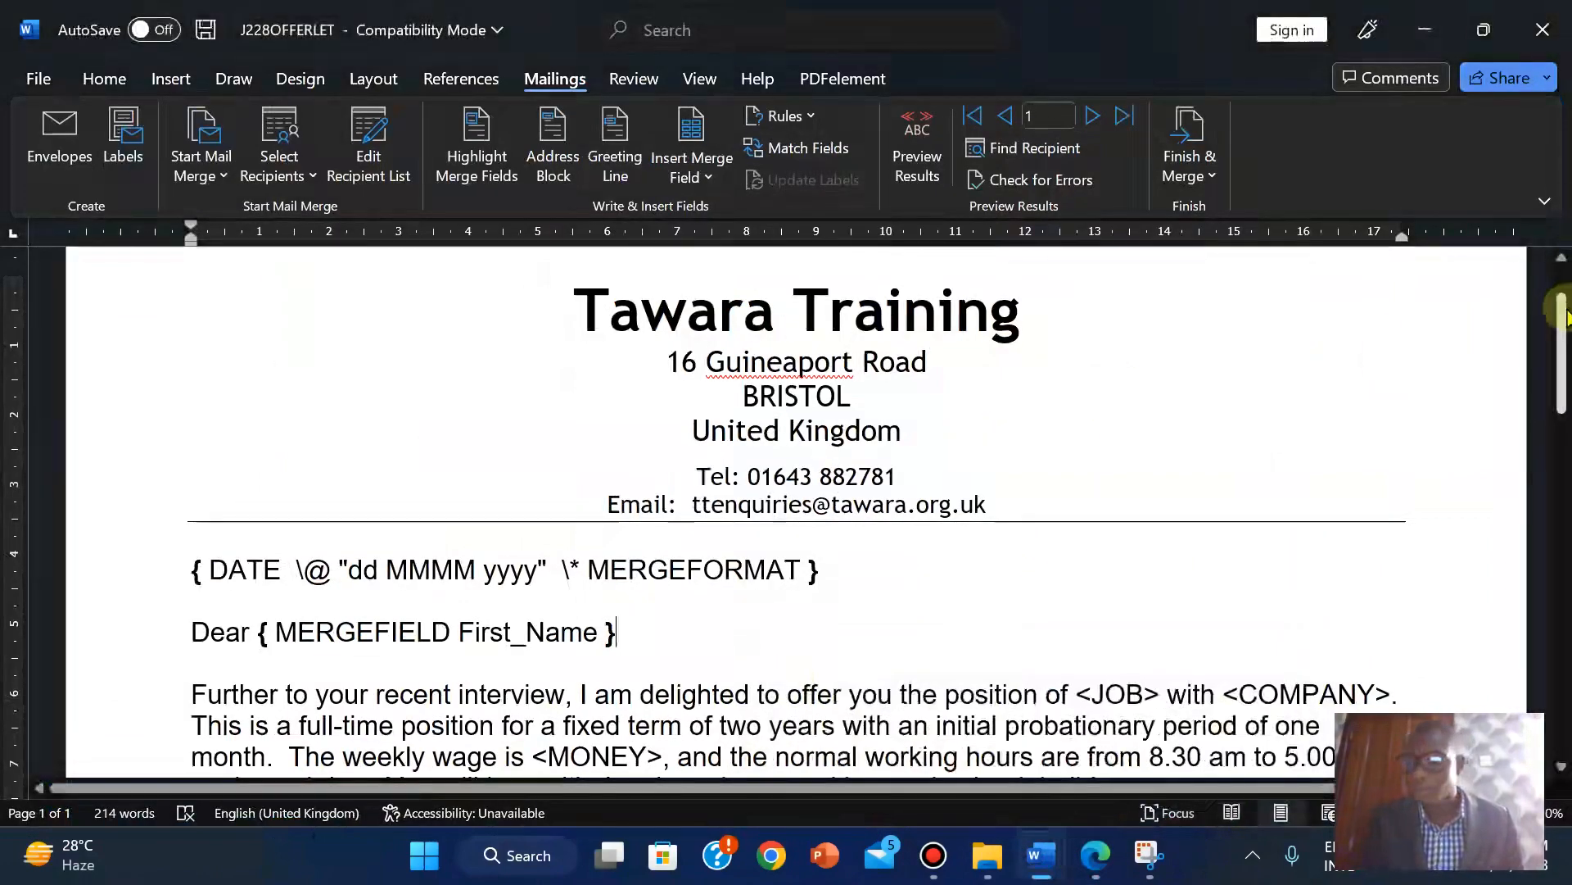
# Replace the occupation cell's <JOB> placeholder with the Vacancy merge field.
pyautogui.moveTo(1560, 311); pyautogui.dragTo(1560, 544)
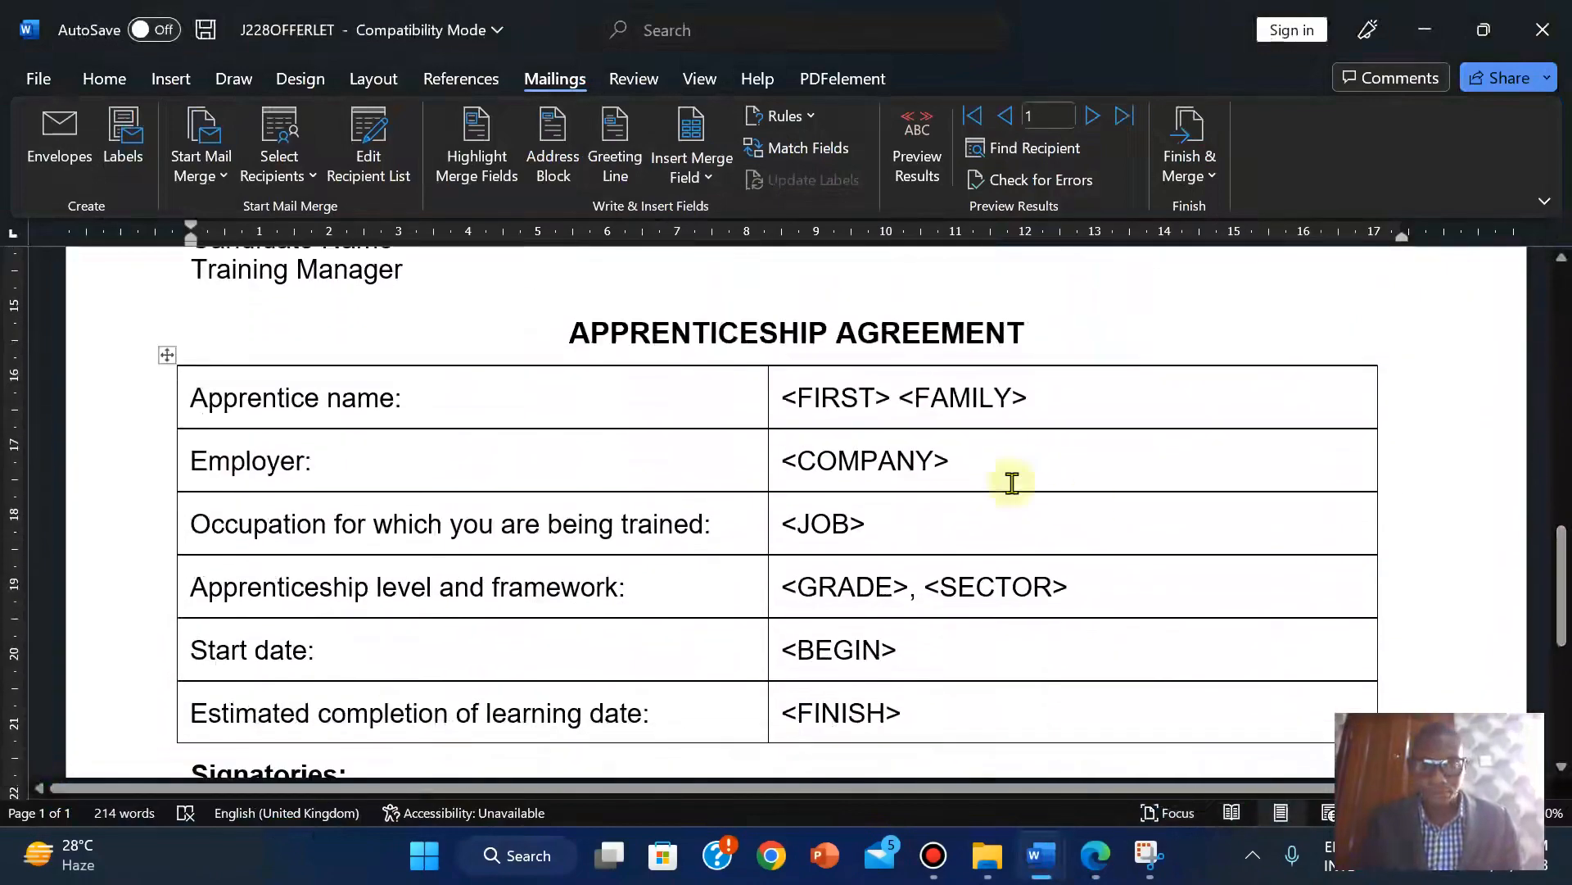
pyautogui.click(787, 528)
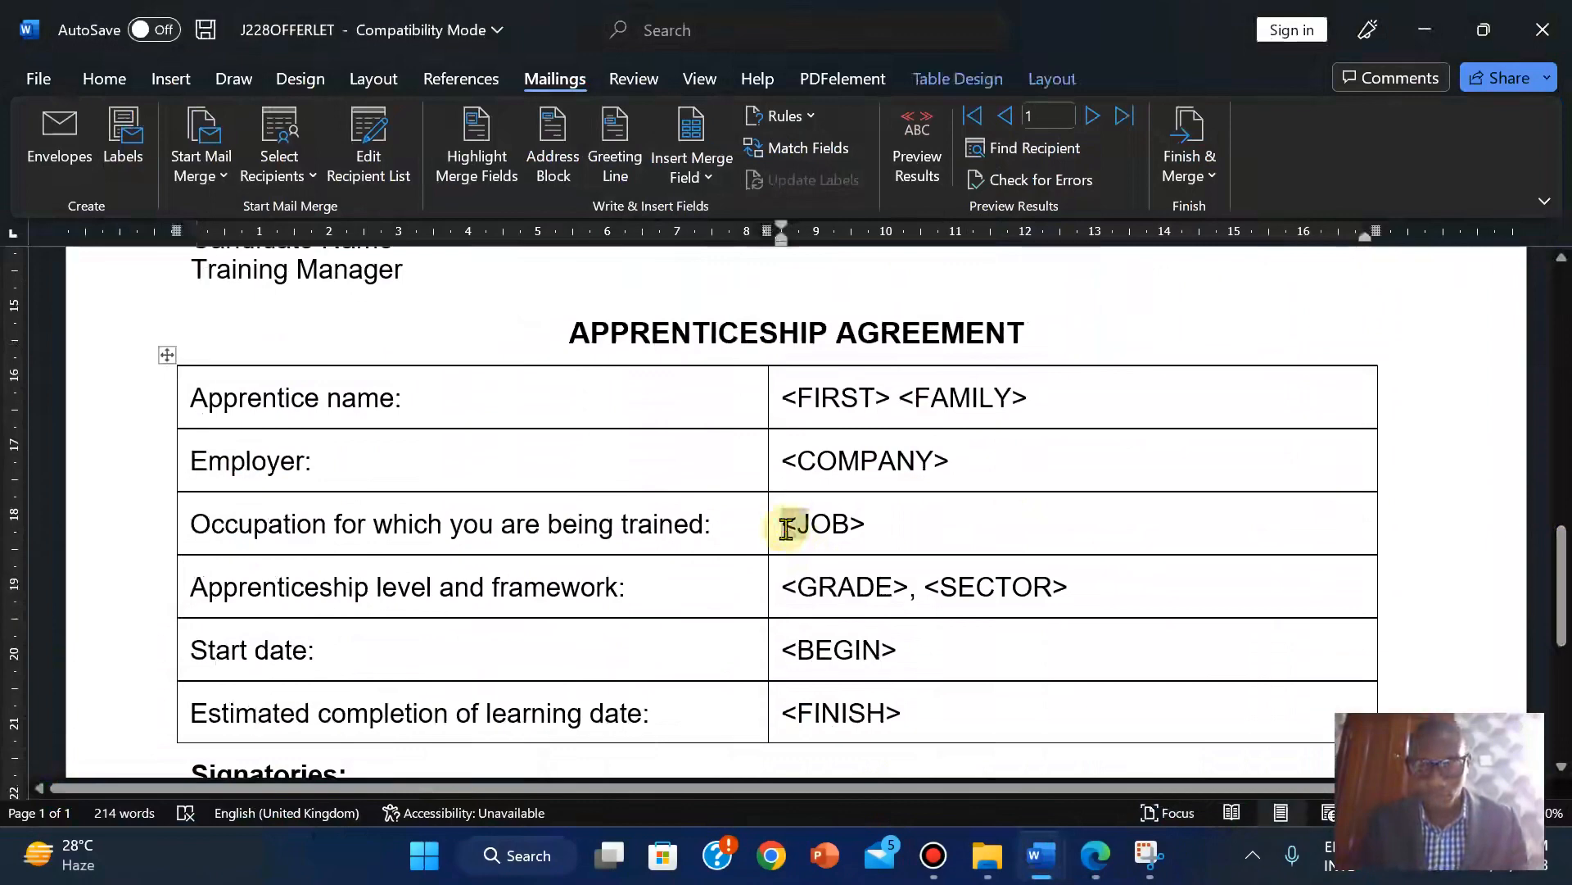
pyautogui.doubleClick(786, 528)
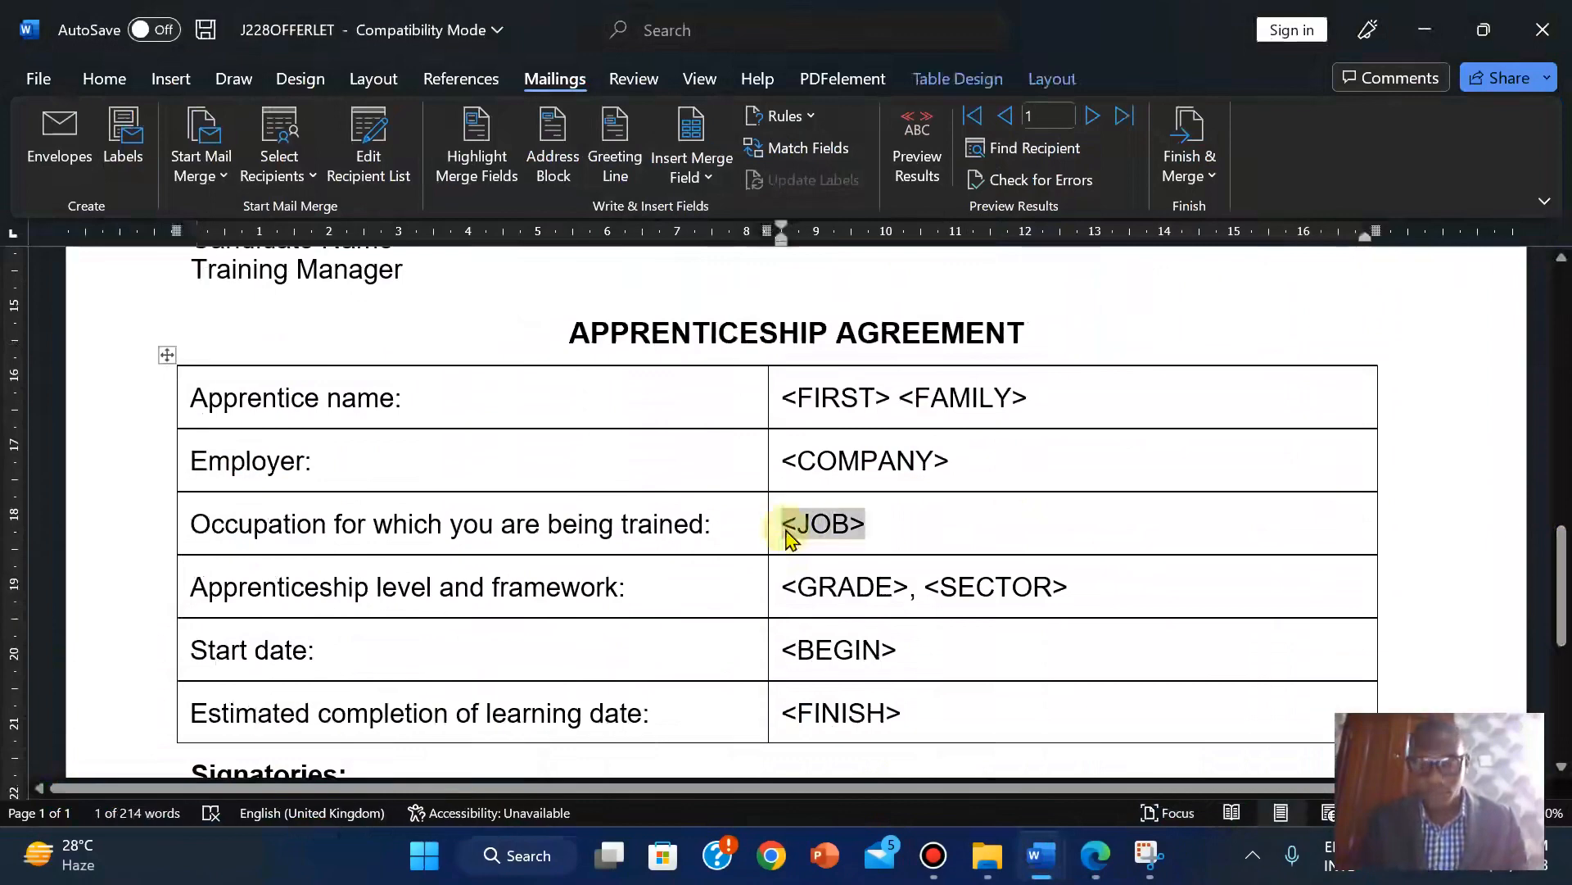
pyautogui.click(696, 177)
pyautogui.click(743, 325)
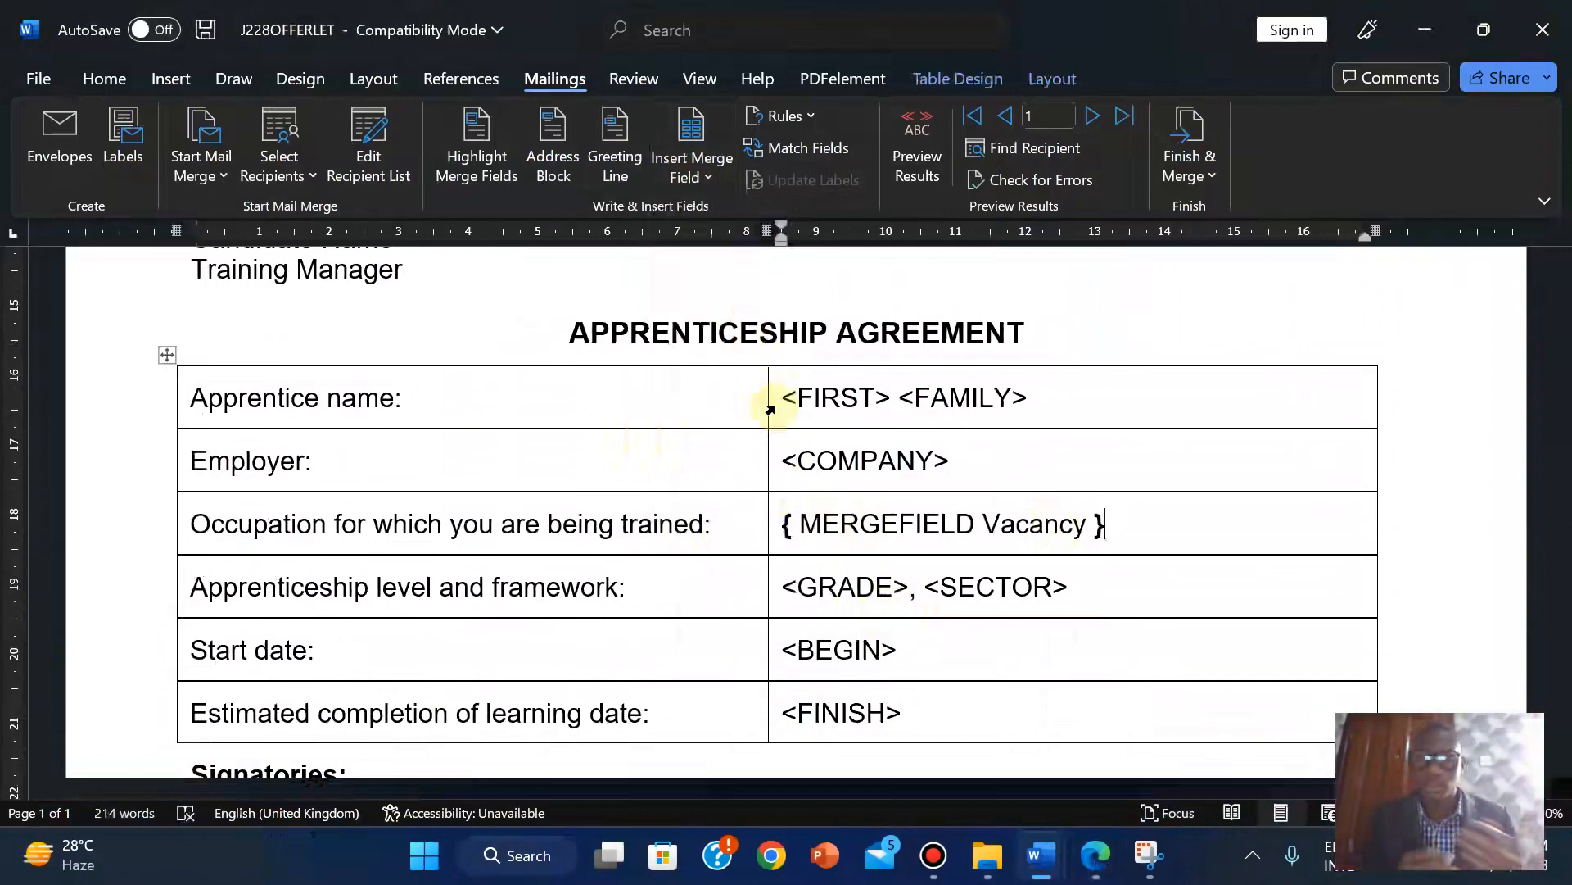
pyautogui.click(1096, 857)
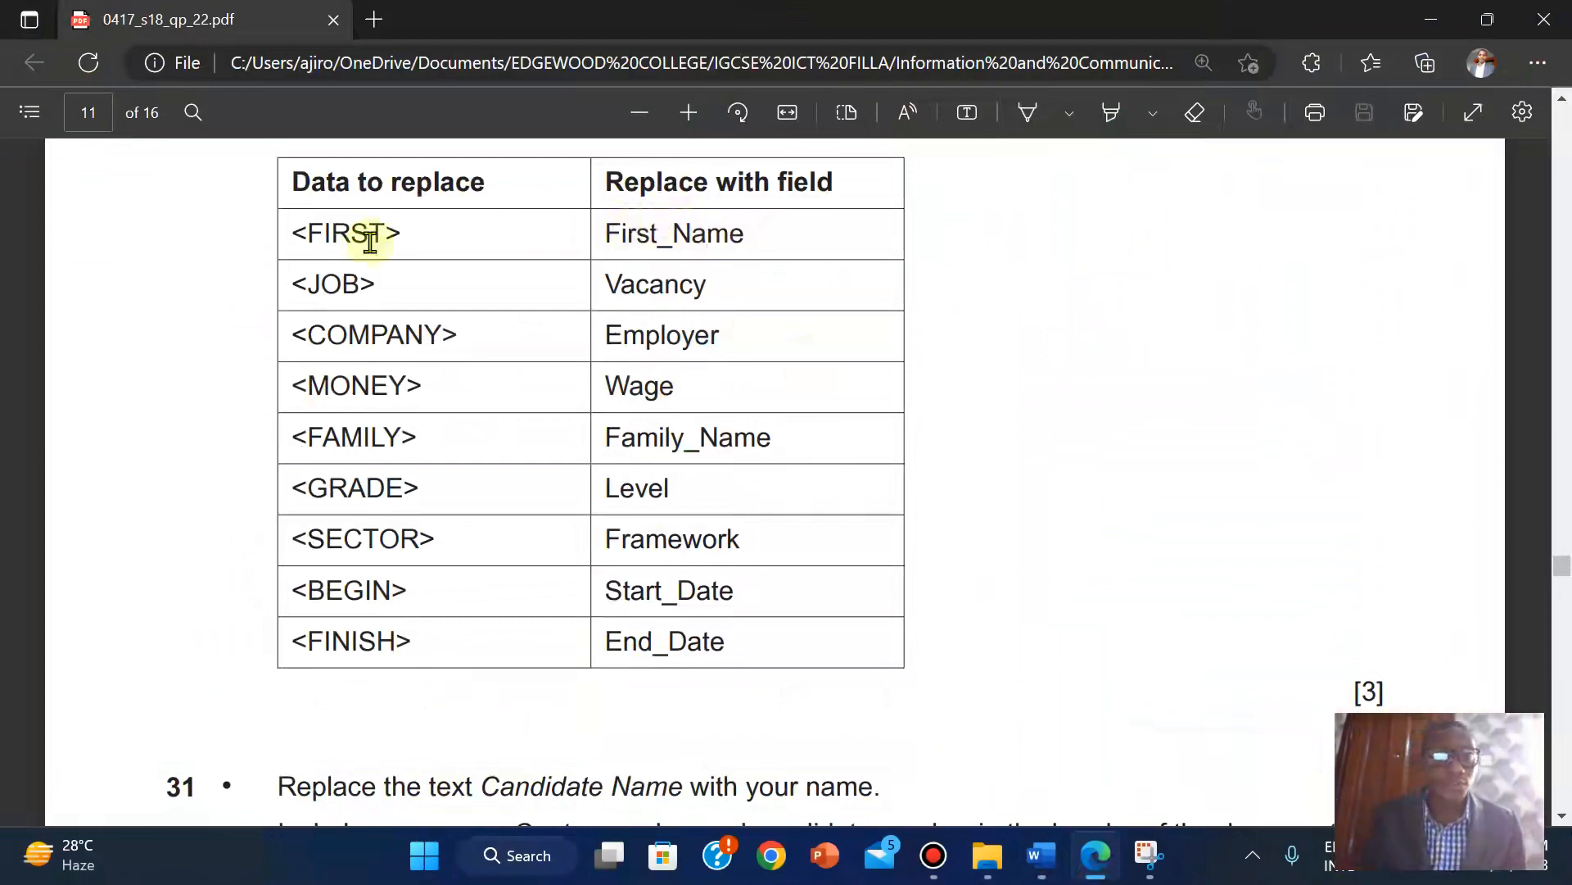
# Replace <FIRST> in the apprentice name row with the First_Name merge field.
pyautogui.moveTo(1039, 856)
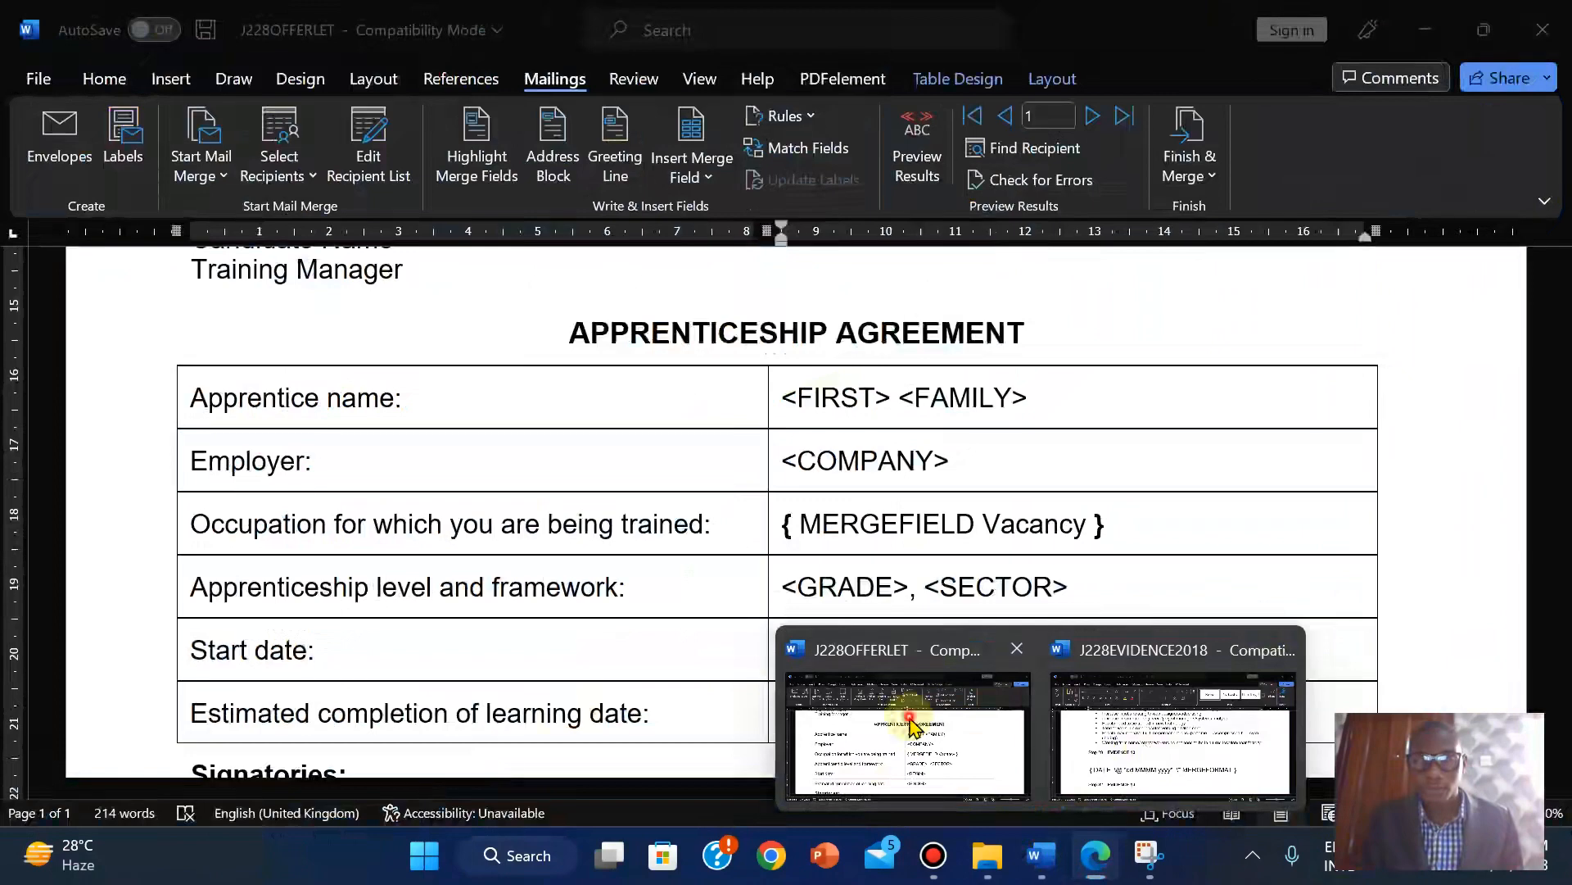
pyautogui.click(906, 721)
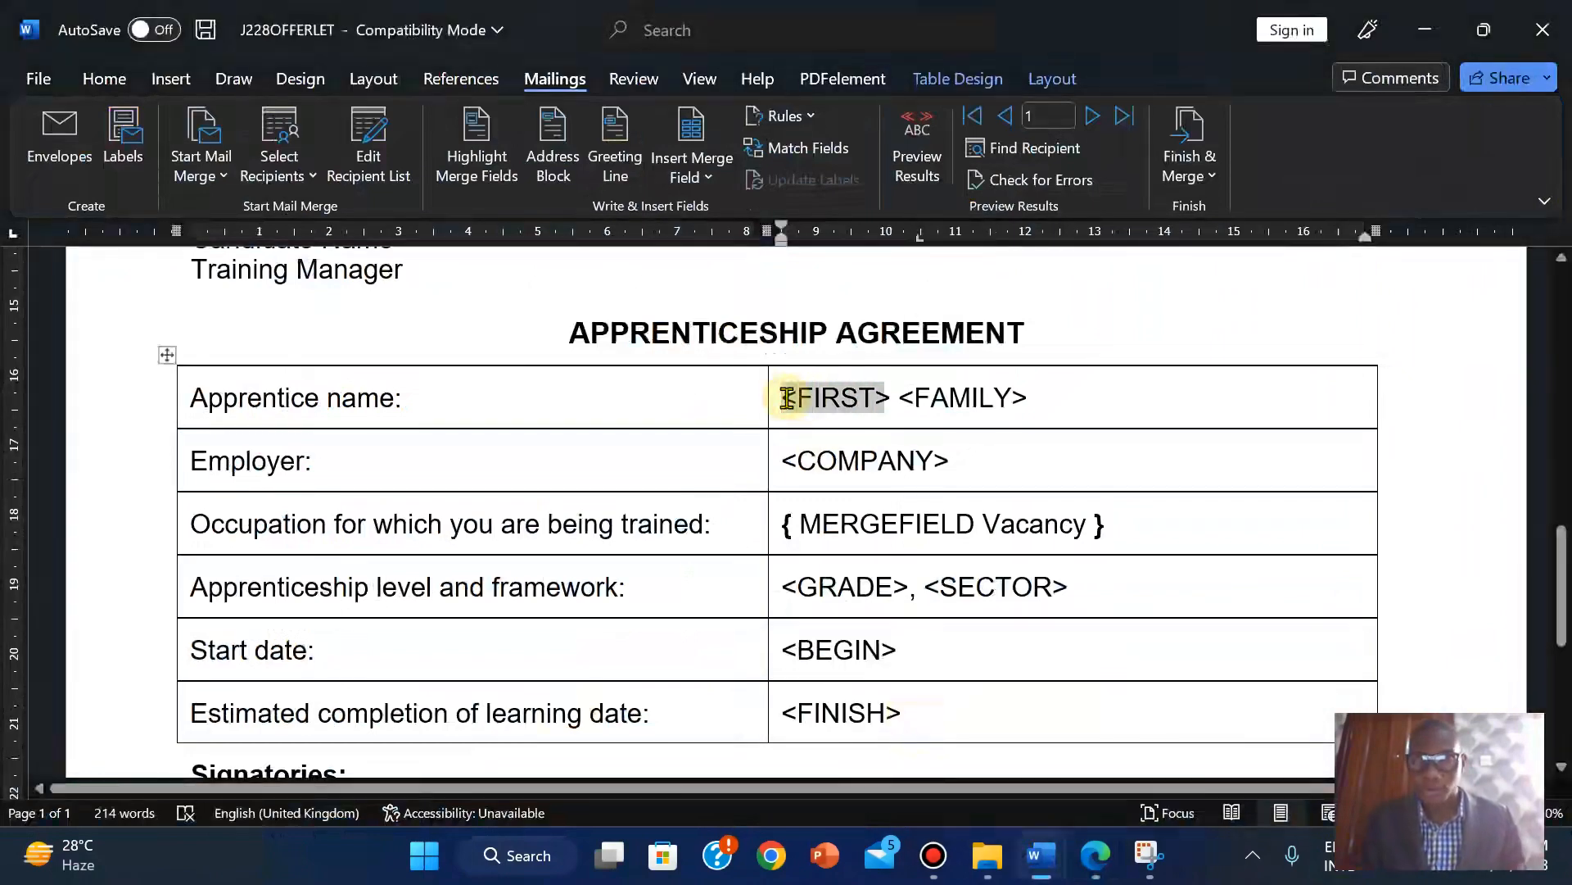
pyautogui.click(787, 399)
pyautogui.click(693, 177)
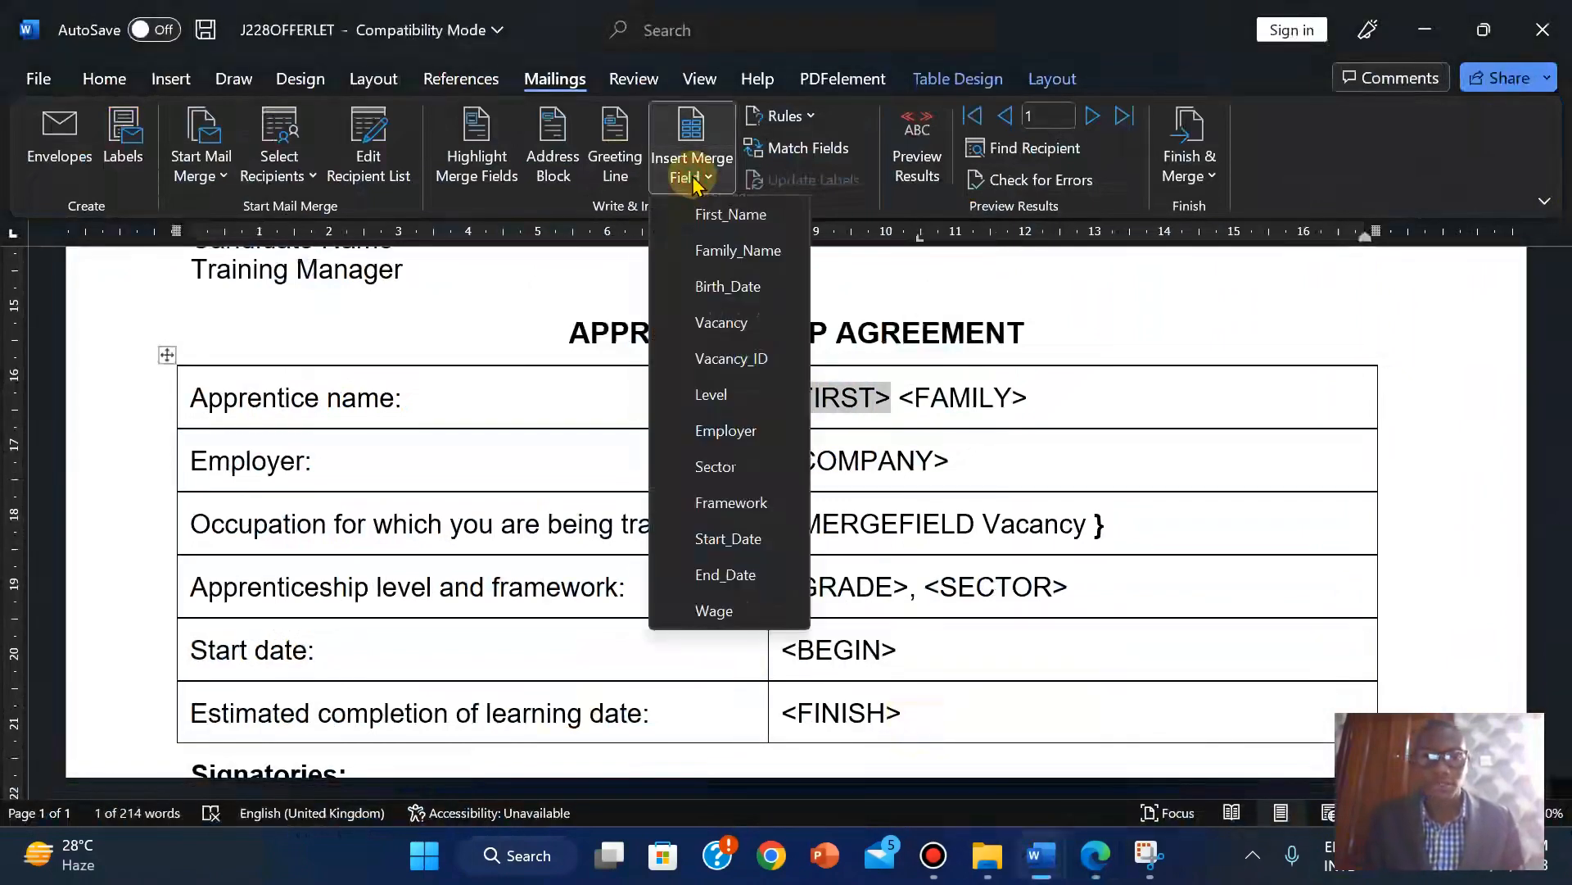
pyautogui.click(706, 214)
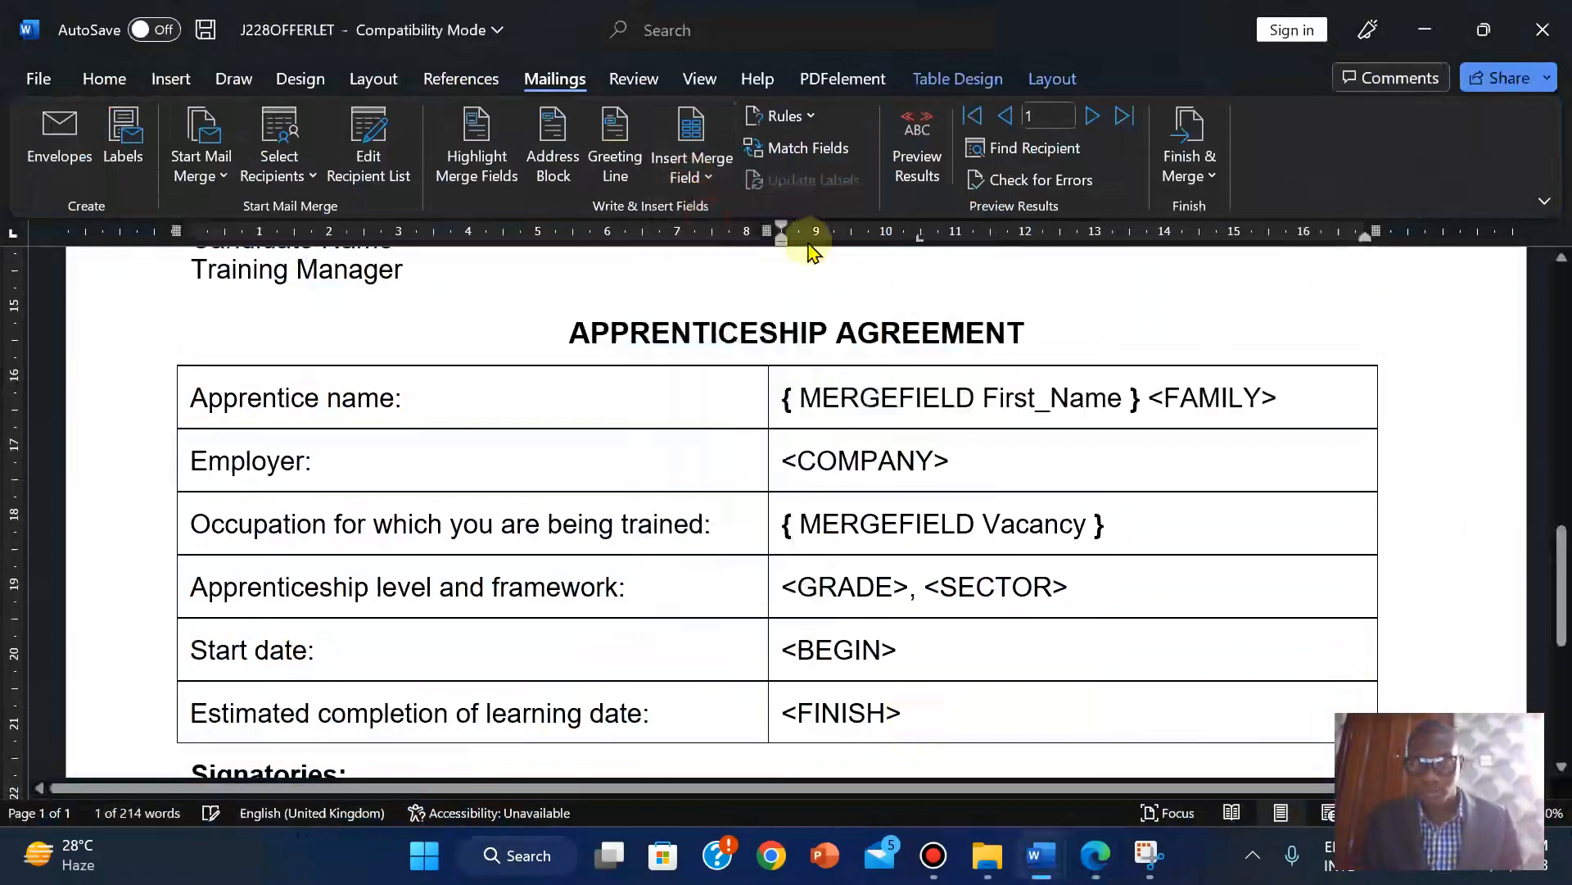
# Replace the <FAMILY> placeholder with the Family_Name merge field.
pyautogui.click(1101, 856)
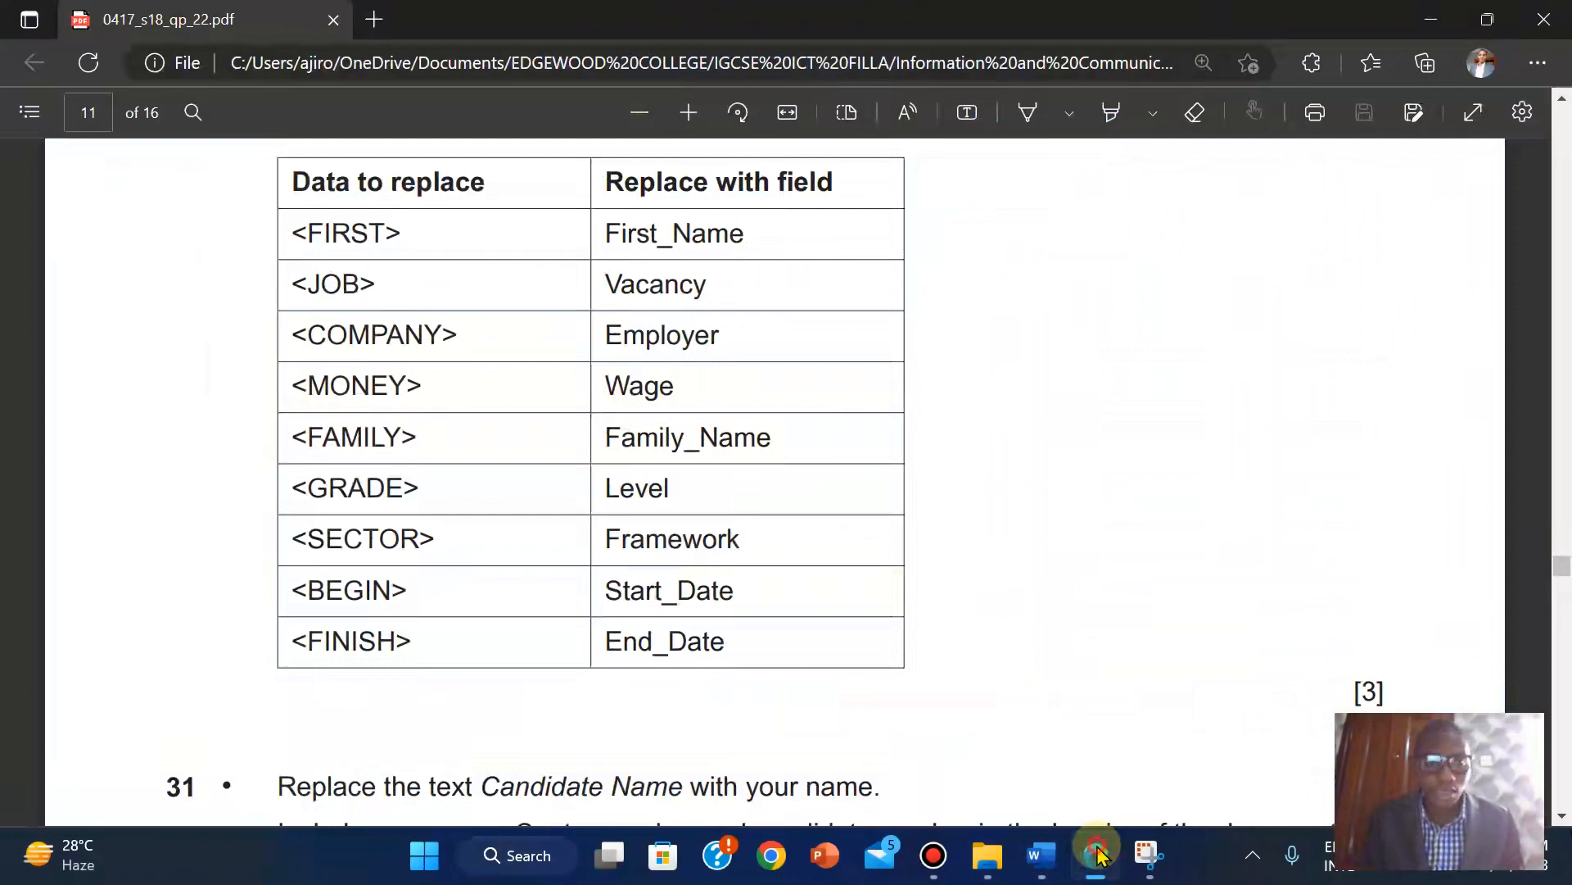
pyautogui.click(1102, 856)
pyautogui.click(1102, 855)
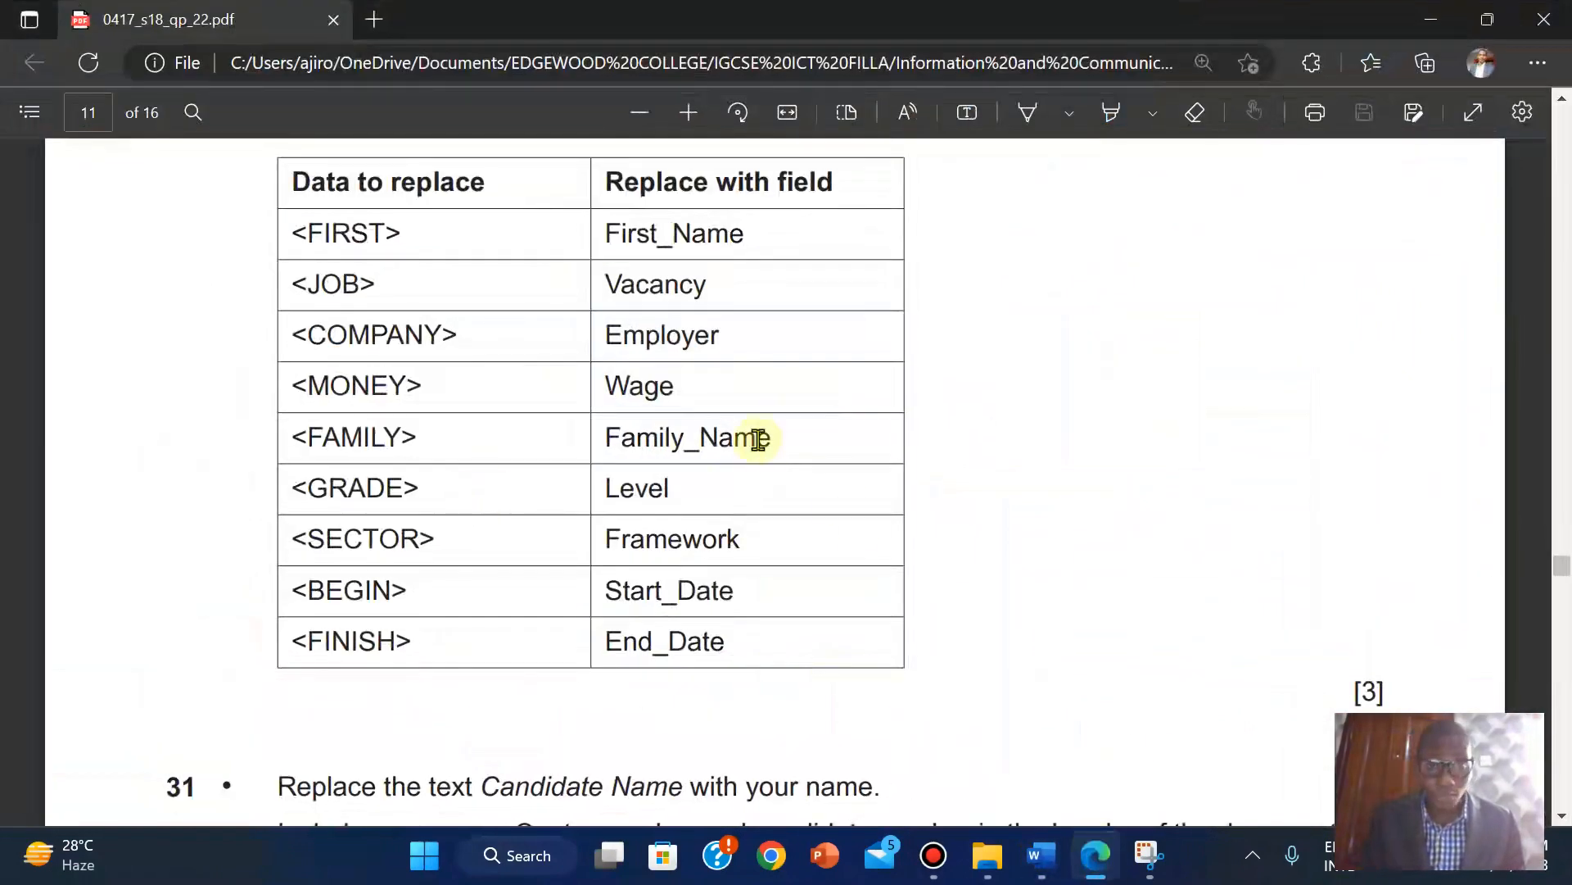
pyautogui.moveTo(1042, 850)
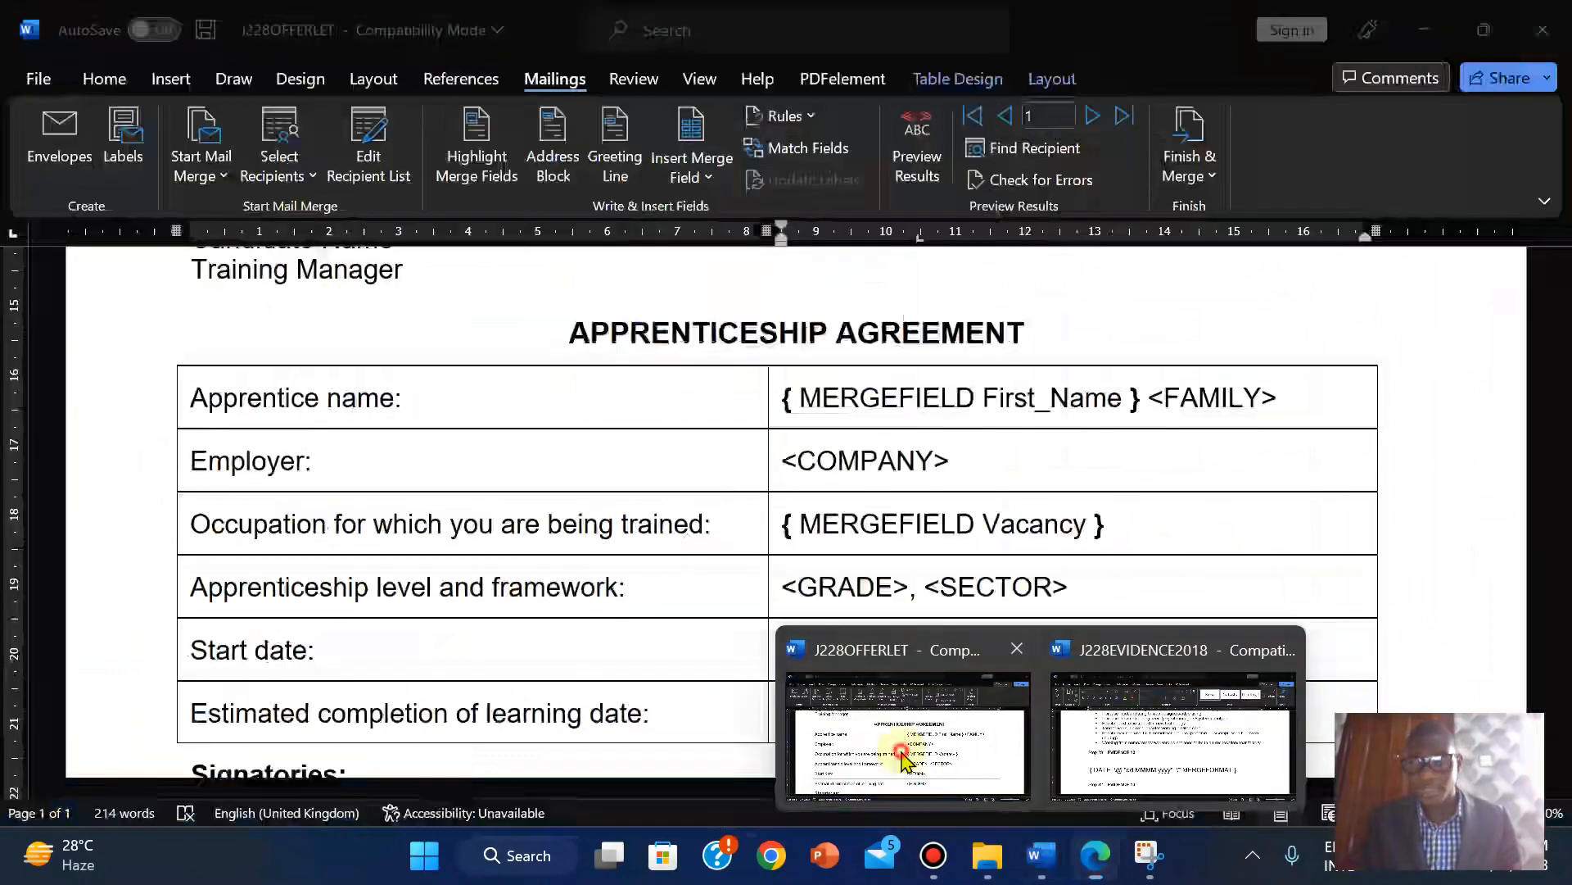
pyautogui.click(904, 760)
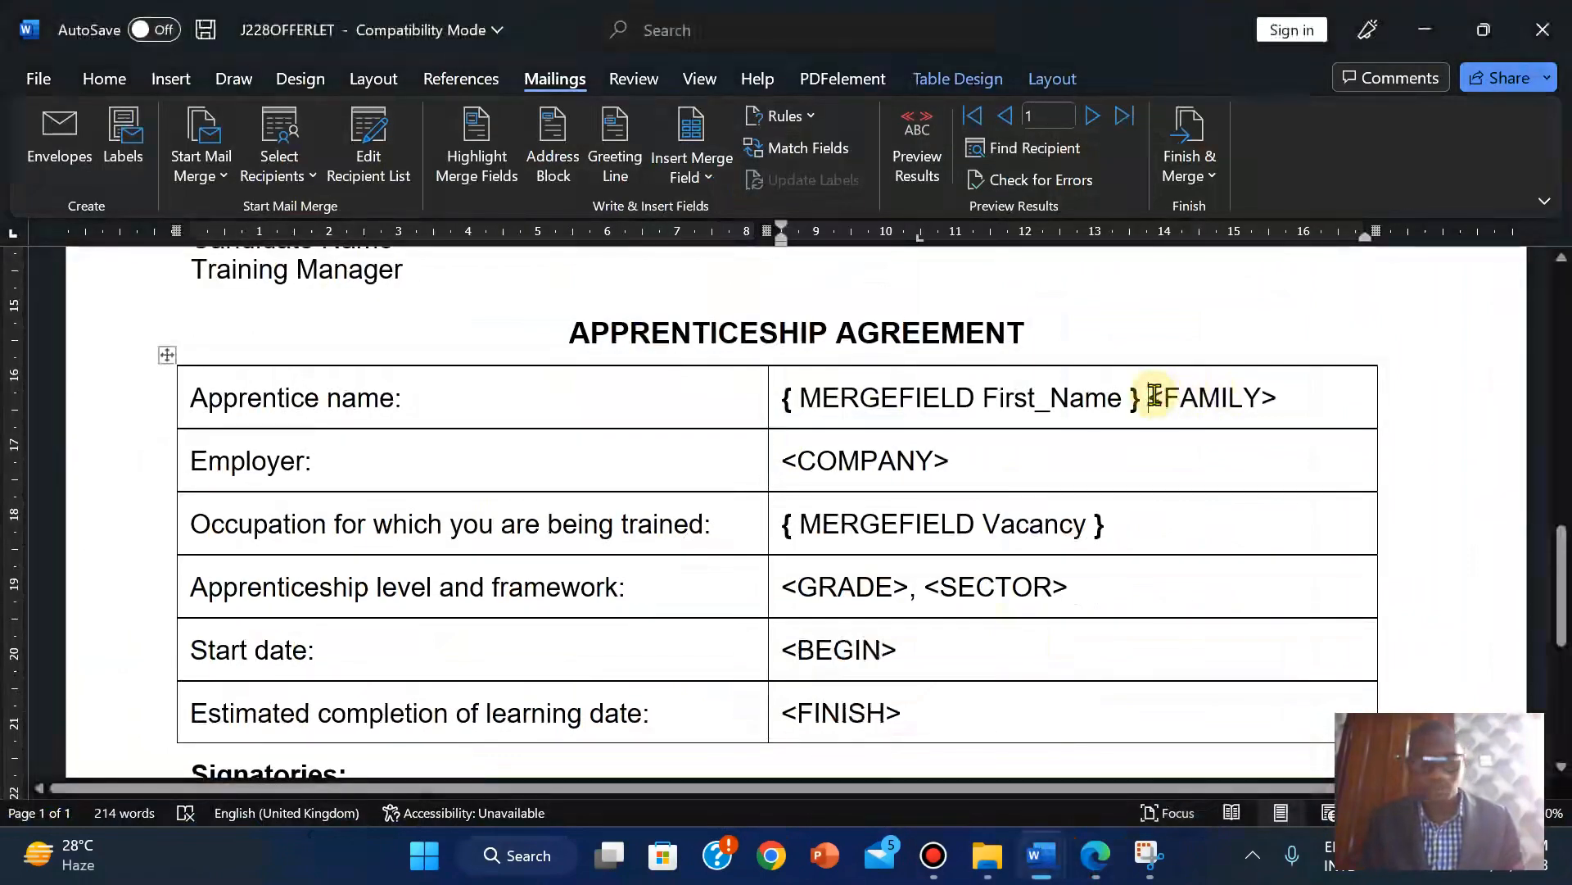
pyautogui.doubleClick(1154, 396)
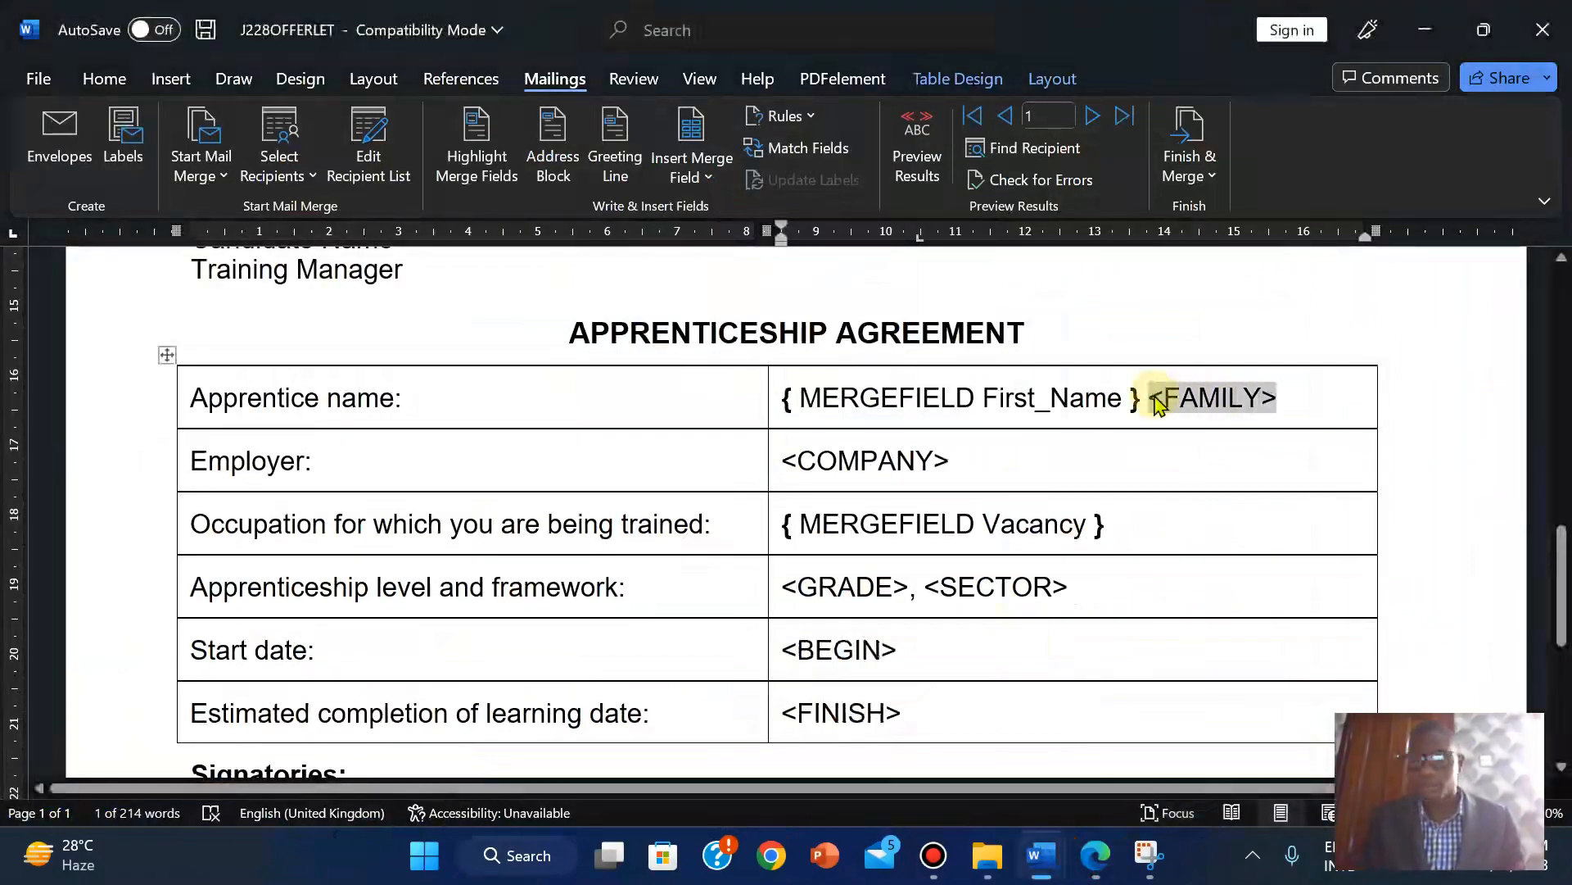
pyautogui.click(696, 176)
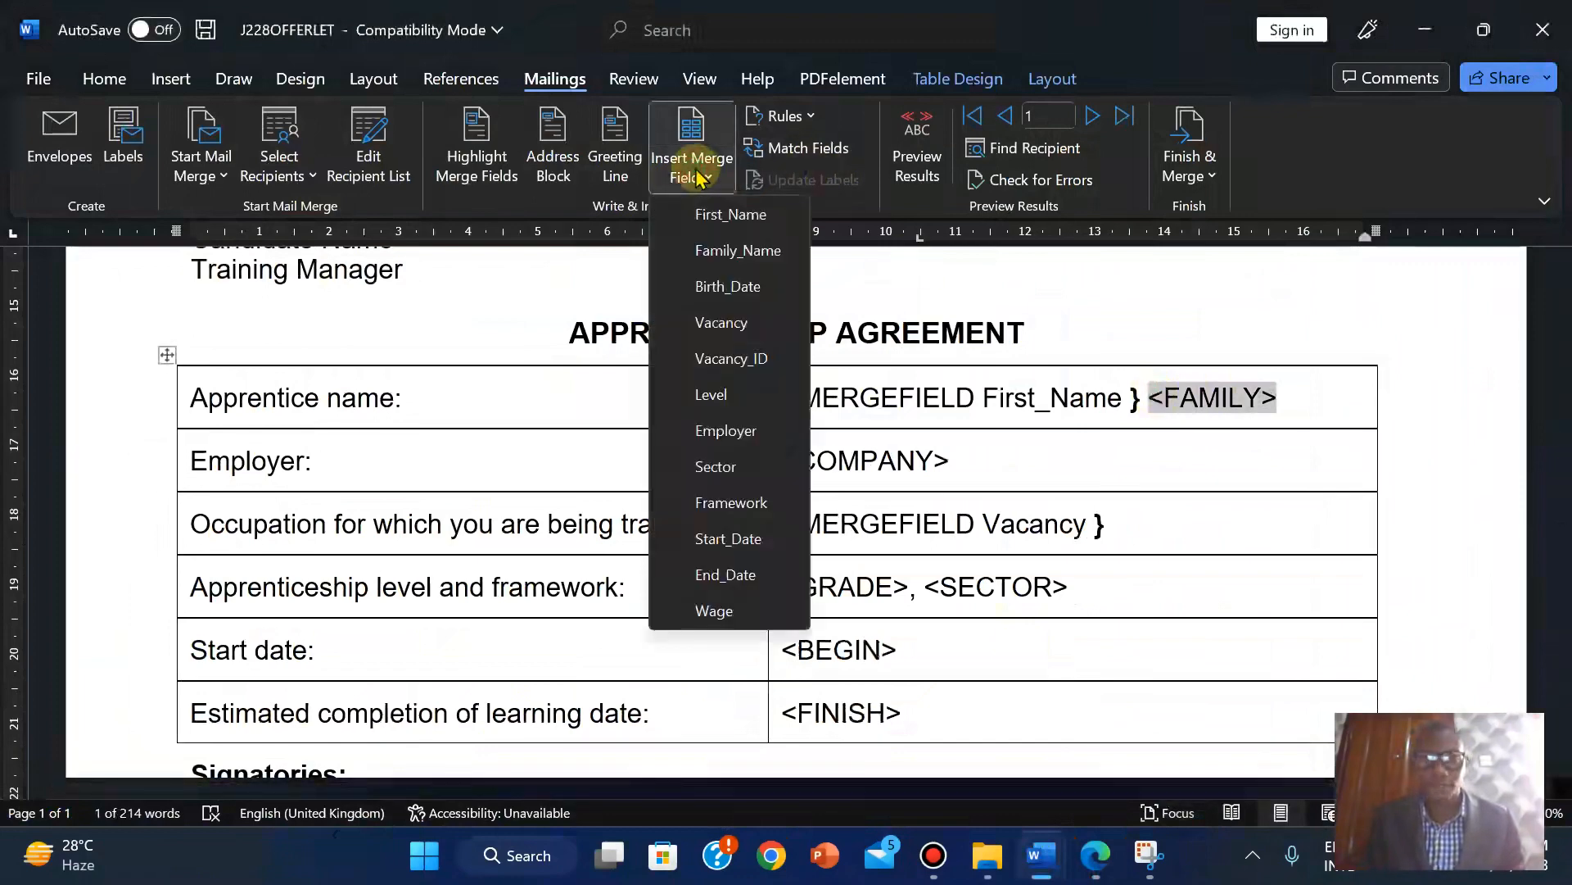
pyautogui.click(735, 251)
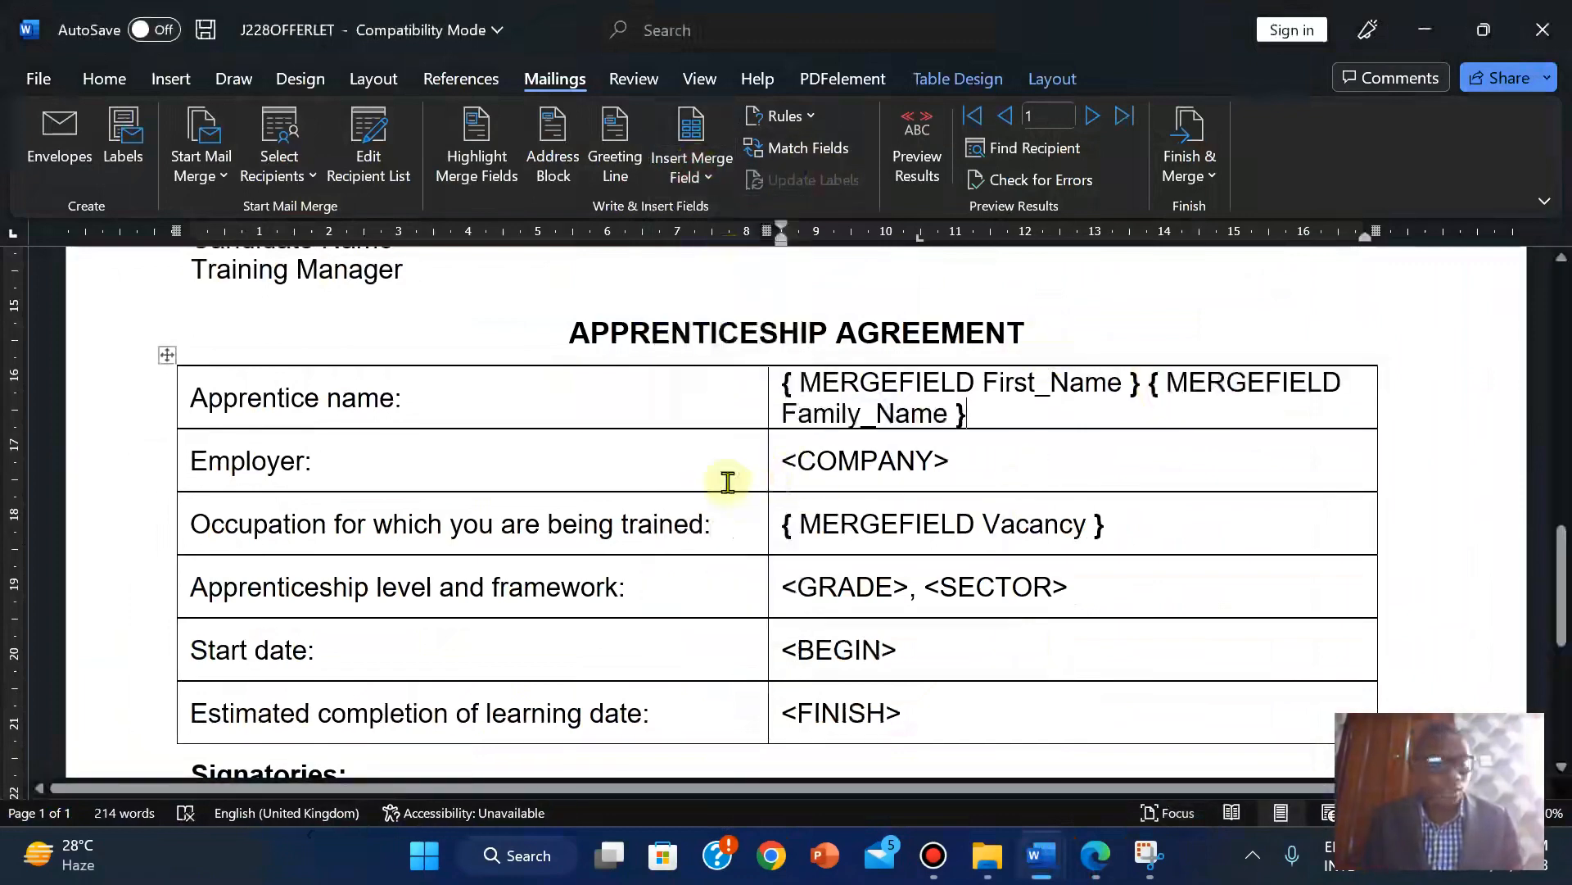
# Look at the <COMPANY> placeholder and recheck the exam paper's field table.
pyautogui.click(777, 462)
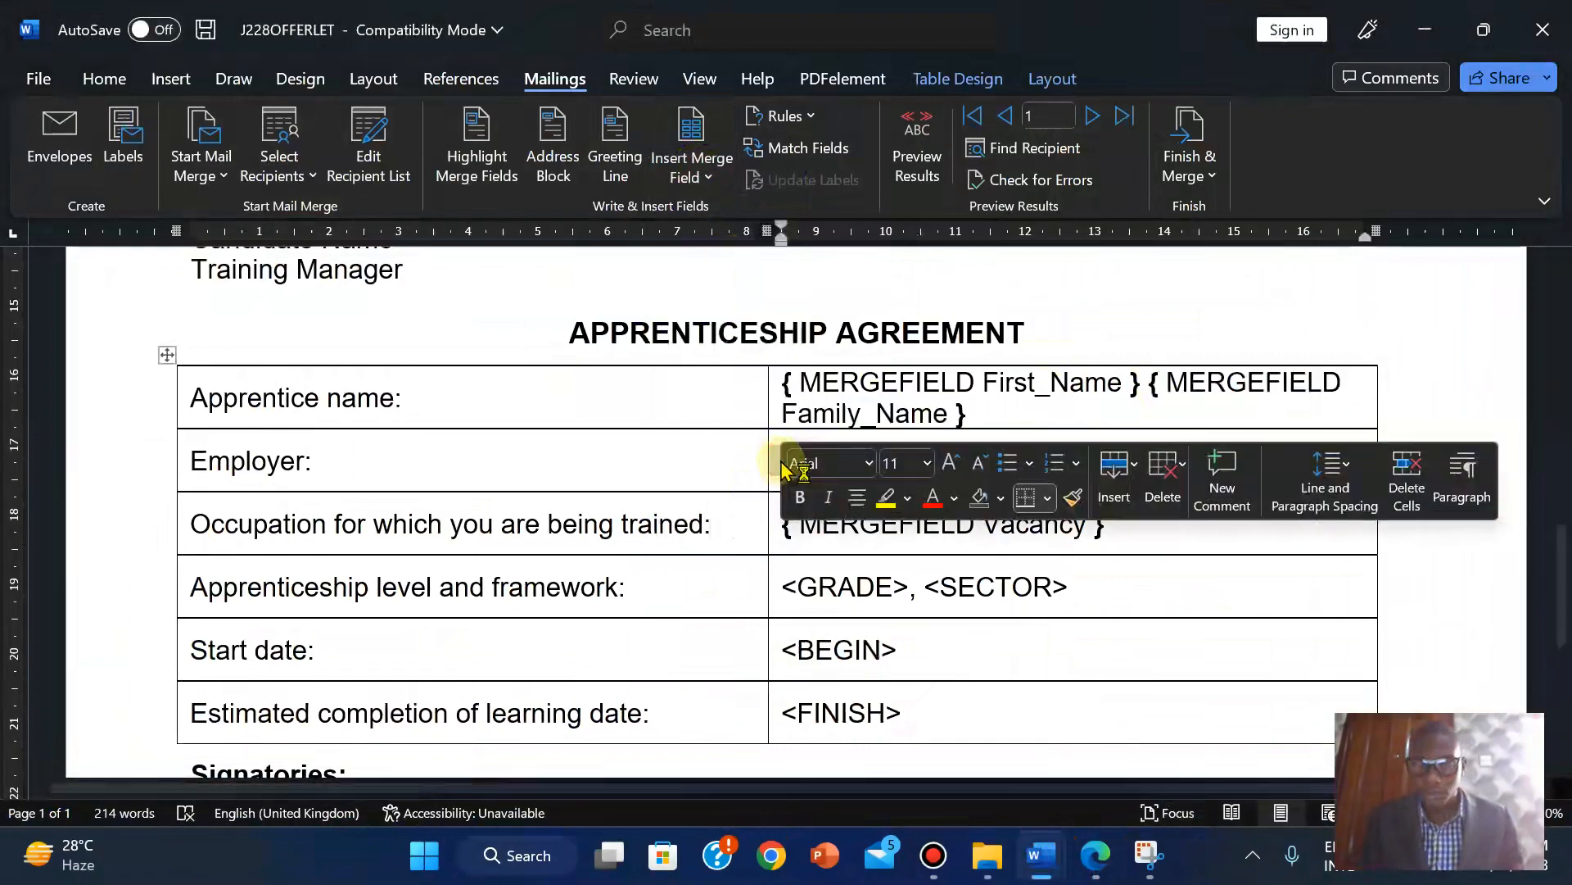
pyautogui.click(1015, 642)
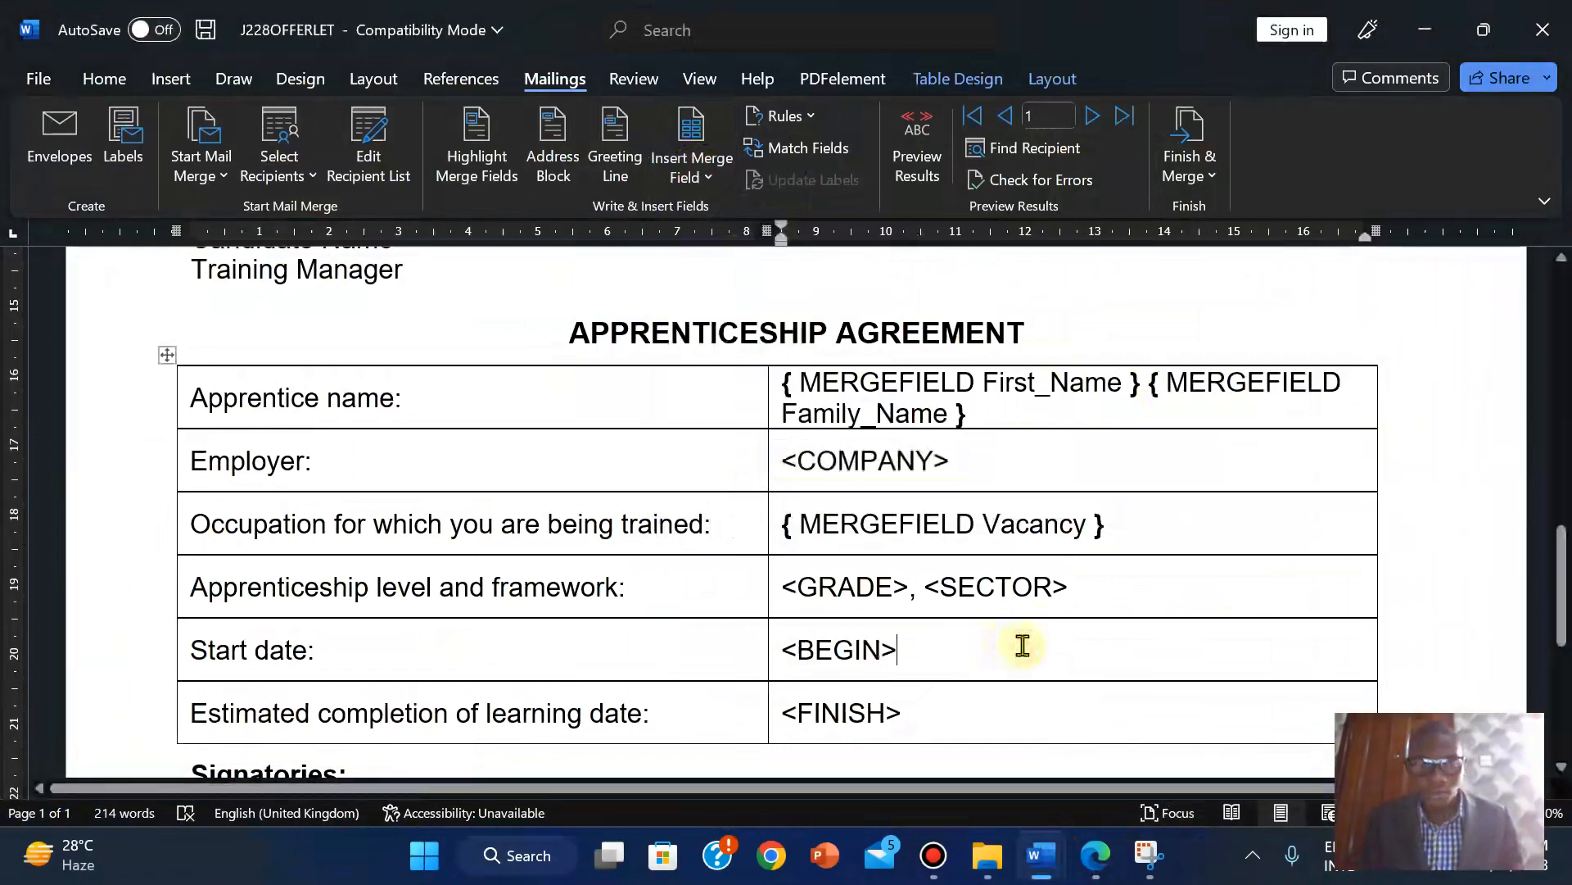
pyautogui.click(1096, 857)
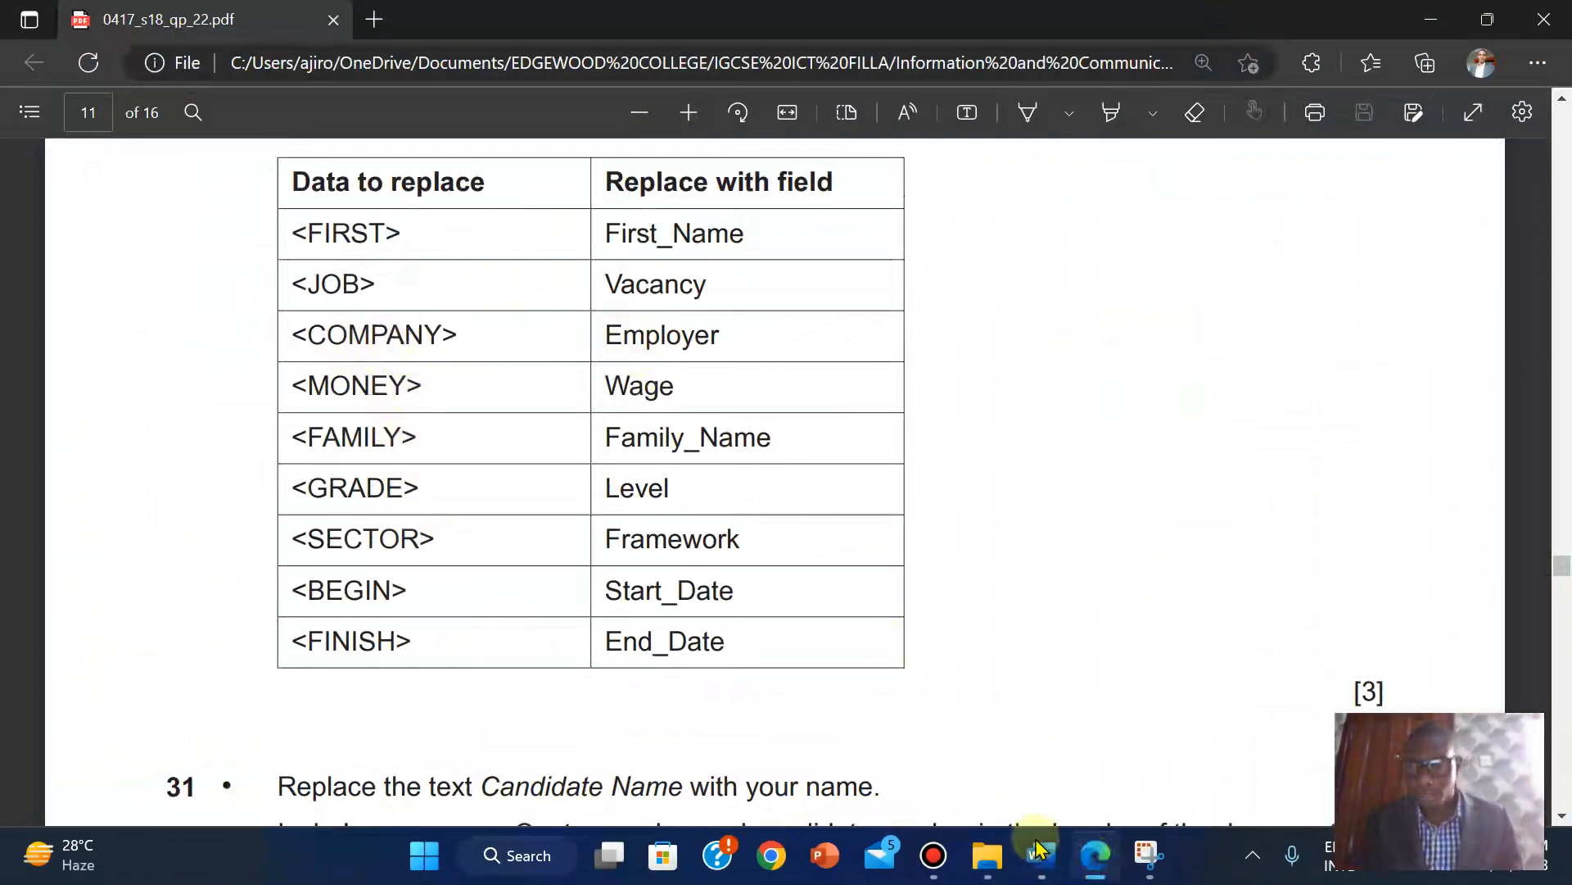
pyautogui.moveTo(1030, 856)
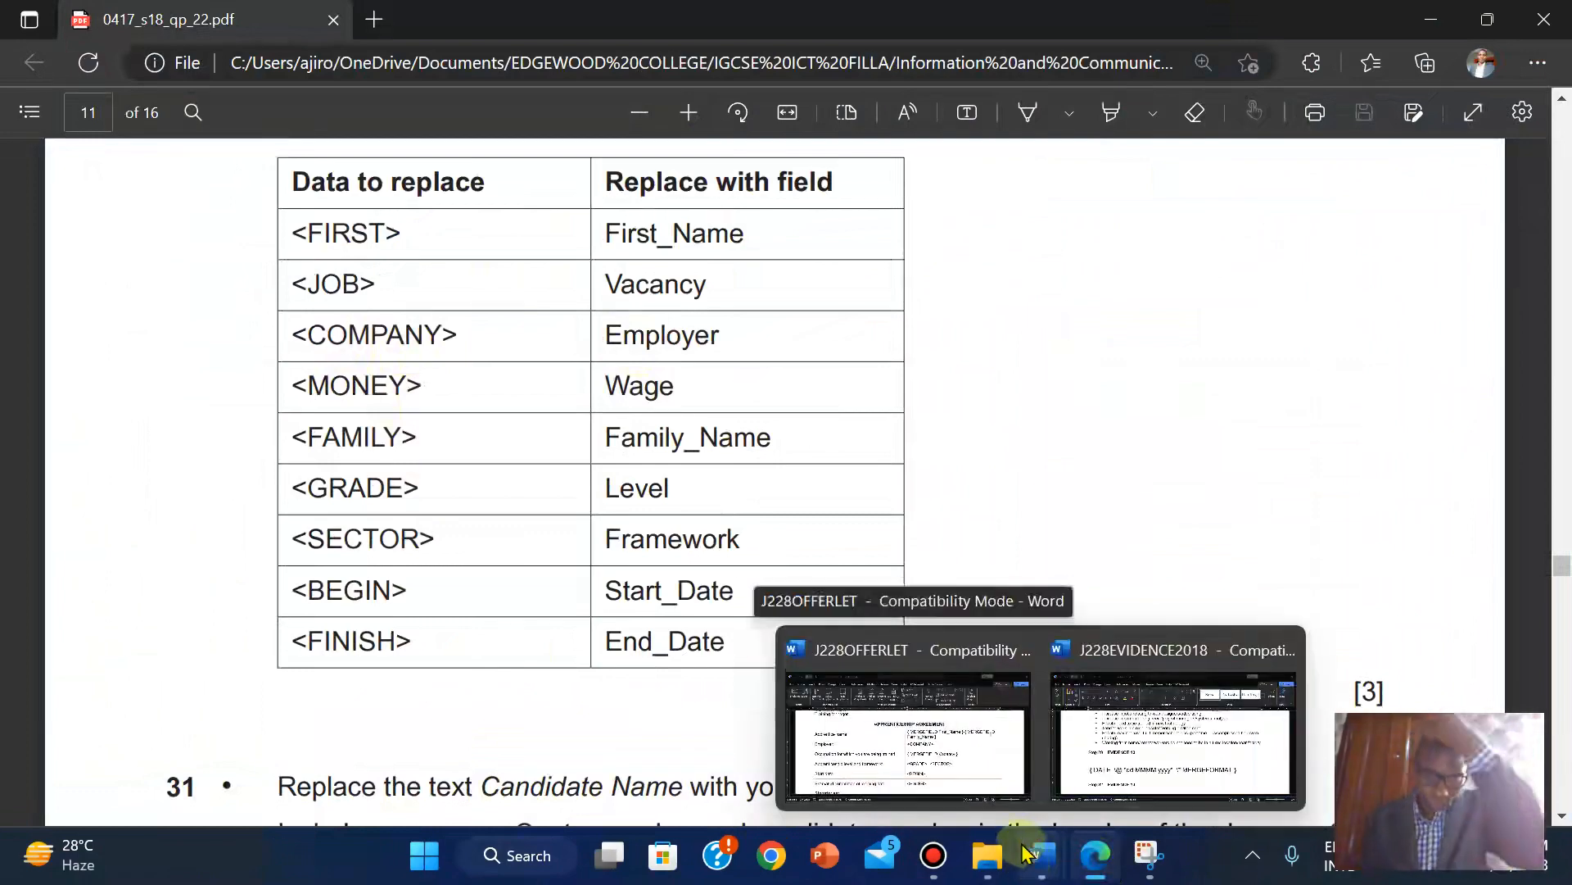
pyautogui.click(975, 680)
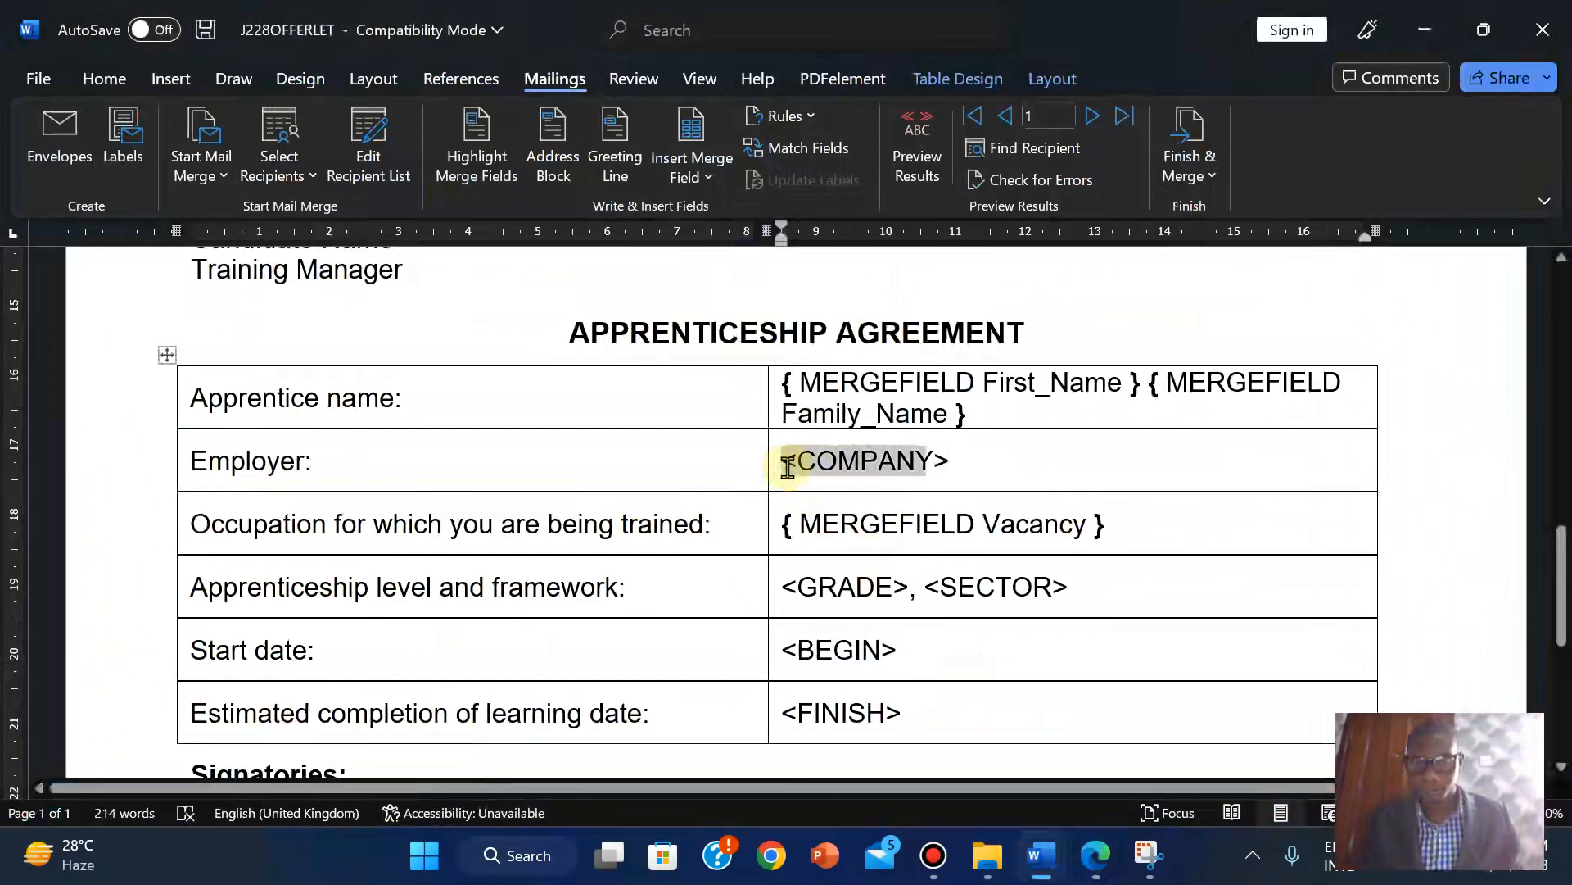
# Replace <COMPANY> in the agreement table with the Employer merge field.
pyautogui.moveTo(788, 467); pyautogui.dragTo(791, 471)
pyautogui.click(707, 177)
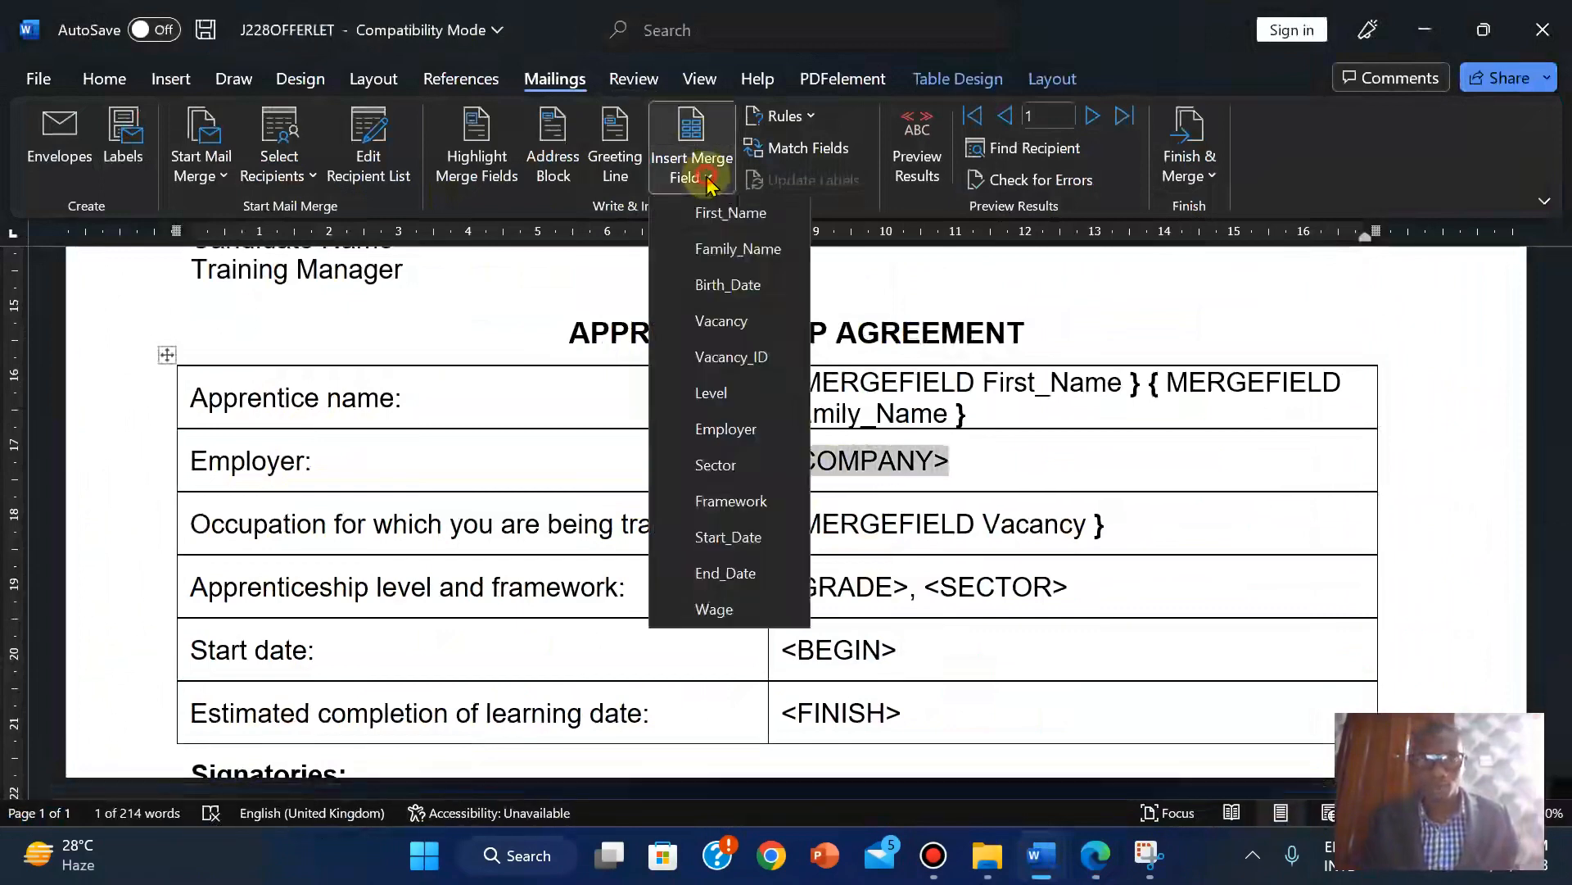
pyautogui.click(712, 427)
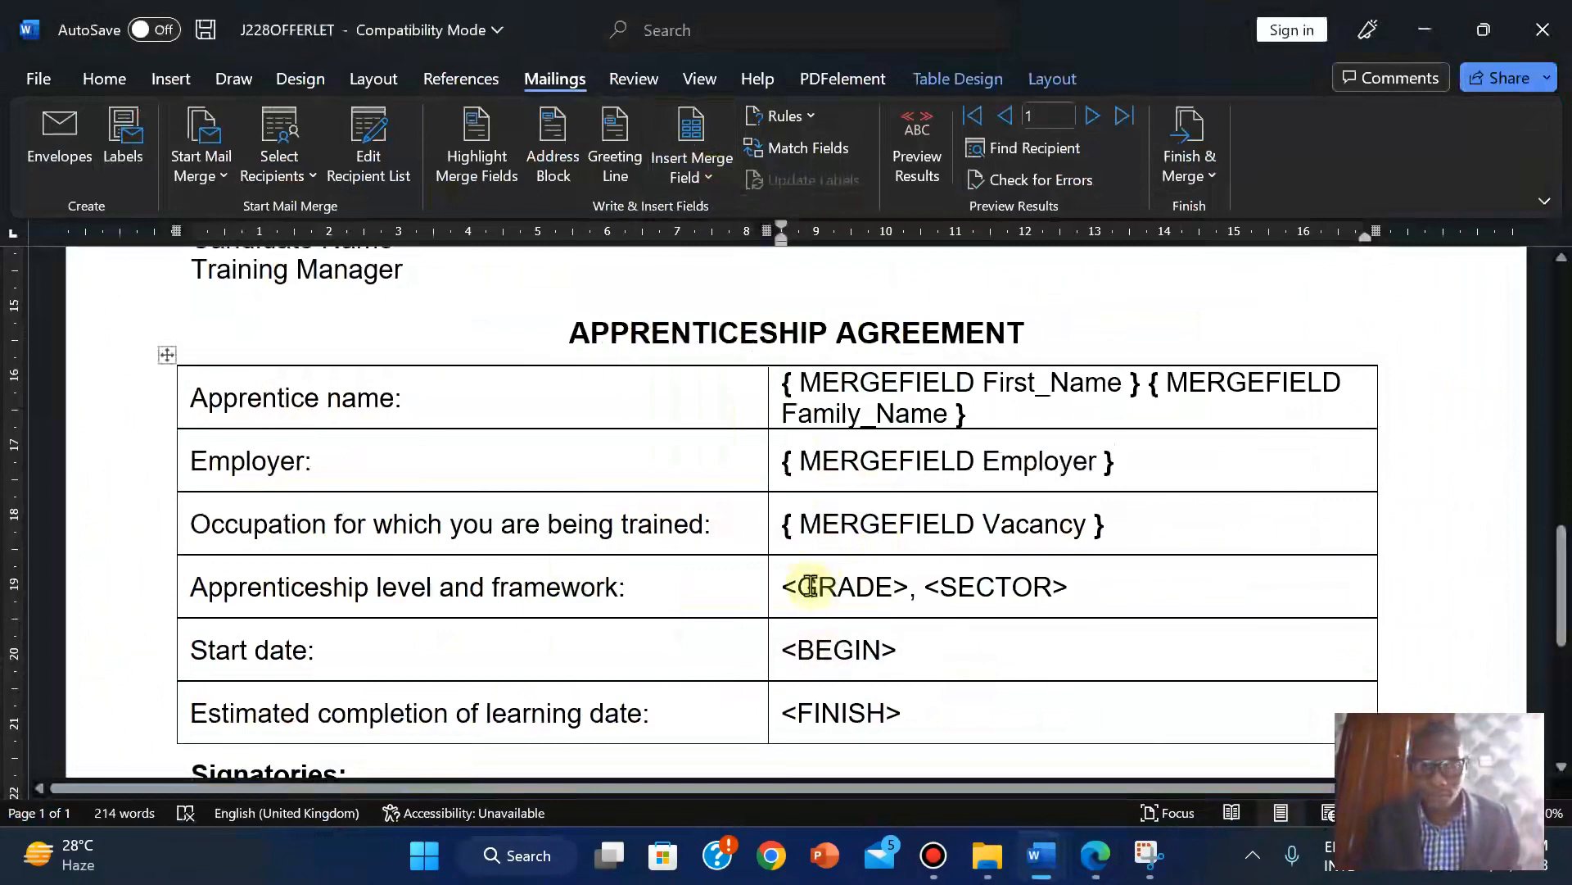
pyautogui.click(1098, 856)
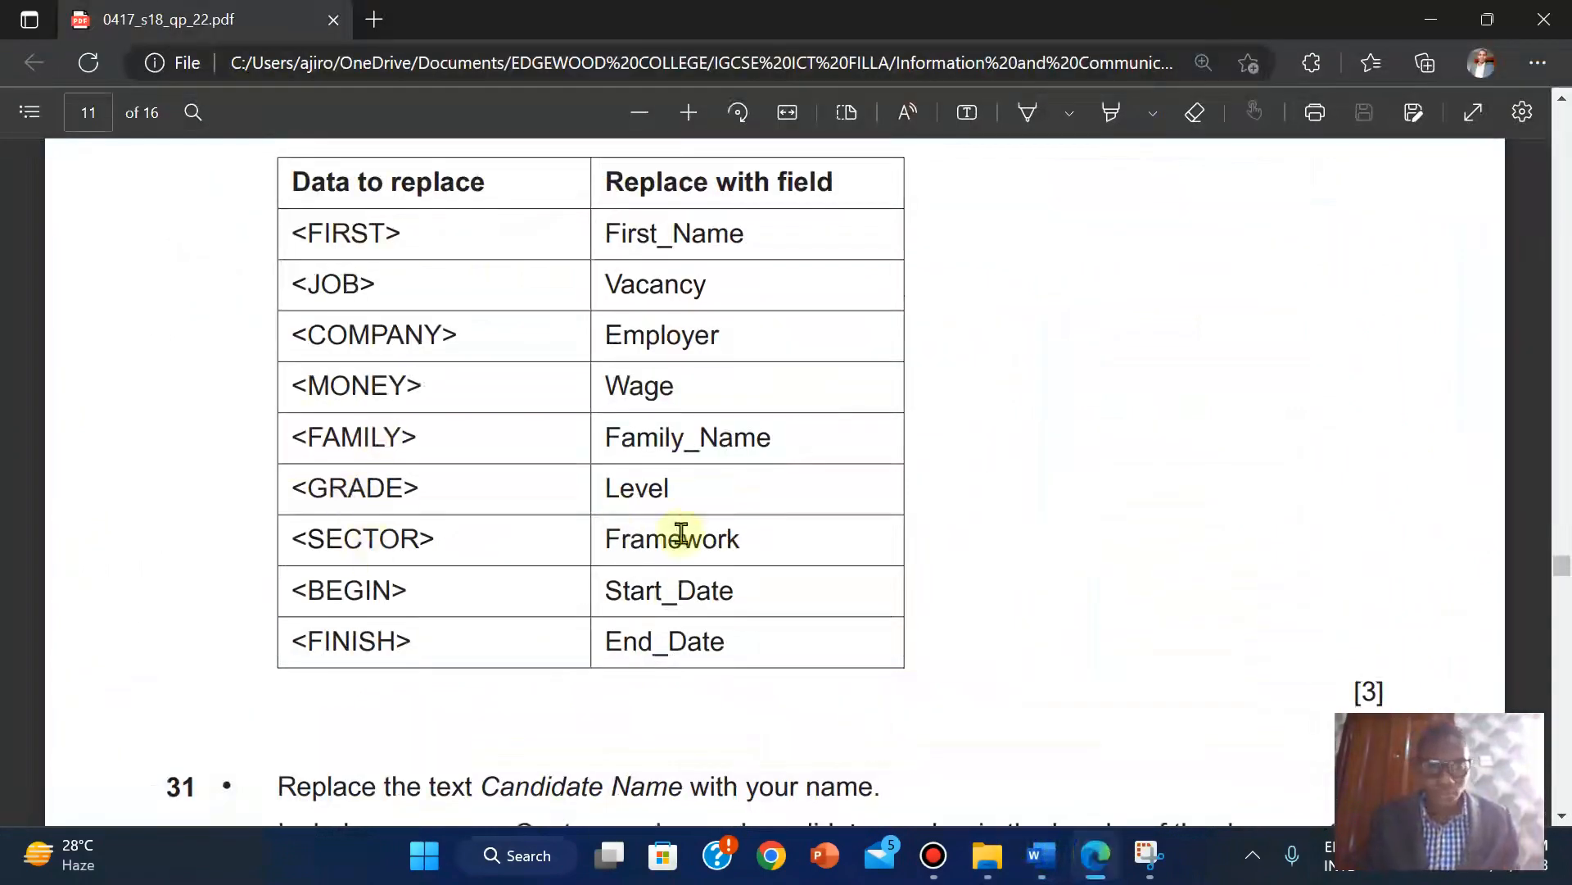
pyautogui.moveTo(1042, 857)
pyautogui.click(931, 743)
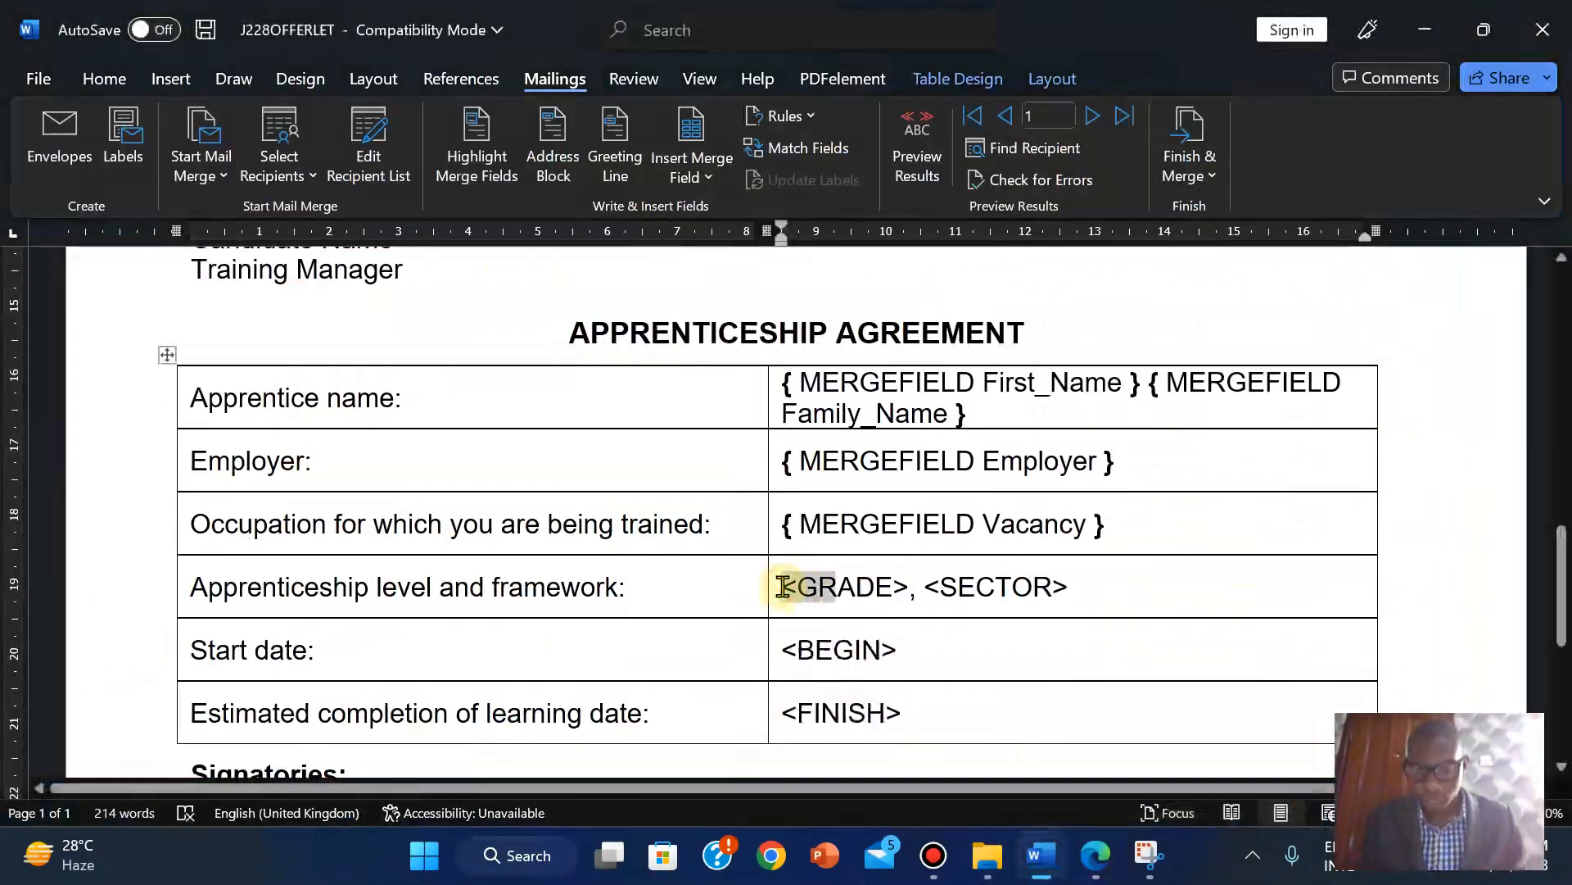
# Replace the <GRADE> placeholder with the Level merge field.
pyautogui.moveTo(784, 587); pyautogui.dragTo(786, 583)
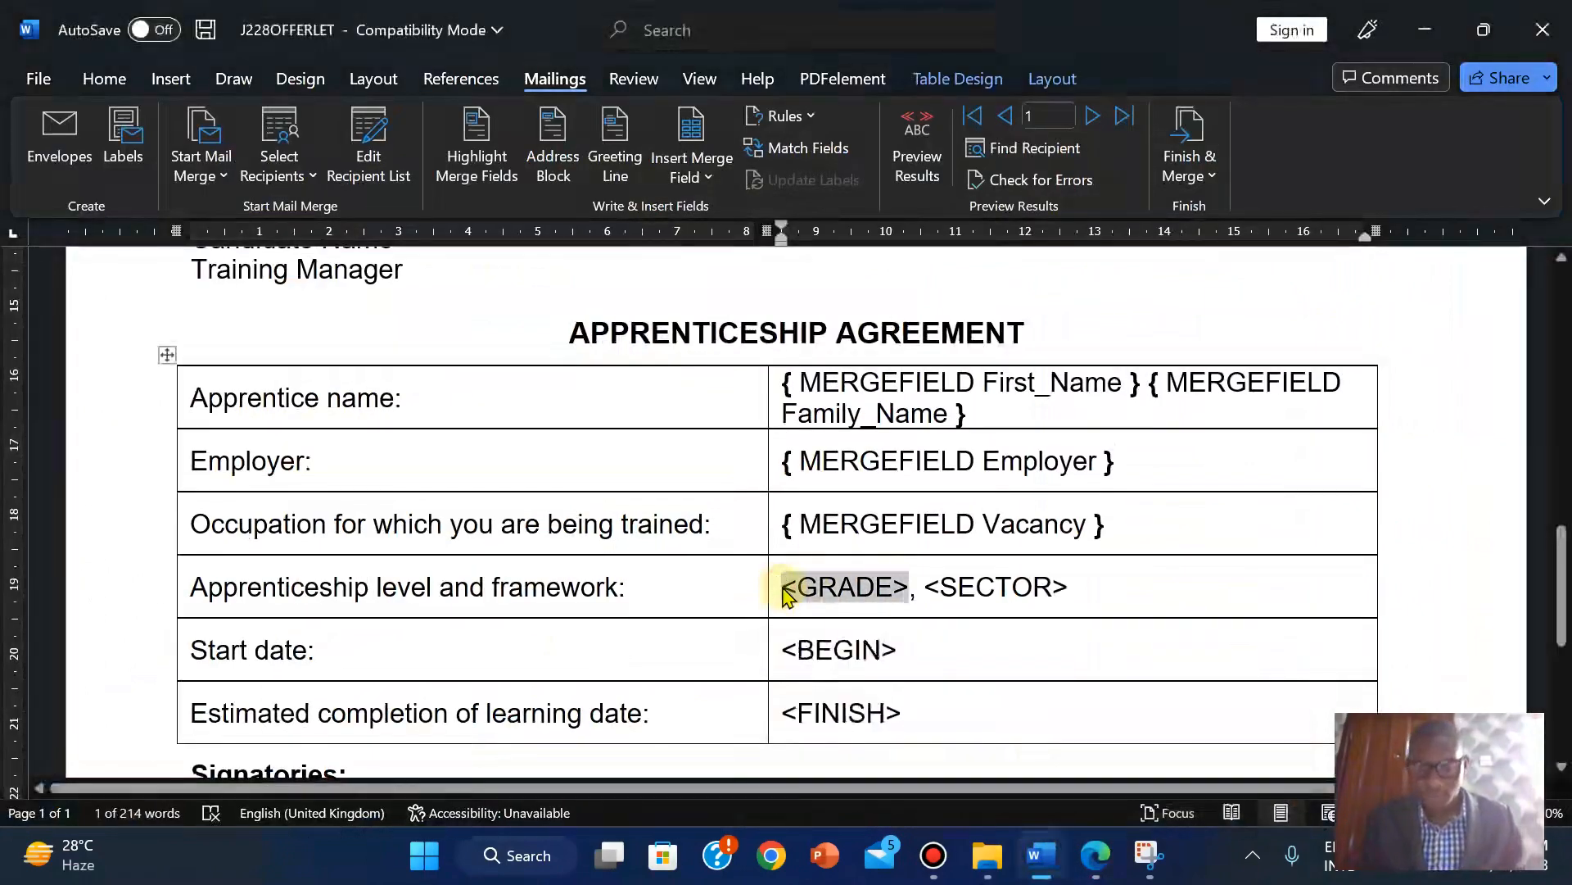
pyautogui.click(706, 178)
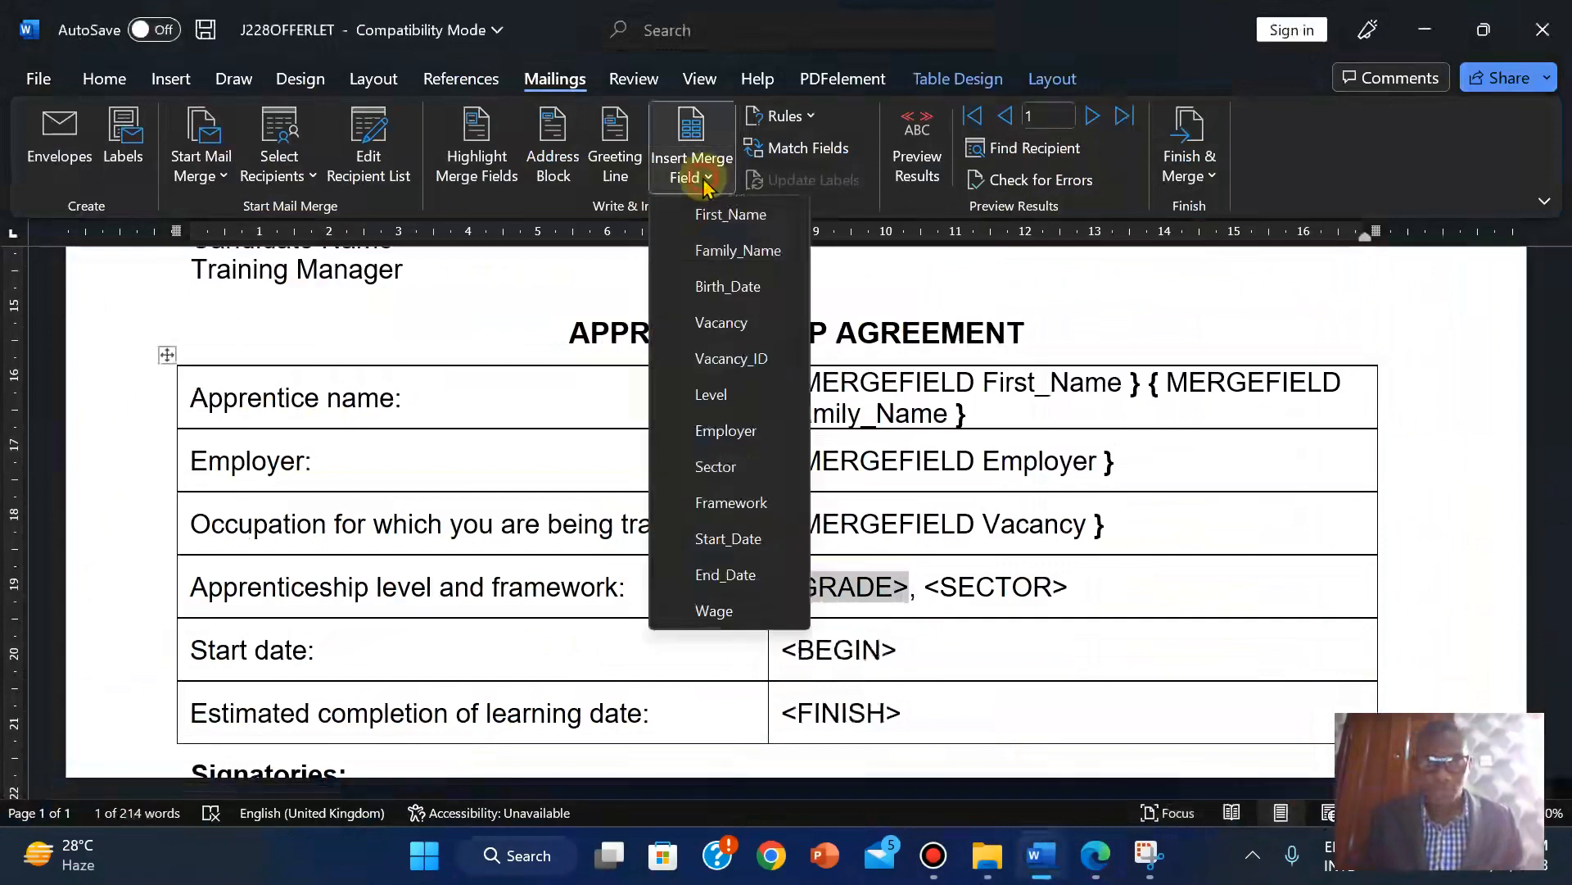
pyautogui.click(733, 409)
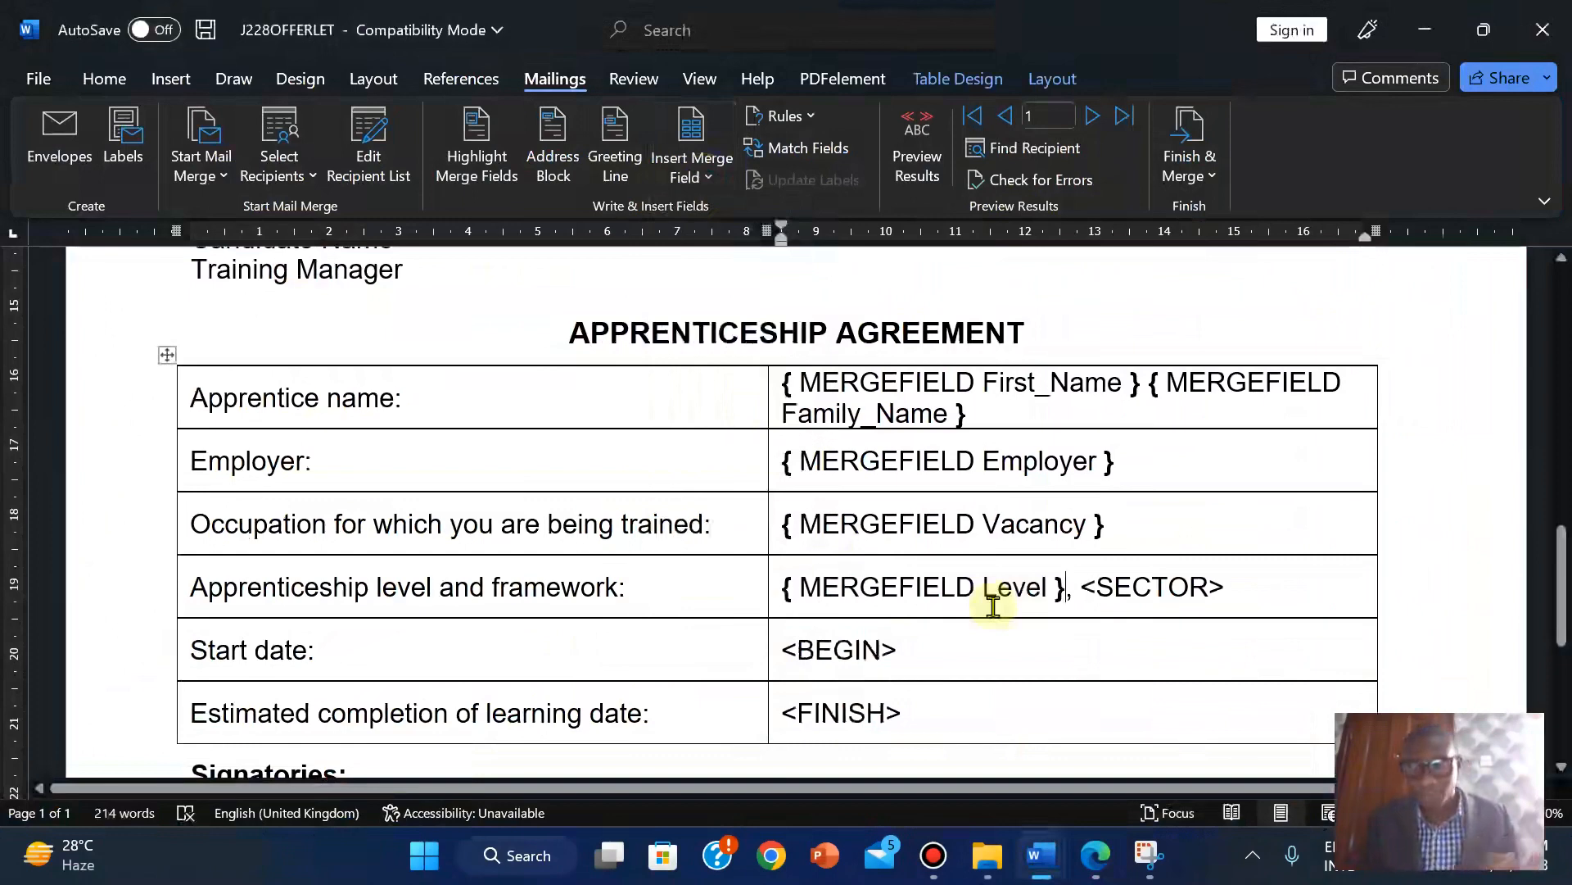
pyautogui.click(1096, 855)
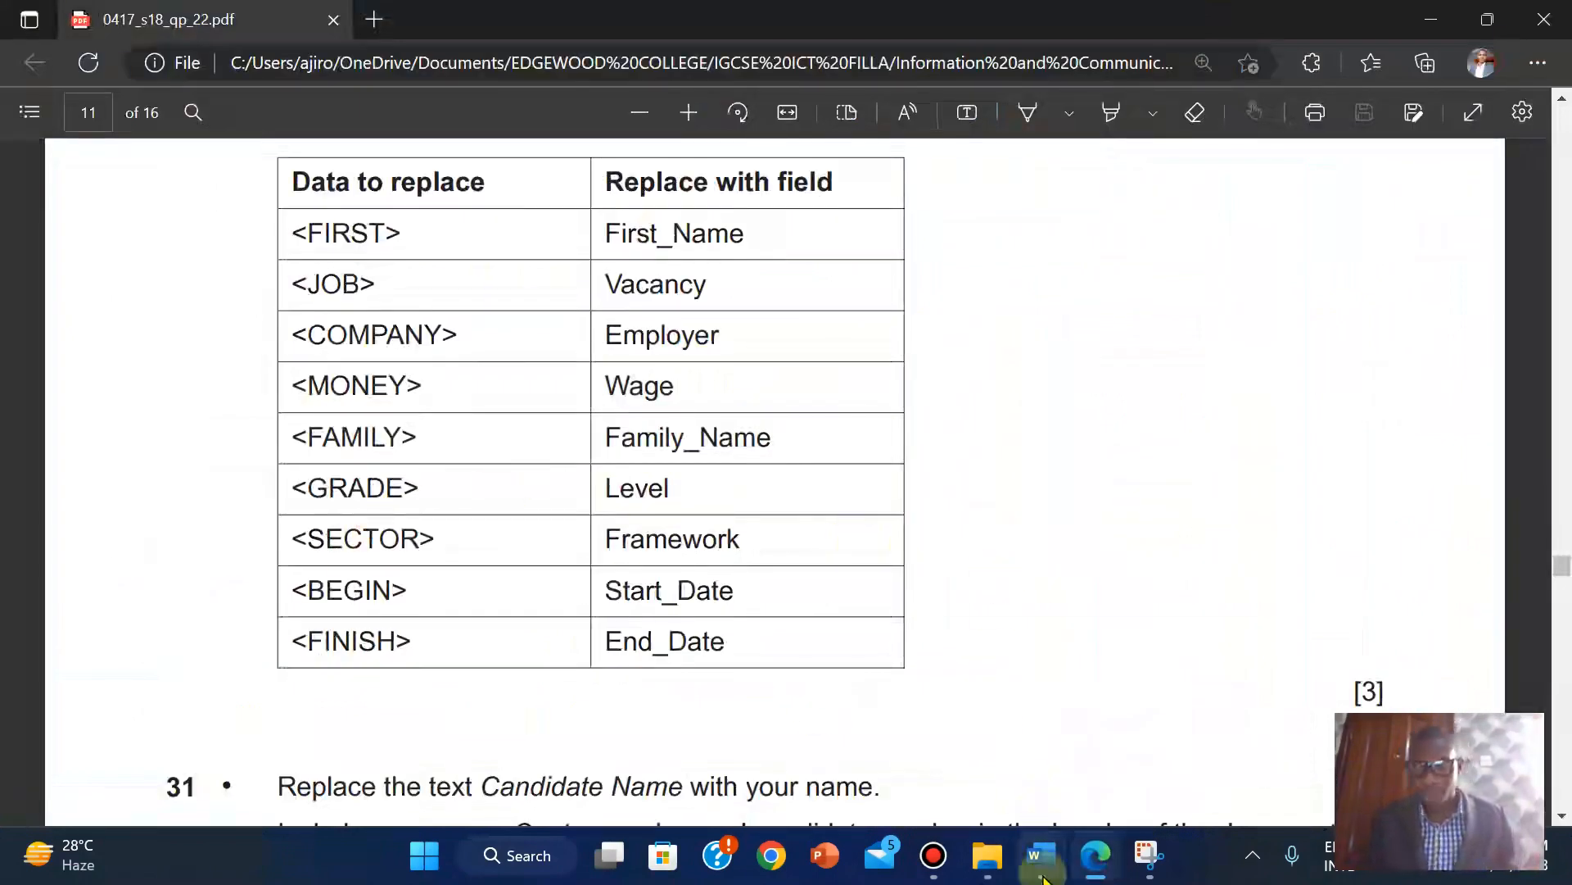
pyautogui.moveTo(1044, 878)
pyautogui.click(955, 657)
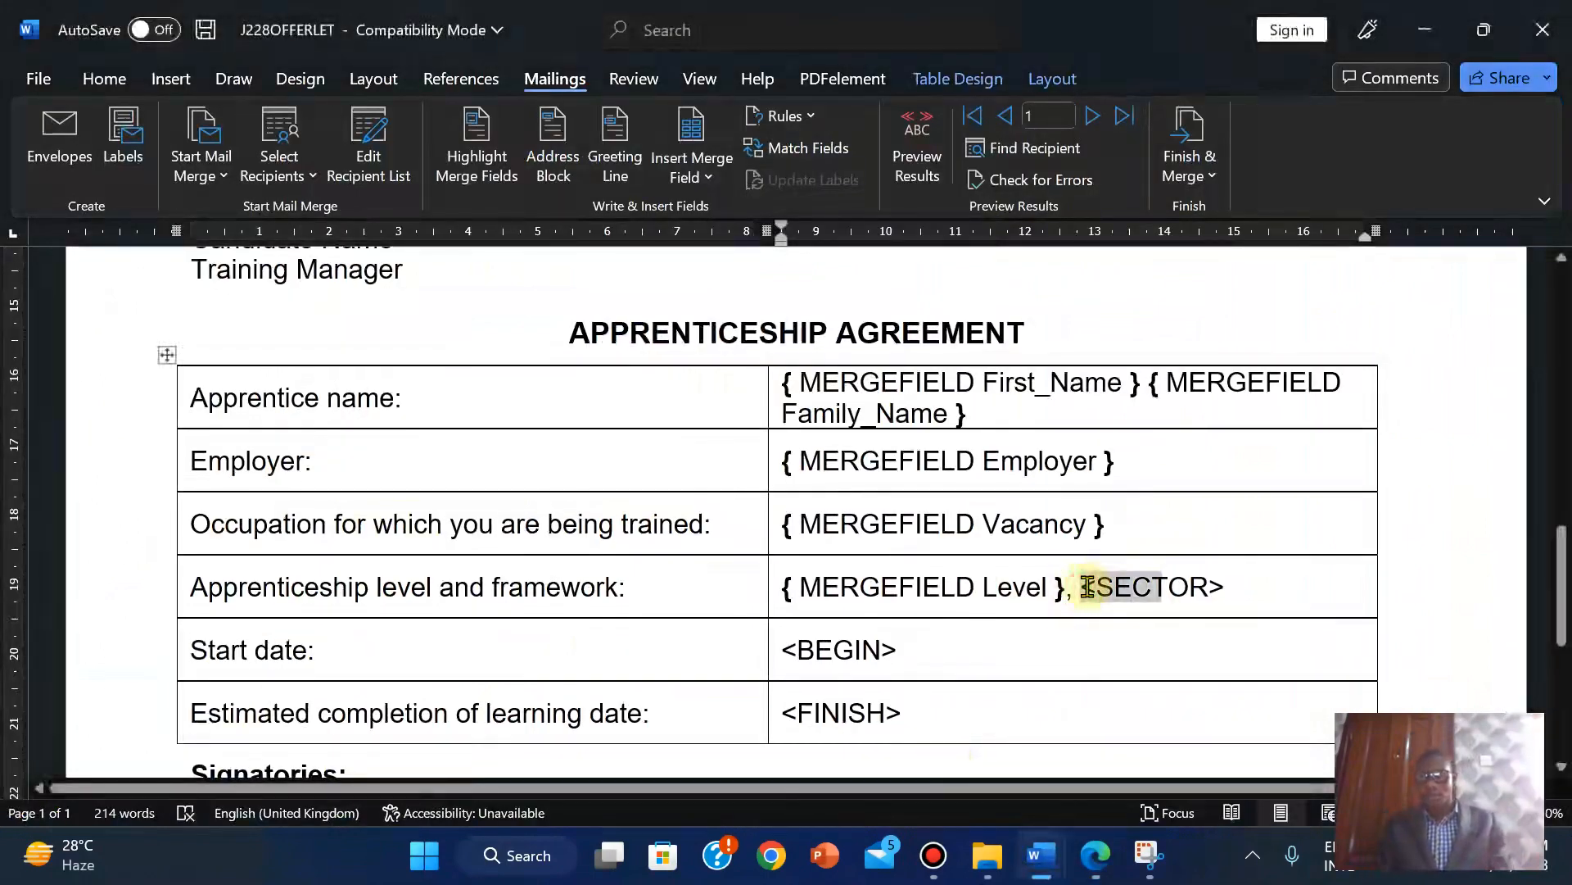
# Replace <SECTOR> after the Level field with the Framework merge field.
pyautogui.moveTo(1088, 586); pyautogui.dragTo(1088, 587)
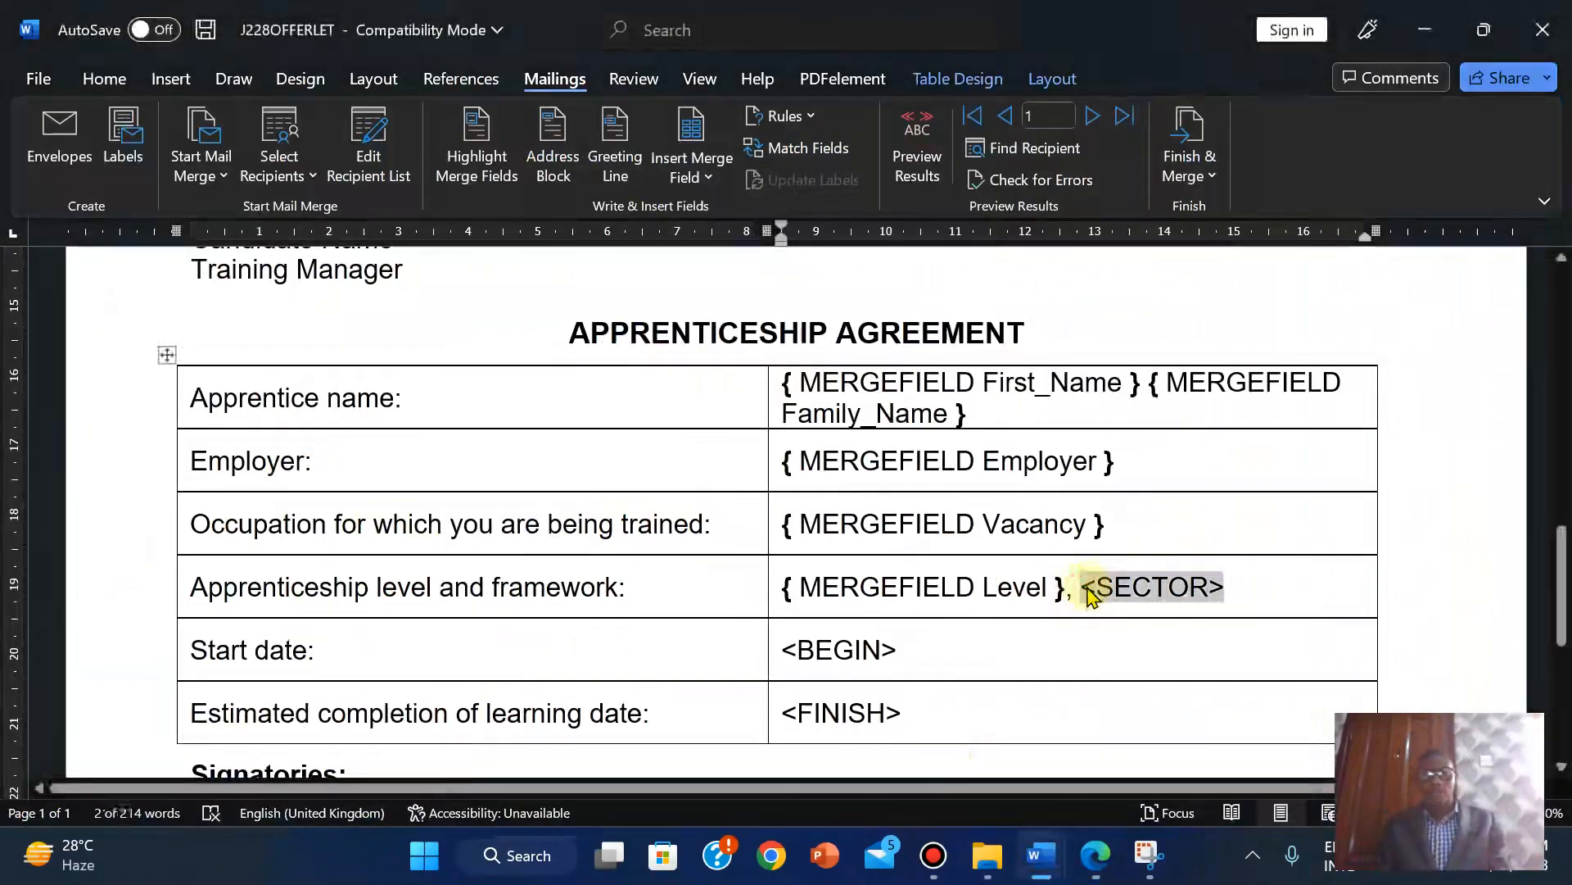
pyautogui.click(692, 177)
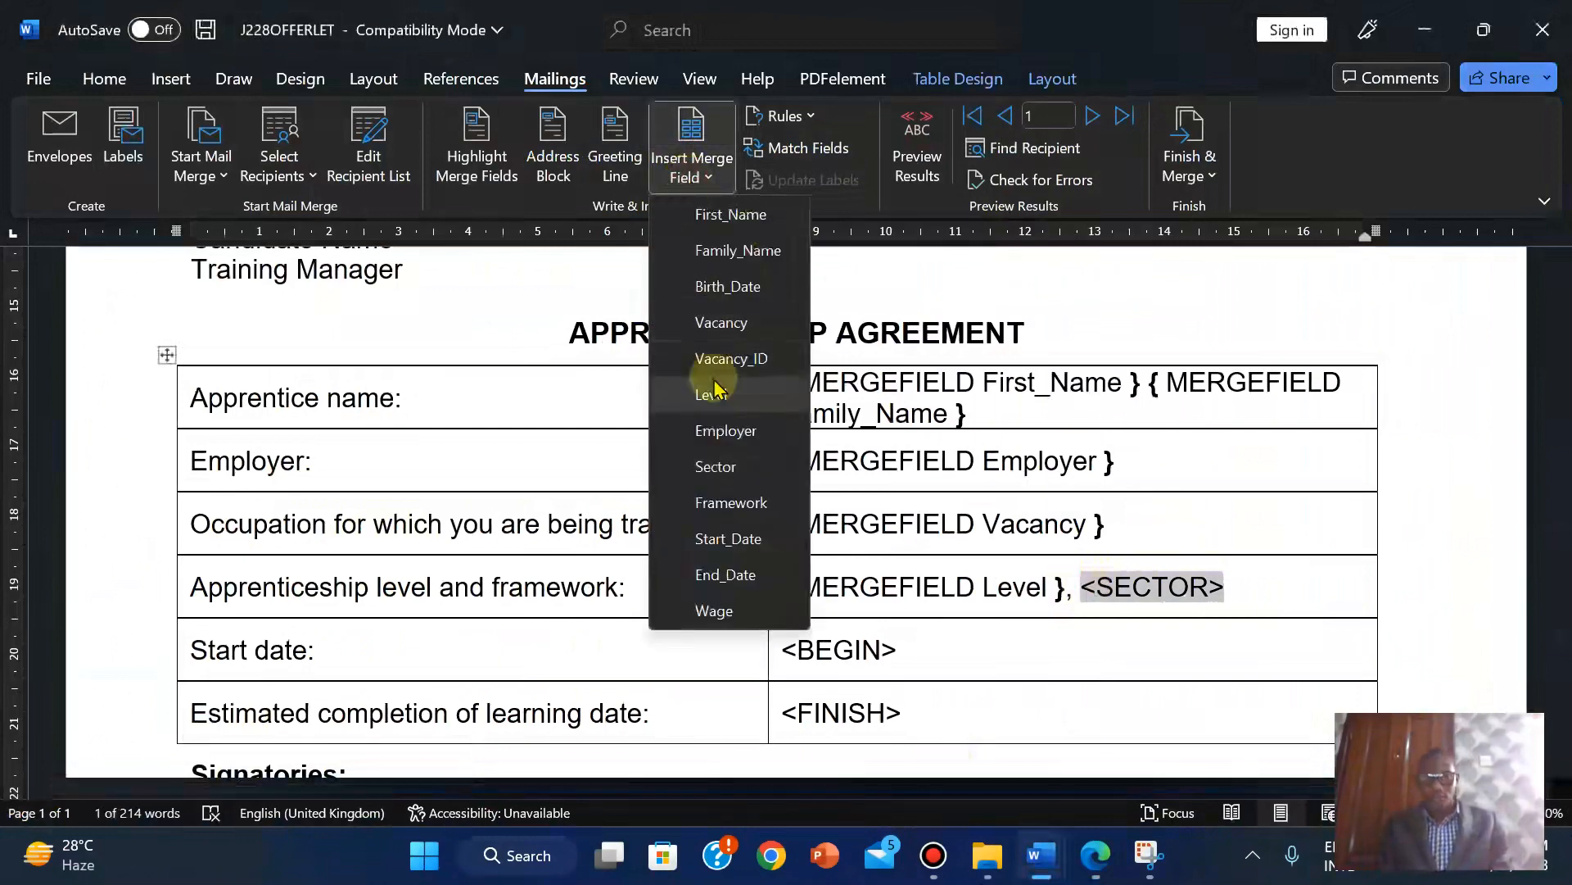
pyautogui.click(1097, 869)
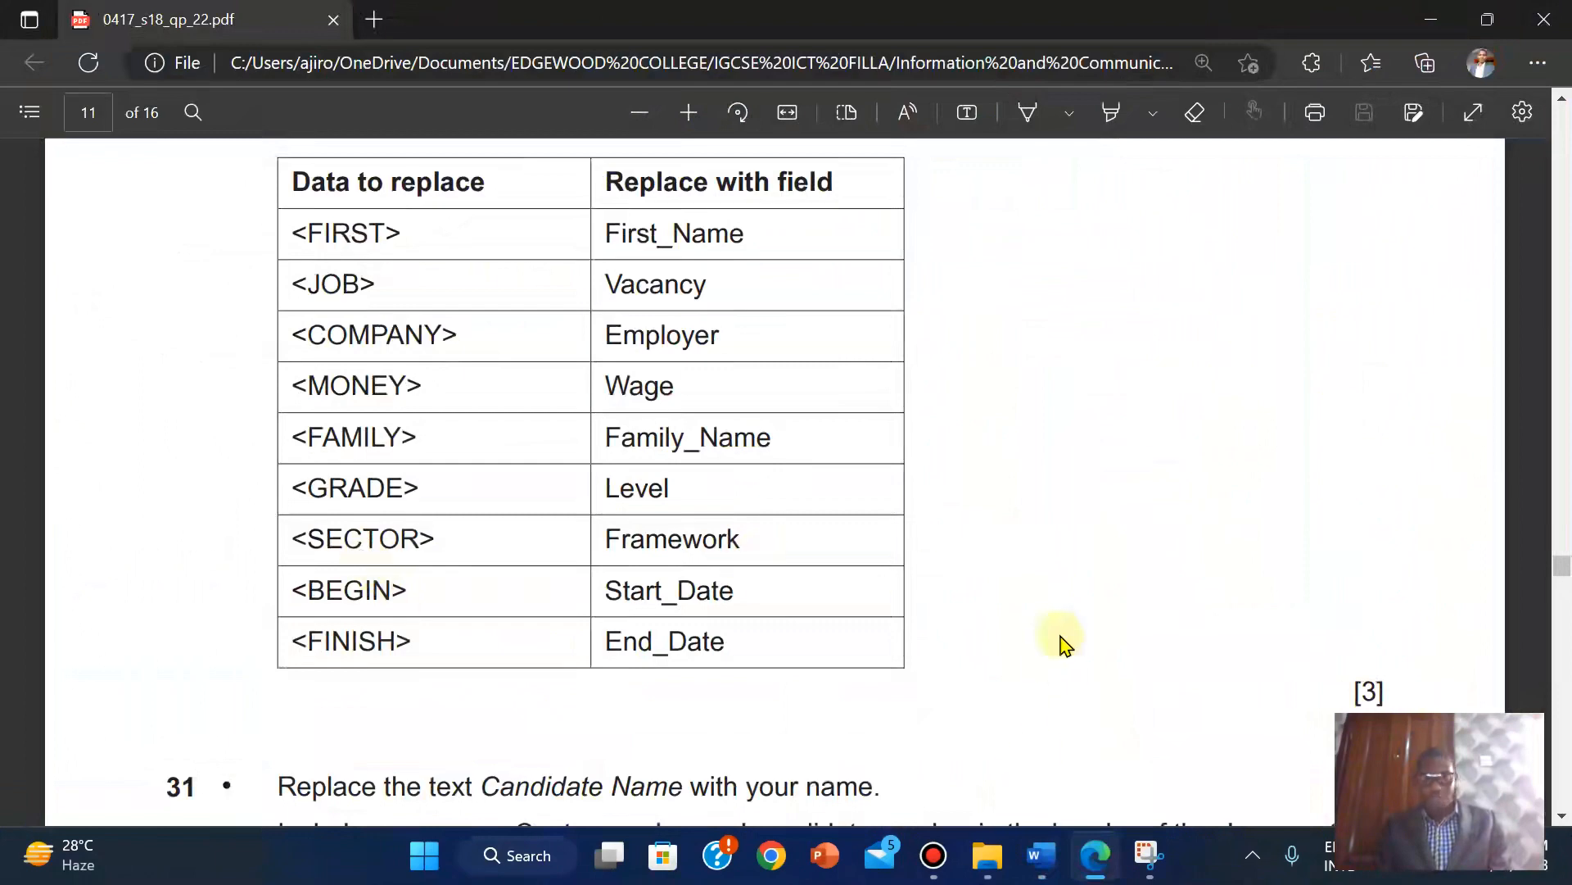
pyautogui.moveTo(1042, 857)
pyautogui.click(915, 735)
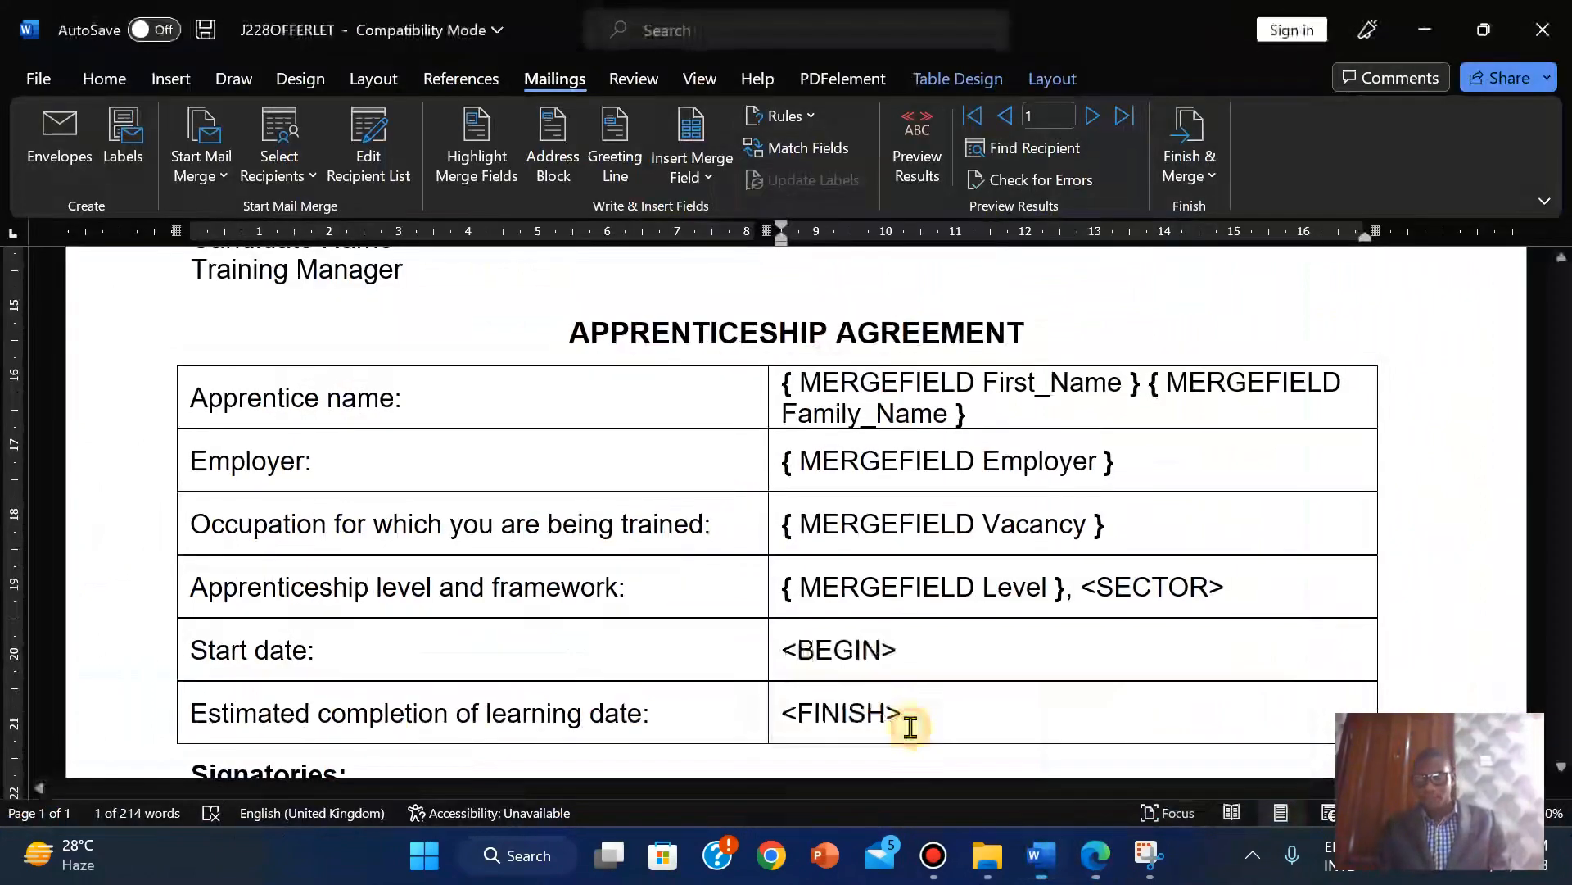
pyautogui.click(696, 194)
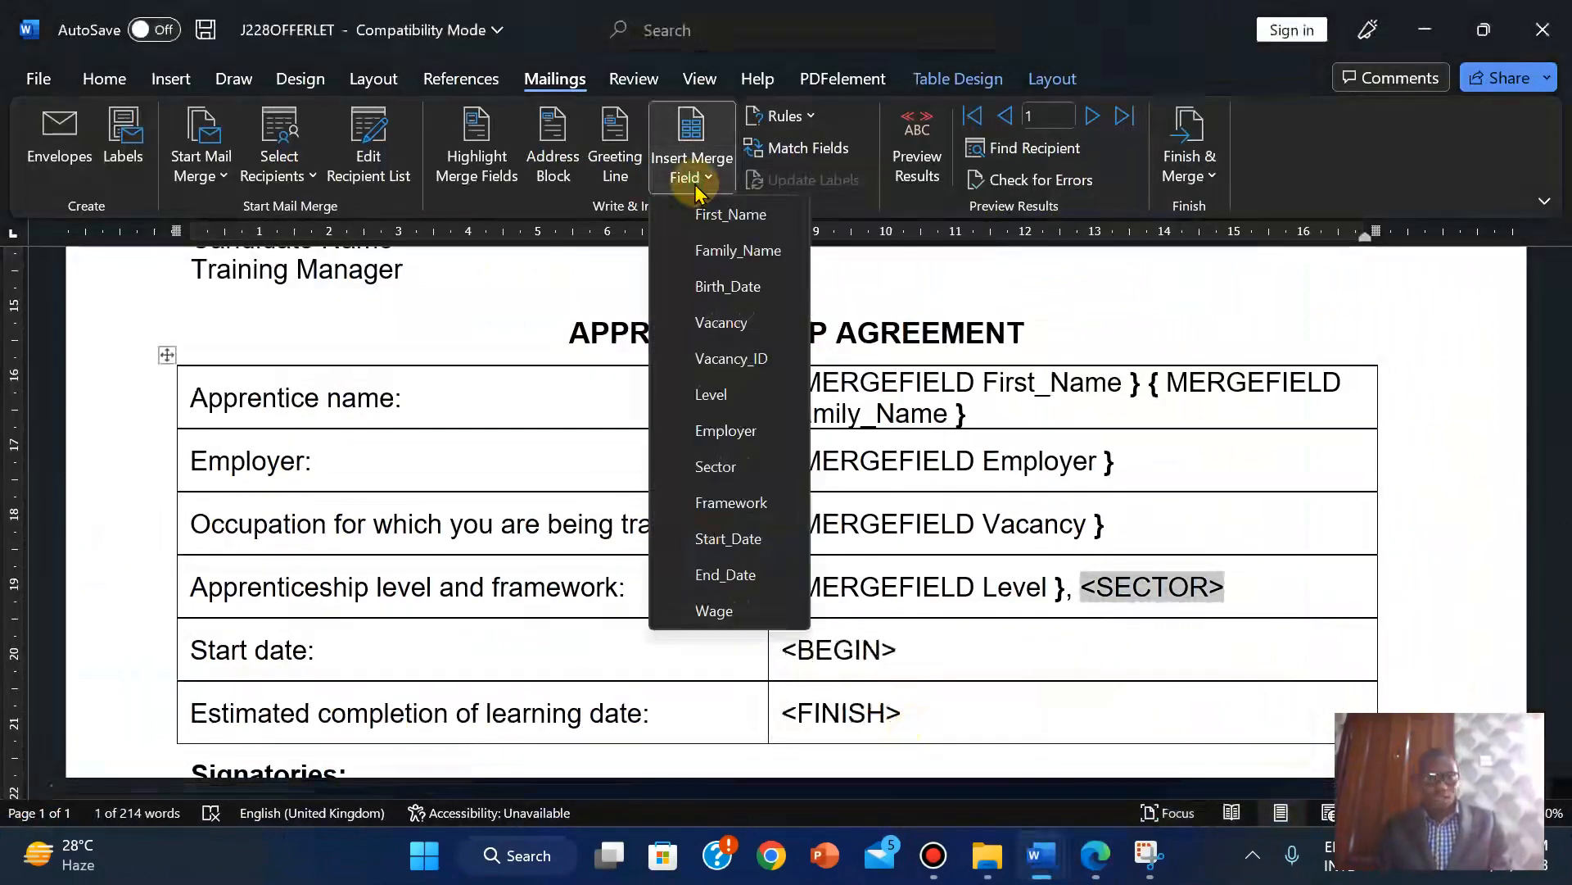
pyautogui.click(731, 506)
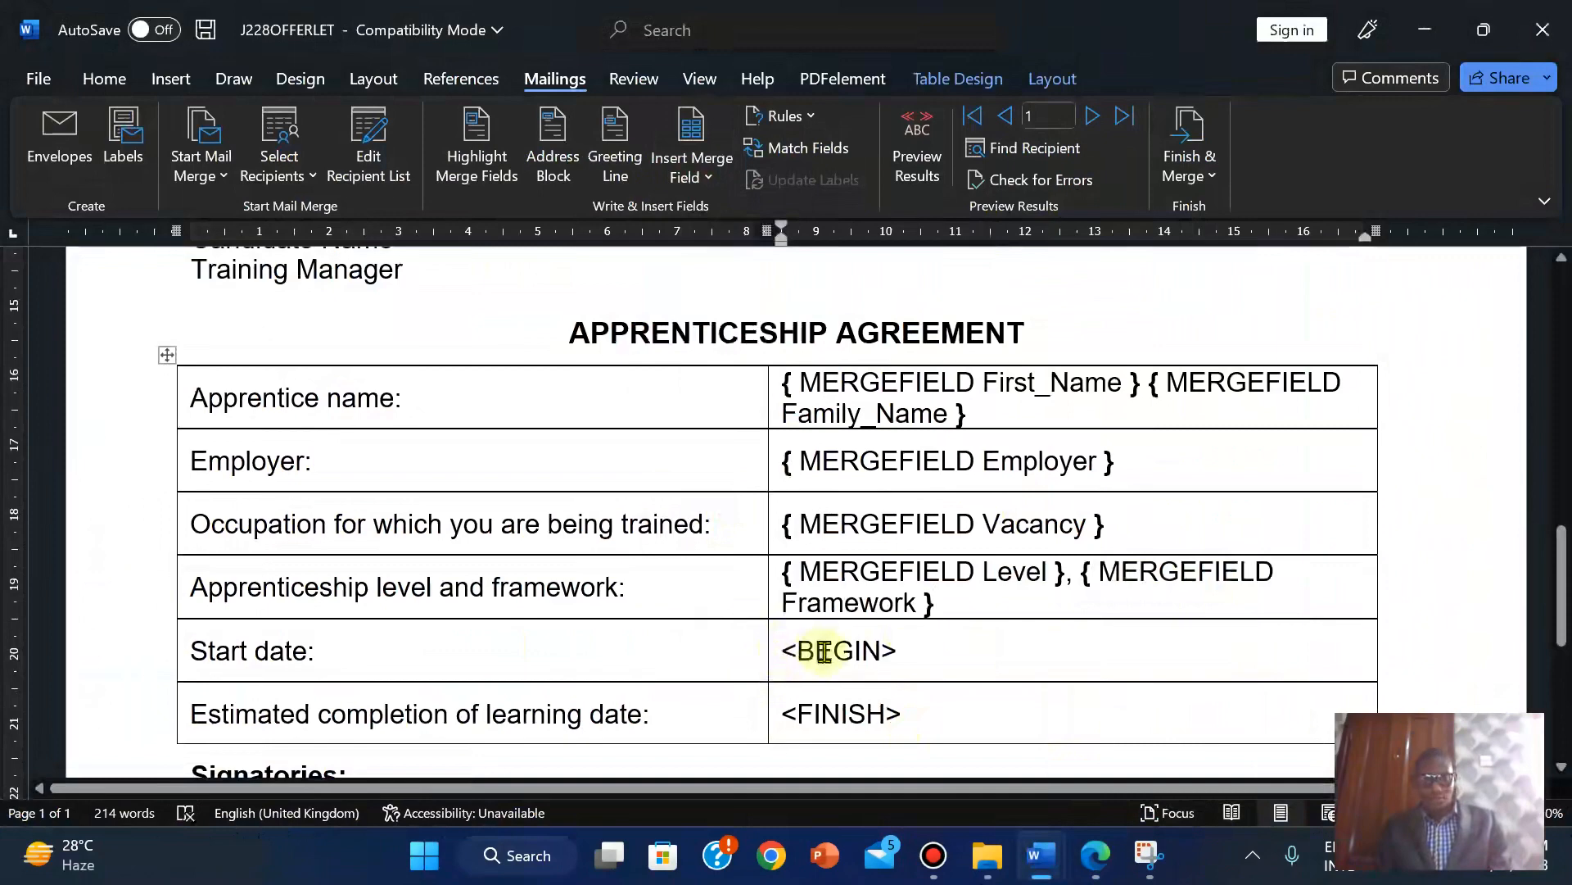
pyautogui.click(1096, 855)
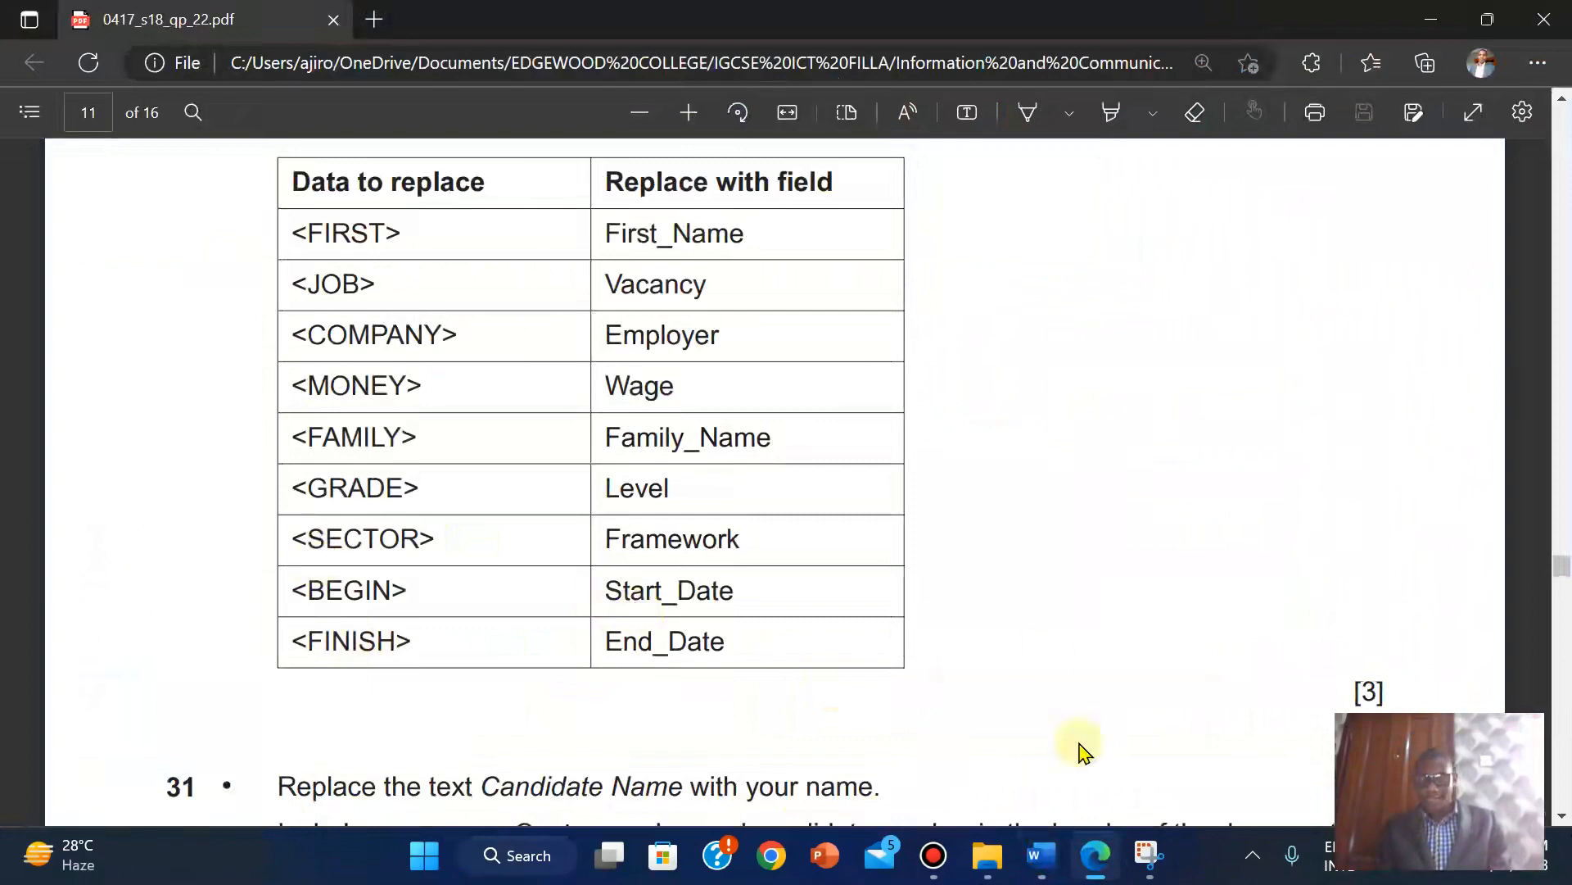
pyautogui.moveTo(1039, 851)
pyautogui.click(952, 761)
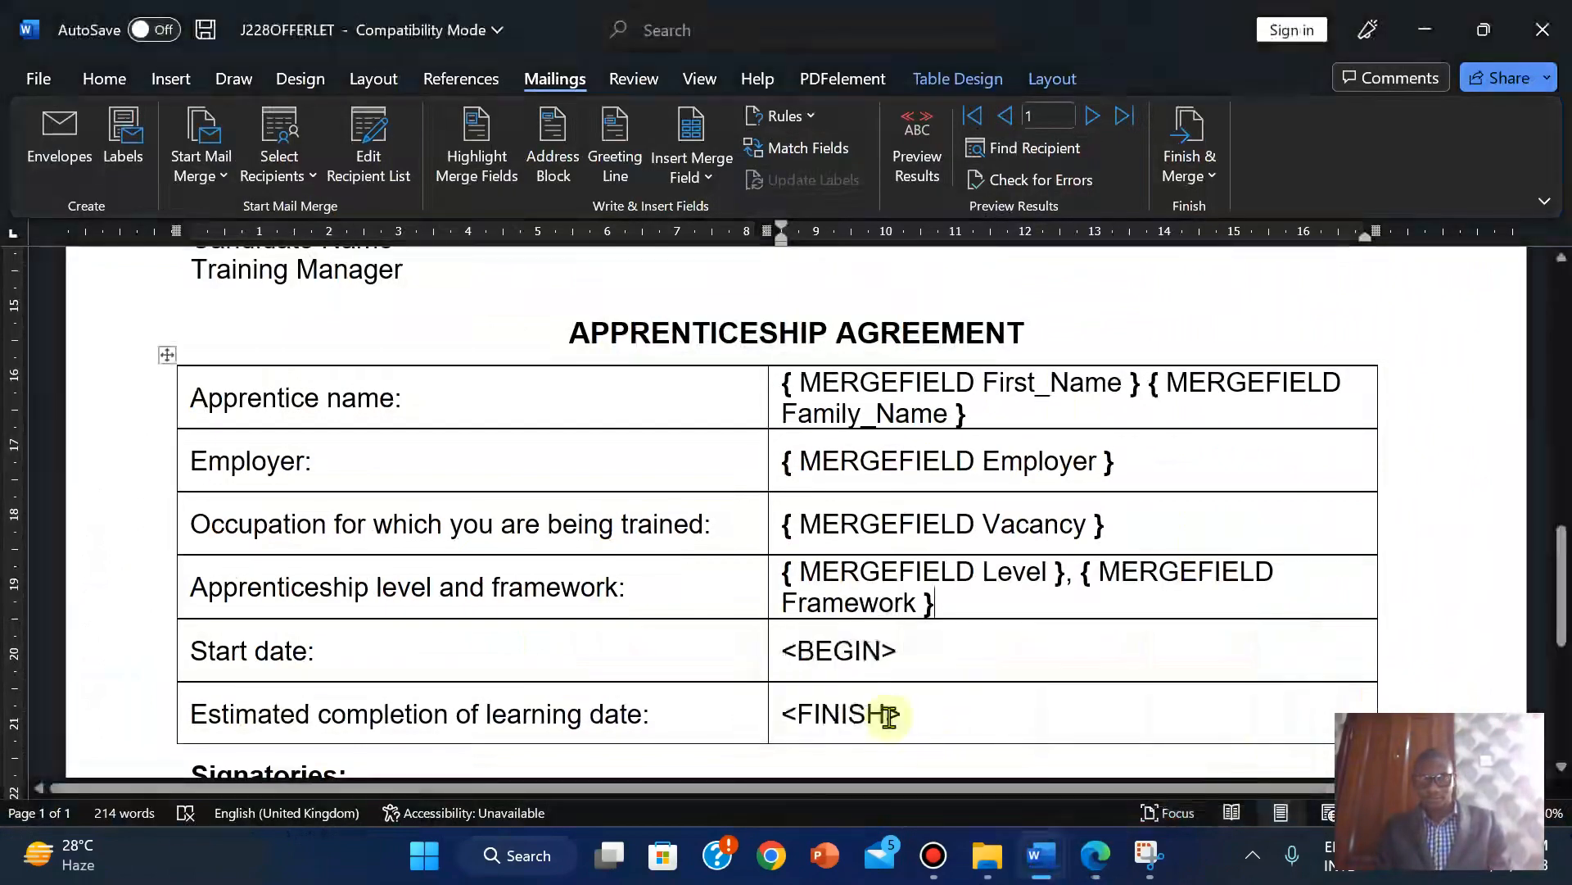
# Replace the <BEGIN> placeholder with the Start_Date merge field.
pyautogui.click(786, 651)
pyautogui.hotkey('shift', 'Right')
pyautogui.hotkey('shift', 'Right')
pyautogui.hotkey('shift', 'Right')
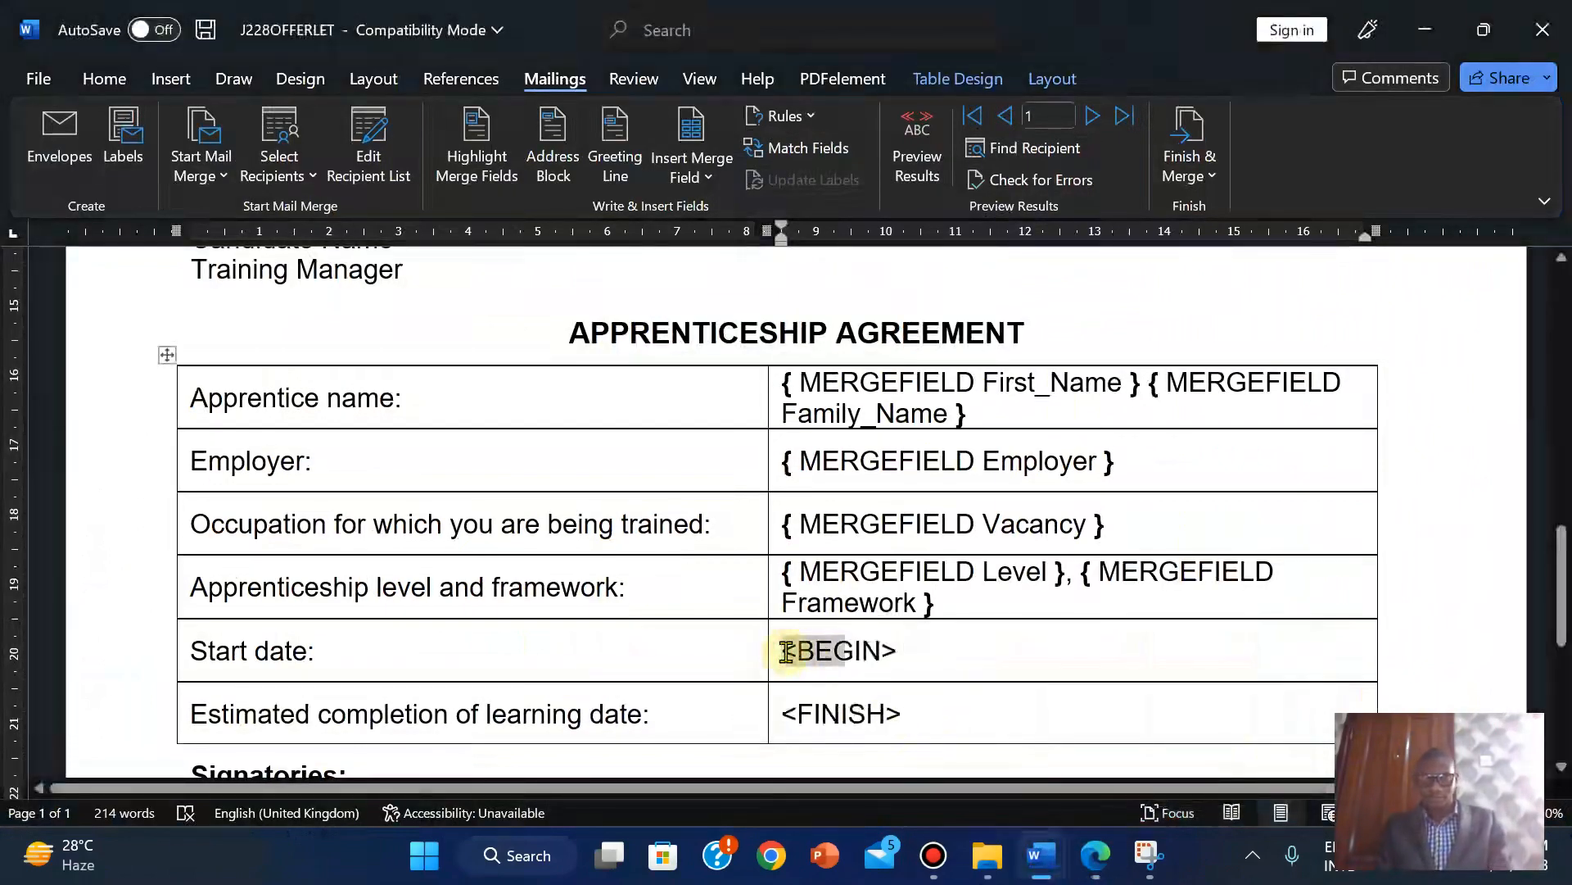
pyautogui.hotkey('shift', 'Right')
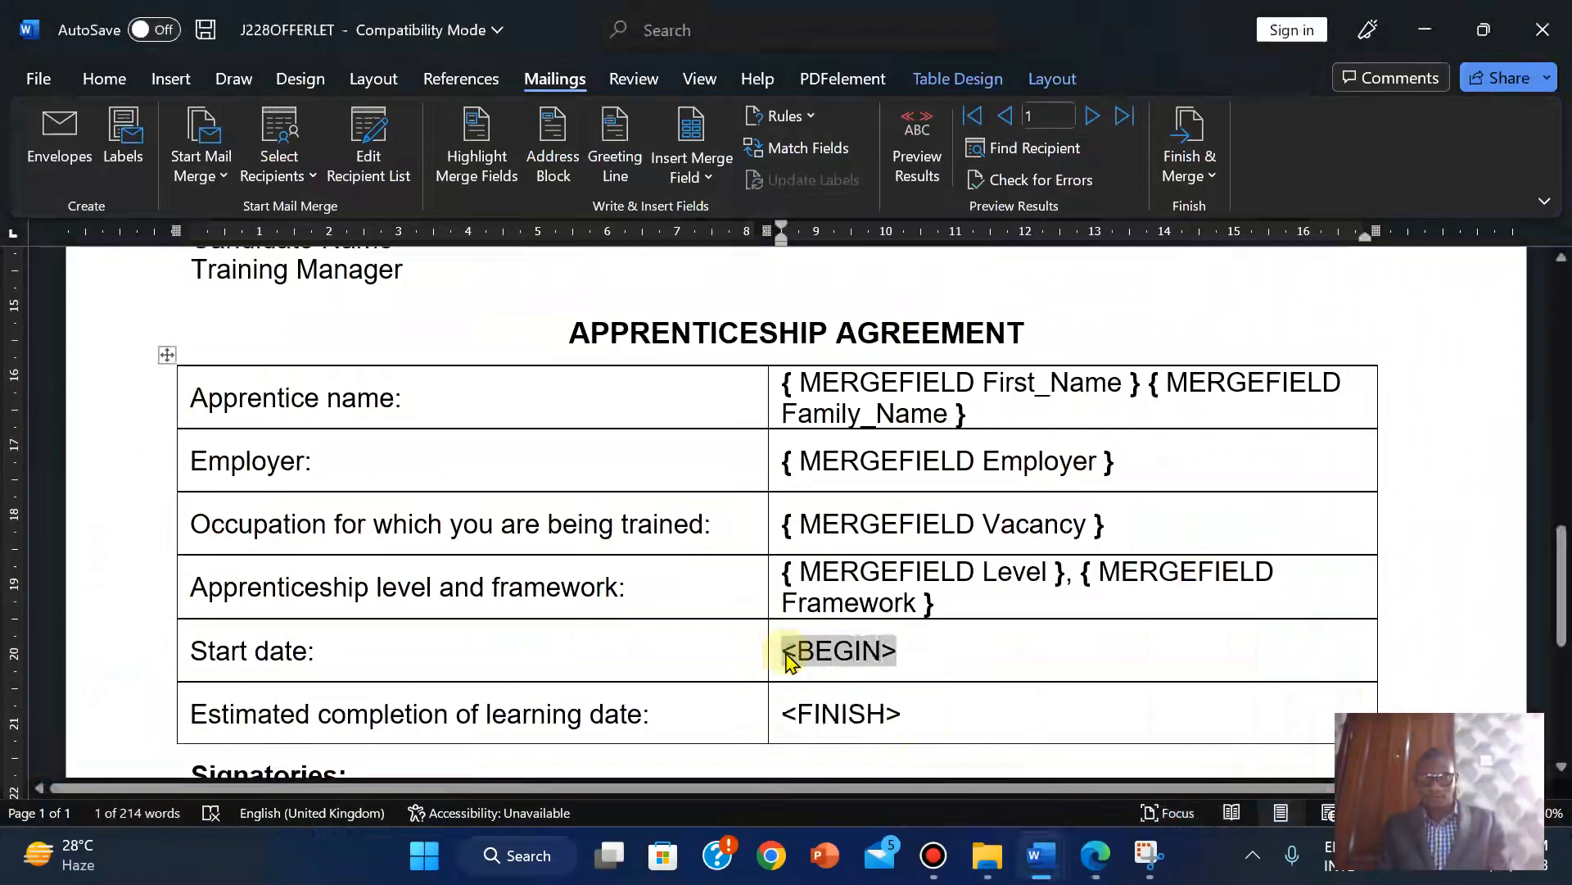
pyautogui.click(700, 177)
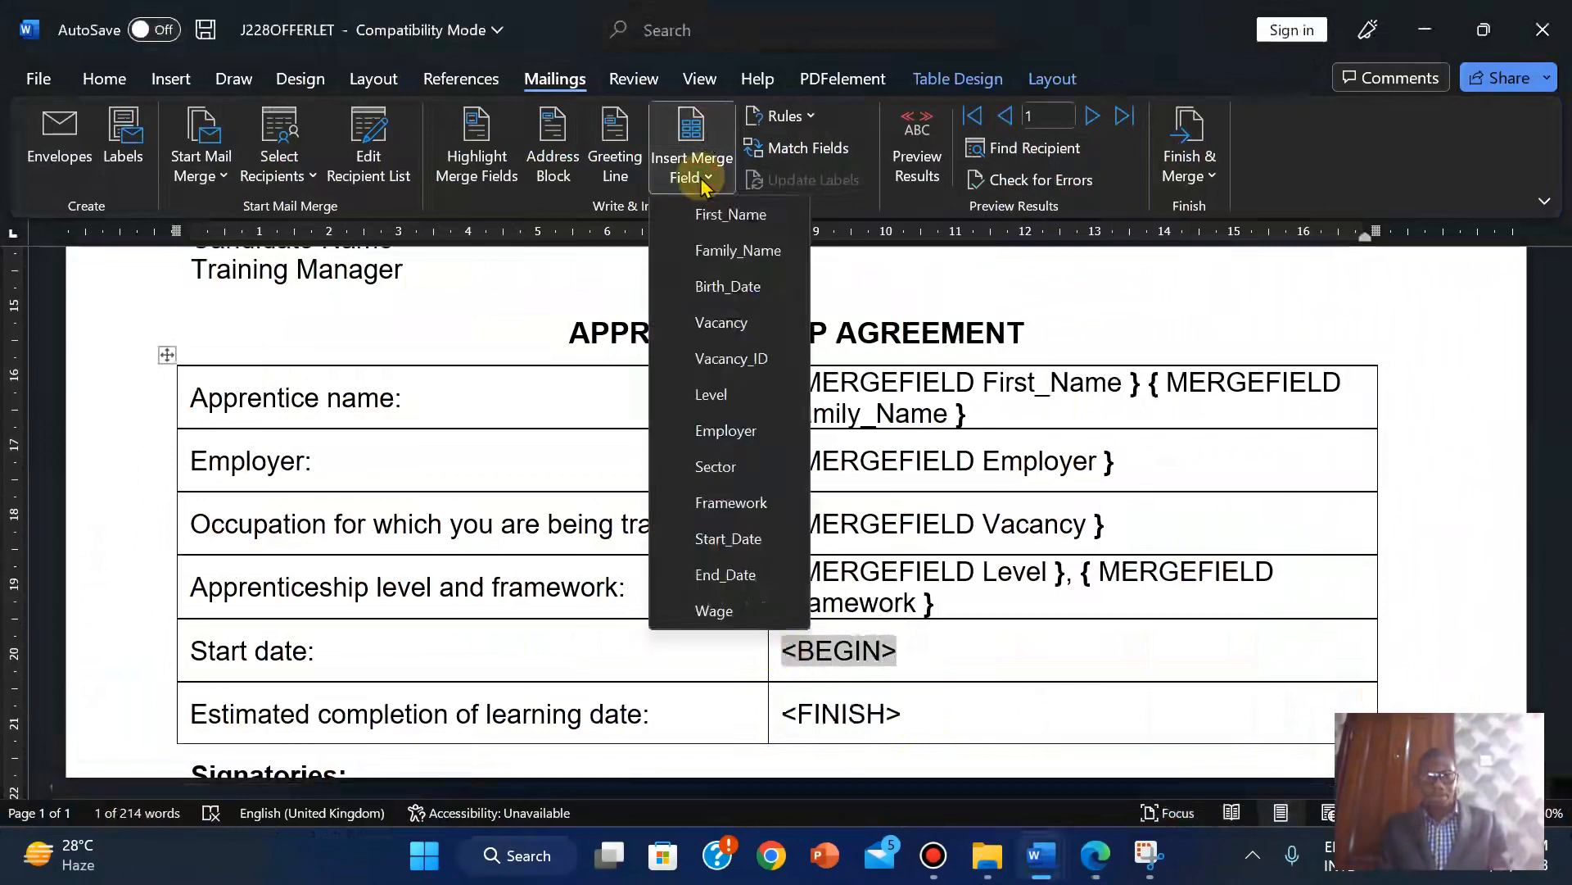
pyautogui.click(740, 536)
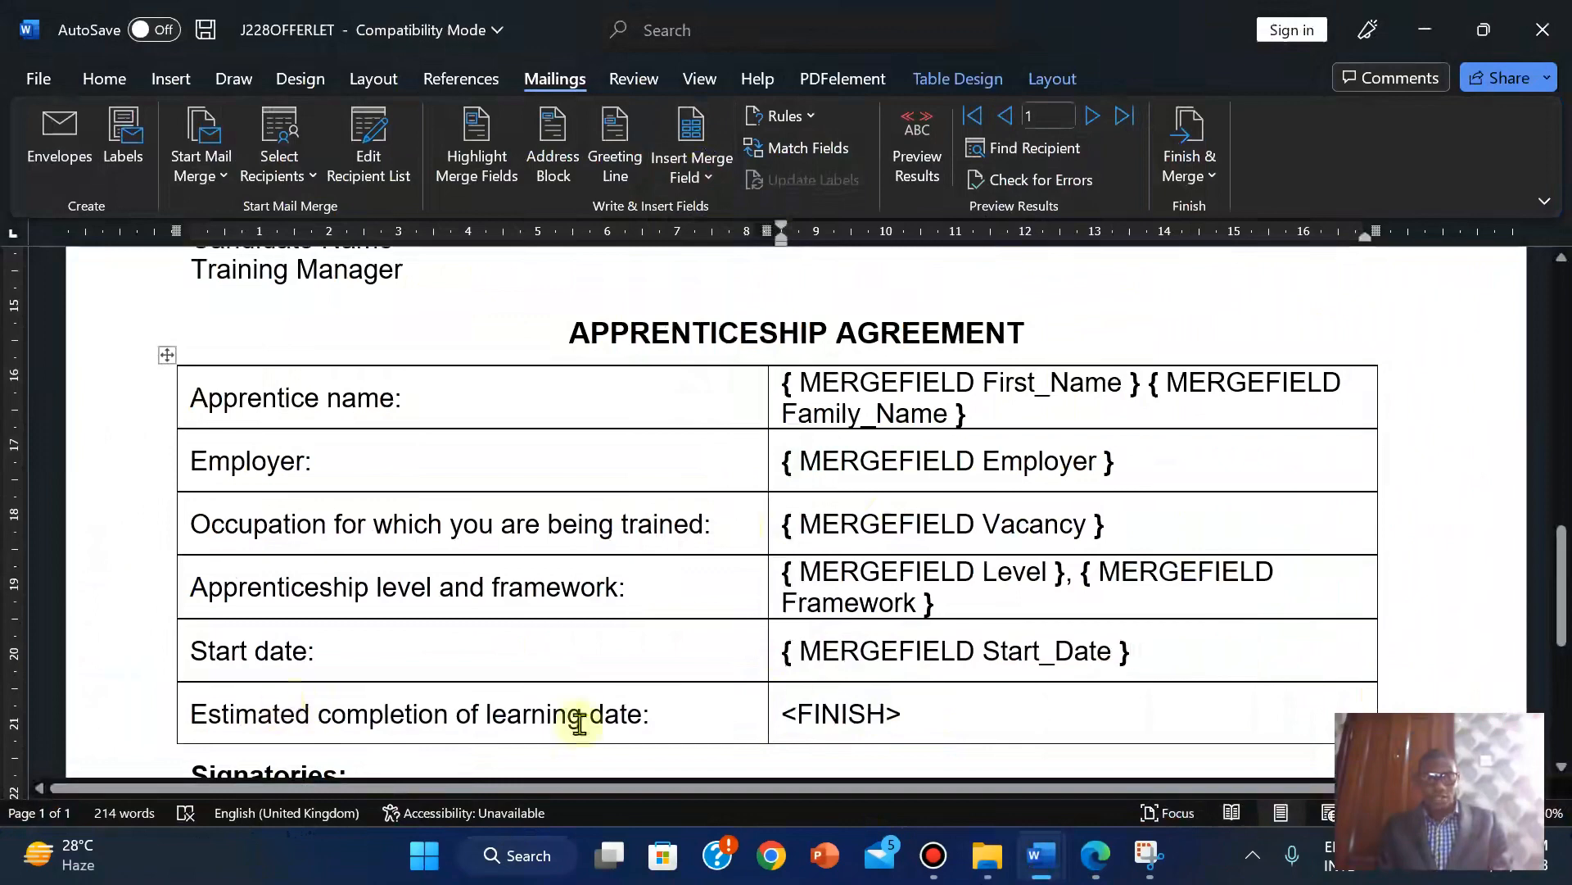
pyautogui.click(1094, 868)
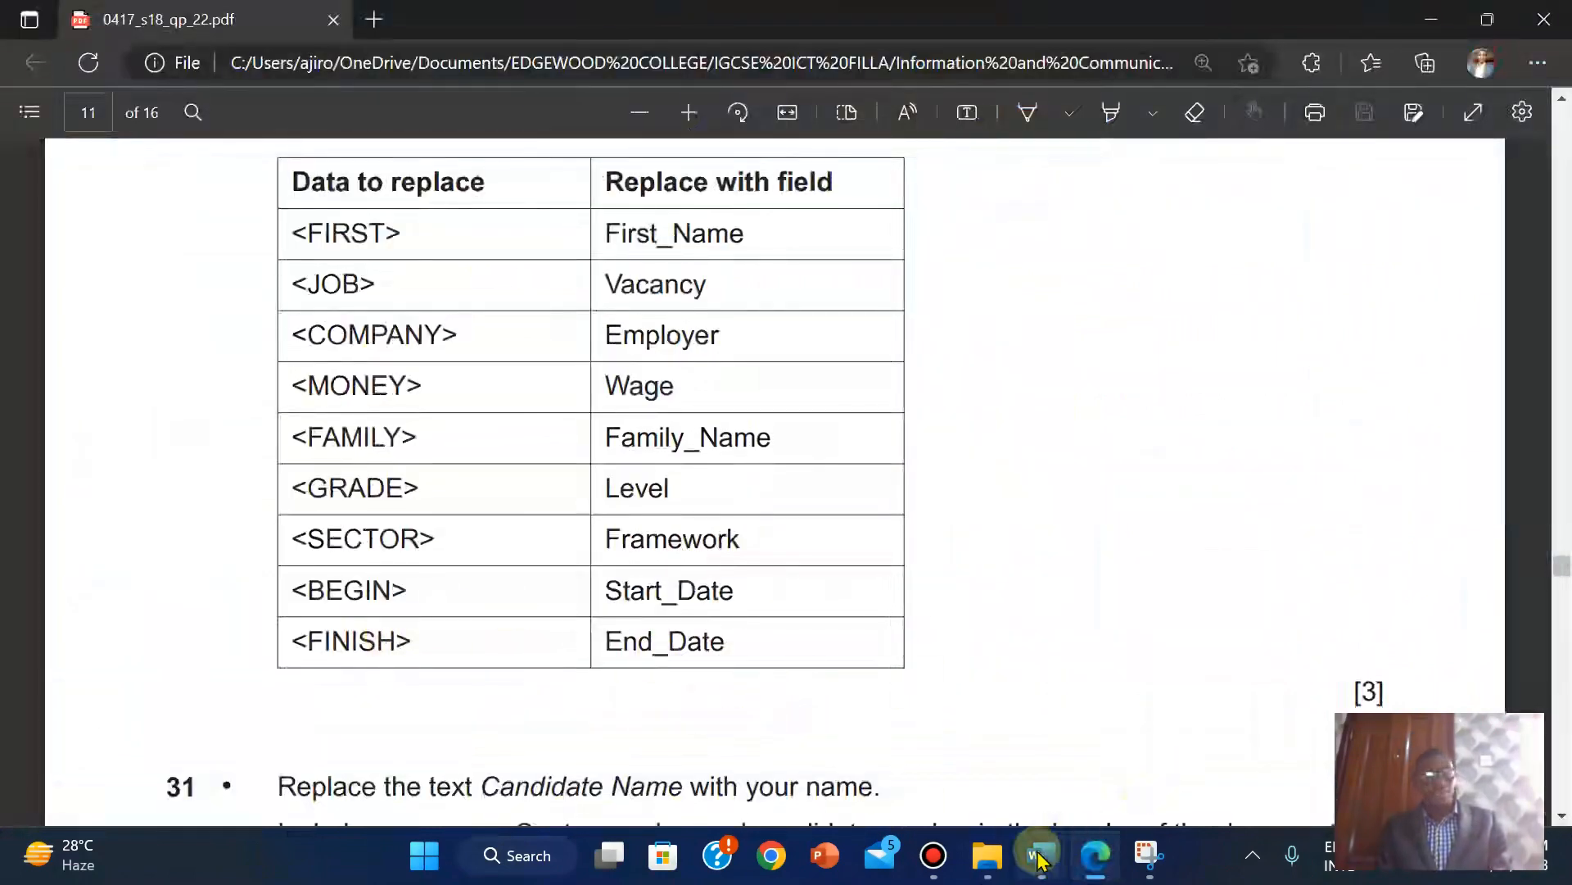
pyautogui.moveTo(1038, 859)
pyautogui.click(959, 733)
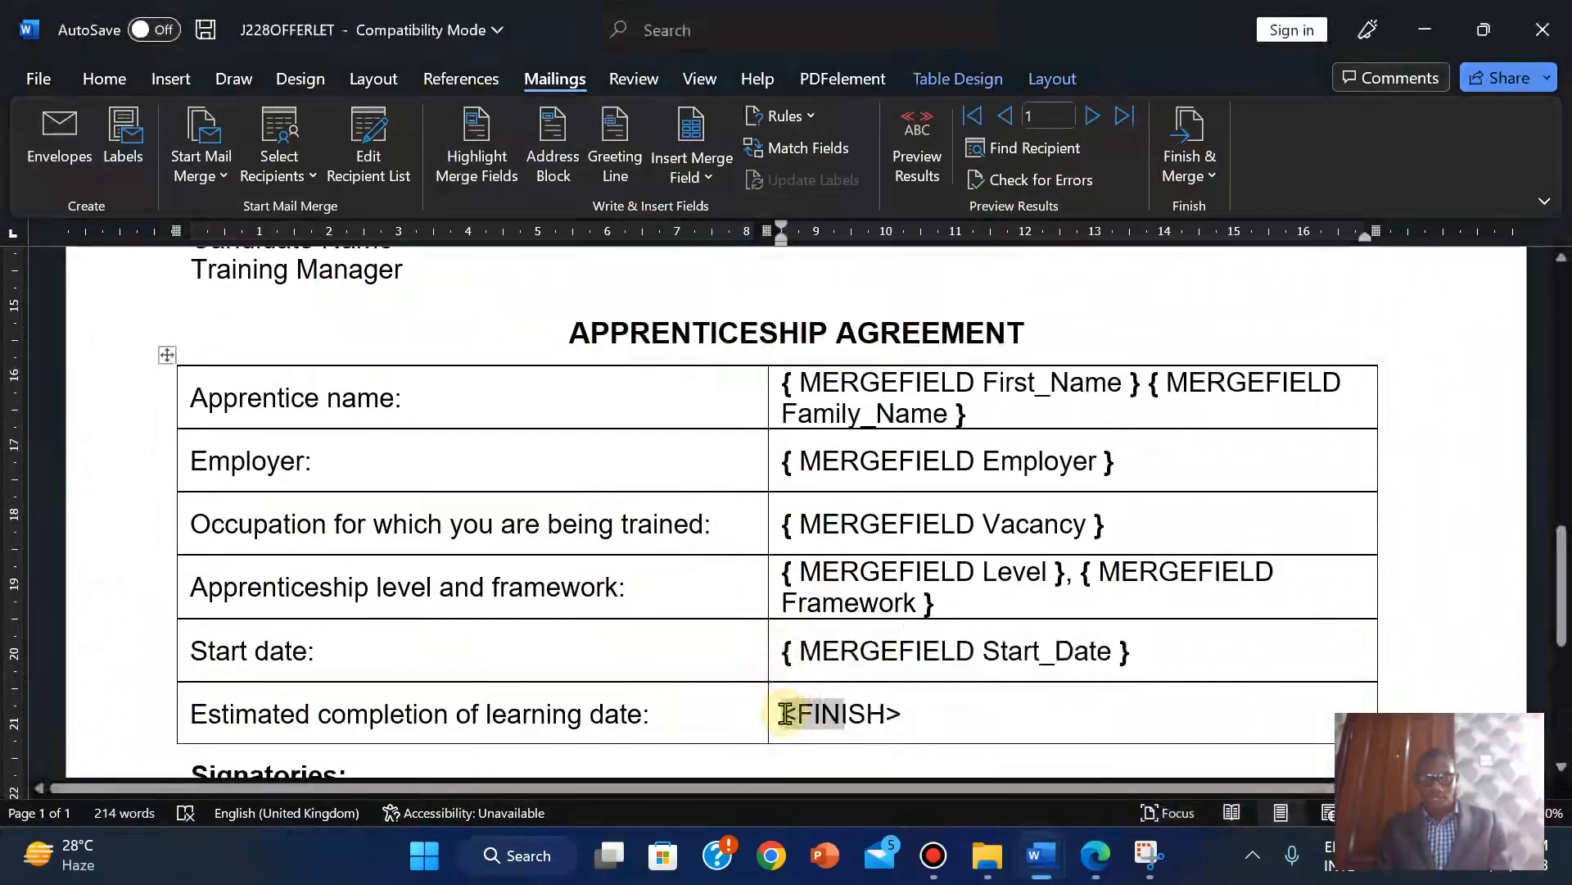
# Replace the <FINISH> placeholder with the End_Date merge field.
pyautogui.moveTo(786, 713); pyautogui.dragTo(785, 713)
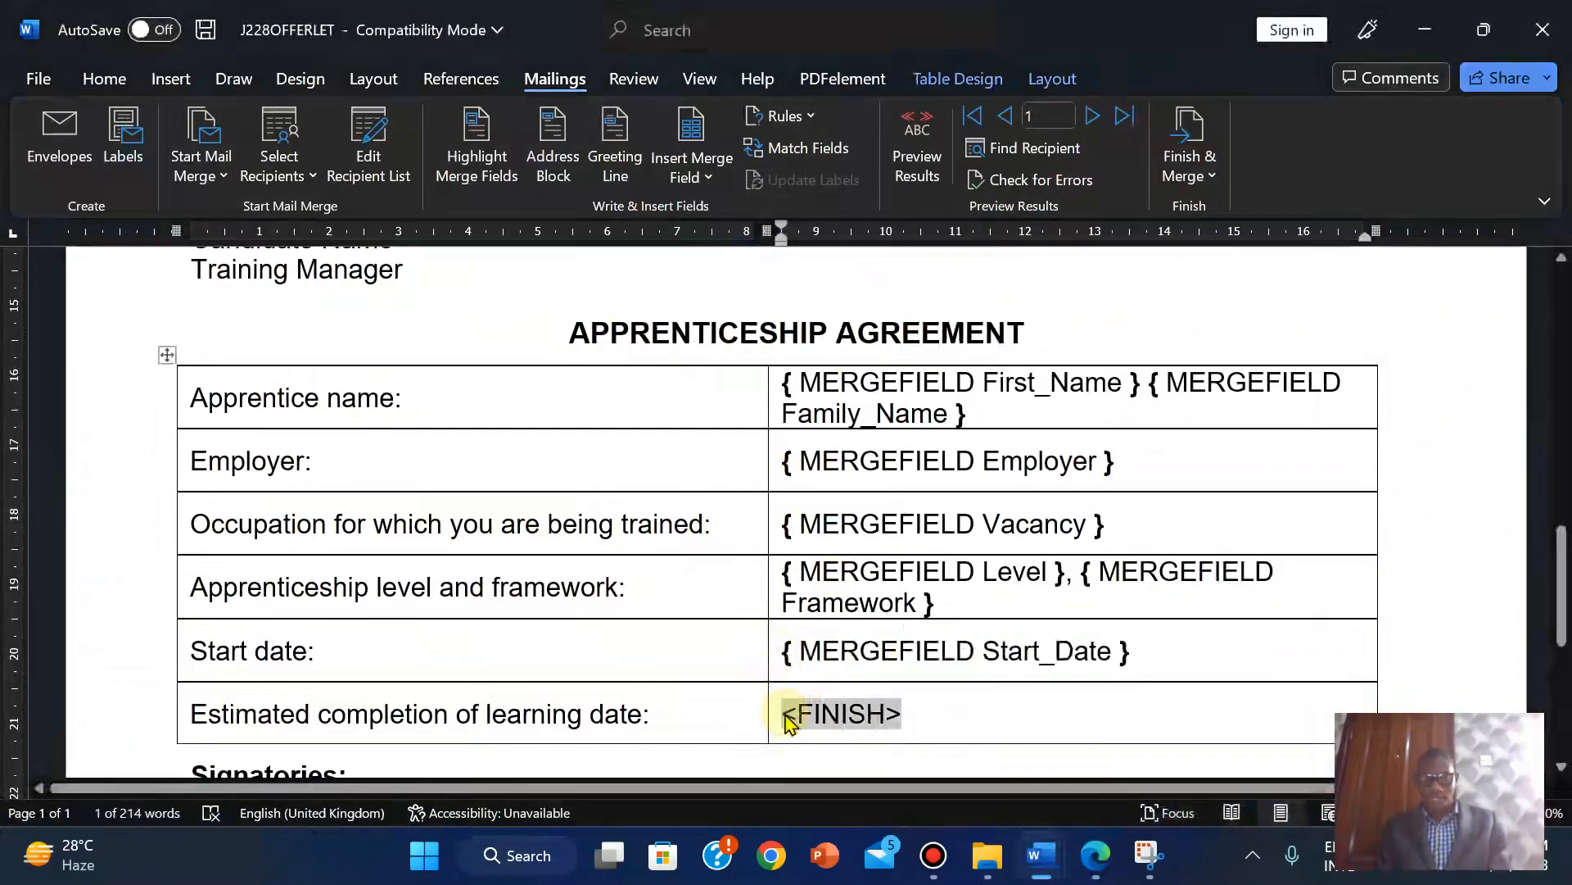
pyautogui.click(709, 178)
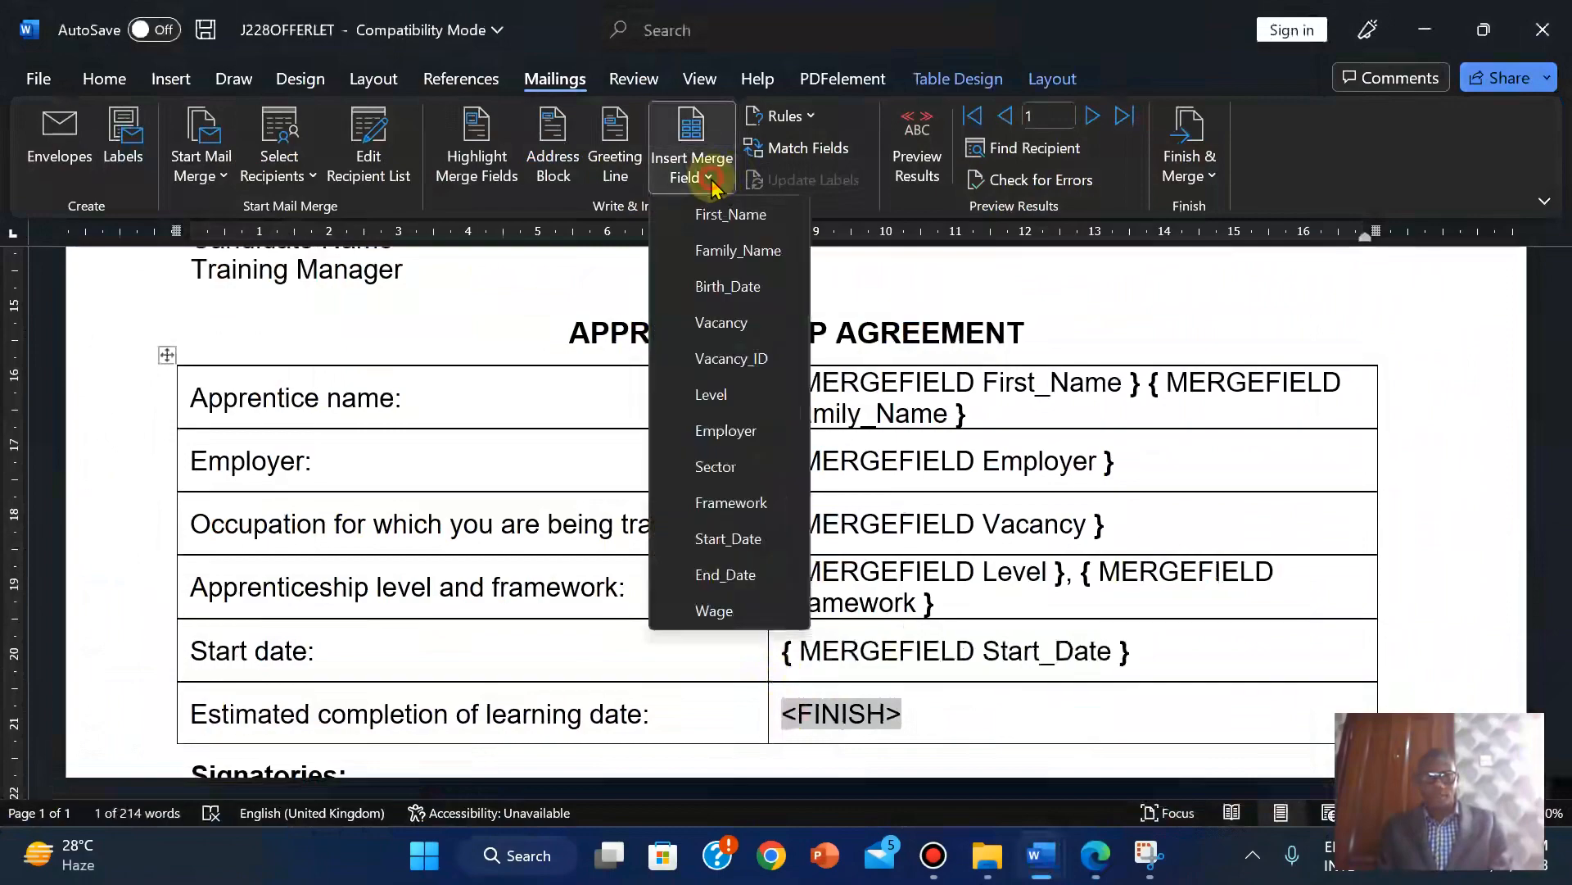
pyautogui.click(706, 574)
pyautogui.moveTo(1561, 573); pyautogui.dragTo(1564, 644)
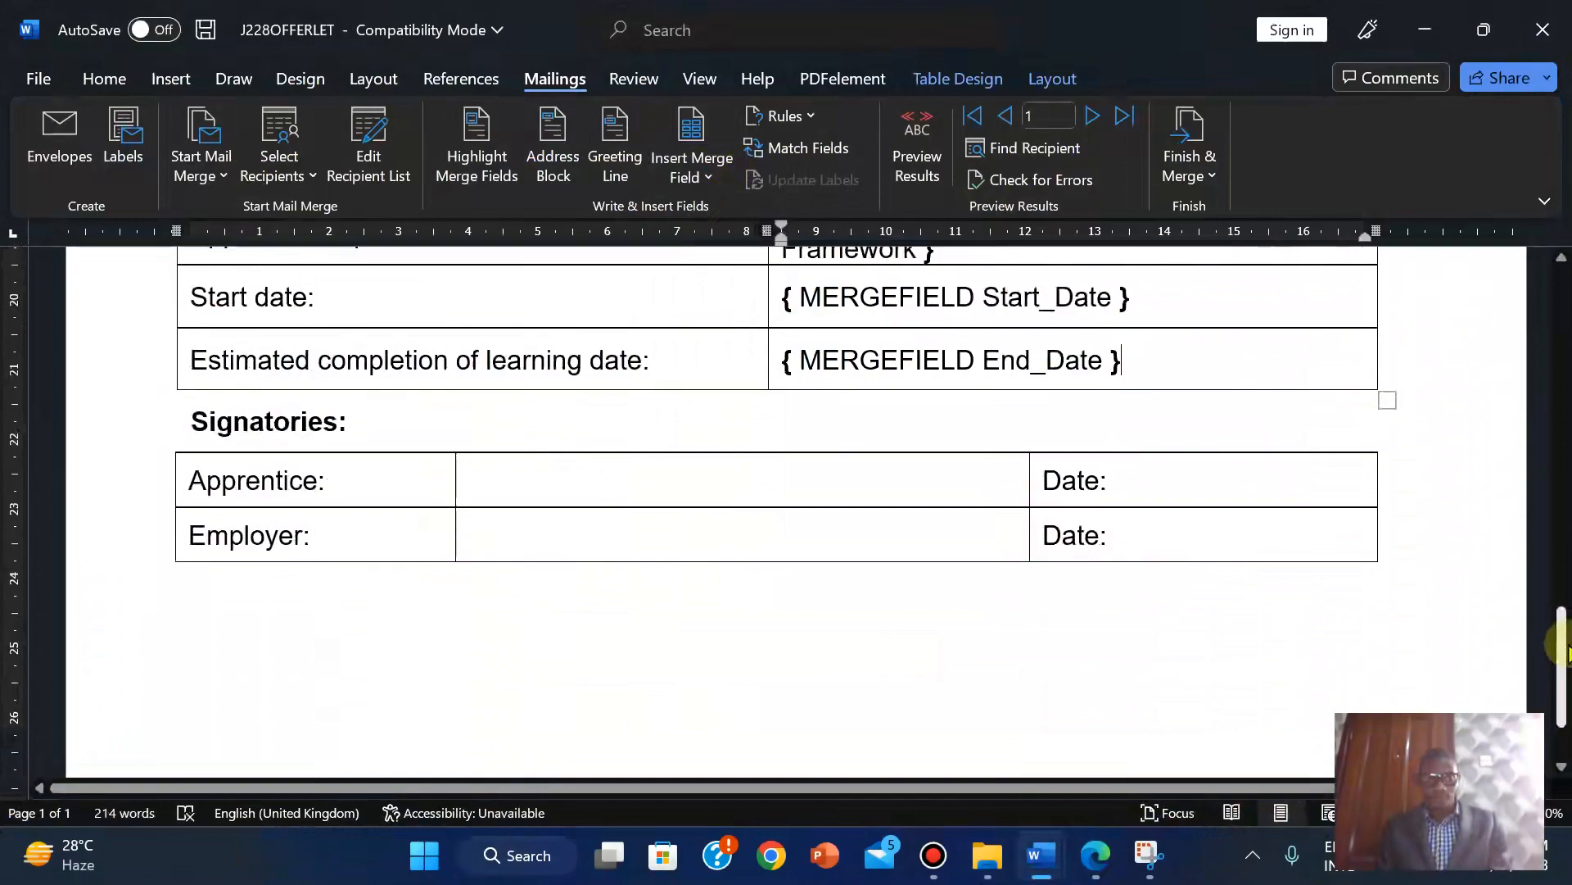
pyautogui.moveTo(1564, 647); pyautogui.dragTo(1527, 407)
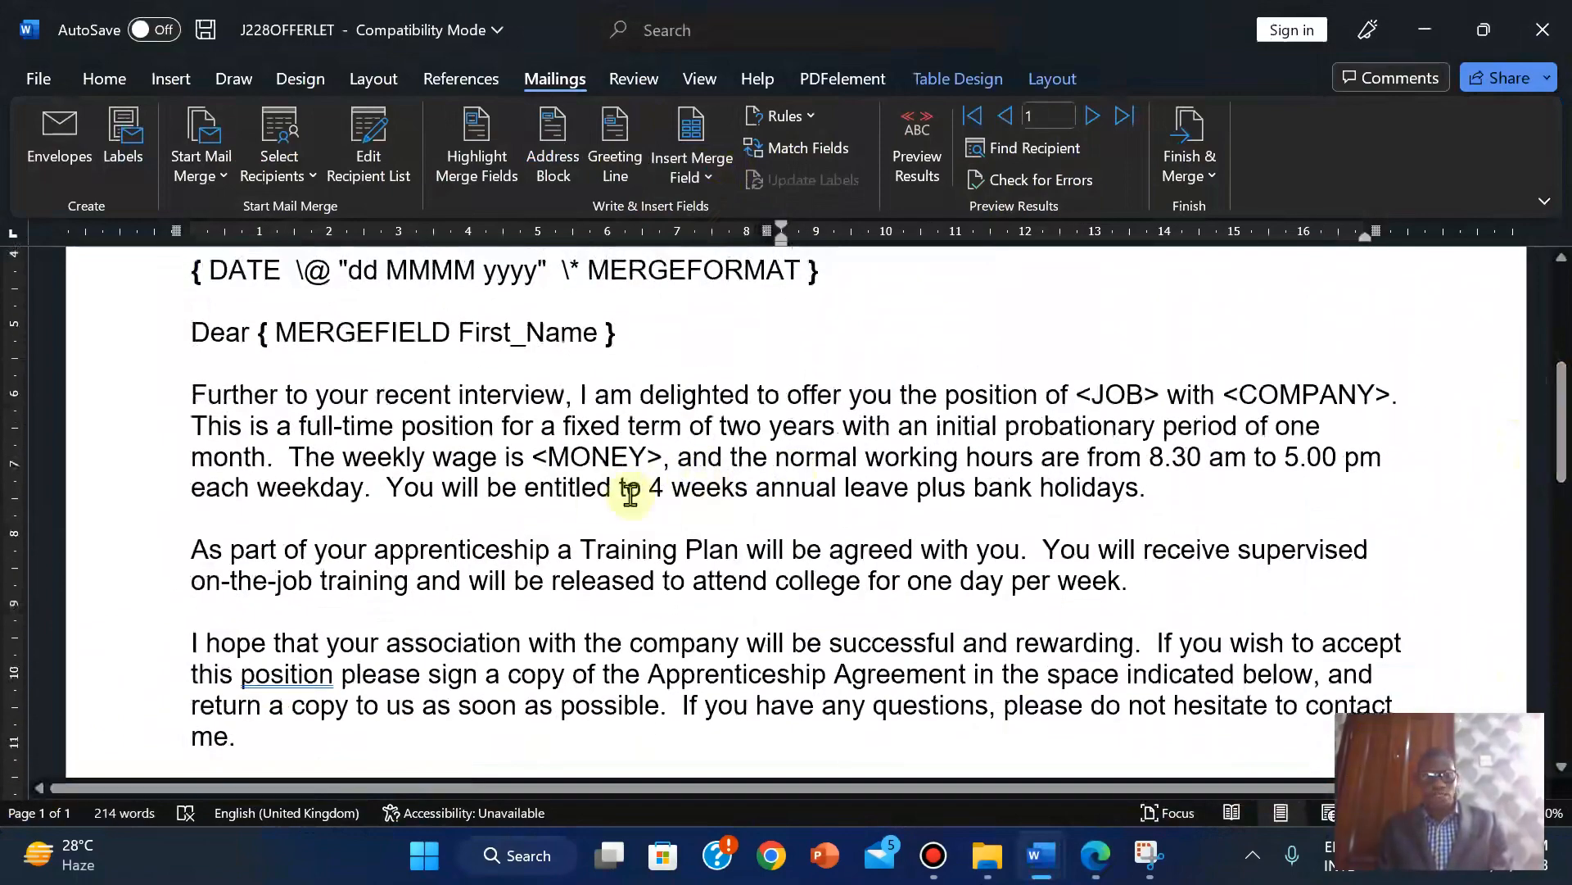
# Replace <JOB> in the opening paragraph with the Vacancy merge field.
pyautogui.click(1081, 396)
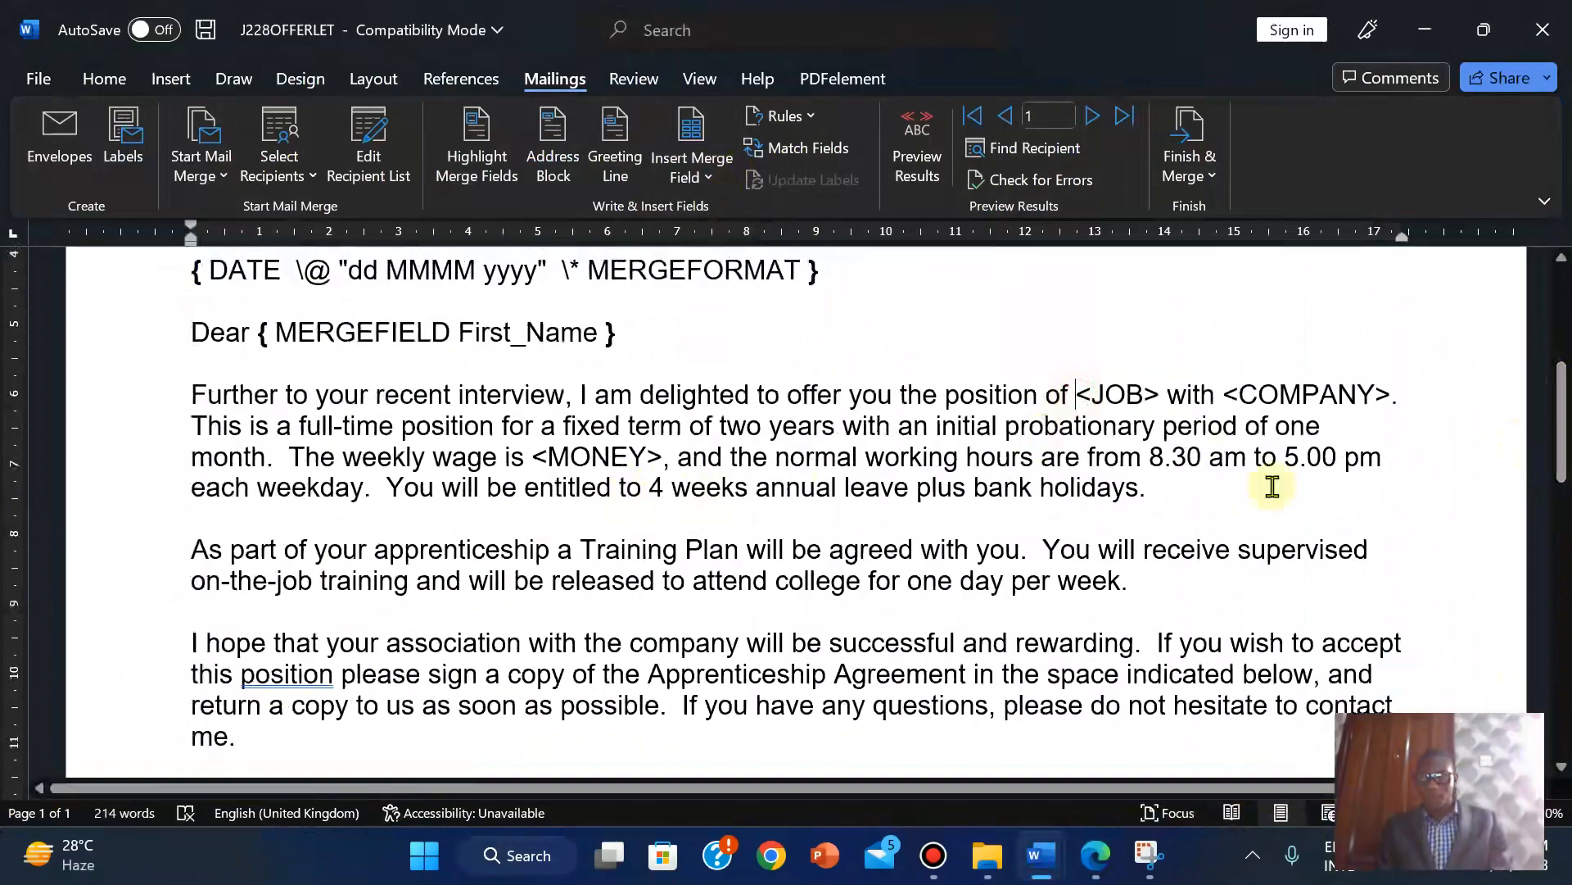
pyautogui.click(1099, 860)
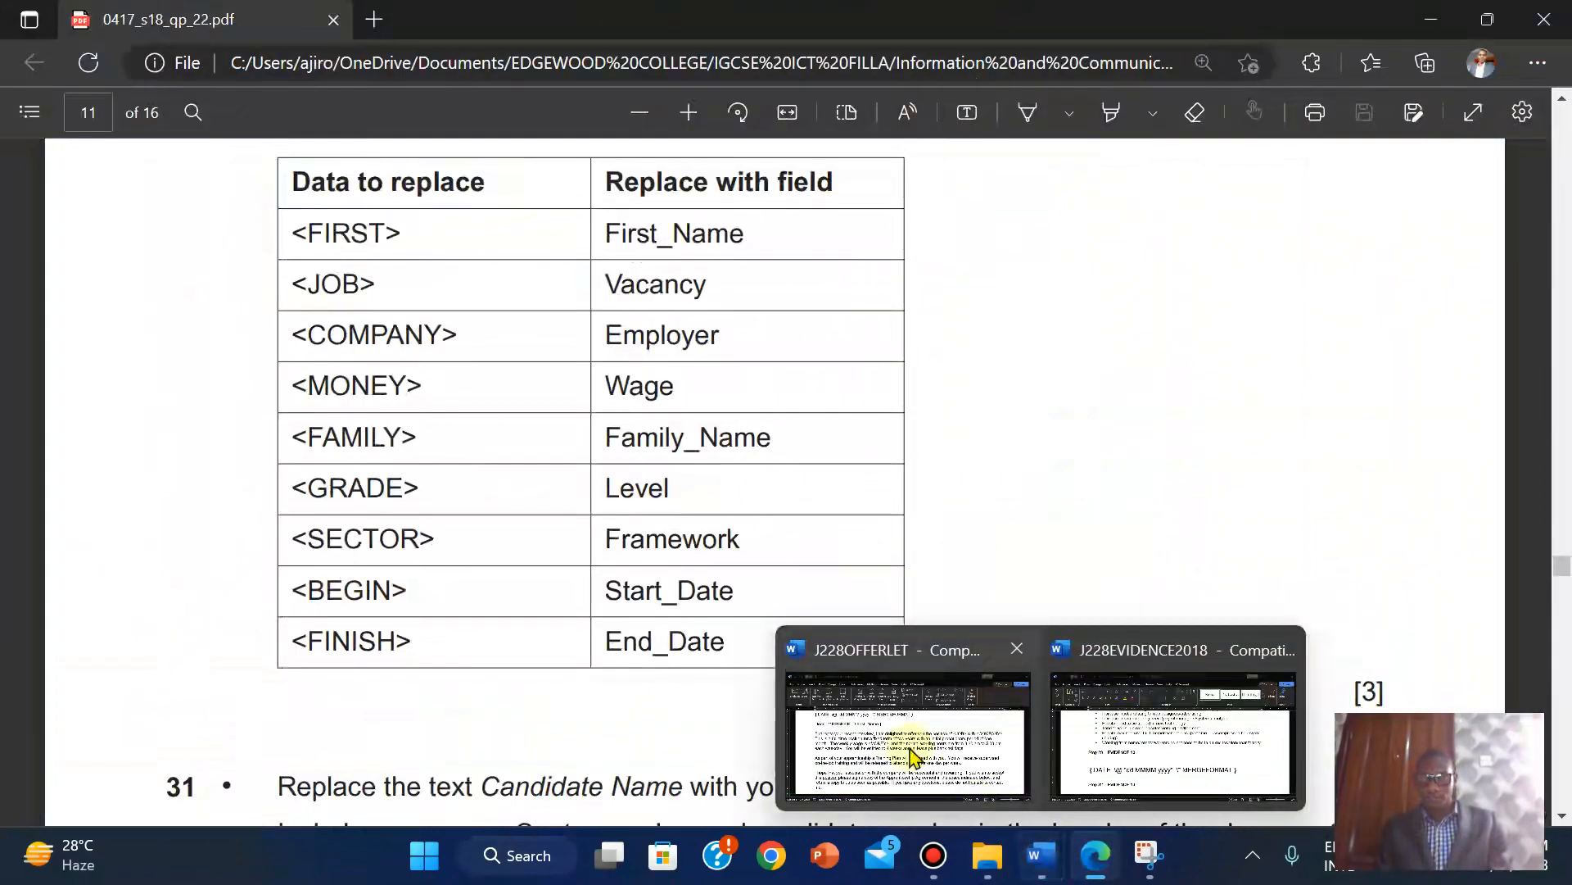
pyautogui.click(905, 741)
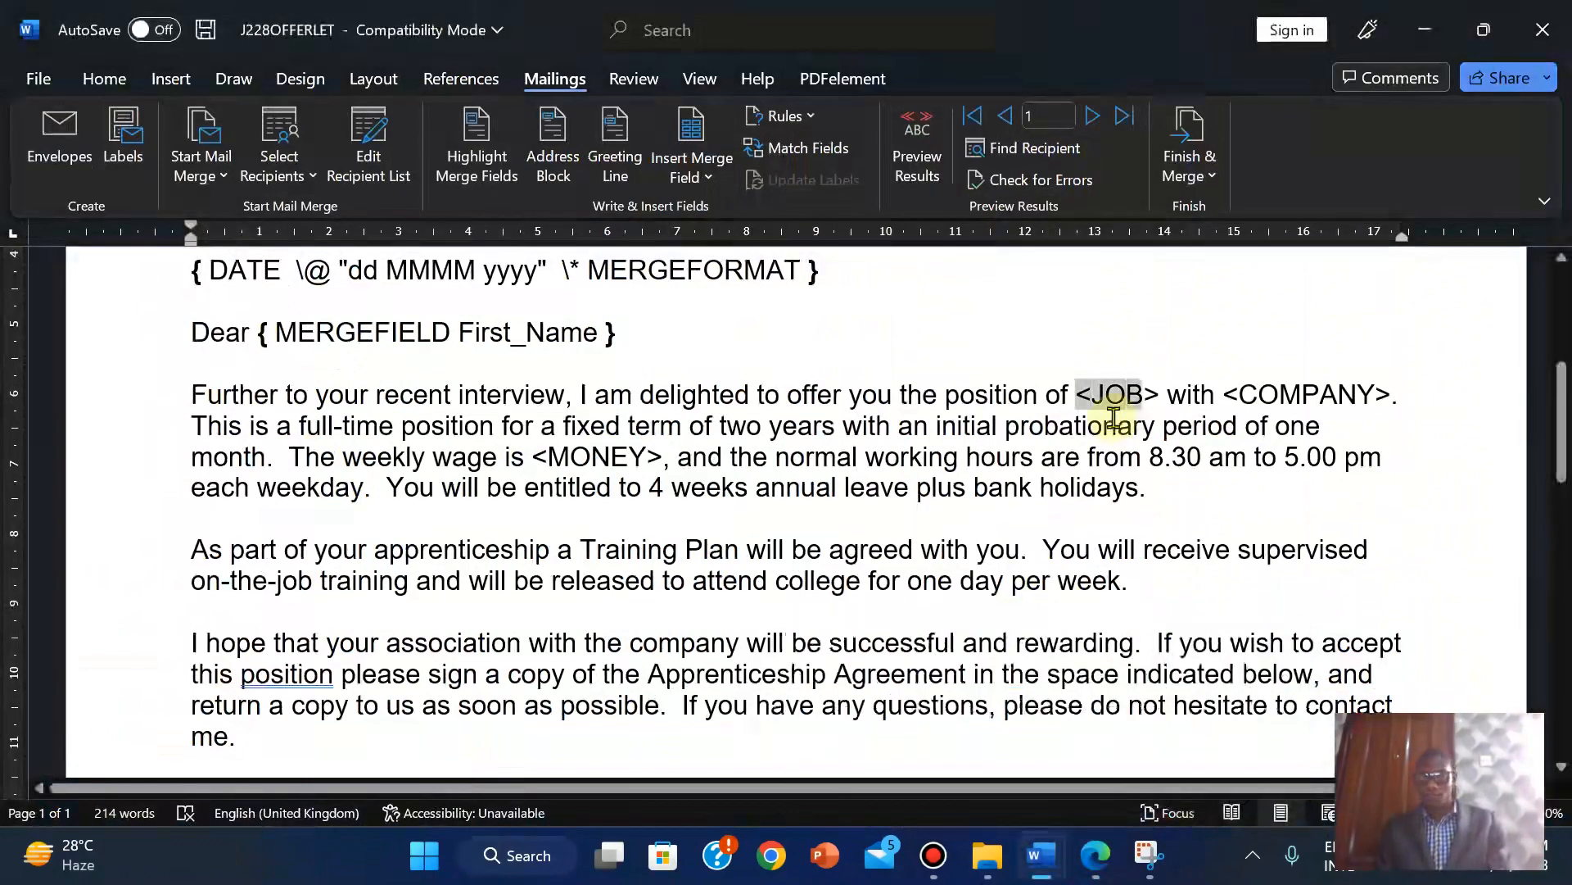
pyautogui.click(690, 164)
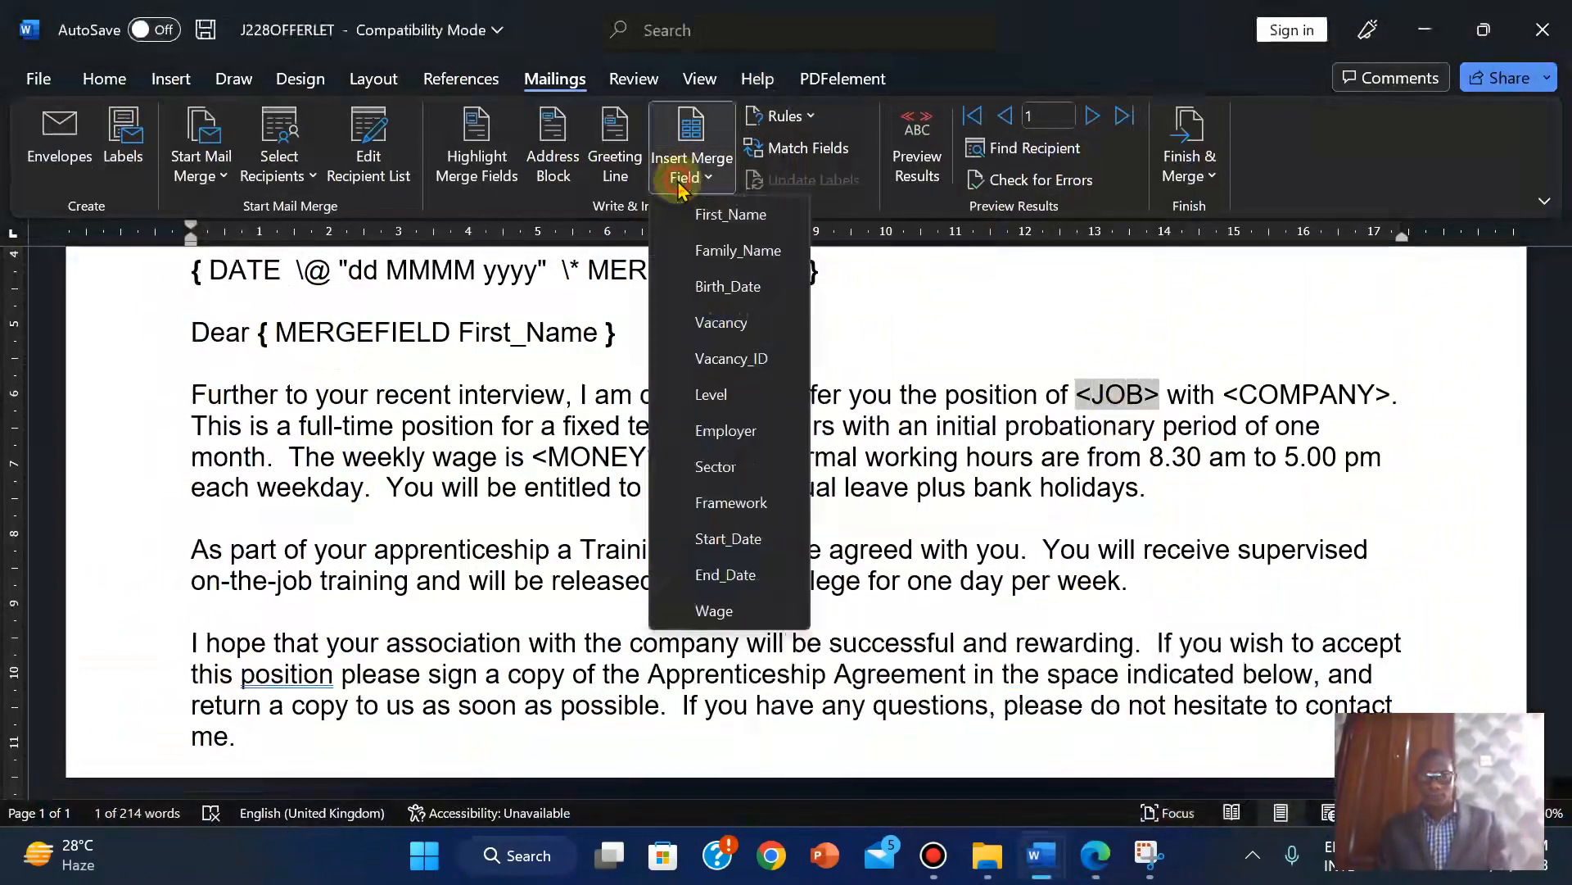
pyautogui.click(719, 323)
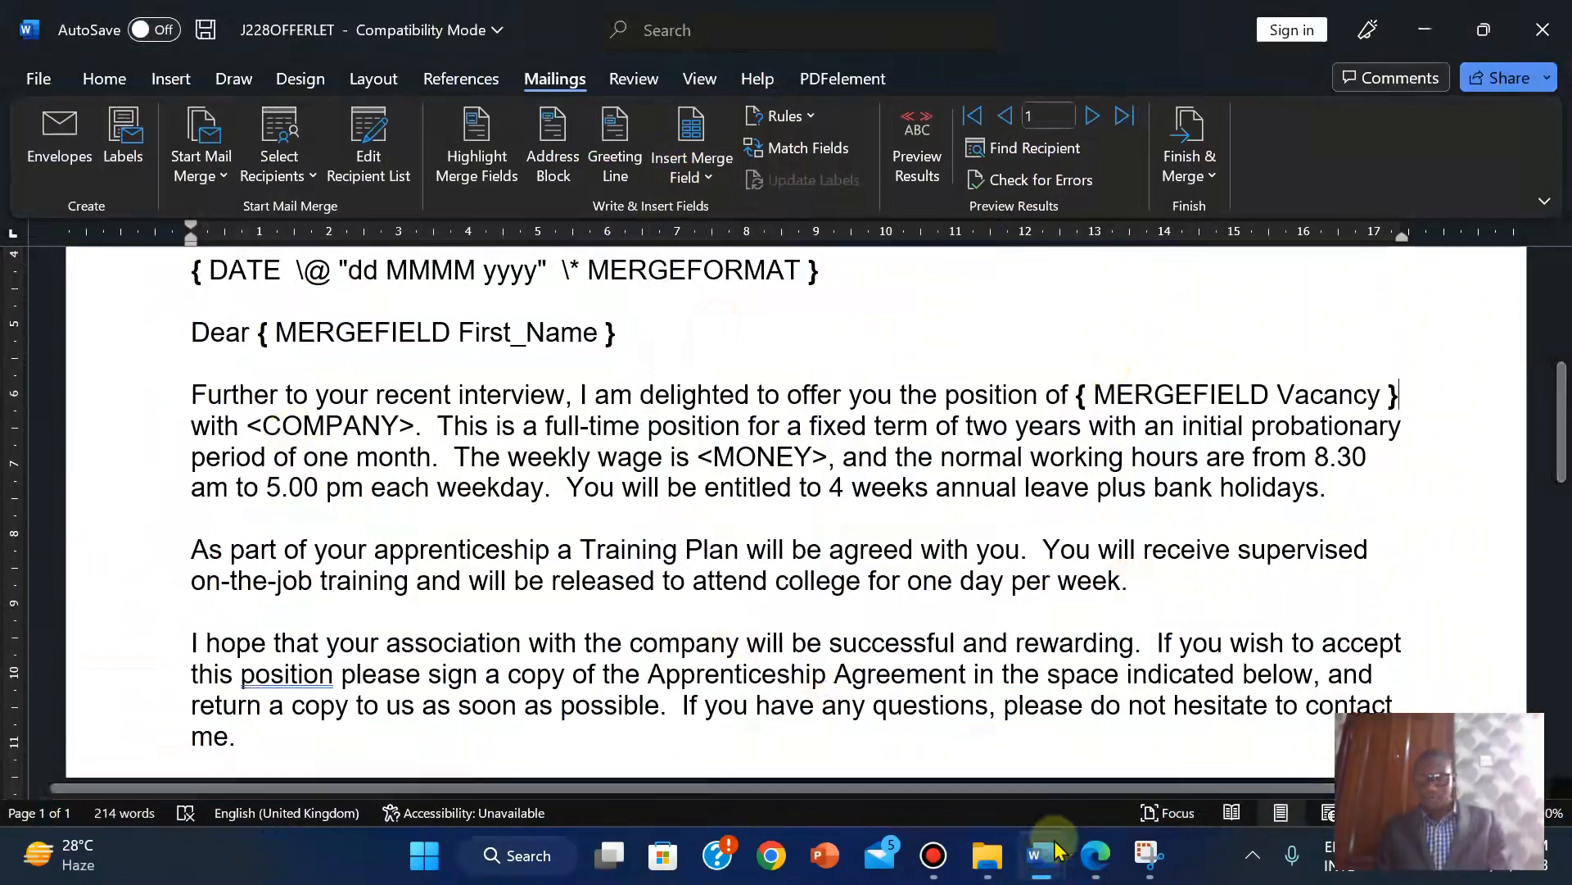
pyautogui.click(1095, 855)
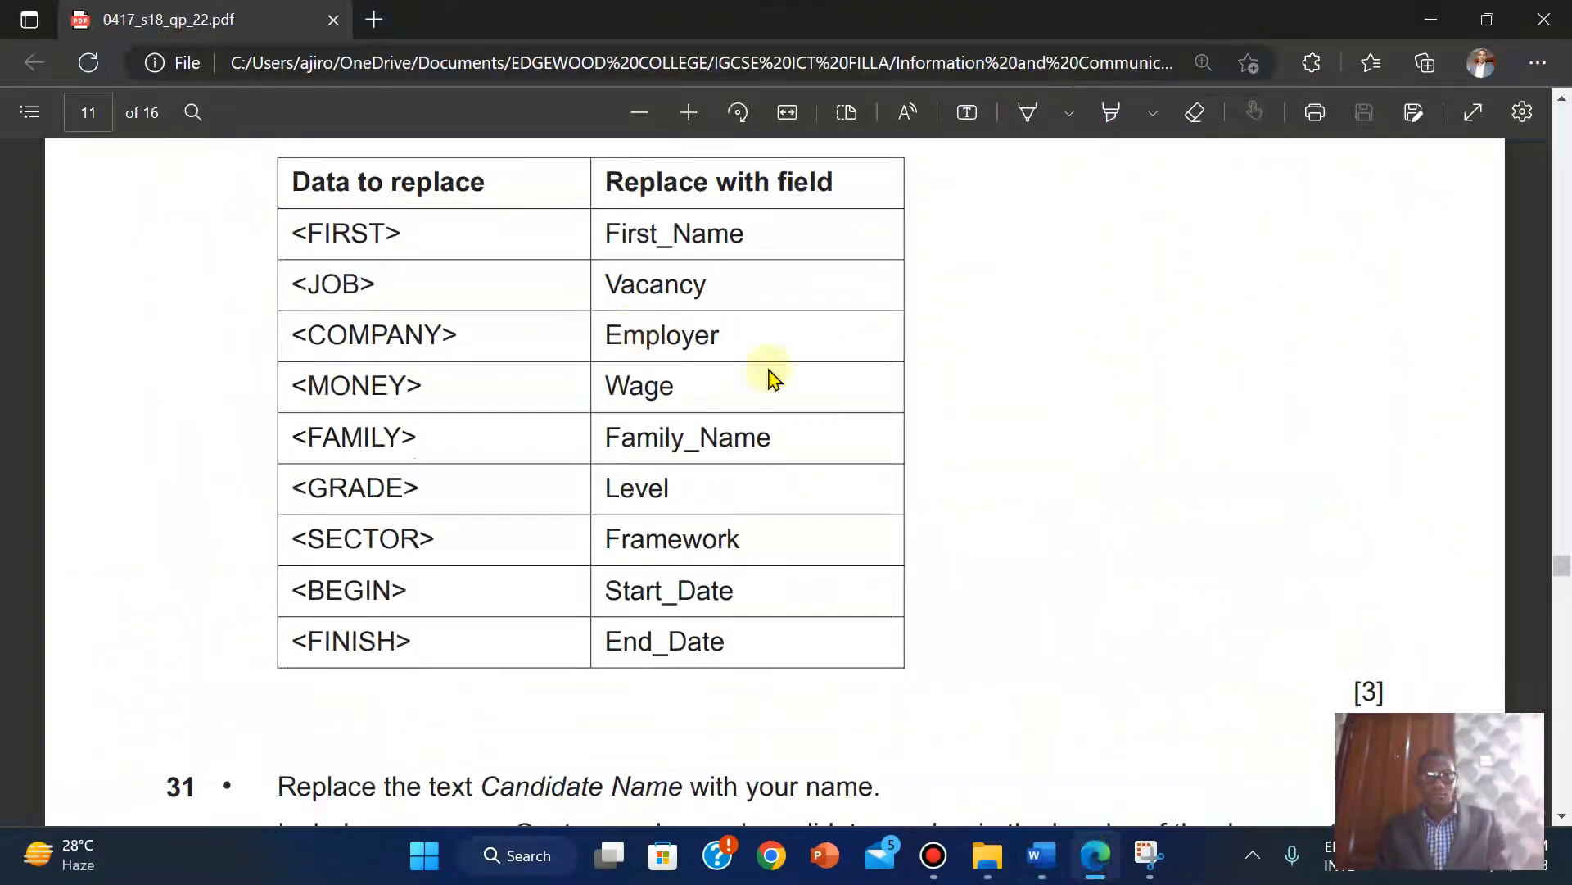
pyautogui.moveTo(1040, 855)
pyautogui.click(923, 719)
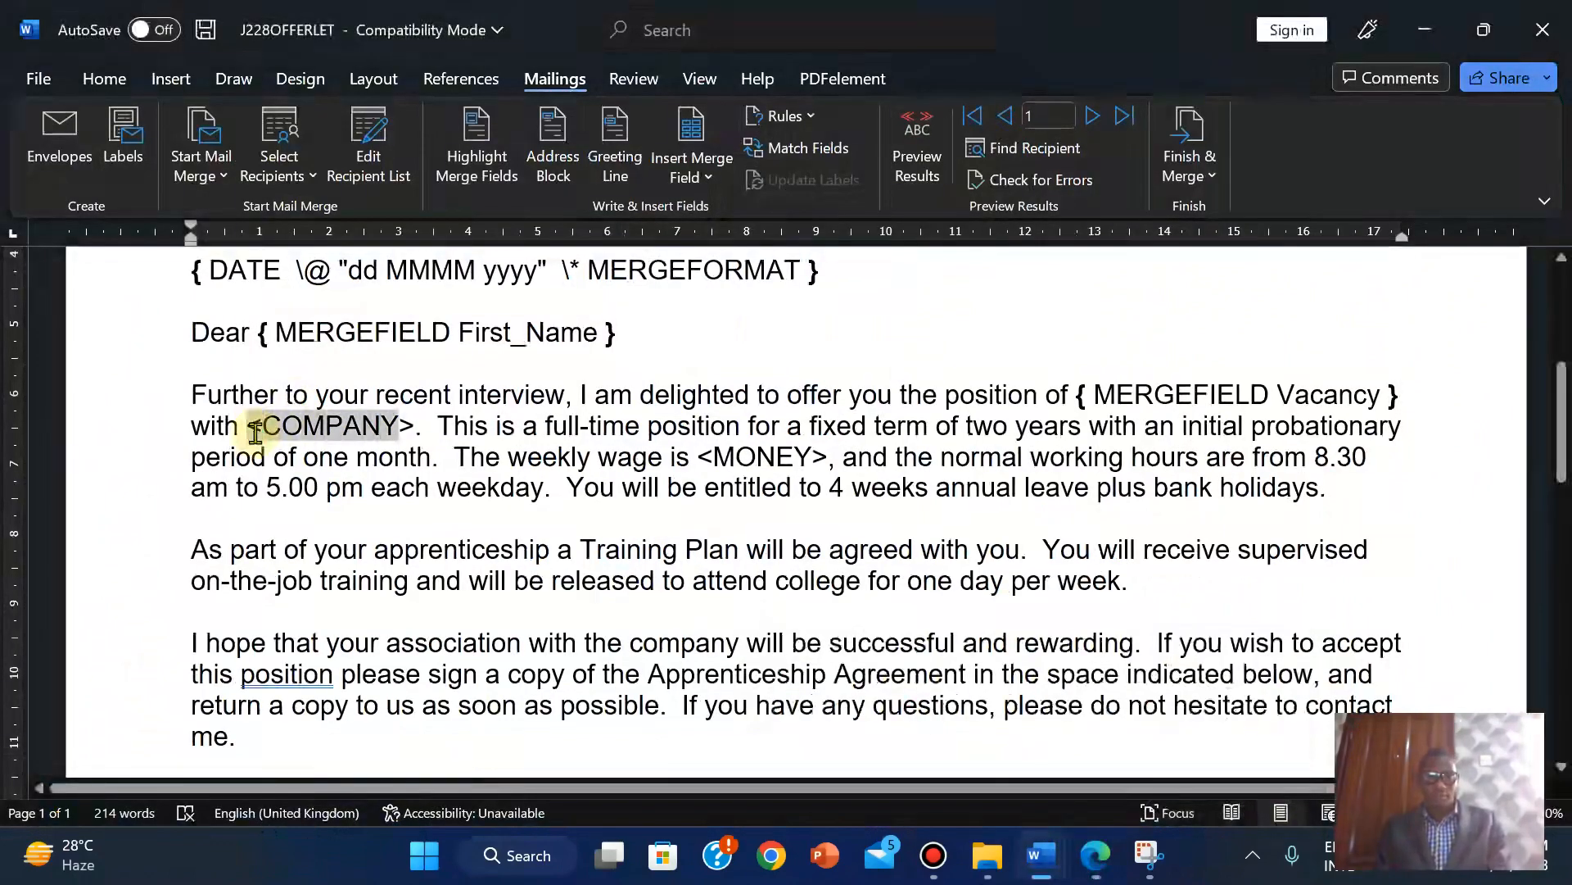
# Replace <COMPANY> in the opening paragraph with the Employer merge field.
pyautogui.moveTo(256, 432); pyautogui.dragTo(253, 425)
pyautogui.click(697, 174)
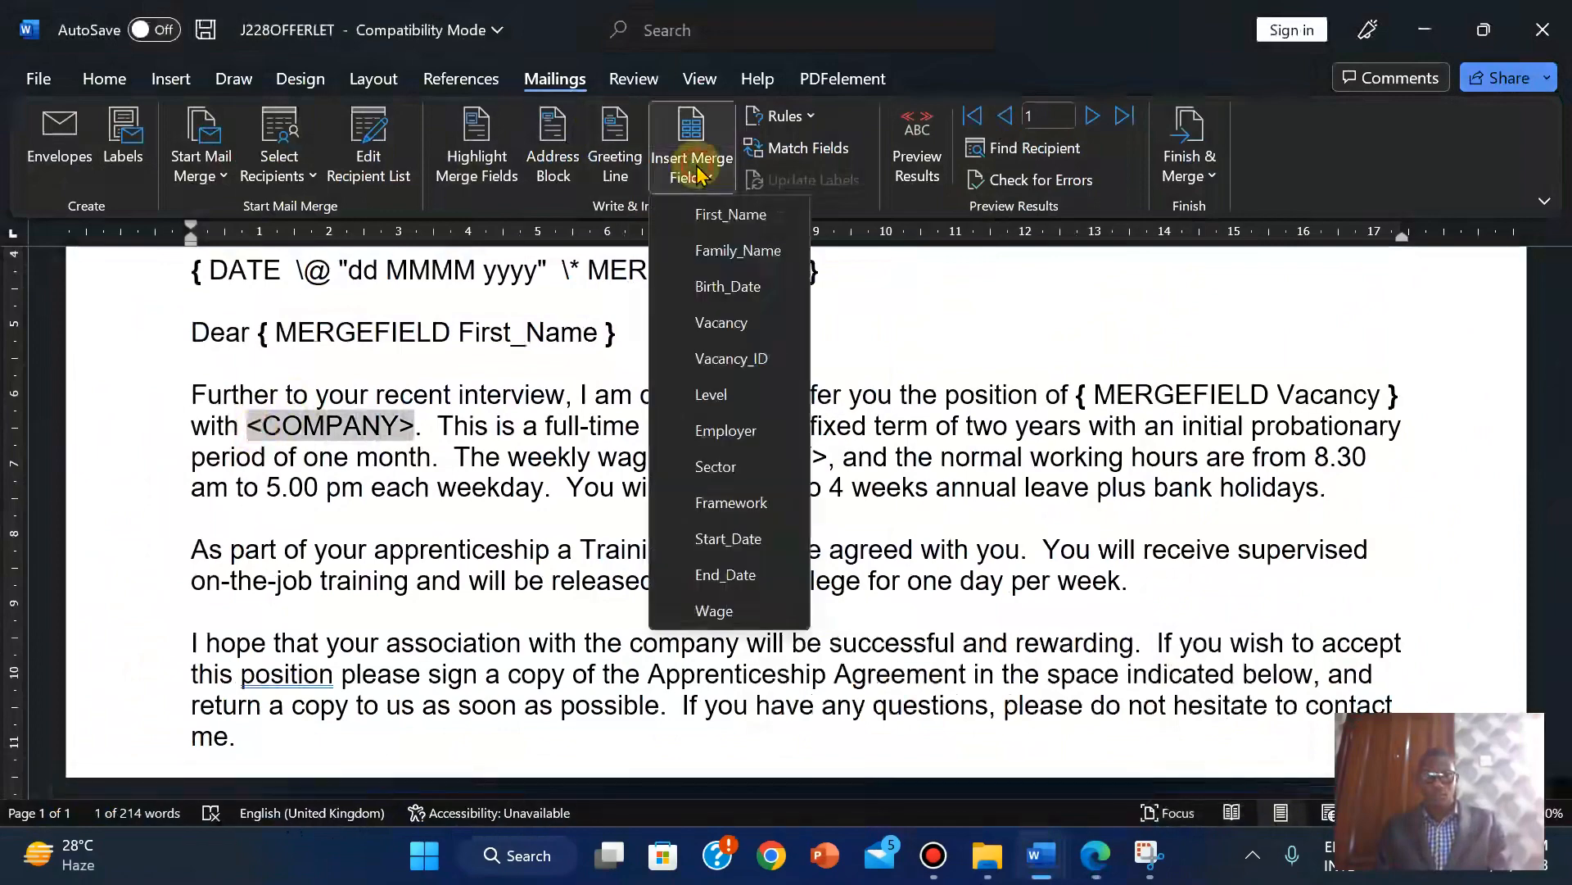
pyautogui.click(729, 430)
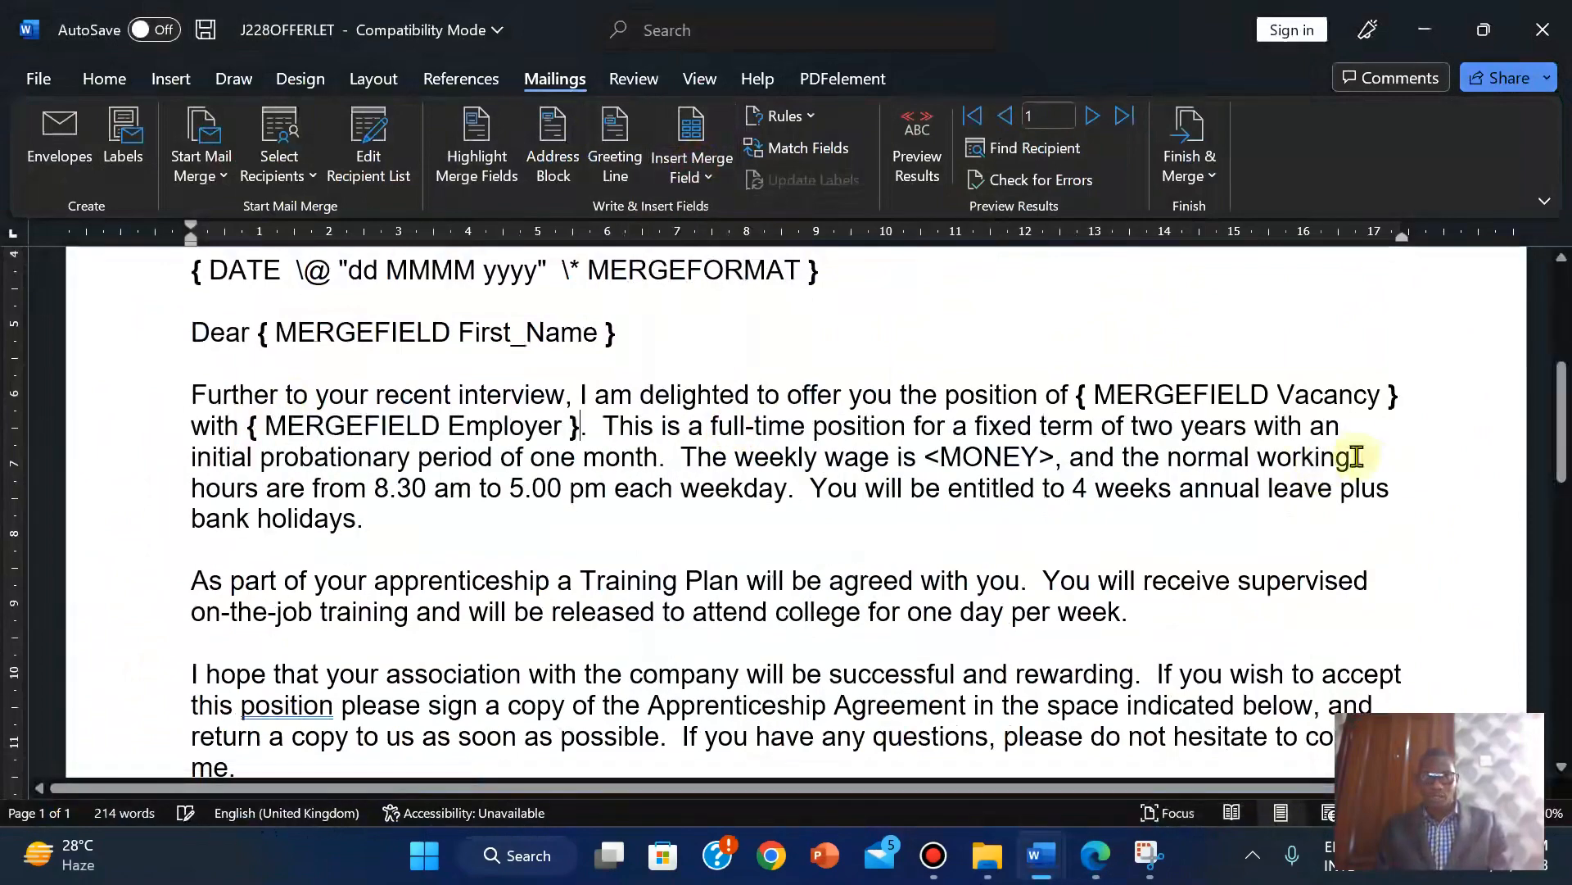
pyautogui.scroll(3, 1560, 397)
pyautogui.scroll(-5, 1565, 397)
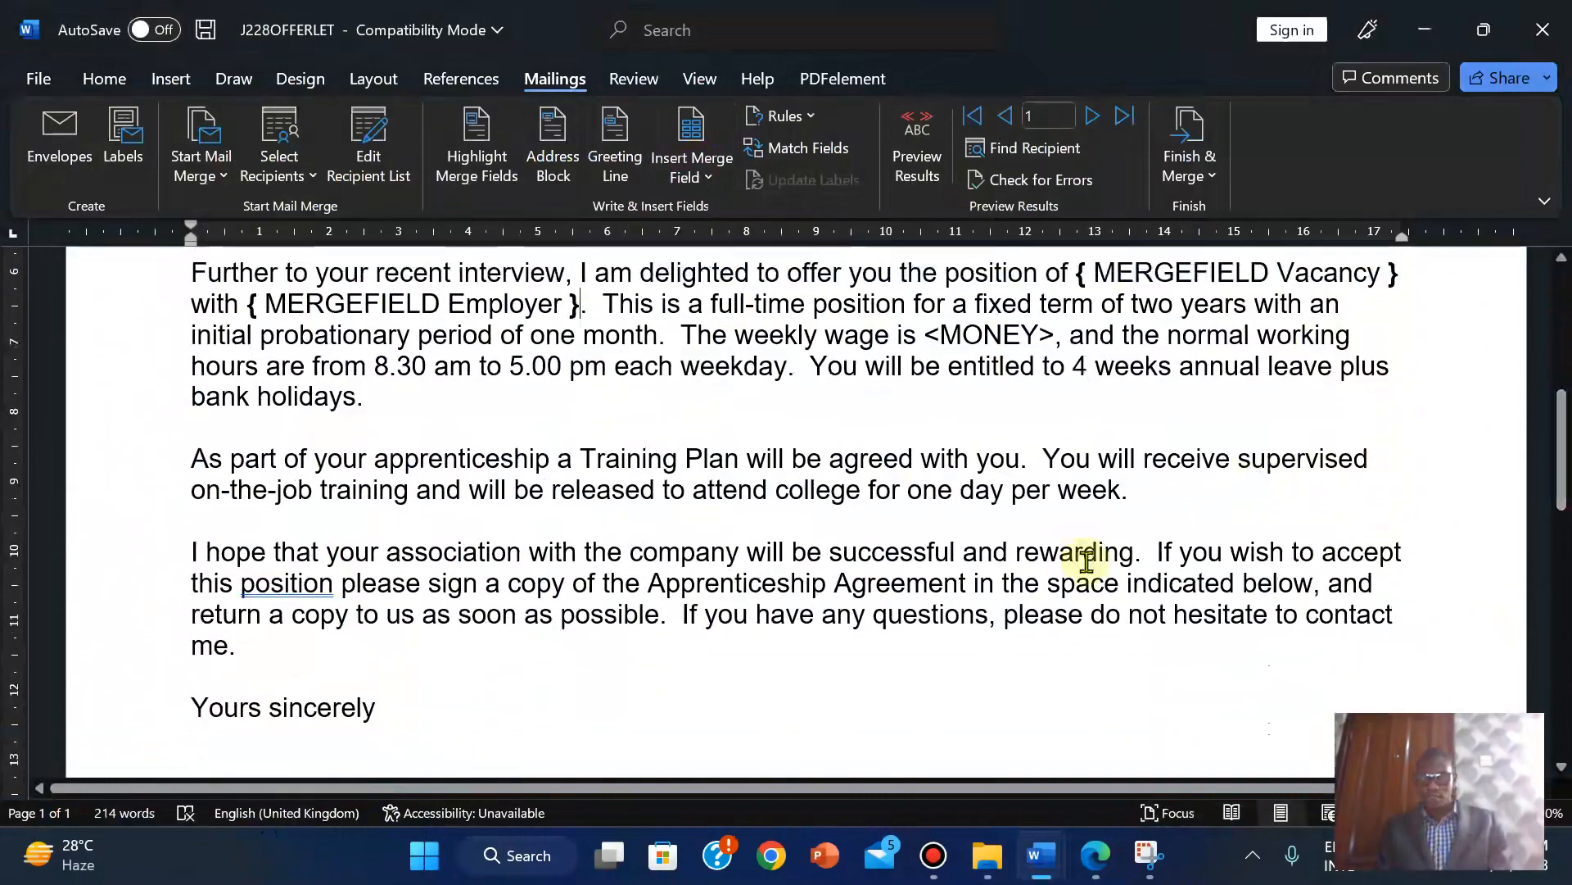
pyautogui.click(1082, 861)
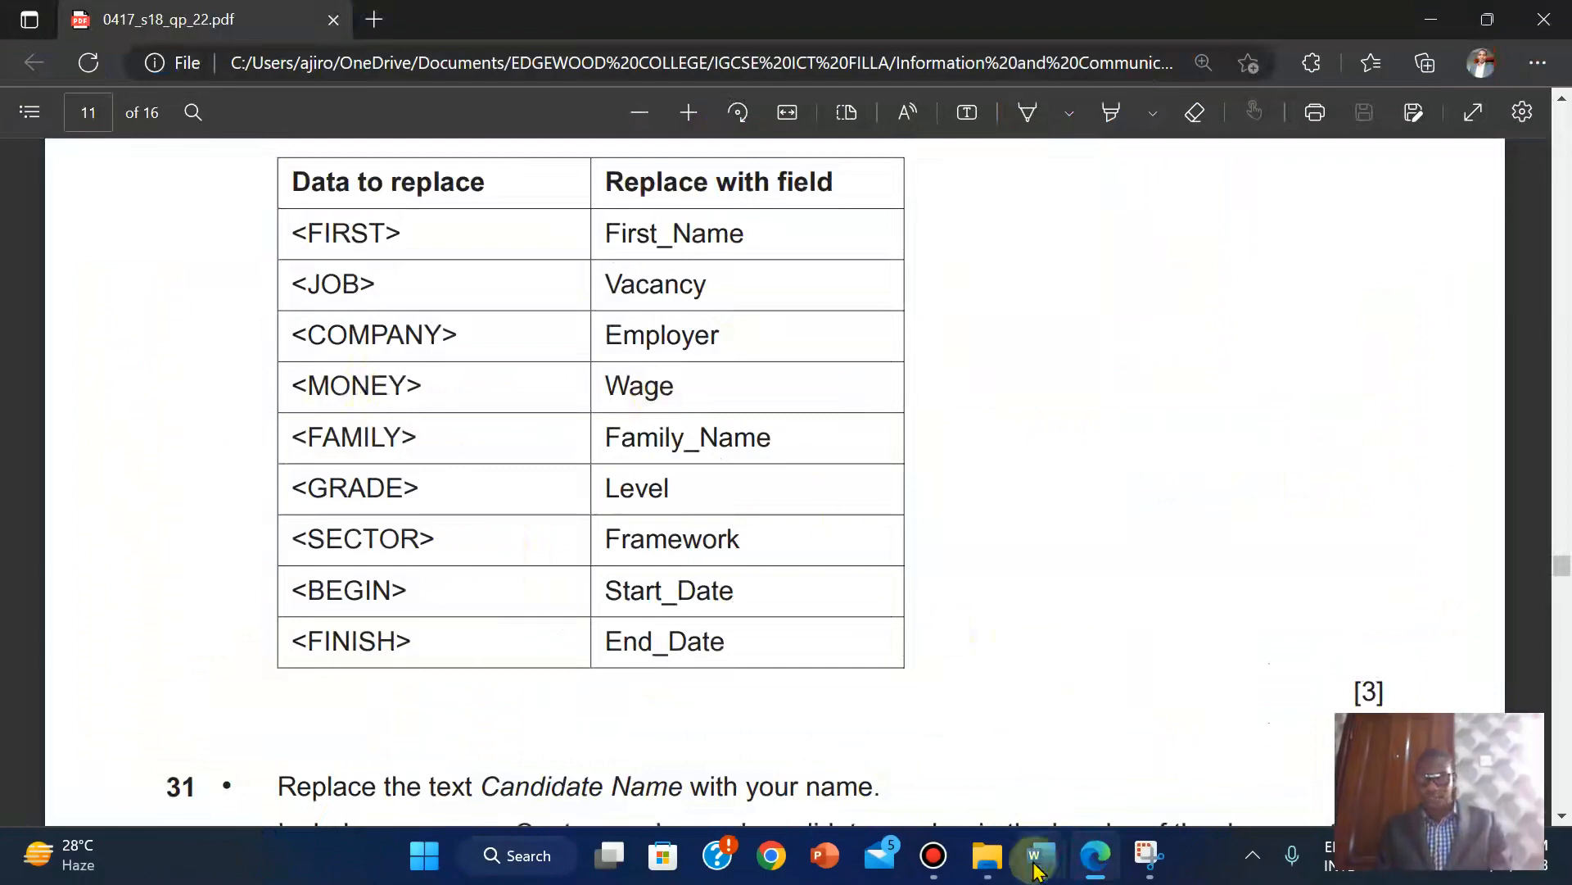
# Replace the <MONEY> weekly wage placeholder with the Wage merge field.
pyautogui.moveTo(1041, 855)
pyautogui.click(905, 712)
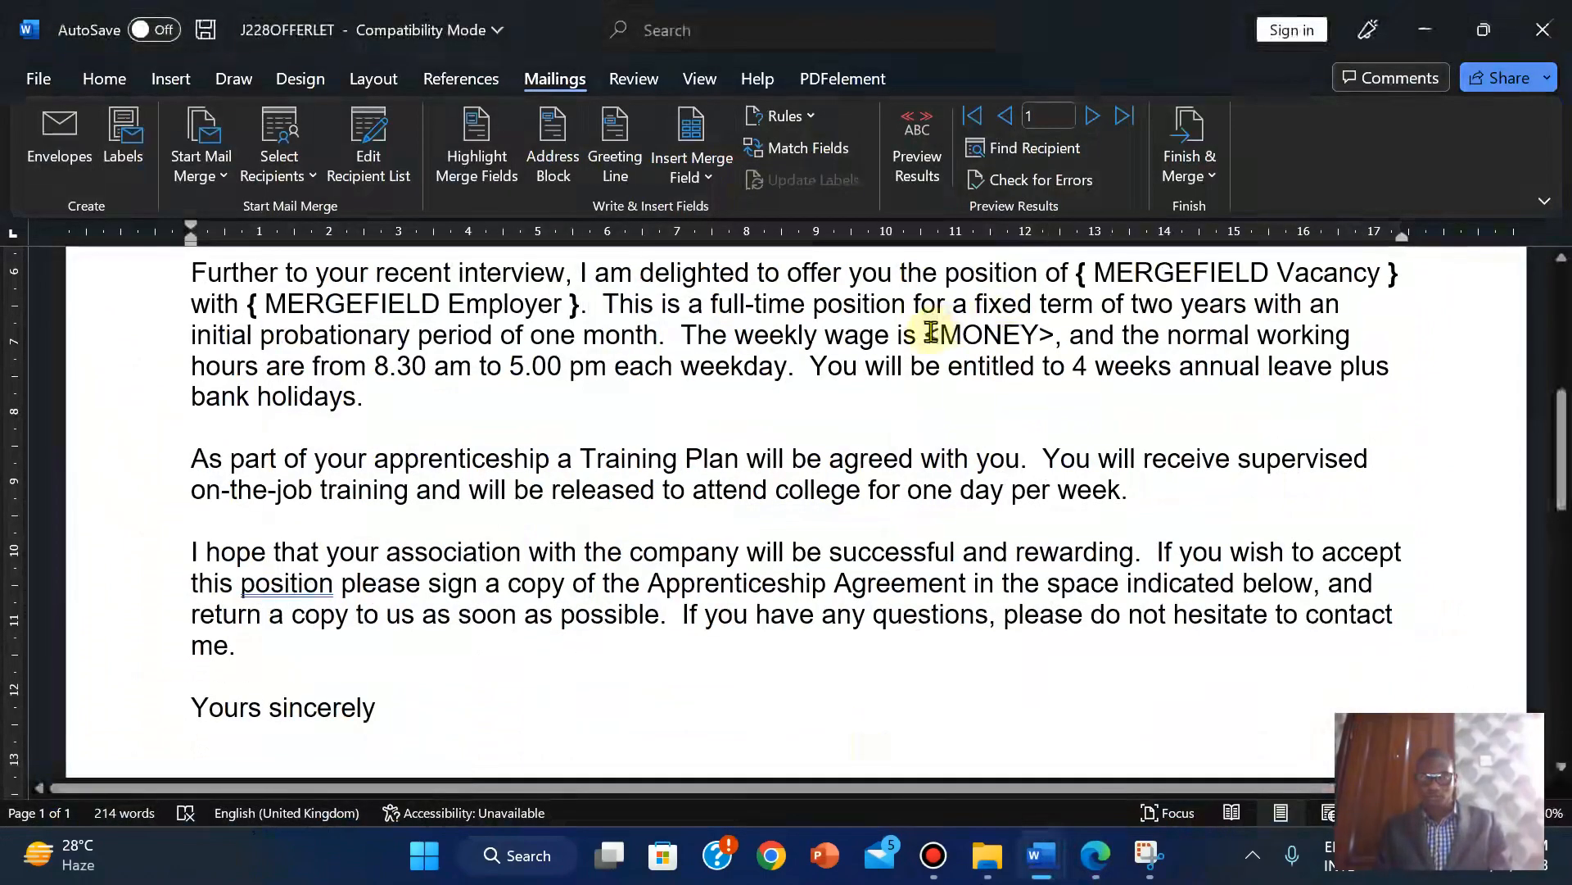
pyautogui.hotkey('shift', 'Right')
pyautogui.hotkey('shift', 'Right')
pyautogui.hotkey('shift', 'Right')
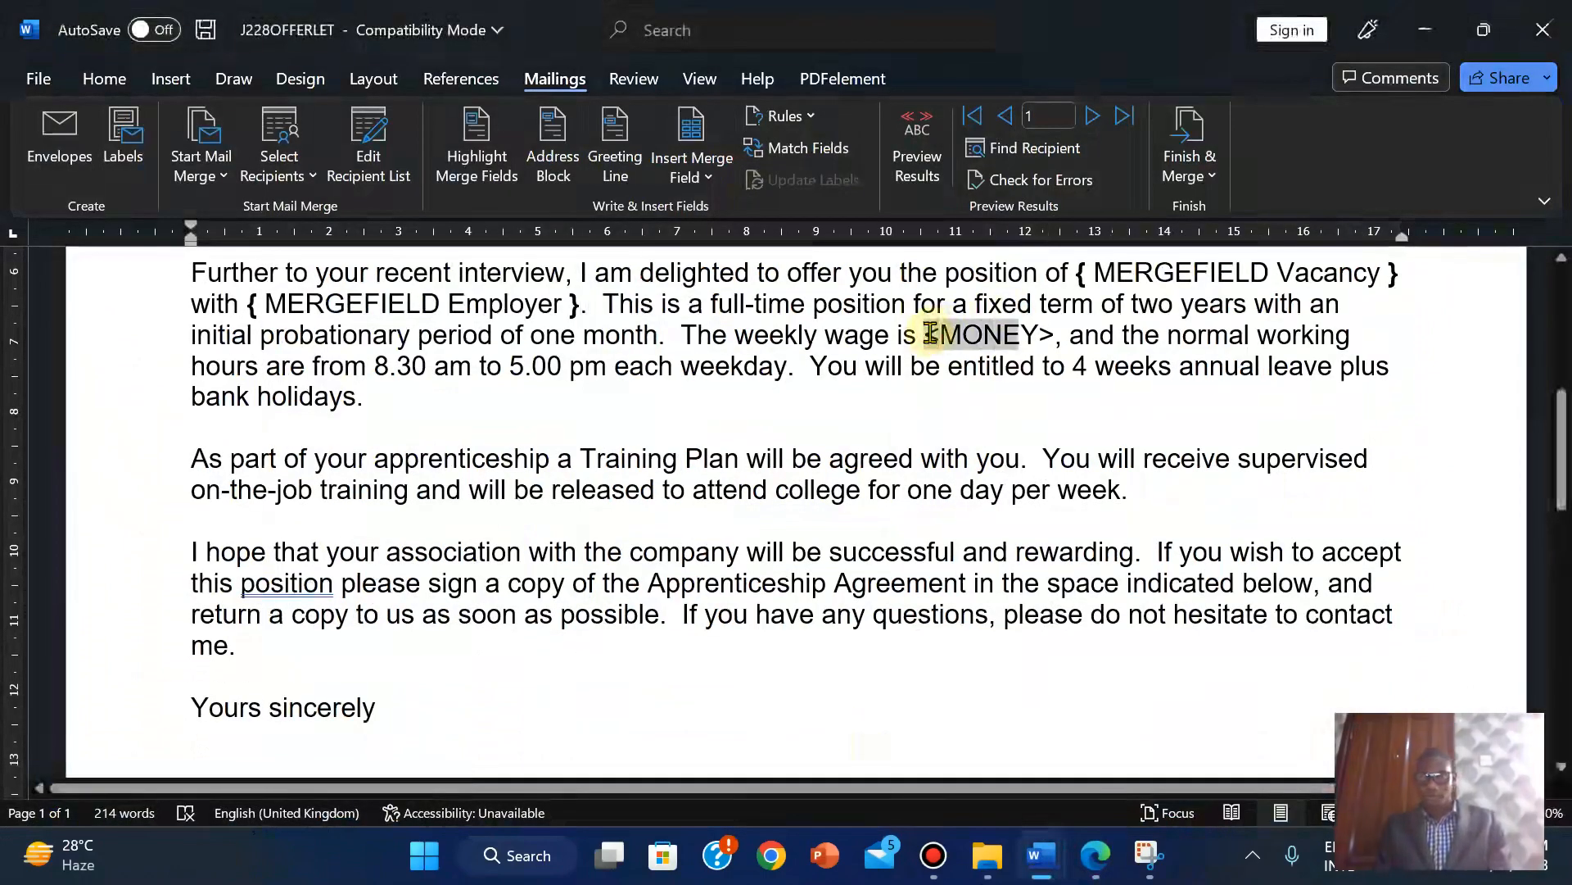
pyautogui.click(690, 178)
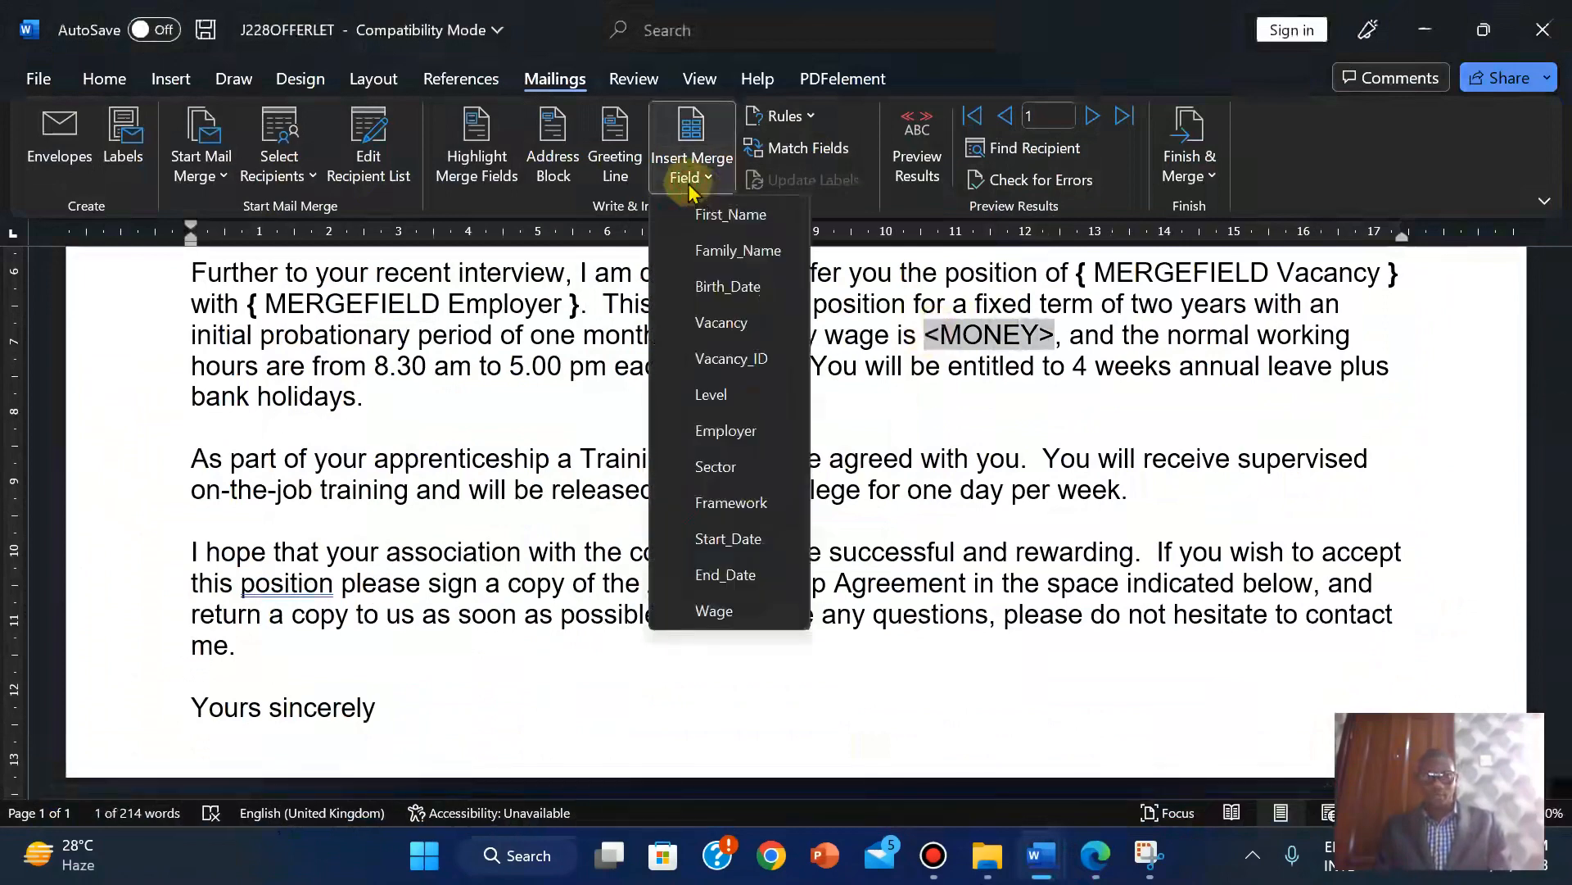
pyautogui.click(709, 610)
pyautogui.moveTo(1561, 443); pyautogui.dragTo(1560, 691)
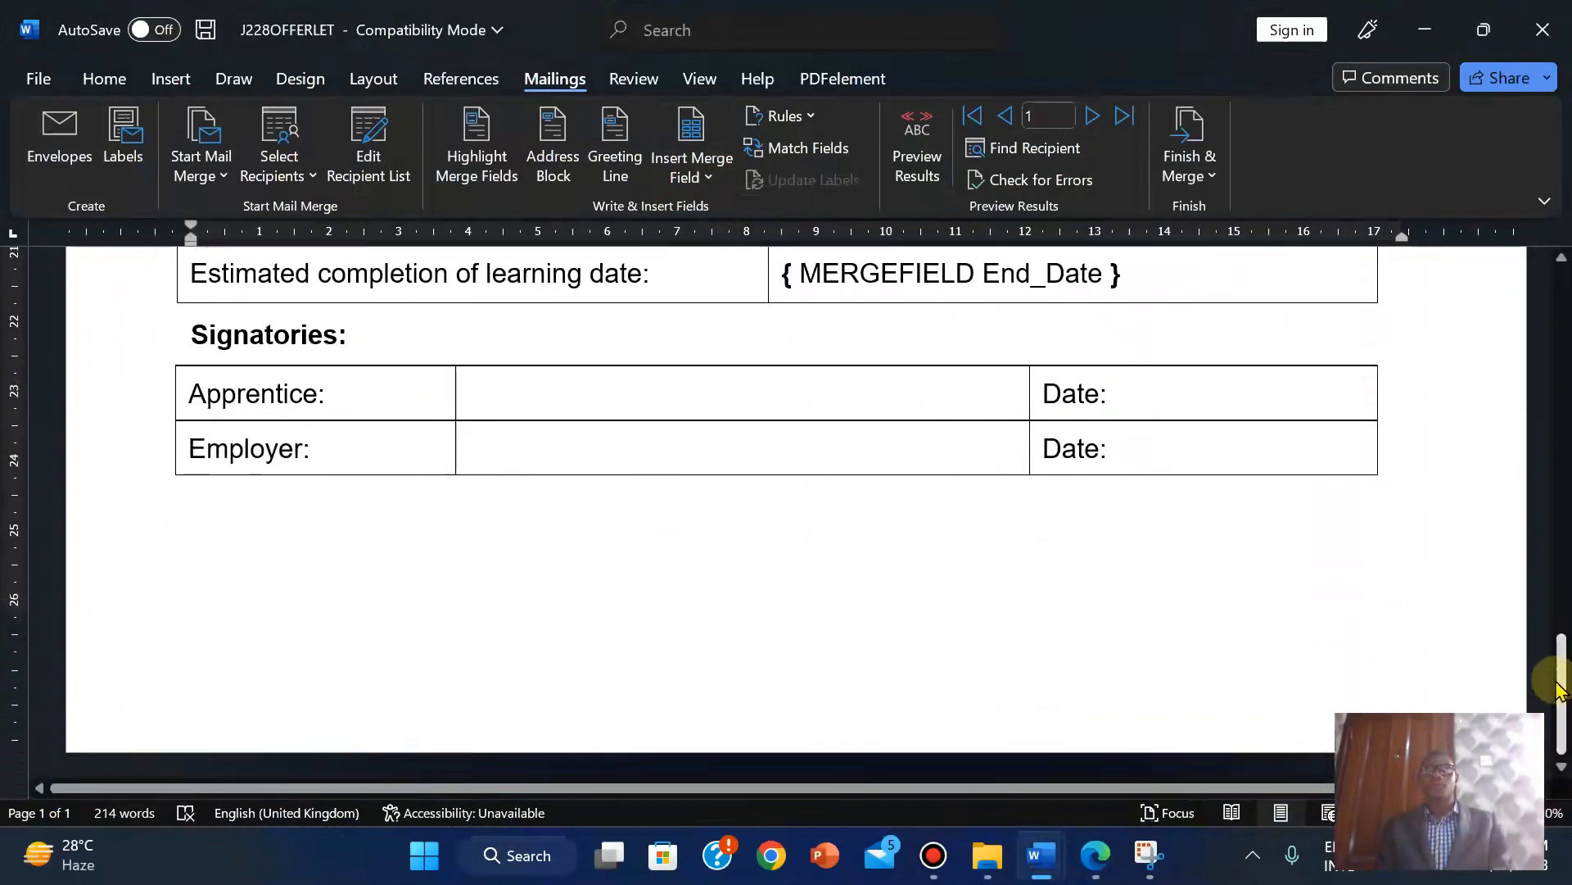
pyautogui.click(1089, 870)
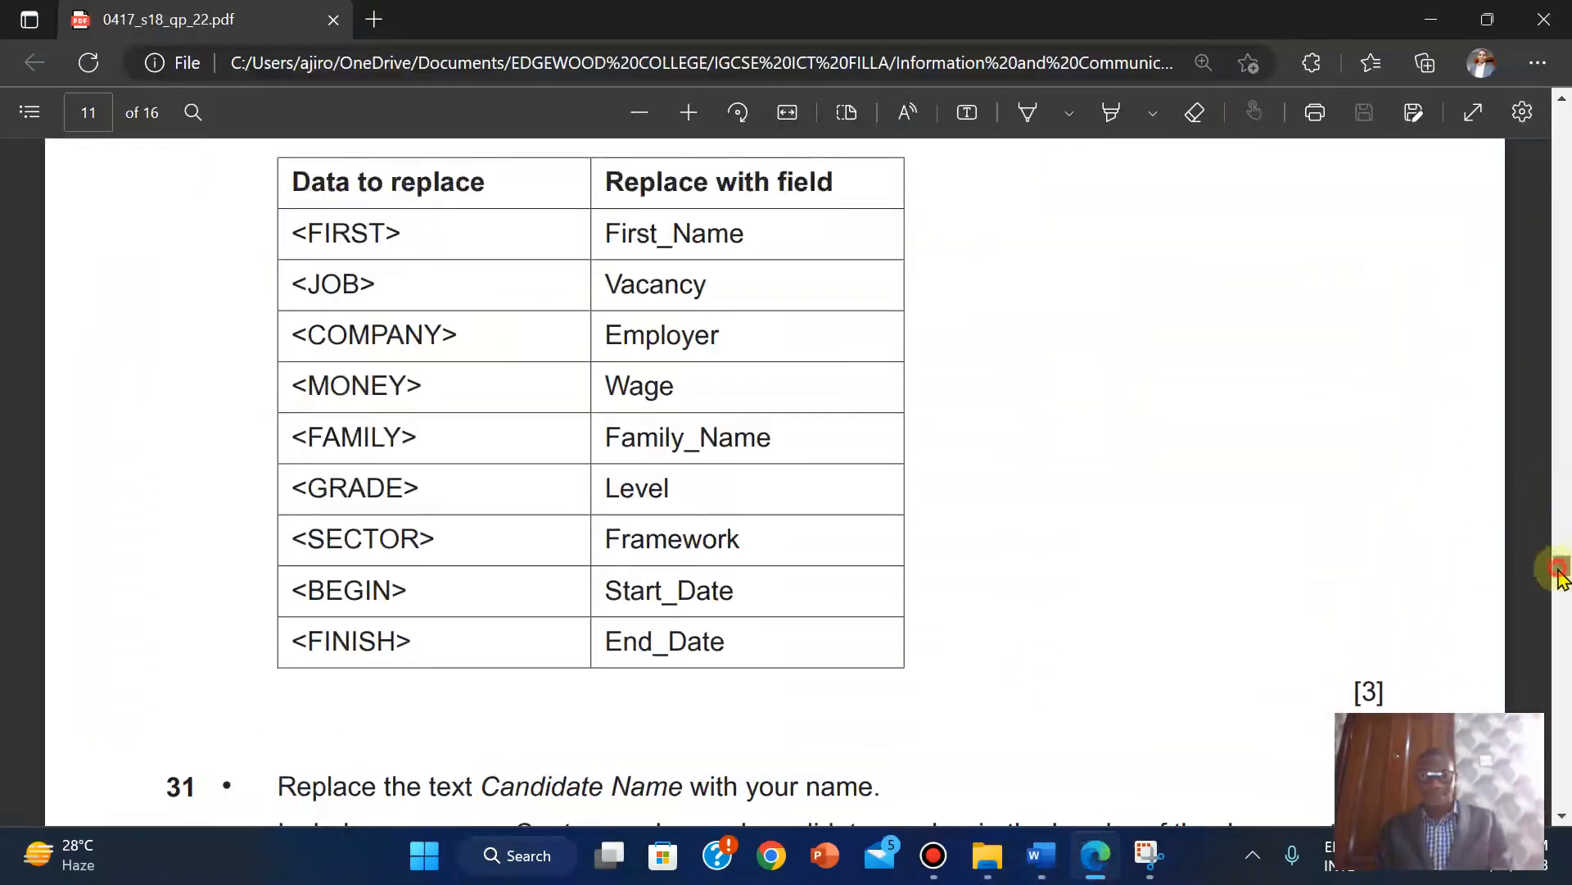
pyautogui.moveTo(1560, 574); pyautogui.dragTo(1562, 581)
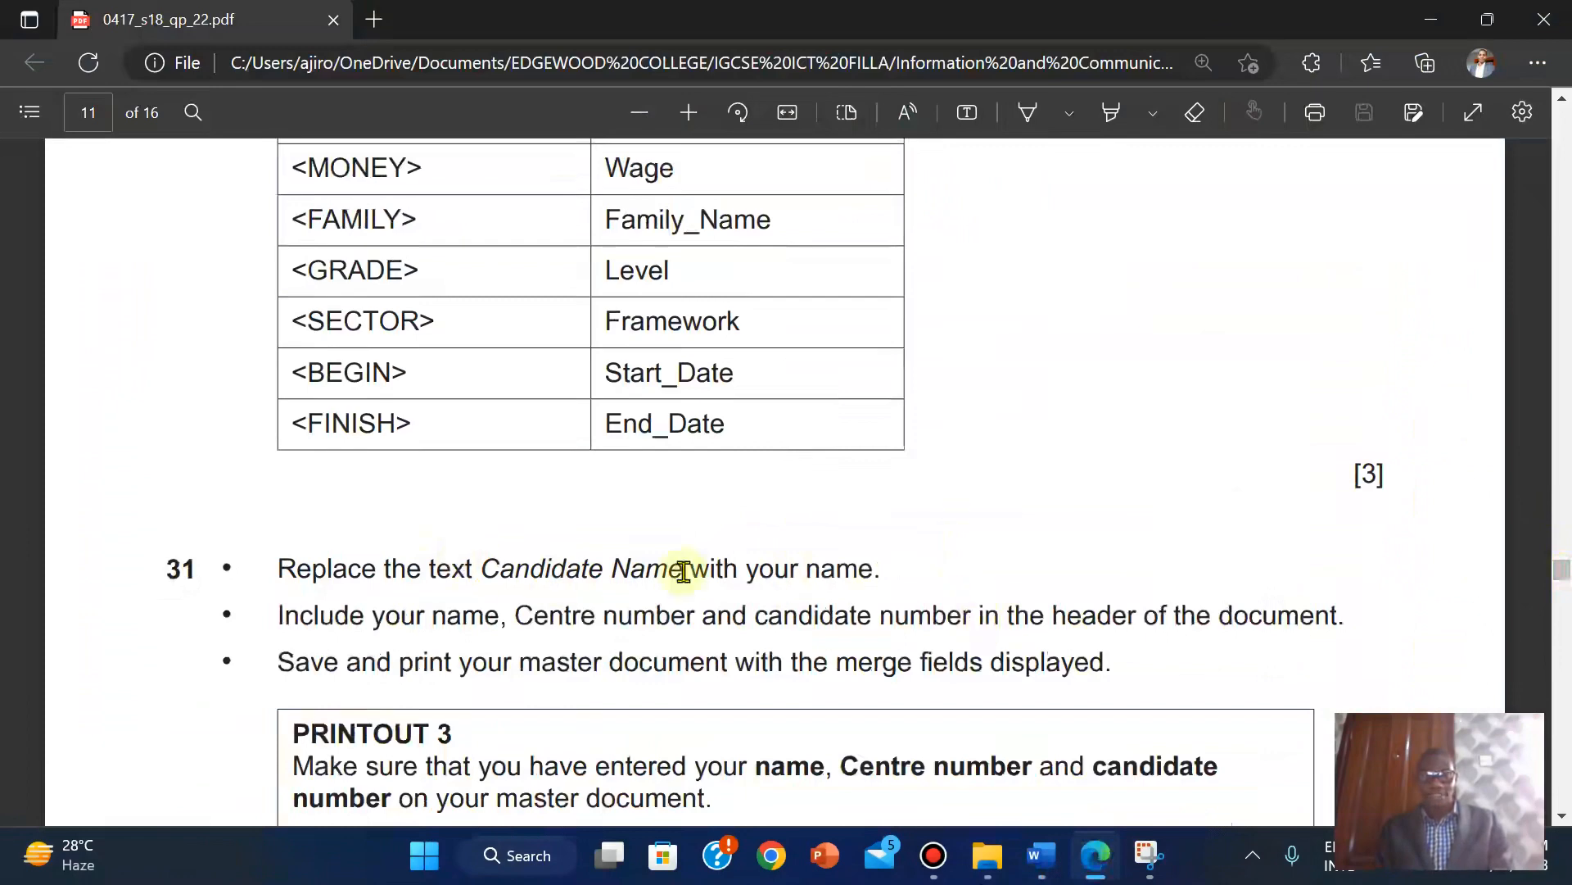
pyautogui.moveTo(1040, 855)
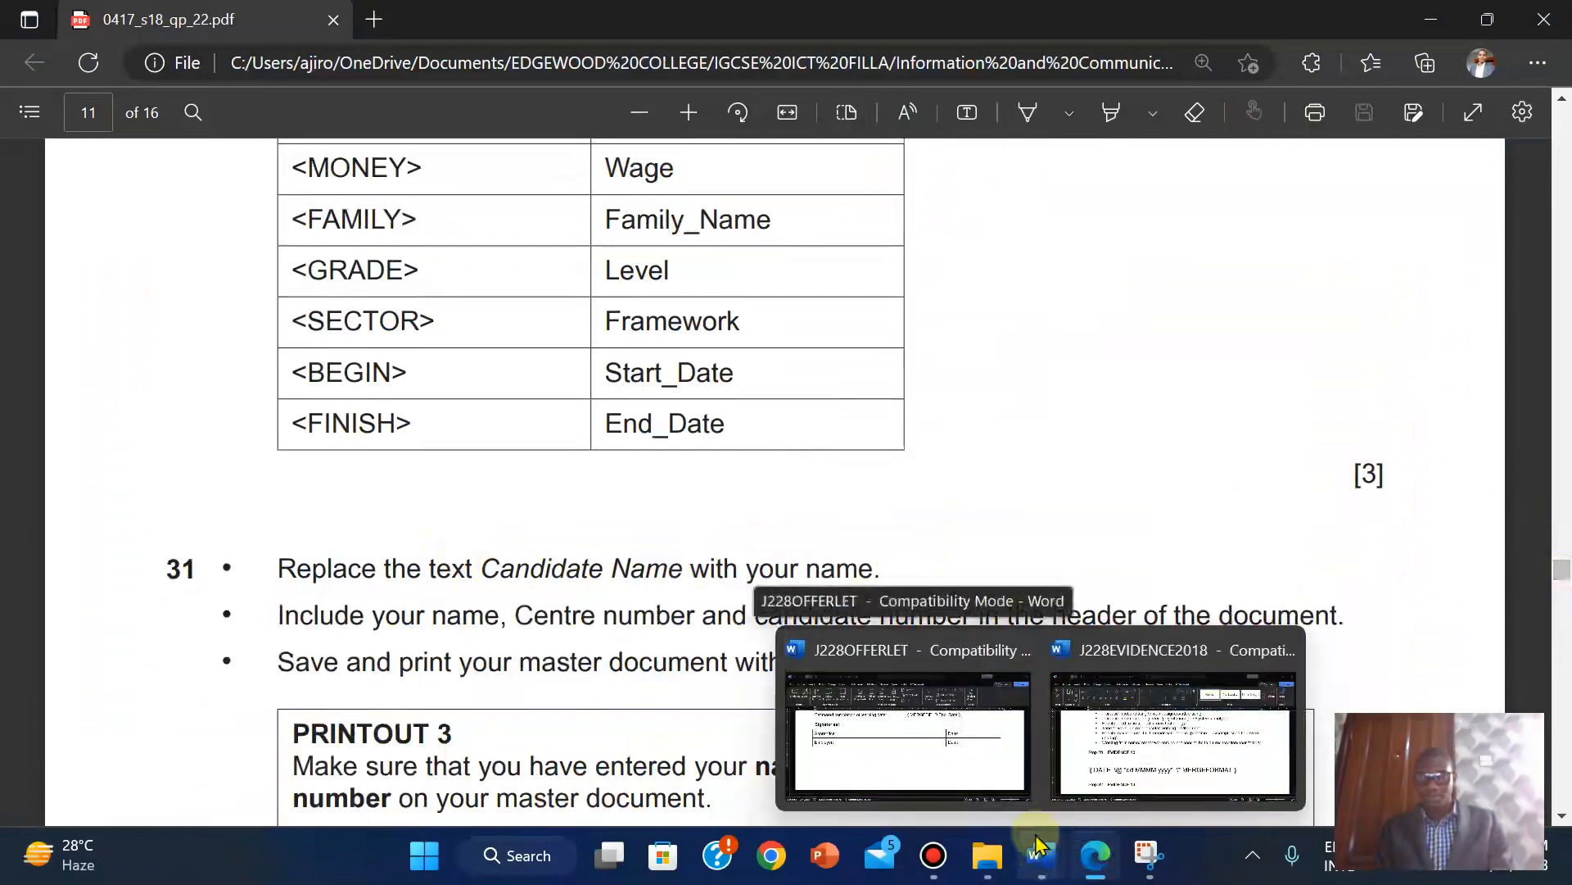
pyautogui.click(877, 745)
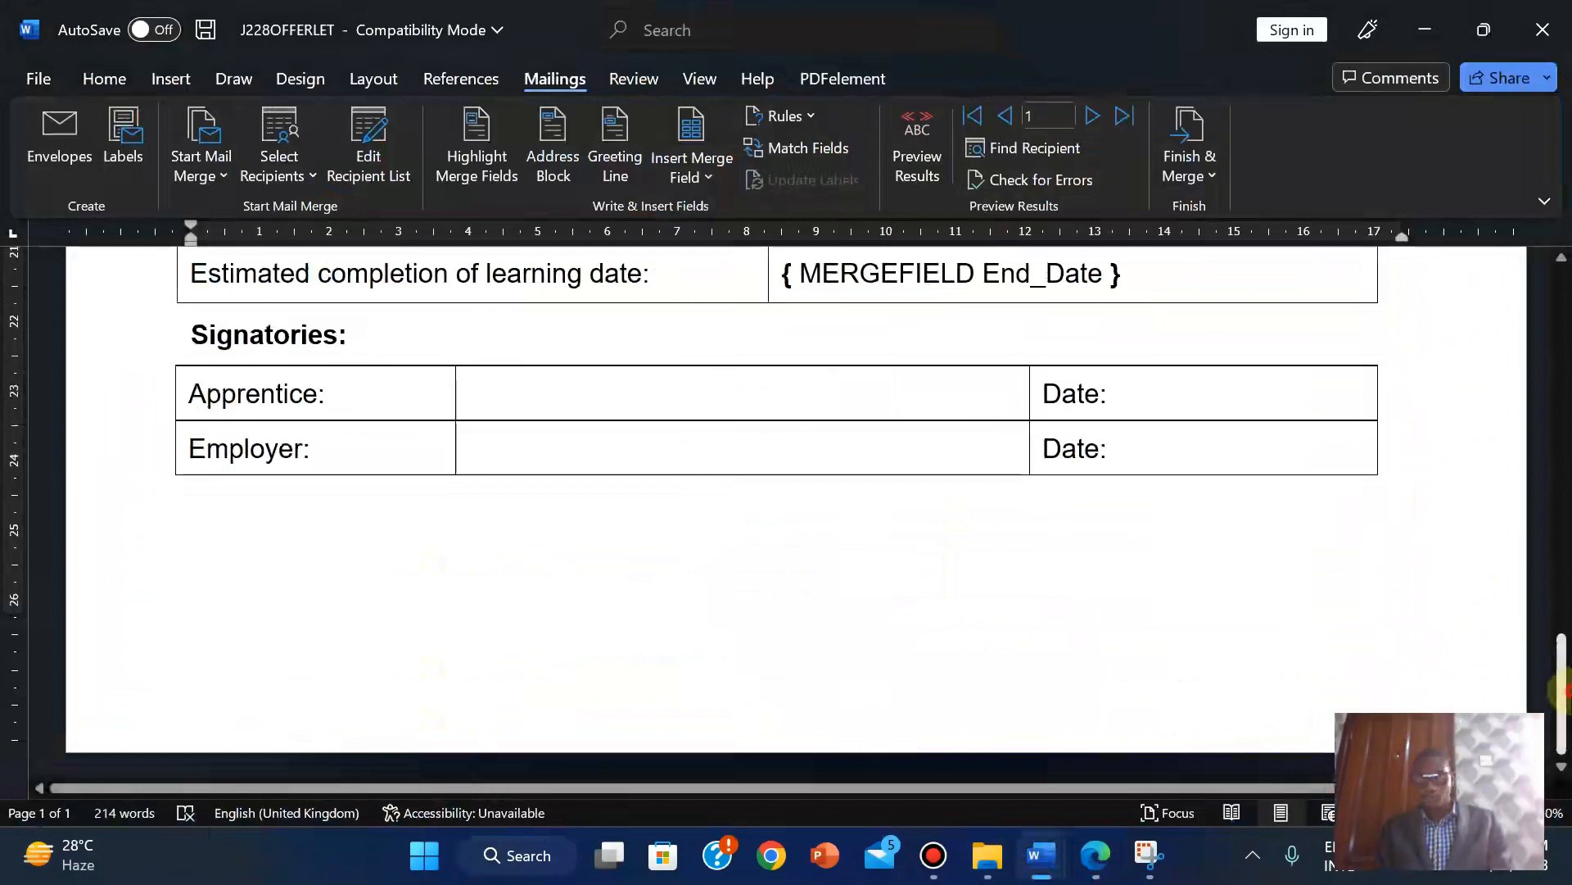
# Replace 'Candidate Name' above Training Manager with the candidate's own name.
pyautogui.moveTo(1562, 691); pyautogui.dragTo(1562, 534)
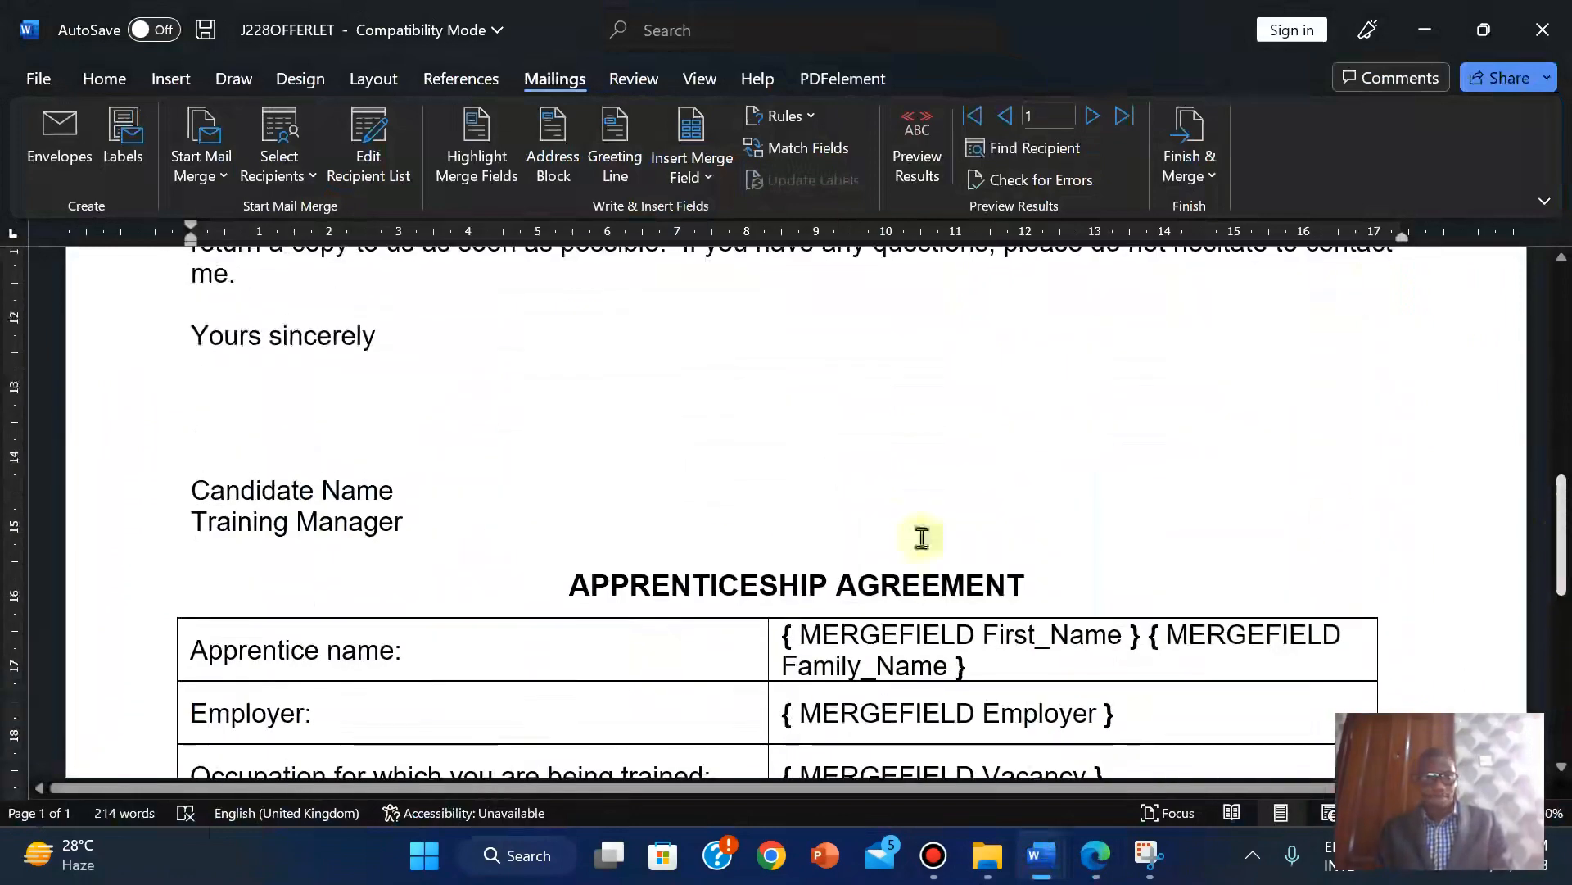
pyautogui.click(195, 482)
pyautogui.hotkey('shift', 'Right')
pyautogui.hotkey('shift', 'Right')
pyautogui.hotkey('shift', 'Right')
pyautogui.hotkey('shift', 'Right')
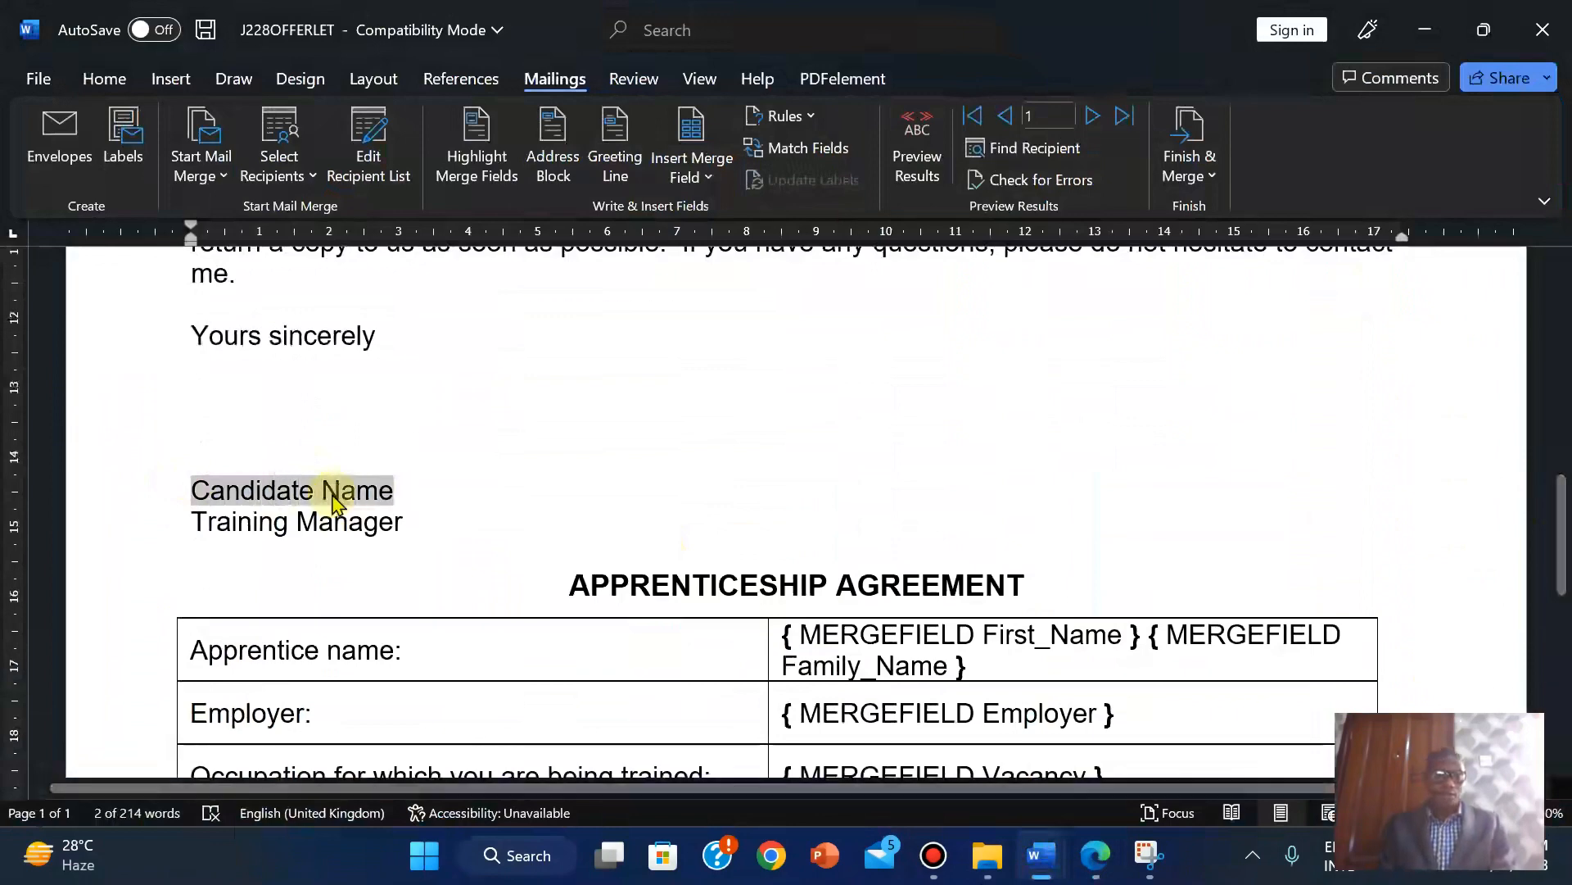
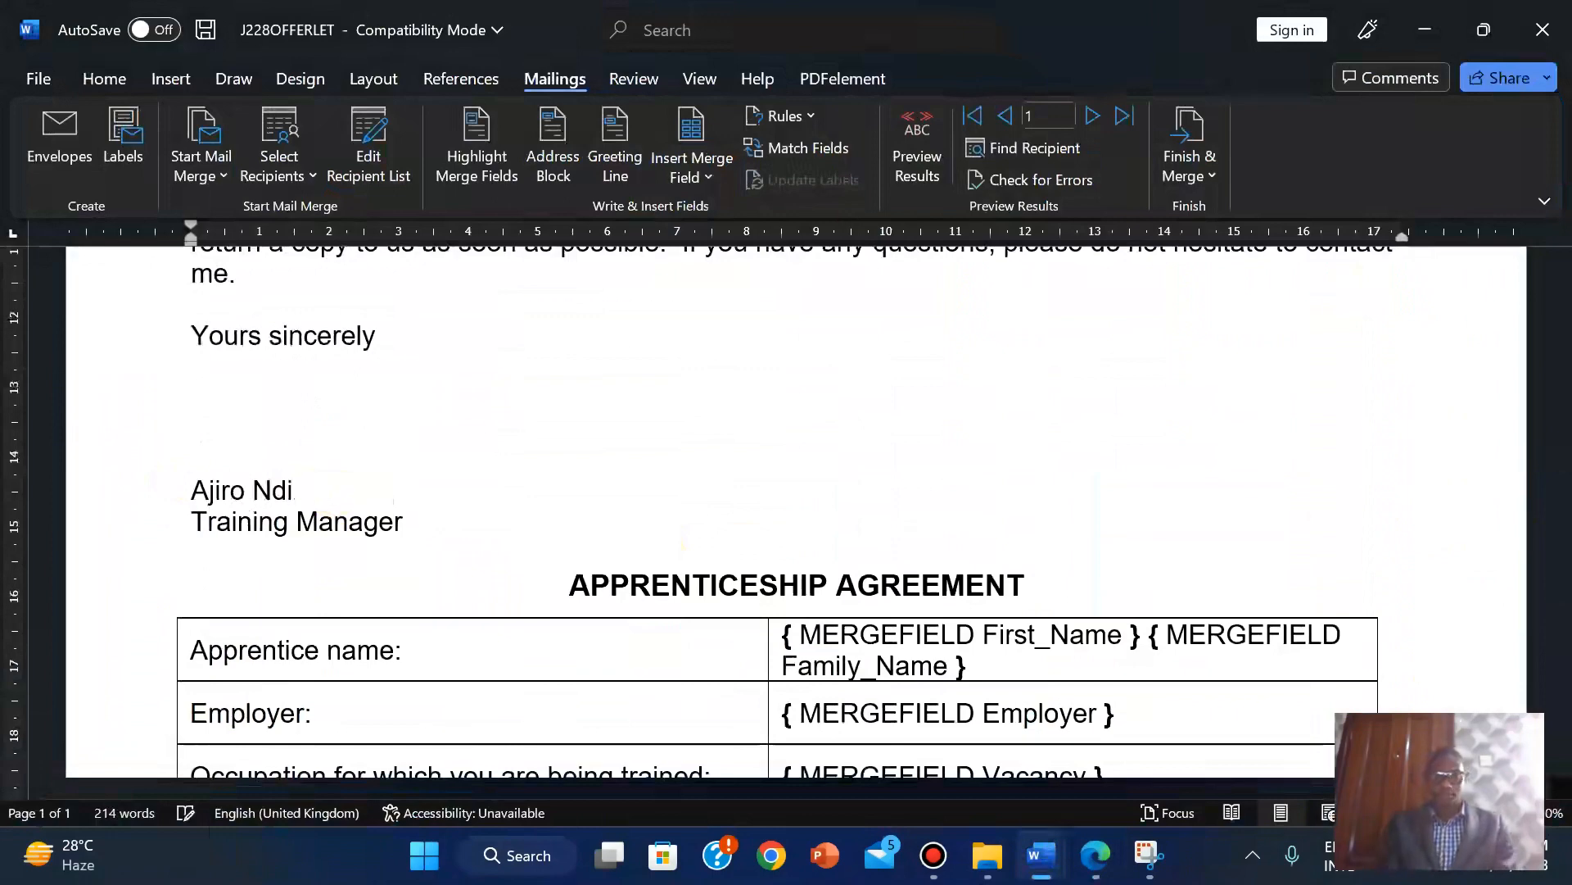
pyautogui.click(1095, 855)
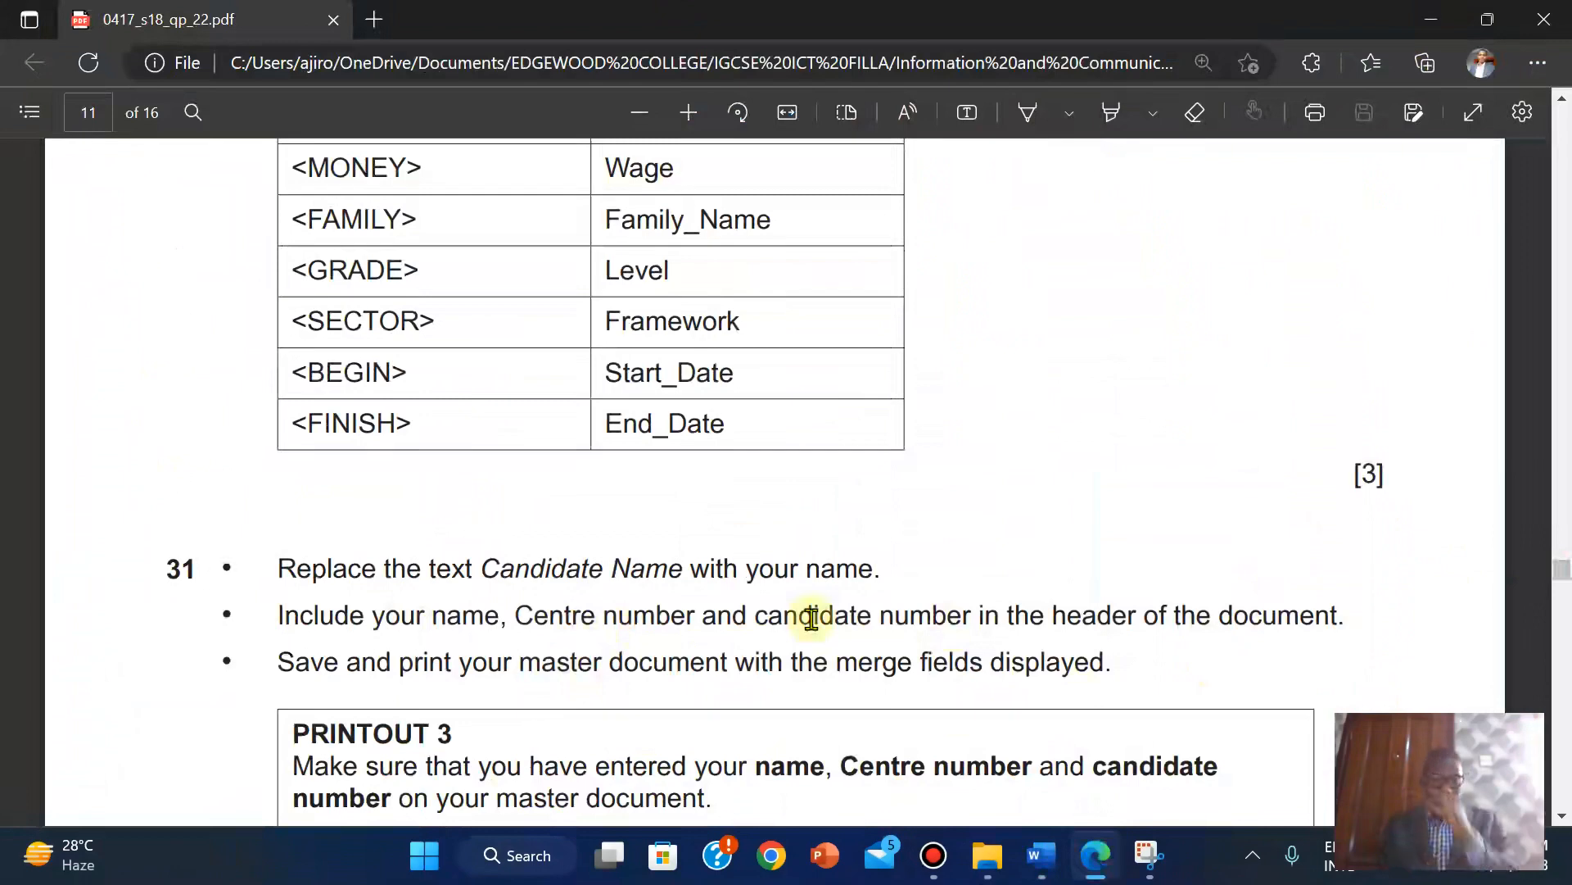
pyautogui.moveTo(1045, 864)
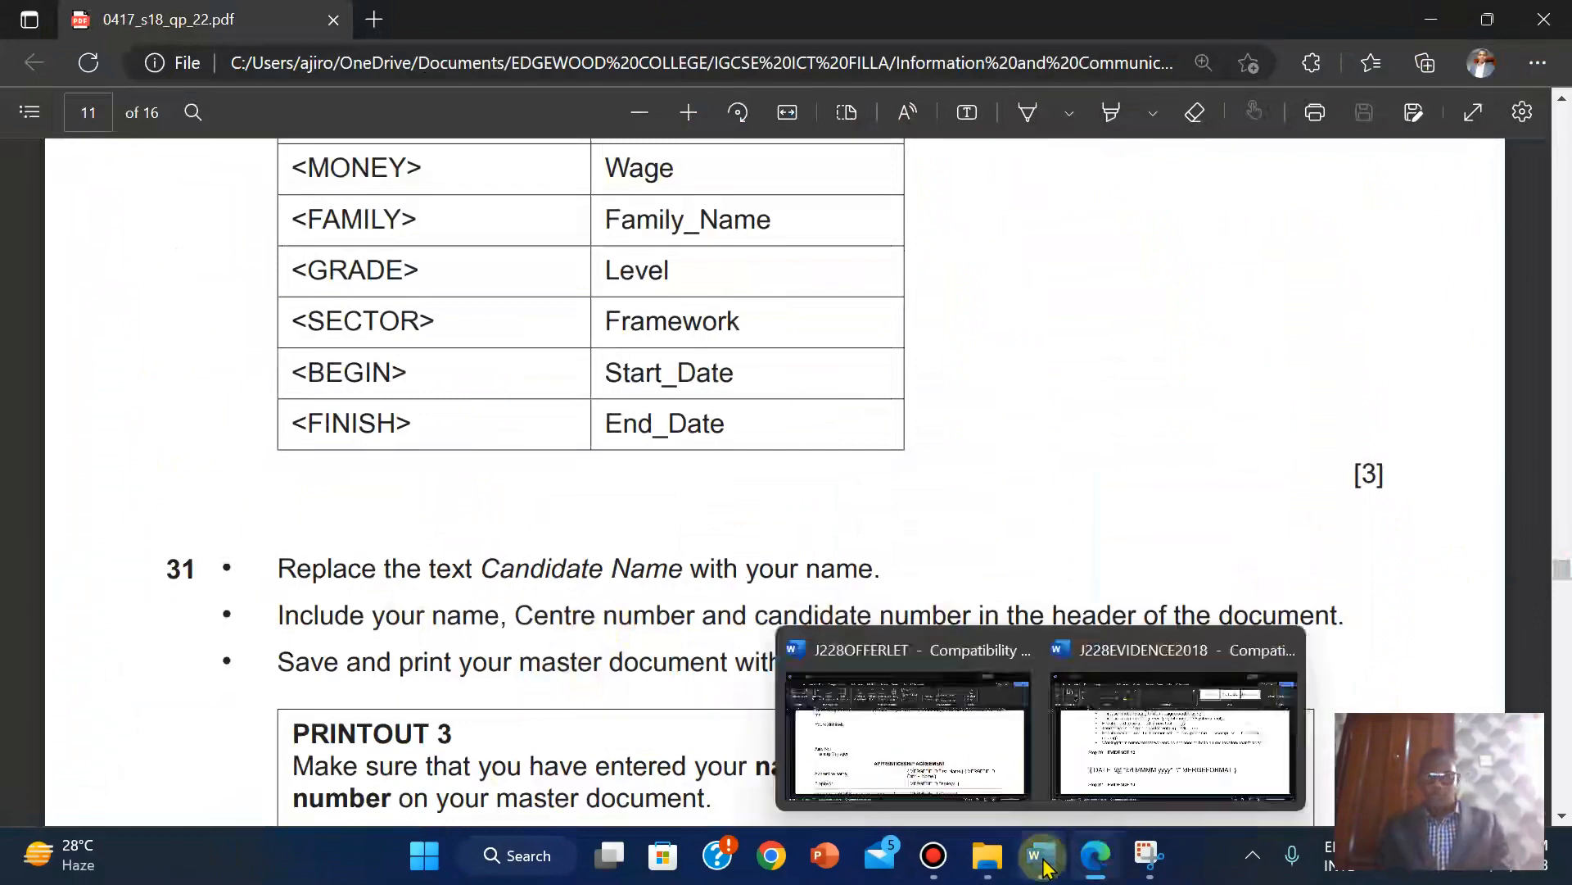
pyautogui.click(895, 748)
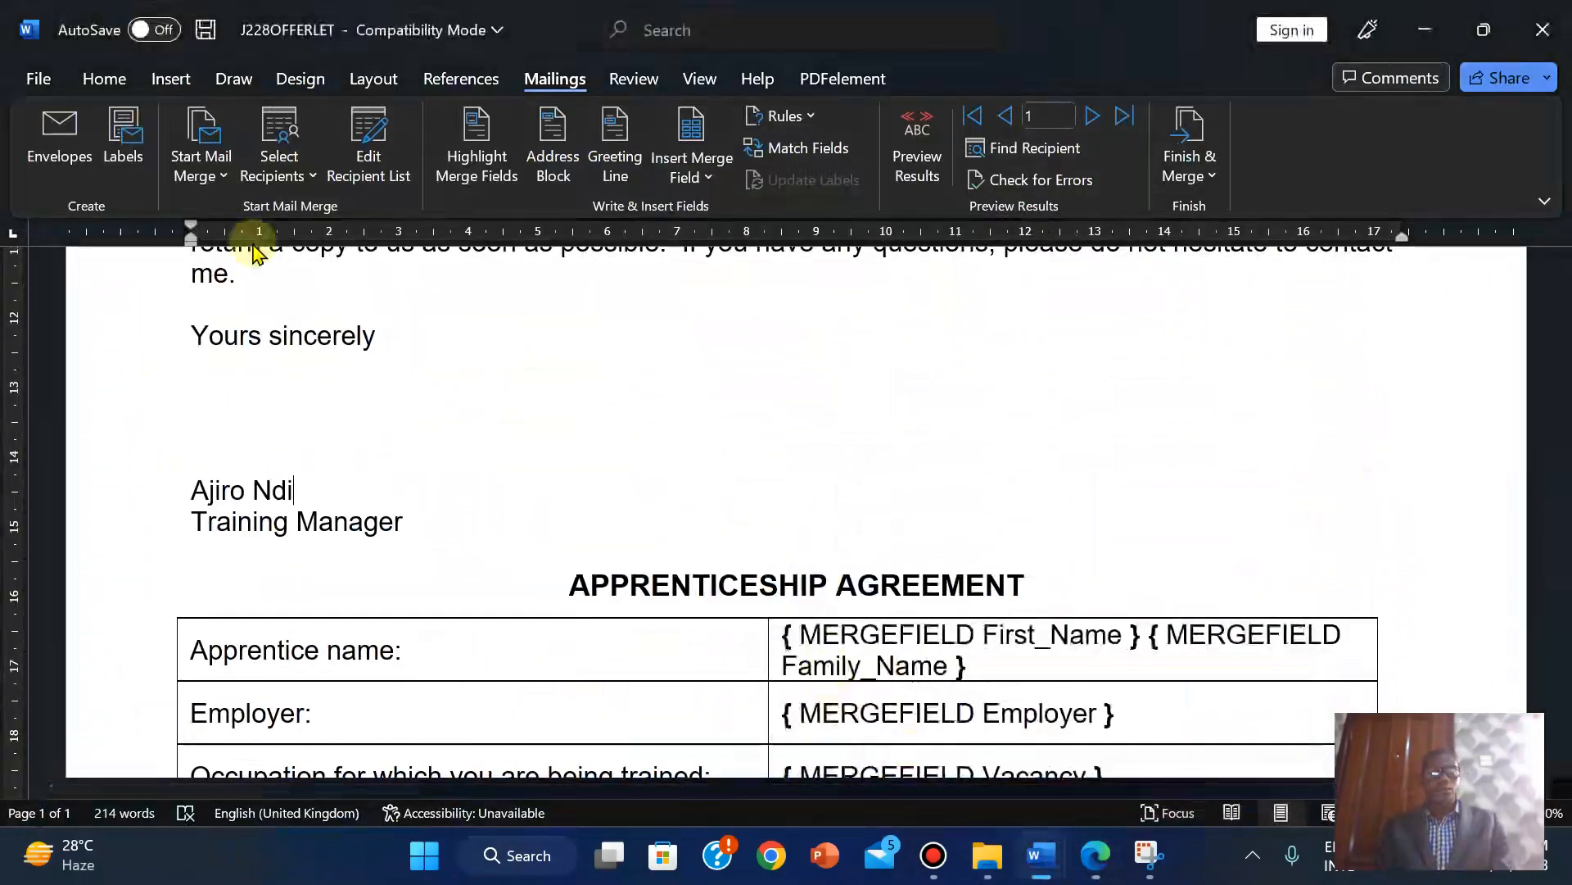
# Add a Blank (Three Columns) header holding the candidate's name, centre number and candidate number.
pyautogui.click(161, 77)
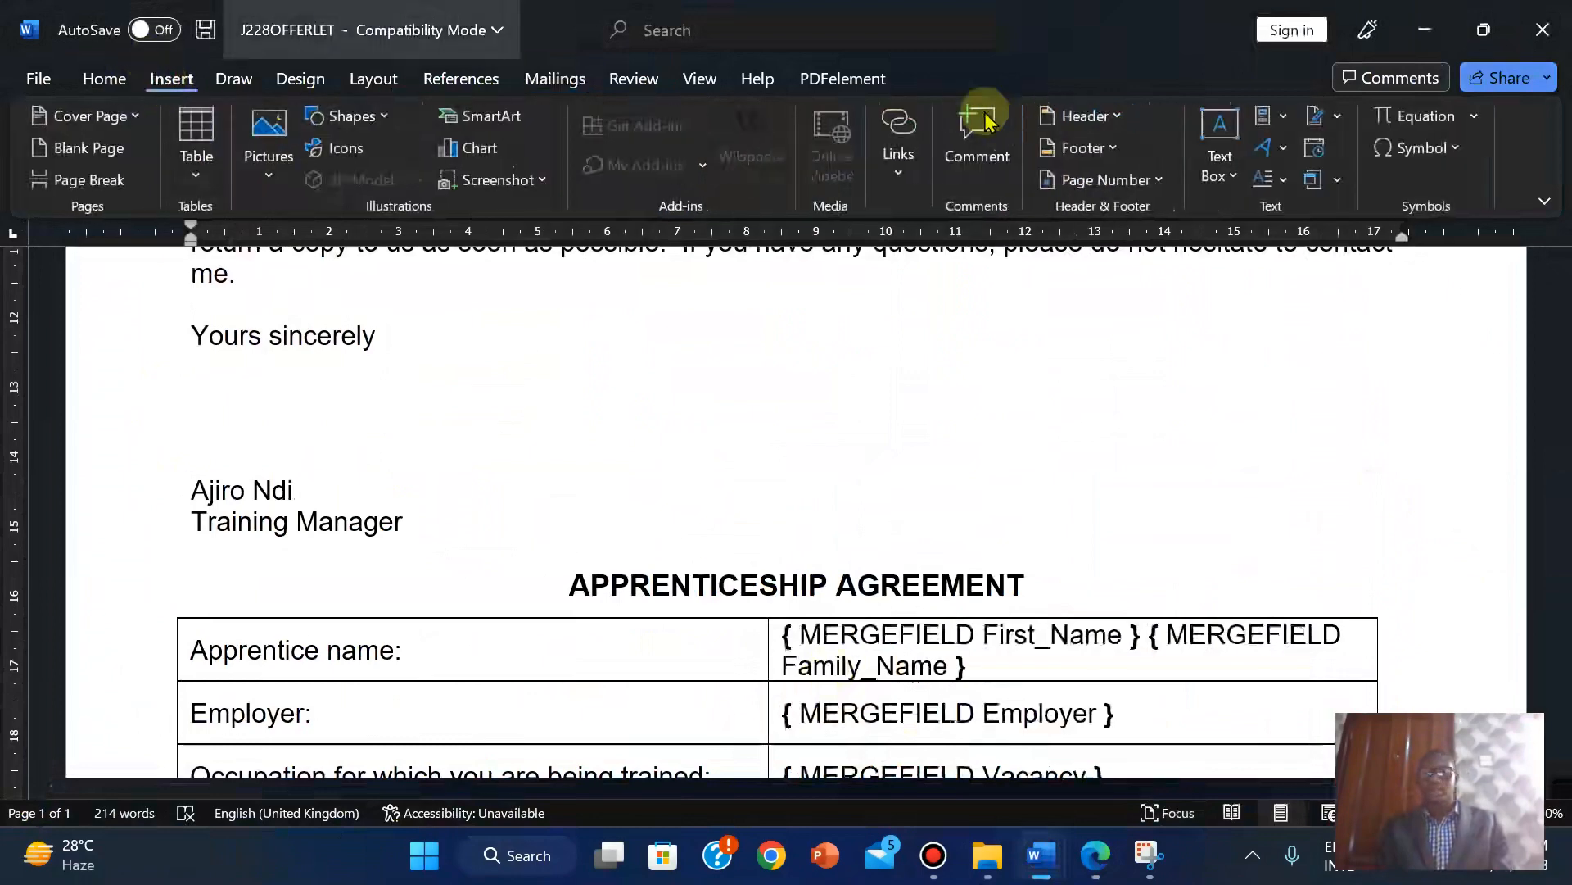
pyautogui.click(1089, 116)
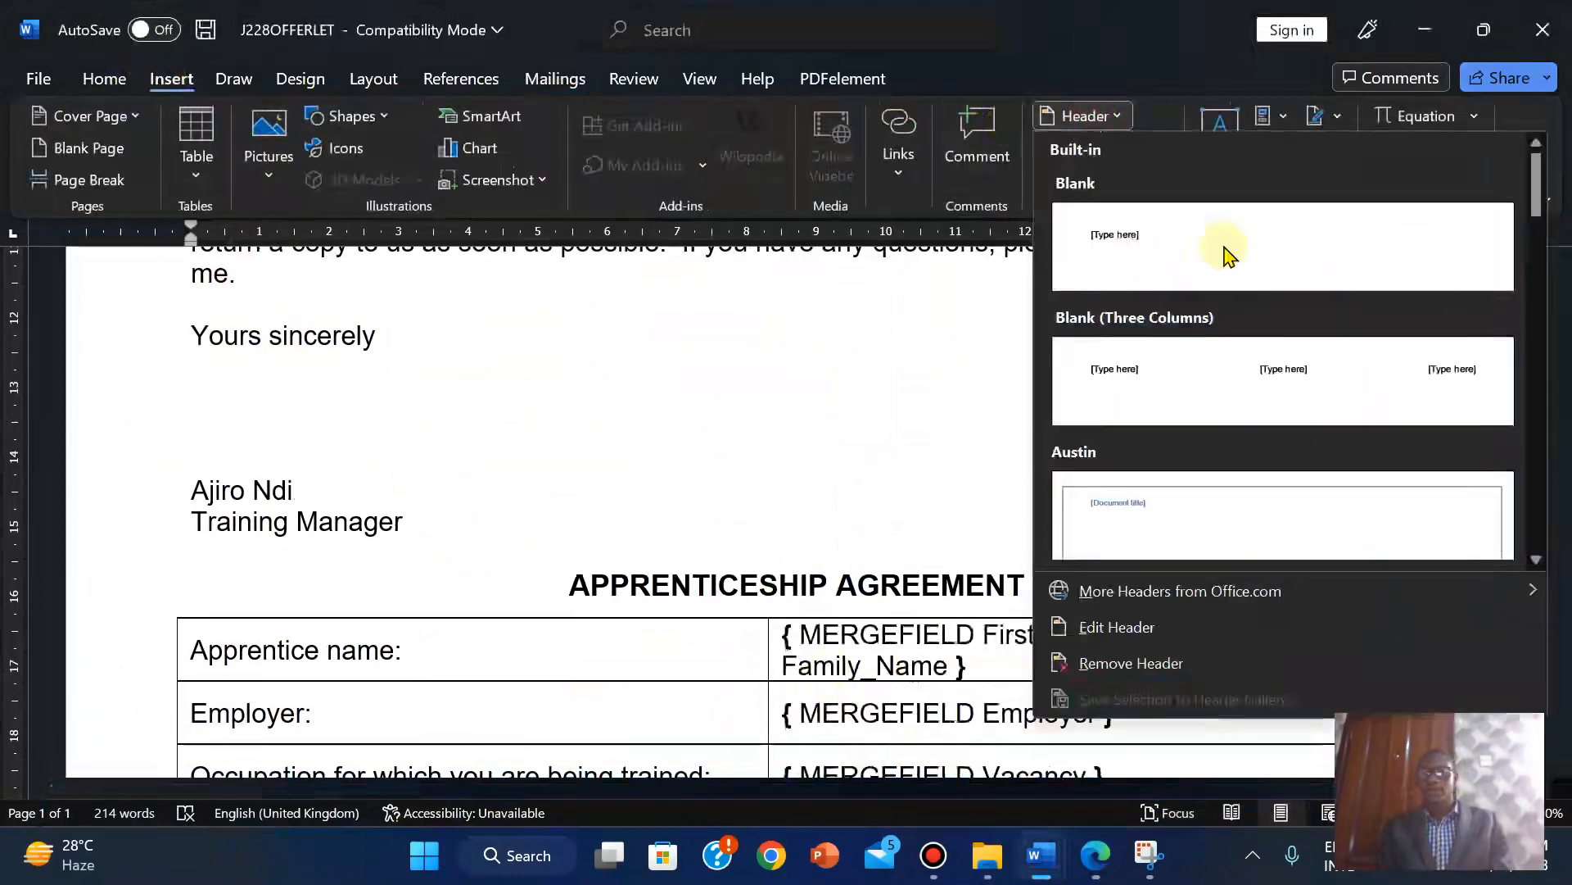
pyautogui.click(1231, 369)
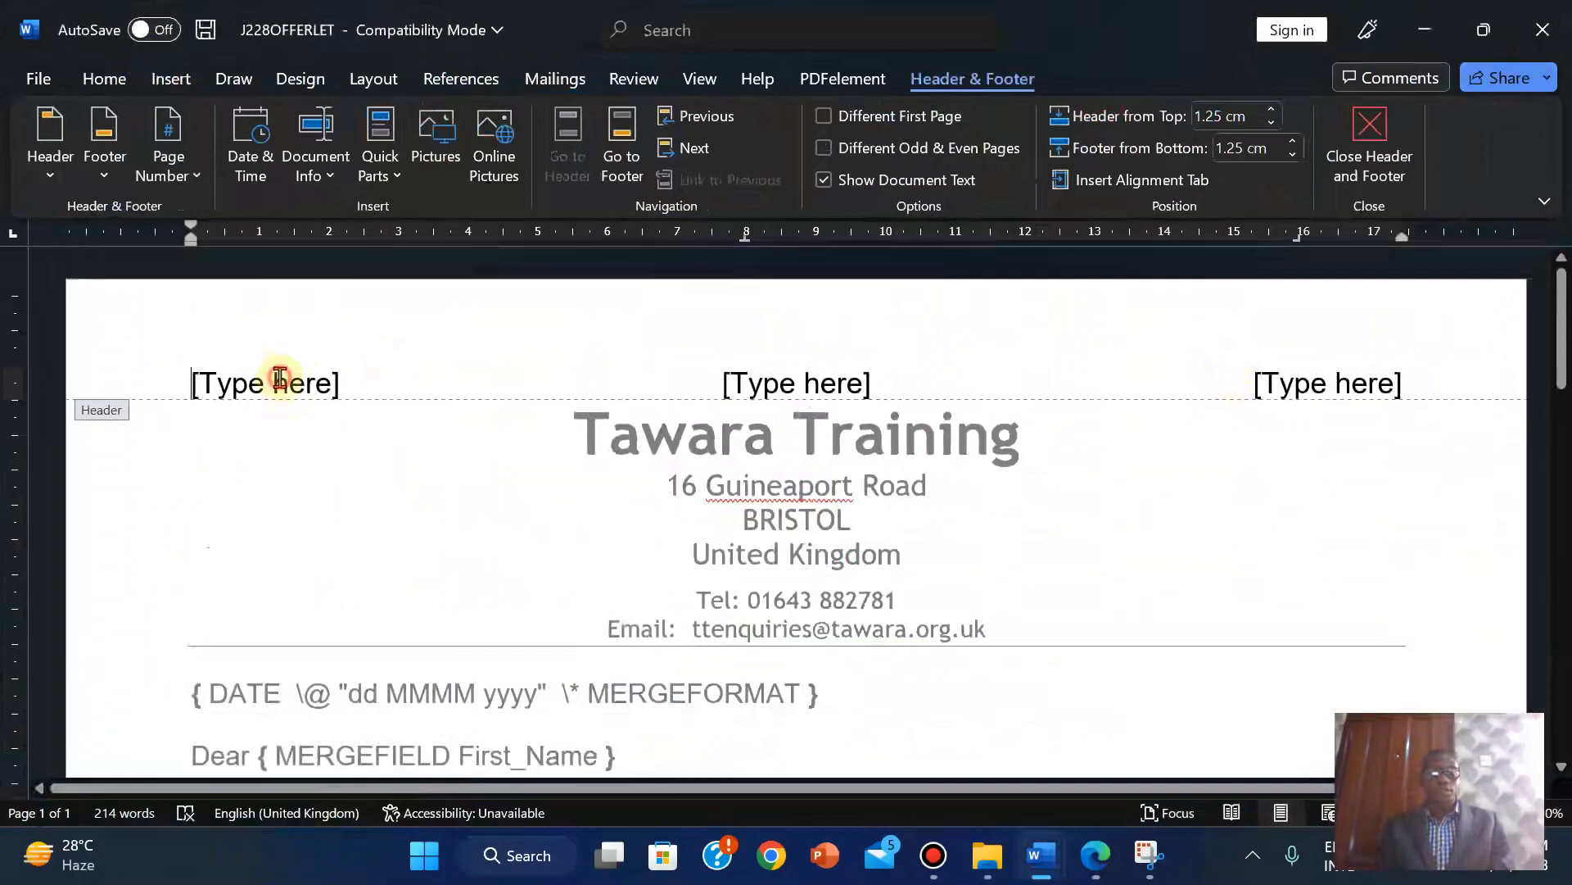
pyautogui.click(278, 378)
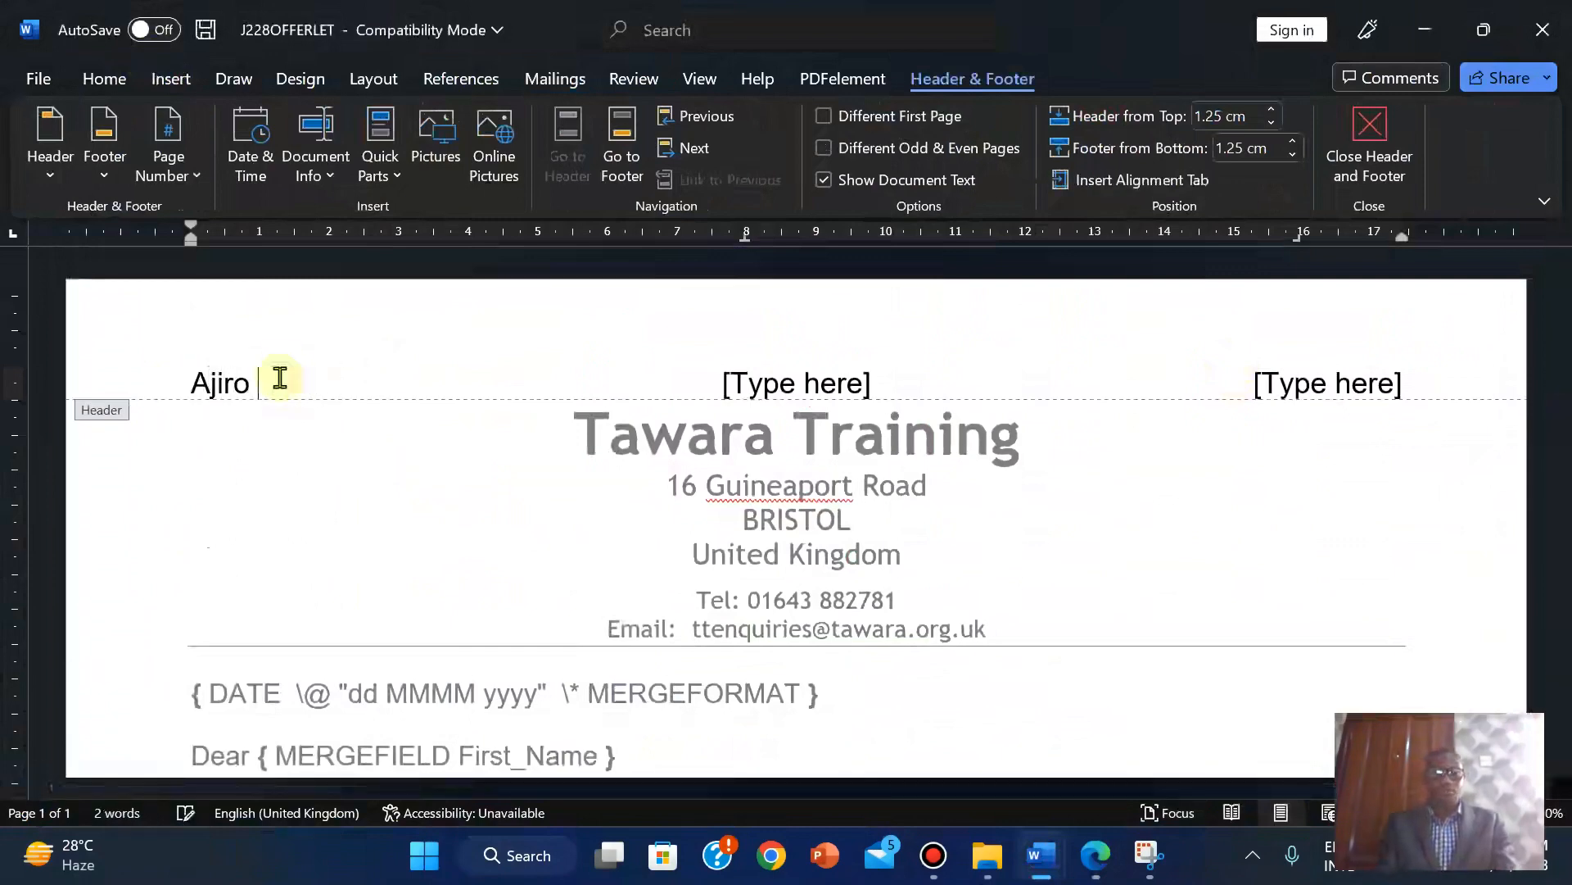
pyautogui.click(777, 383)
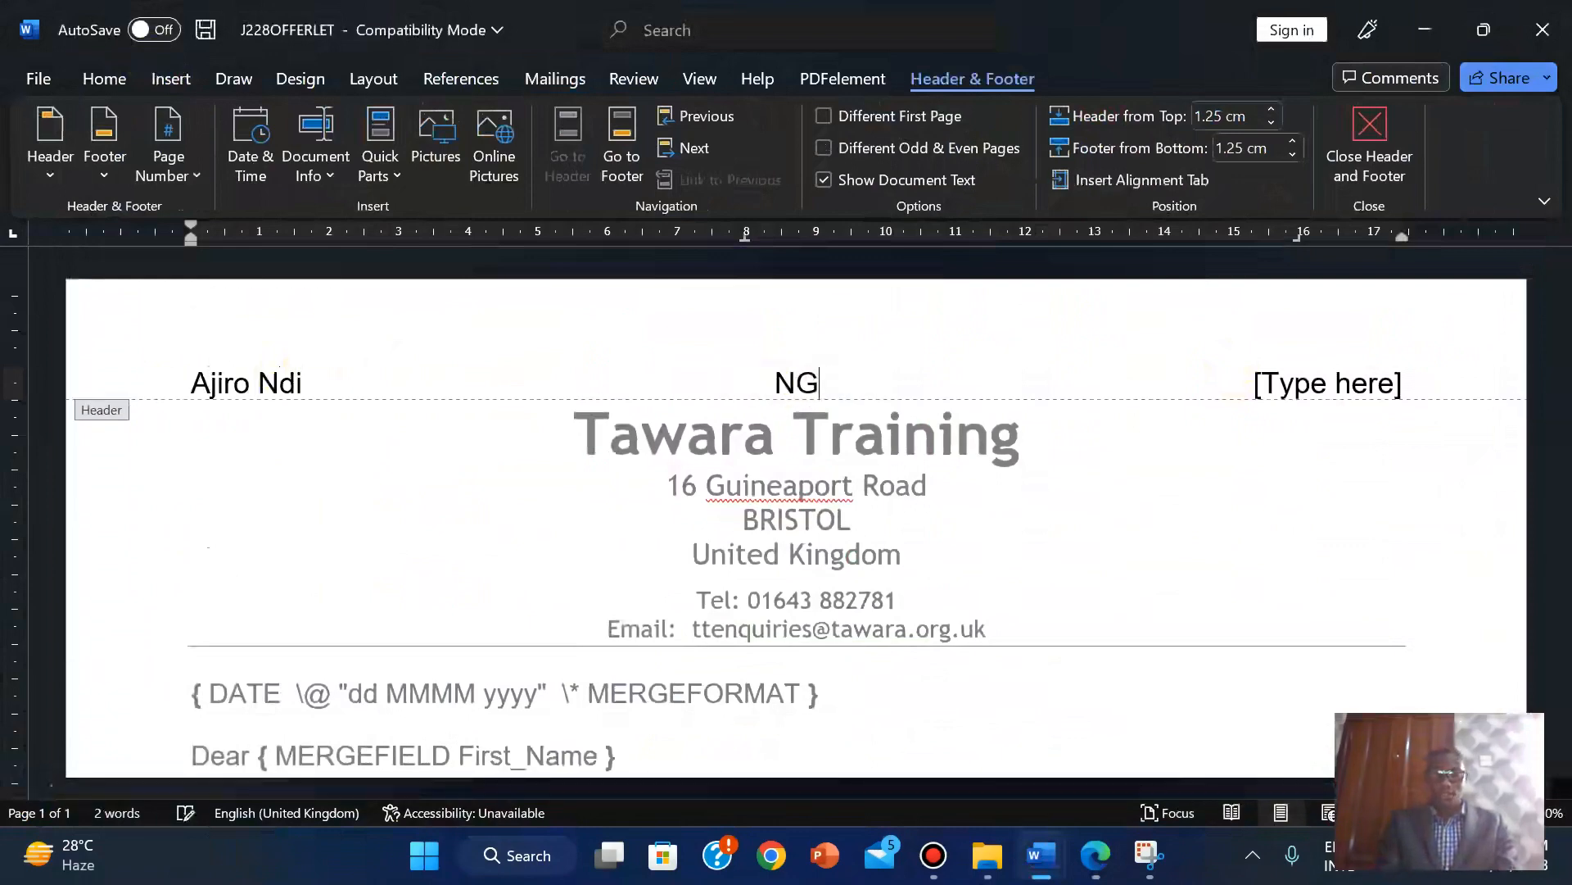
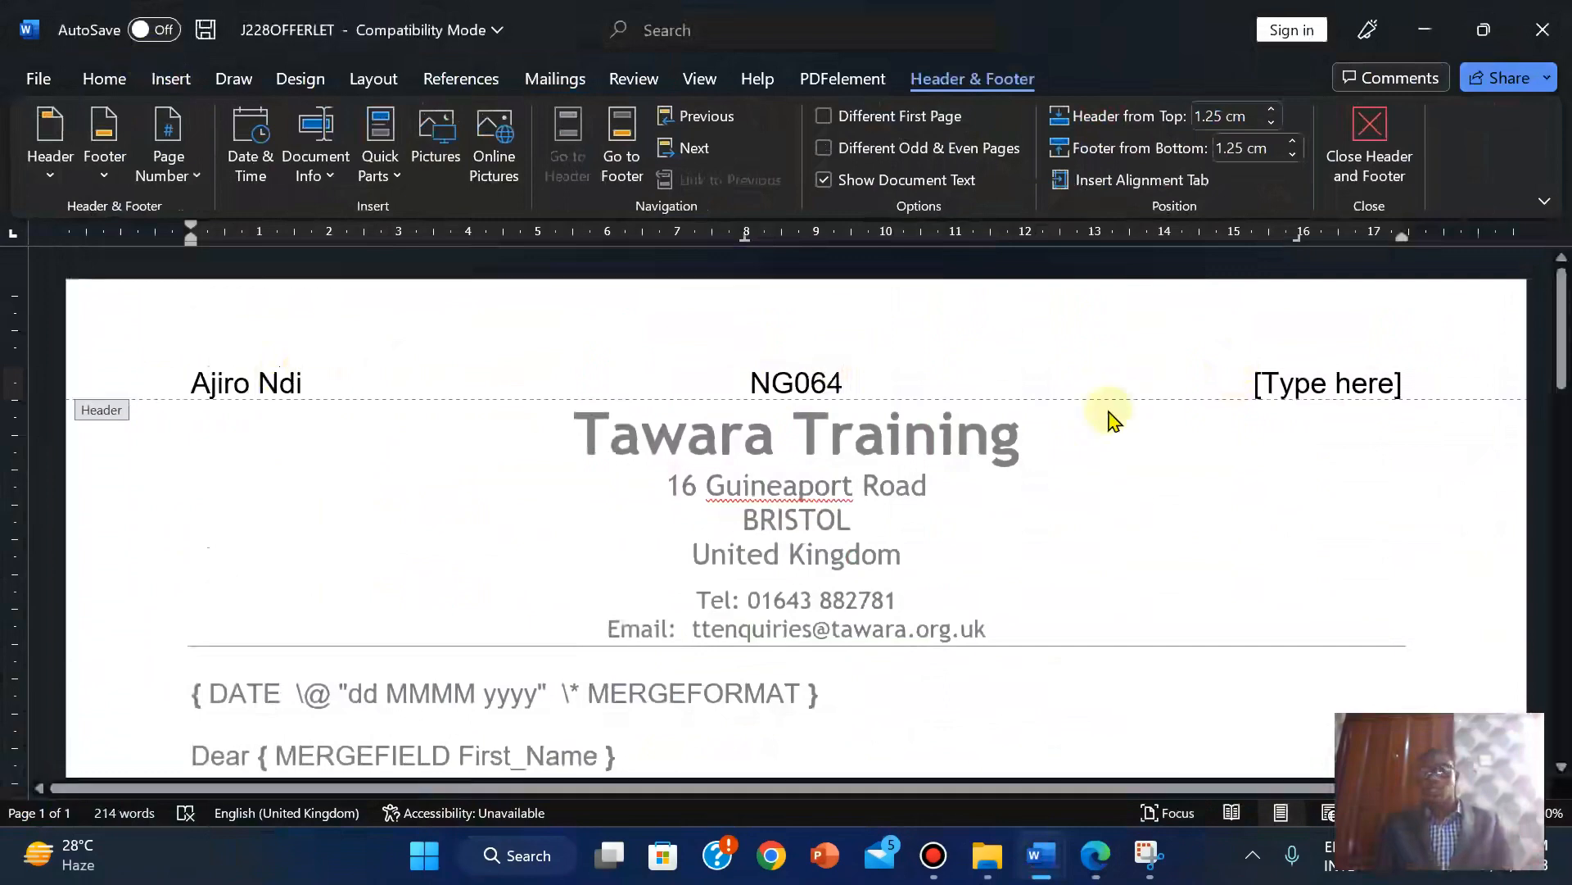
pyautogui.click(1287, 376)
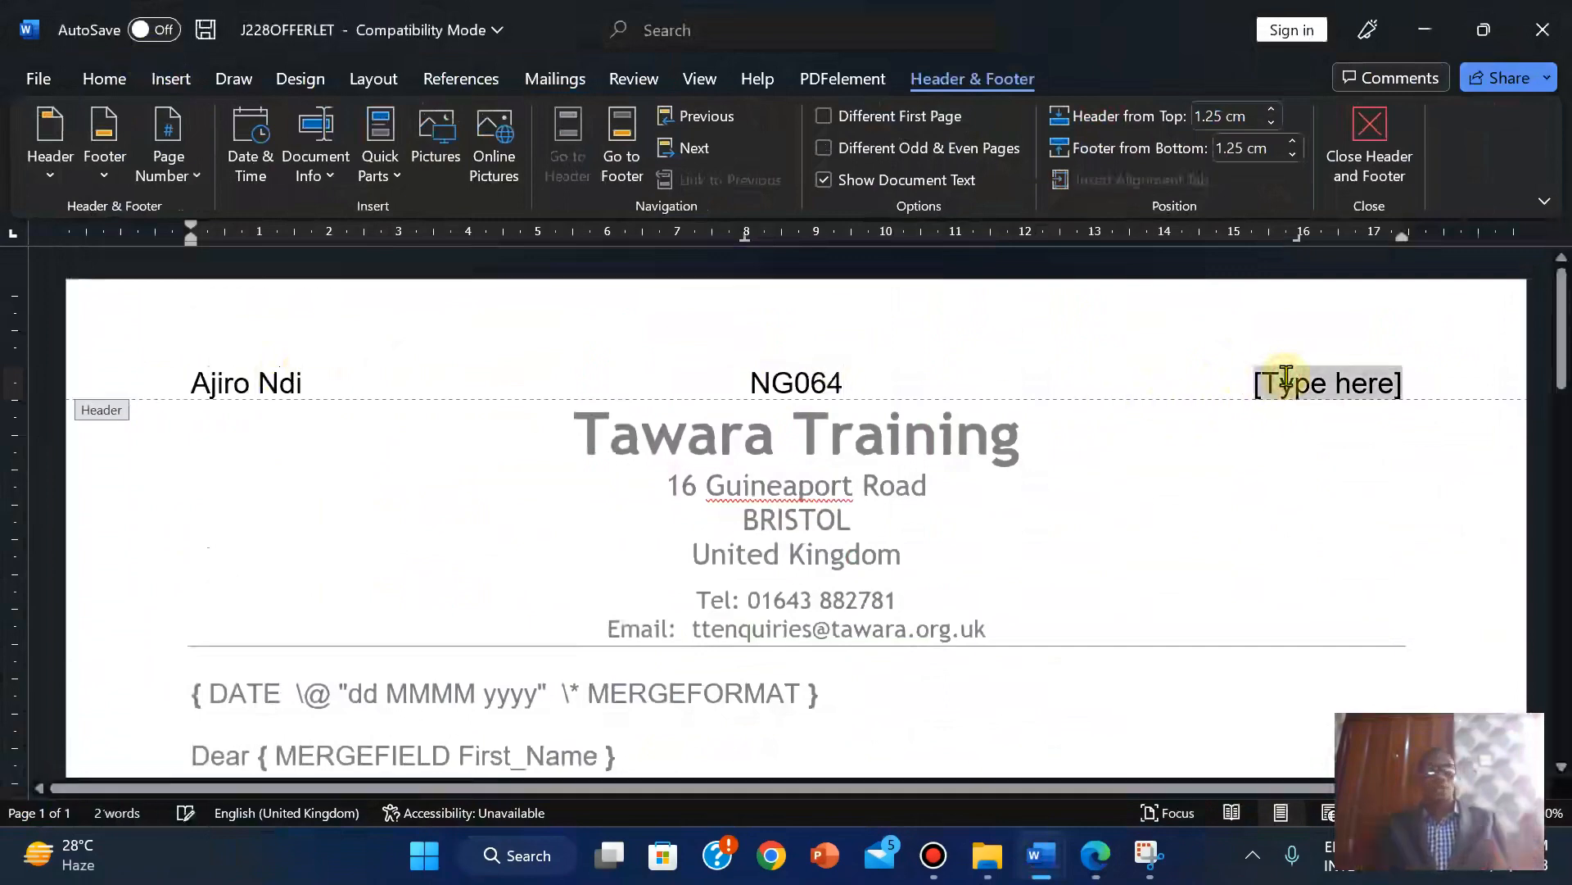
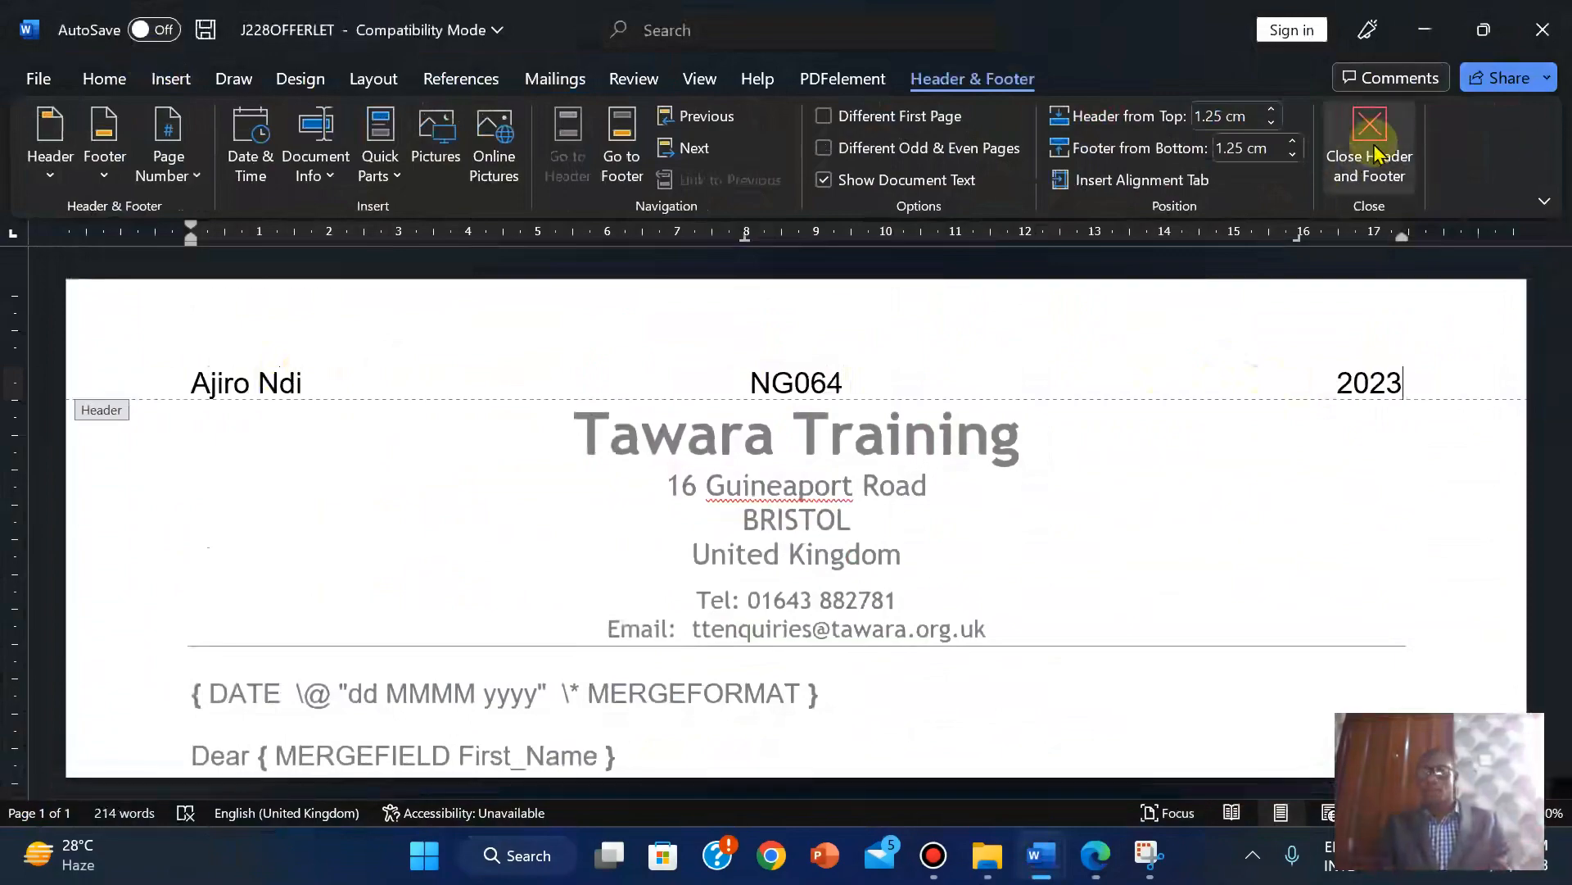
pyautogui.click(1376, 152)
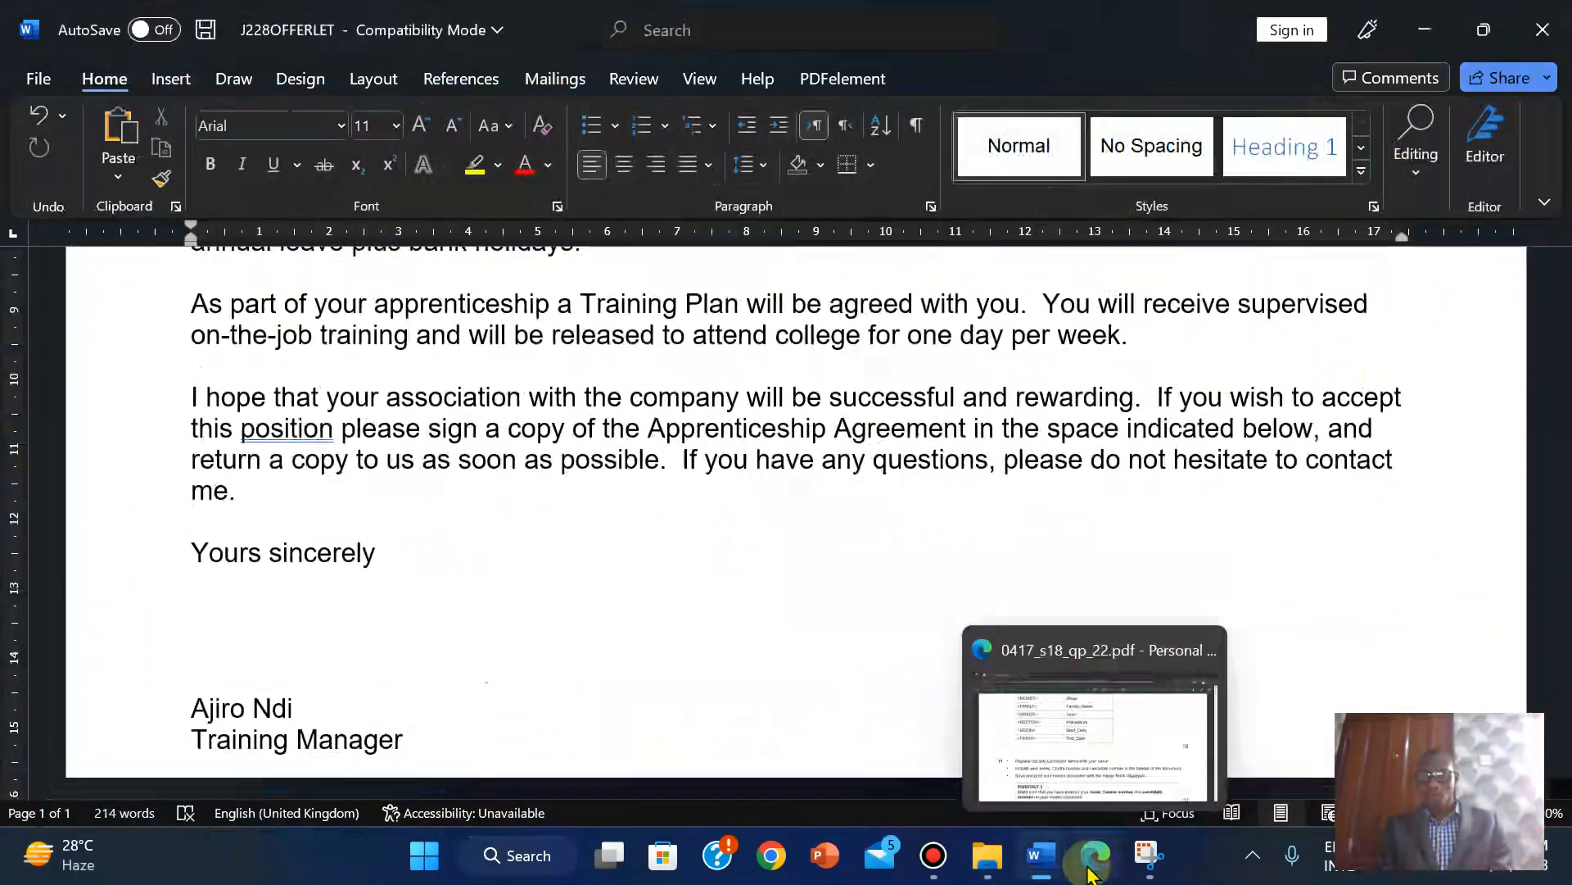
pyautogui.click(1096, 855)
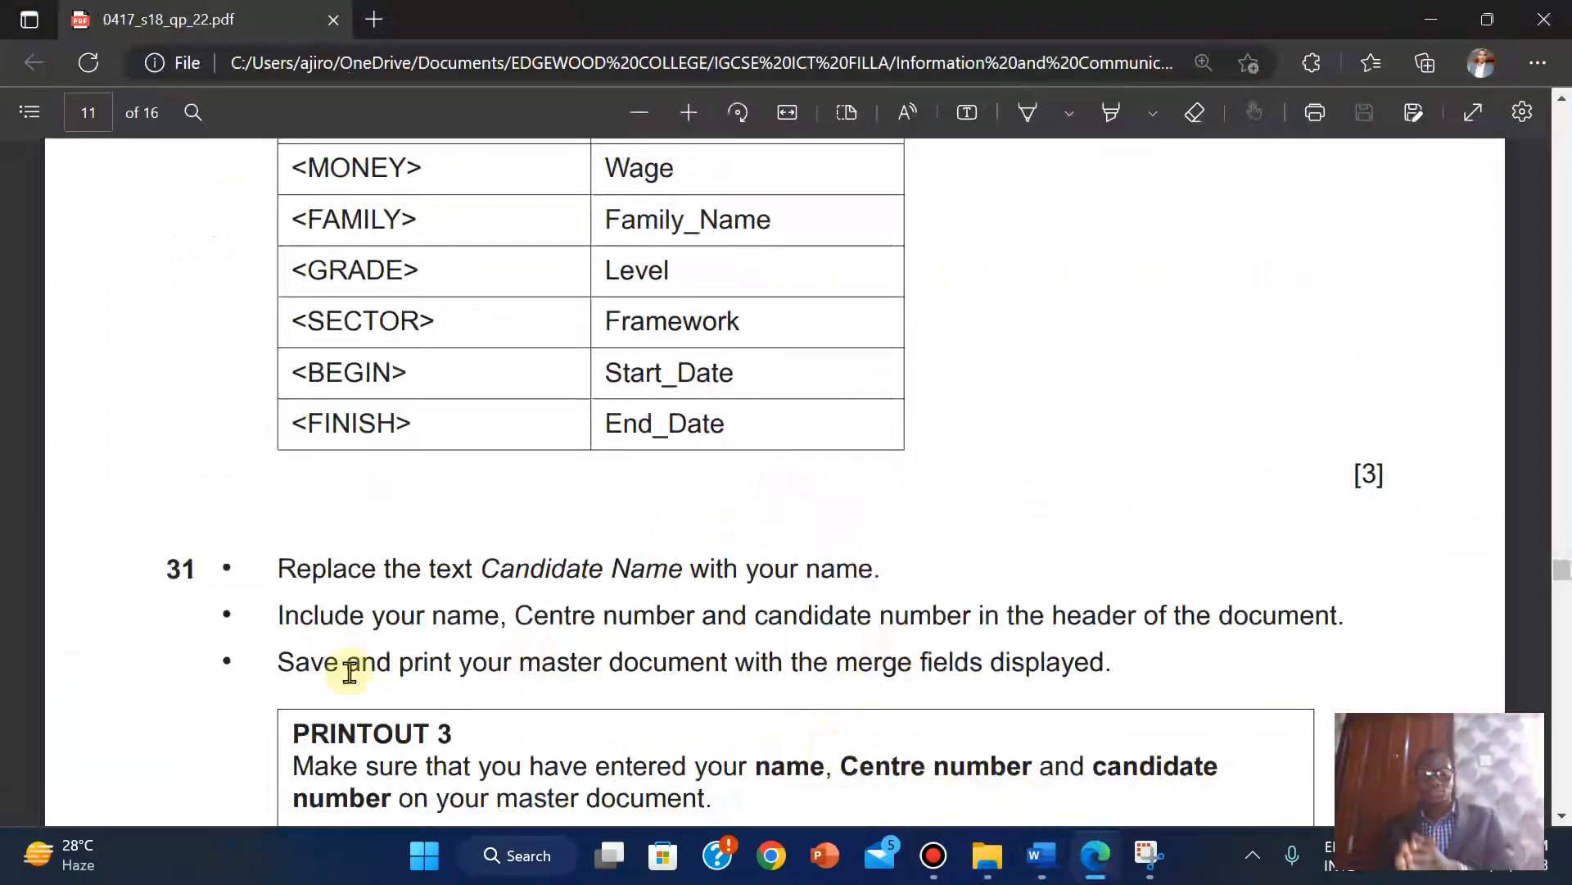
pyautogui.moveTo(1039, 855)
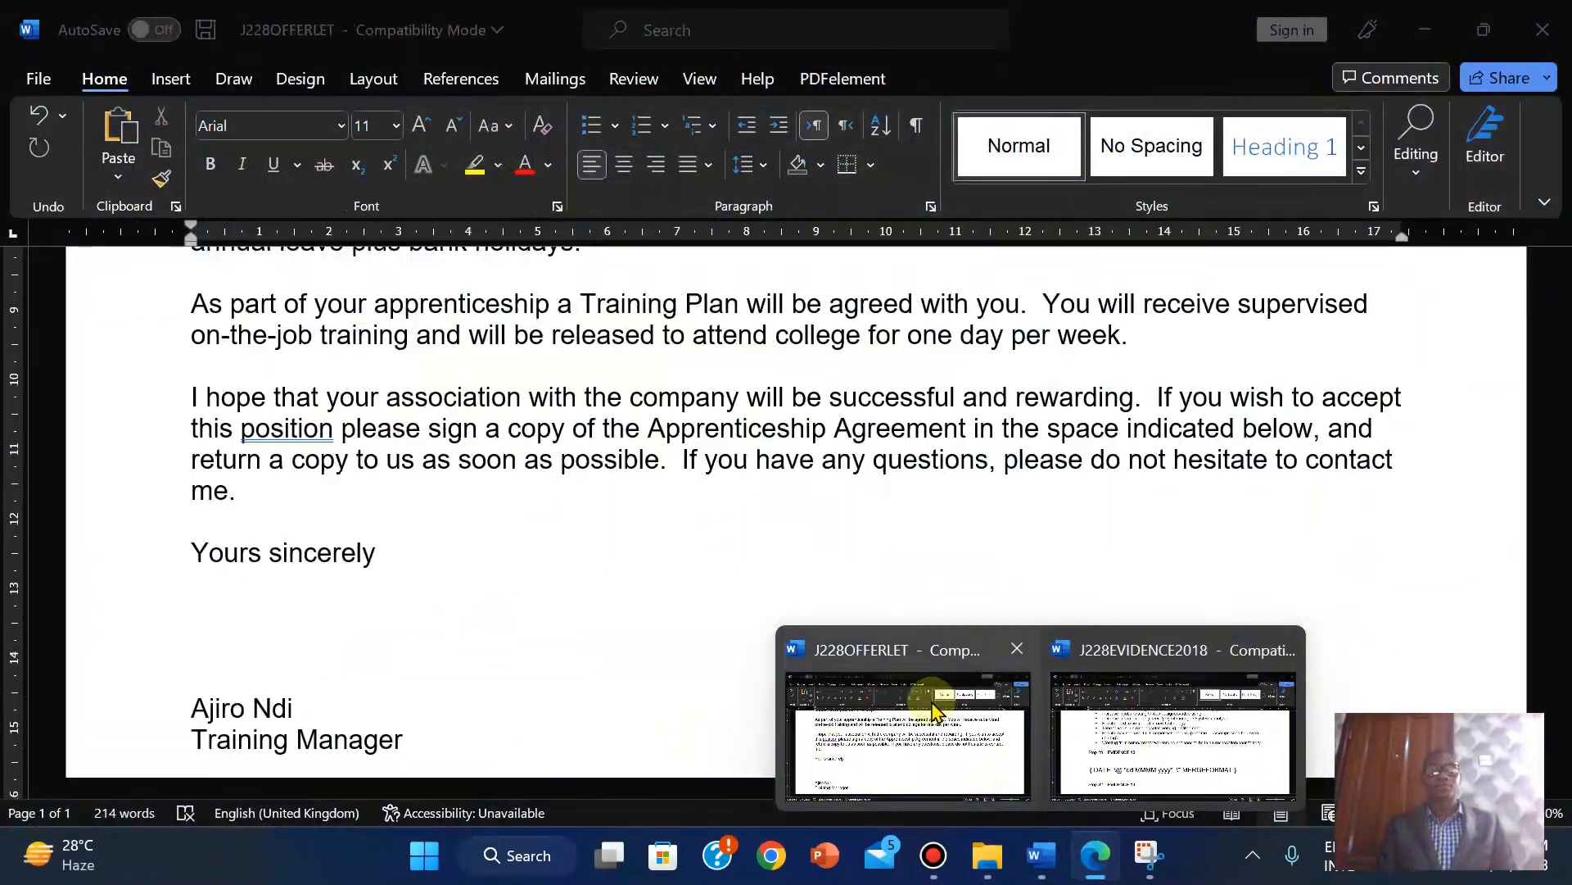
# Print the master letter to Microsoft Print to PDF.
pyautogui.click(931, 701)
pyautogui.moveTo(1559, 491); pyautogui.dragTo(1564, 273)
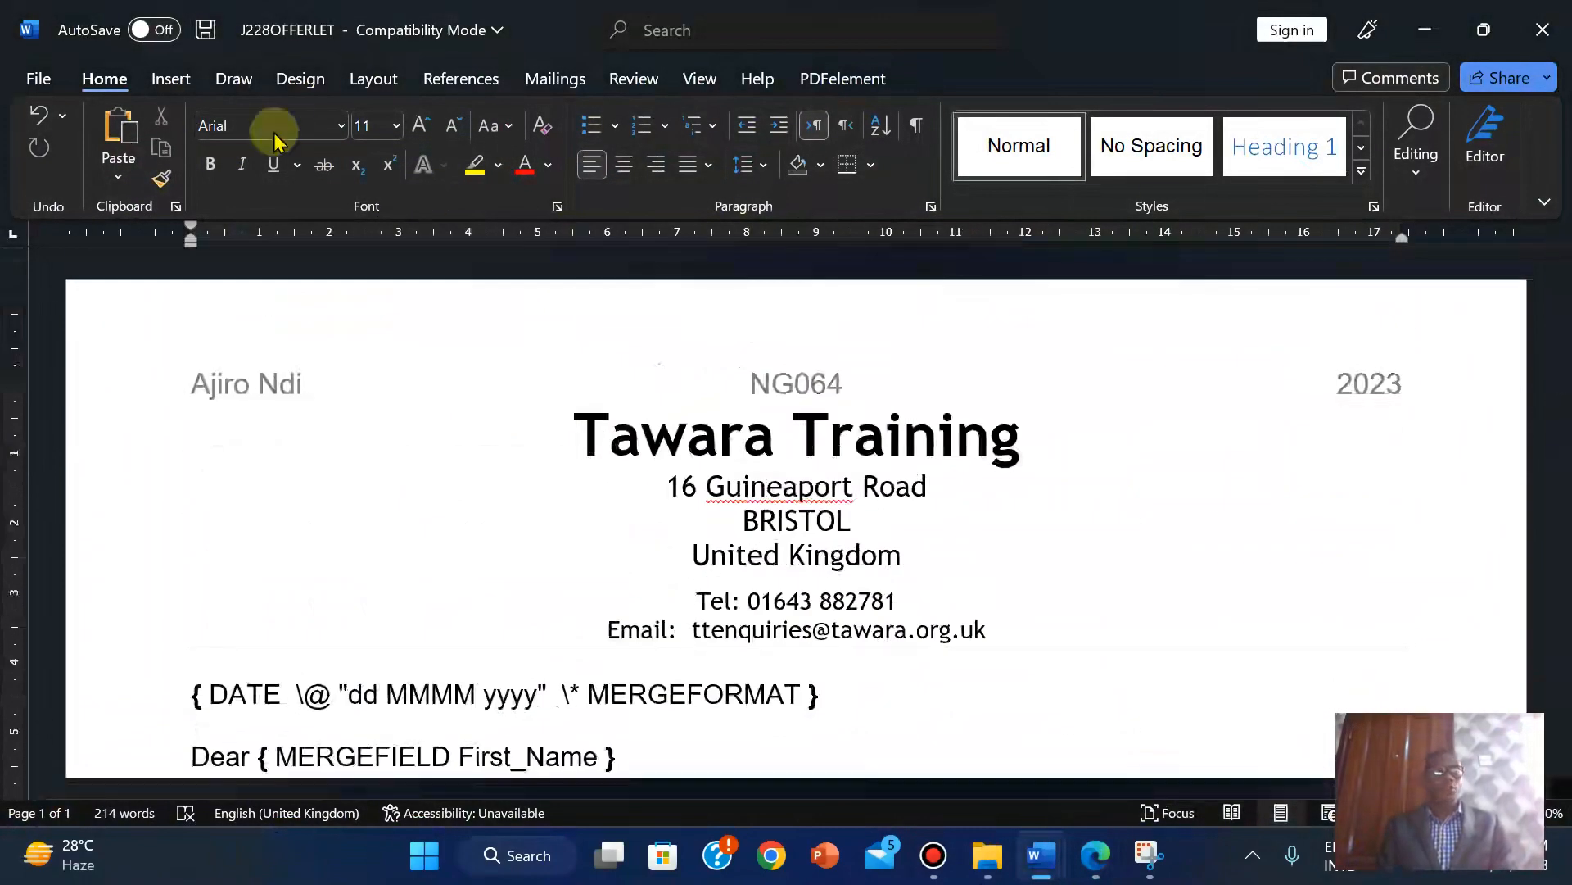
pyautogui.click(25, 82)
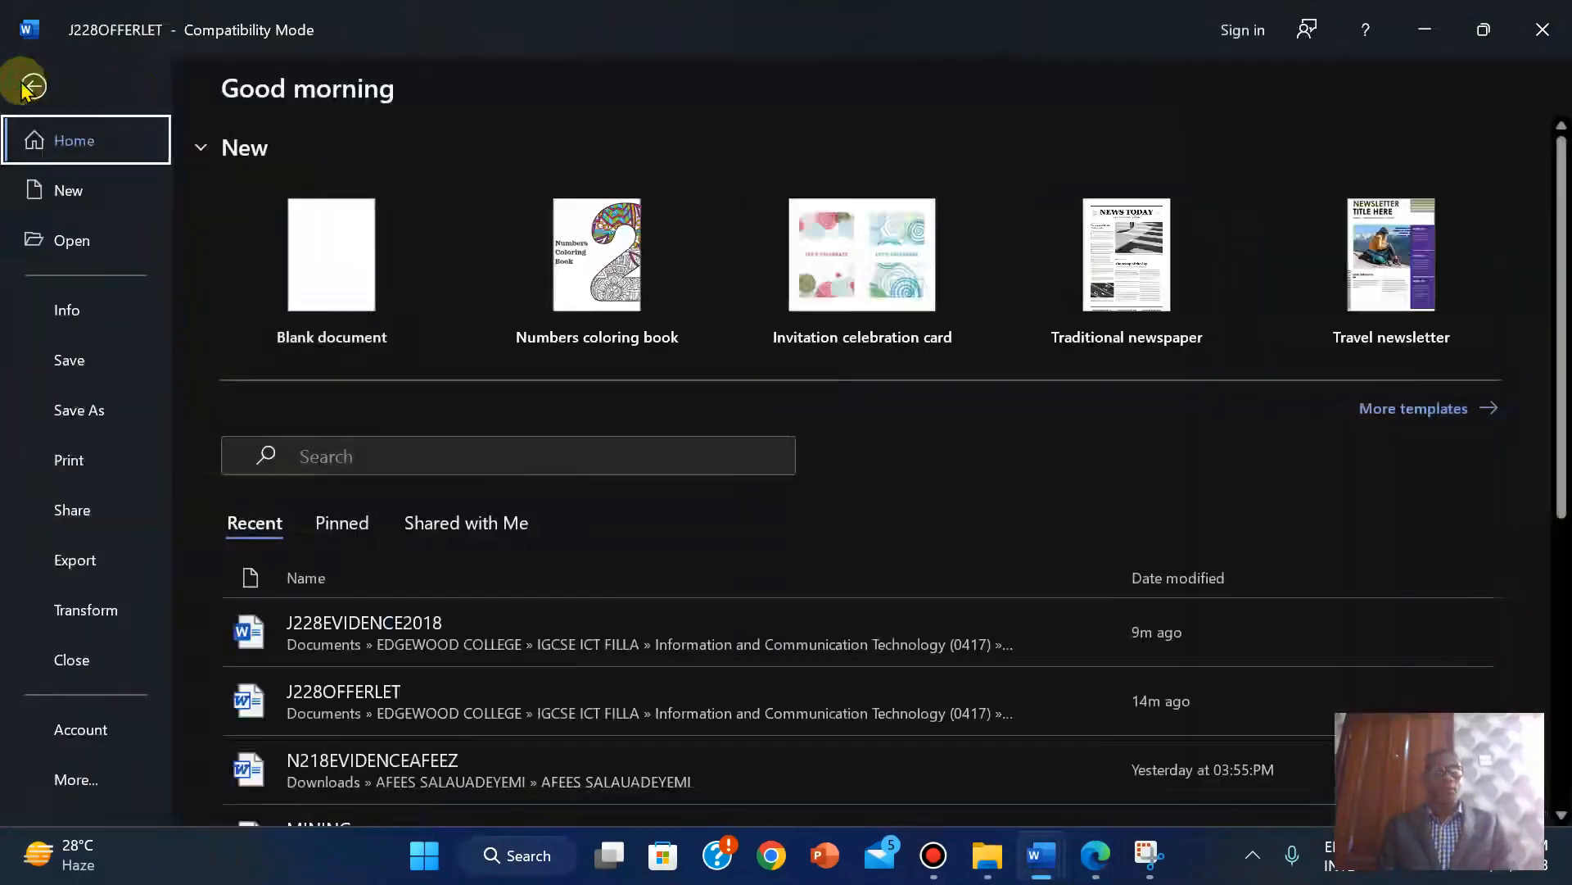
pyautogui.click(66, 457)
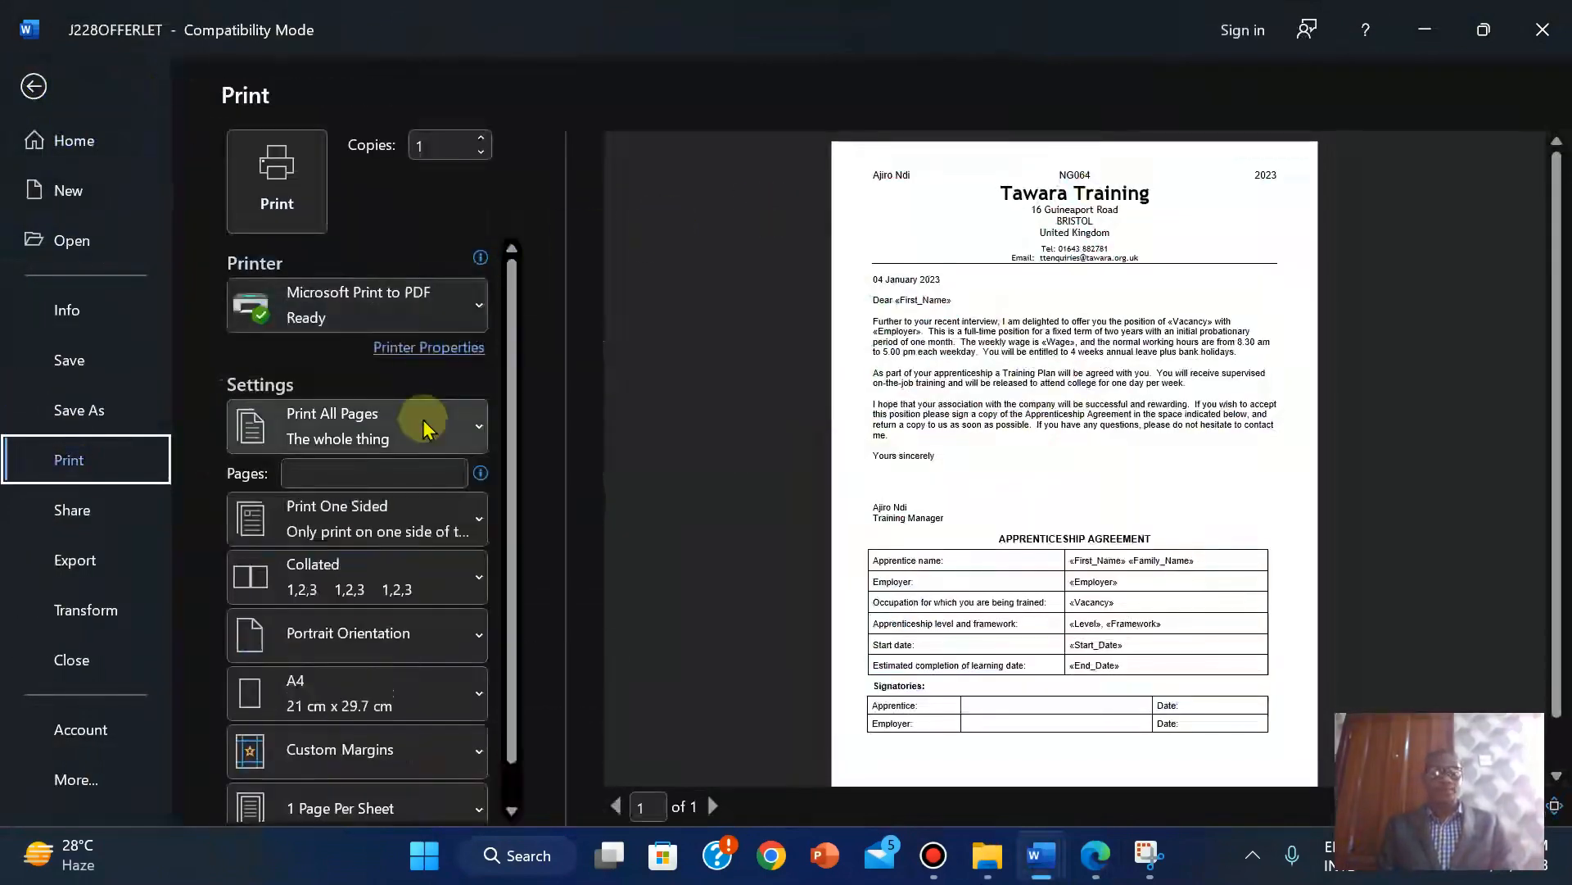
pyautogui.click(275, 182)
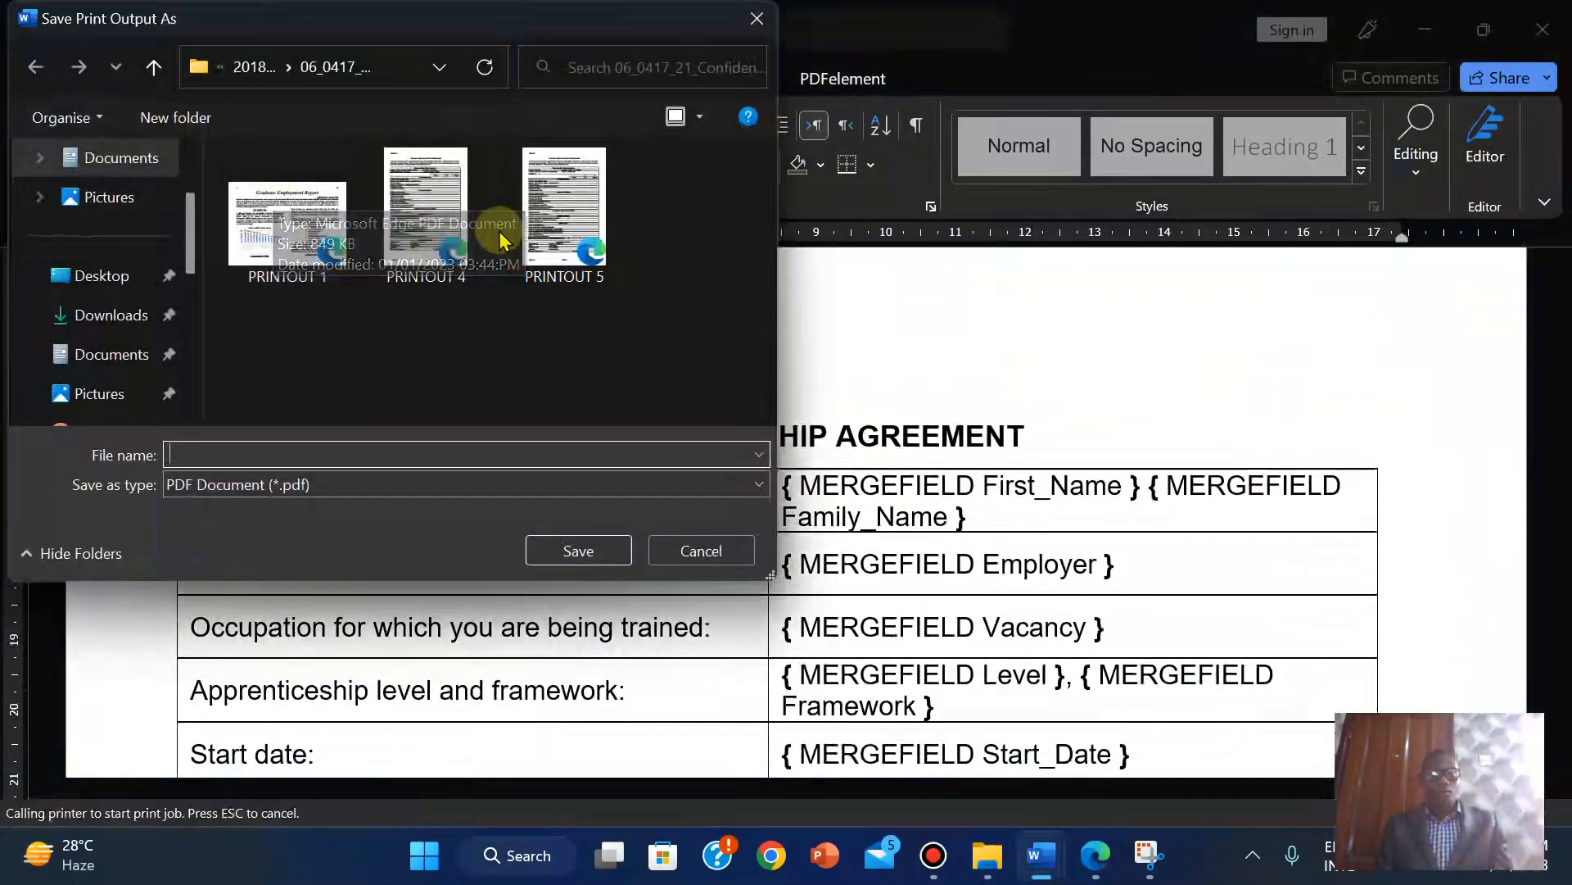
# Save the PDF as PRINTOUT 3 in the 06_0417_22_Confidential Source Files 2018 folder.
pyautogui.click(1098, 870)
pyautogui.click(1098, 870)
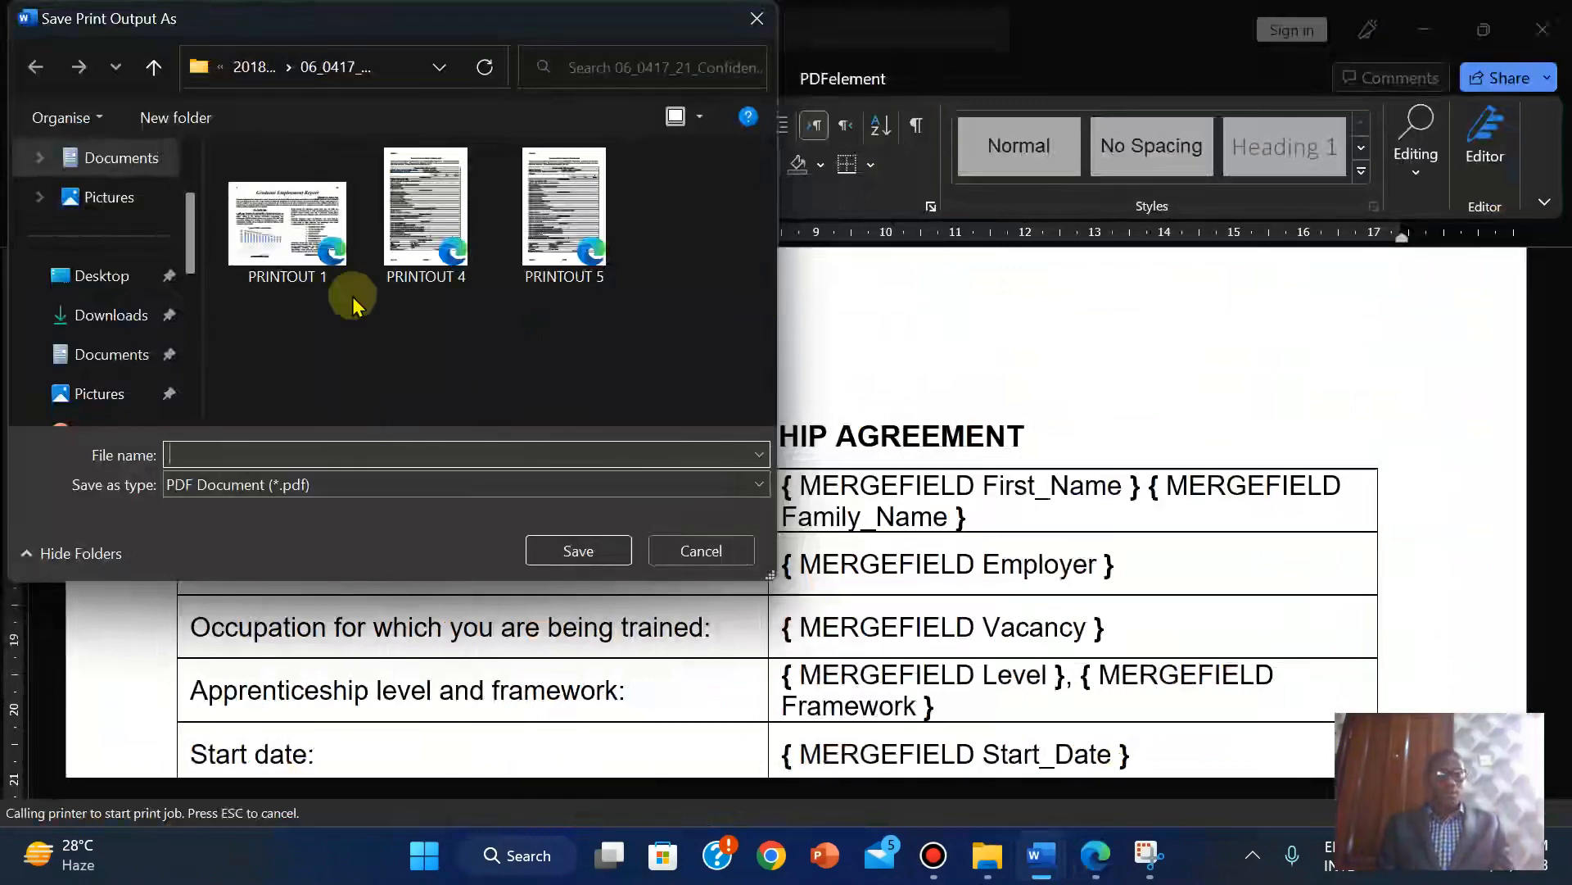
pyautogui.click(248, 65)
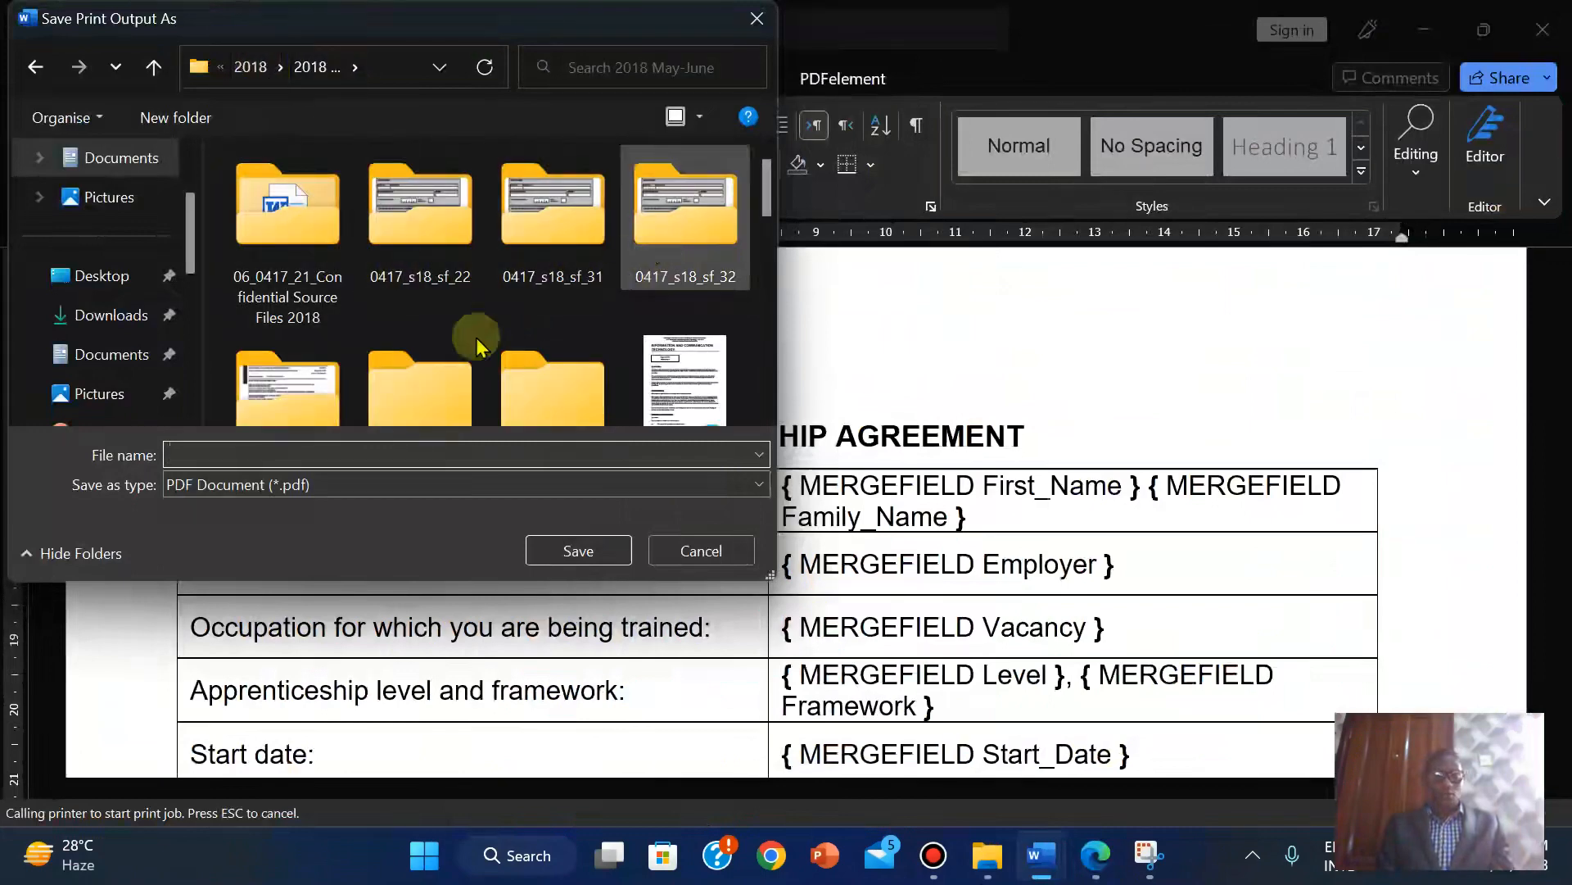
pyautogui.click(291, 386)
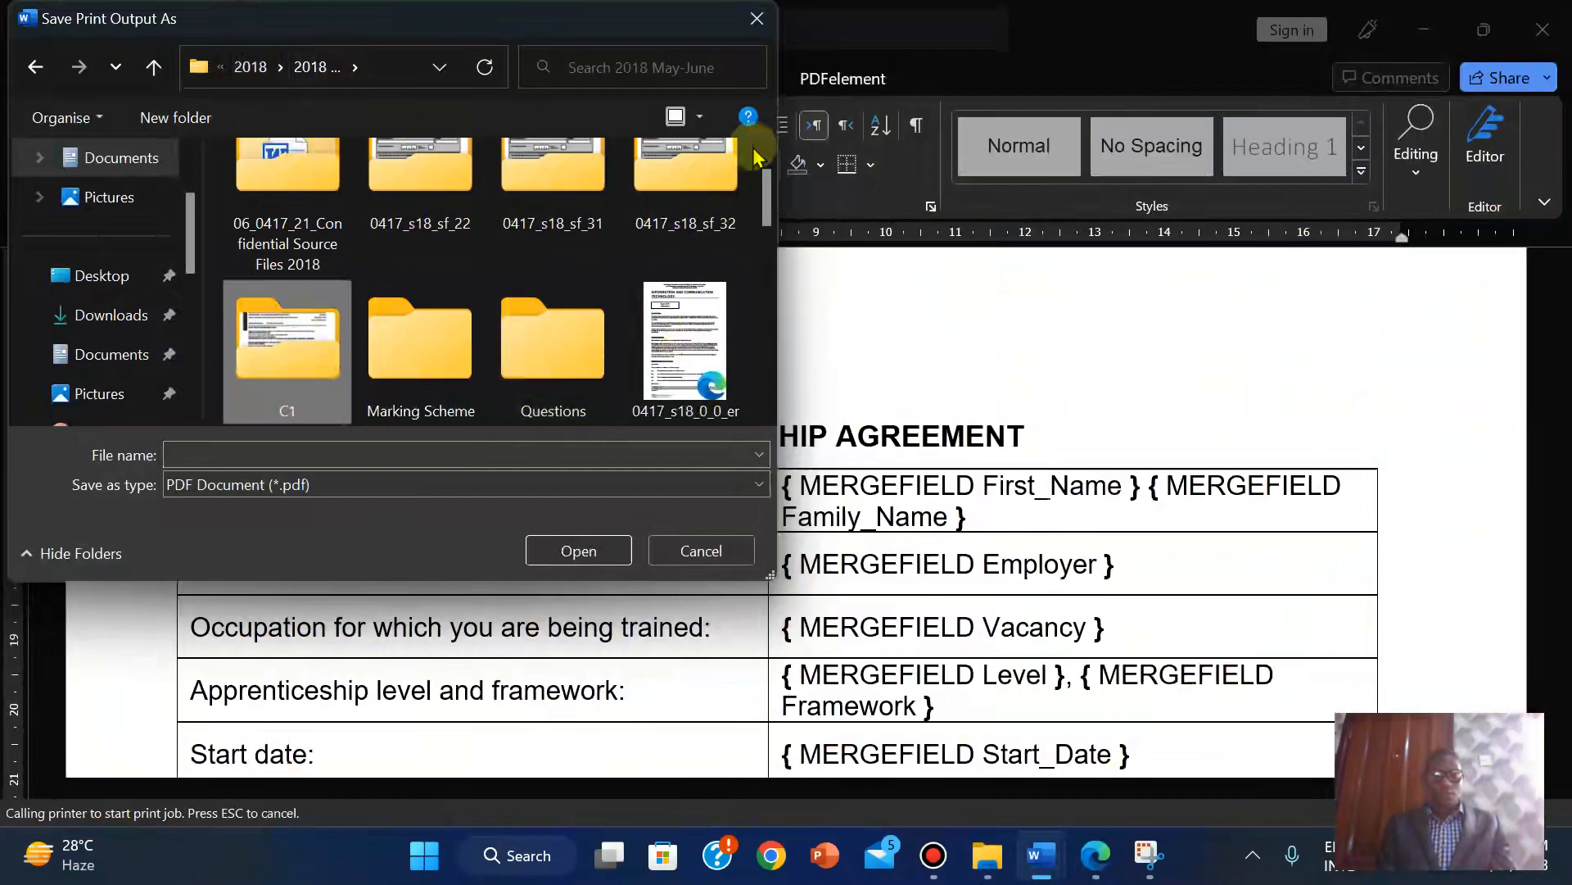
pyautogui.scroll(-2, 761, 156)
pyautogui.scroll(3, 762, 155)
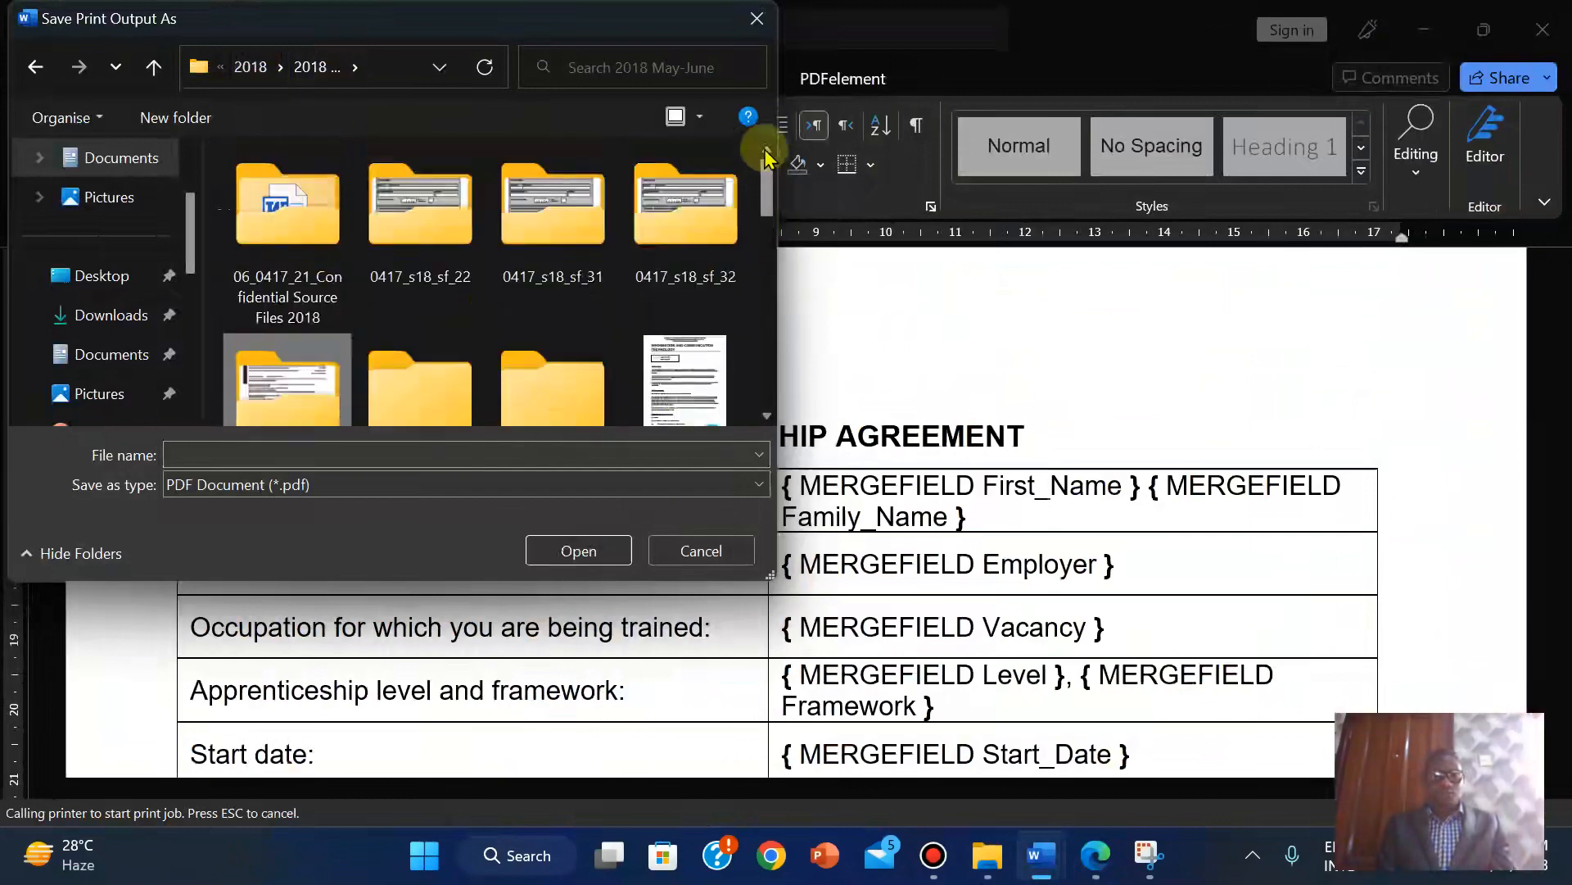
pyautogui.doubleClick(434, 262)
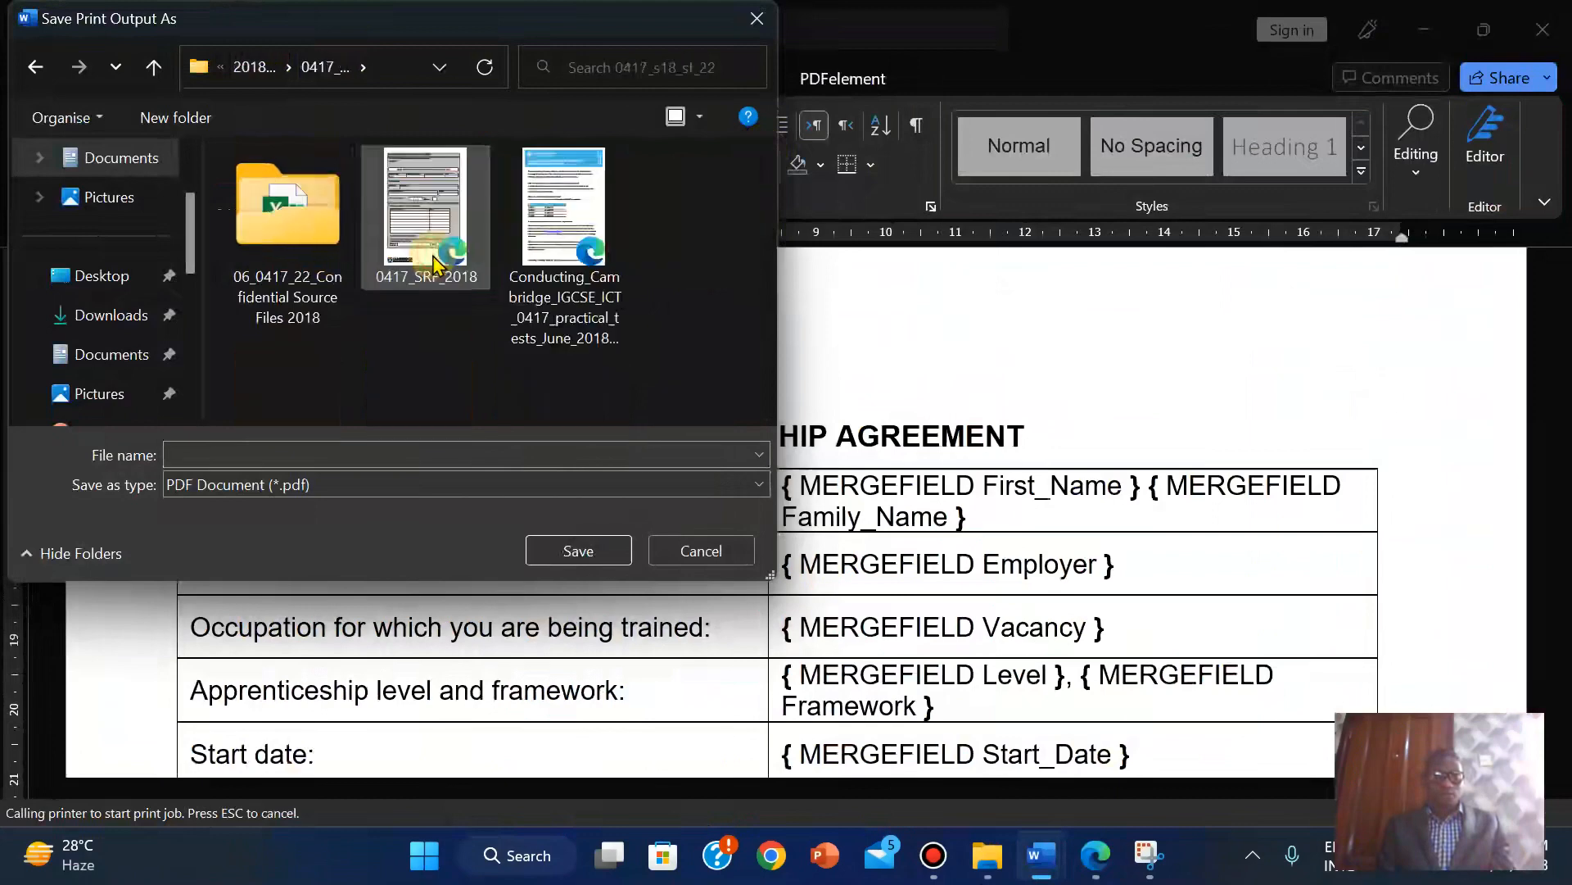
pyautogui.doubleClick(287, 200)
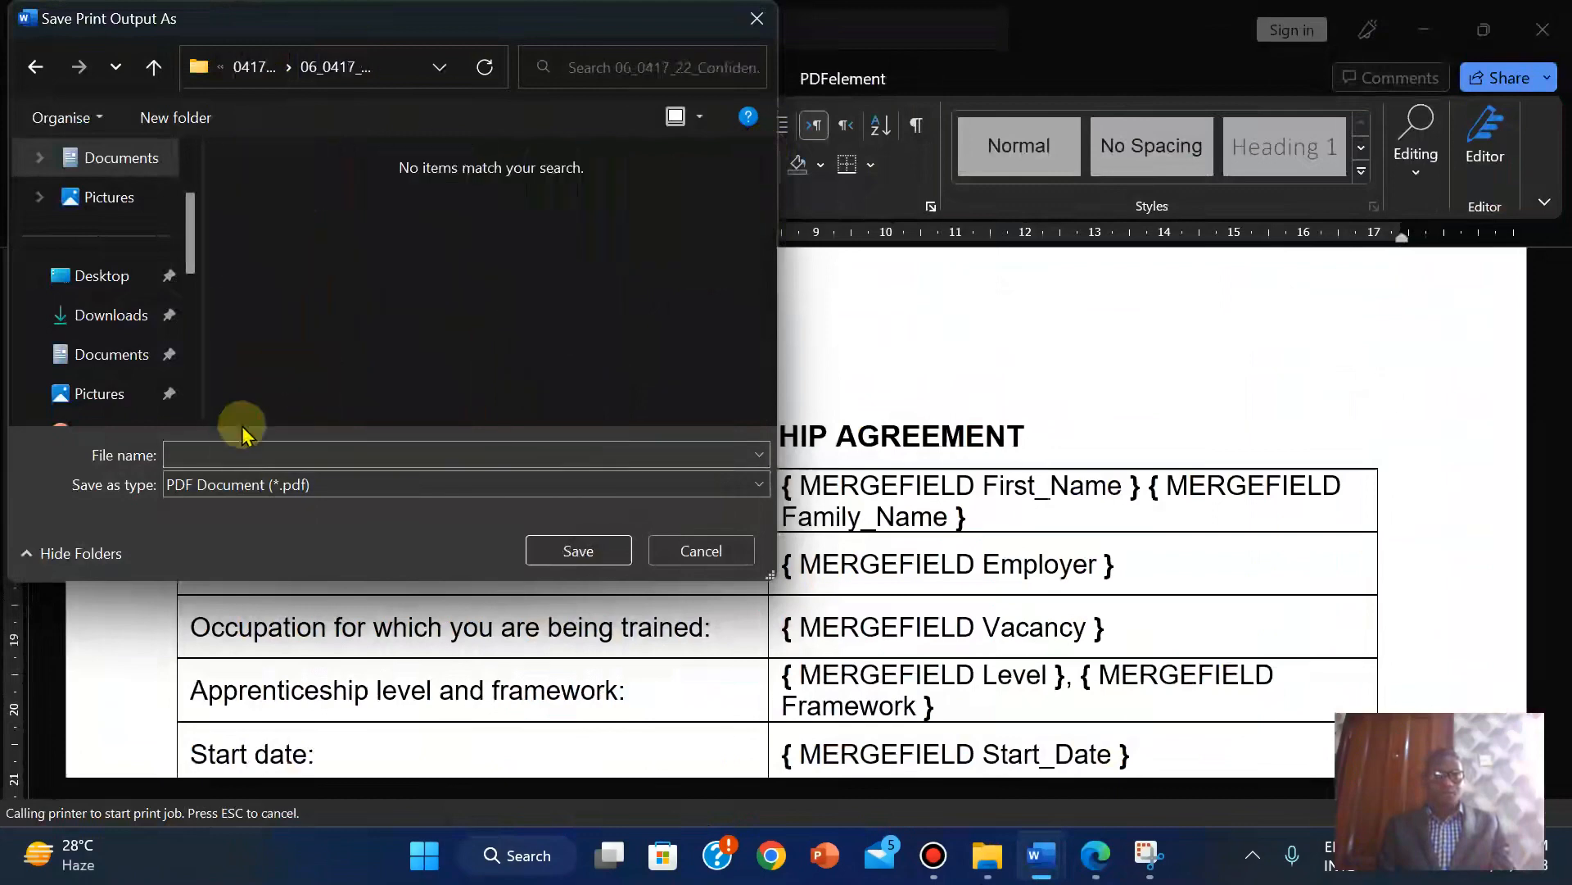
pyautogui.click(210, 452)
pyautogui.write('PRI')
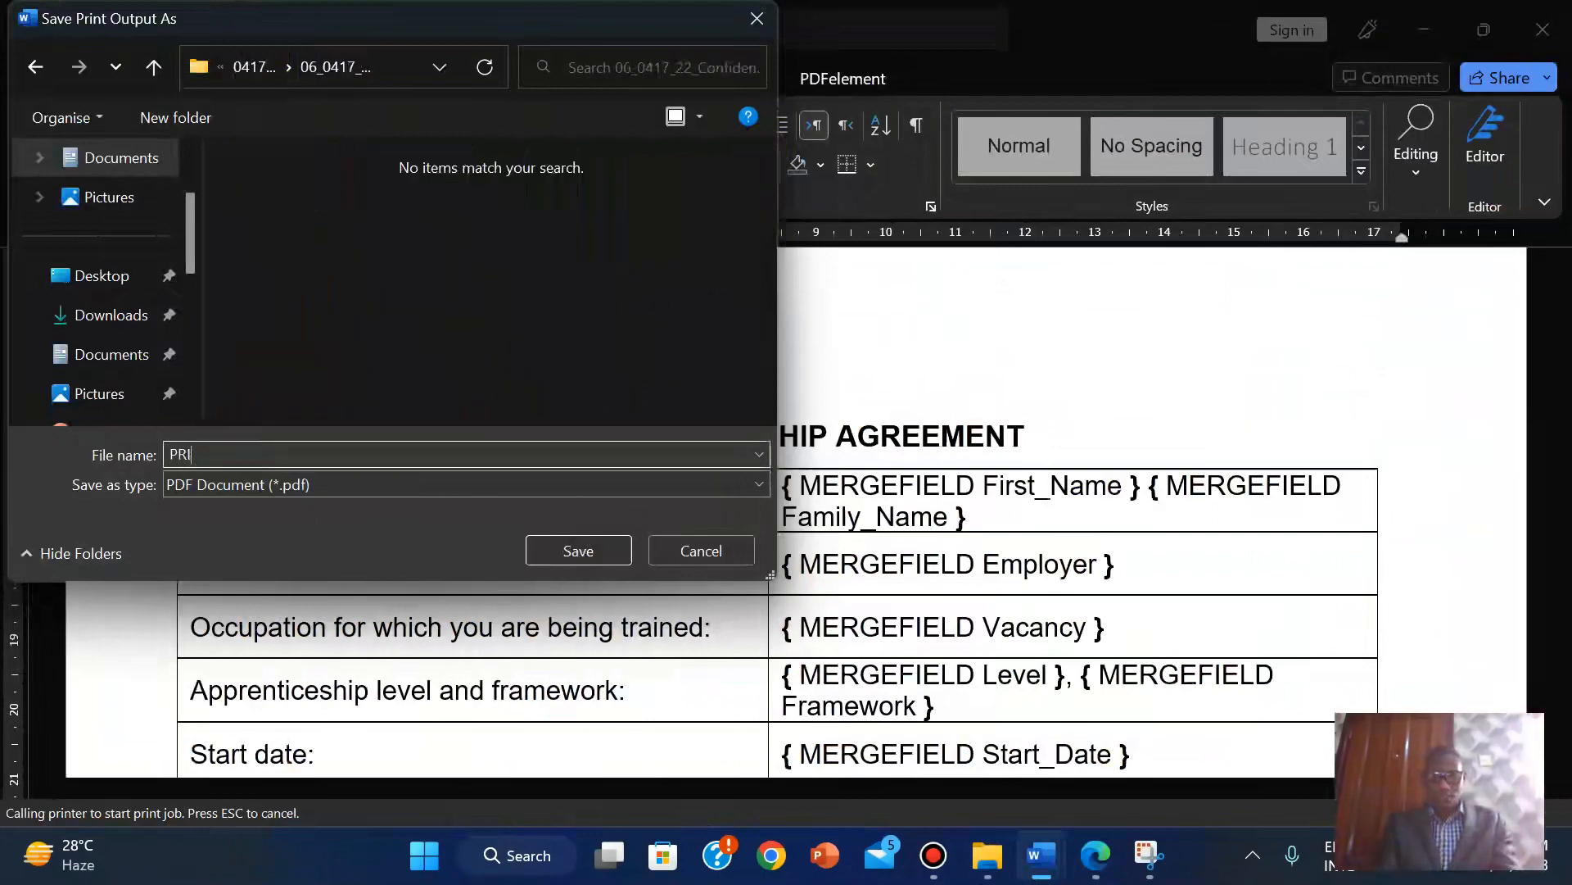
pyautogui.write('NTOUT ')
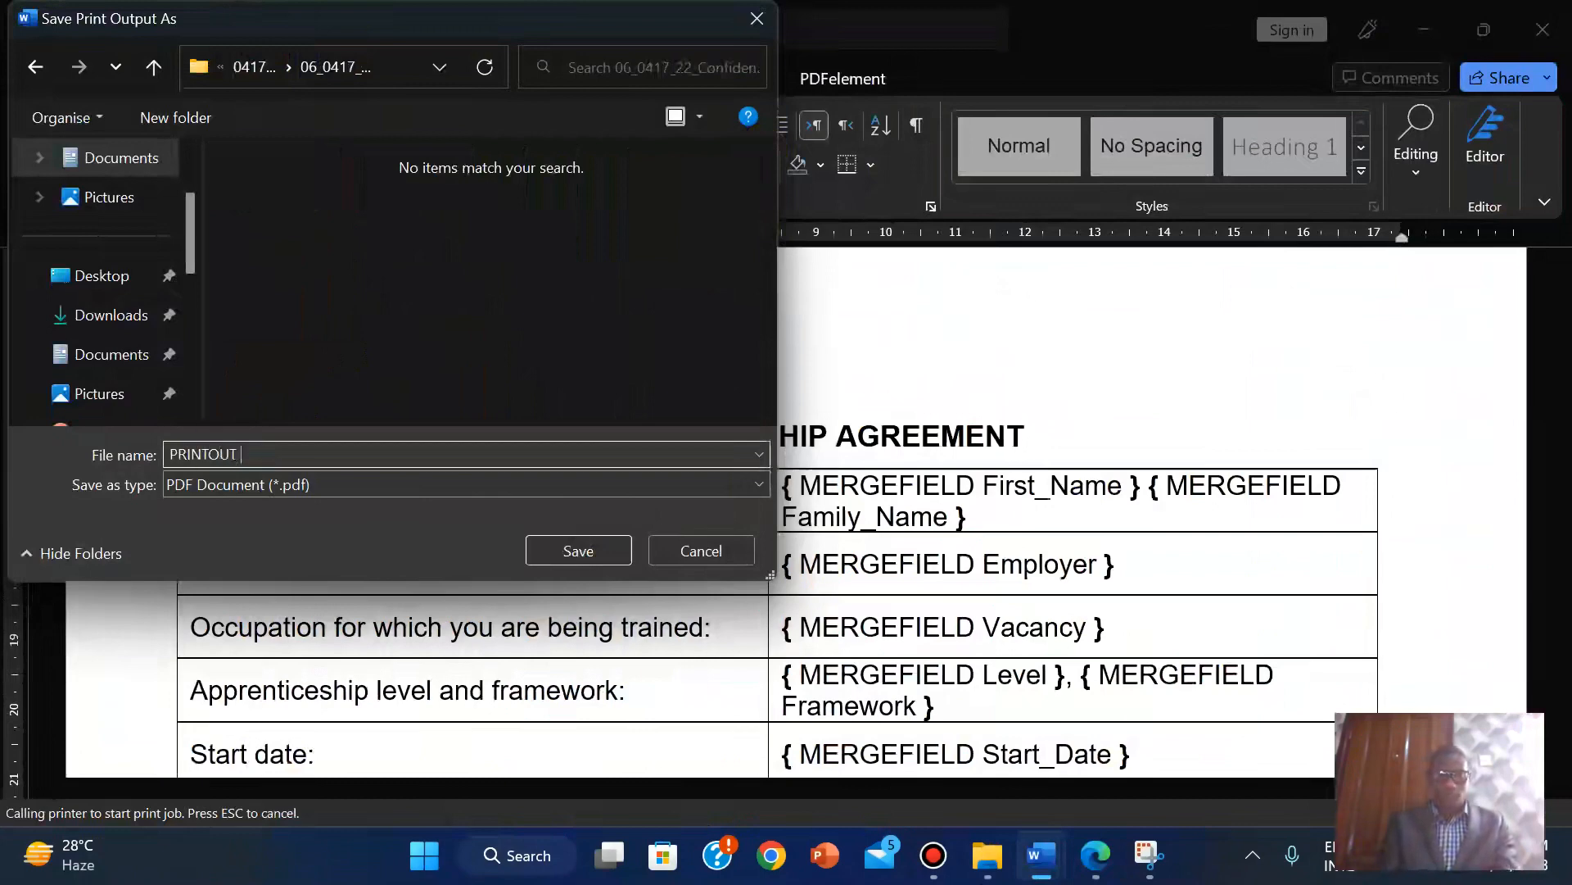
pyautogui.write('3')
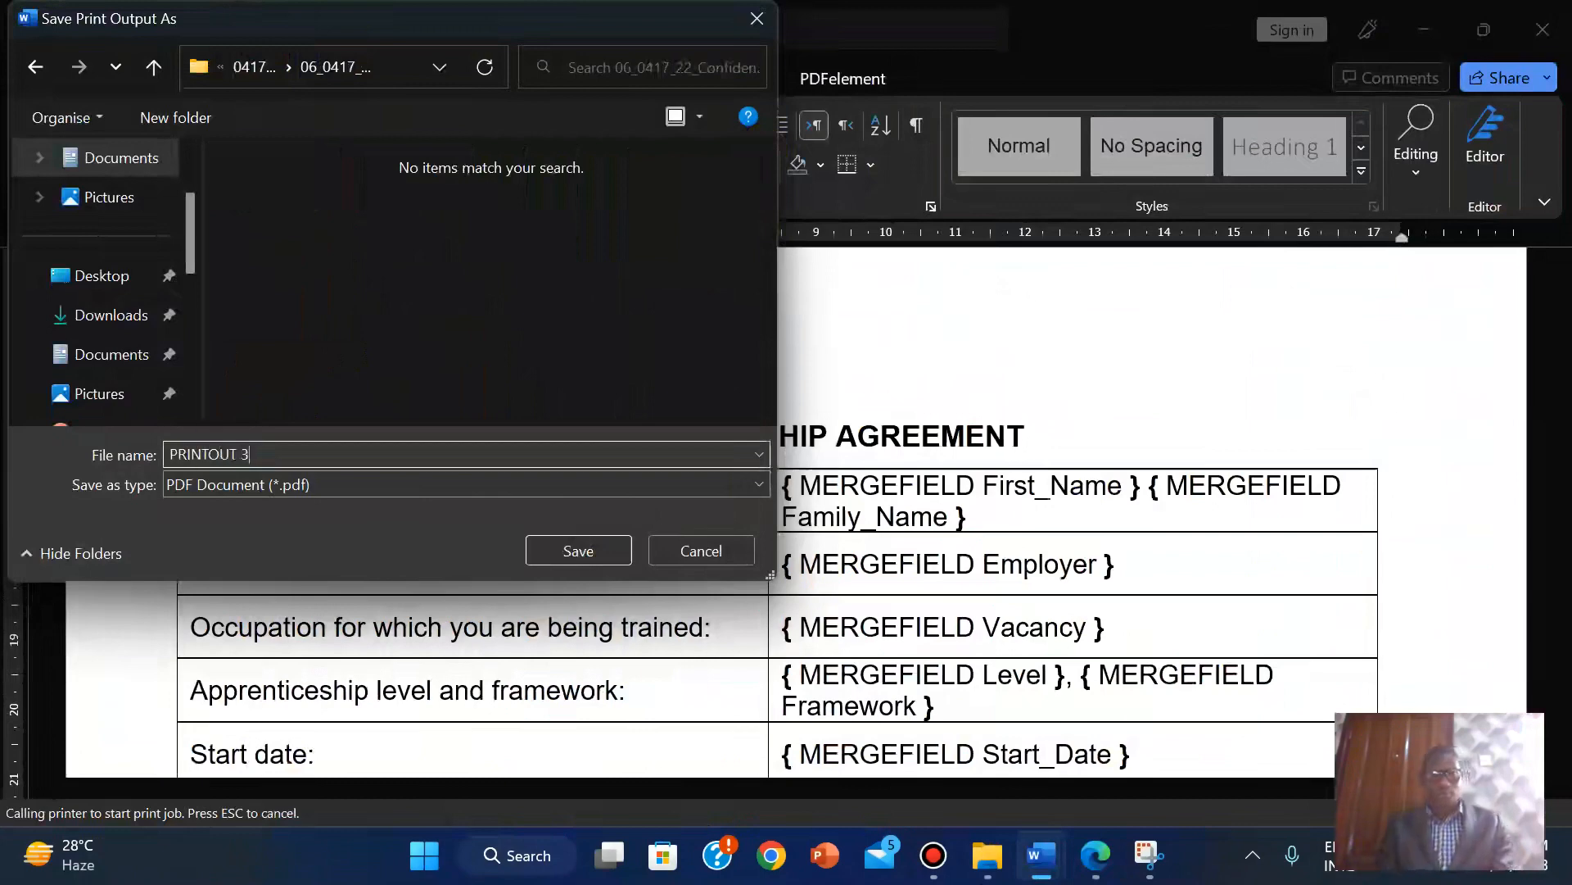
pyautogui.click(578, 550)
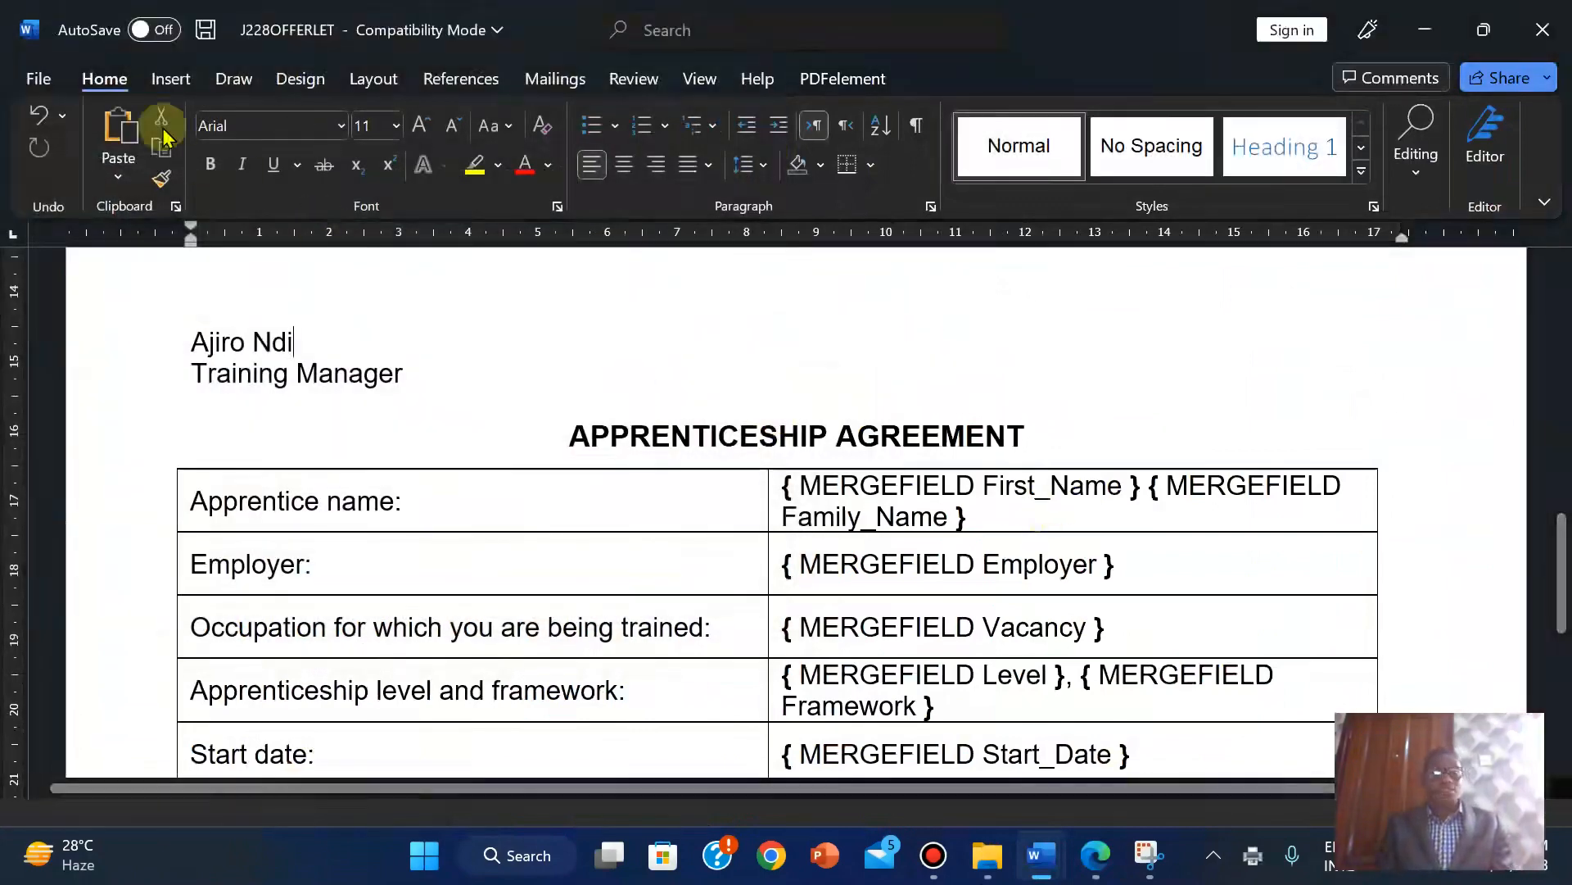
# Start a second print to PDF and cancel saving the duplicate copy.
pyautogui.click(24, 74)
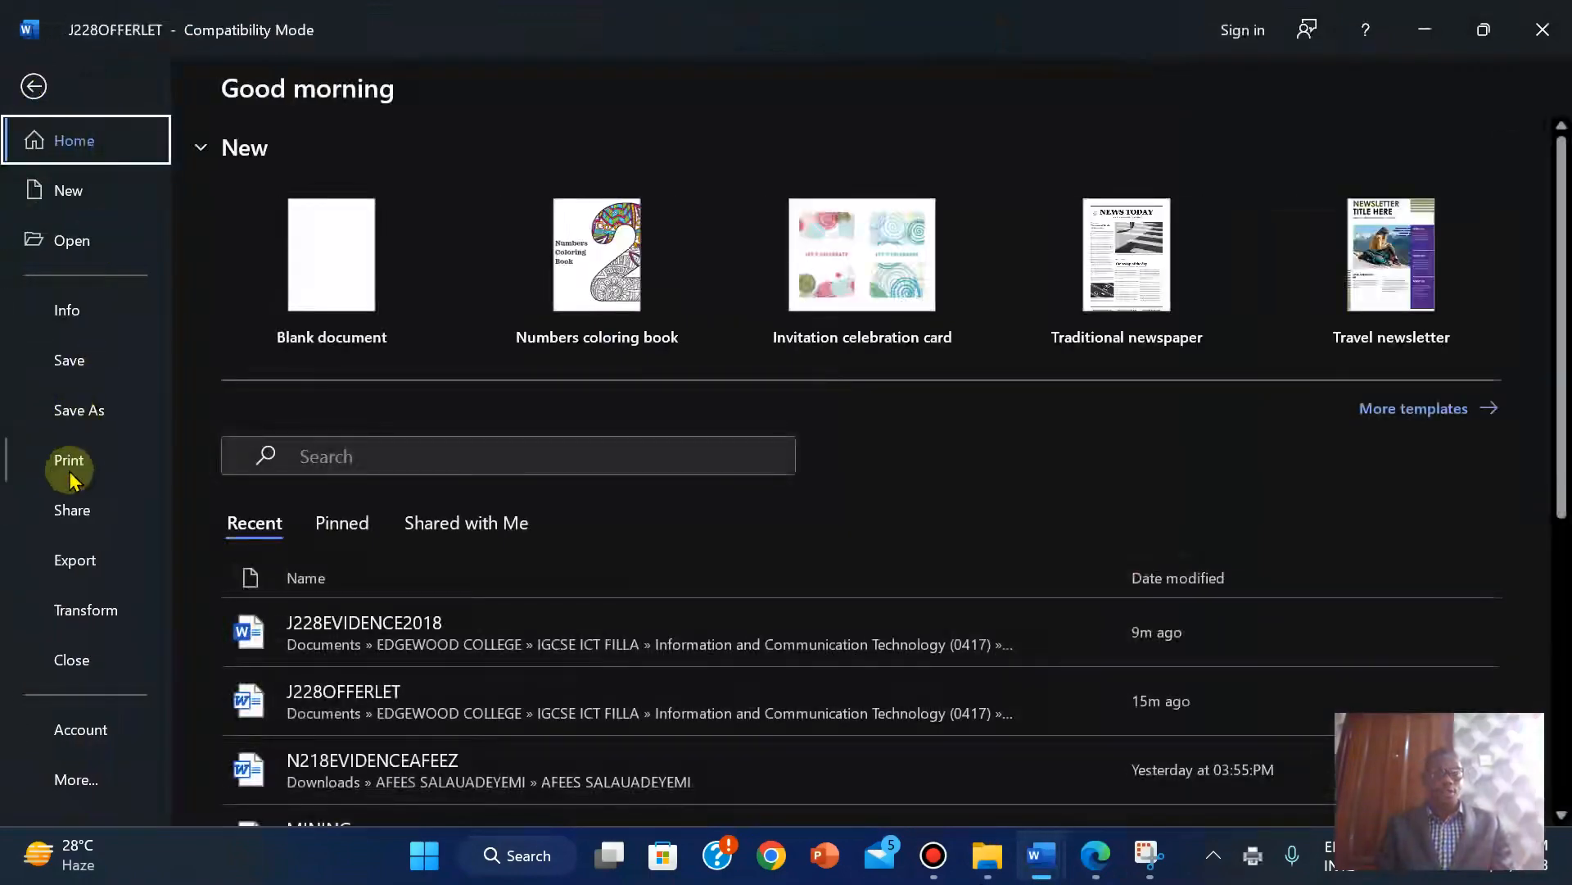
pyautogui.click(69, 461)
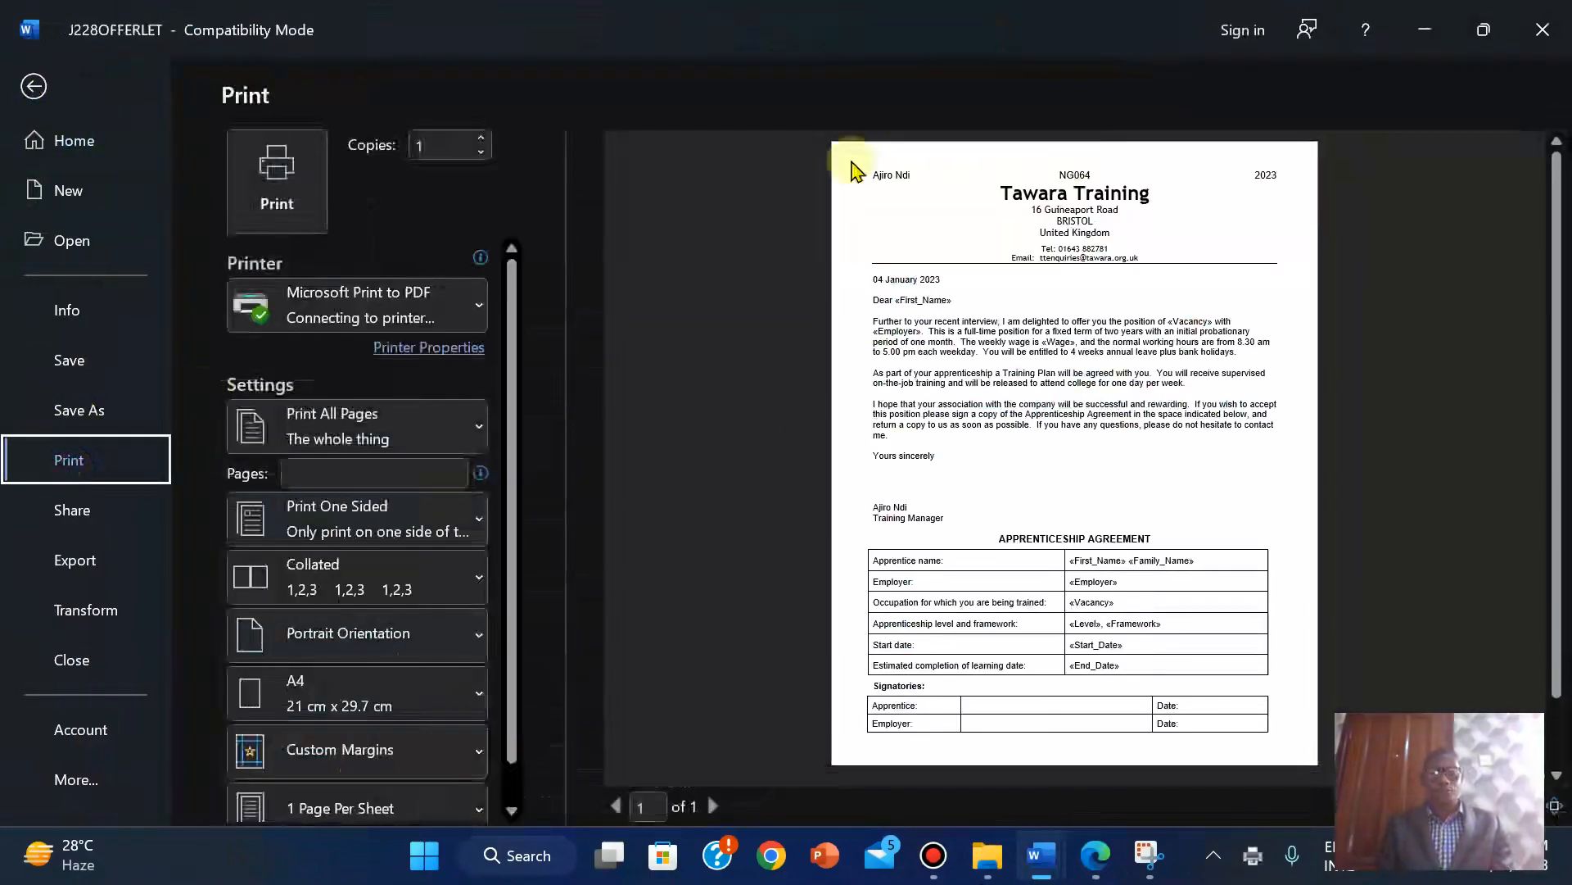
pyautogui.click(244, 157)
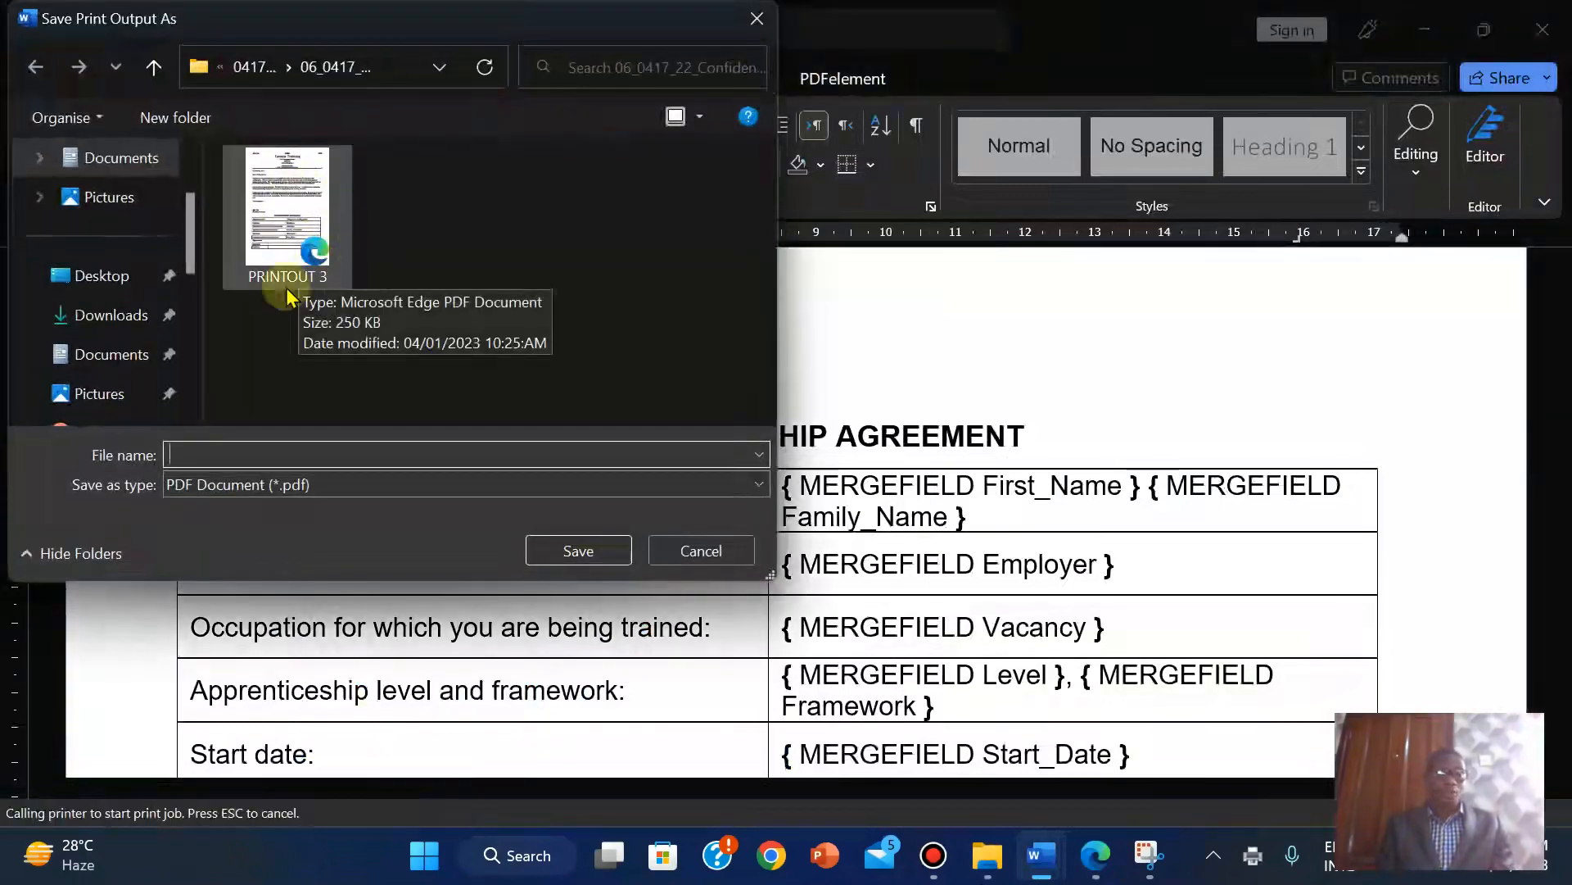
pyautogui.click(710, 567)
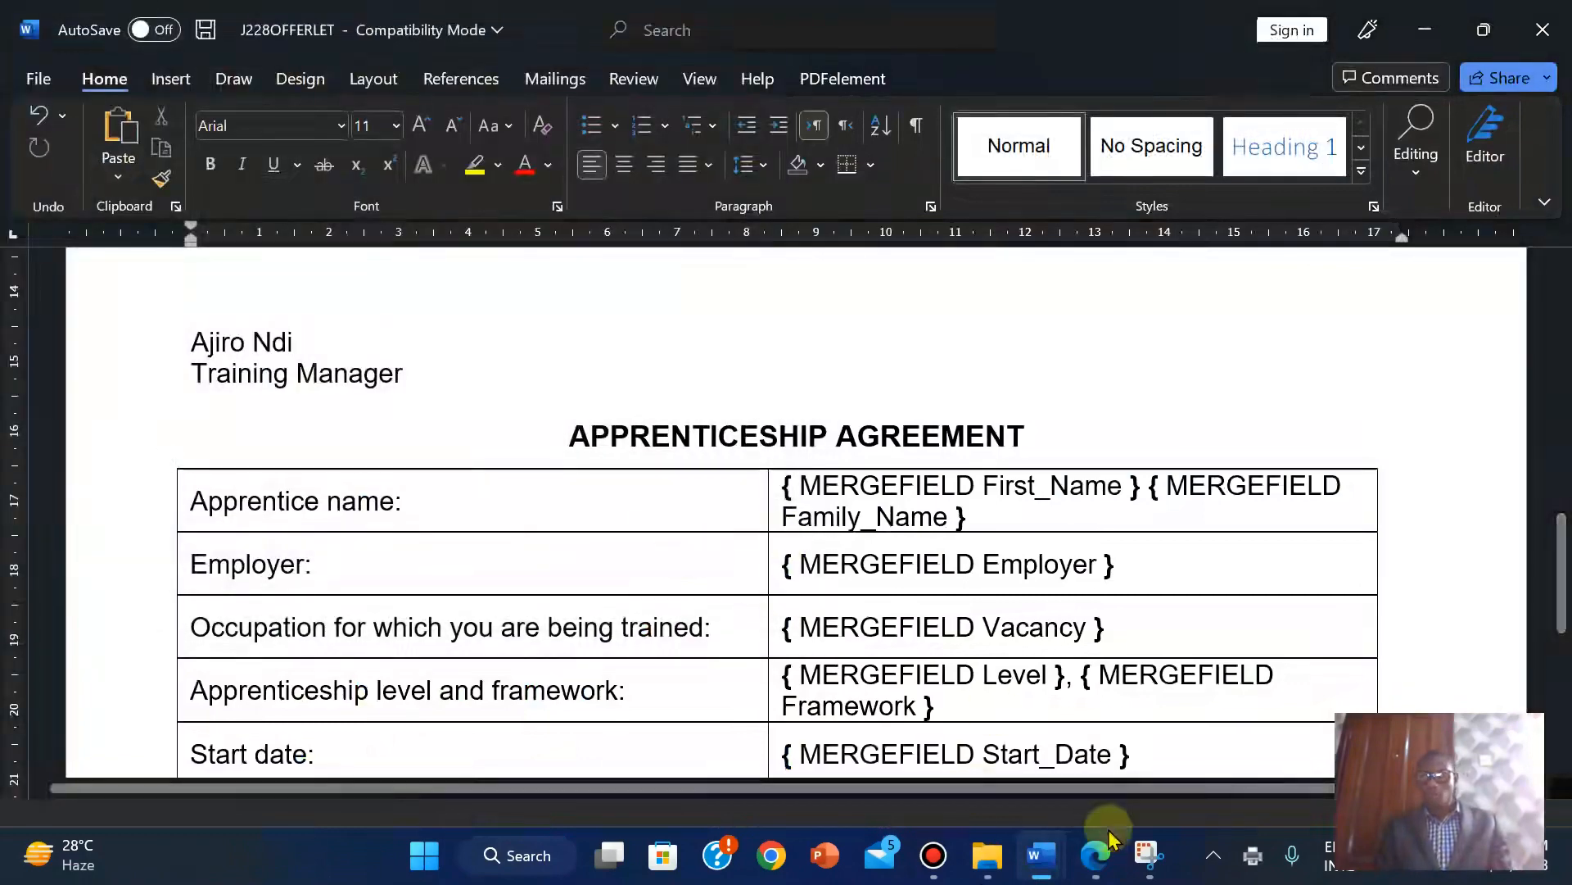
# Read questions 32–33 on page 12 of the exam paper, then return to J228OFFERLET.
pyautogui.moveTo(1102, 852)
pyautogui.click(1073, 703)
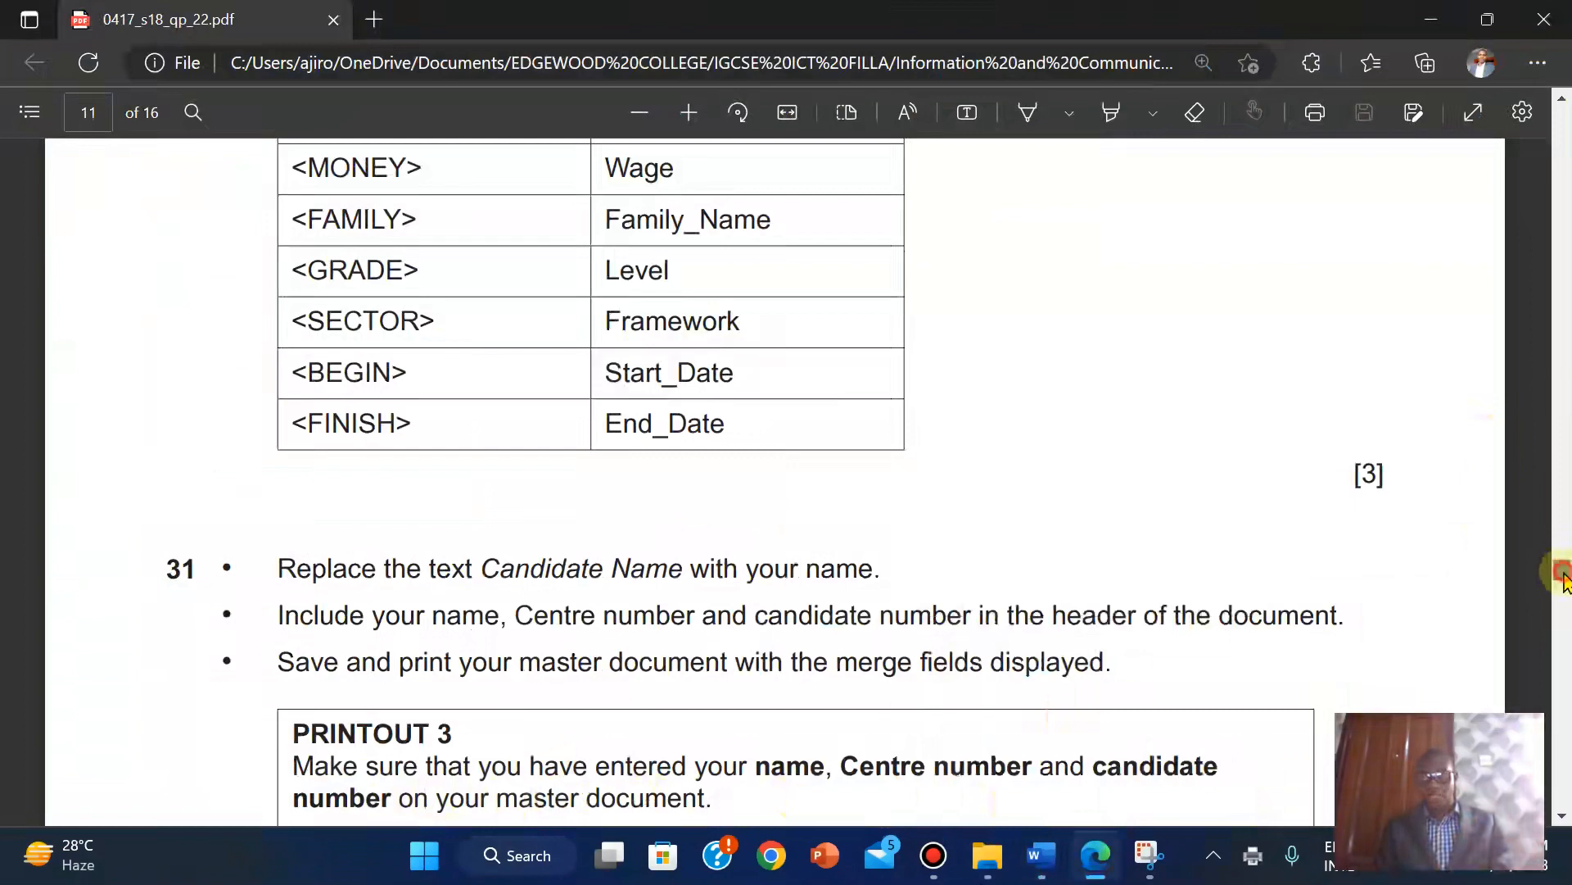
pyautogui.moveTo(1564, 578); pyautogui.dragTo(1566, 588)
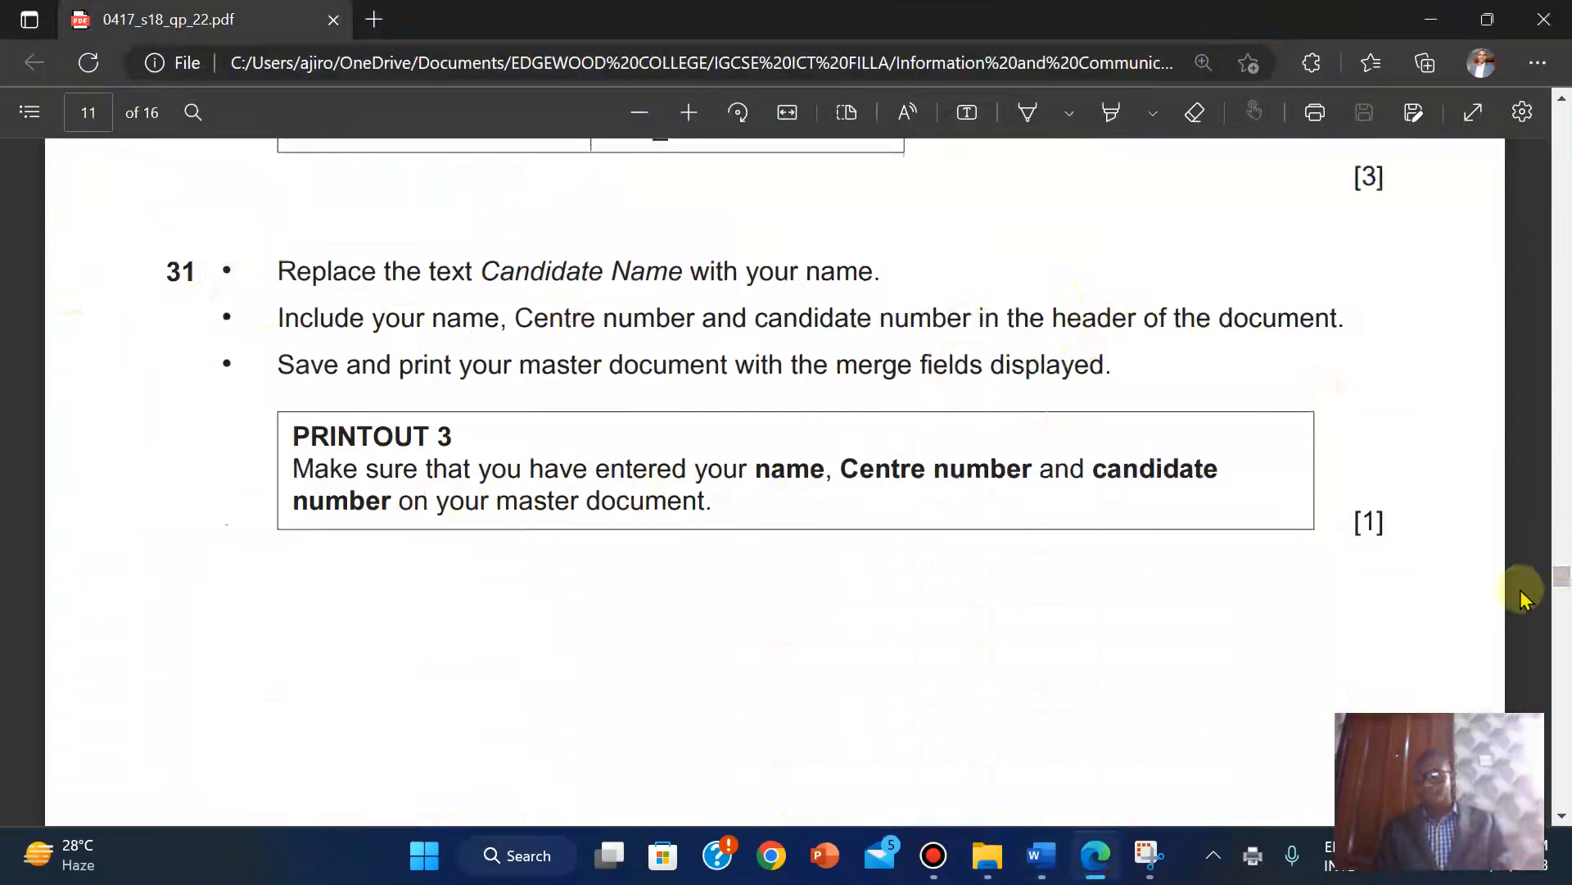
pyautogui.moveTo(1564, 577); pyautogui.dragTo(1567, 595)
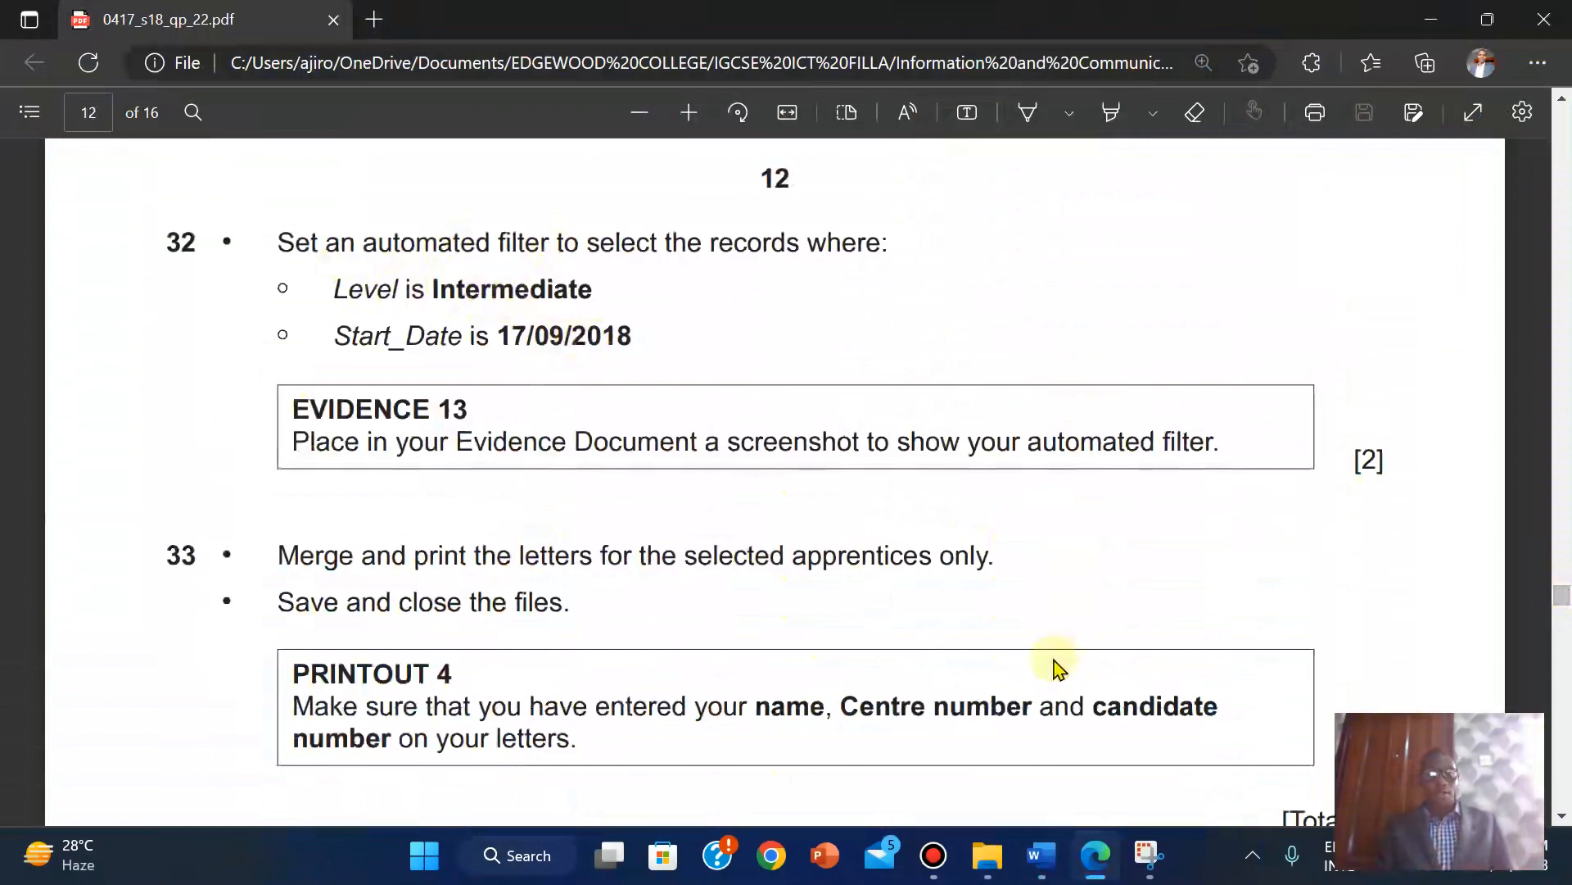
pyautogui.moveTo(1049, 875)
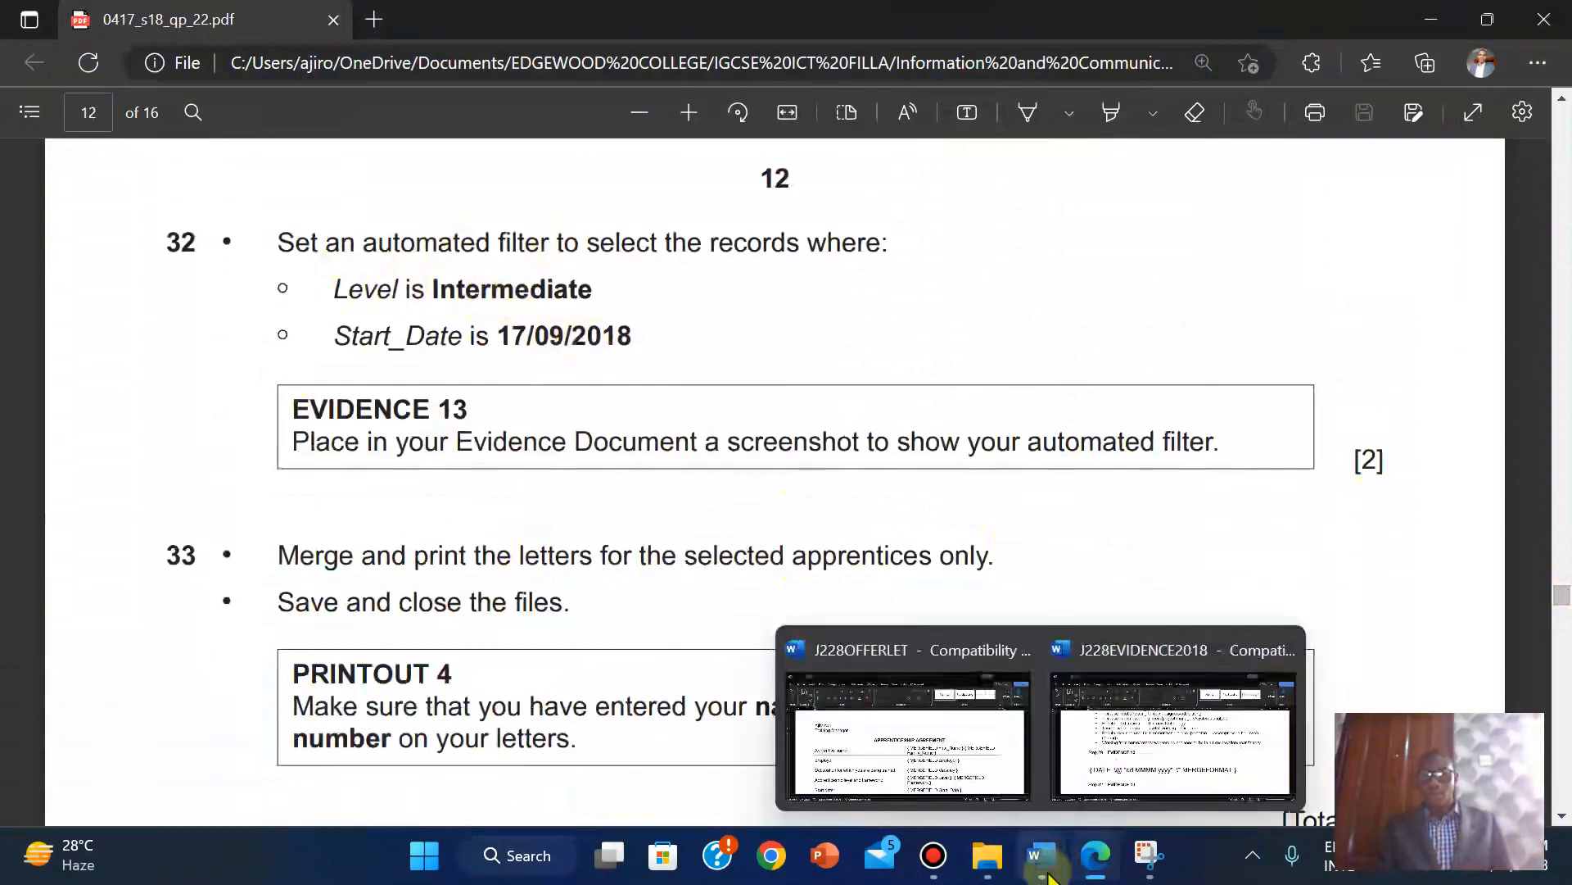
pyautogui.click(941, 748)
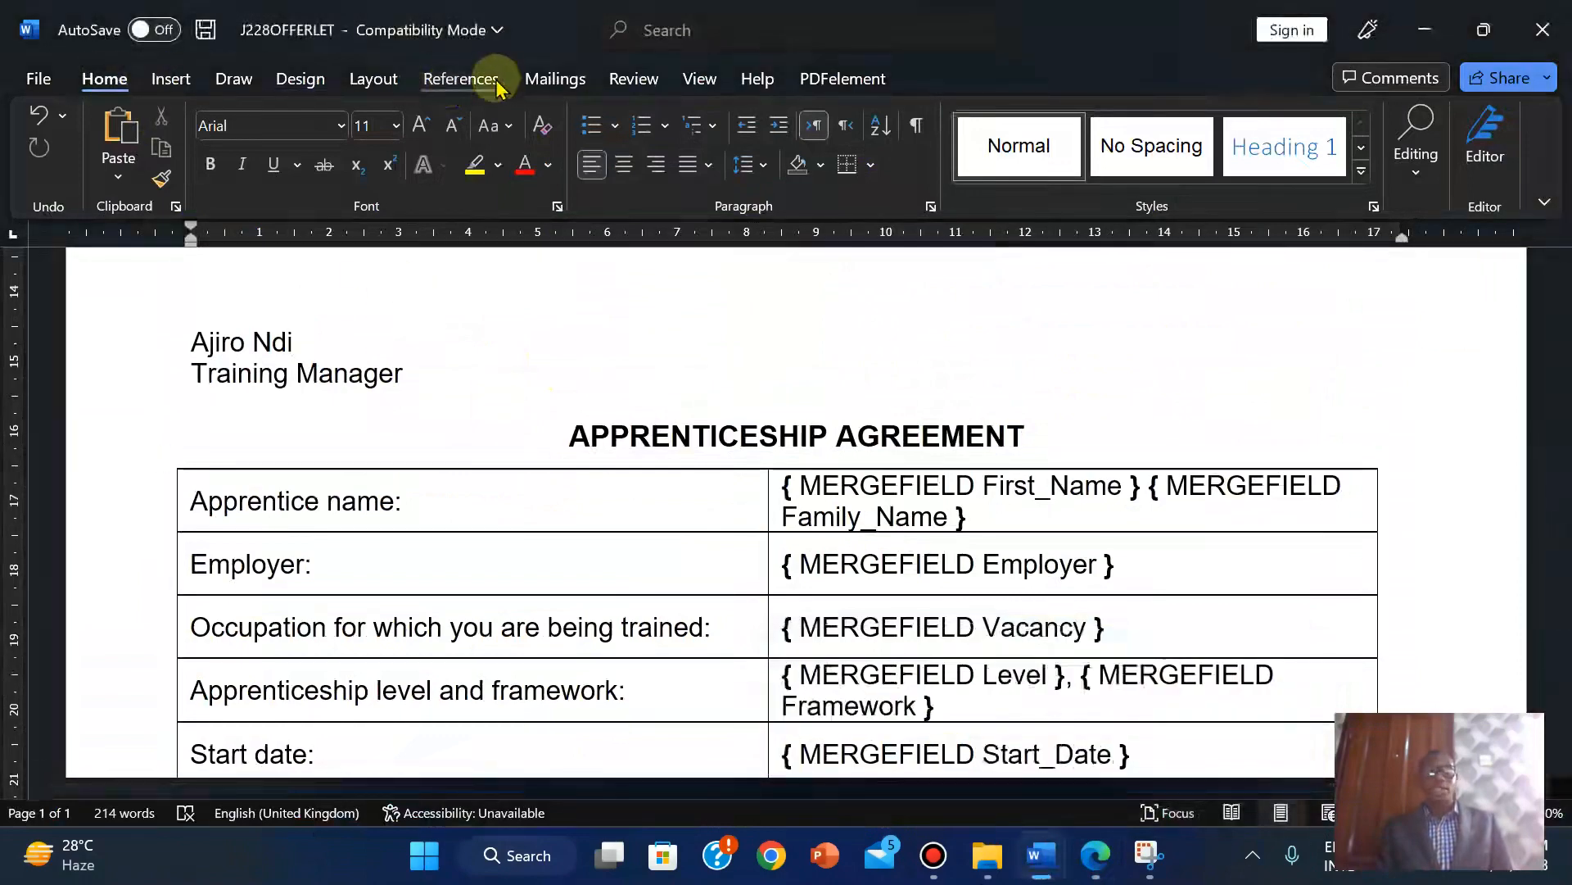
# In the recipient list's Filter options, set the first rule to Level, Equal to.
pyautogui.click(552, 78)
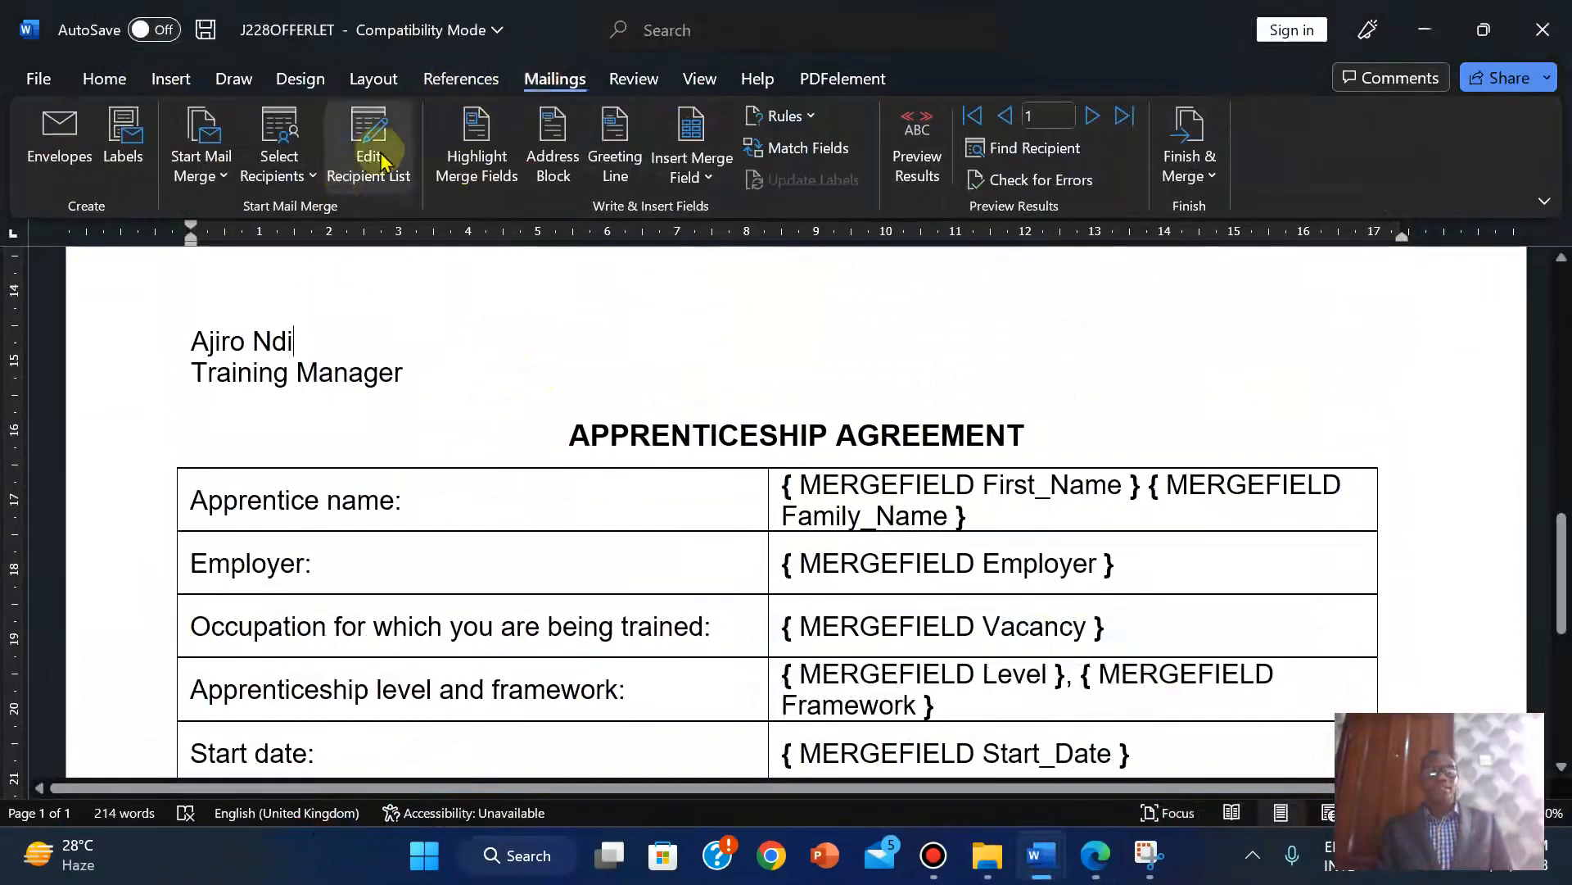
pyautogui.click(379, 157)
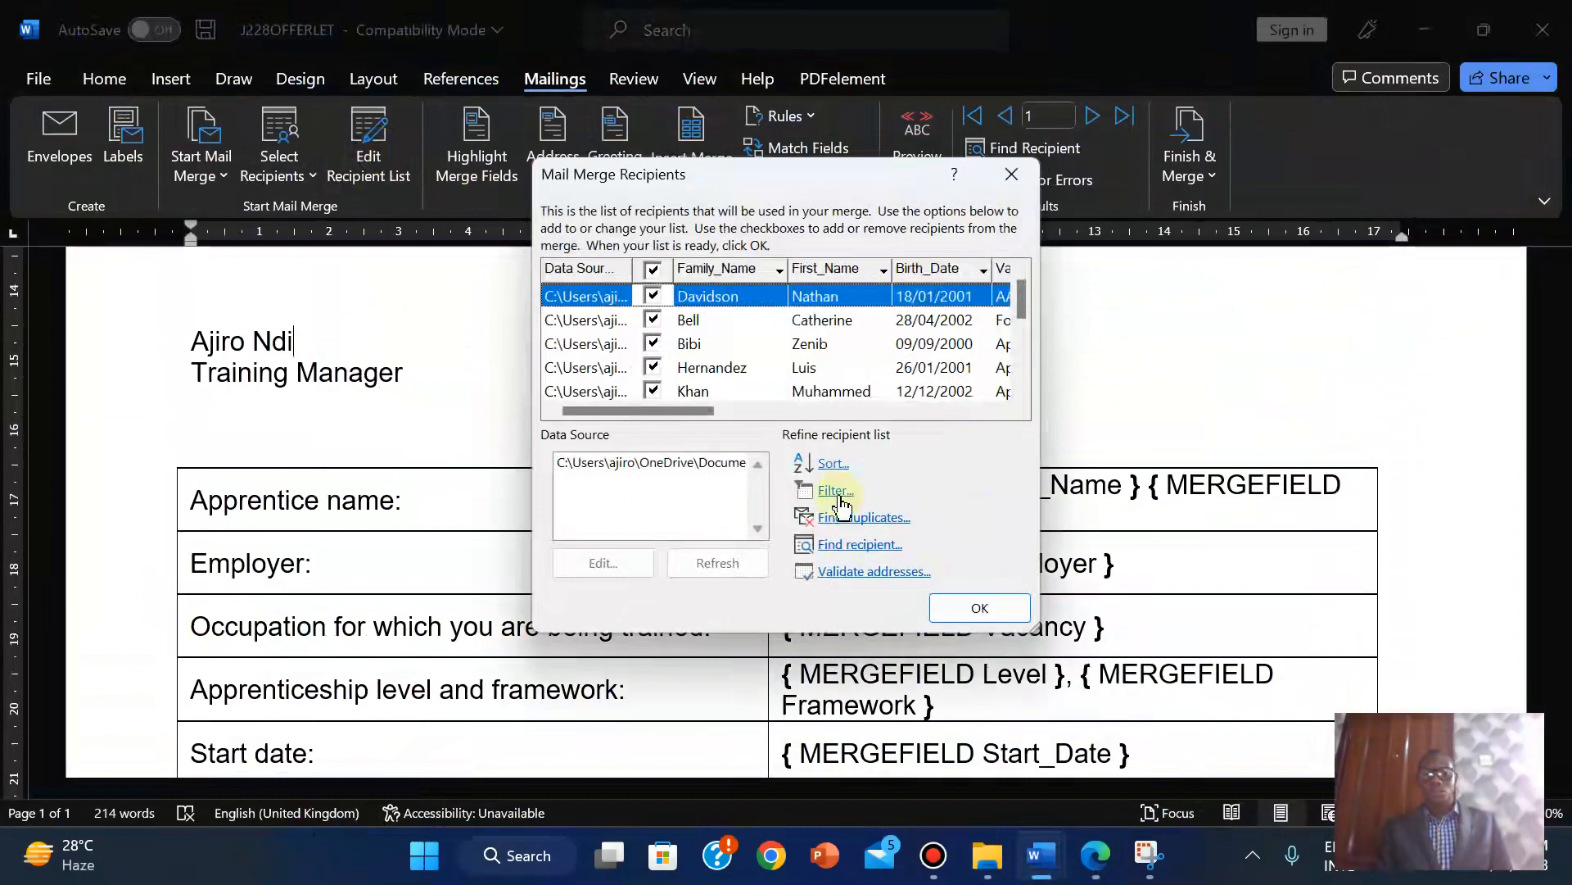
pyautogui.click(833, 493)
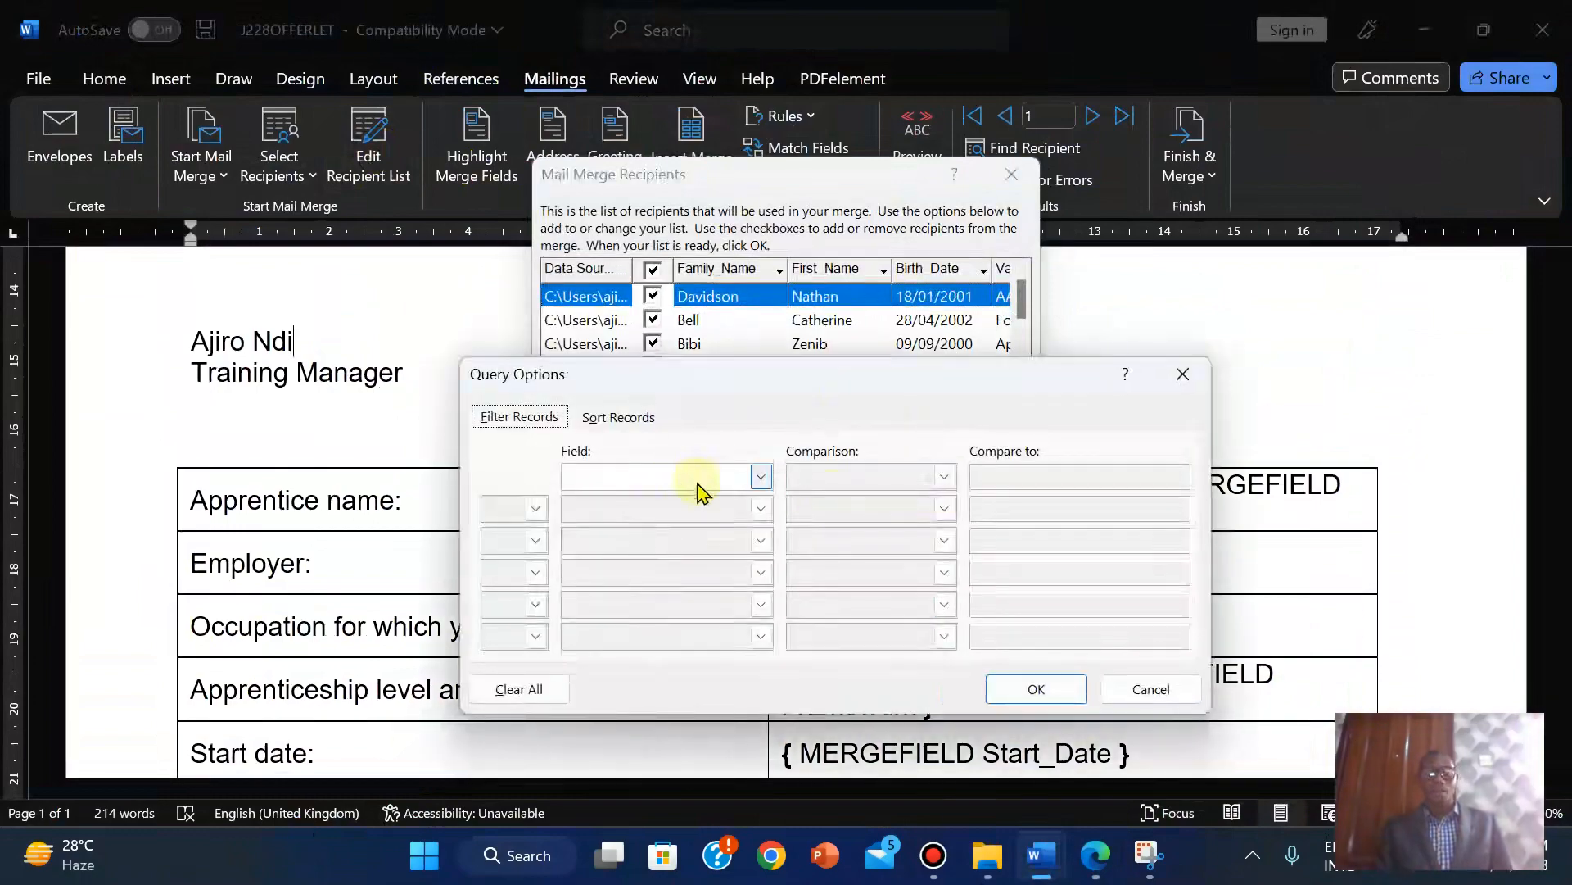
pyautogui.click(1102, 870)
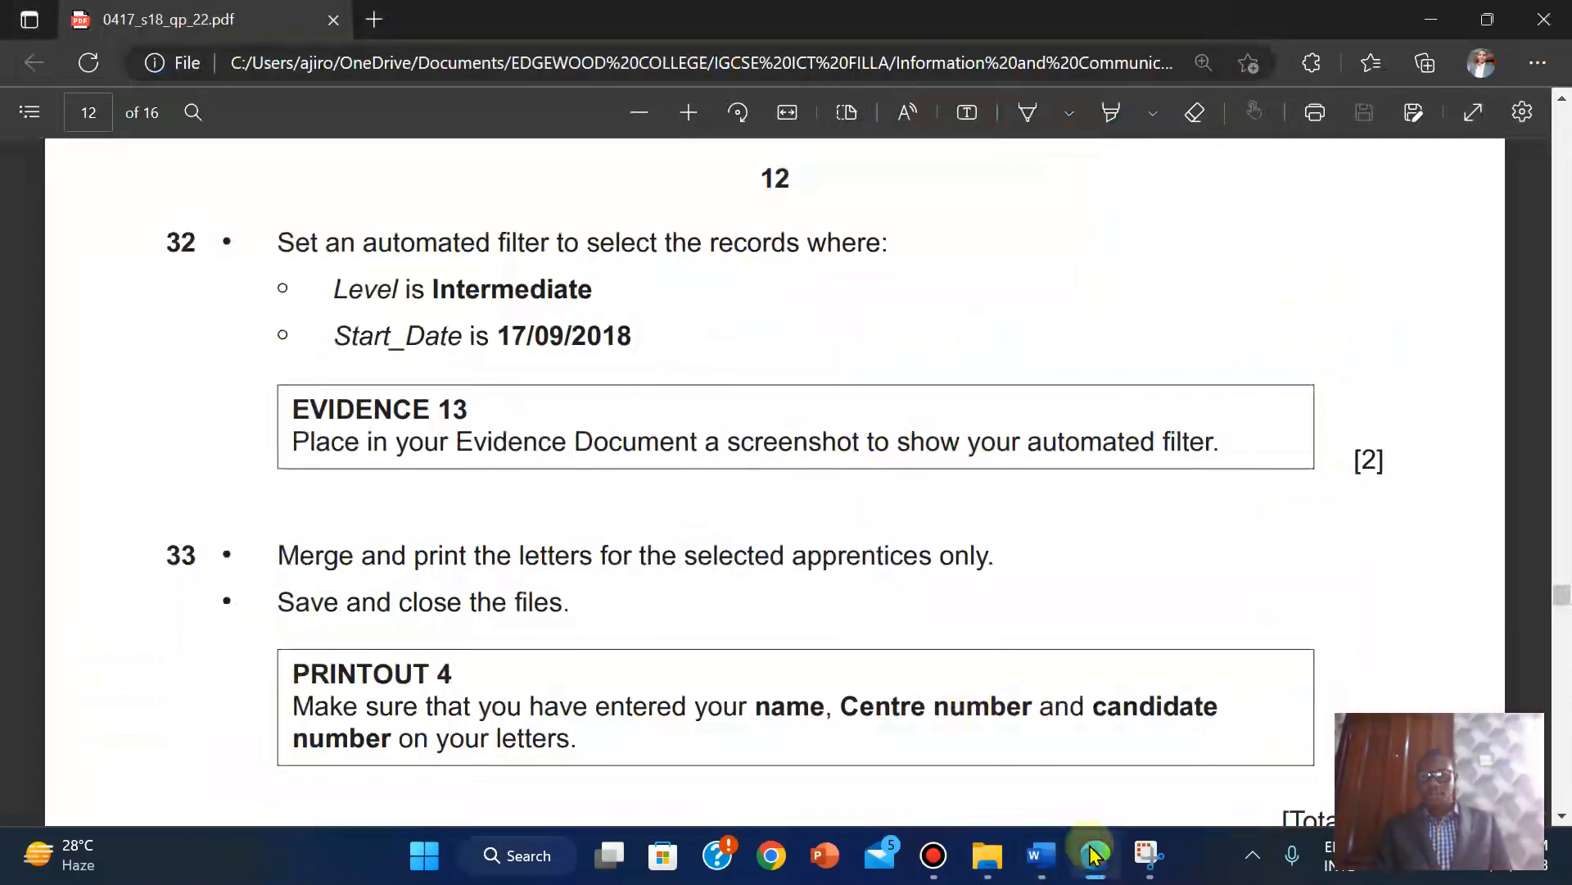
pyautogui.moveTo(1035, 855)
pyautogui.click(915, 745)
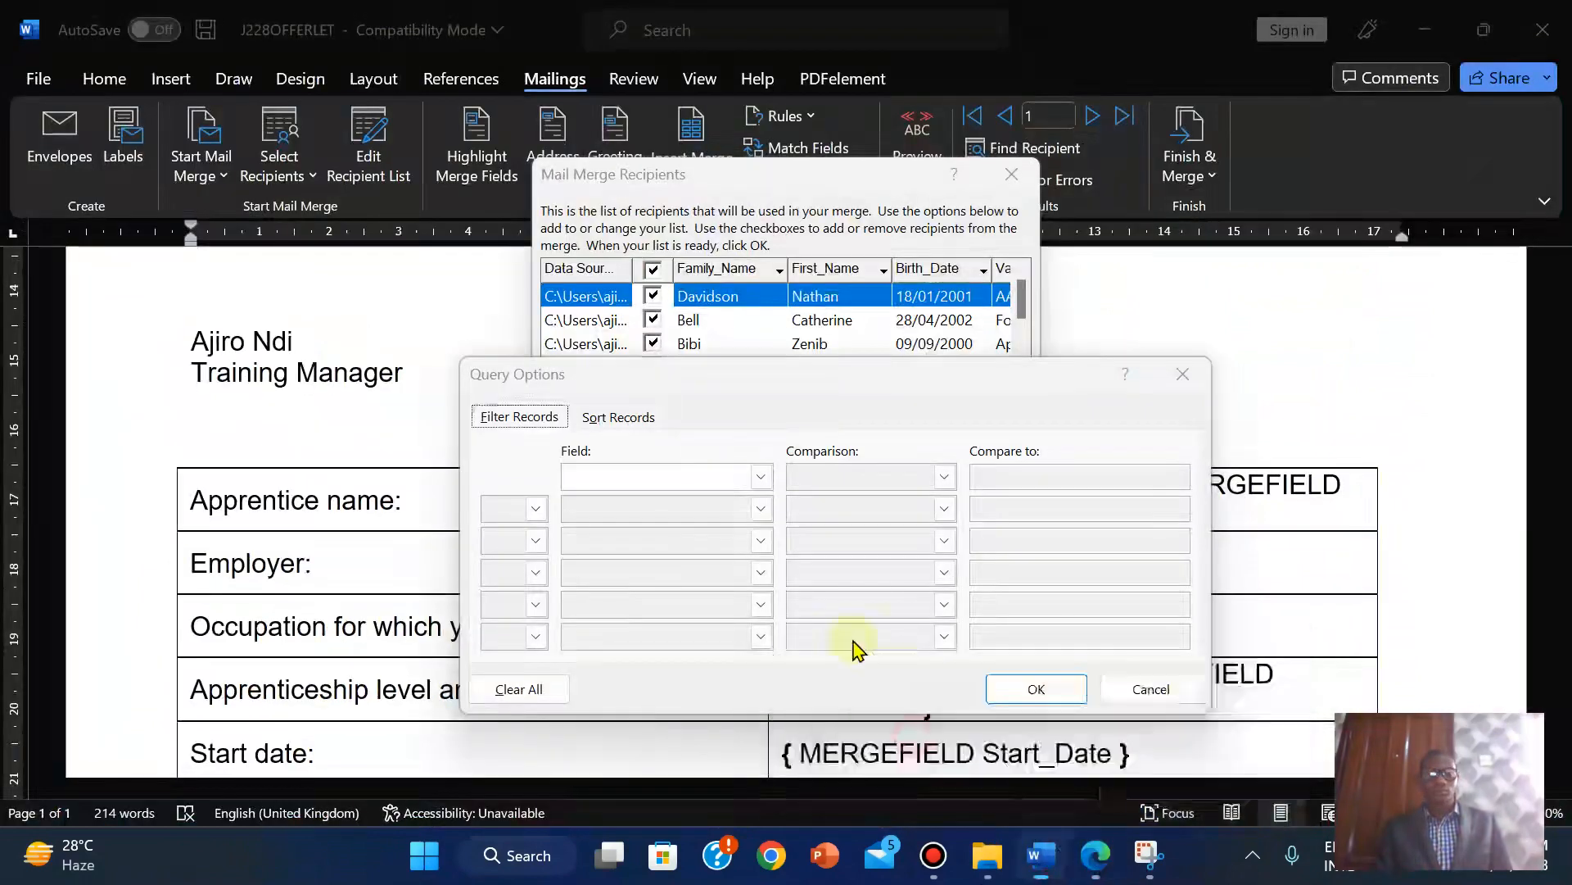
pyautogui.click(762, 475)
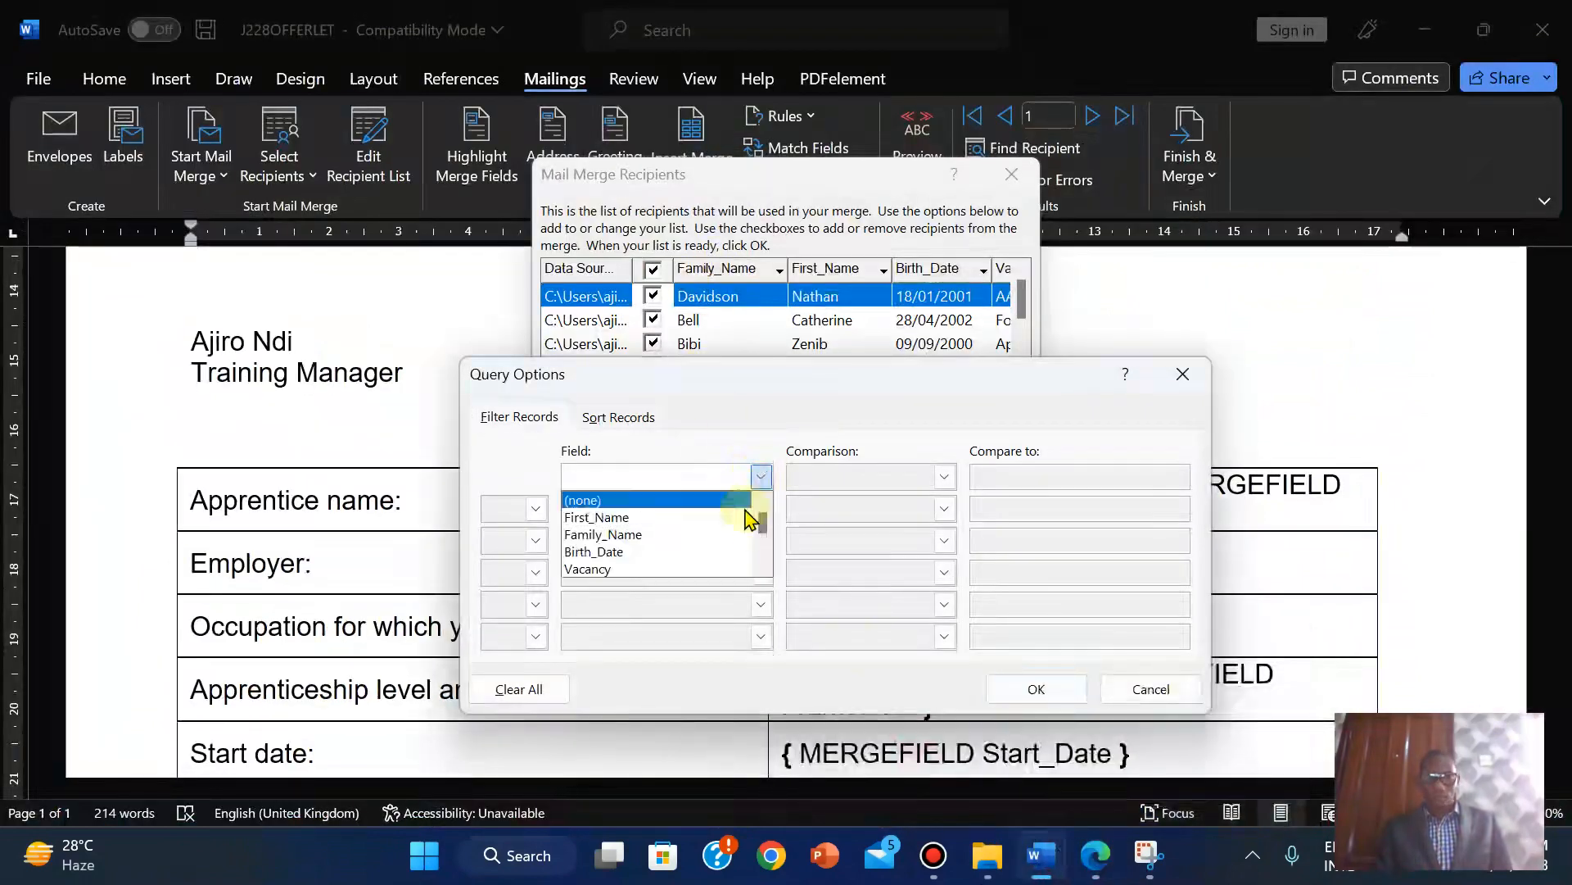
pyautogui.click(762, 568)
pyautogui.click(761, 568)
pyautogui.click(761, 568)
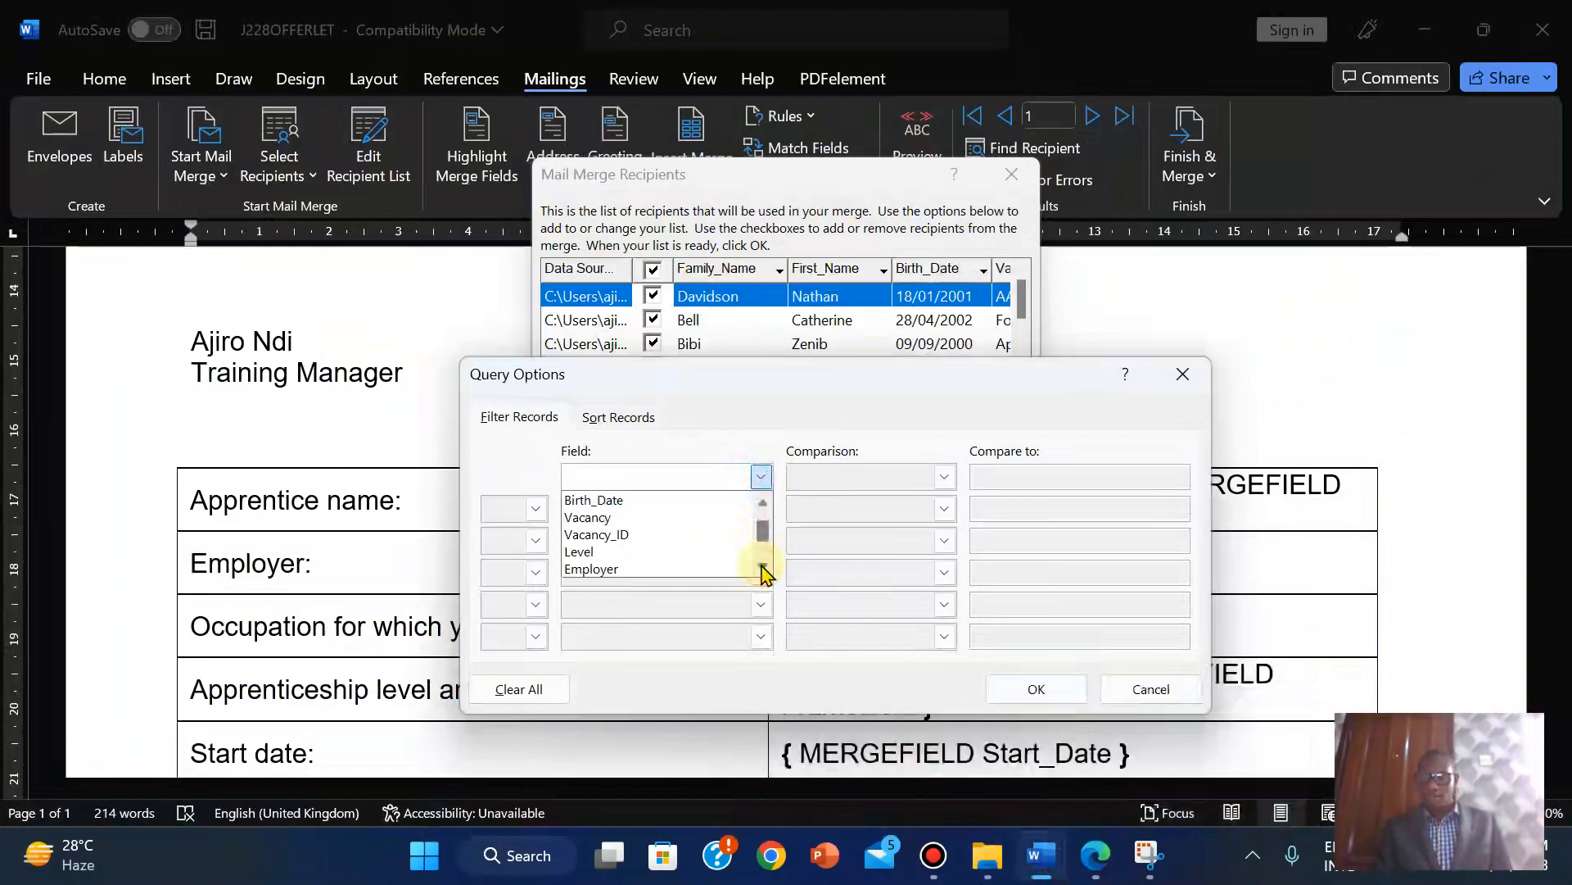
pyautogui.click(625, 553)
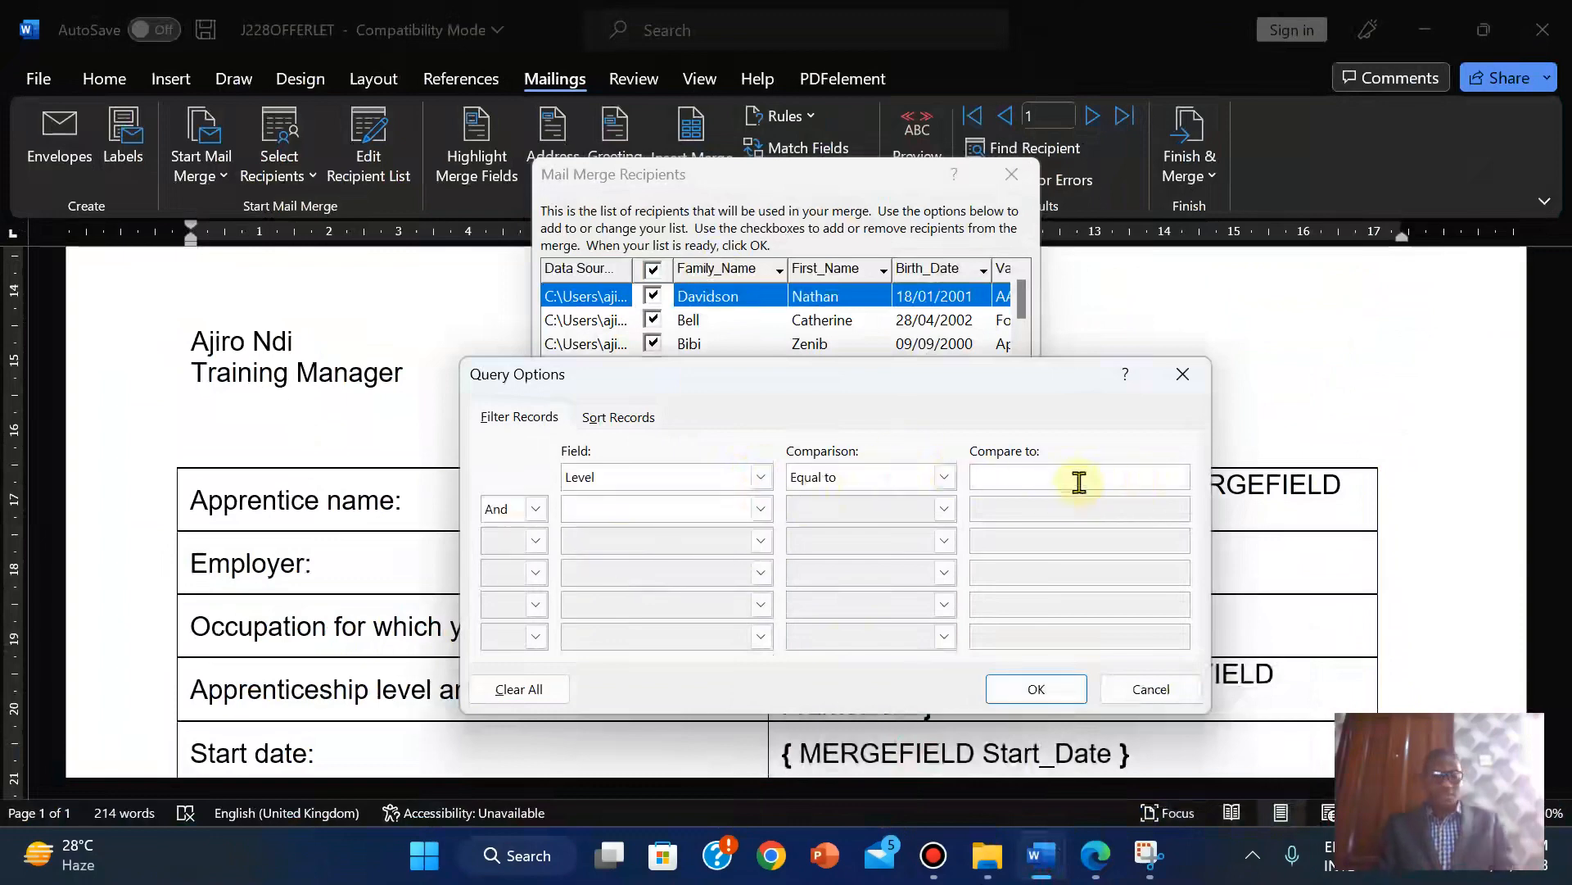
# Copy 'Intermediate' from question 32 in the exam PDF into the Level filter value.
pyautogui.moveTo(1095, 855)
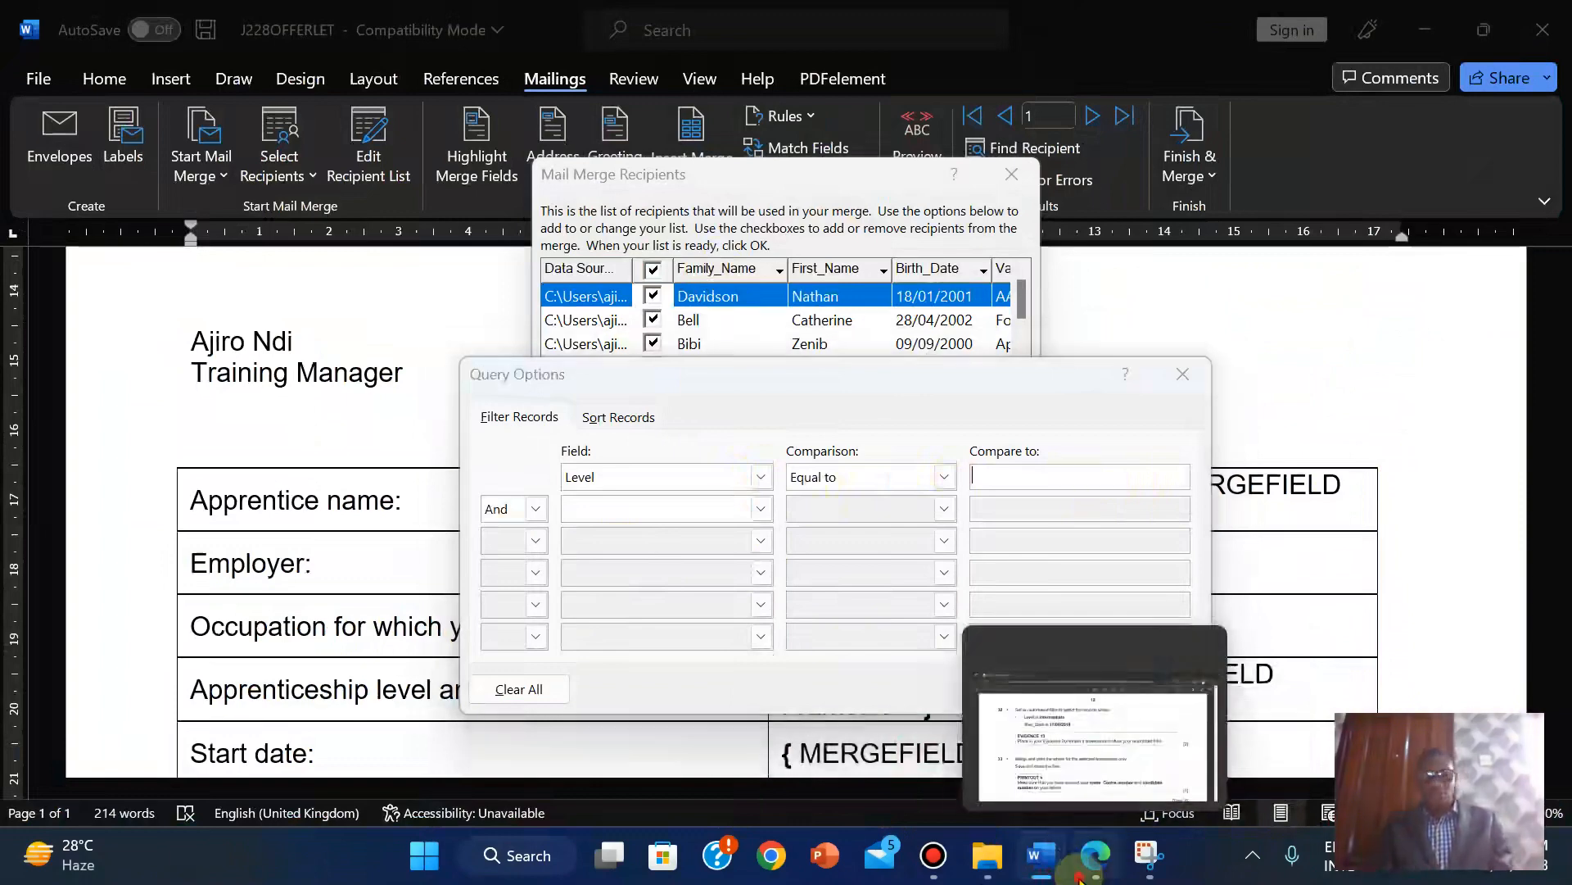
pyautogui.click(1089, 709)
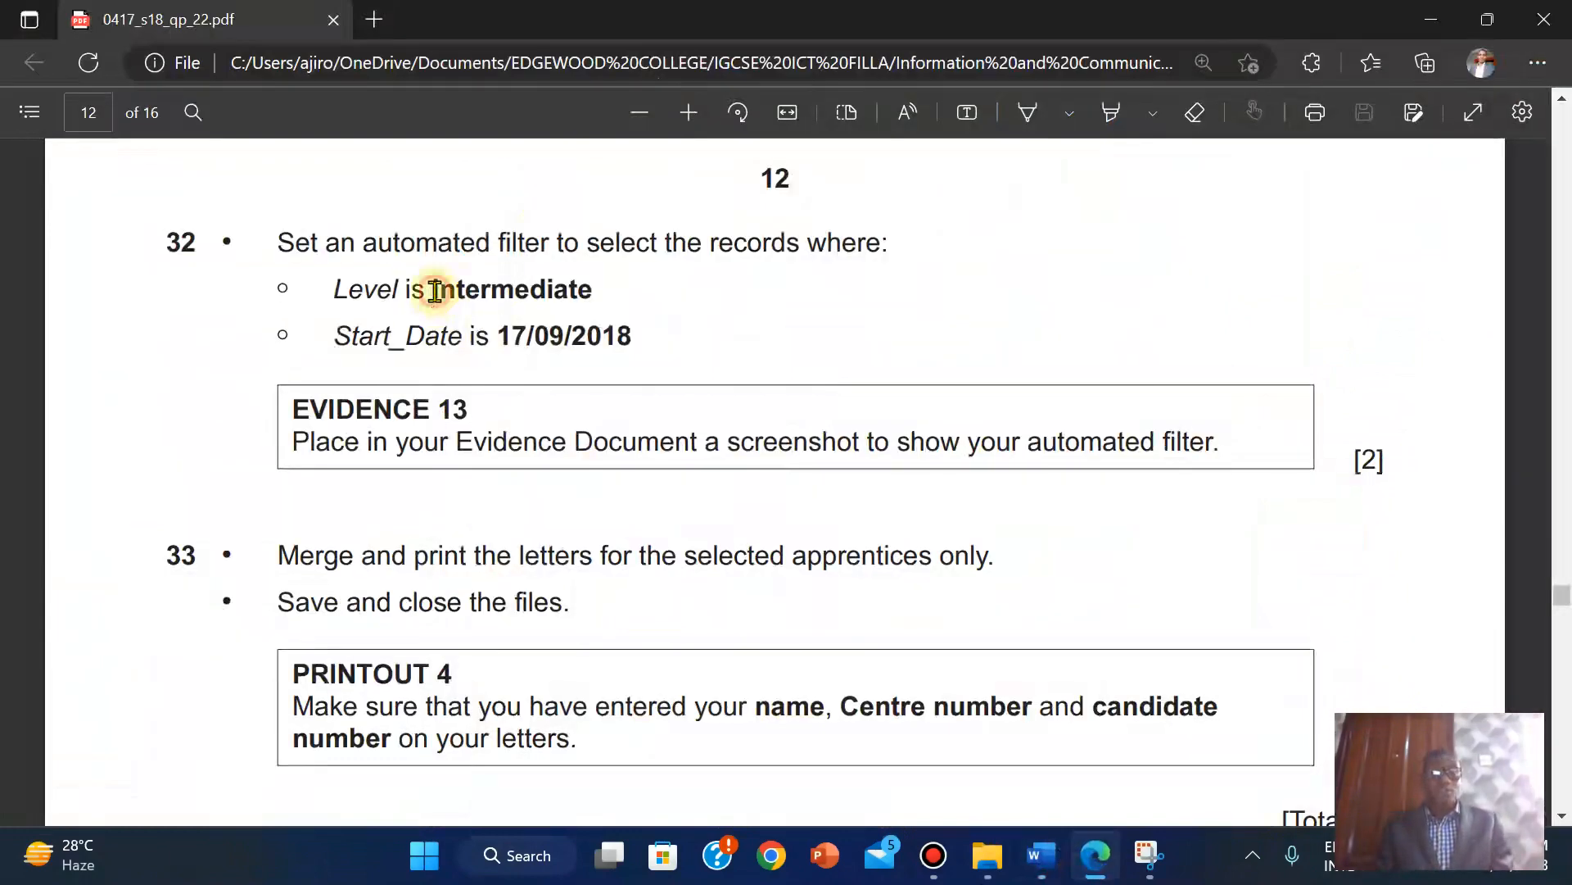
pyautogui.moveTo(435, 283); pyautogui.dragTo(604, 304)
pyautogui.hotkey('ctrl', 'c')
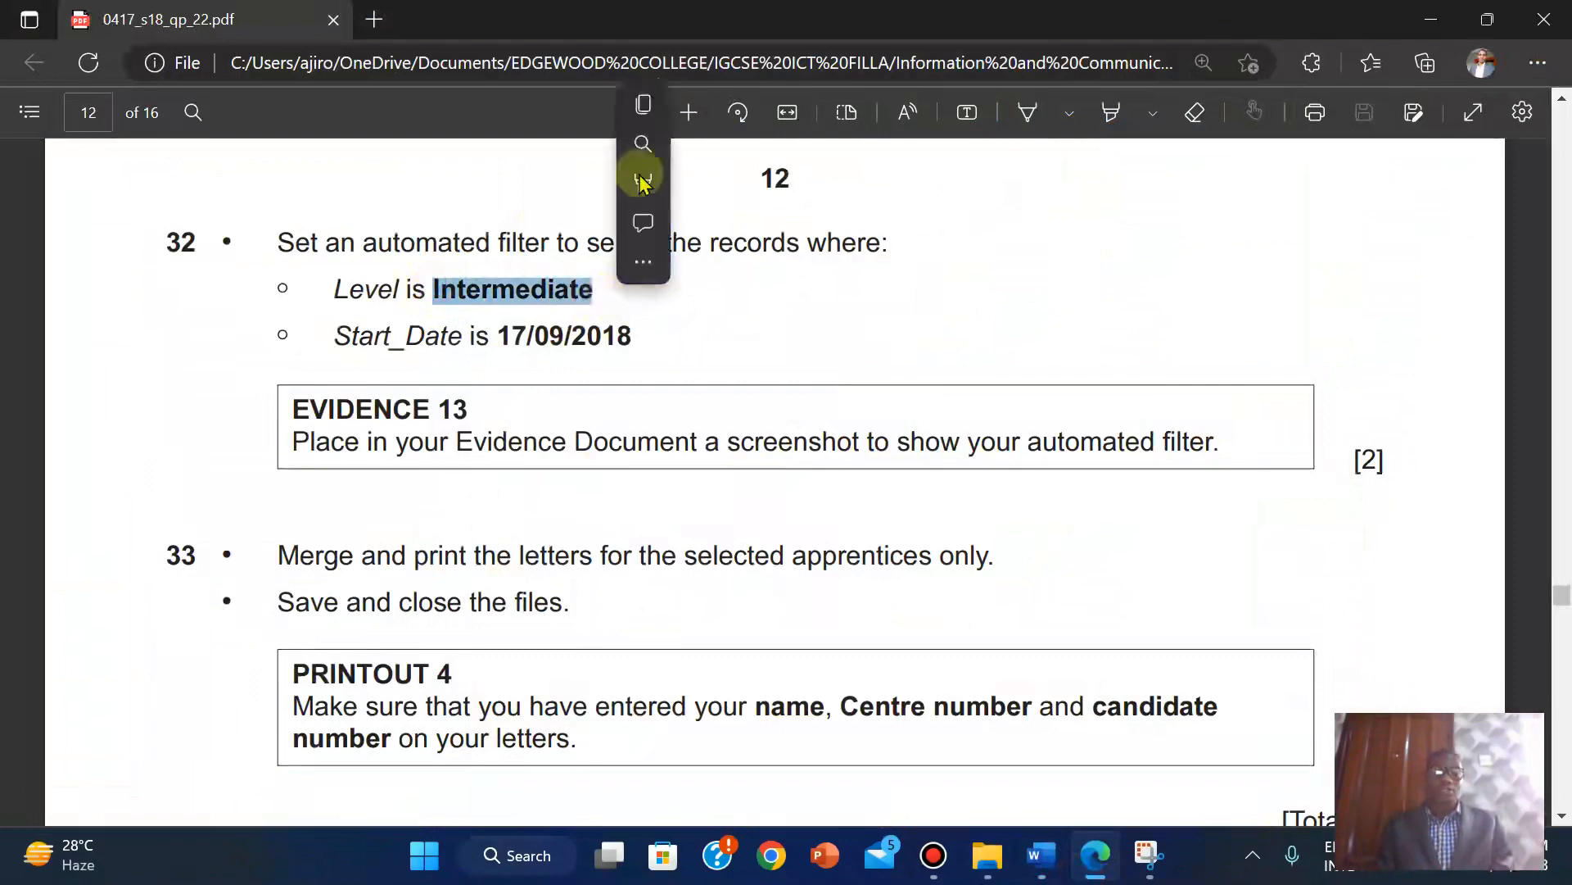
pyautogui.click(649, 100)
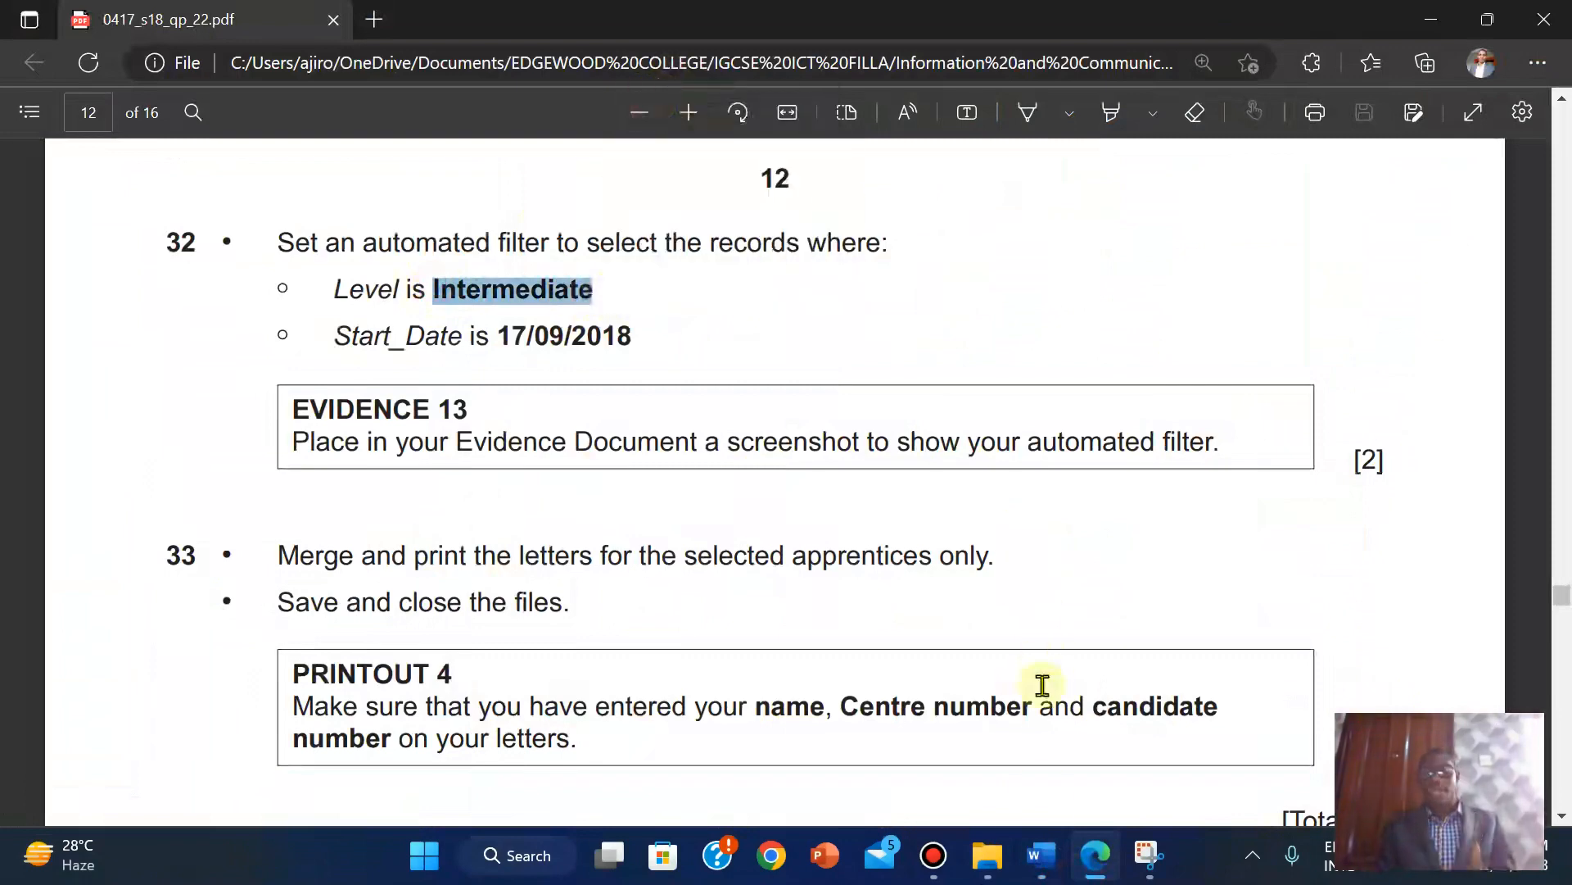
pyautogui.moveTo(1056, 867)
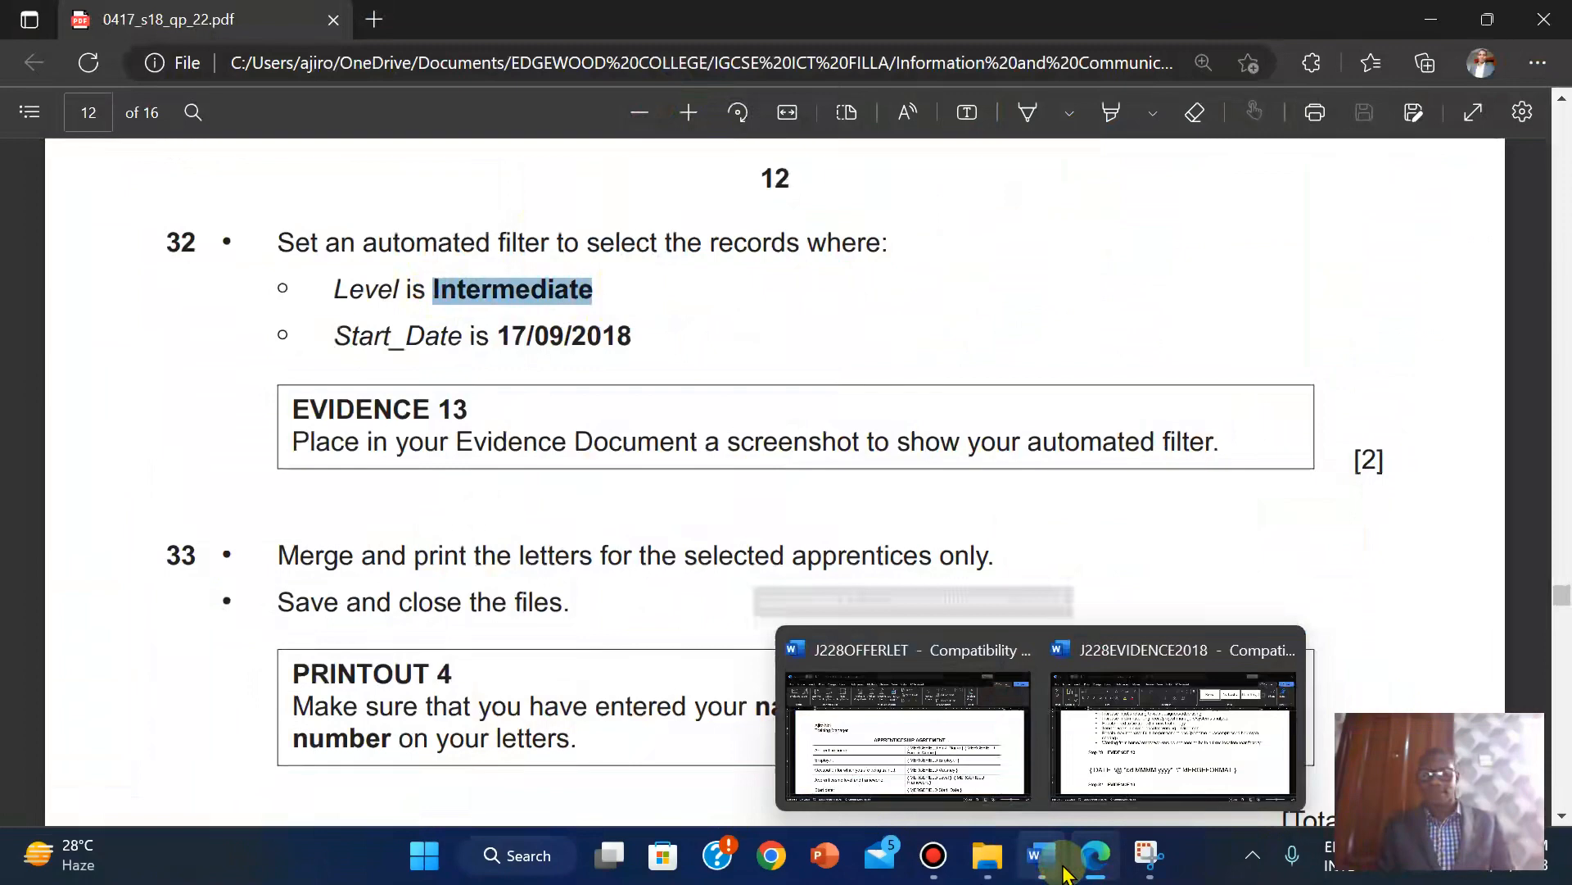
pyautogui.click(942, 782)
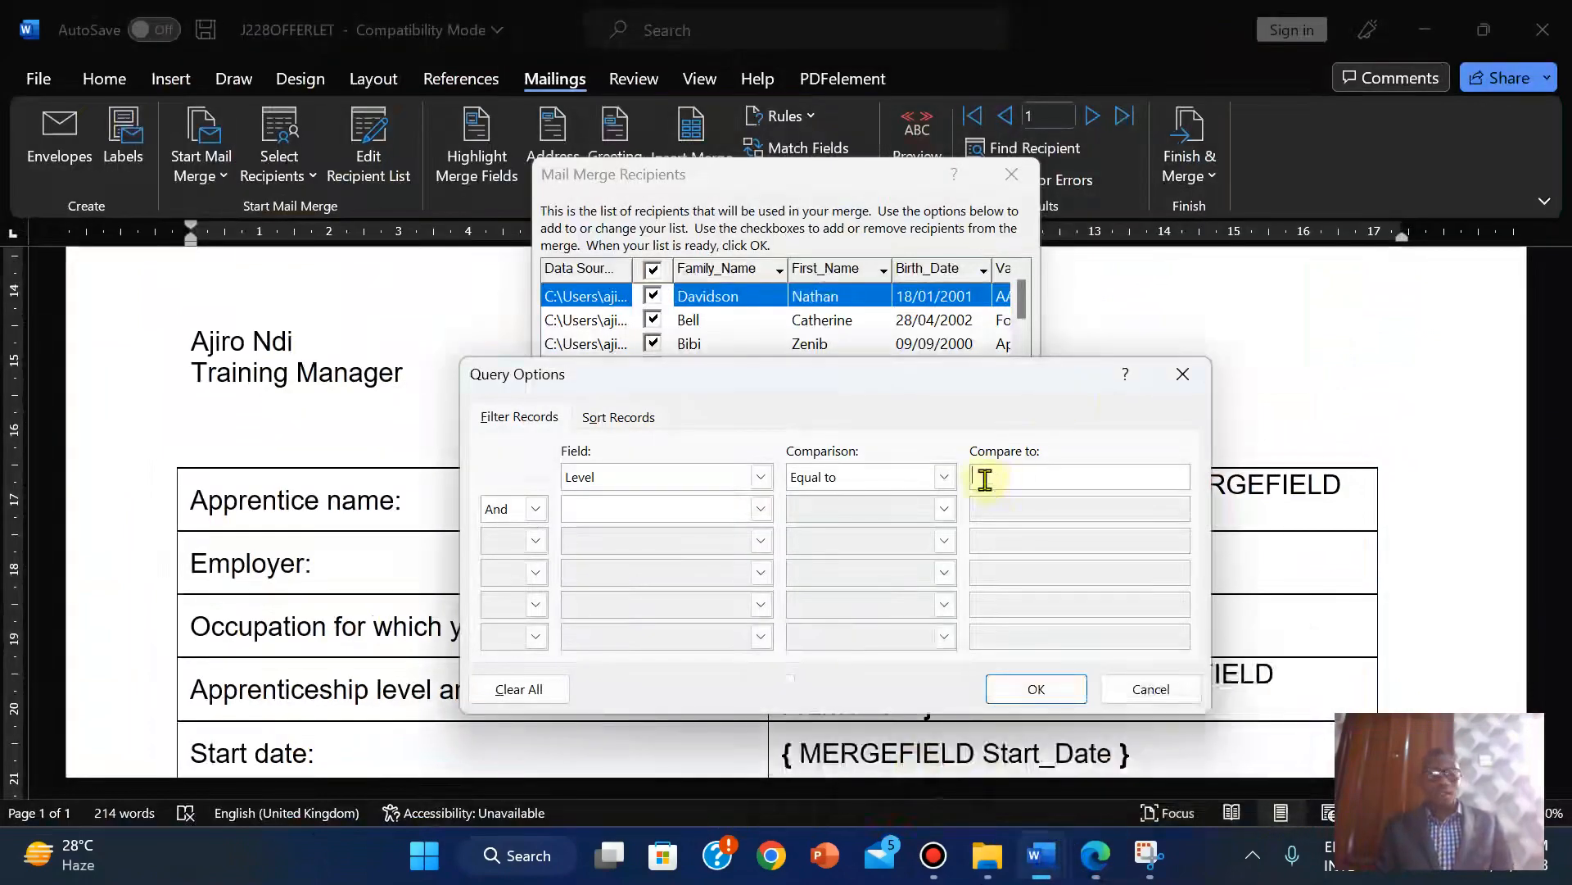
pyautogui.hotkey('ctrl', 'v')
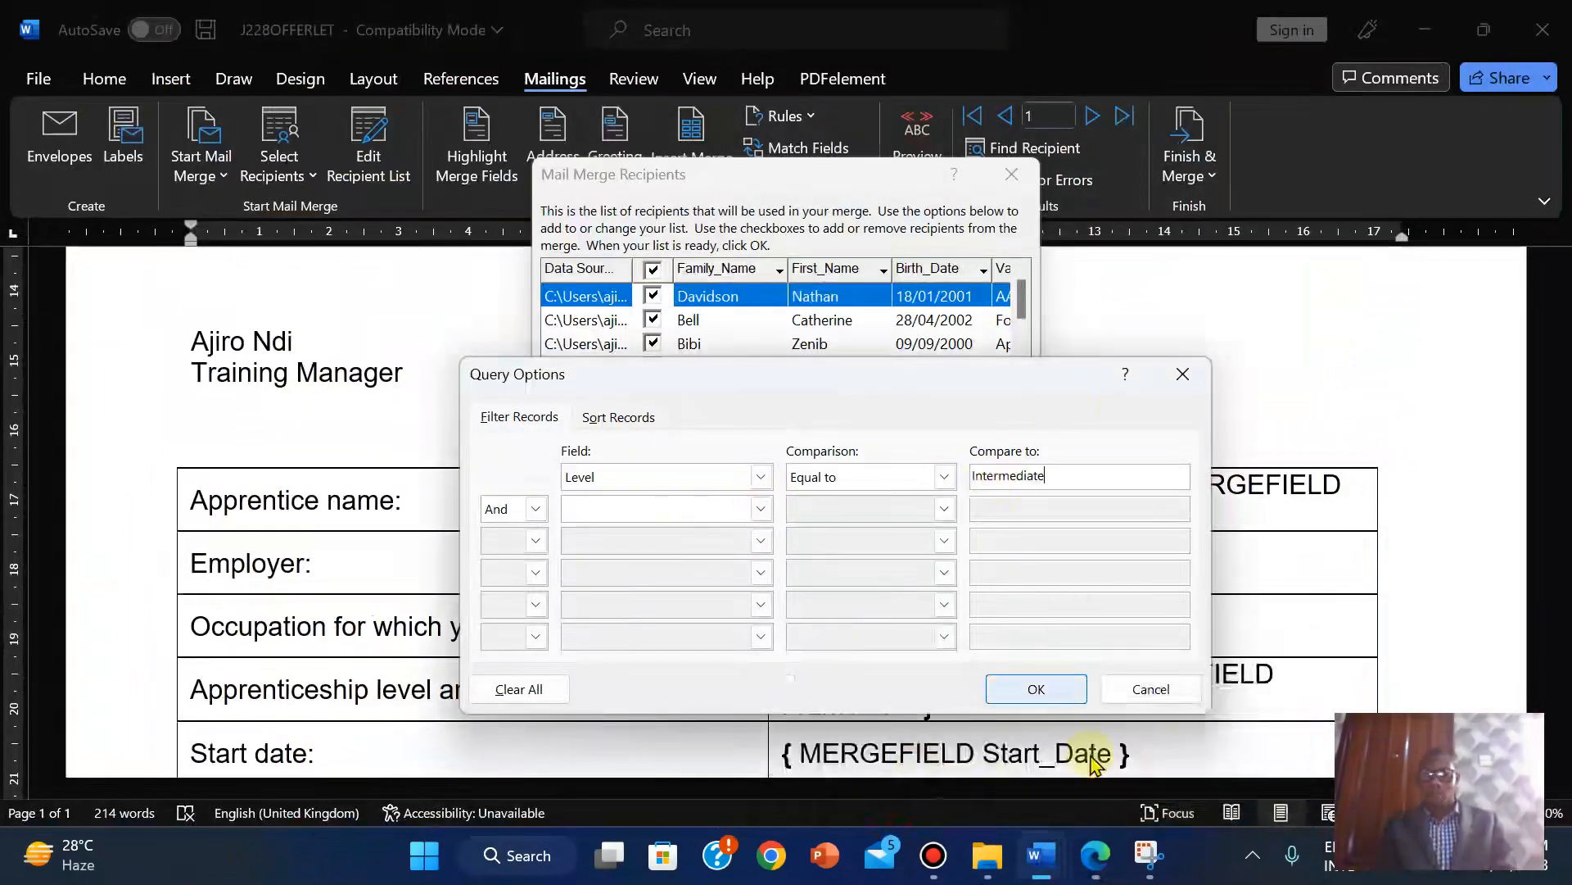
# Copy the start date 17/09/2018 from the question and add a second condition on Start_Date.
pyautogui.click(1096, 855)
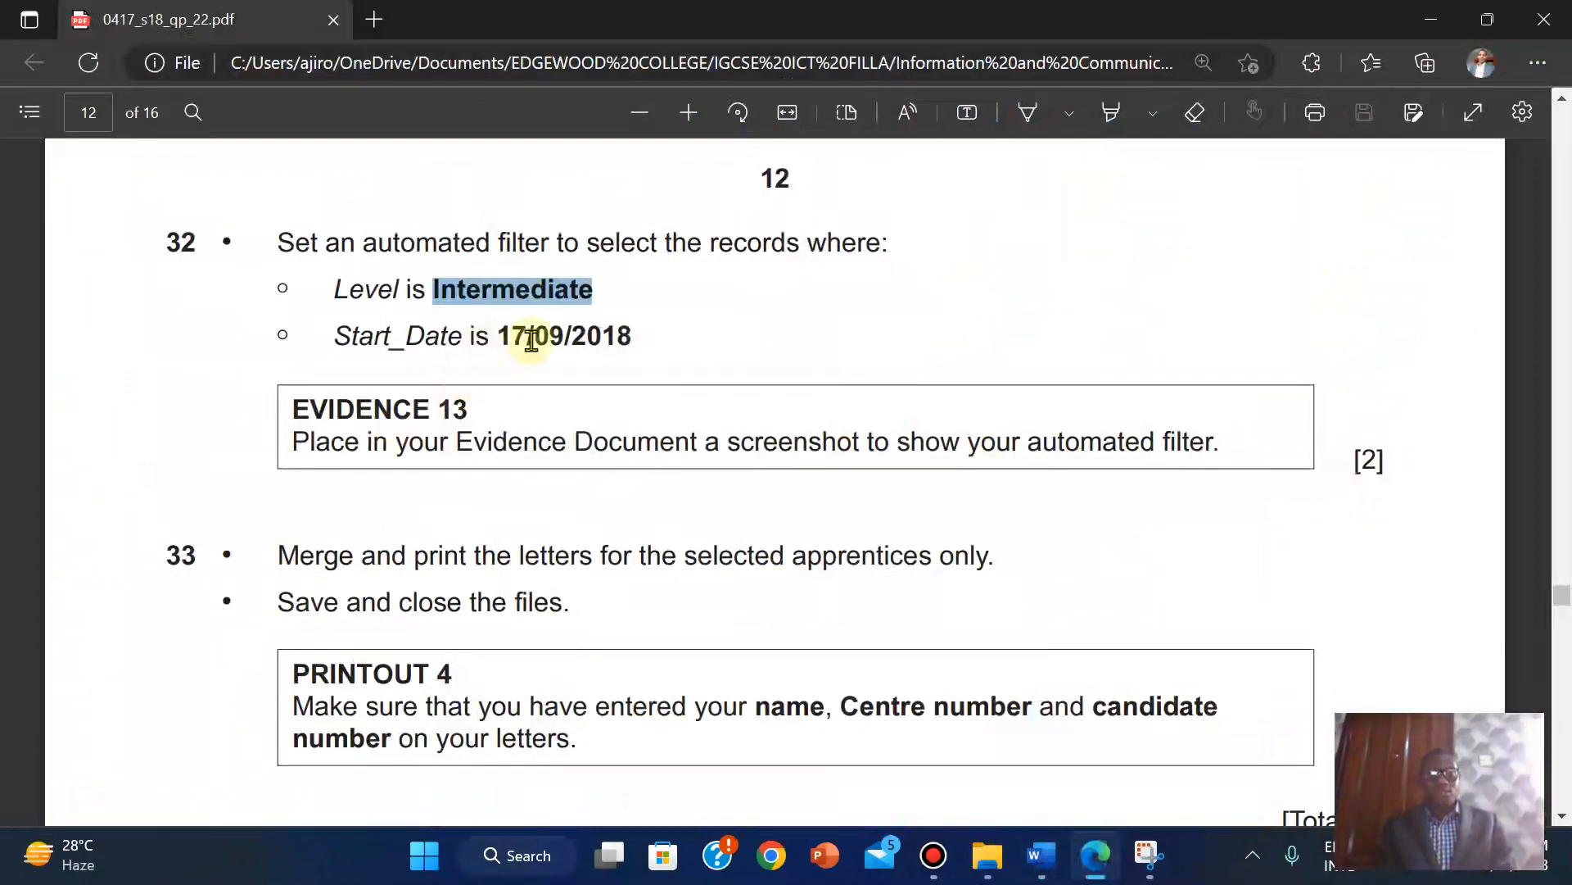
pyautogui.moveTo(505, 336); pyautogui.dragTo(637, 348)
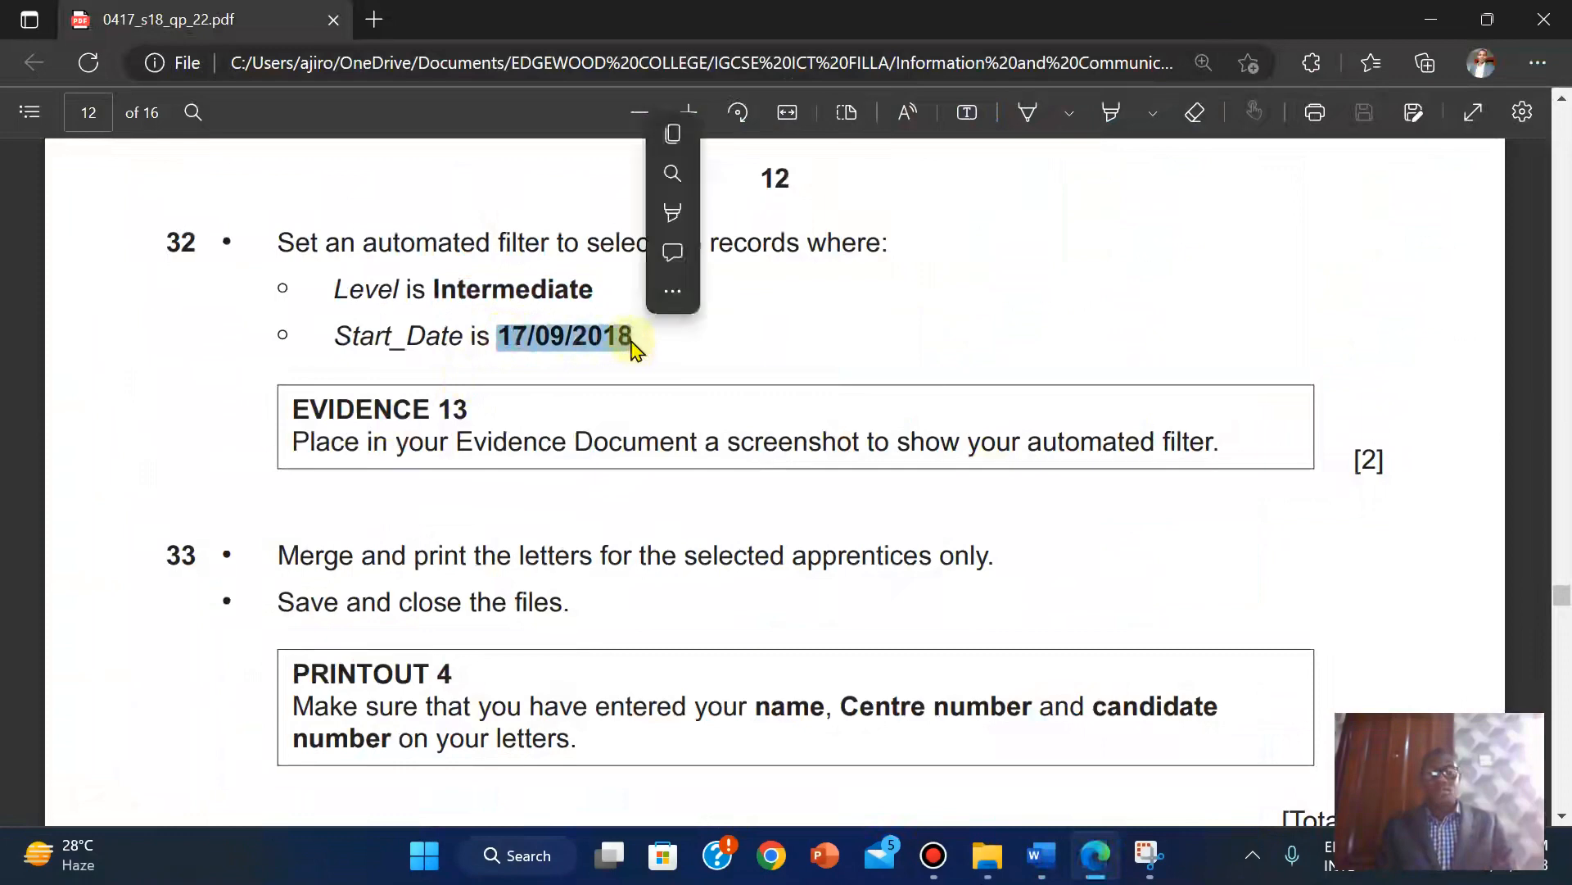
pyautogui.click(679, 152)
pyautogui.moveTo(1040, 856)
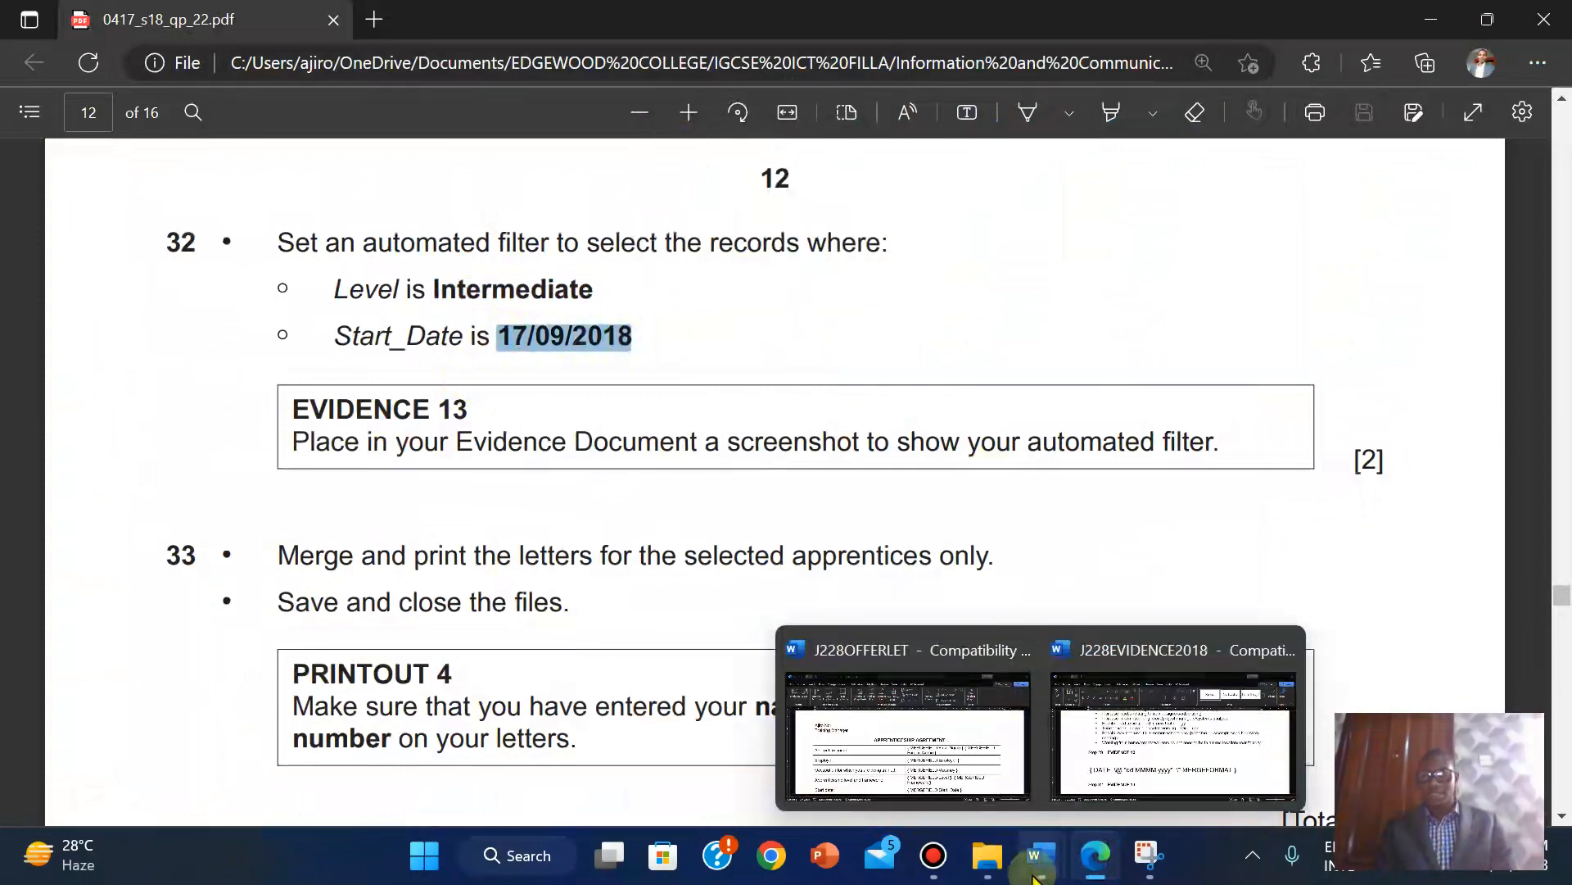
pyautogui.click(832, 722)
pyautogui.click(759, 508)
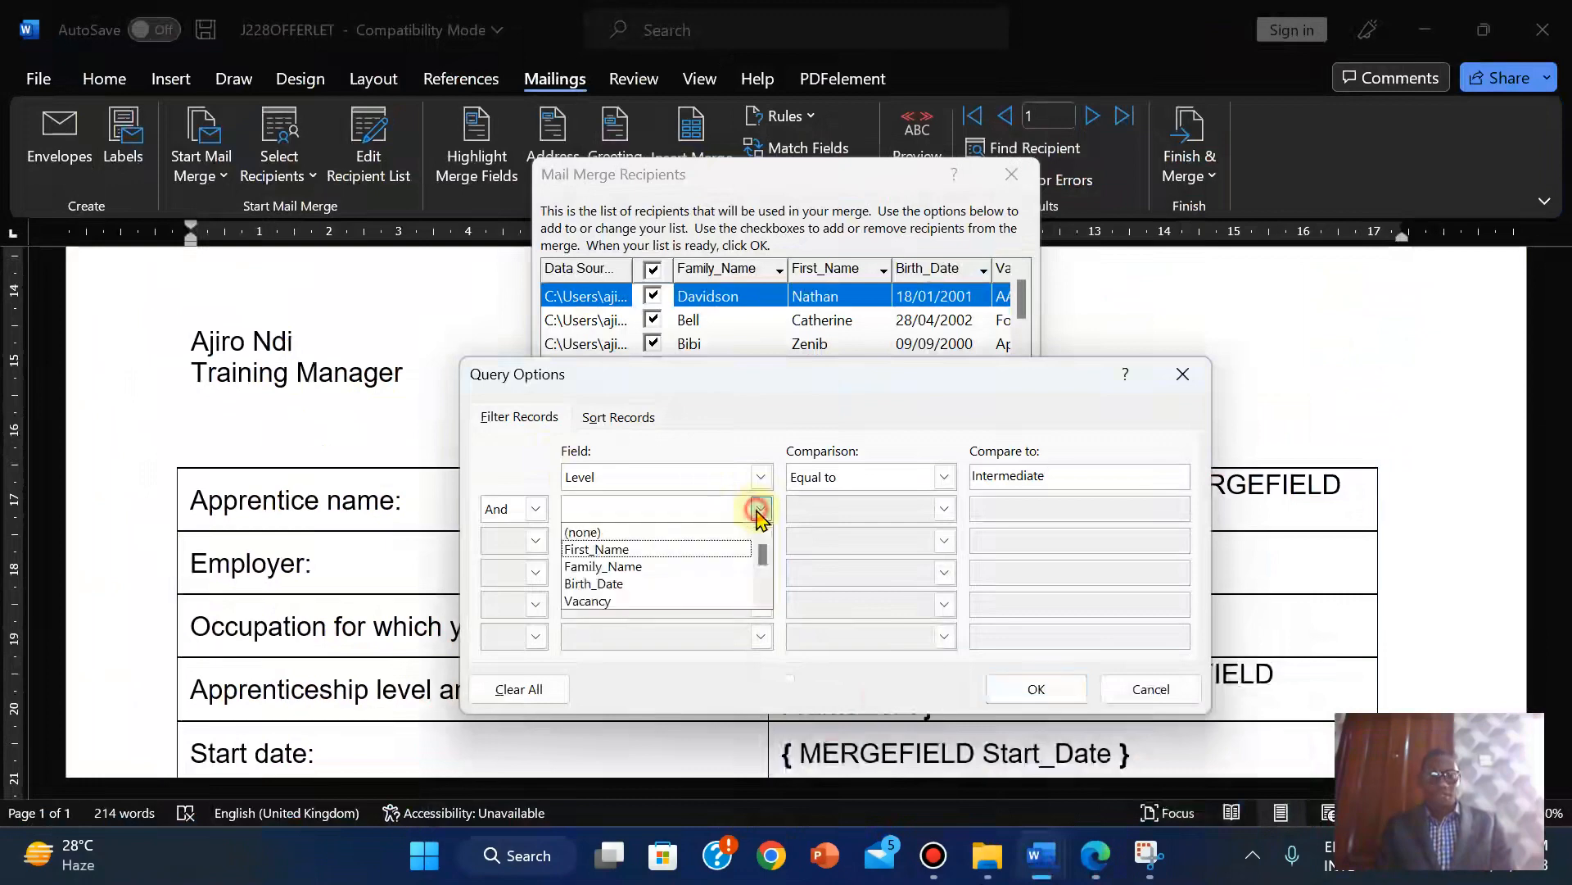
pyautogui.click(764, 602)
pyautogui.click(763, 602)
pyautogui.click(763, 602)
pyautogui.click(763, 602)
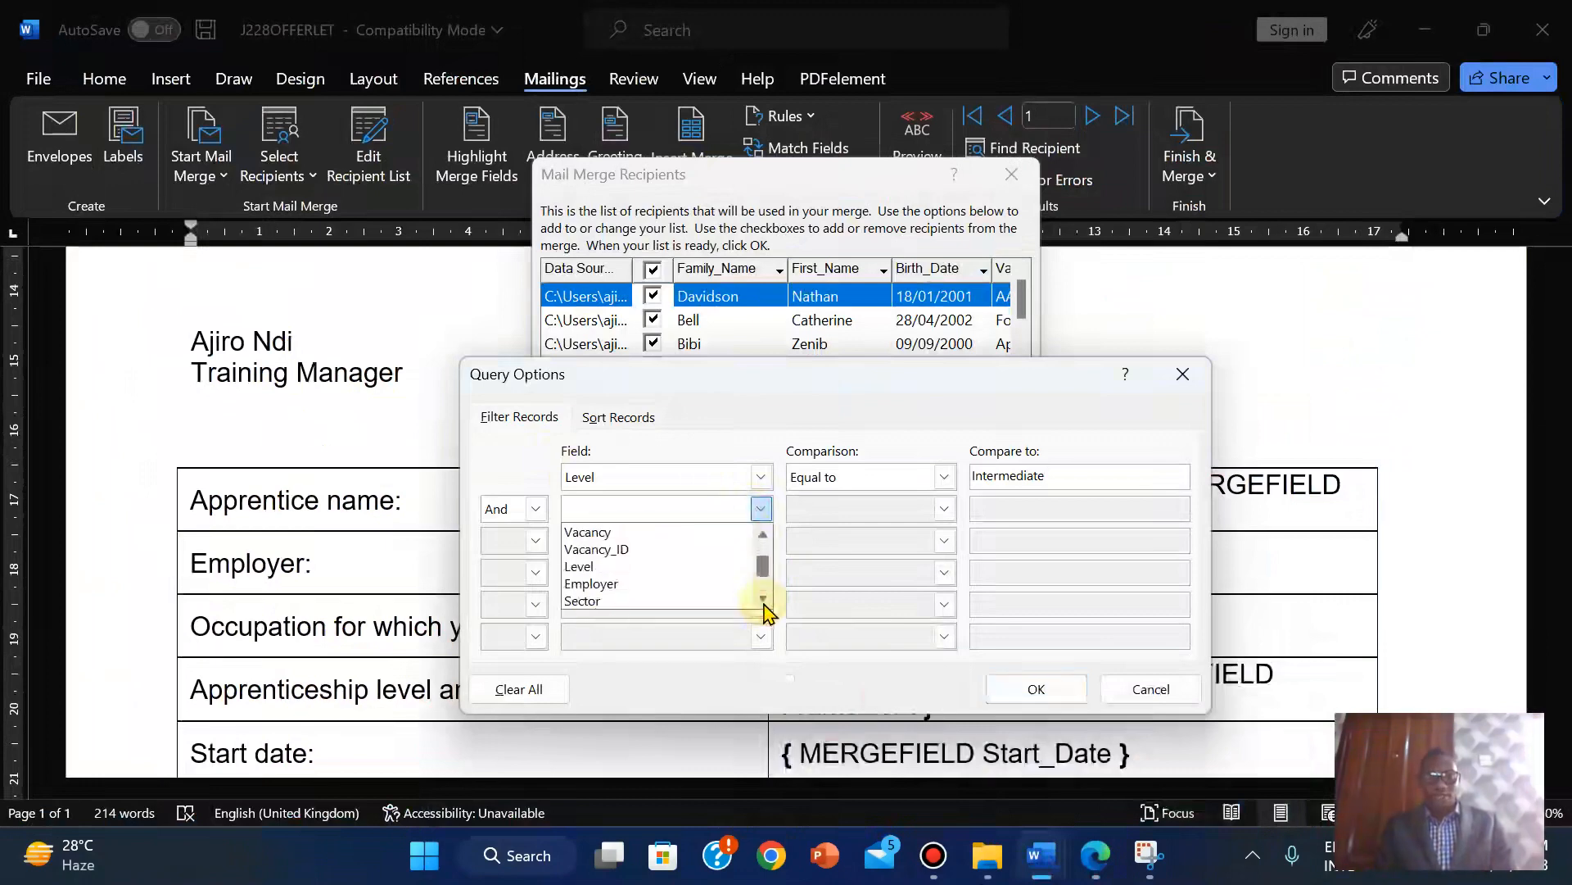
pyautogui.click(763, 602)
pyautogui.click(764, 602)
pyautogui.click(763, 602)
pyautogui.click(632, 584)
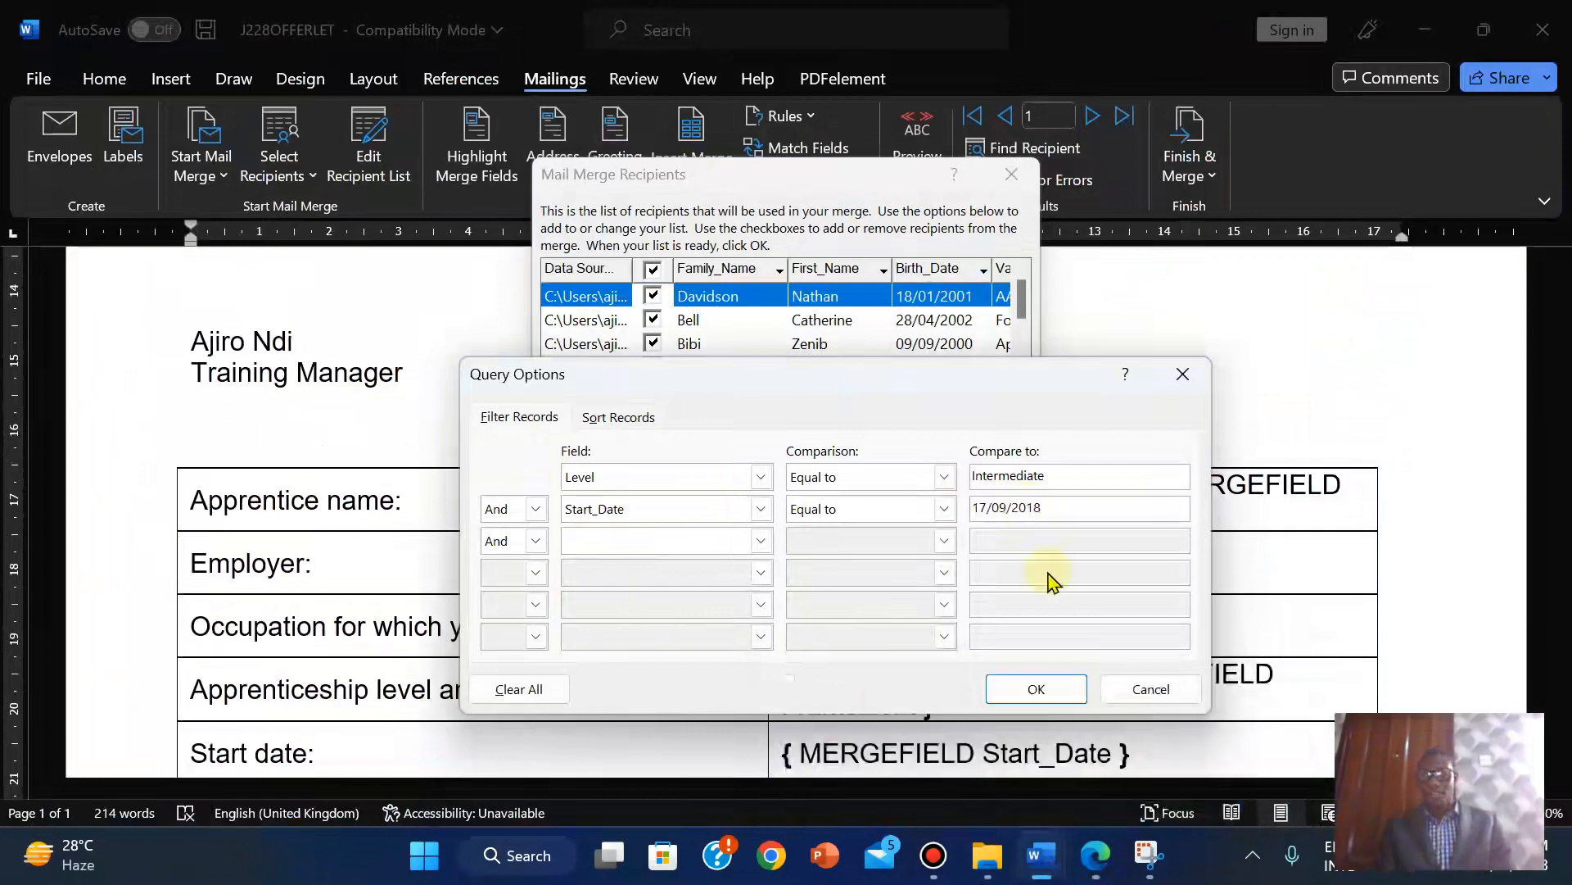
# Apply the filter and accept the three-record recipient list.
pyautogui.click(1053, 696)
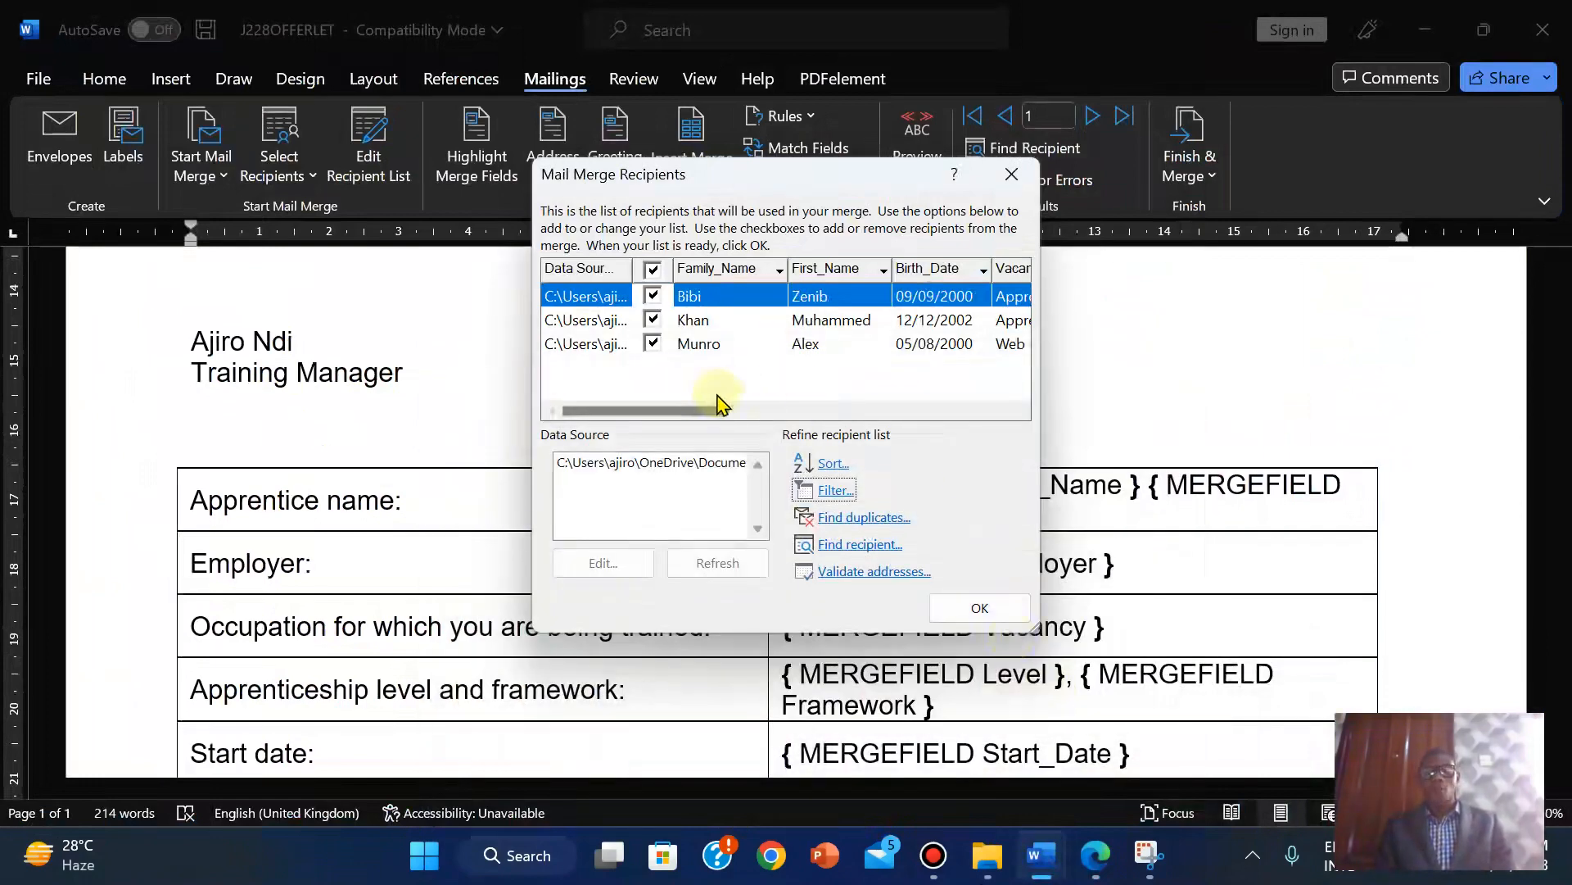
pyautogui.moveTo(690, 420); pyautogui.dragTo(571, 422)
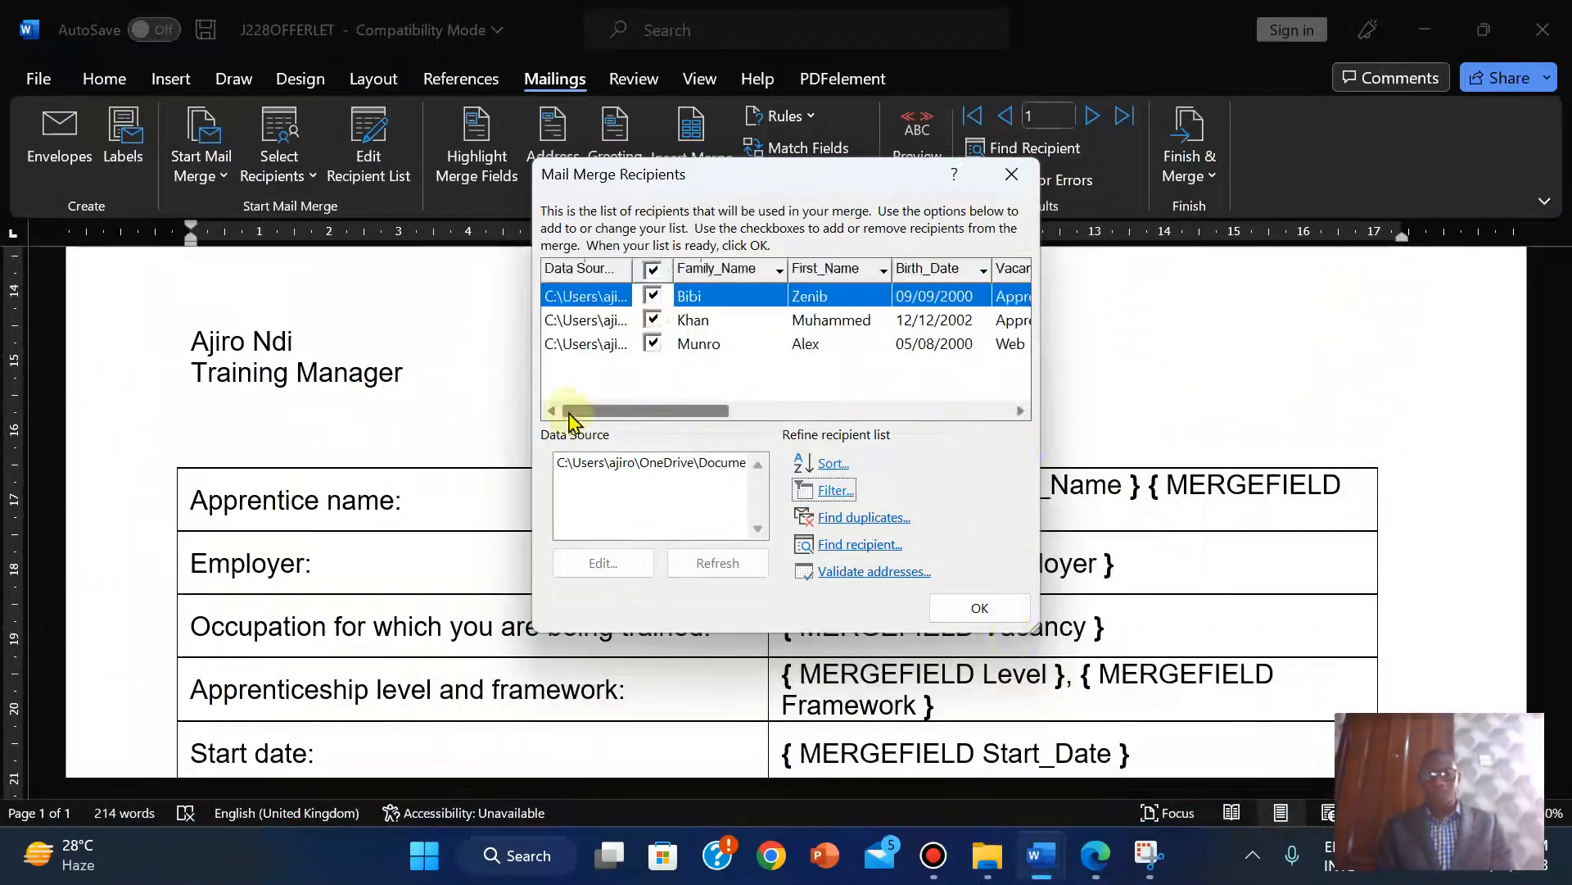
pyautogui.moveTo(819, 434); pyautogui.dragTo(972, 445)
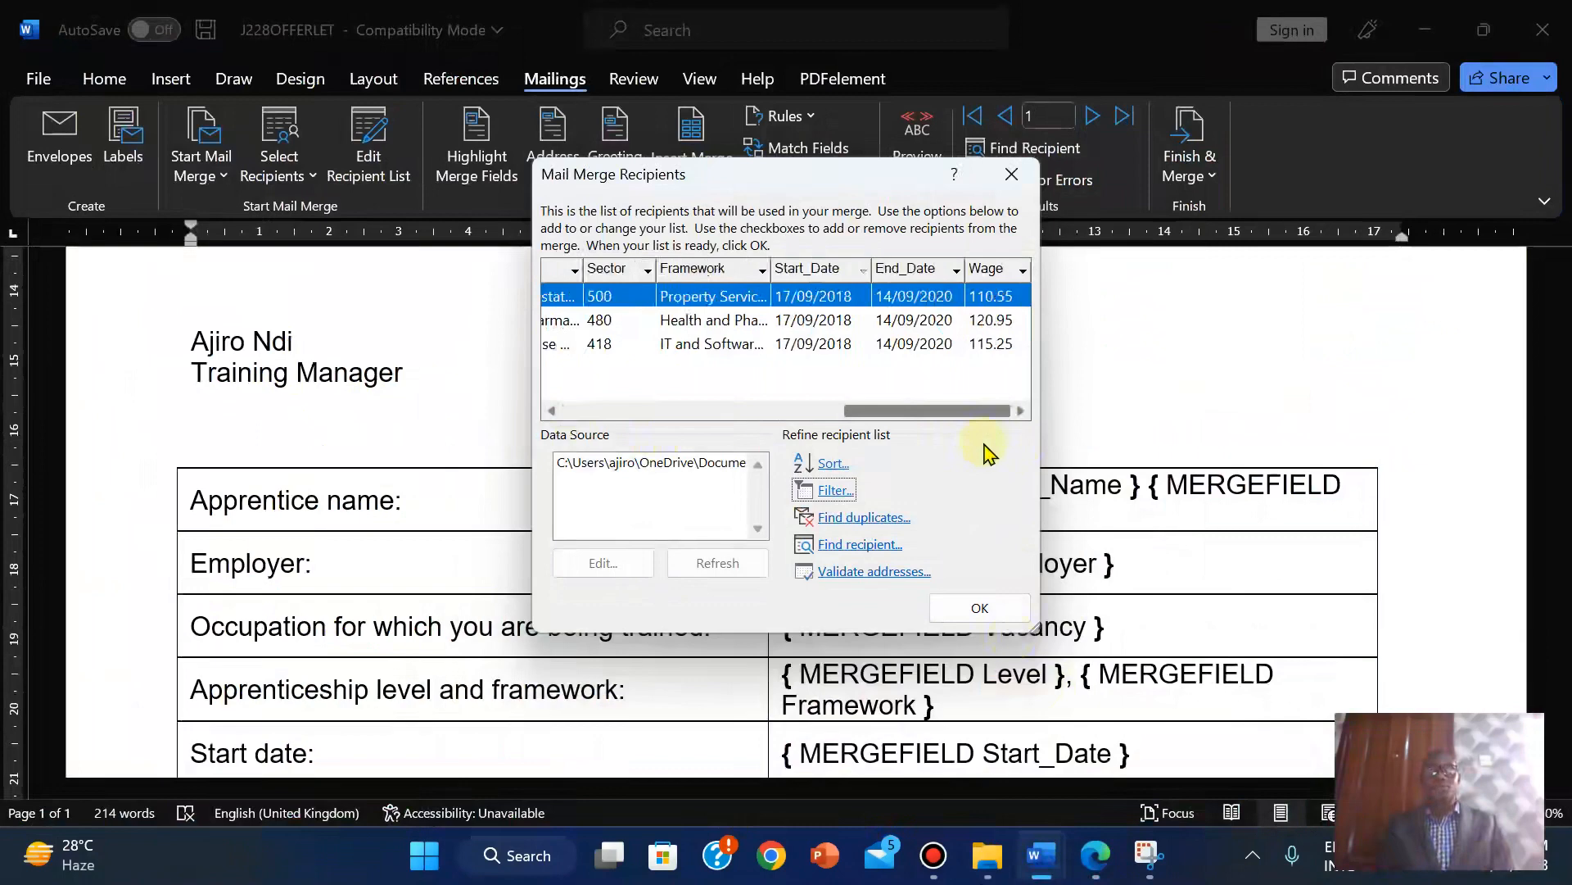
pyautogui.click(981, 609)
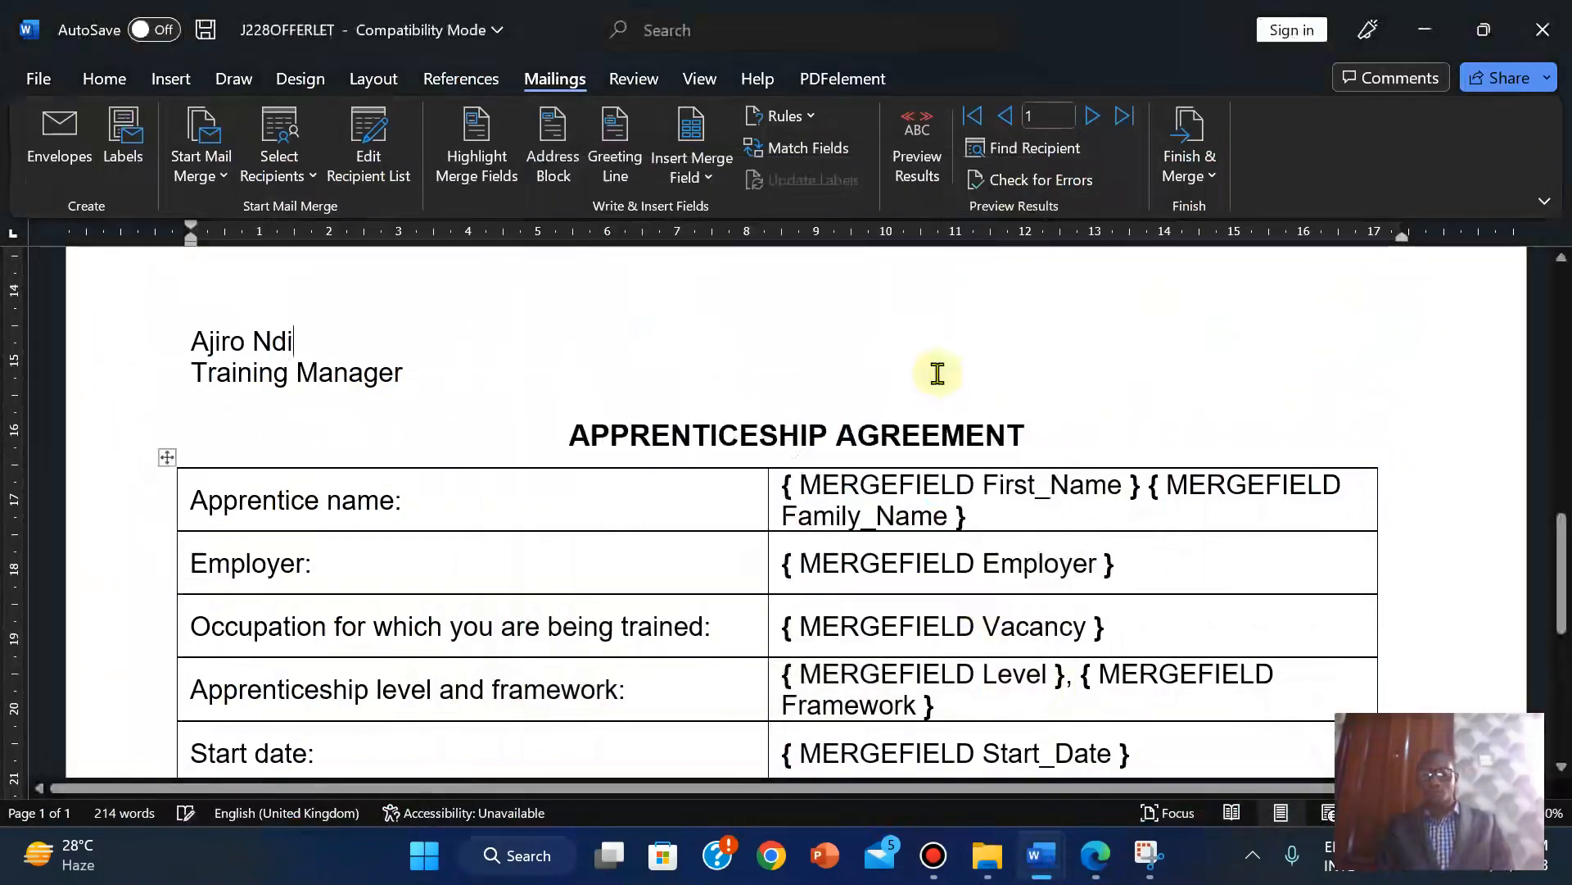
# Reread the merge-and-print task in the exam PDF, then return to the offer letter.
pyautogui.click(1095, 855)
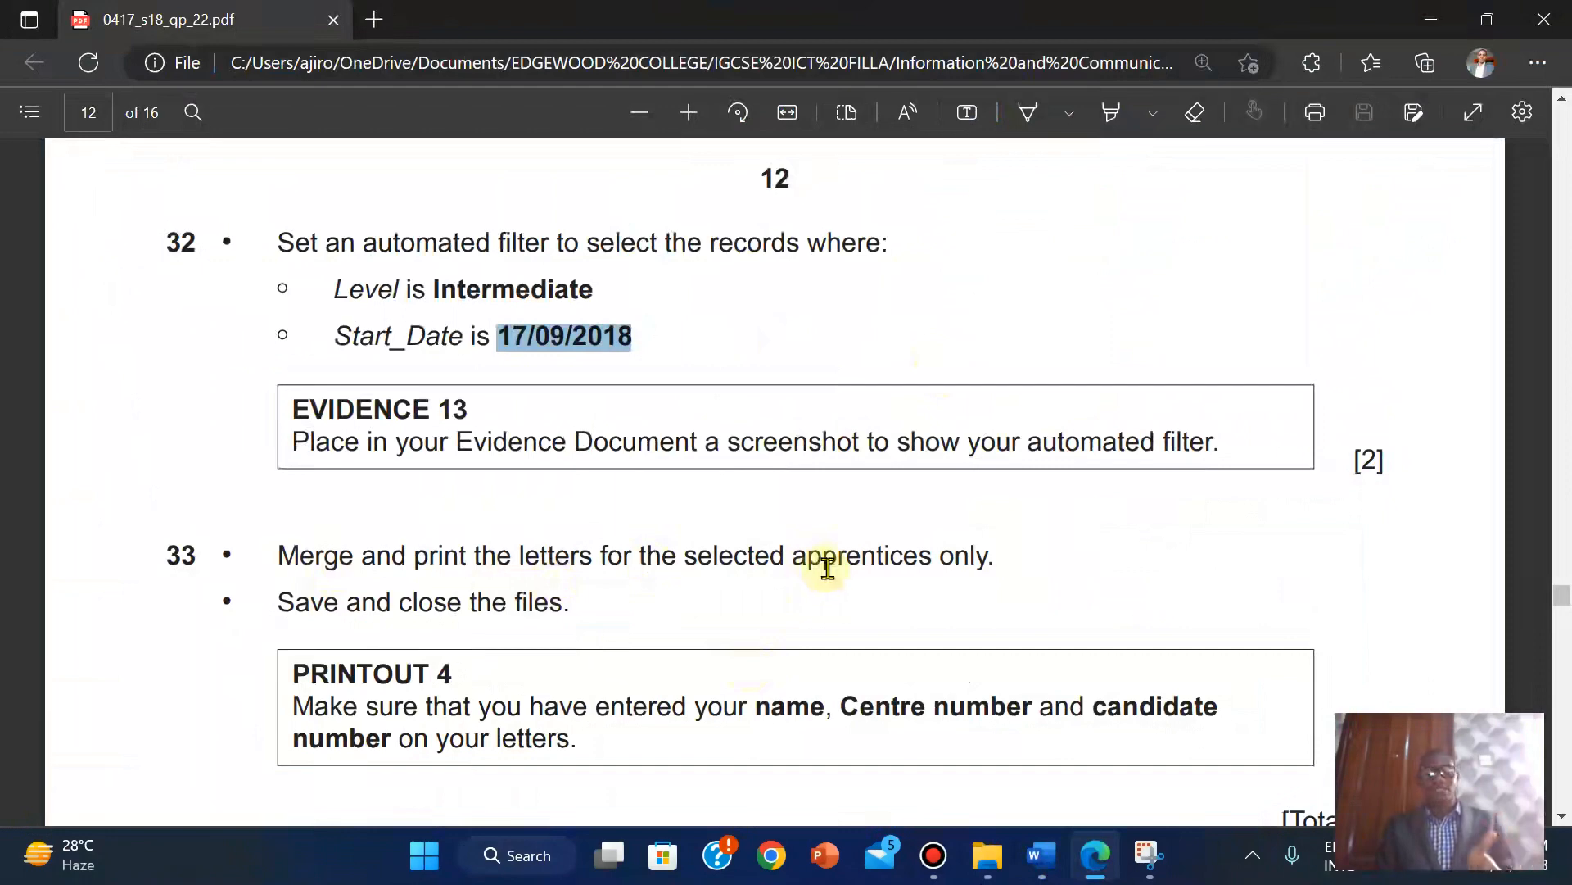
pyautogui.moveTo(1039, 855)
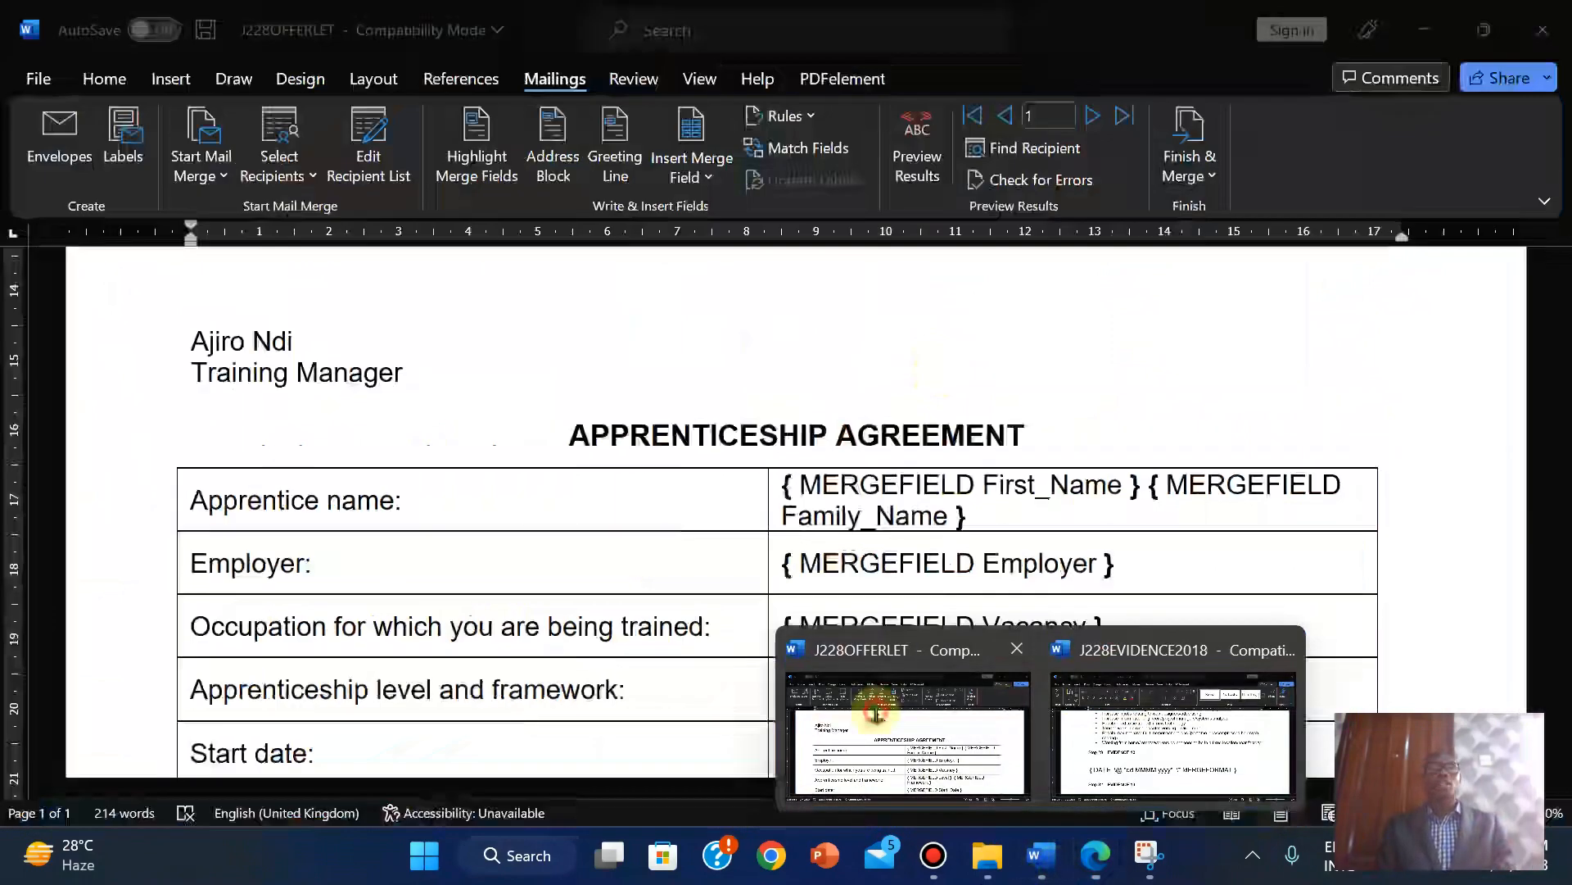
pyautogui.click(880, 708)
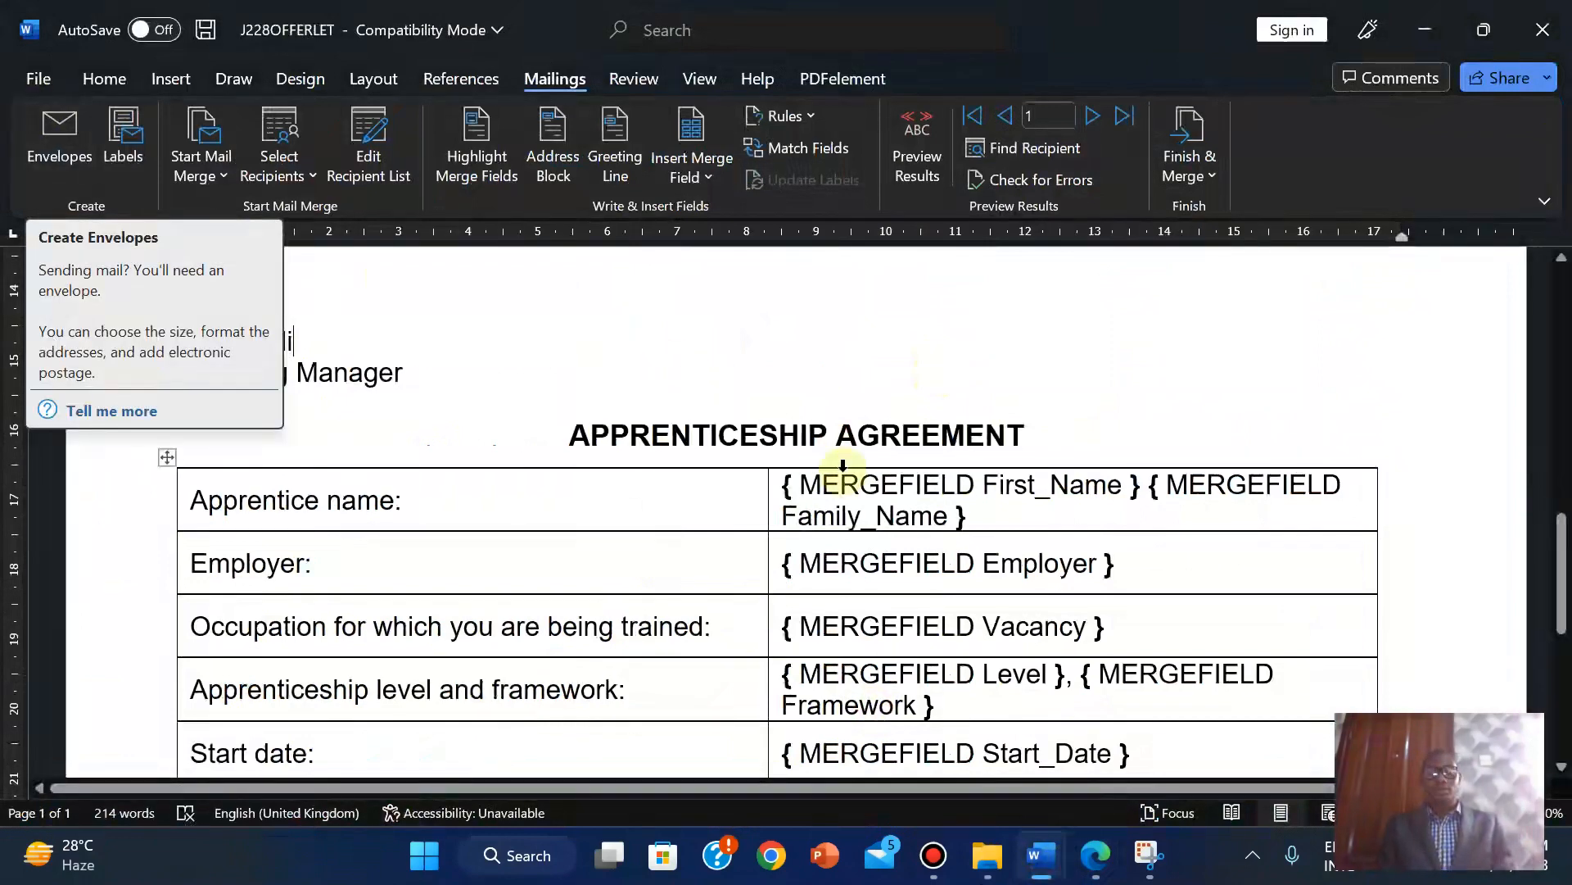
# Open Word Options from the File backstage.
pyautogui.click(41, 80)
pyautogui.click(87, 801)
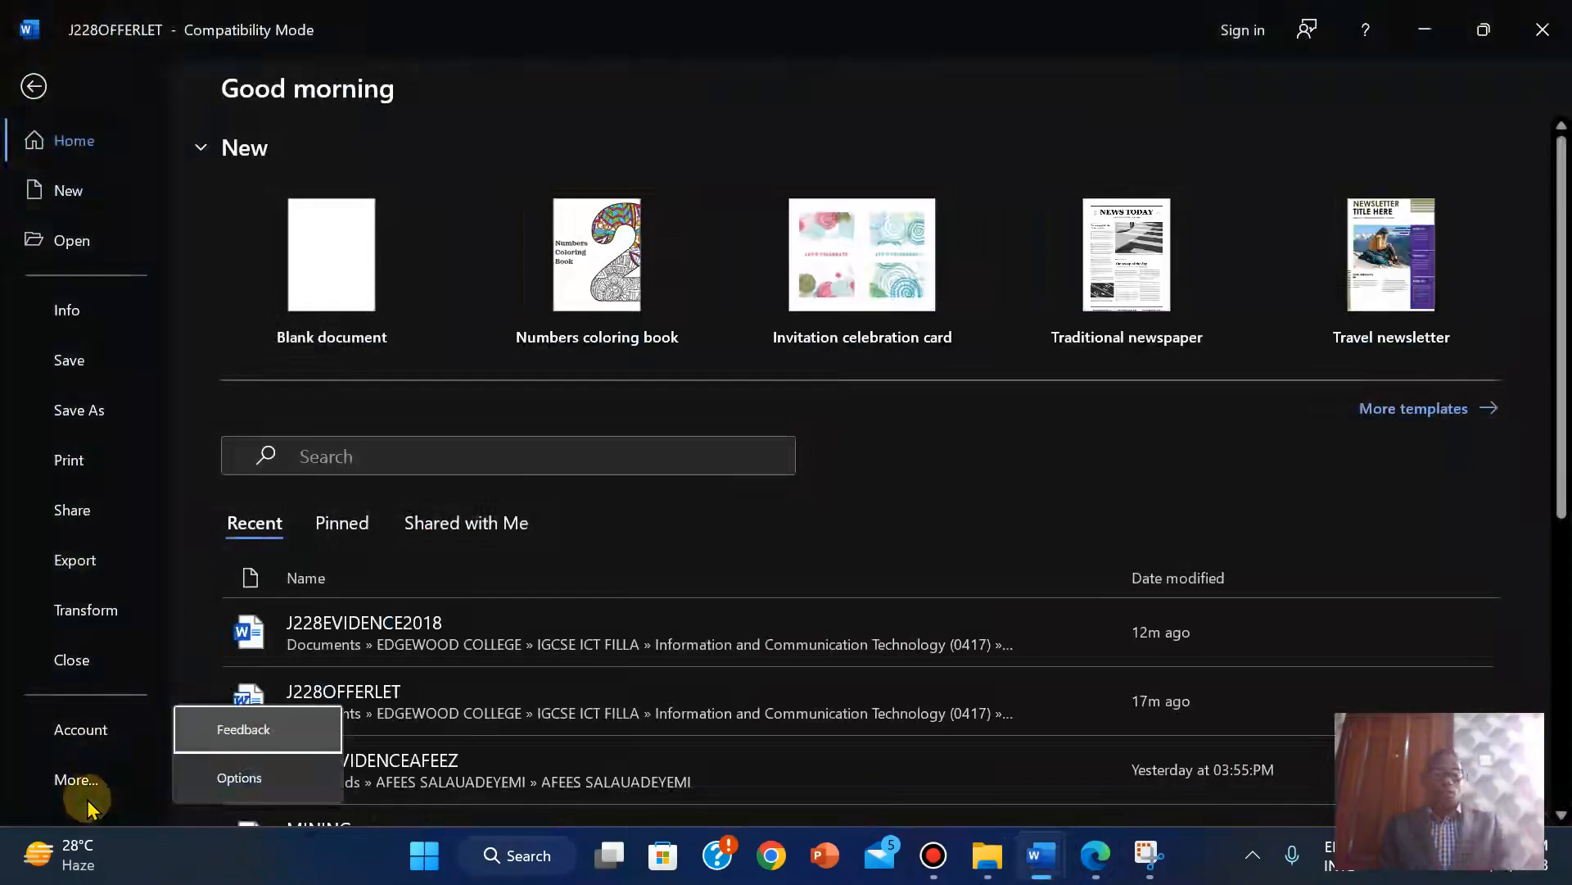
pyautogui.click(283, 782)
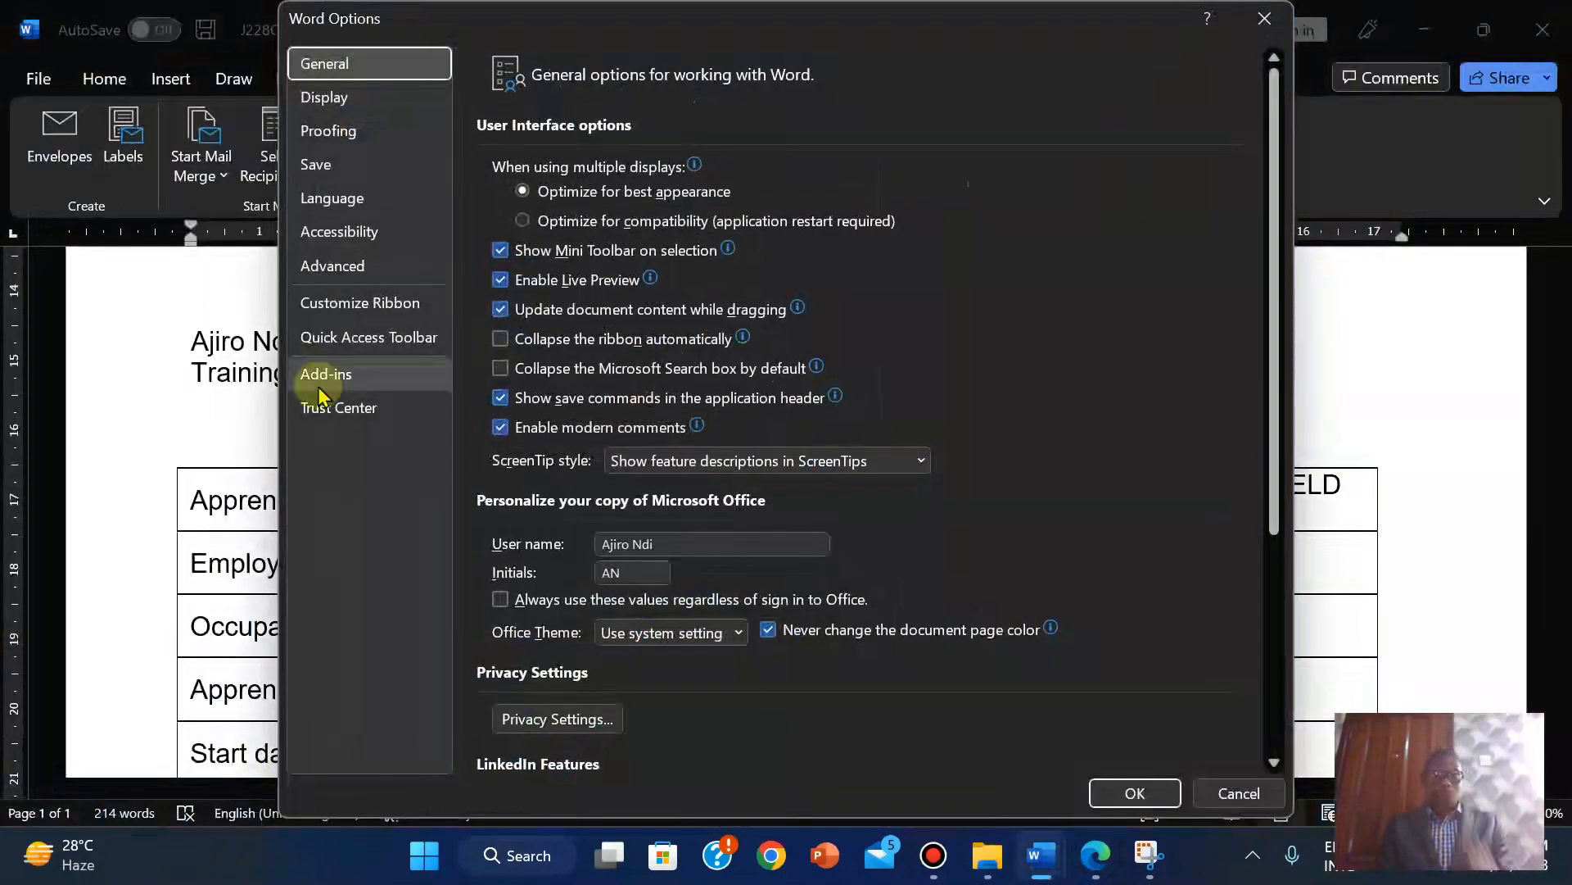
# In Advanced options, uncheck 'Show field codes instead of their values' and apply the change.
pyautogui.click(329, 266)
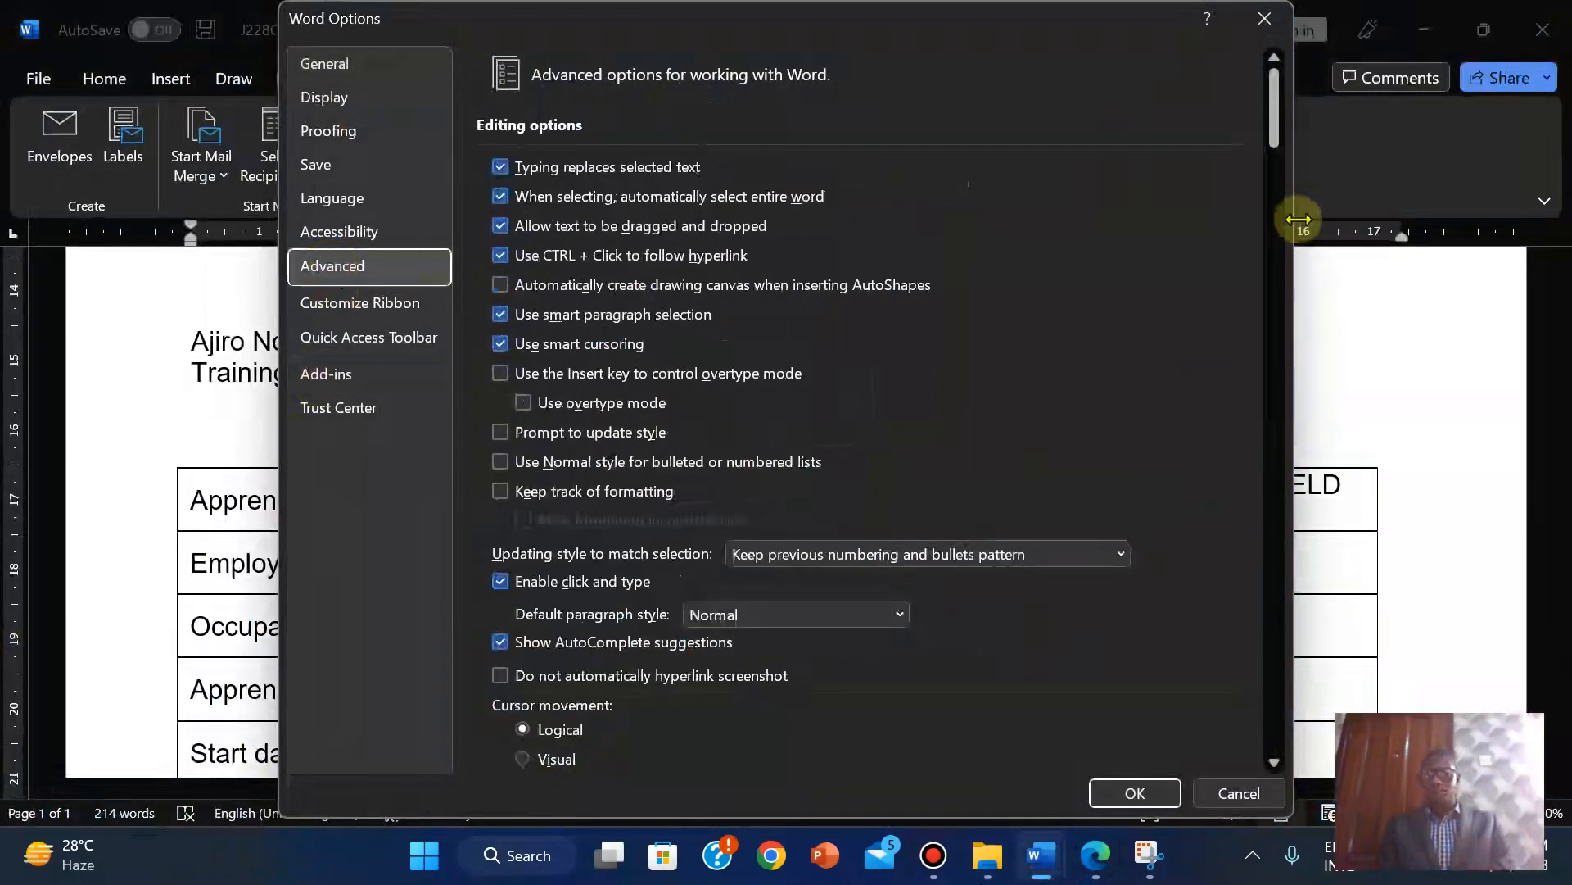
pyautogui.moveTo(1272, 105); pyautogui.dragTo(1314, 299)
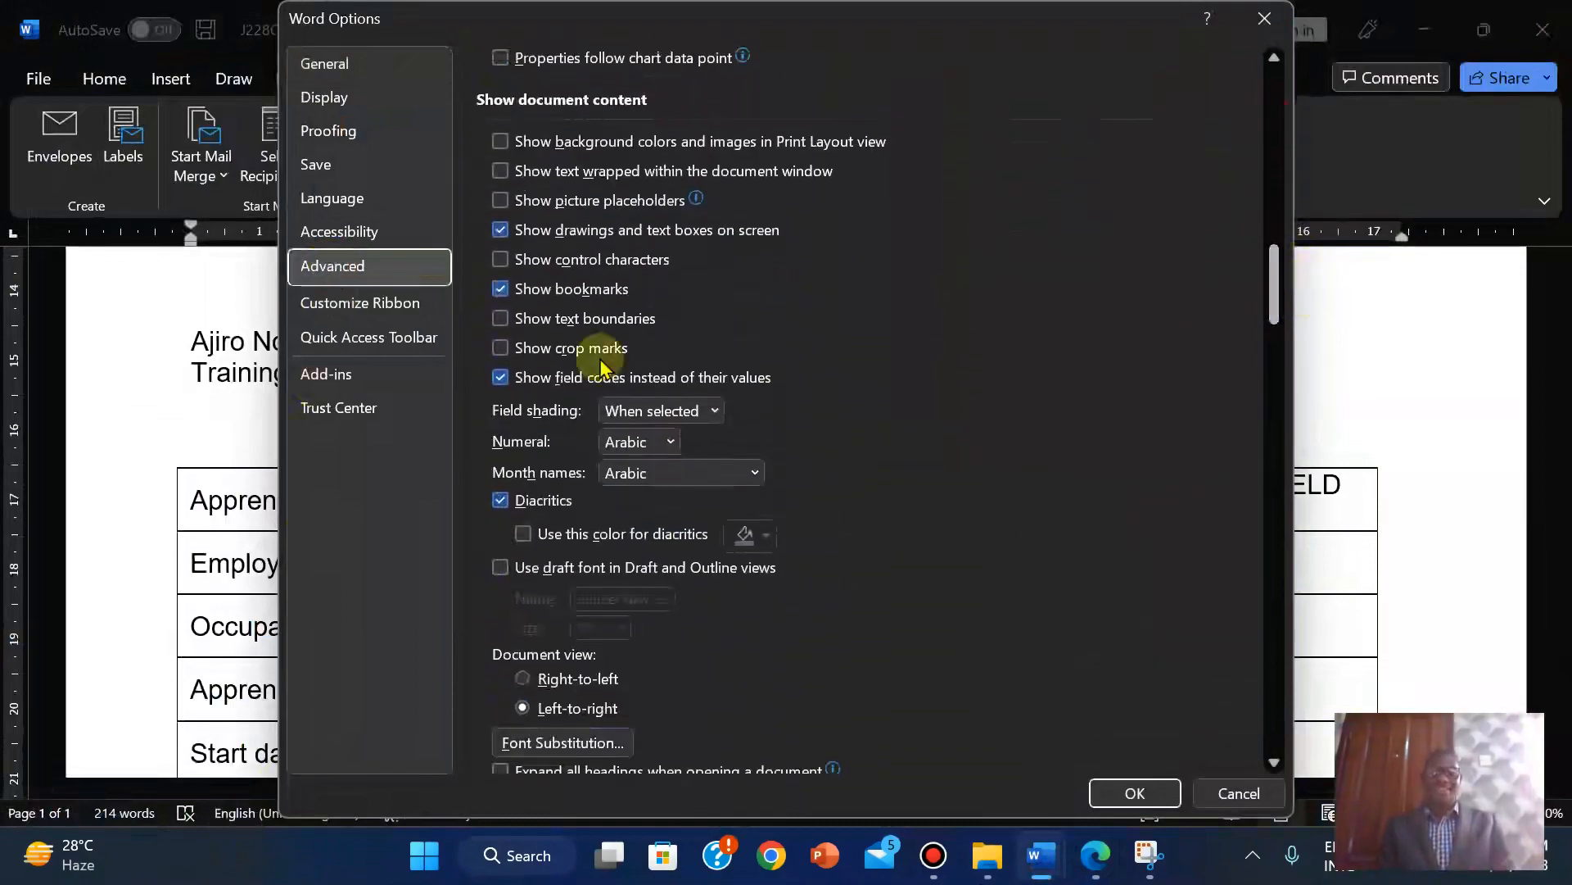
pyautogui.click(499, 378)
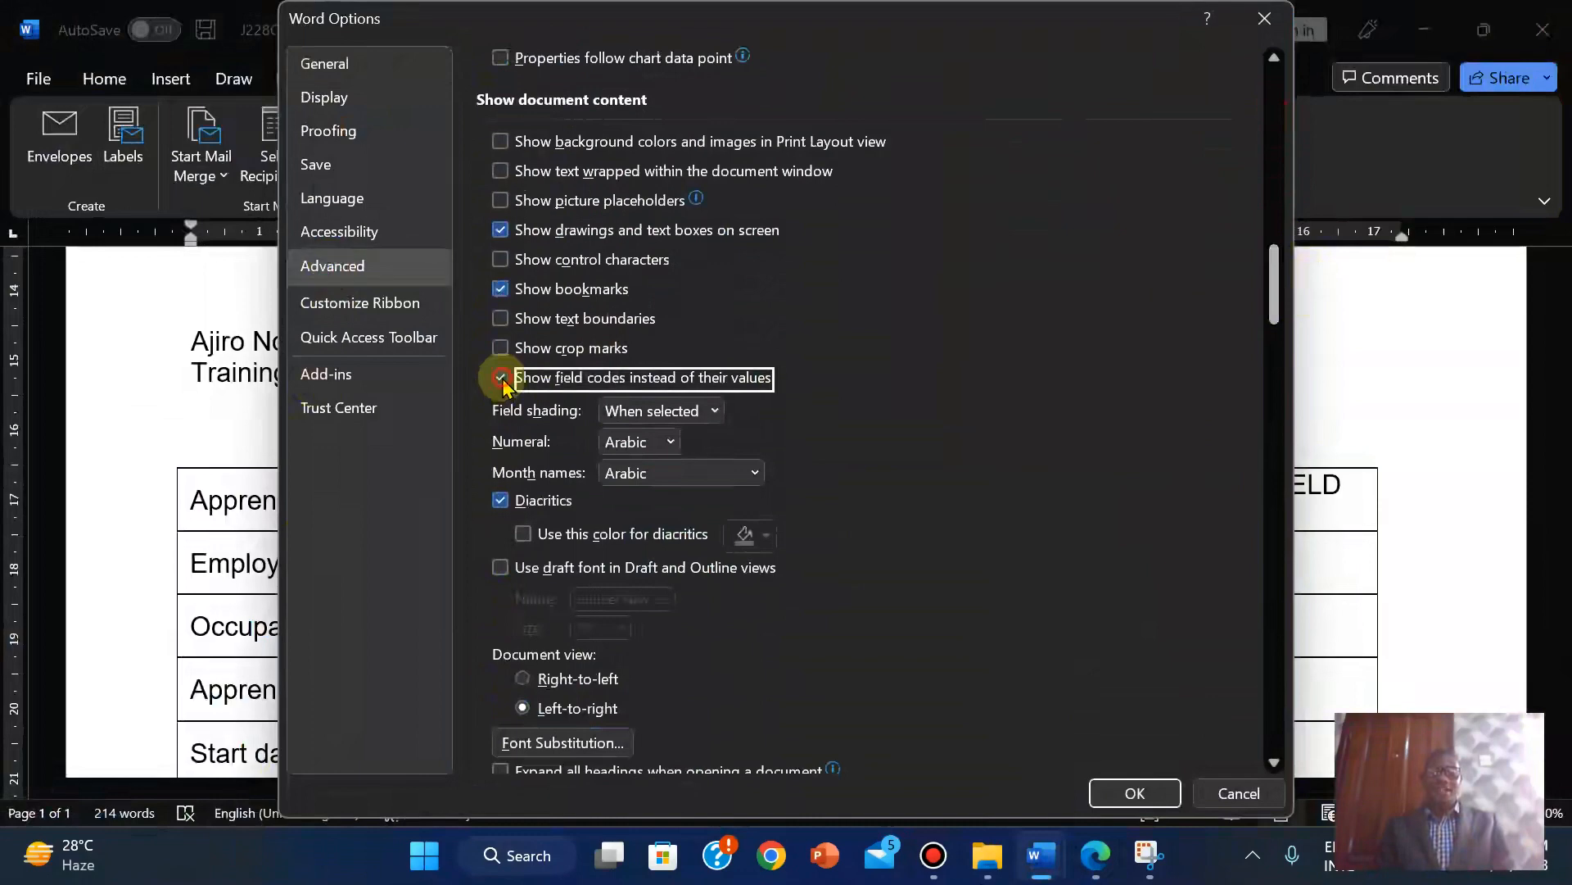
pyautogui.click(1134, 793)
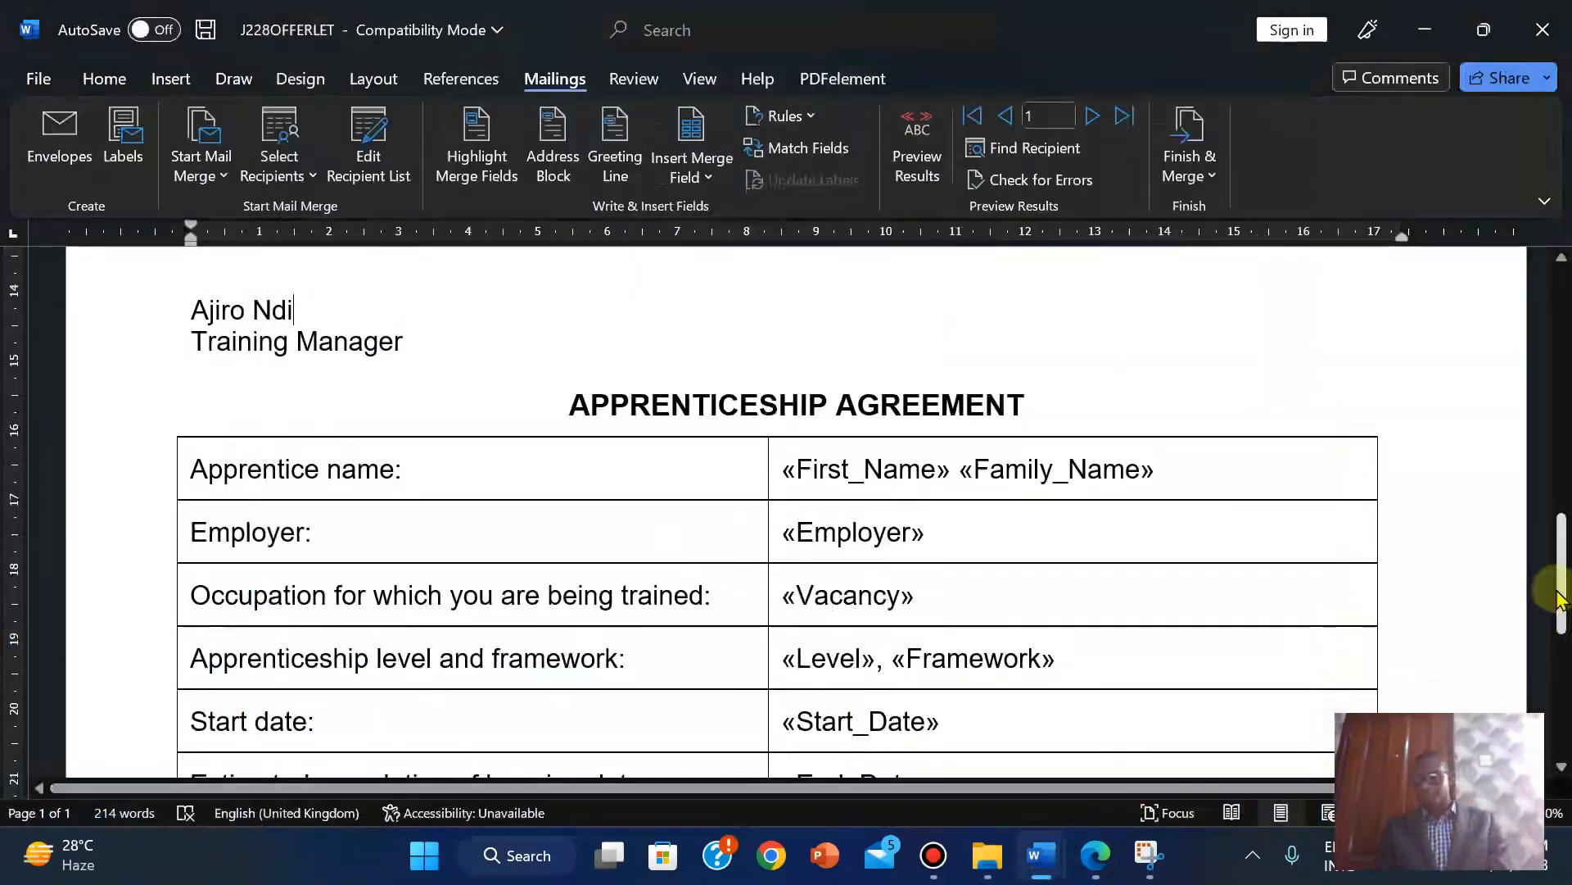
# Preview the merged letter, step through all three recipients' letters, then return to the exam PDF.
pyautogui.moveTo(1559, 598); pyautogui.dragTo(1540, 328)
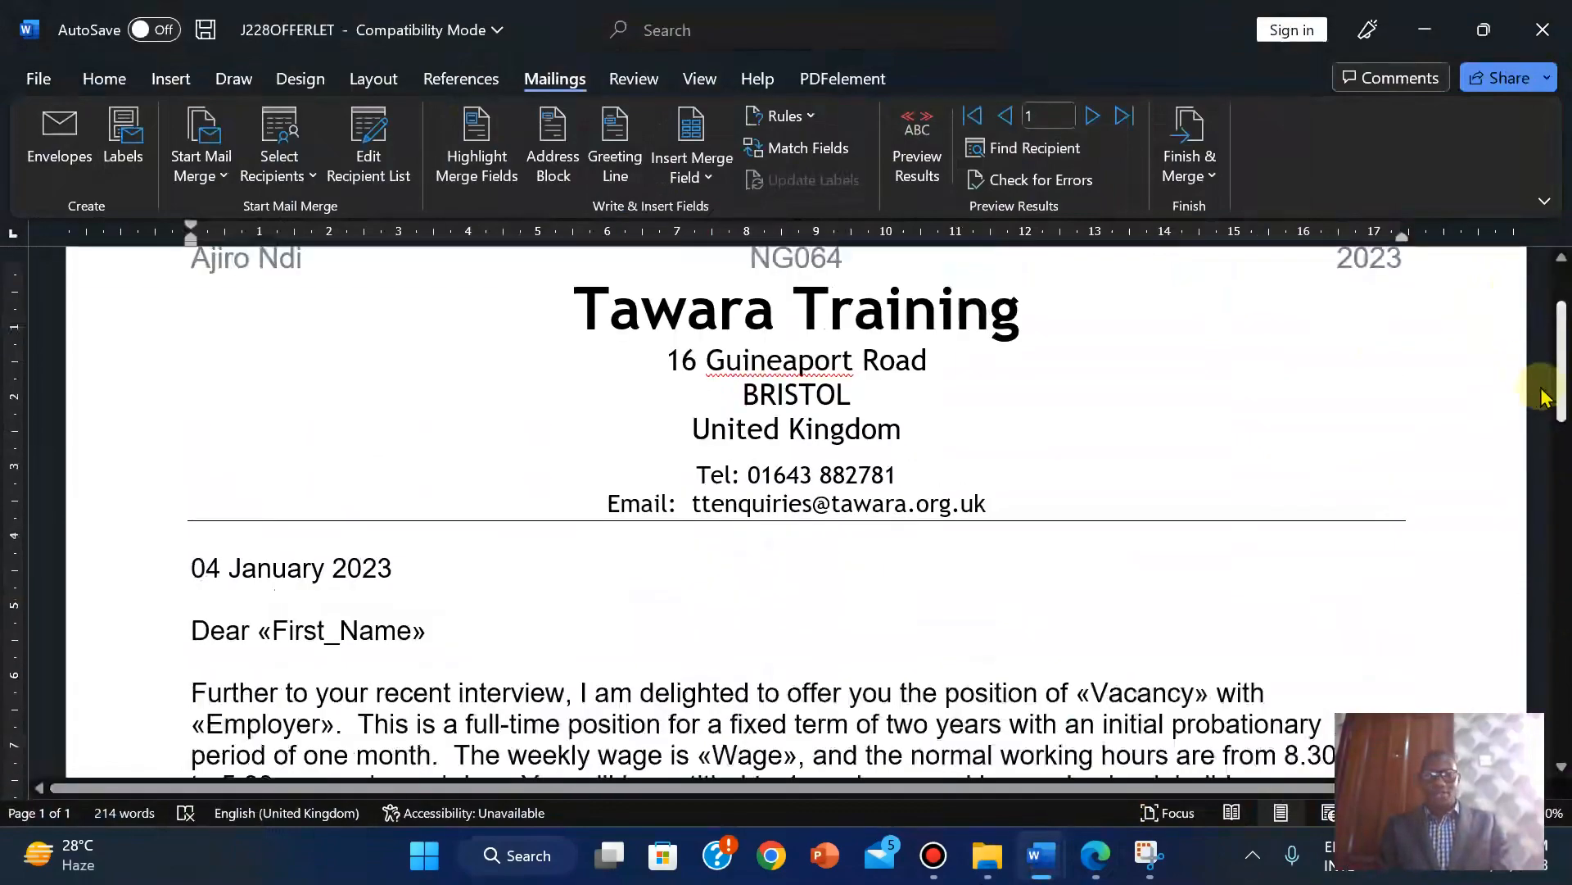
pyautogui.moveTo(1544, 396); pyautogui.dragTo(1546, 310)
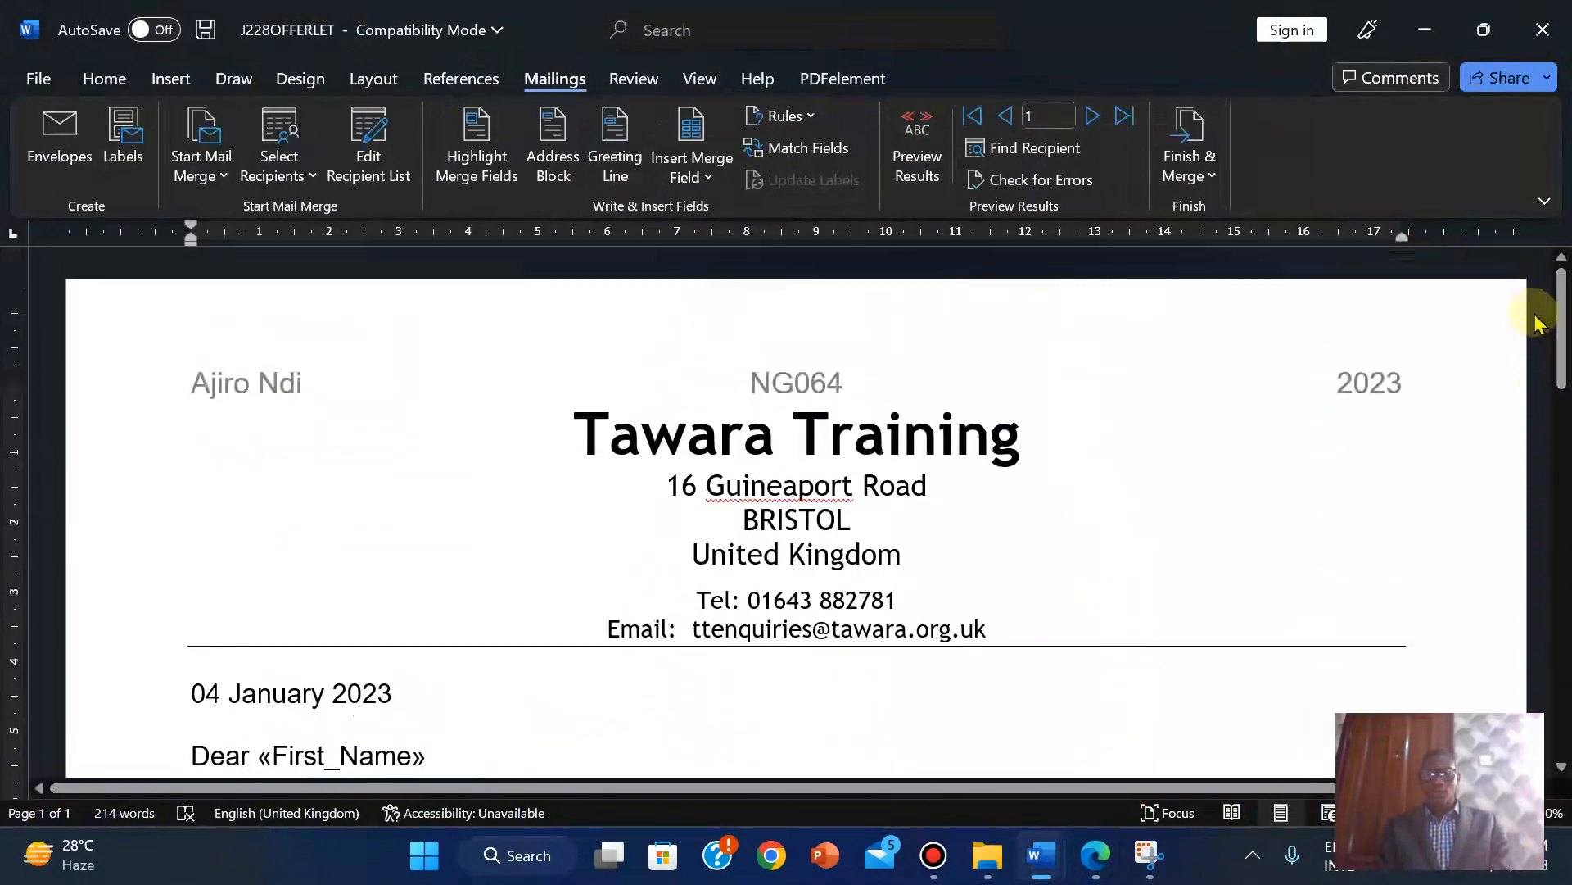
pyautogui.click(917, 160)
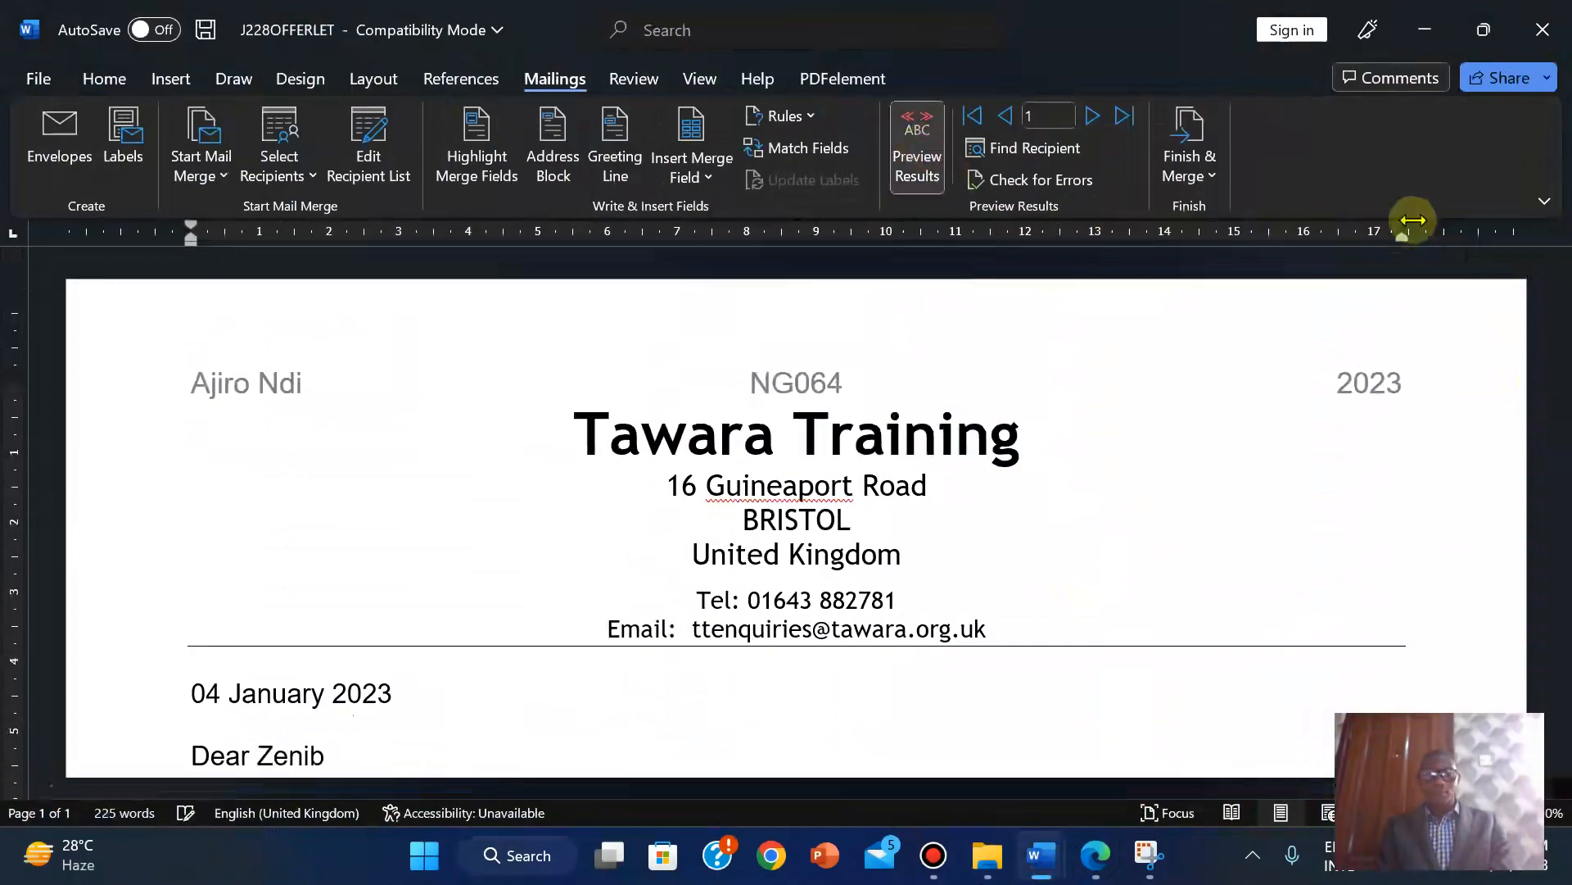
pyautogui.moveTo(1557, 309); pyautogui.dragTo(1560, 550)
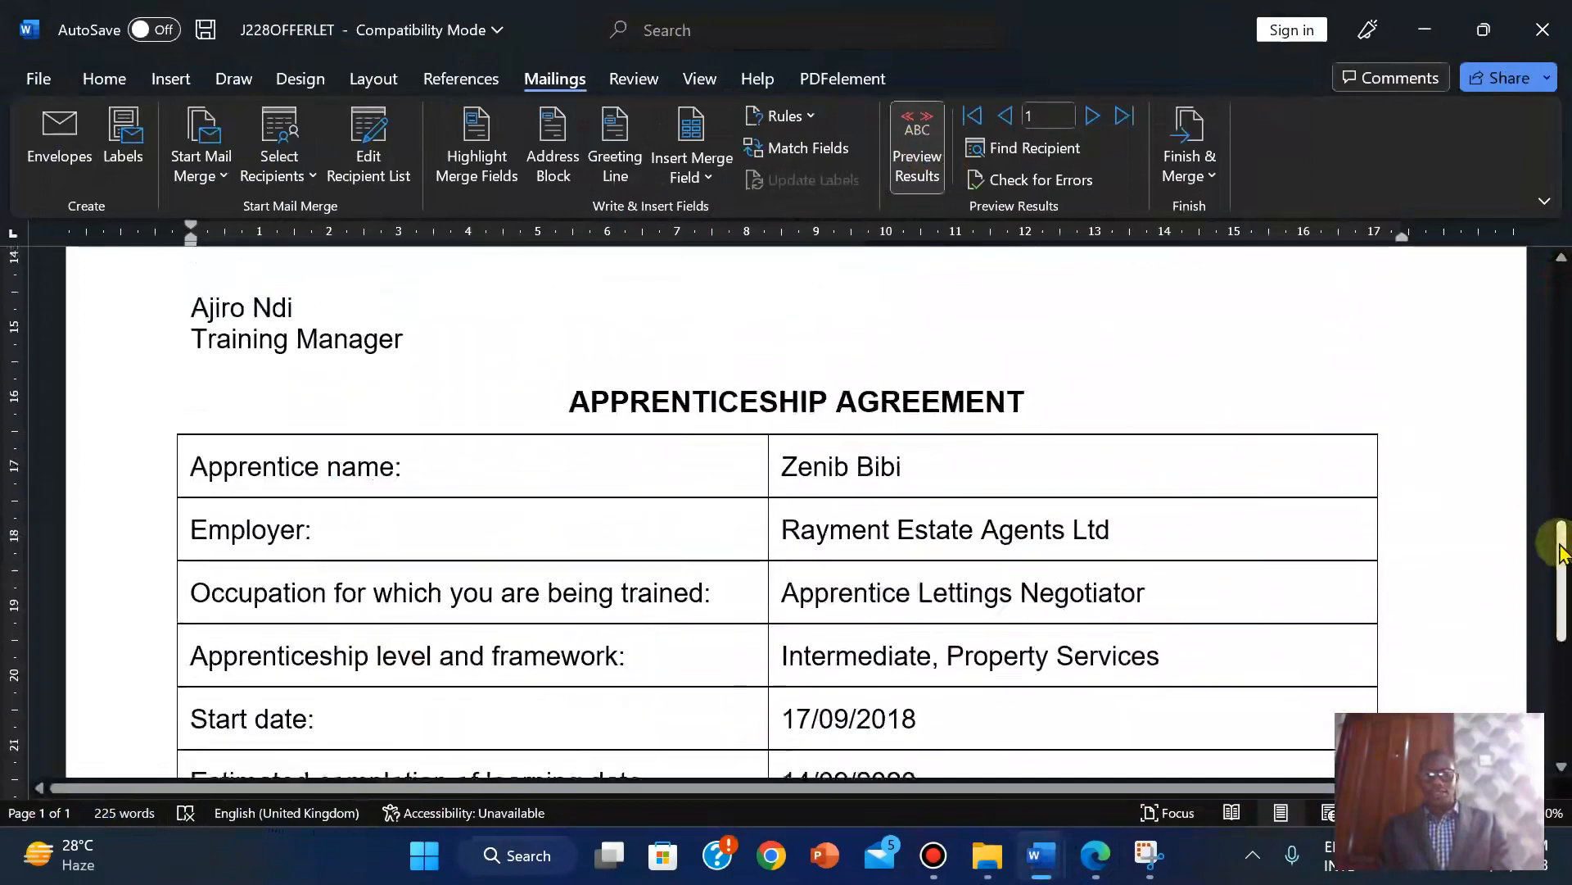
pyautogui.click(1090, 116)
pyautogui.click(1089, 116)
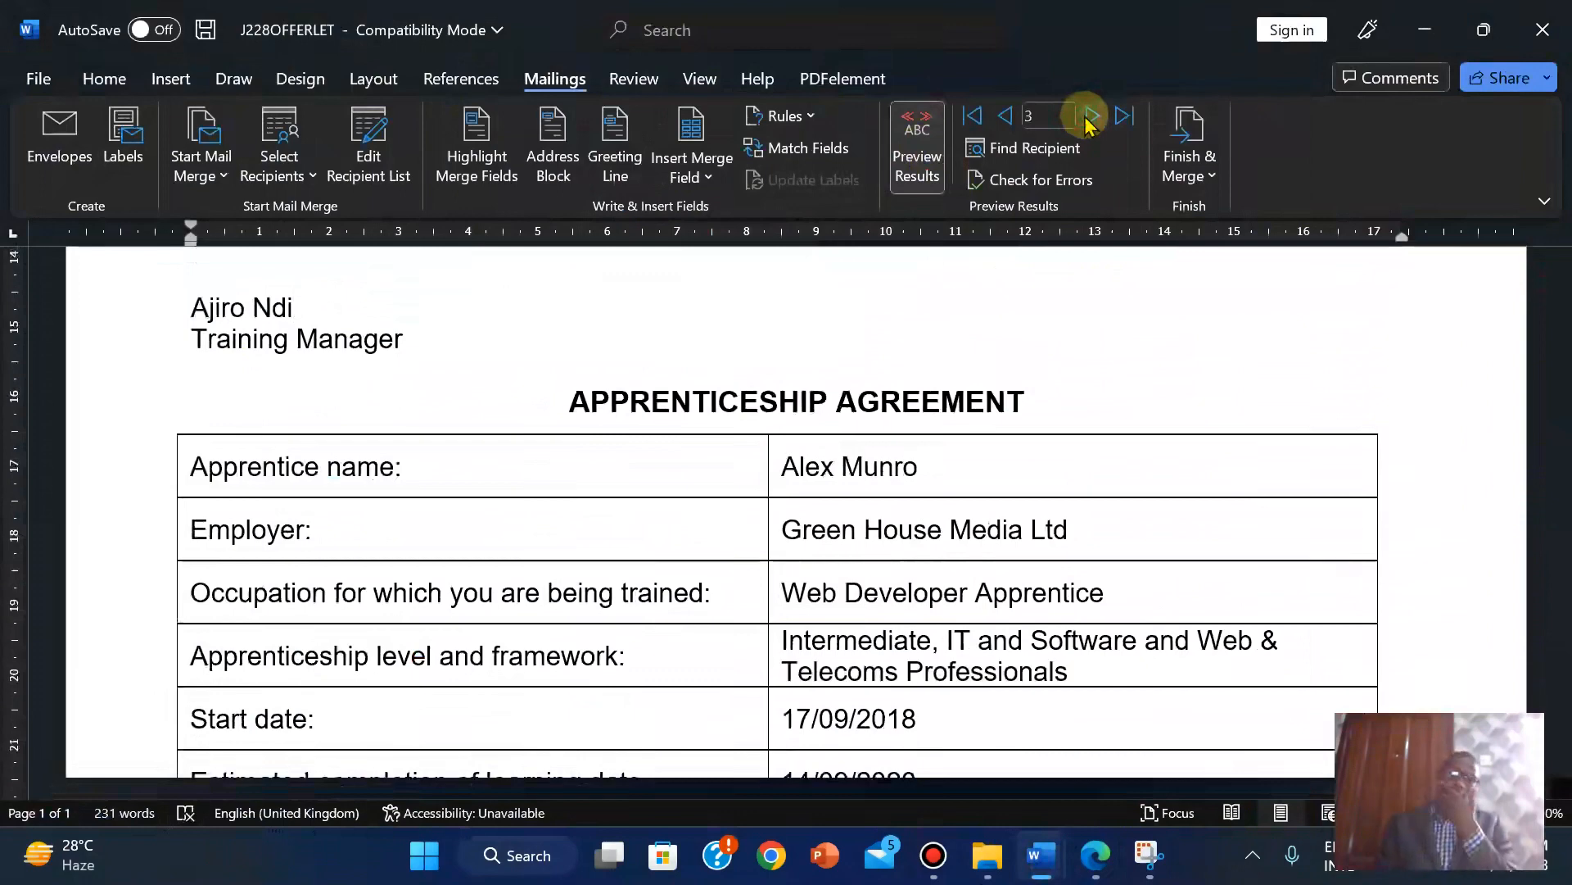
pyautogui.click(1003, 117)
pyautogui.click(1001, 116)
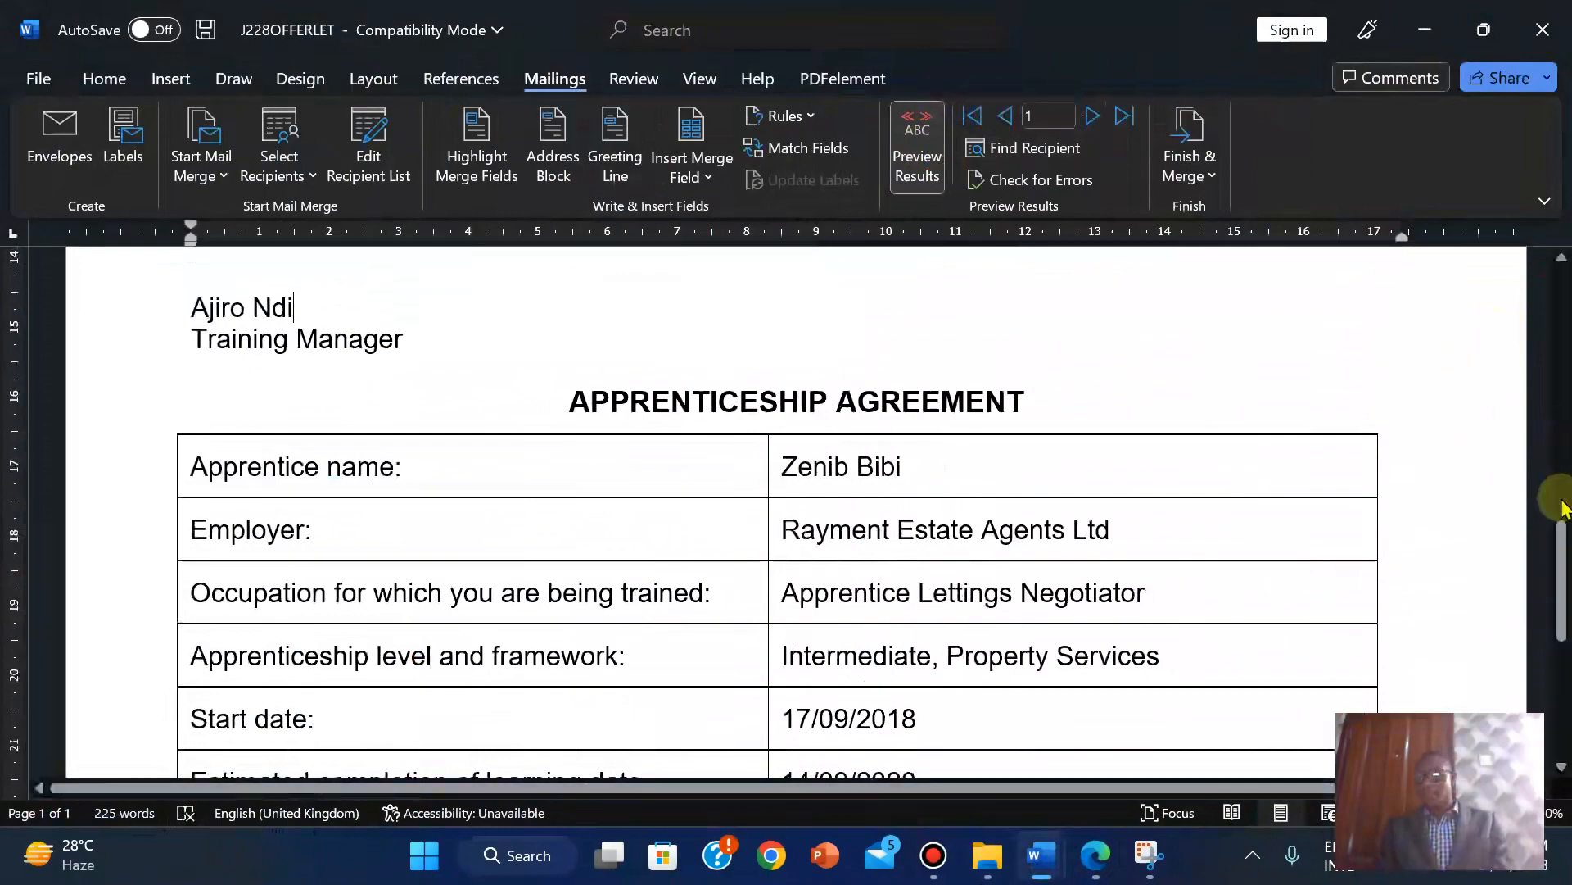
pyautogui.moveTo(1558, 495); pyautogui.dragTo(1538, 309)
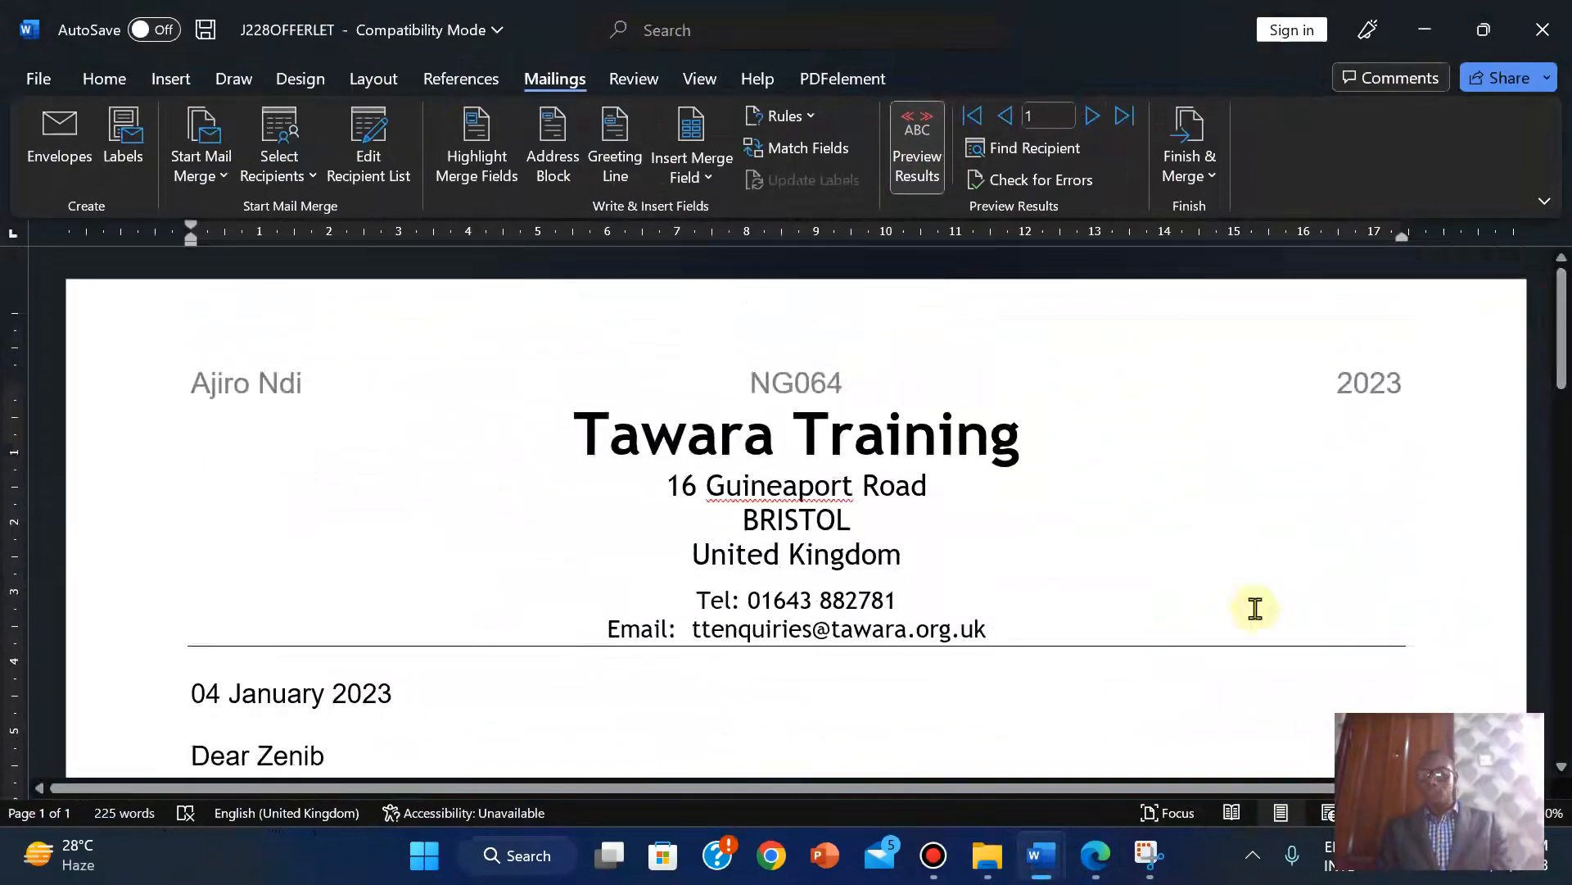
pyautogui.click(1095, 858)
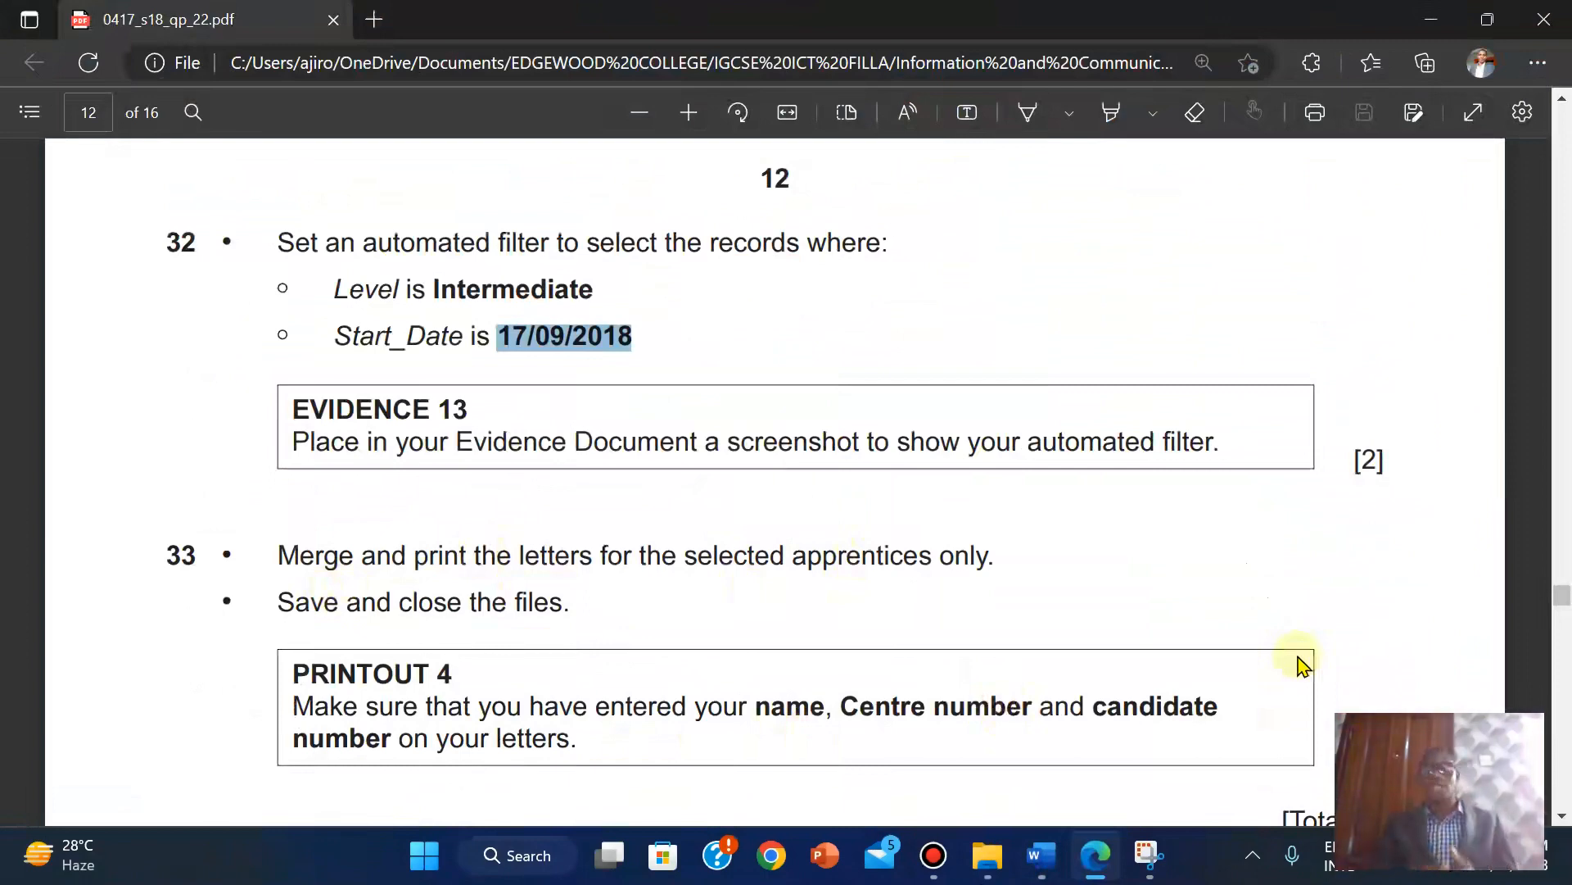
# Start printing the merged letters for all filtered records.
pyautogui.moveTo(1041, 855)
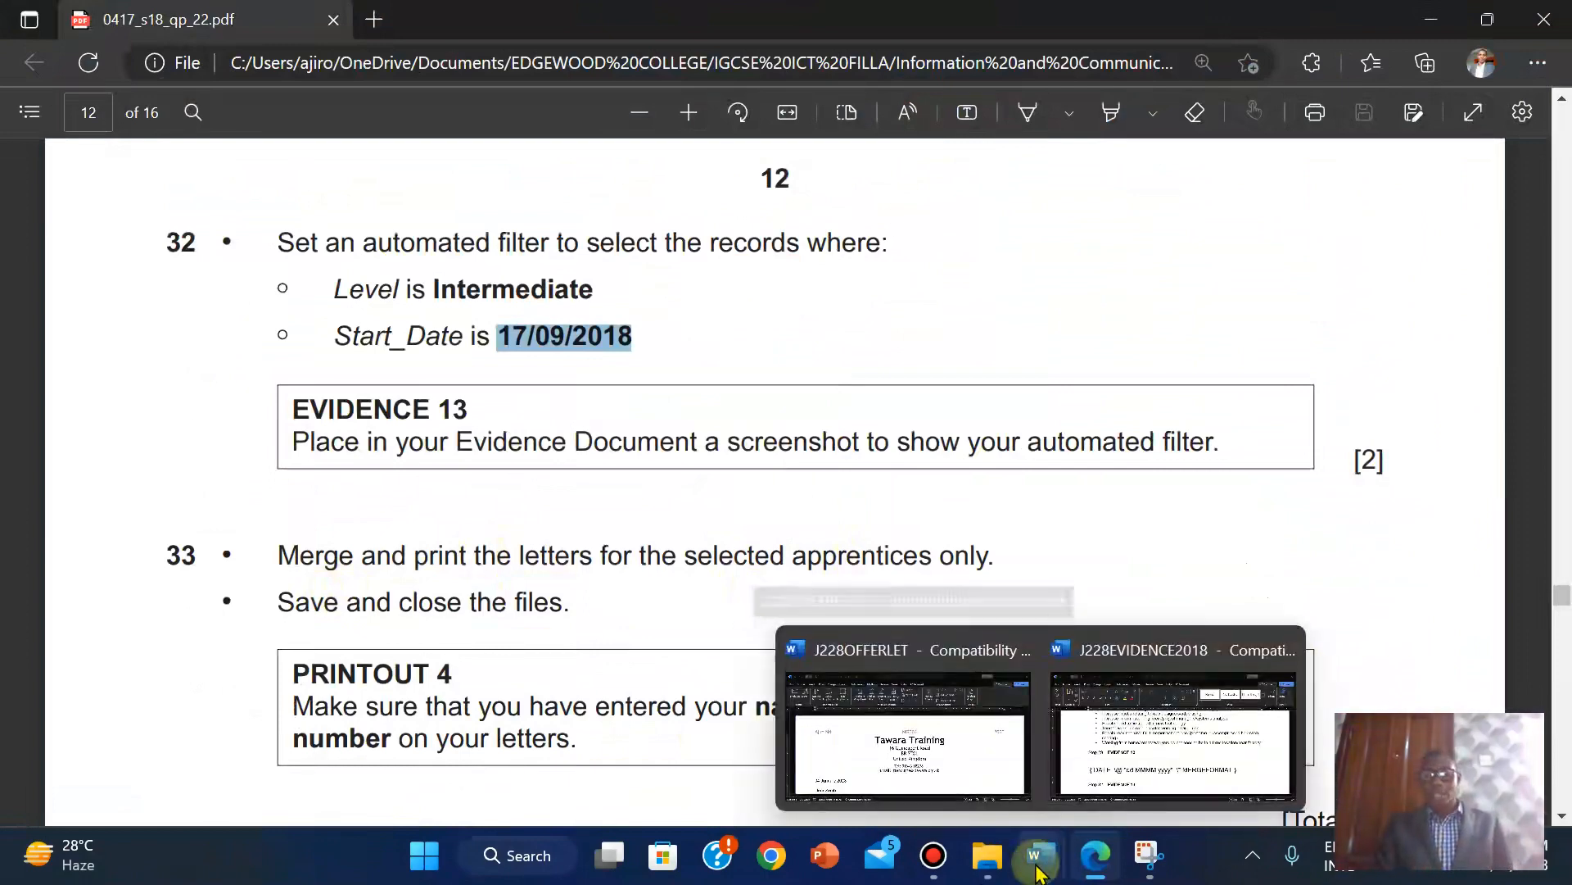
pyautogui.click(938, 772)
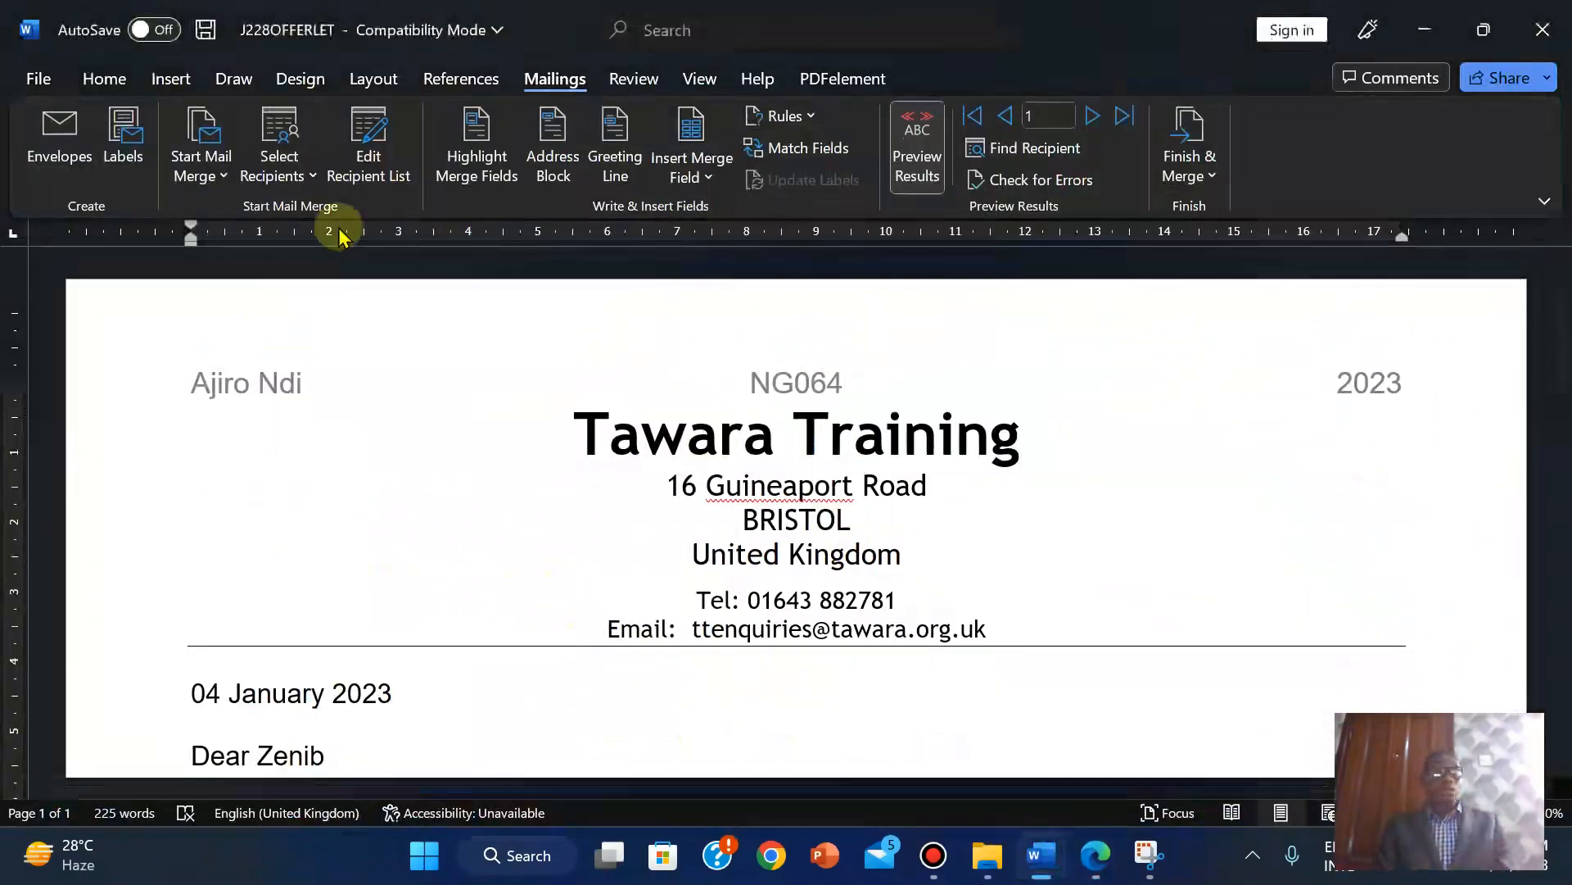
pyautogui.click(1189, 174)
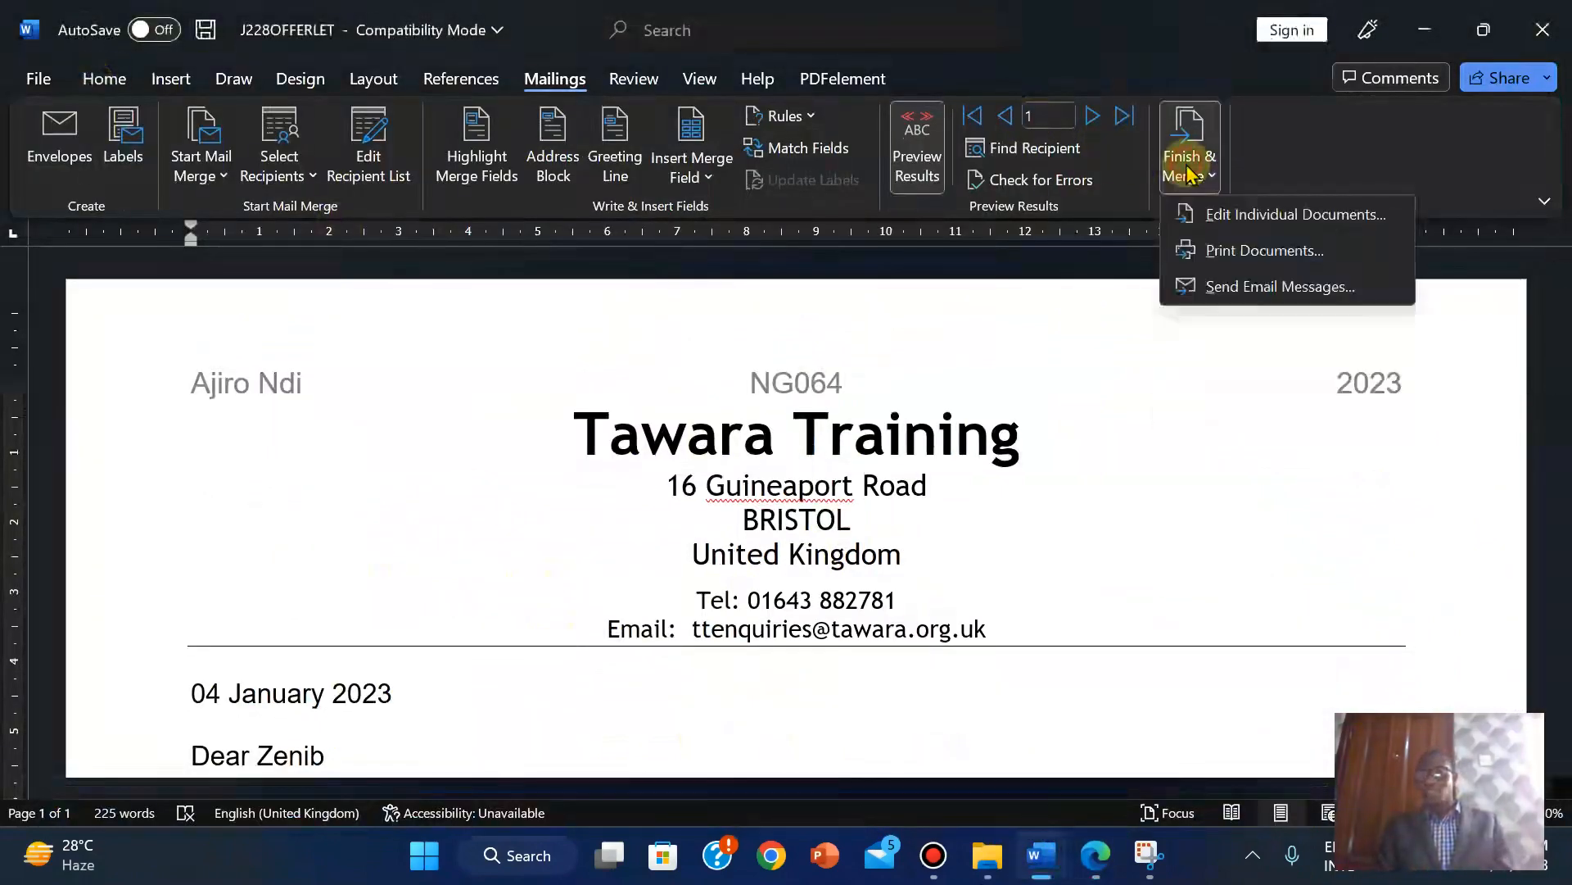
pyautogui.click(1219, 254)
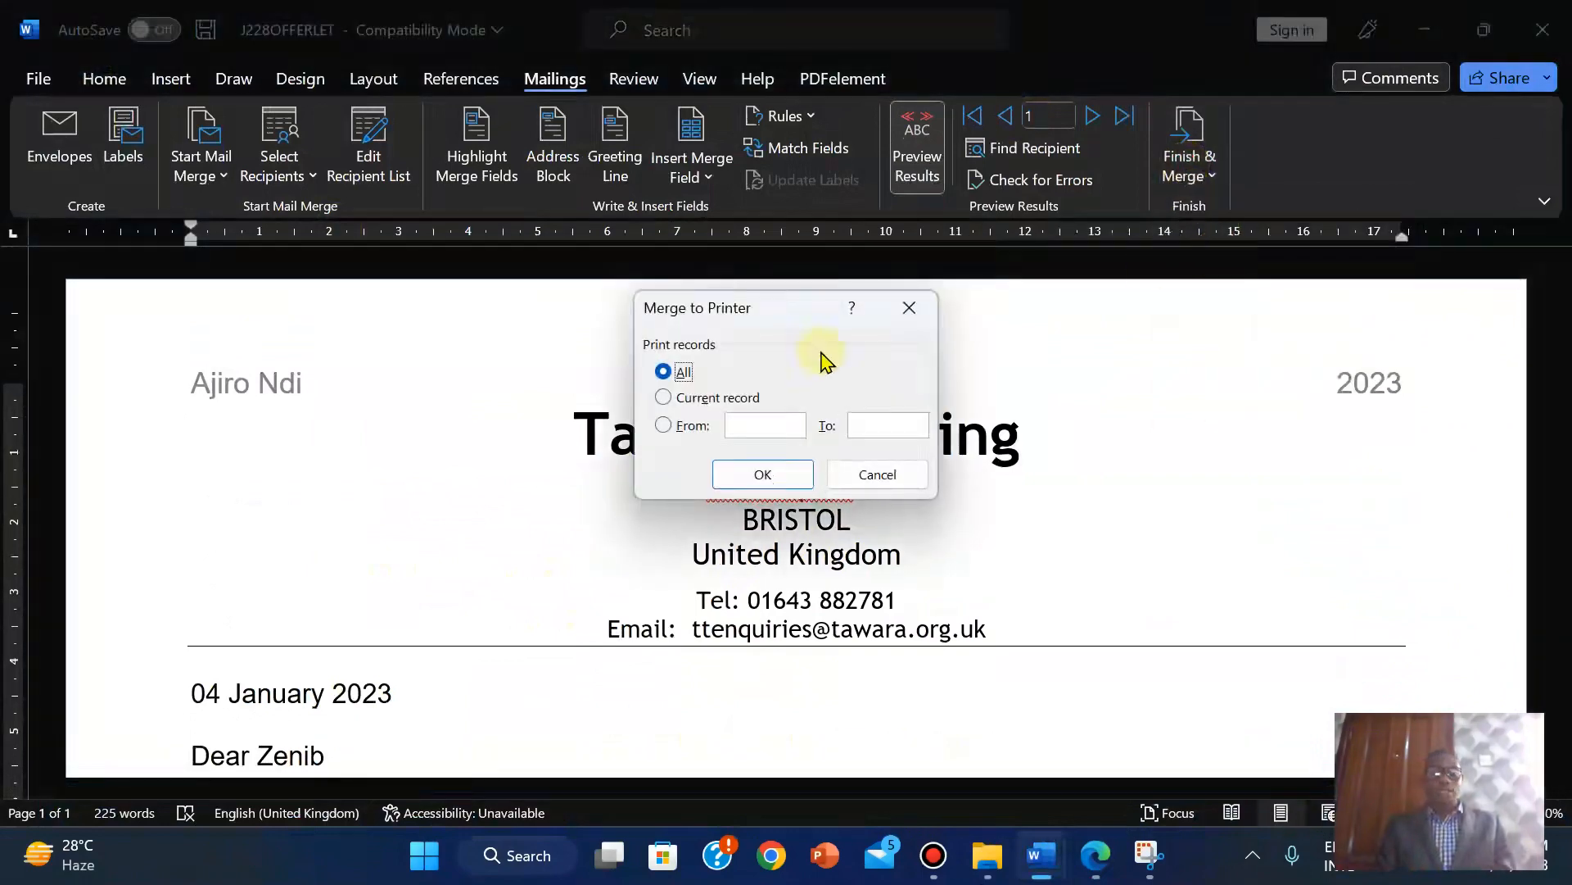
pyautogui.click(773, 480)
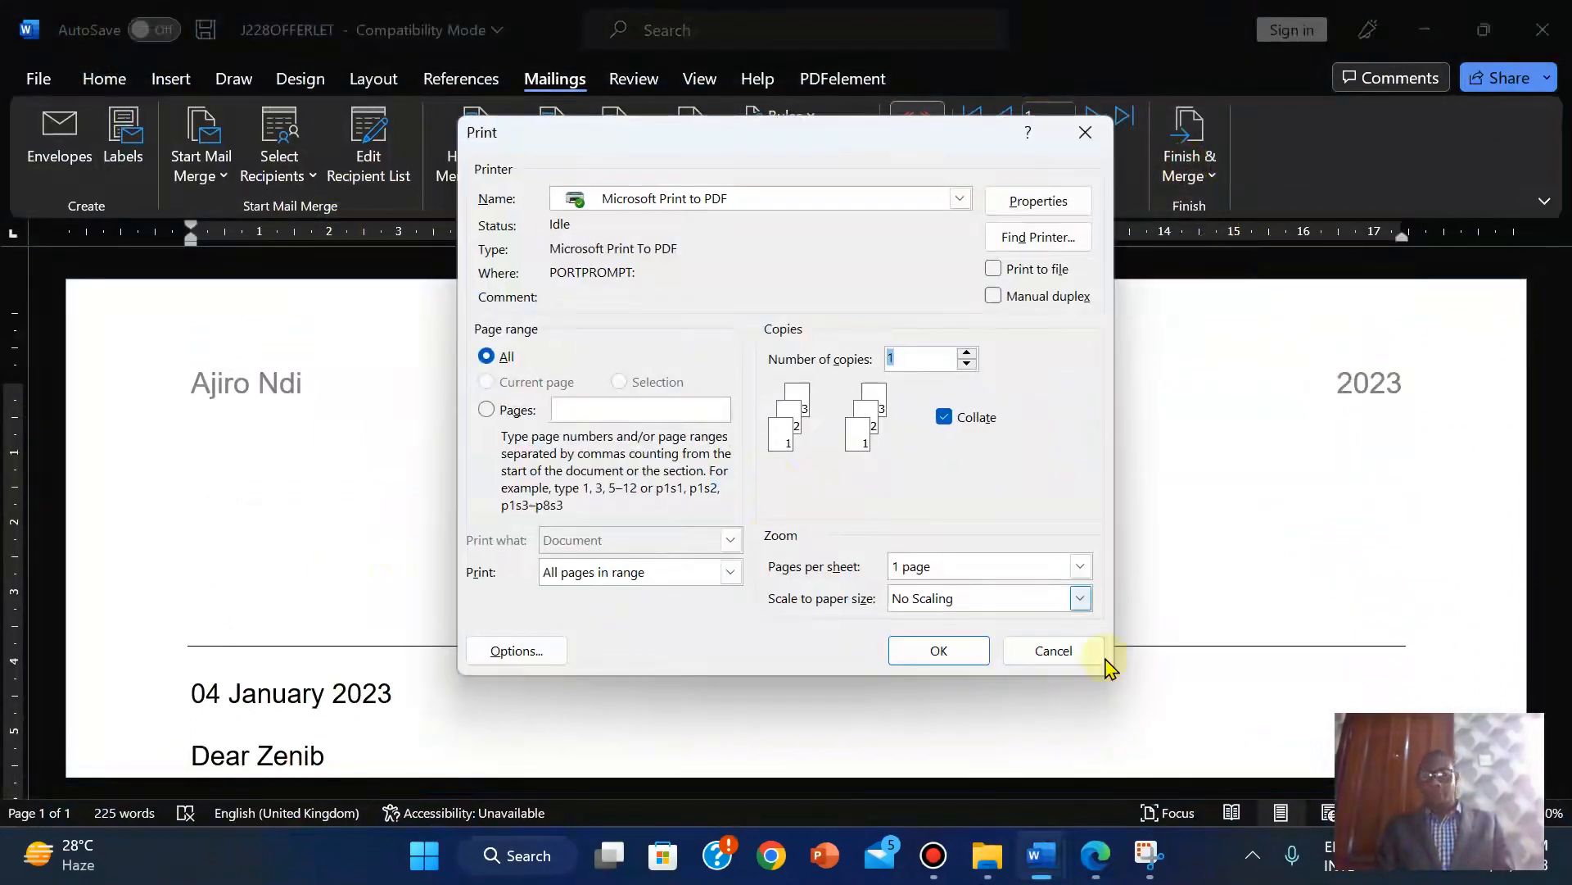
pyautogui.click(1093, 875)
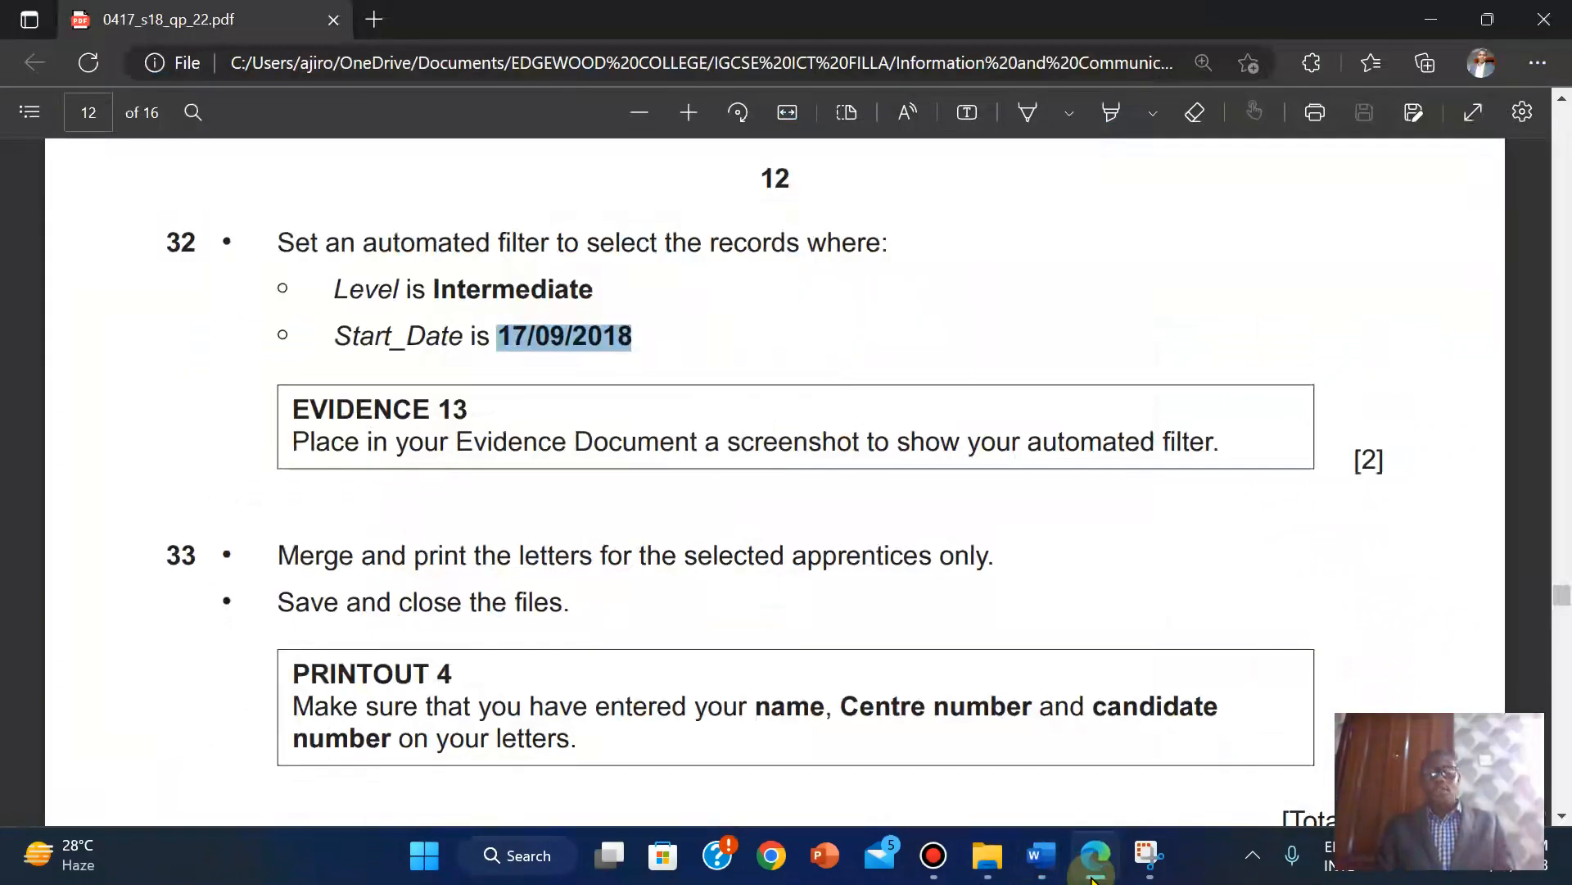
pyautogui.click(1093, 874)
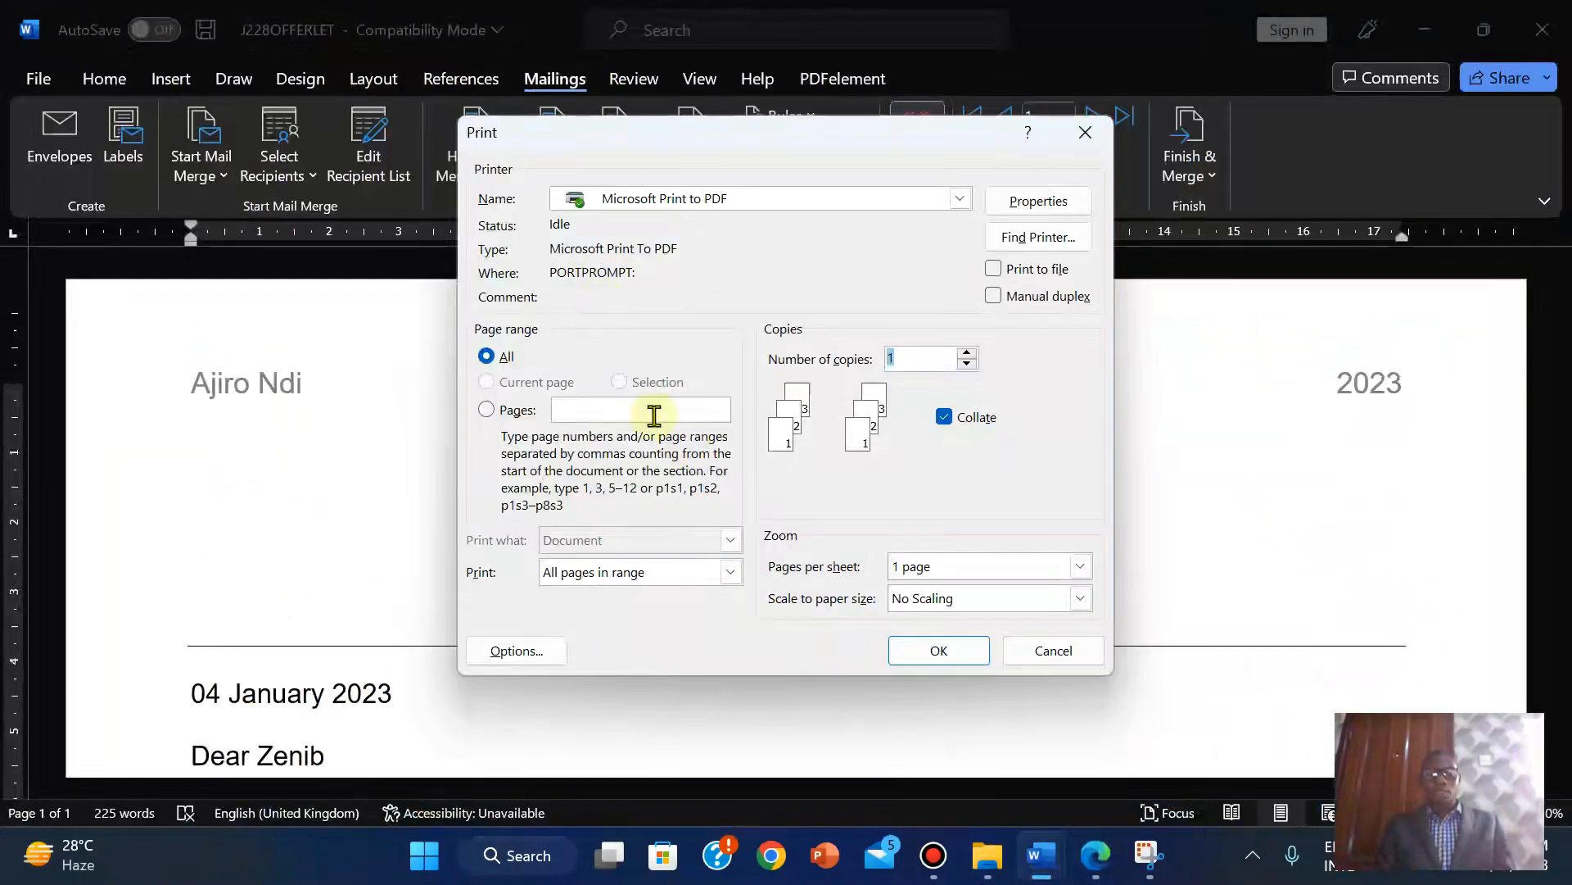
# Print to PDF and save the file as 'PRINTOUT 4'.
pyautogui.click(936, 652)
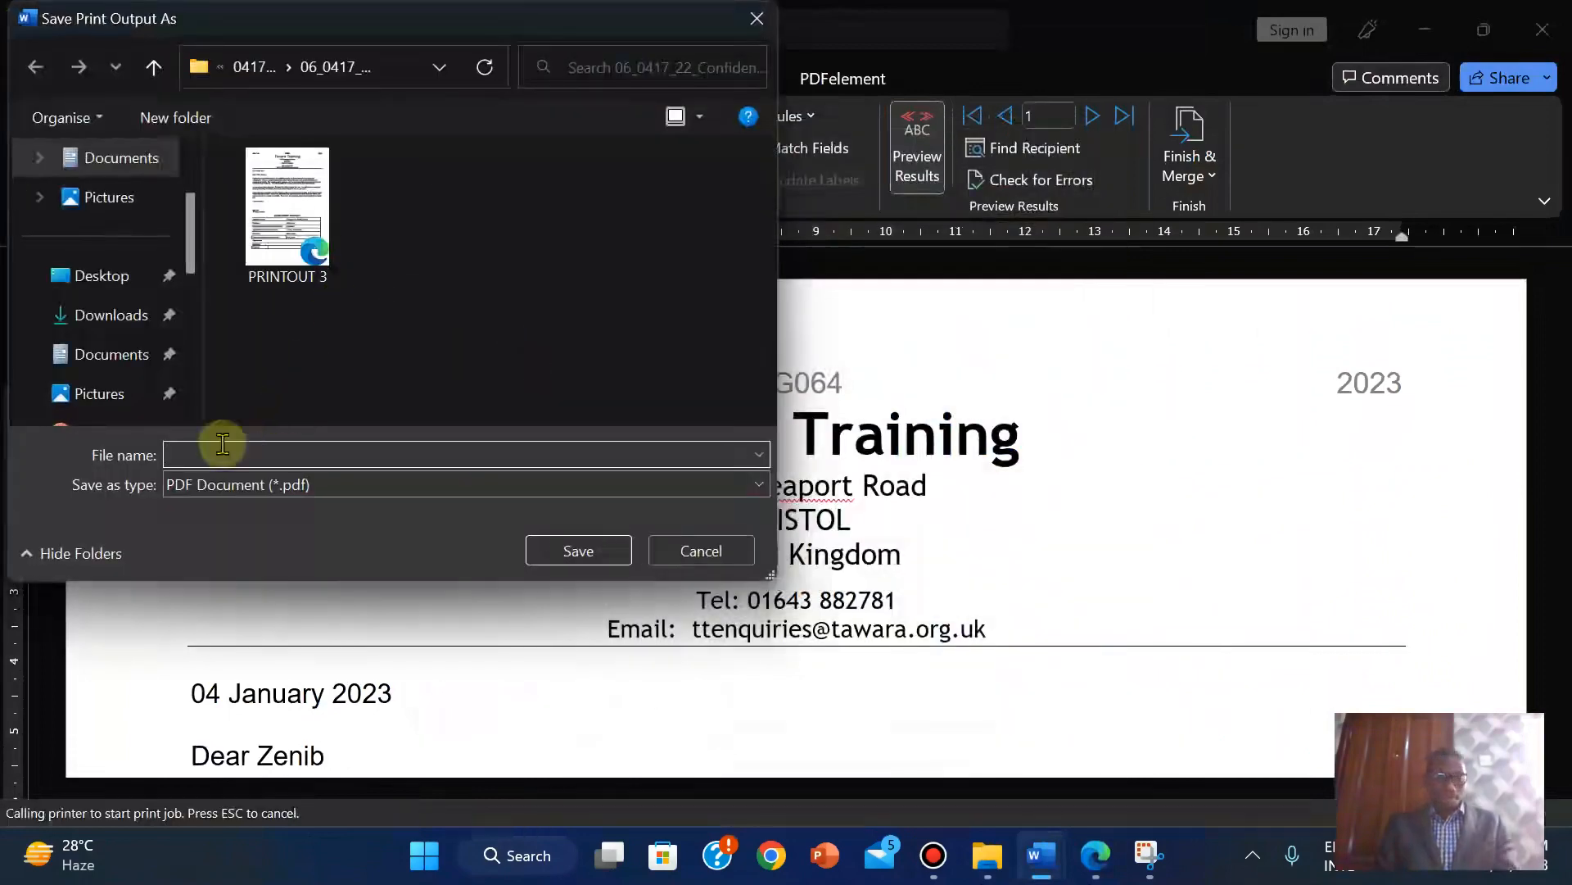
pyautogui.write('PRINTO')
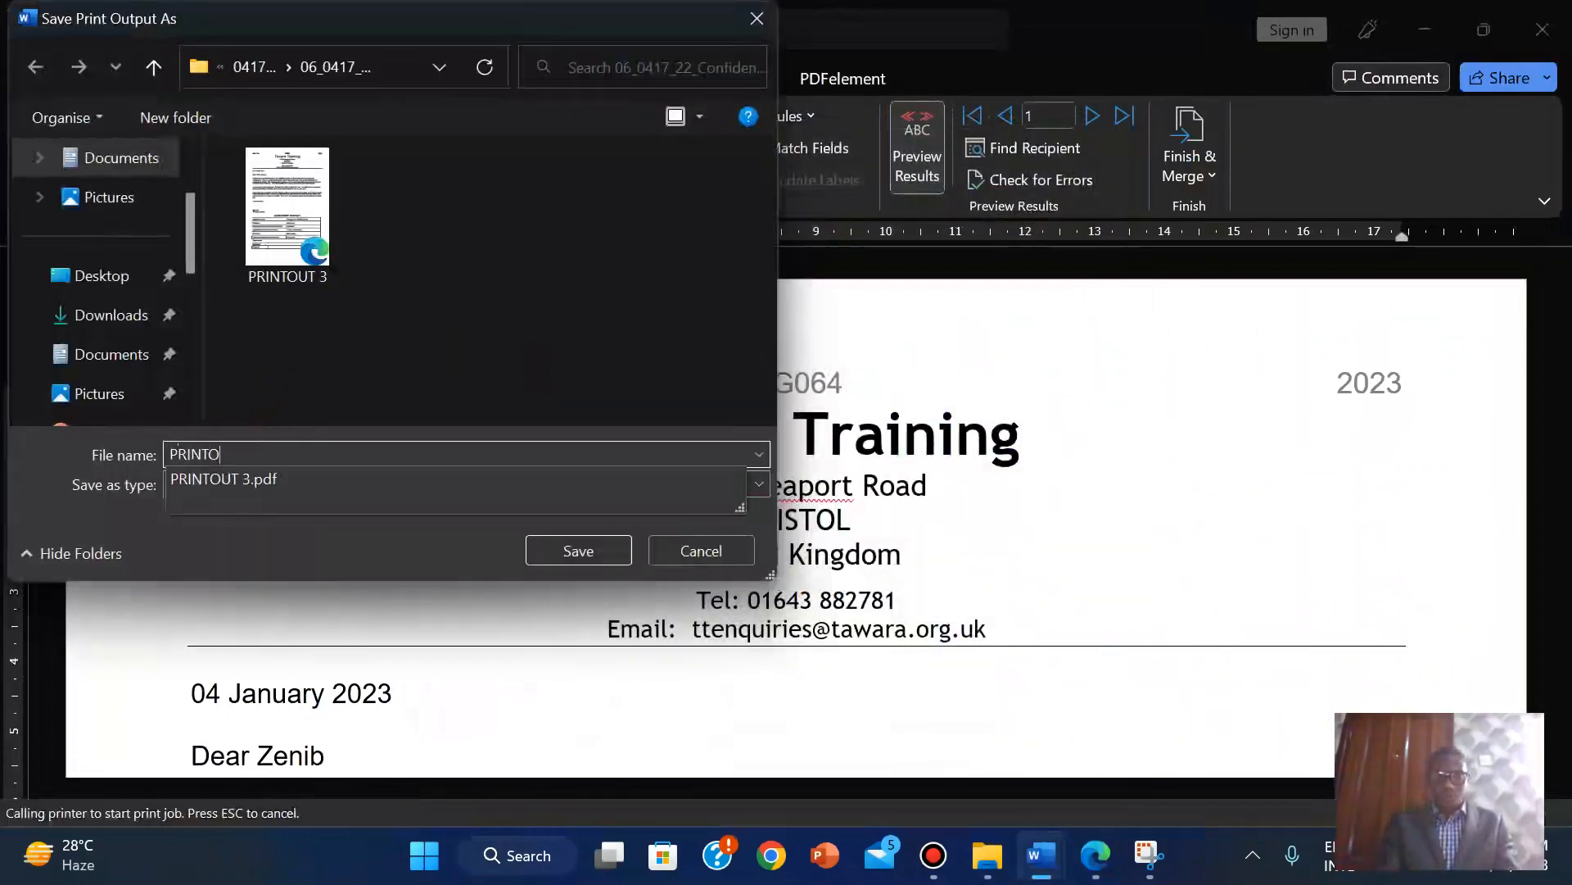
pyautogui.write('UT 4')
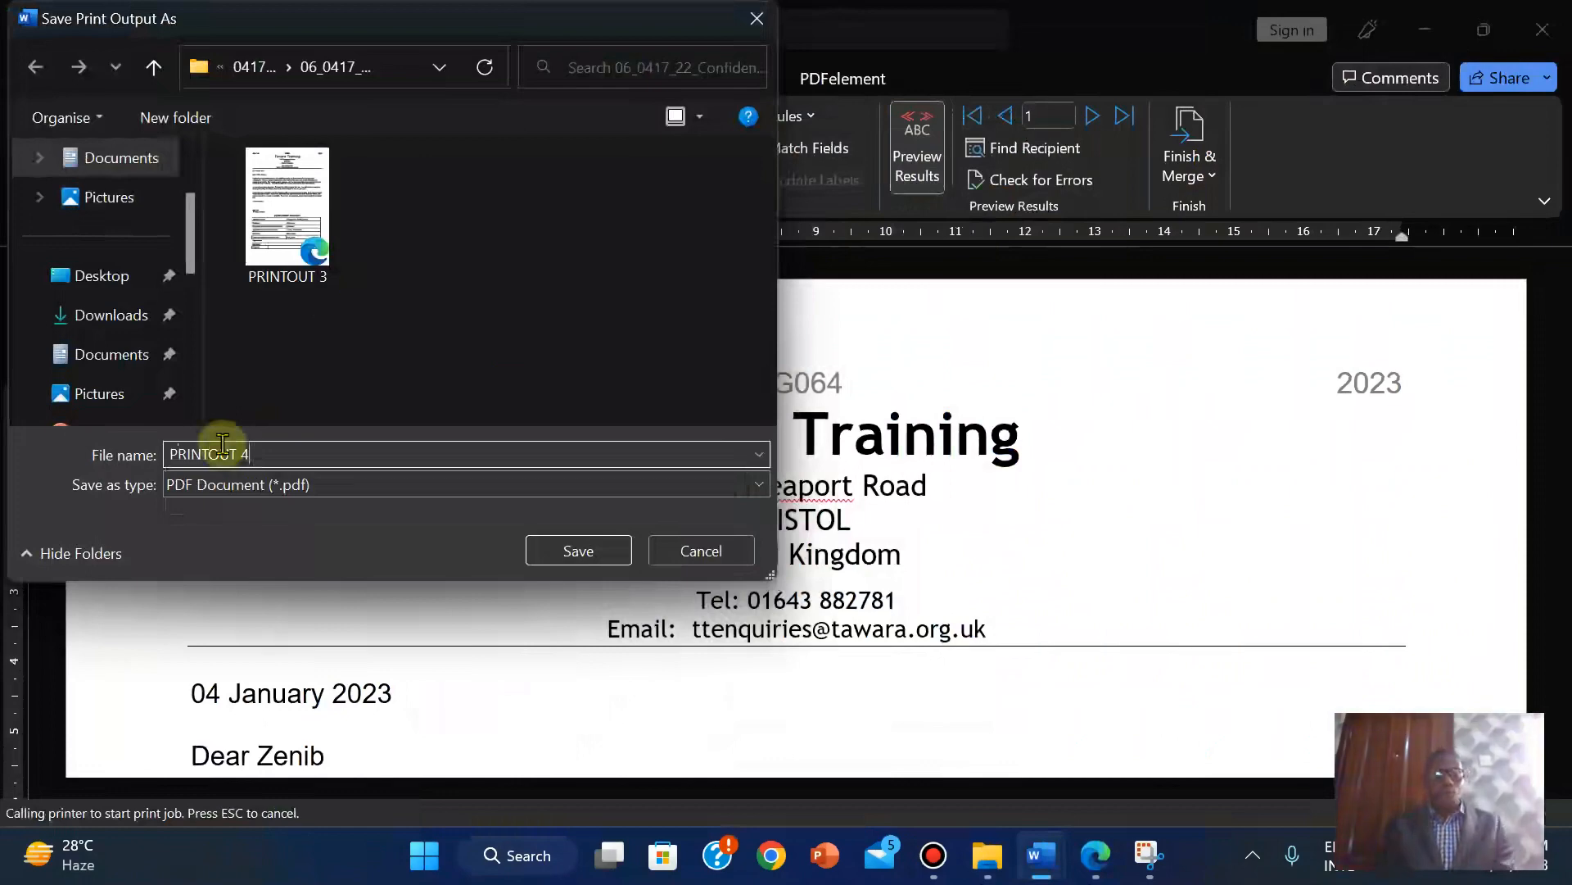
pyautogui.click(573, 545)
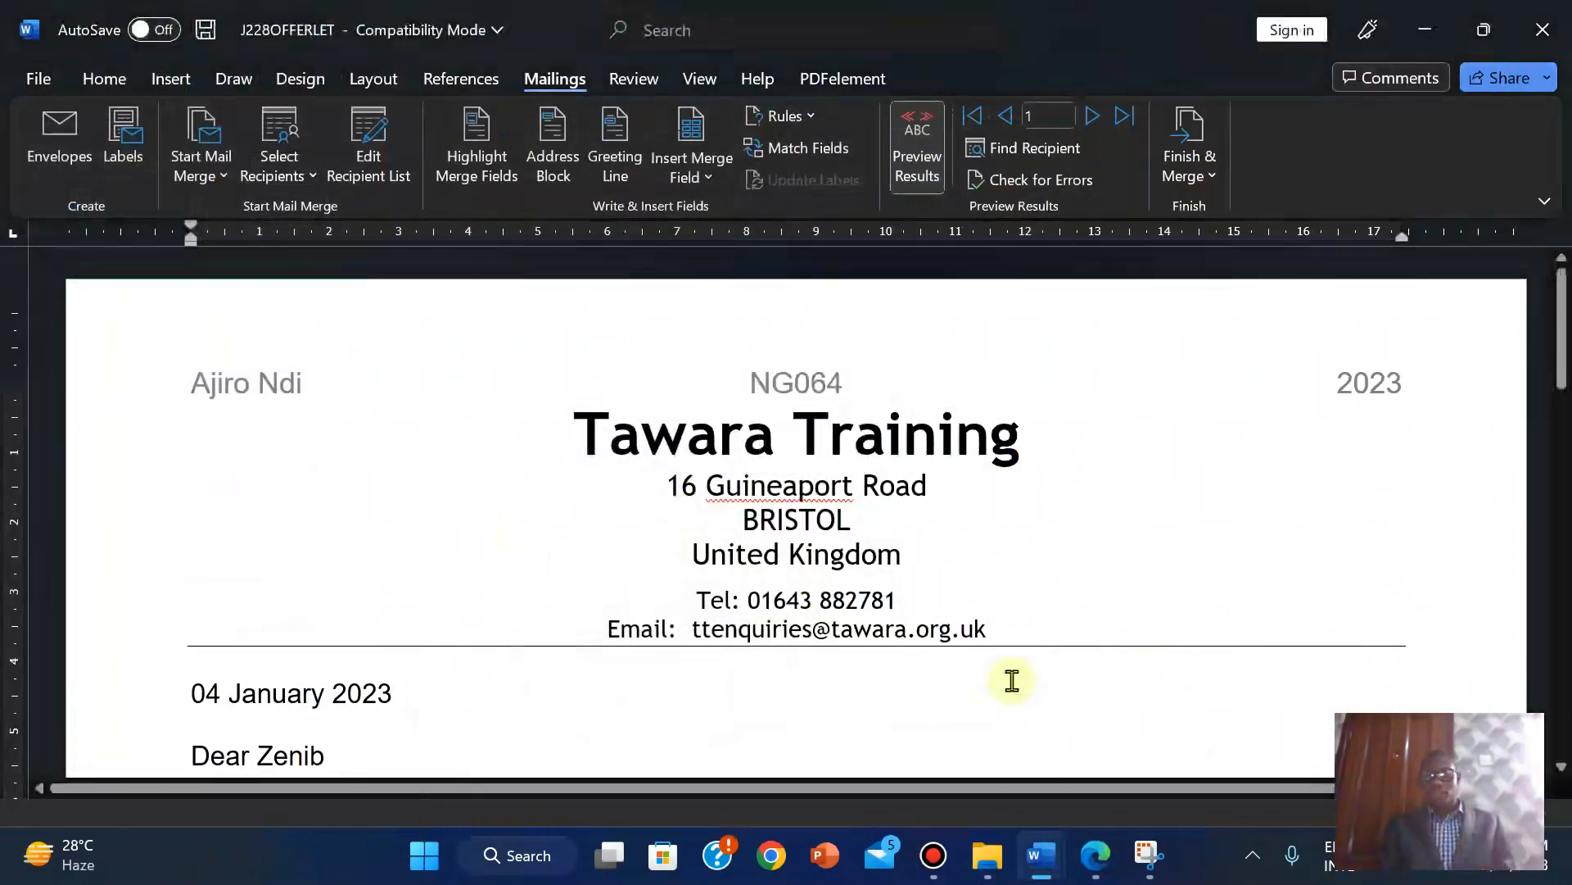
# Reread the question paper, then bring up the source files folder containing PRINTOUT 4.
pyautogui.click(1095, 856)
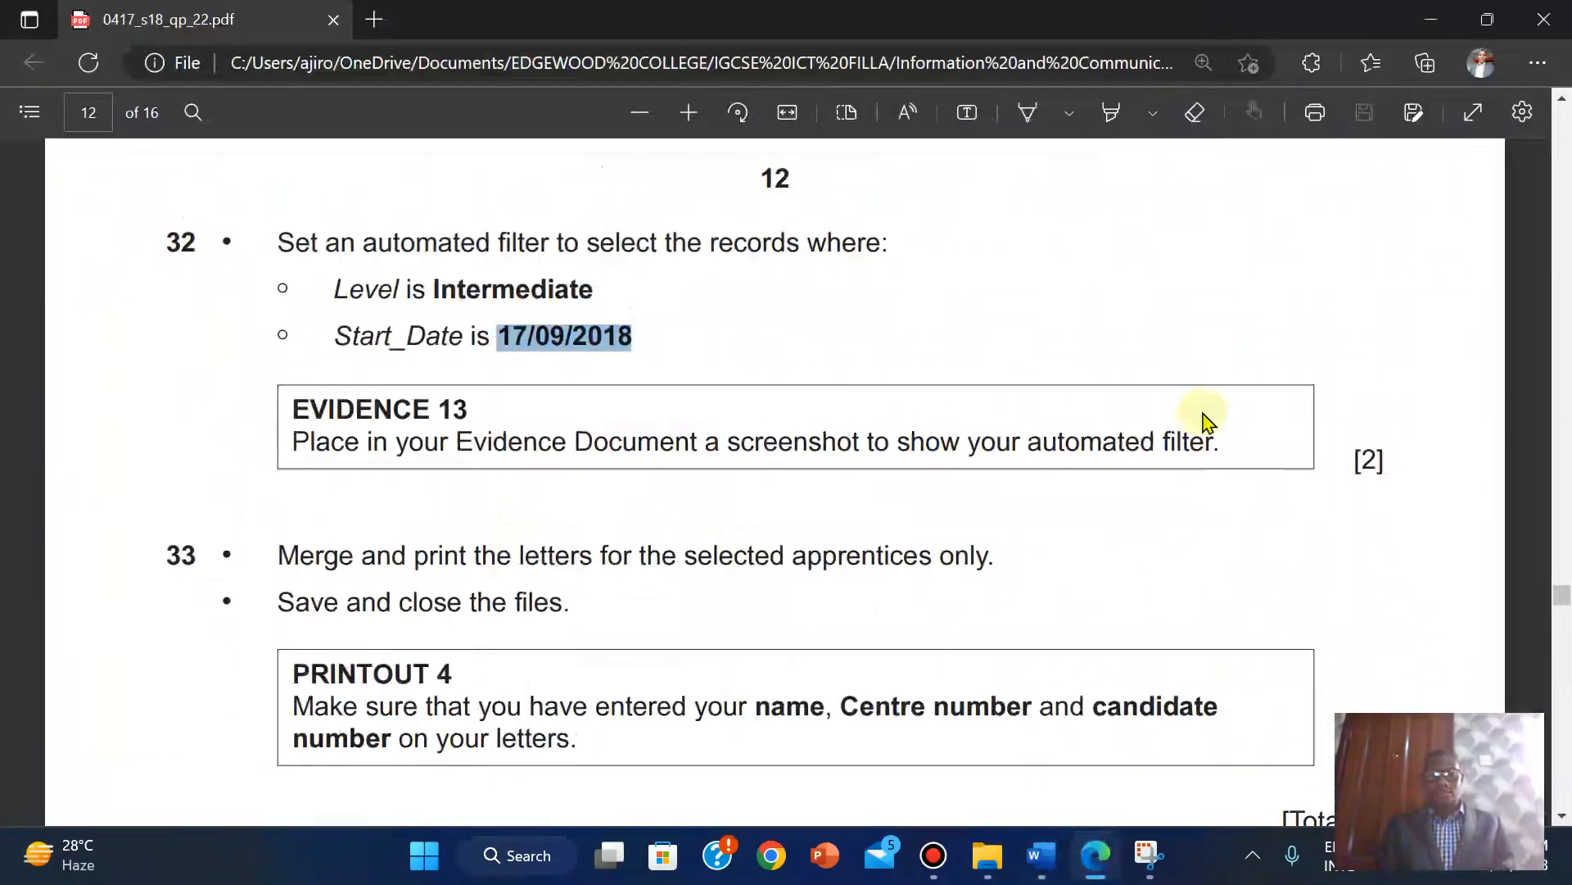
pyautogui.moveTo(1564, 598)
pyautogui.mouseDown()
pyautogui.moveTo(1565, 641)
pyautogui.moveTo(1566, 606)
pyautogui.mouseUp()
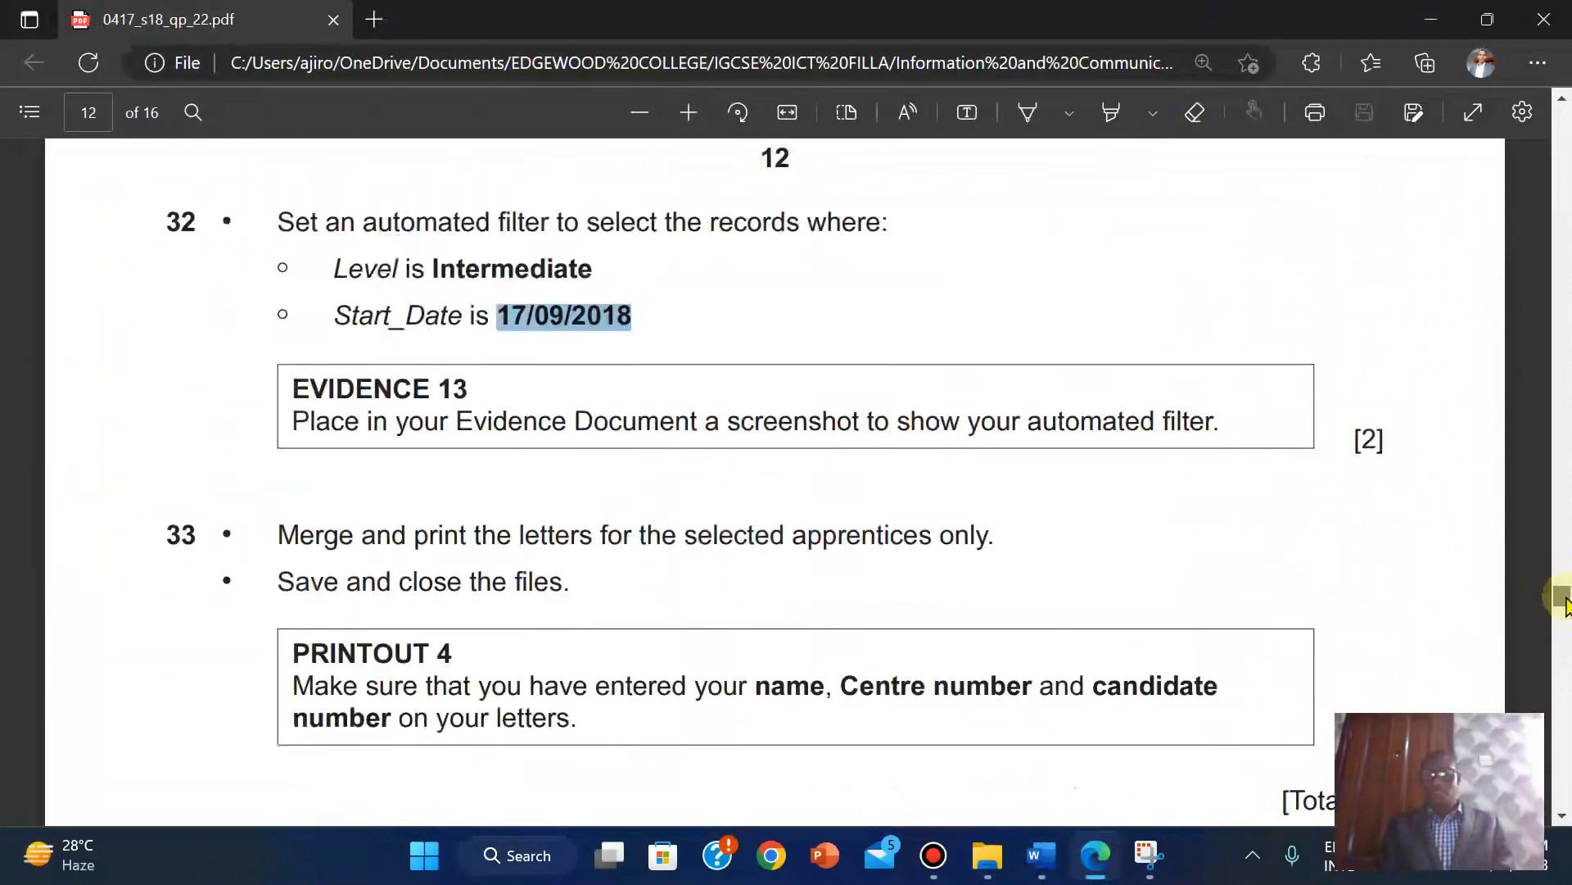
pyautogui.scroll(-1, 1566, 604)
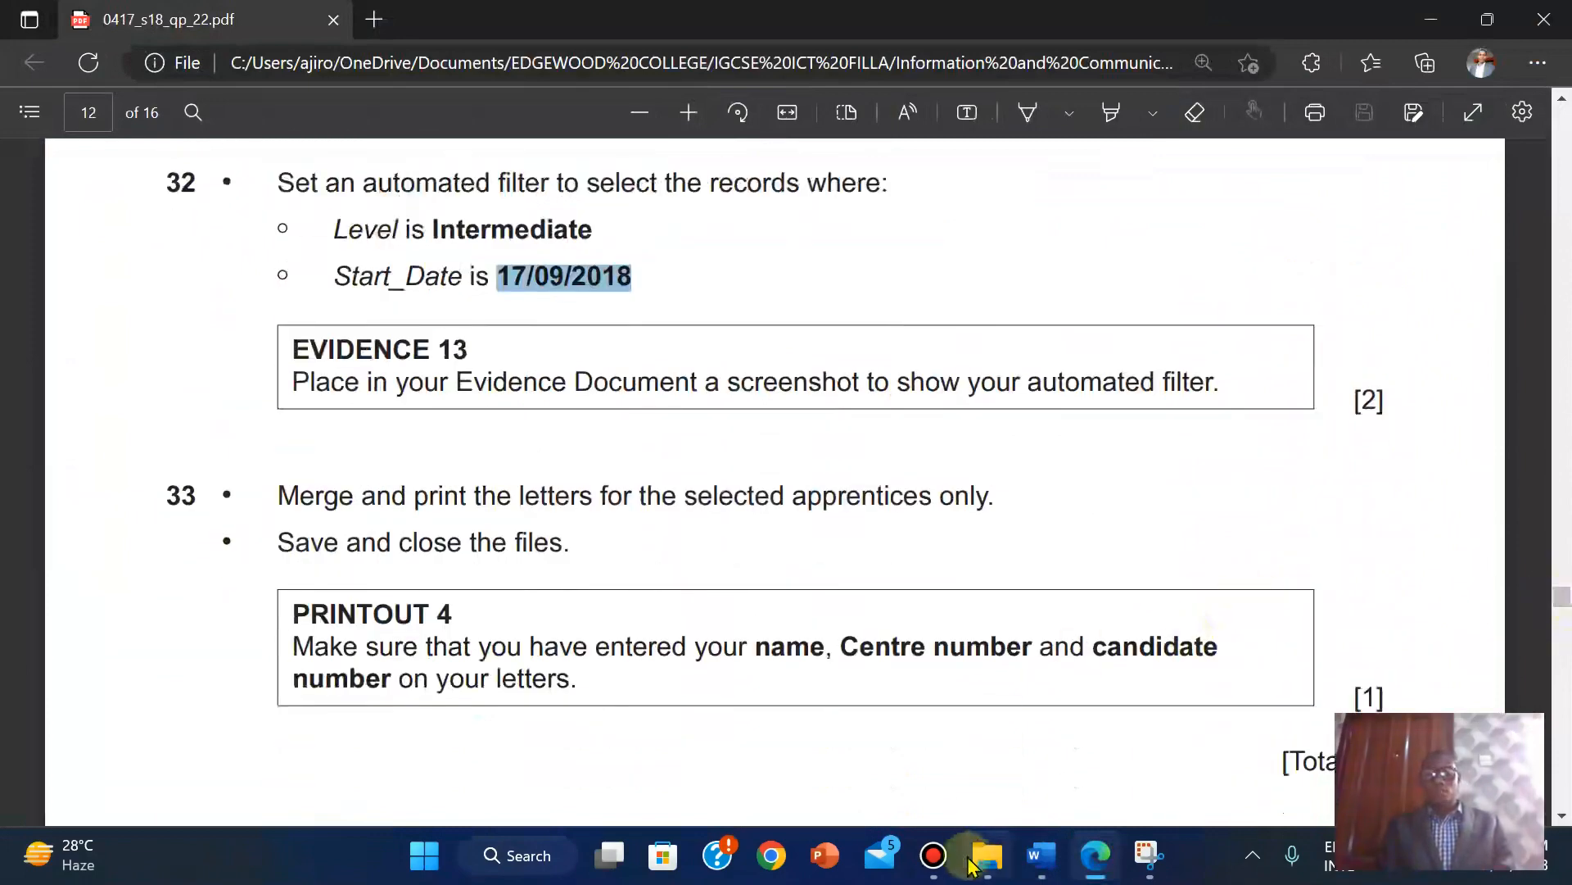
pyautogui.moveTo(988, 855)
pyautogui.click(937, 777)
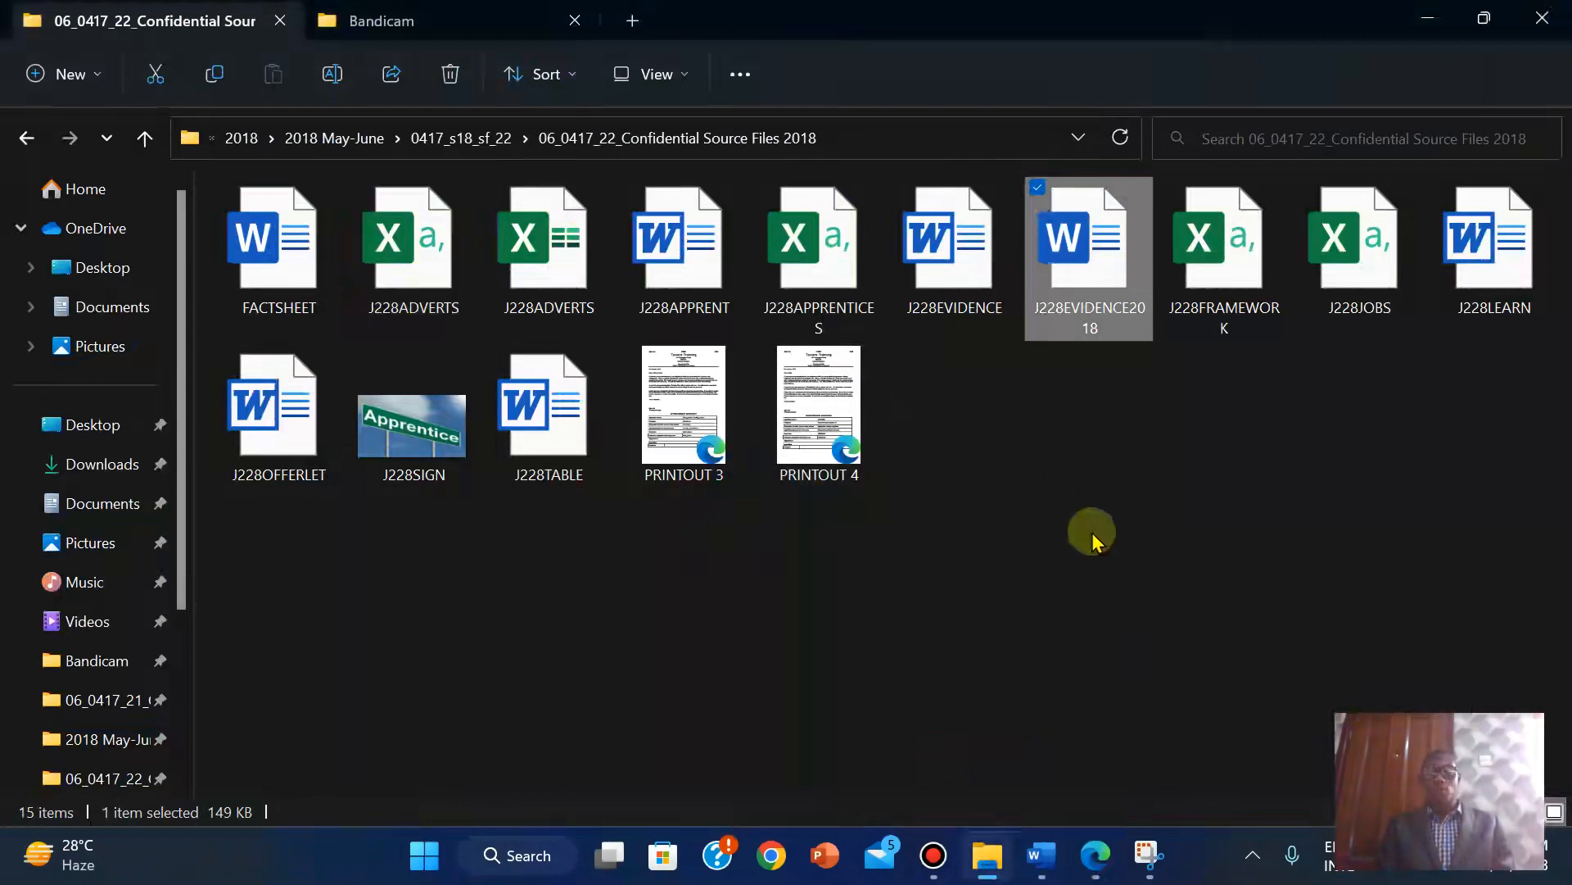
# Open PRINTOUT 4 and scroll through its three merged offer letters, then return to the folder.
pyautogui.doubleClick(809, 418)
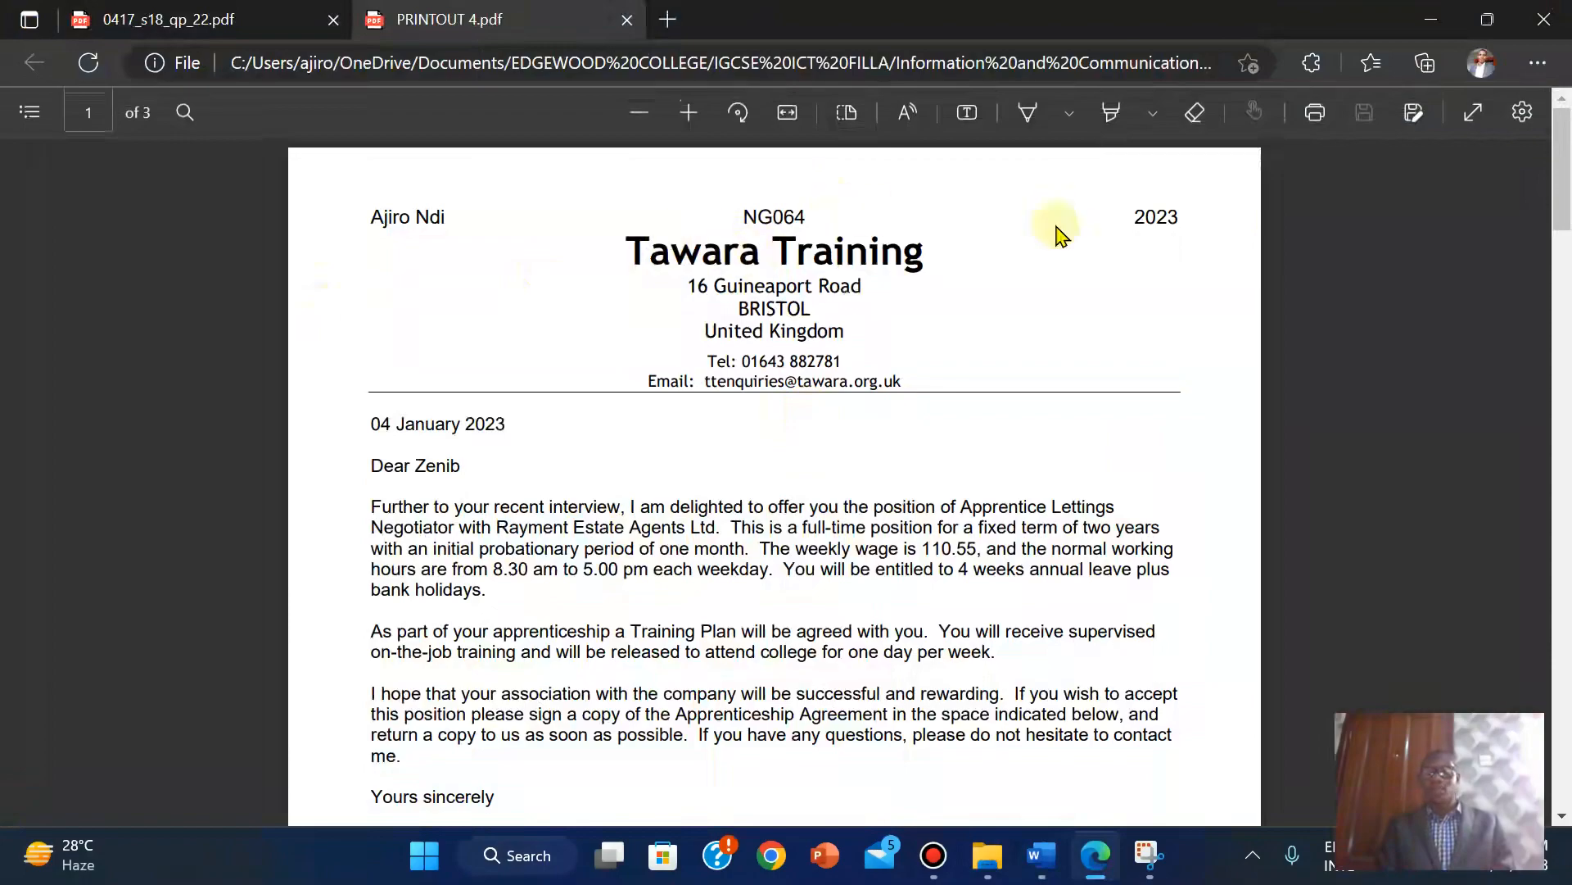
pyautogui.moveTo(1560, 176); pyautogui.dragTo(1566, 766)
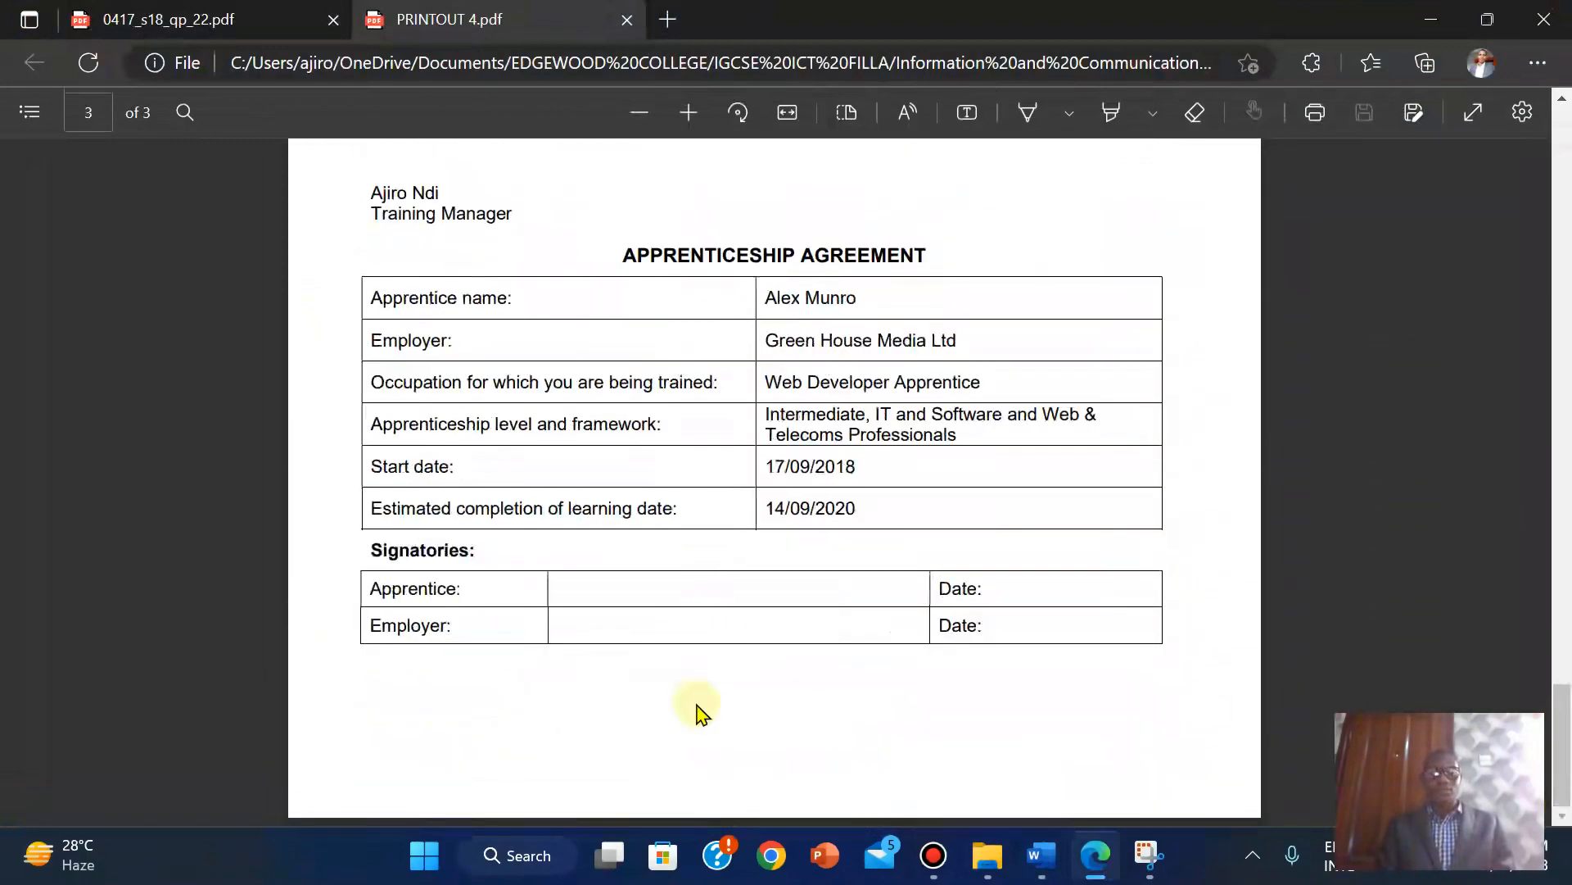
pyautogui.moveTo(1566, 745); pyautogui.dragTo(1507, 125)
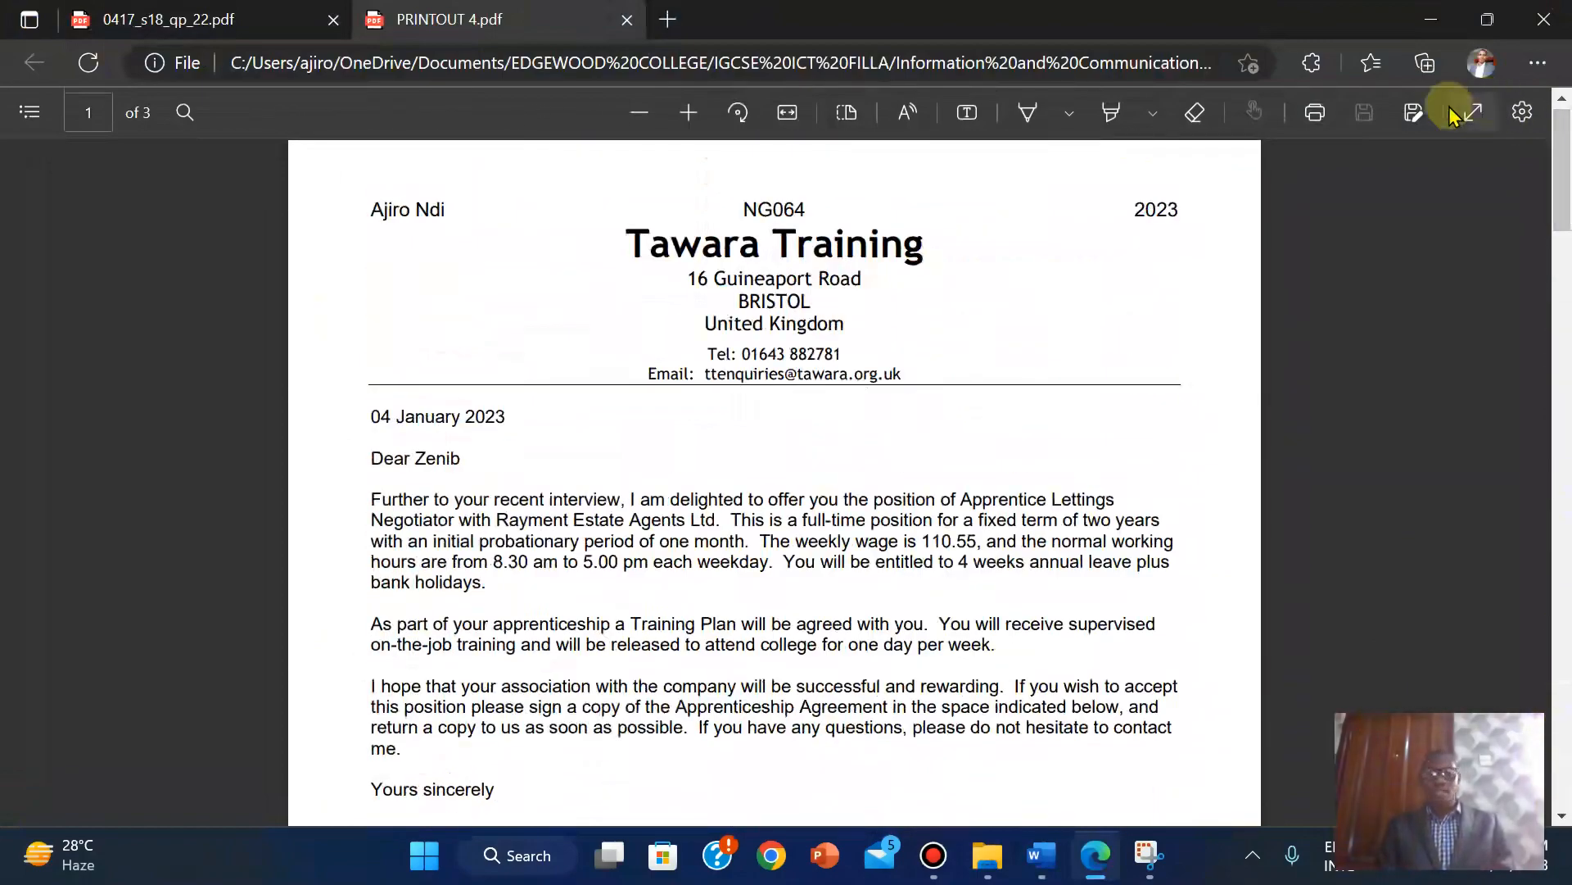
pyautogui.moveTo(987, 855)
pyautogui.click(932, 740)
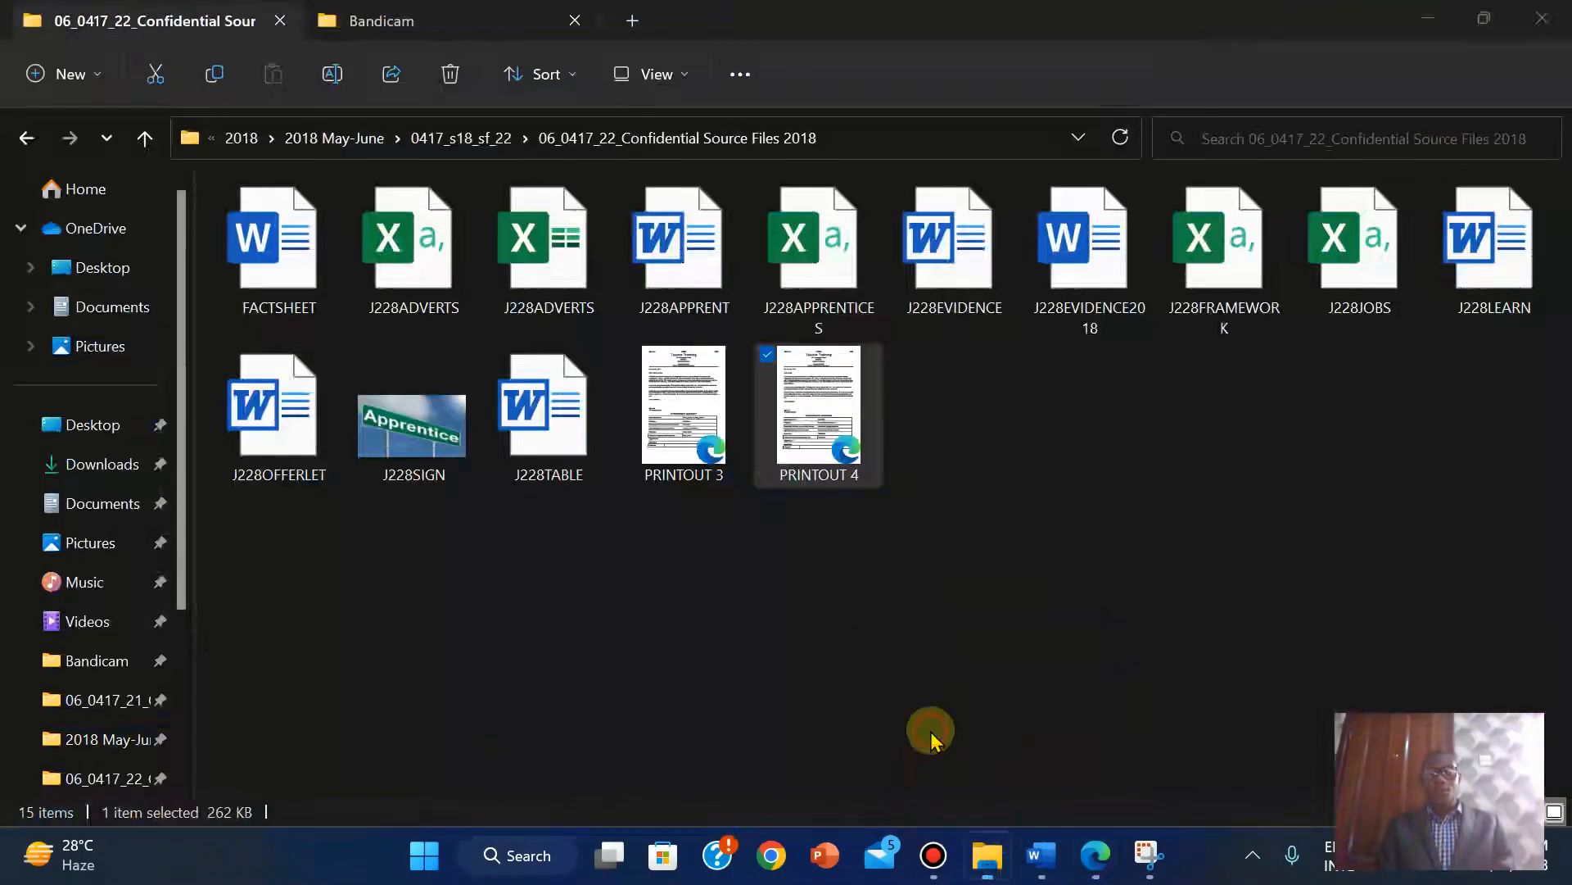
# Open PRINTOUT 3 for comparison, then return to task 33 in the question paper tab.
pyautogui.doubleClick(668, 379)
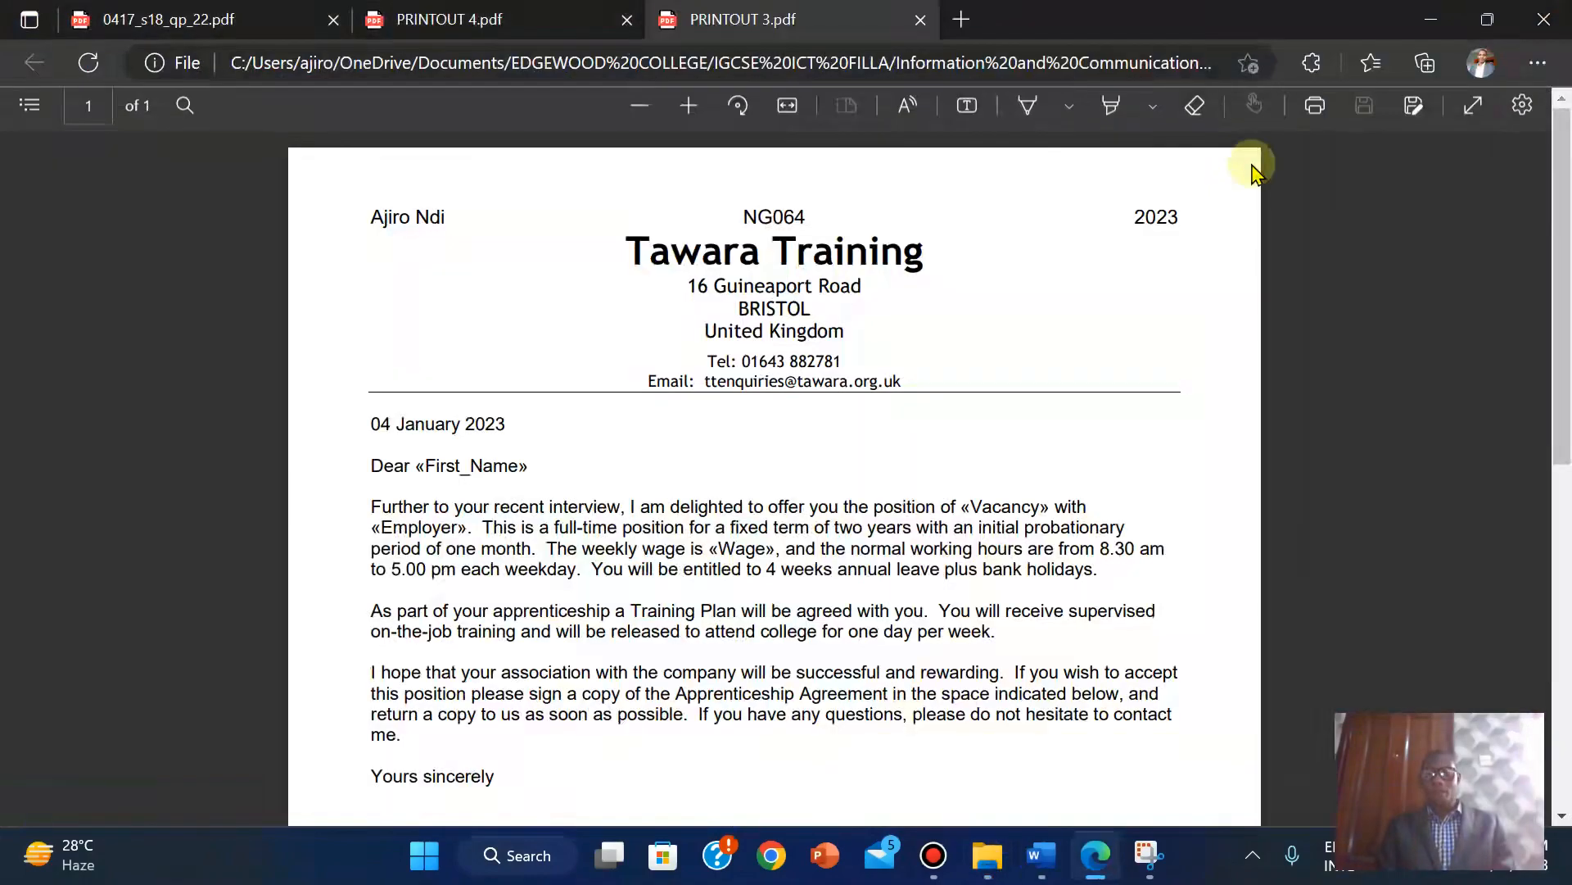
pyautogui.moveTo(1566, 205); pyautogui.dragTo(1526, 104)
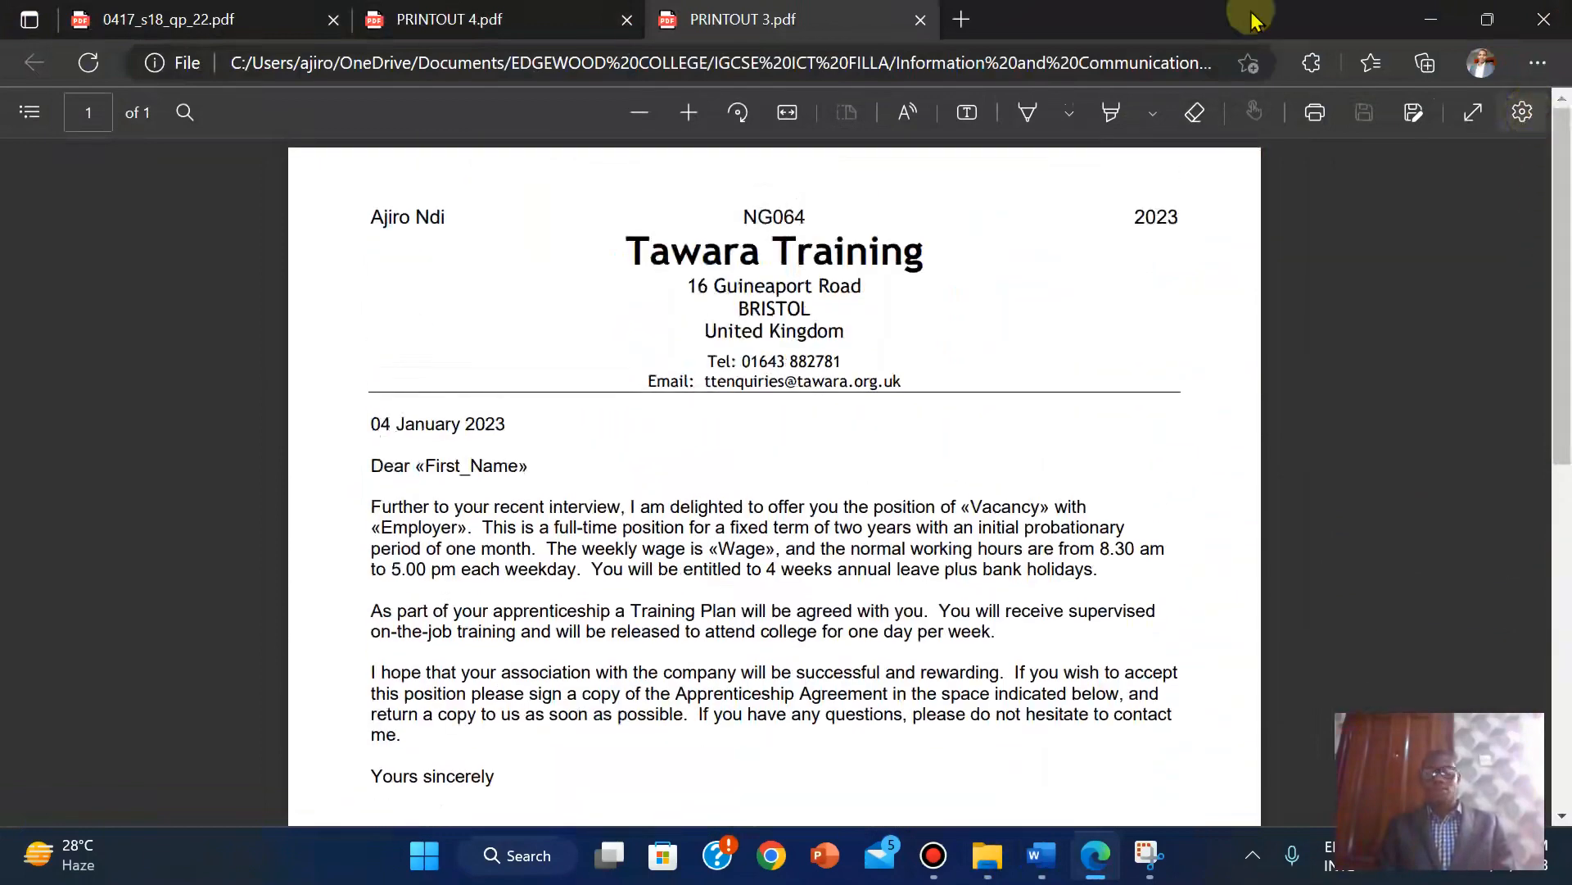
pyautogui.click(185, 20)
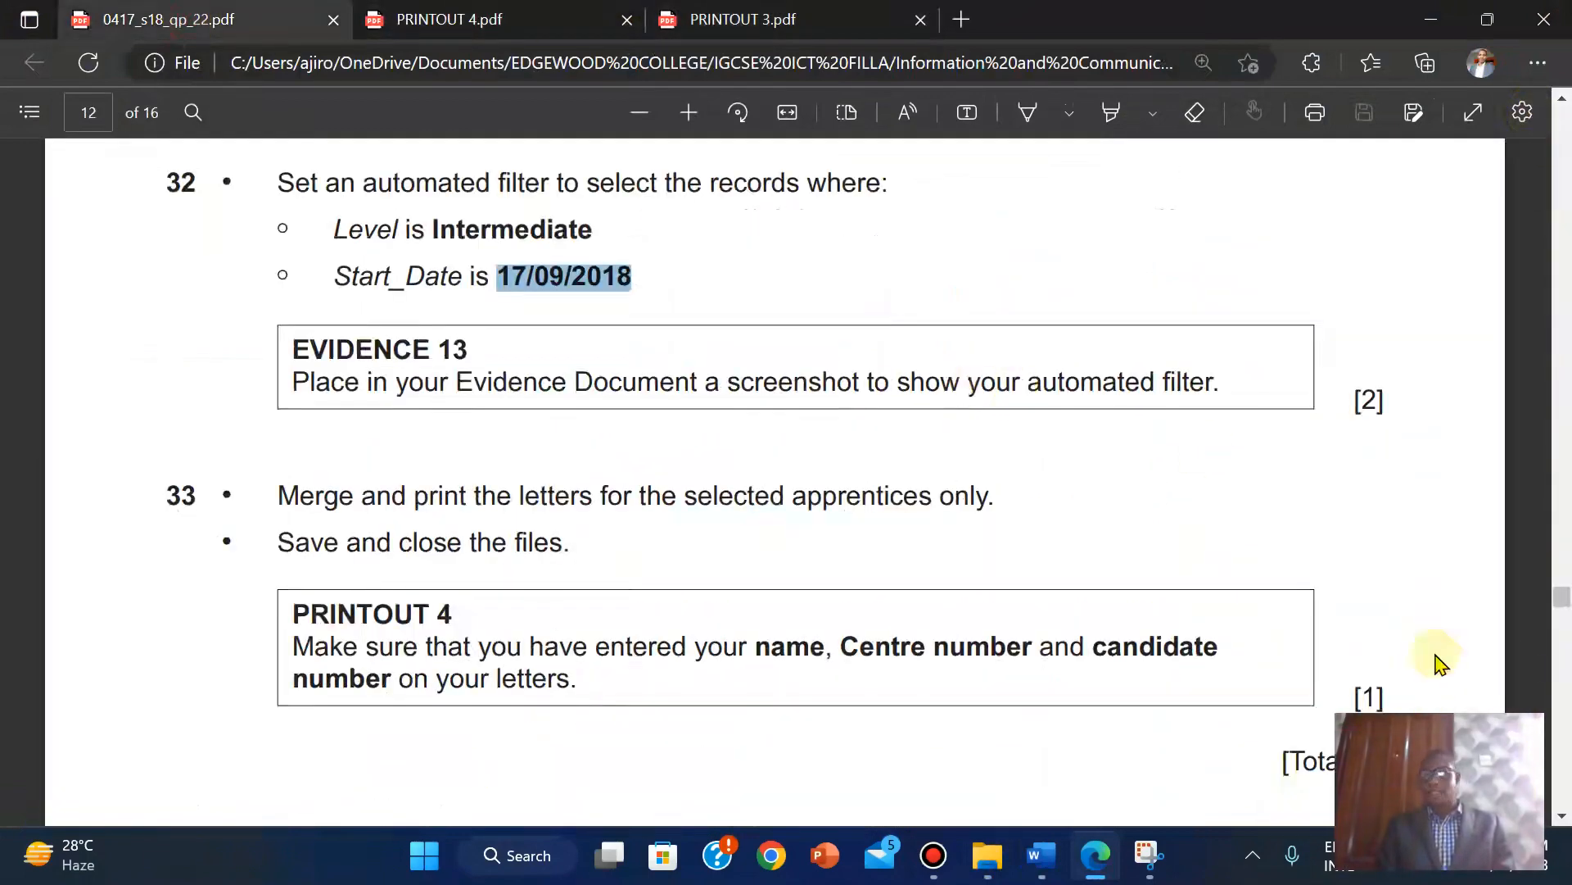
pyautogui.moveTo(1562, 602)
pyautogui.mouseDown()
pyautogui.moveTo(1548, 635)
pyautogui.moveTo(1543, 581)
pyautogui.moveTo(1548, 610)
pyautogui.moveTo(1544, 597)
pyautogui.mouseUp()
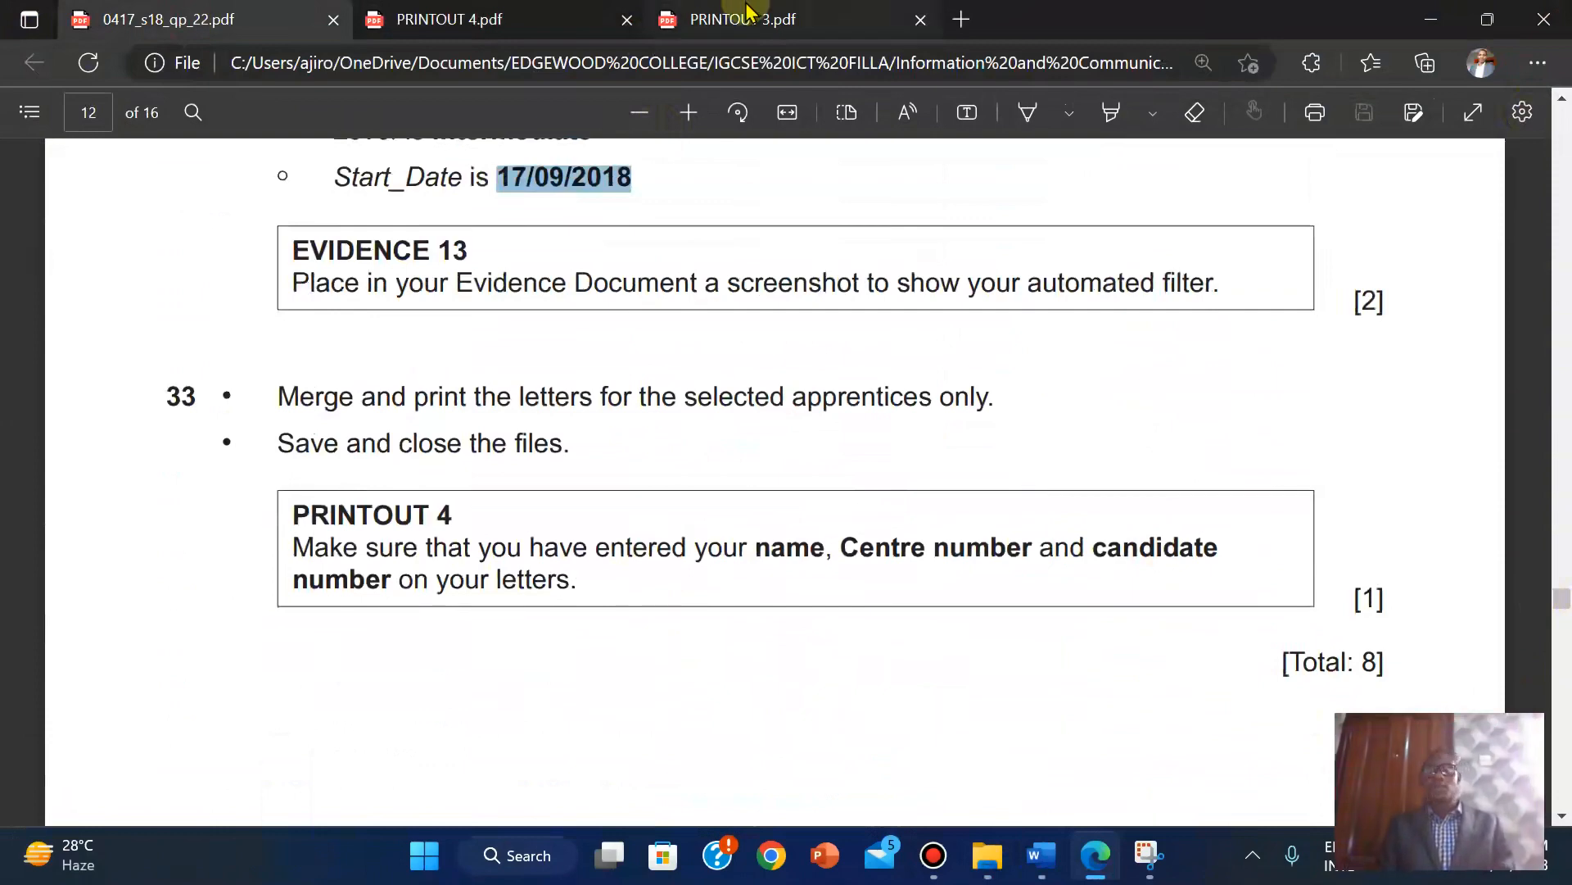
pyautogui.moveTo(891, 11)
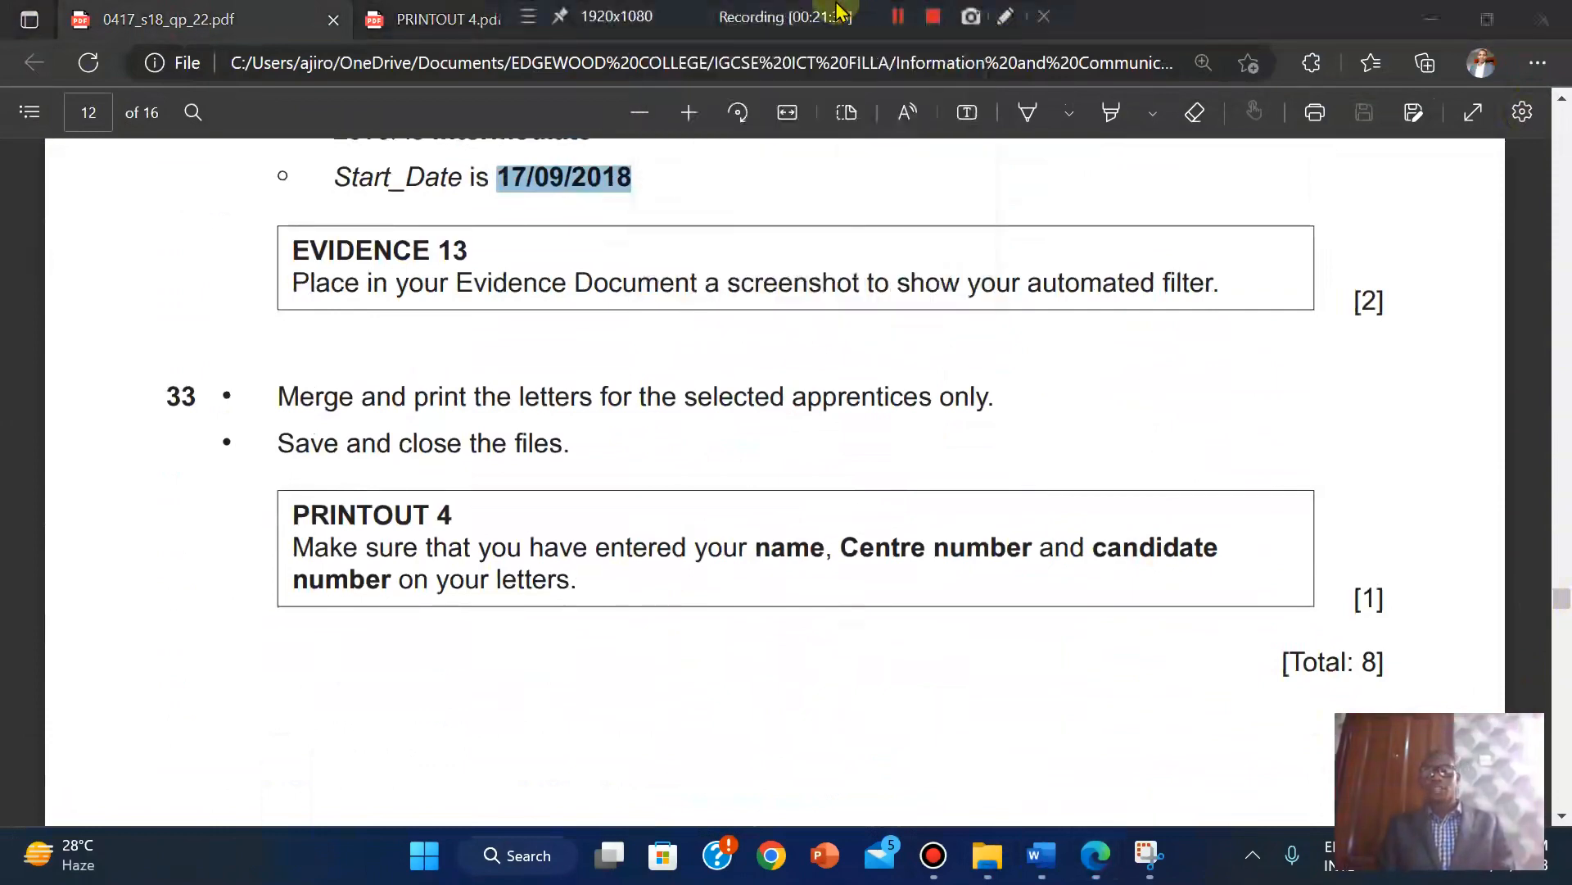